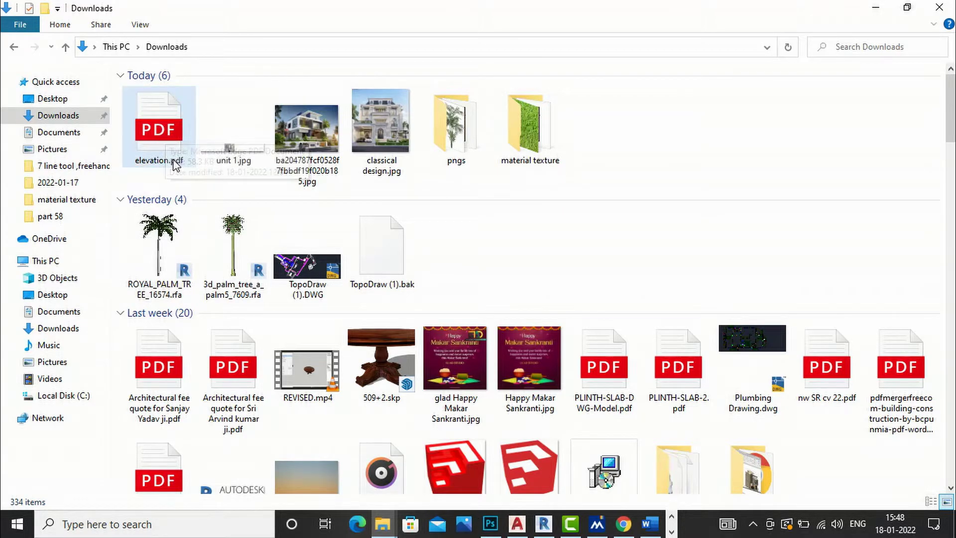
# Open elevation.pdf from the Downloads folder with Adobe Photoshop CC 2019.
pyautogui.rightClick(158, 118)
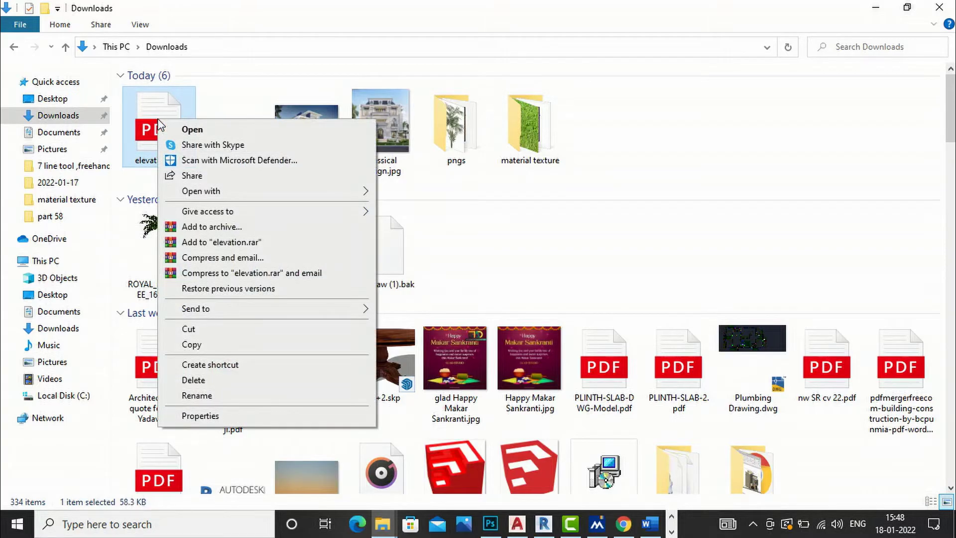
pyautogui.moveTo(282, 193)
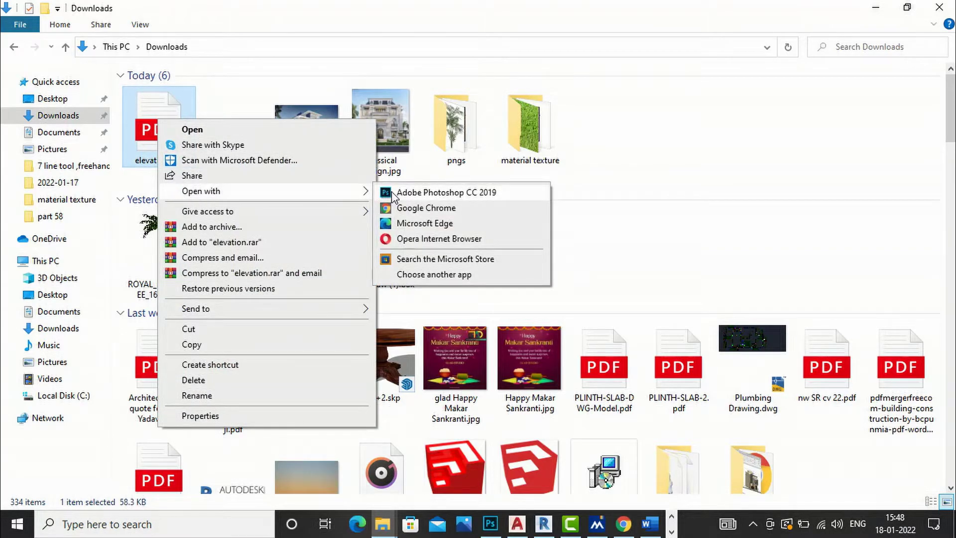
pyautogui.click(393, 193)
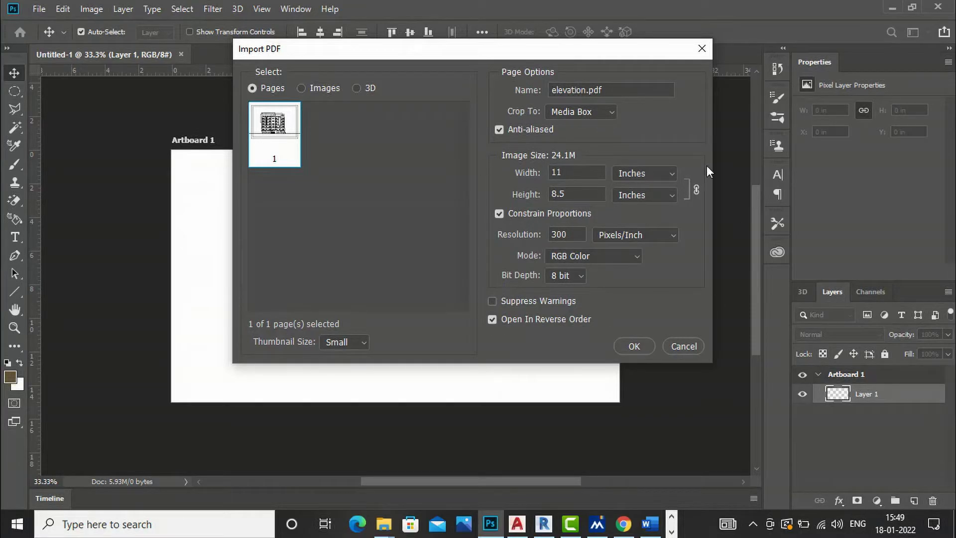
# Import the elevation PDF page at 11 × 8.5 inches, 300 ppi, and close the empty Untitled-1 document.
pyautogui.click(633, 348)
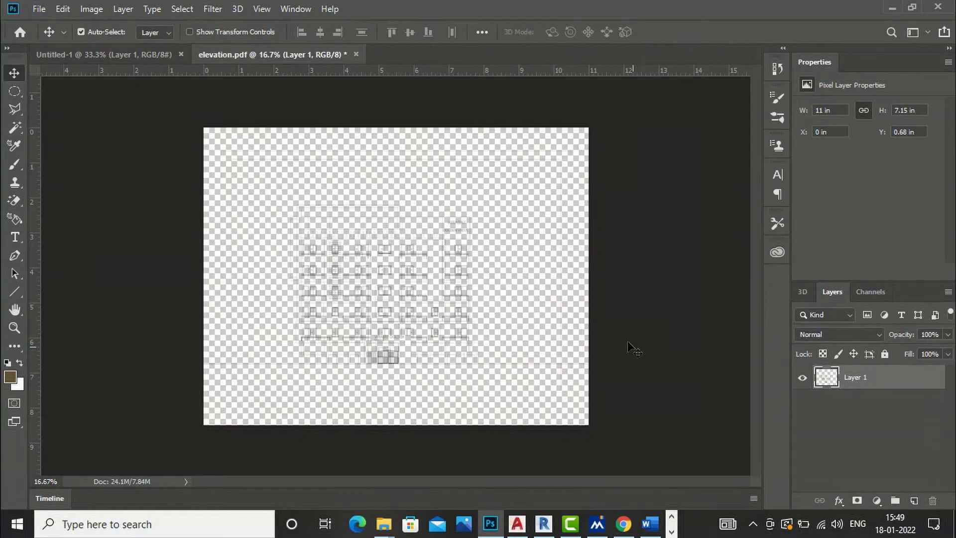
pyautogui.click(181, 54)
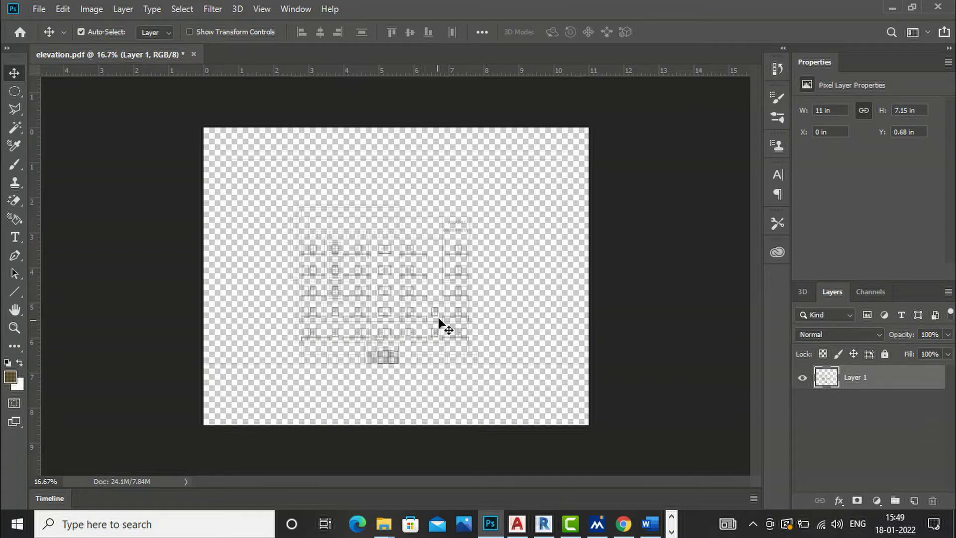
pyautogui.scroll(2, 438, 323)
# Rename Layer 1 to 'elevation'.
pyautogui.scroll(-1, 438, 324)
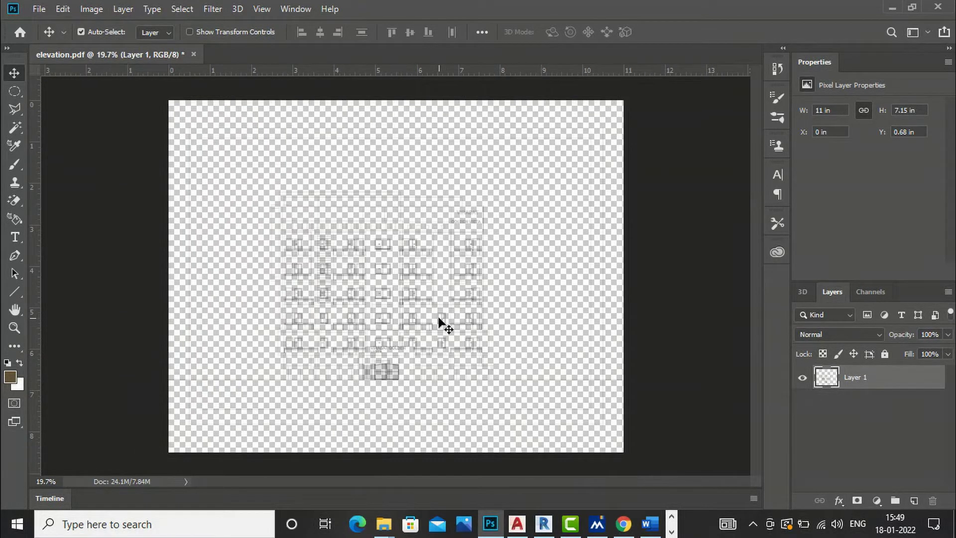
pyautogui.doubleClick(856, 378)
pyautogui.write('elevation')
pyautogui.click(852, 432)
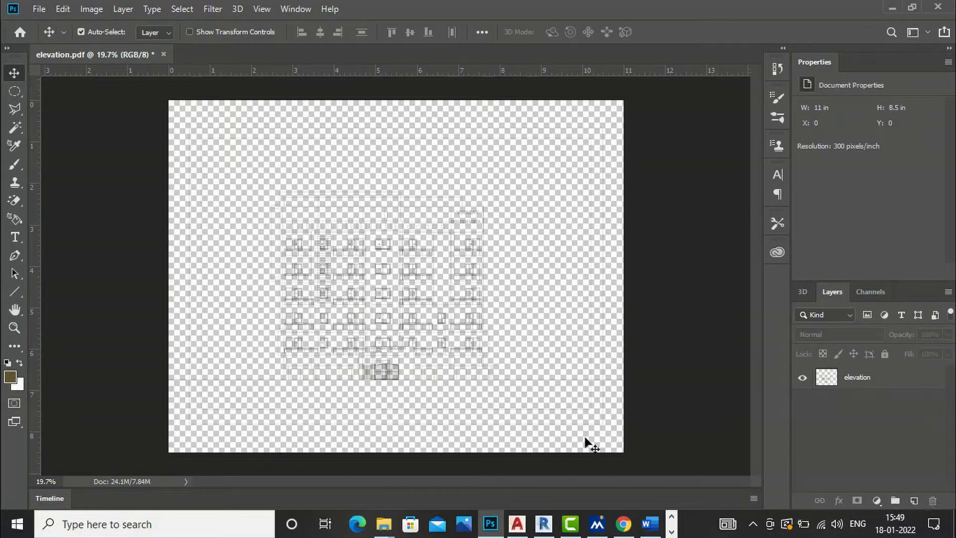
# Add a new empty layer named 'background' above it.
pyautogui.click(913, 500)
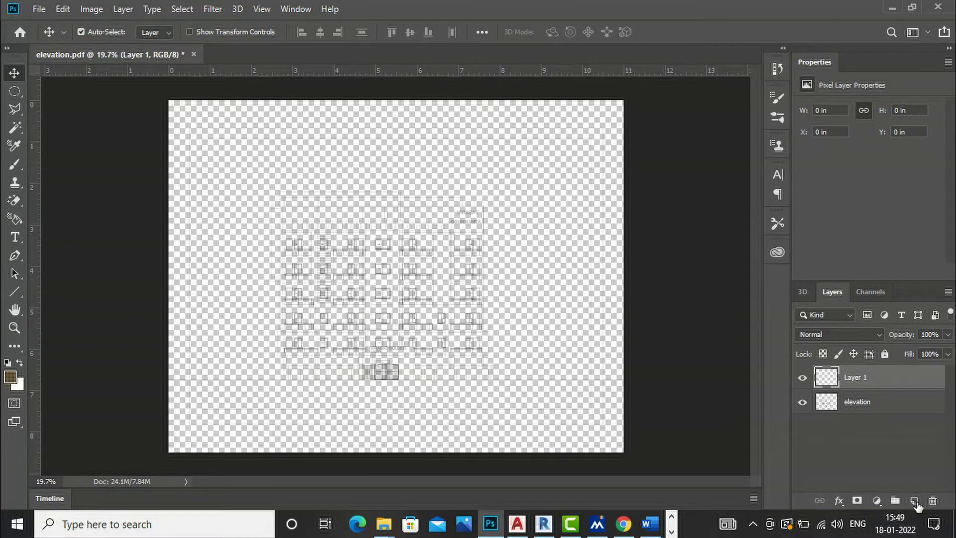
pyautogui.doubleClick(855, 378)
pyautogui.write('background')
pyautogui.click(855, 429)
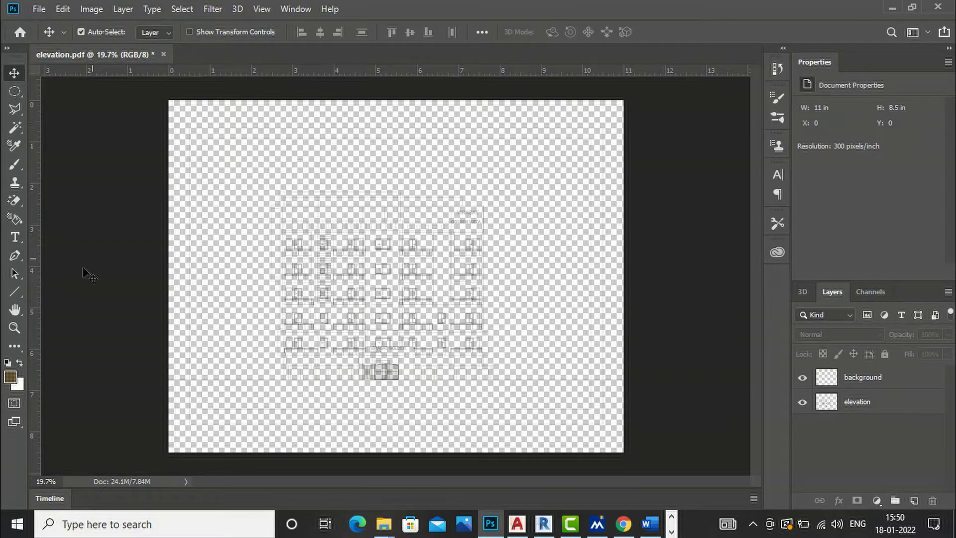
# Set the foreground colour to white (ffffff).
pyautogui.click(10, 377)
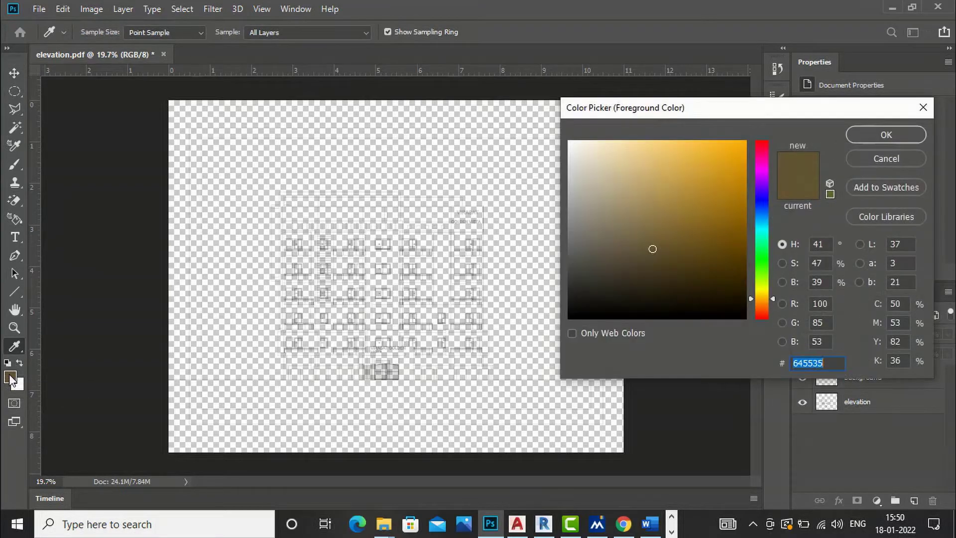
pyautogui.write('ffffff')
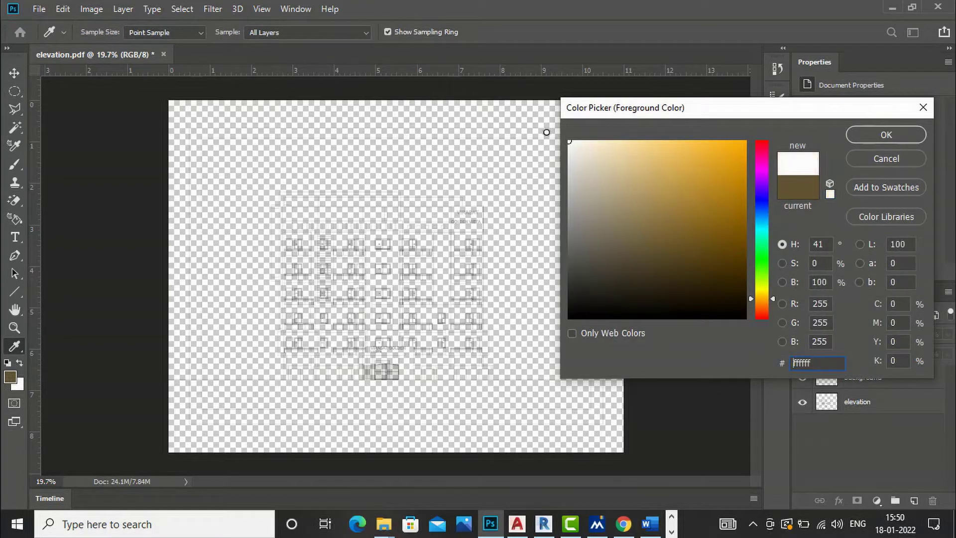
pyautogui.click(865, 133)
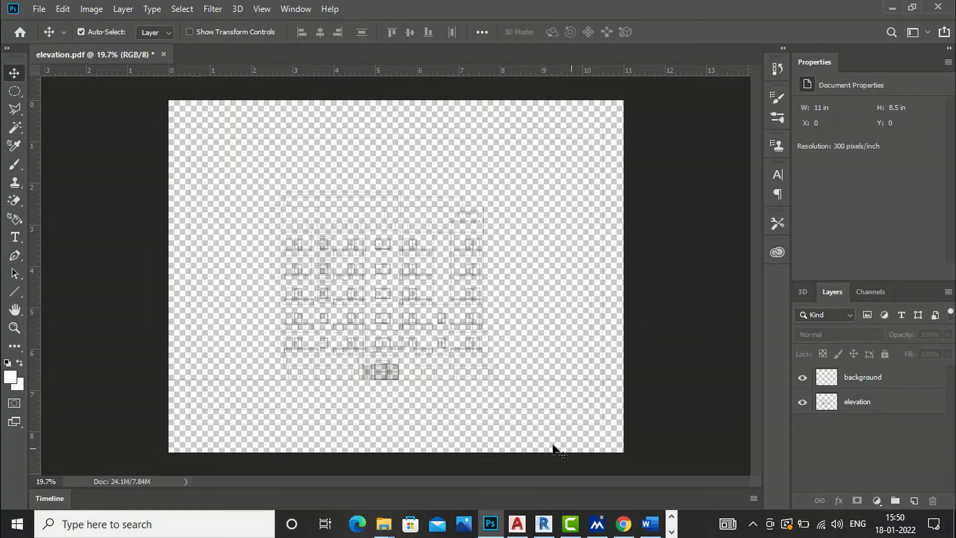
# Fill the background layer with white using the Paint Bucket and move it below elevation.
pyautogui.press('g')
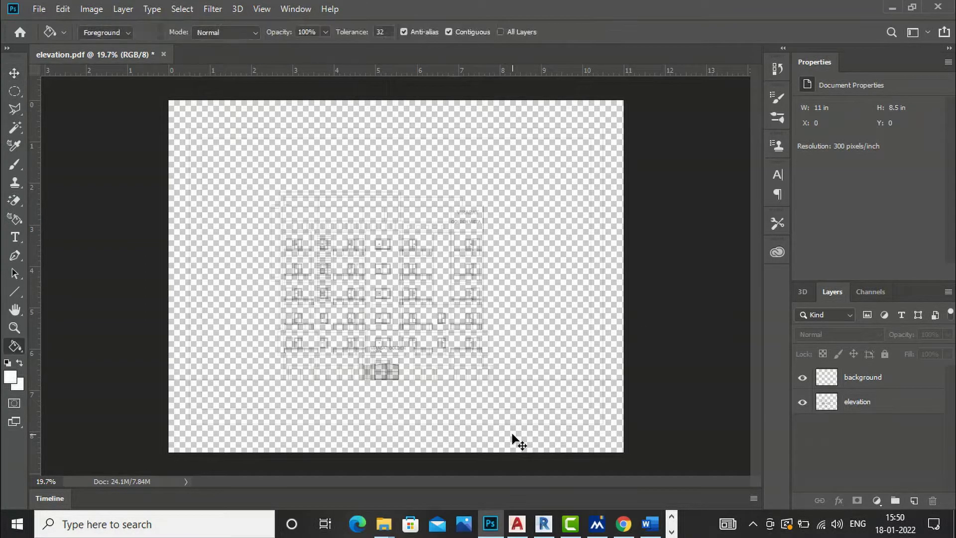
pyautogui.click(848, 406)
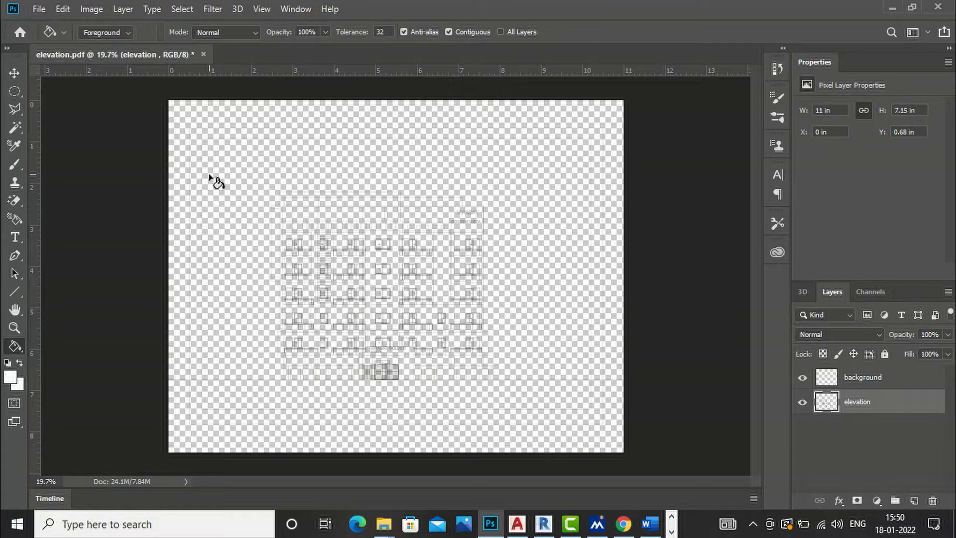
pyautogui.click(862, 385)
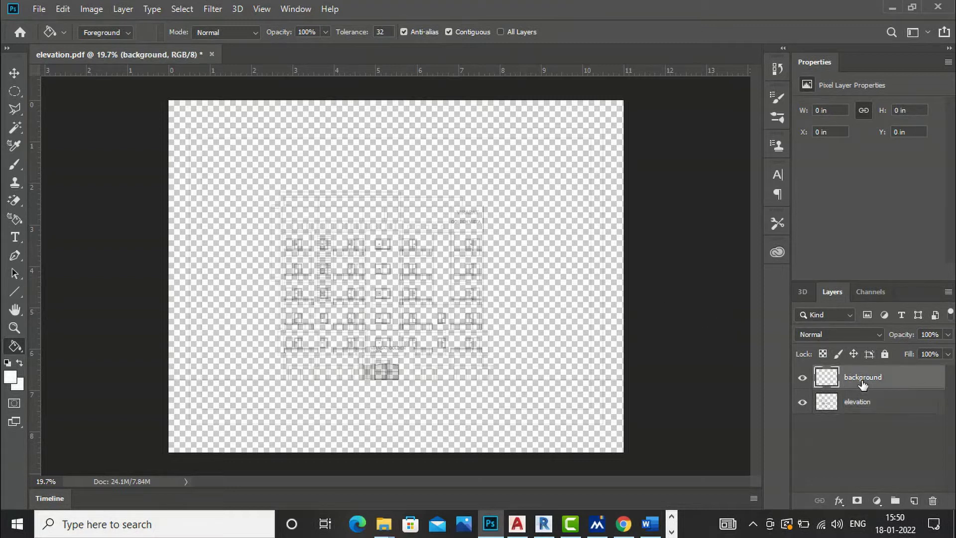
pyautogui.click(270, 185)
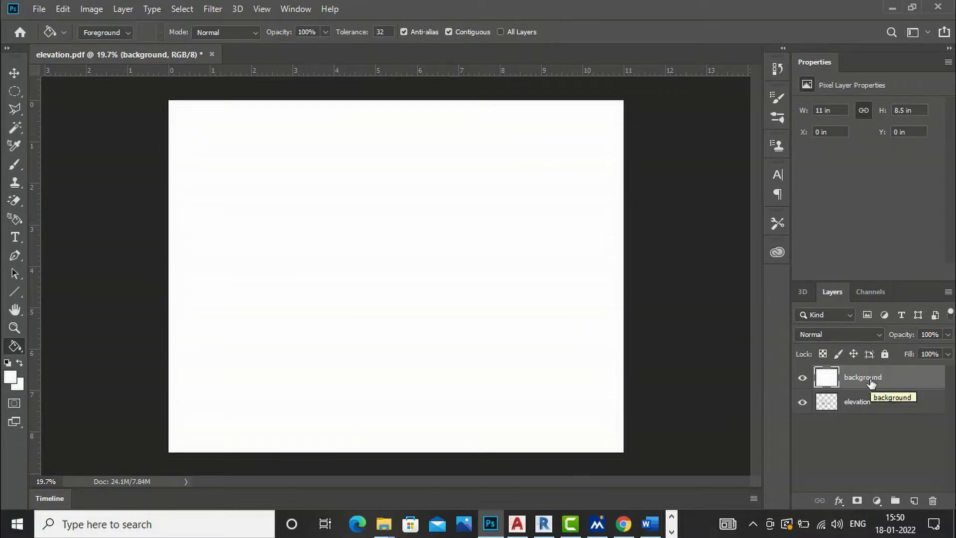
pyautogui.moveTo(871, 384); pyautogui.dragTo(874, 426)
# Zoom in and out over the elevation linework with the Move tool, then reselect the elevation layer.
pyautogui.press('v')
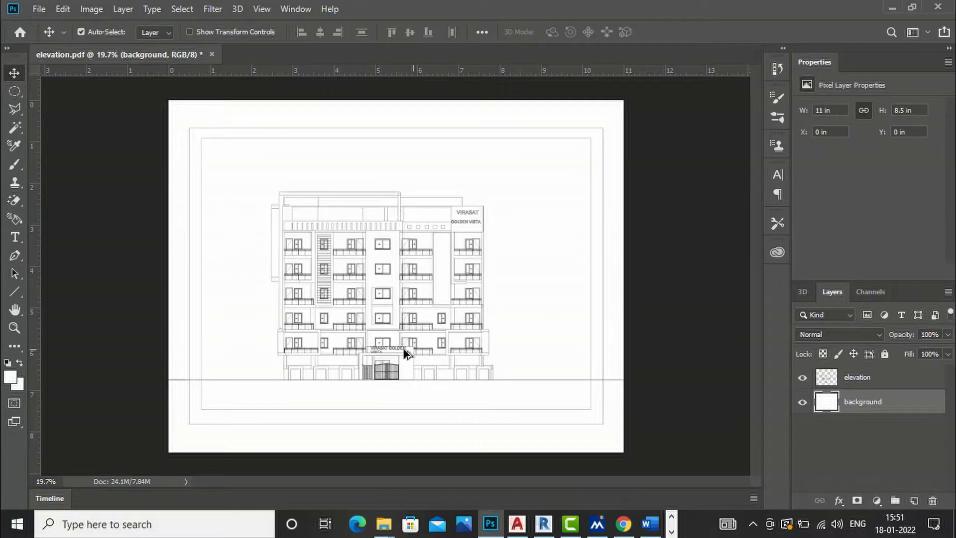
pyautogui.scroll(2, 357, 351)
pyautogui.scroll(-2, 596, 326)
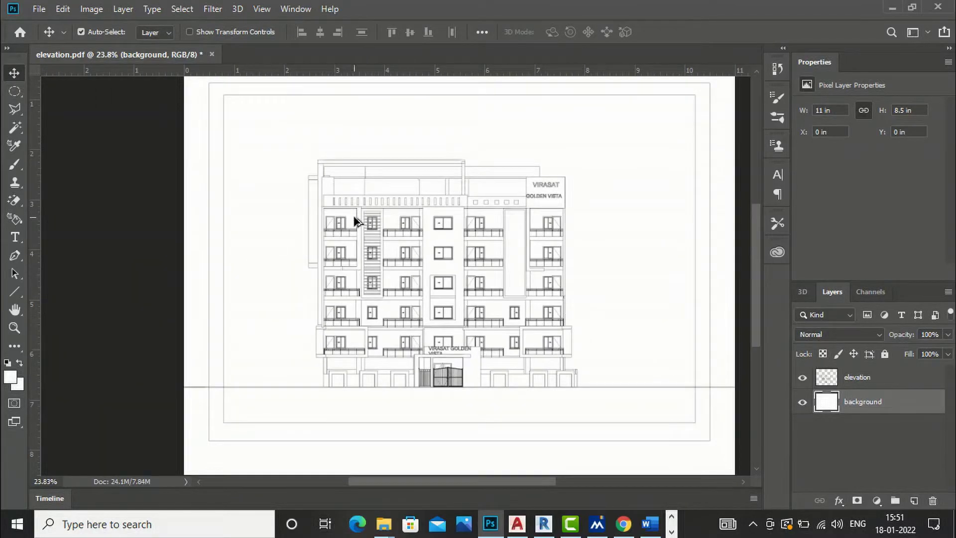
pyautogui.scroll(2, 349, 199)
pyautogui.scroll(1, 350, 191)
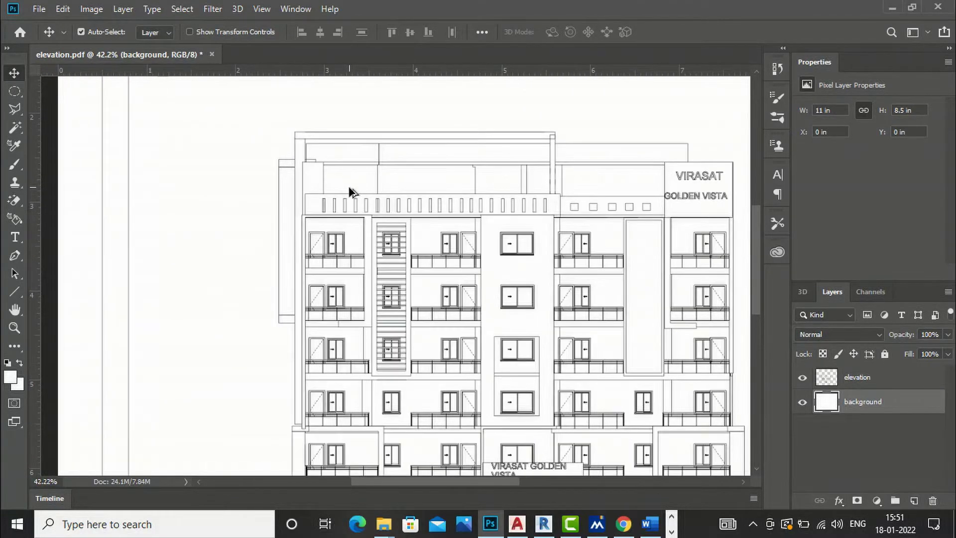
pyautogui.scroll(-2, 312, 177)
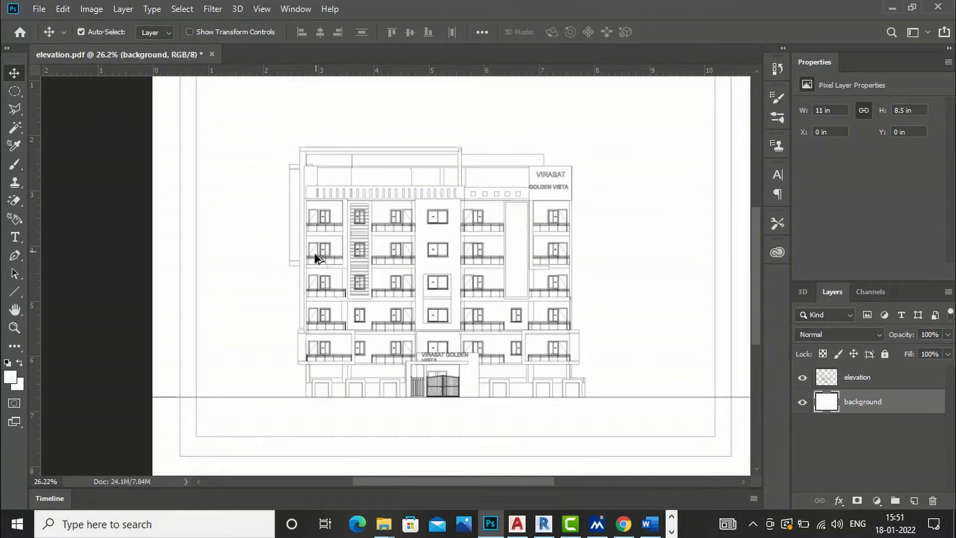
pyautogui.scroll(3, 341, 405)
pyautogui.scroll(-1, 342, 405)
pyautogui.scroll(-3, 260, 316)
pyautogui.scroll(3, 418, 300)
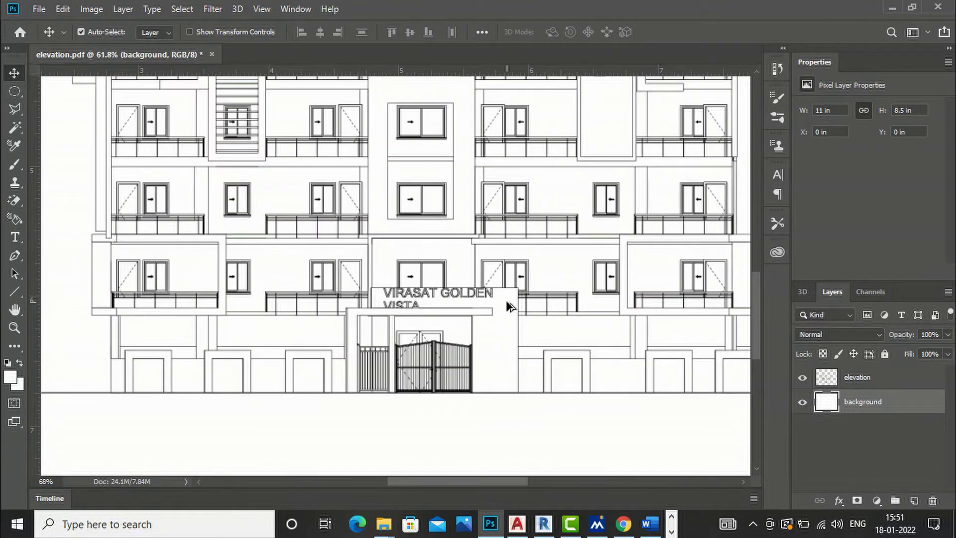
pyautogui.scroll(2, 508, 305)
pyautogui.scroll(-4, 512, 405)
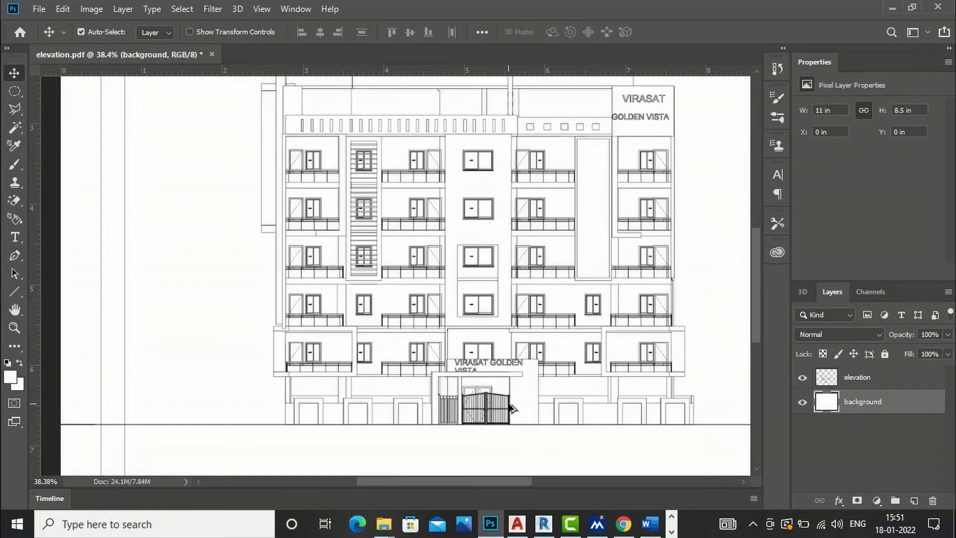
pyautogui.scroll(-1, 512, 408)
pyautogui.scroll(3, 376, 417)
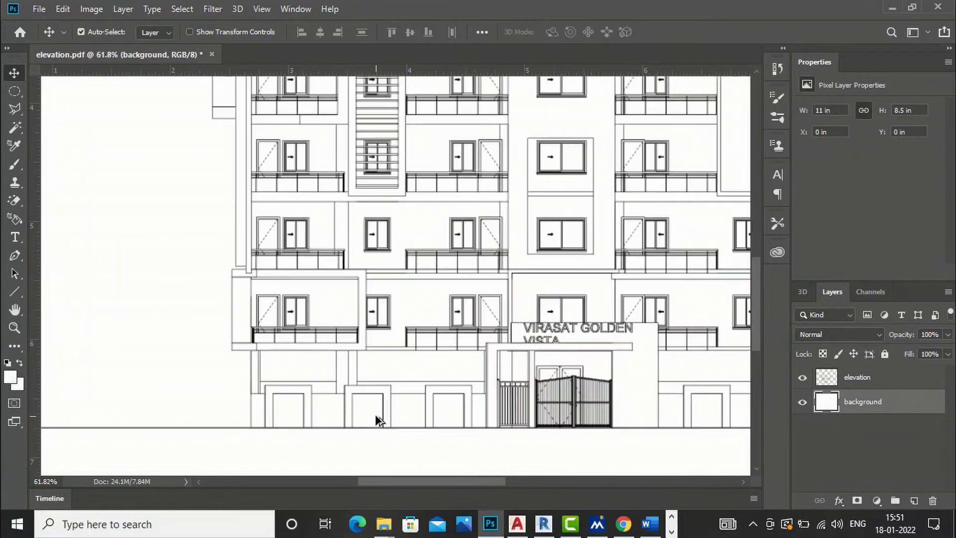
pyautogui.scroll(1, 368, 419)
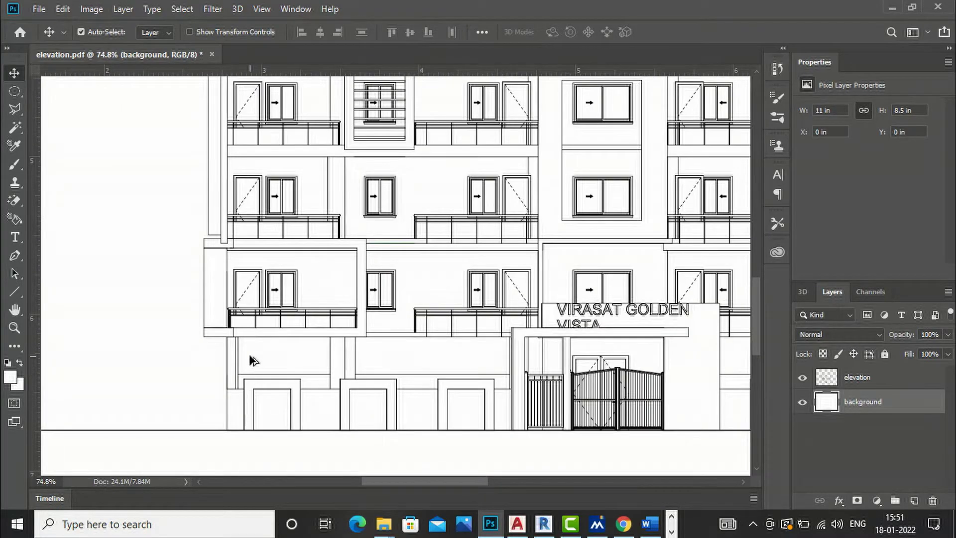
pyautogui.scroll(-2, 251, 359)
pyautogui.scroll(-1, 373, 363)
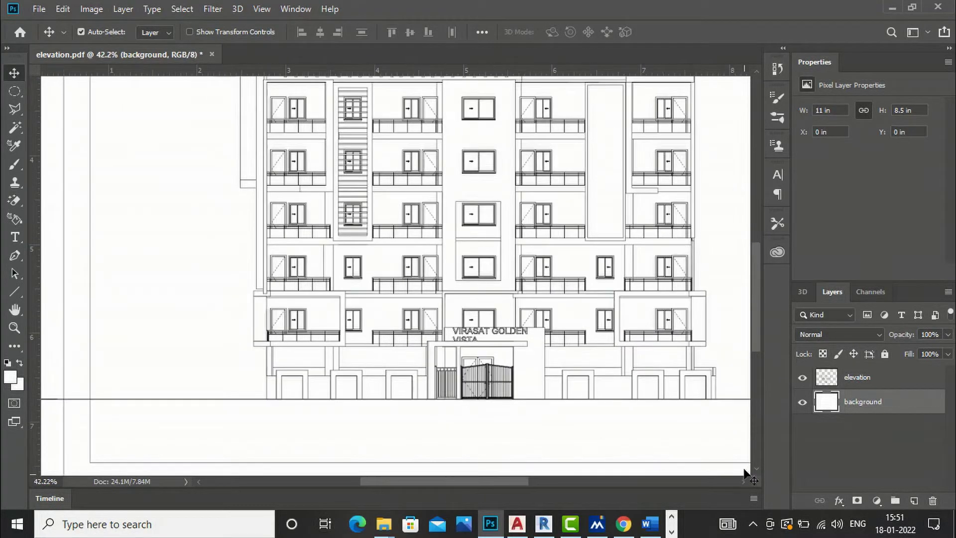
pyautogui.click(851, 380)
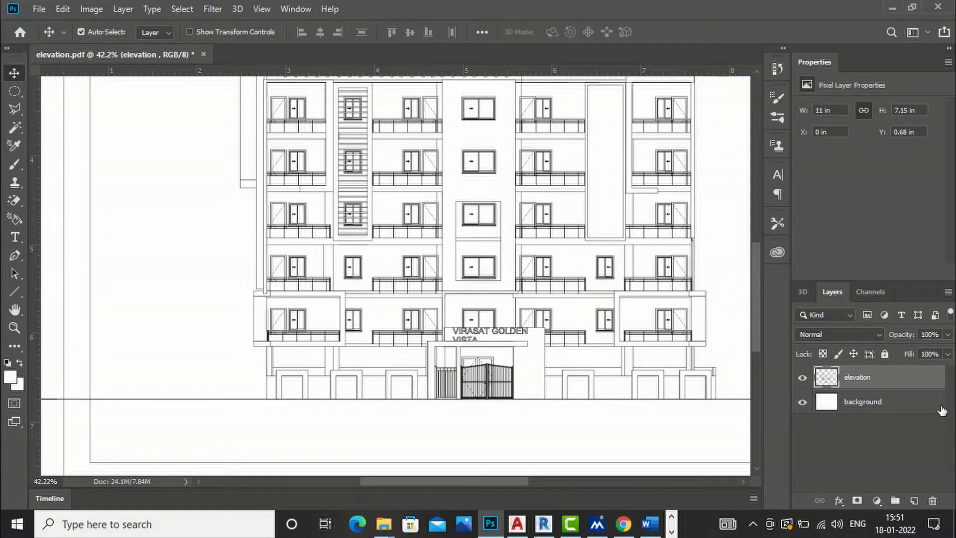
# Magic-wand select the ground-floor wall panels left of the entrance gate.
pyautogui.click(14, 127)
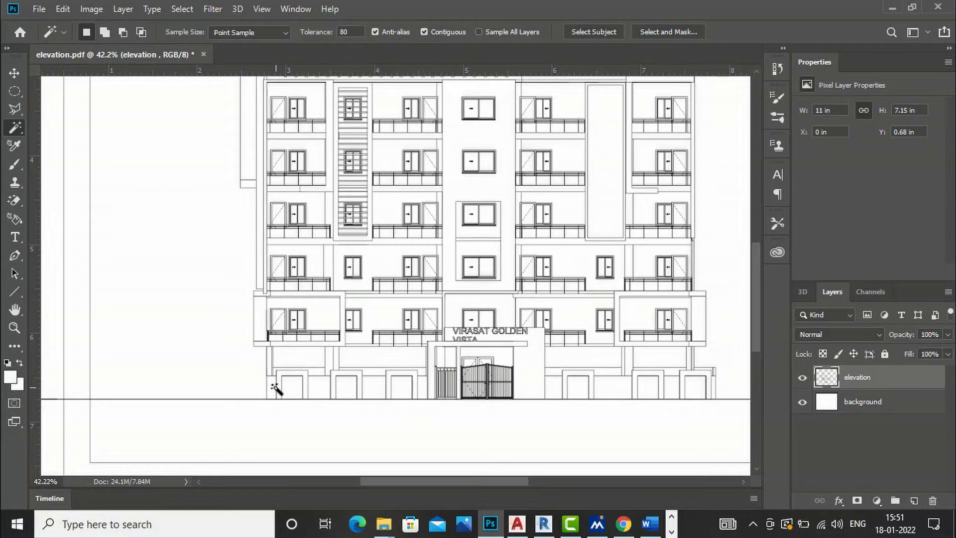
pyautogui.scroll(5, 277, 390)
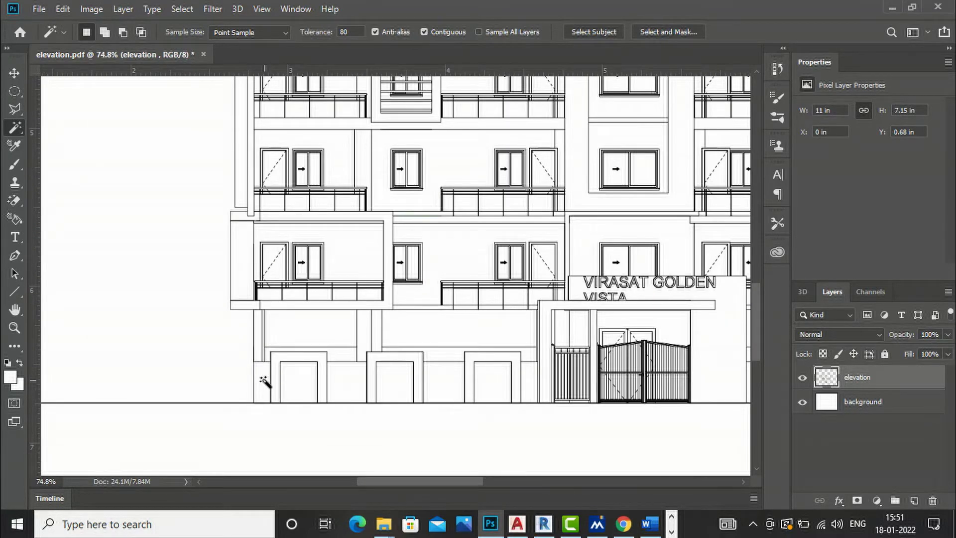
pyautogui.click(261, 377)
pyautogui.scroll(3, 264, 405)
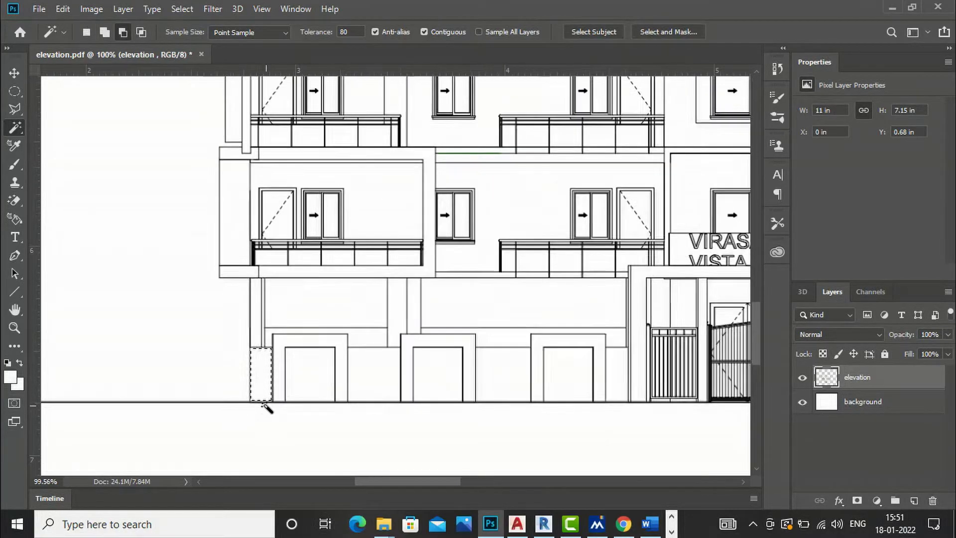
pyautogui.scroll(-1, 264, 405)
pyautogui.scroll(-2, 247, 335)
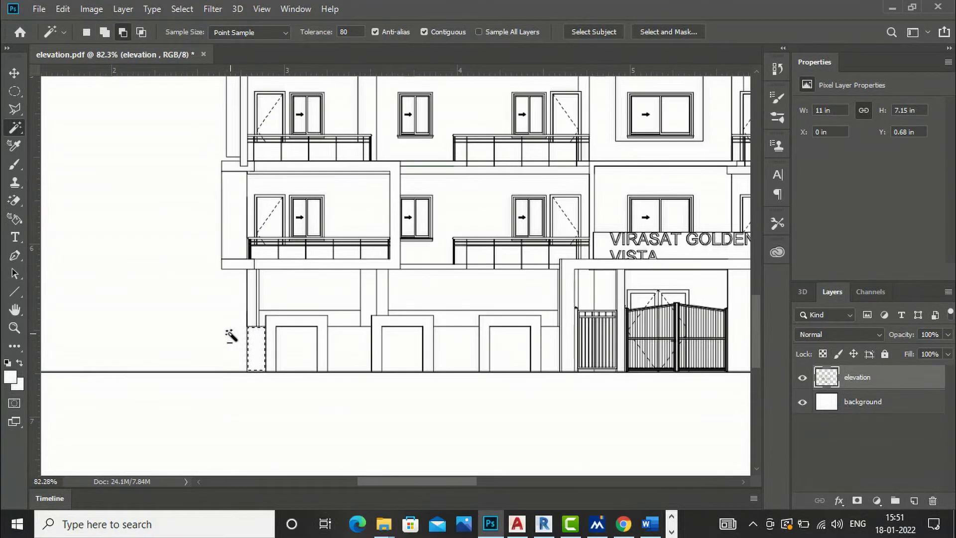
pyautogui.scroll(-2, 231, 336)
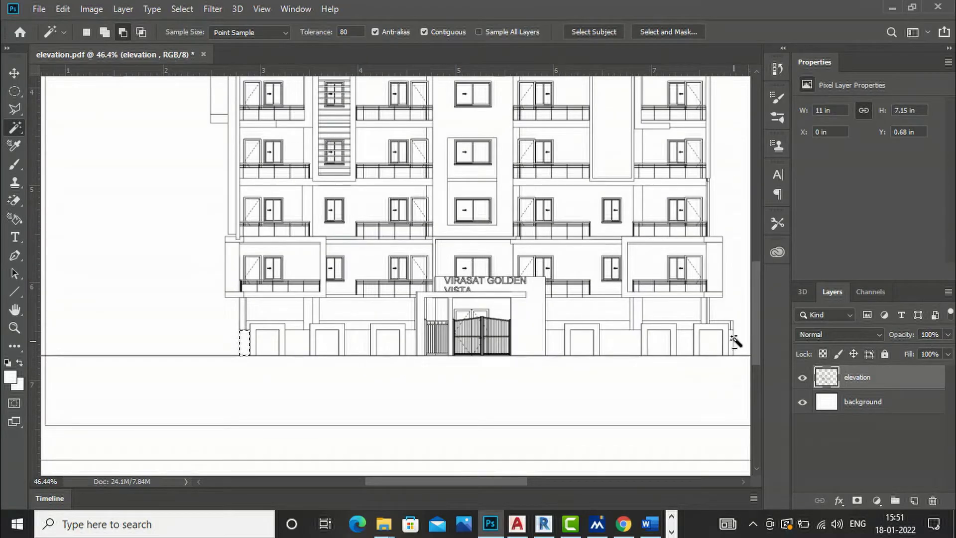
pyautogui.keyDown('shift'); pyautogui.click(266, 343); pyautogui.keyUp('shift')
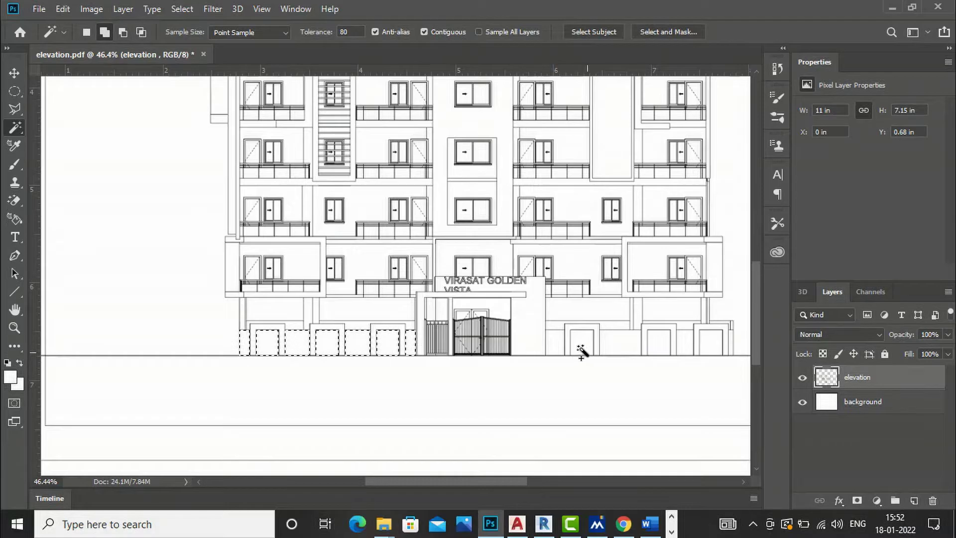
# Add the three wall panels right of the gate to the selection and create a new layer.
pyautogui.keyDown('shift'); pyautogui.click(614, 341); pyautogui.keyUp('shift')
pyautogui.keyDown('shift'); pyautogui.click(684, 341); pyautogui.keyUp('shift')
pyautogui.keyDown('shift'); pyautogui.click(709, 342); pyautogui.keyUp('shift')
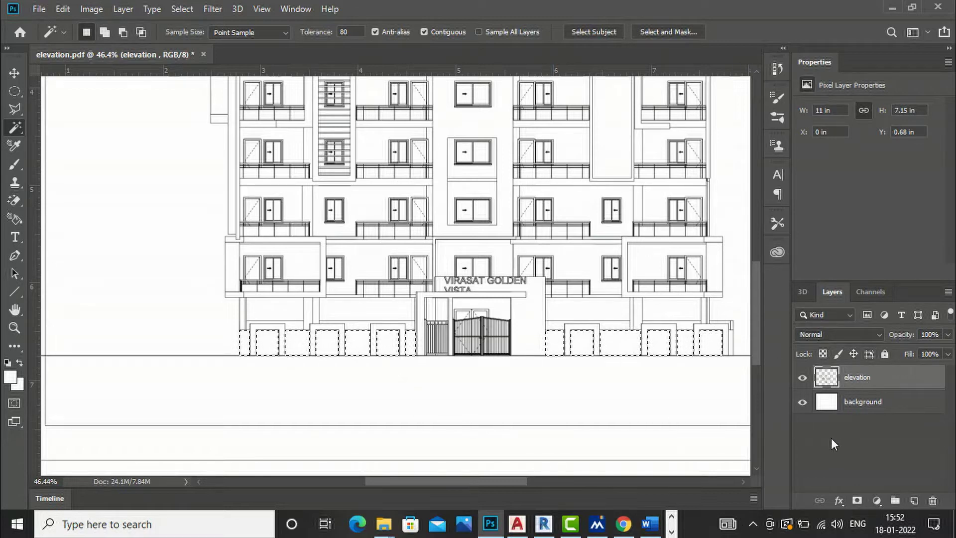
pyautogui.click(914, 500)
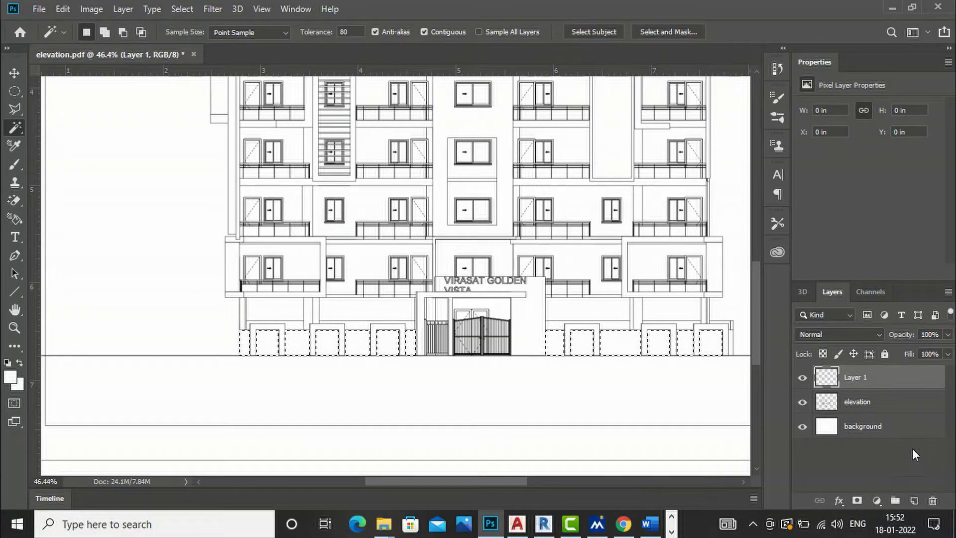
# Rename the new layer to 'boundary wall' and set the foreground colour to tan.
pyautogui.doubleClick(860, 377)
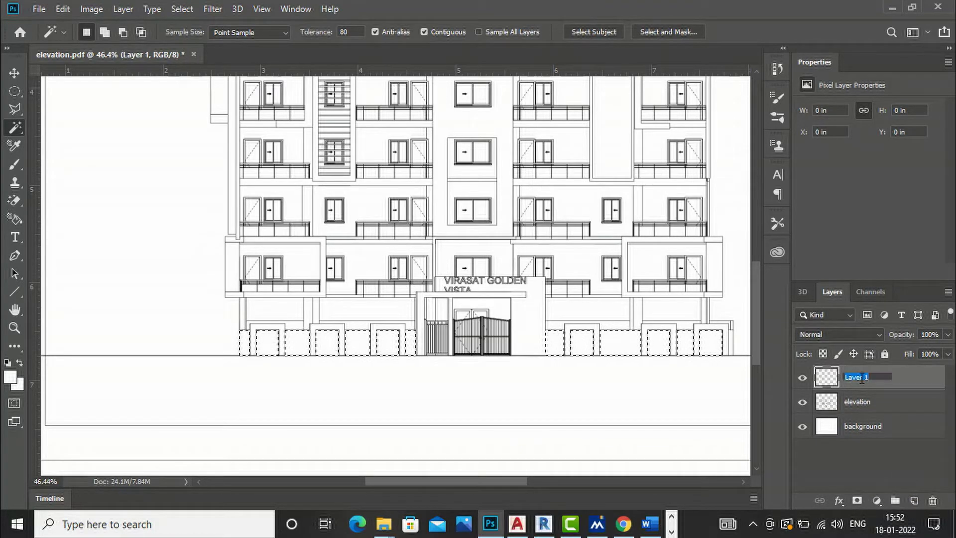
pyautogui.write('b')
pyautogui.click(931, 378)
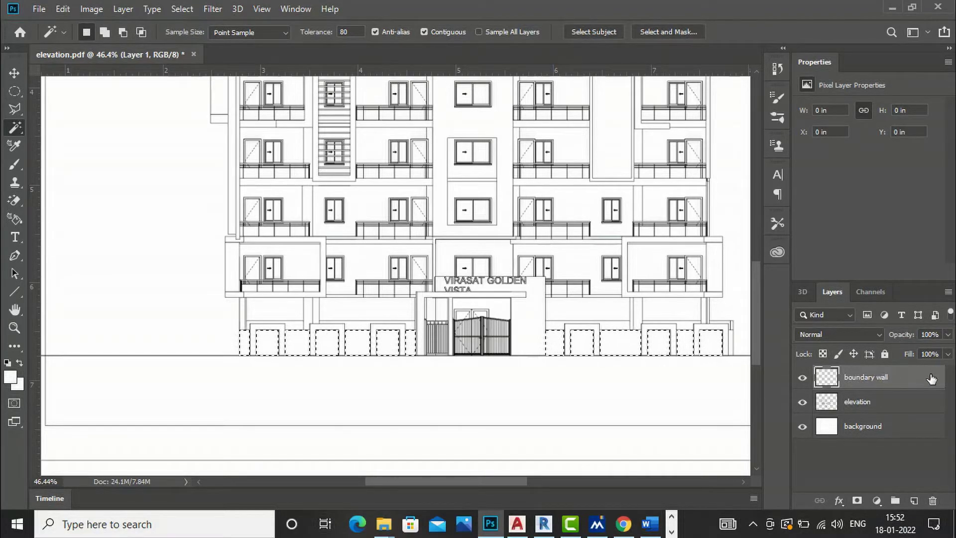
pyautogui.click(11, 377)
pyautogui.moveTo(605, 221)
pyautogui.mouseDown()
pyautogui.moveTo(631, 192)
pyautogui.moveTo(627, 156)
pyautogui.moveTo(609, 158)
pyautogui.mouseUp()
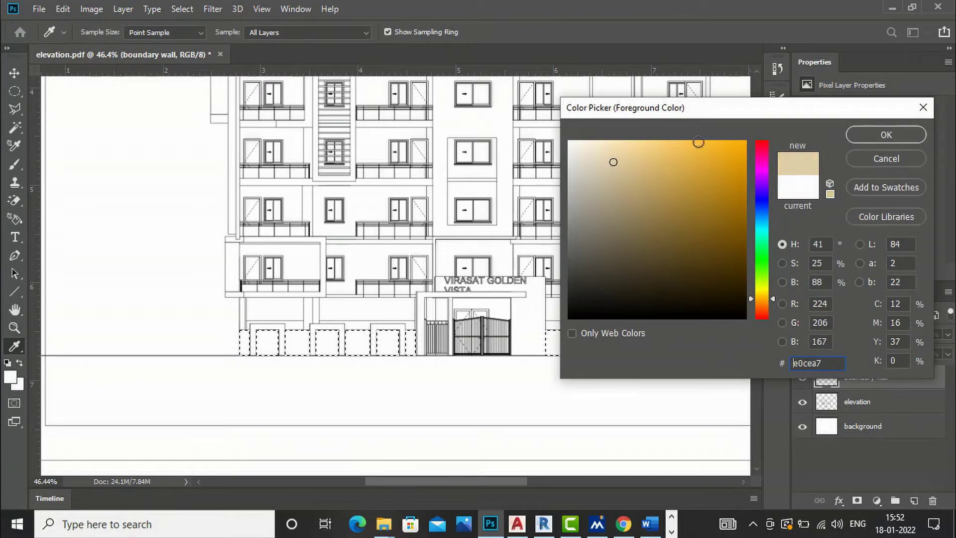
pyautogui.click(886, 135)
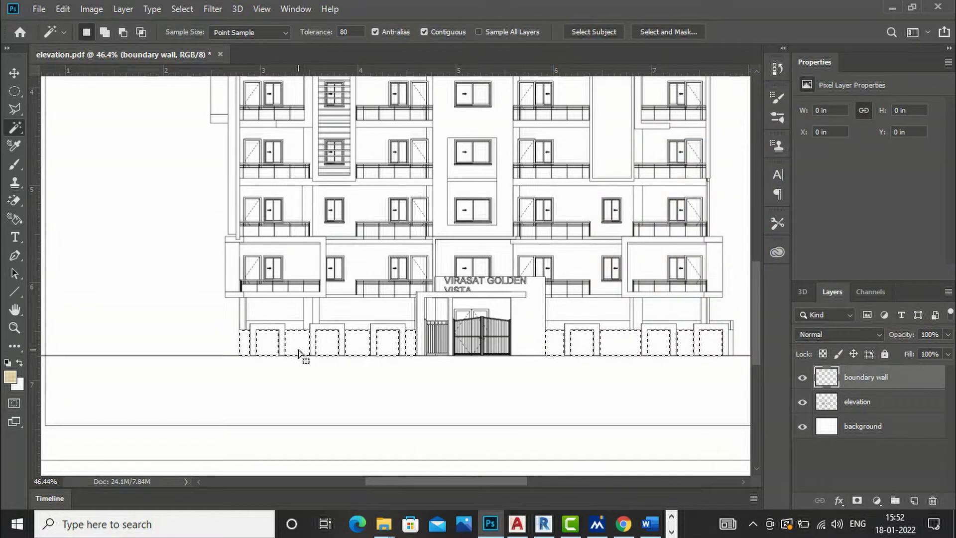
# Fill the selected wall panels with beige and clear the selection.
pyautogui.press('g')
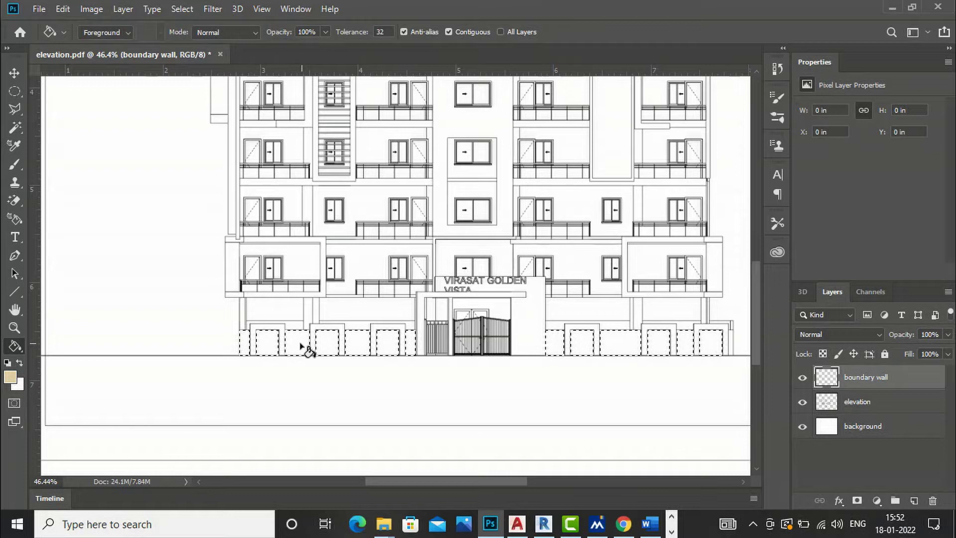
pyautogui.click(305, 349)
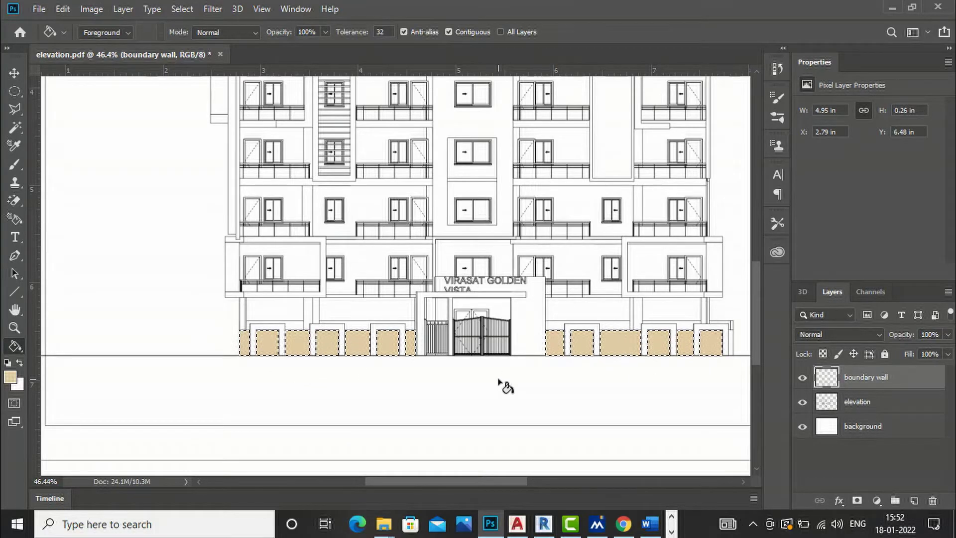
pyautogui.hotkey('ctrl', 'd')
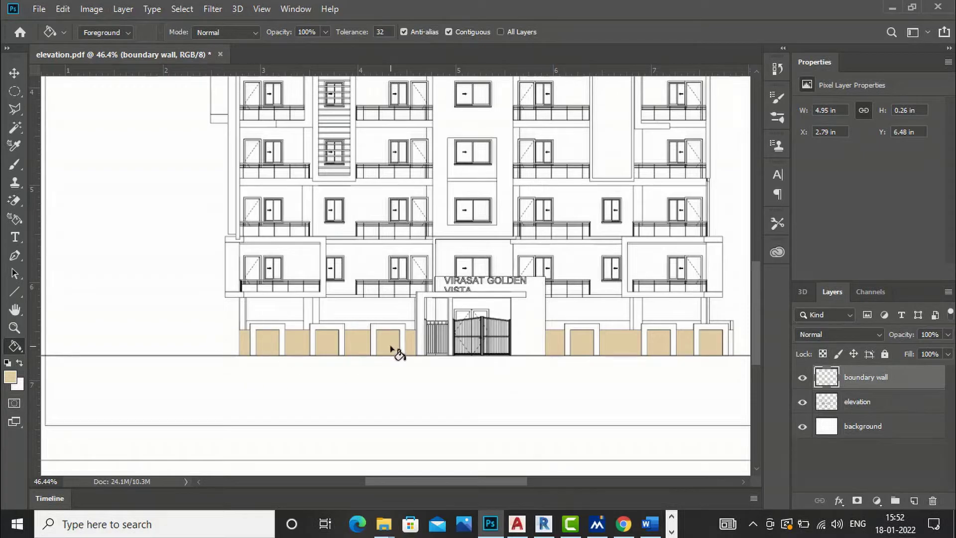
pyautogui.click(14, 72)
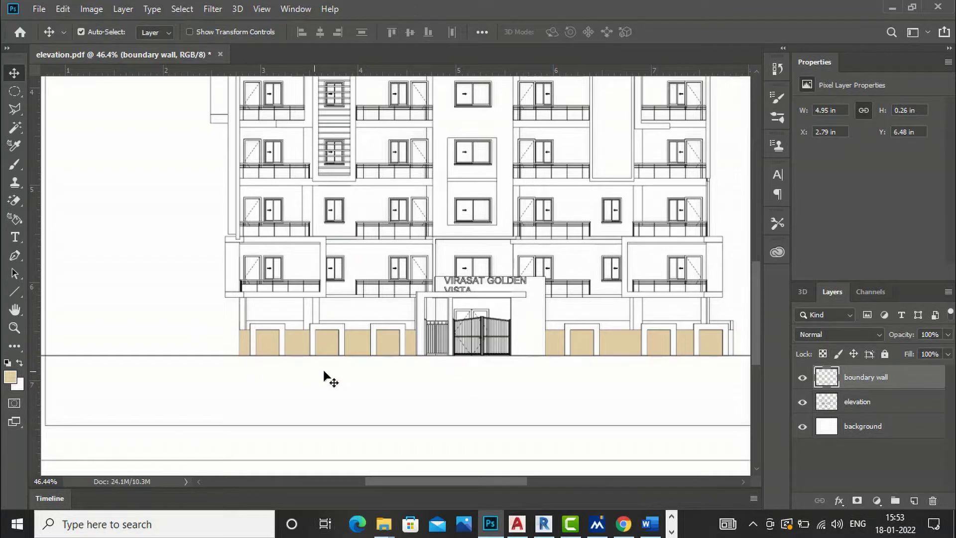
# Give the boundary wall layer a grey stone Pattern Overlay at 75% opacity and 23% scale.
pyautogui.rightClick(827, 379)
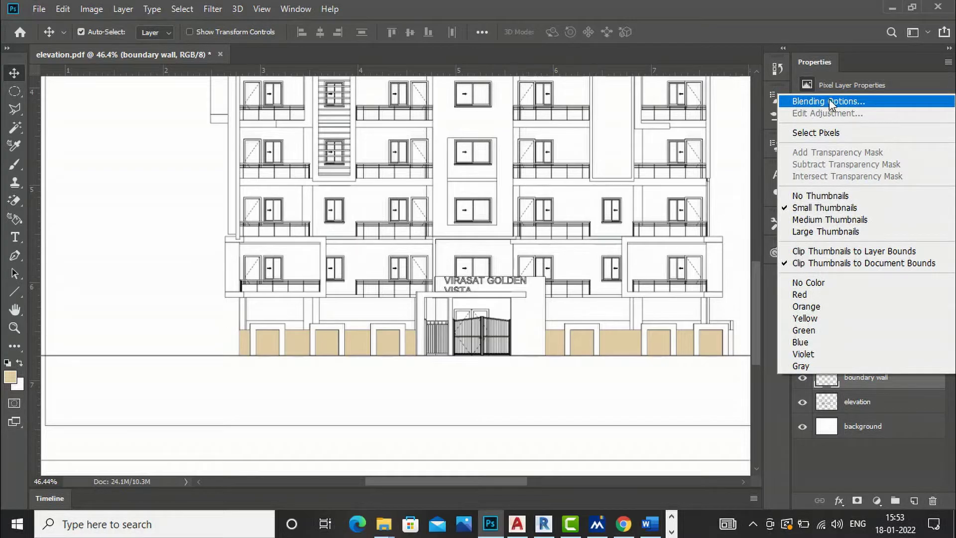
pyautogui.click(814, 102)
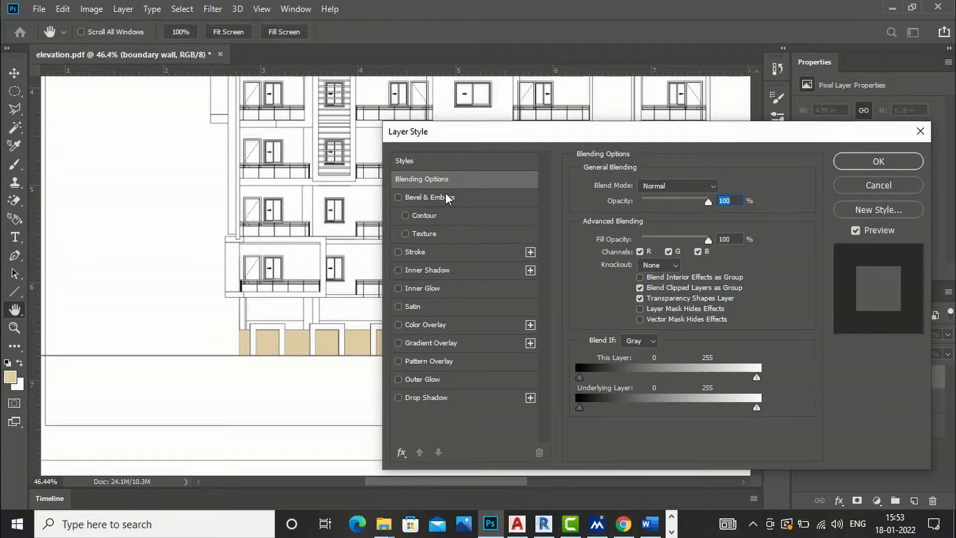
pyautogui.click(398, 360)
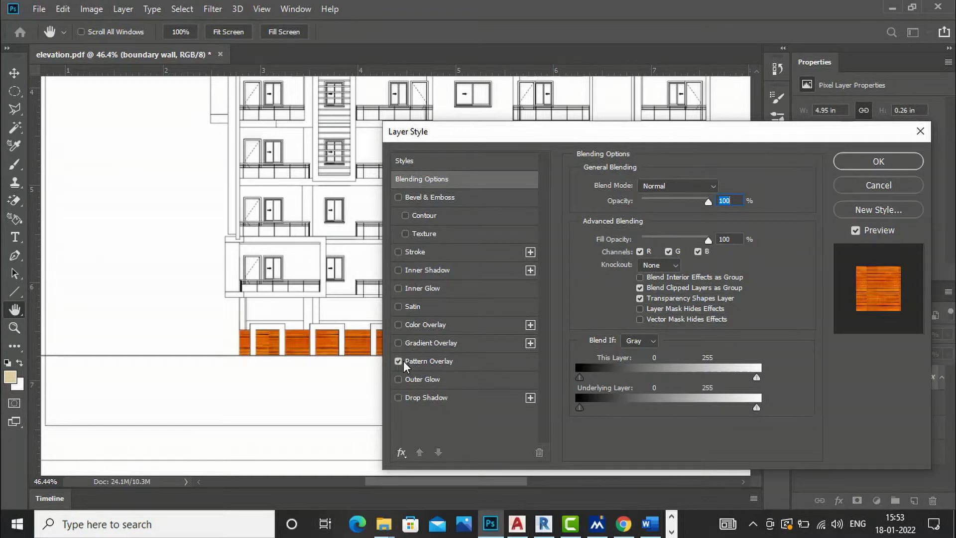
pyautogui.click(420, 359)
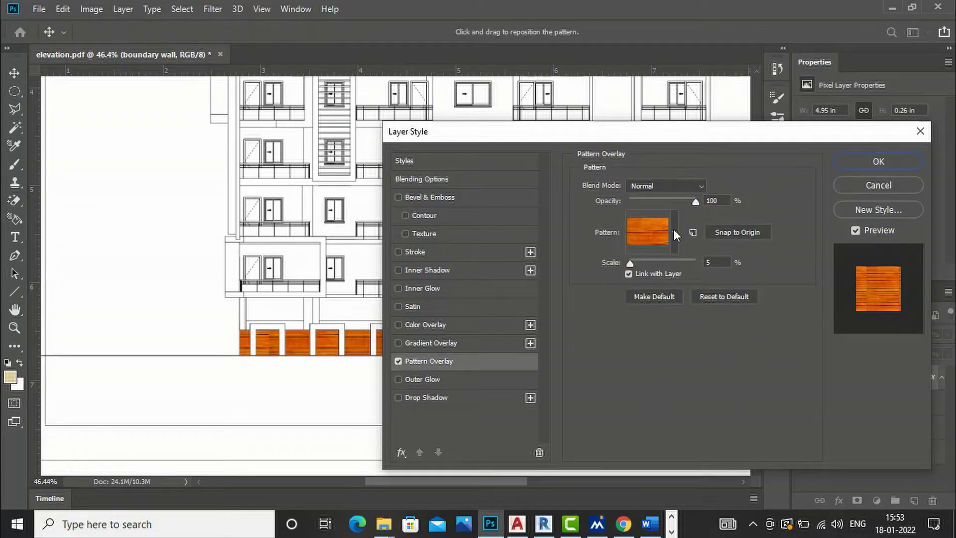
pyautogui.click(674, 232)
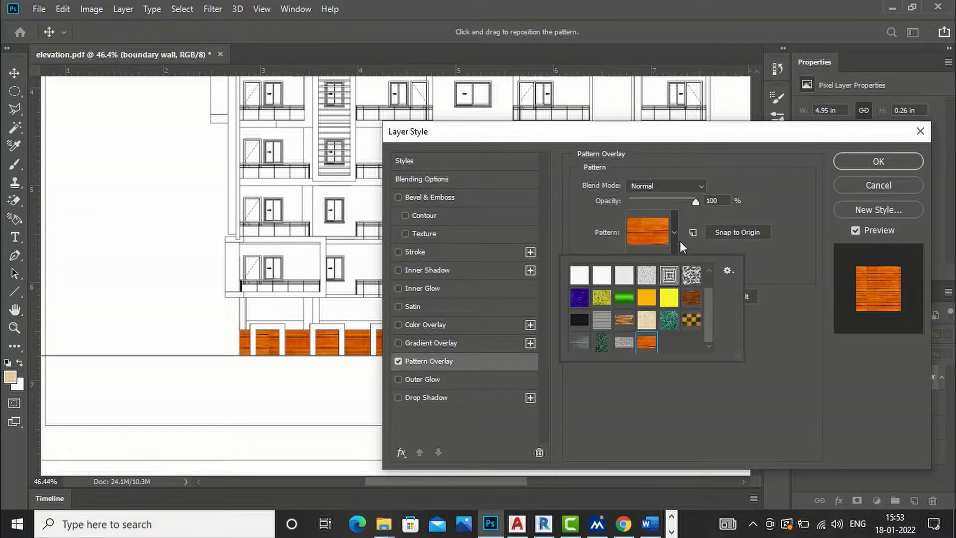
pyautogui.click(626, 345)
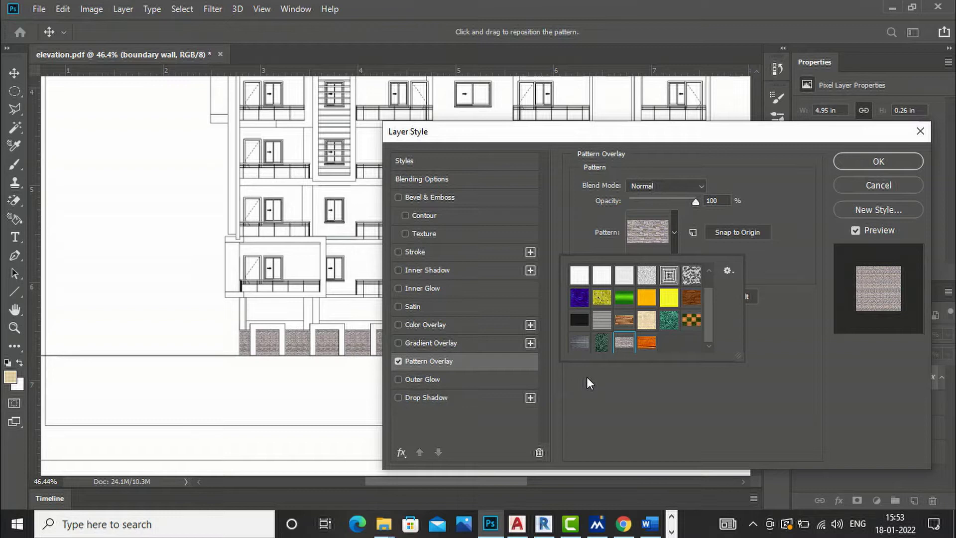
pyautogui.click(641, 349)
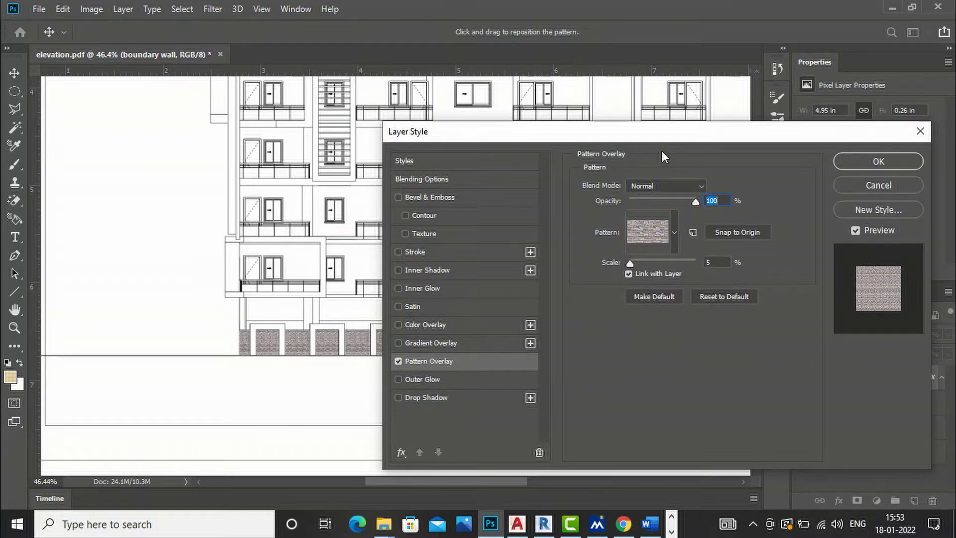
pyautogui.moveTo(695, 201); pyautogui.dragTo(677, 198)
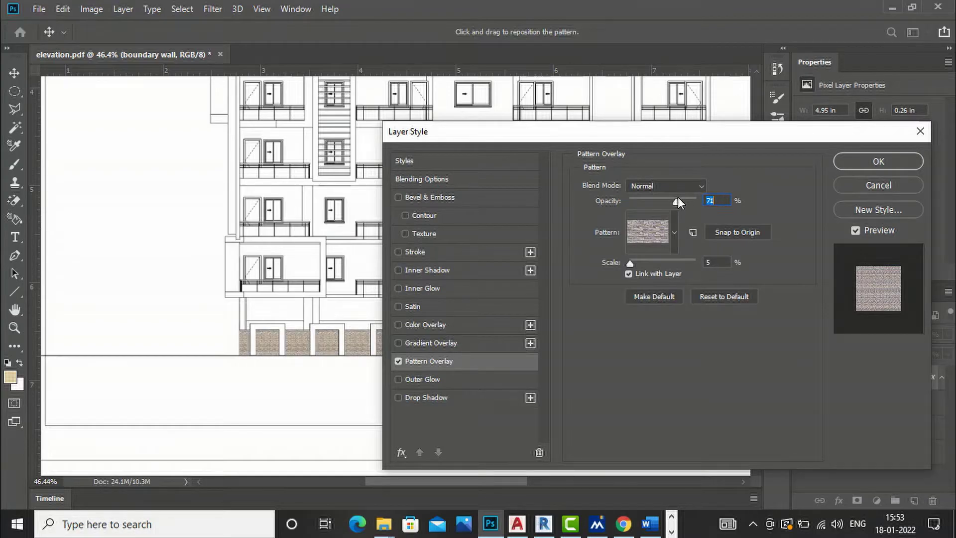
pyautogui.moveTo(632, 260); pyautogui.dragTo(637, 261)
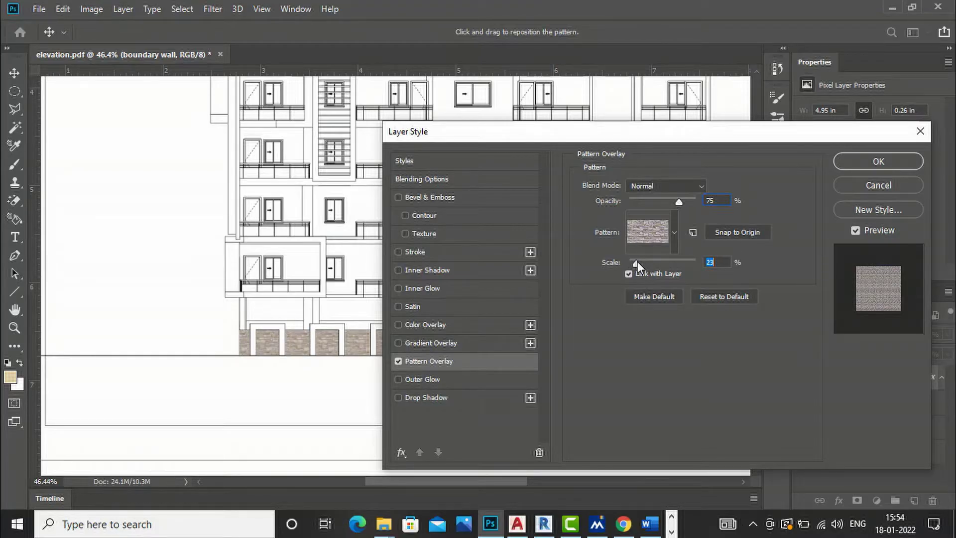
pyautogui.moveTo(632, 137); pyautogui.dragTo(813, 160)
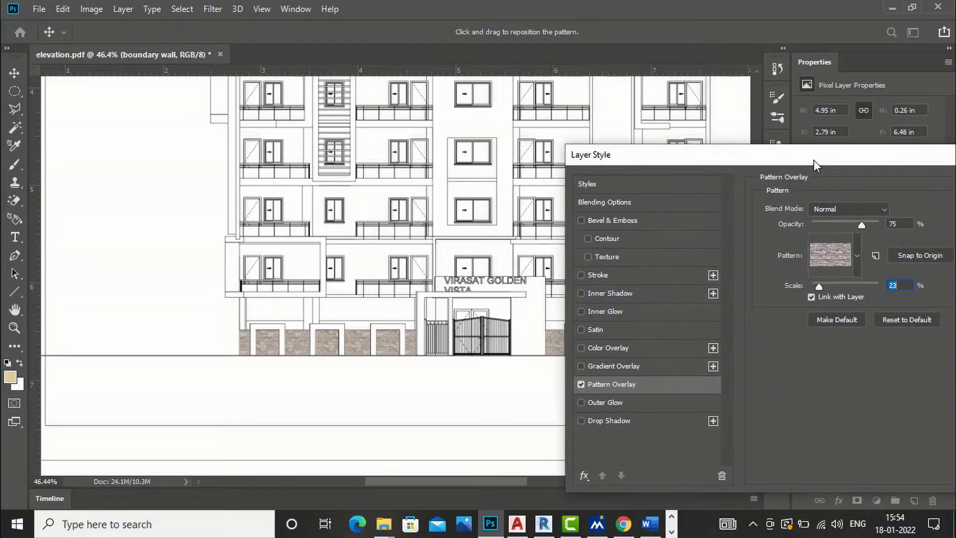
# Add an Inner Shadow with 4 px distance, 14% choke and 9 px size, then apply the styles.
pyautogui.click(580, 293)
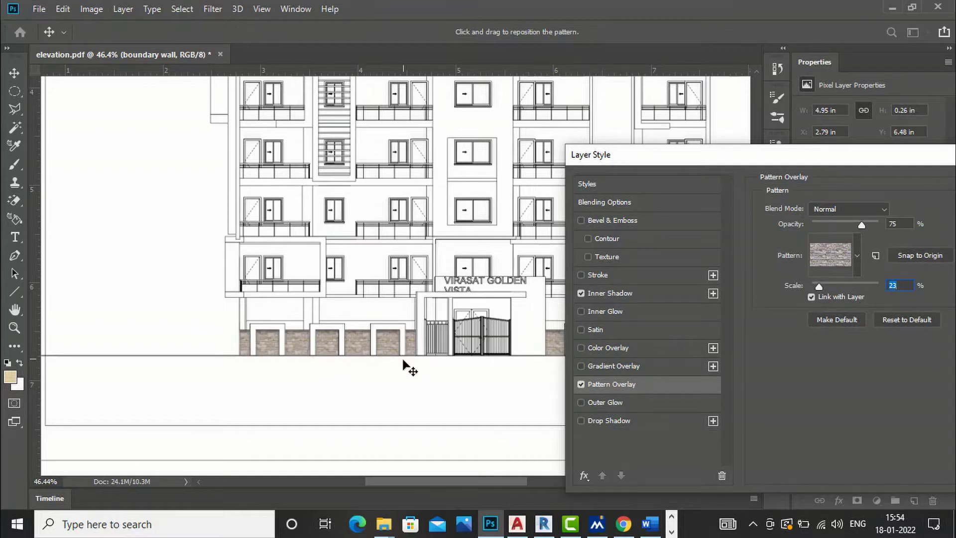
pyautogui.click(610, 293)
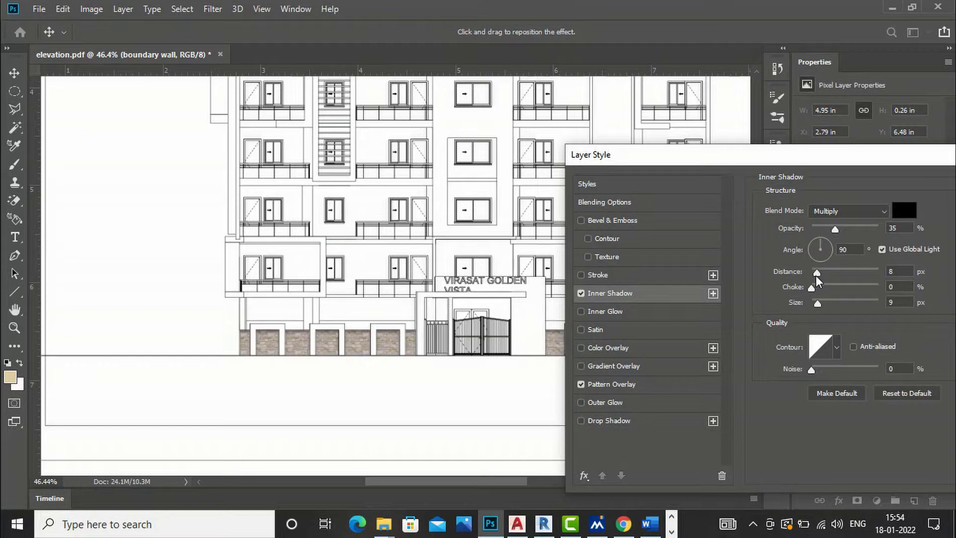
pyautogui.moveTo(815, 276); pyautogui.dragTo(820, 297)
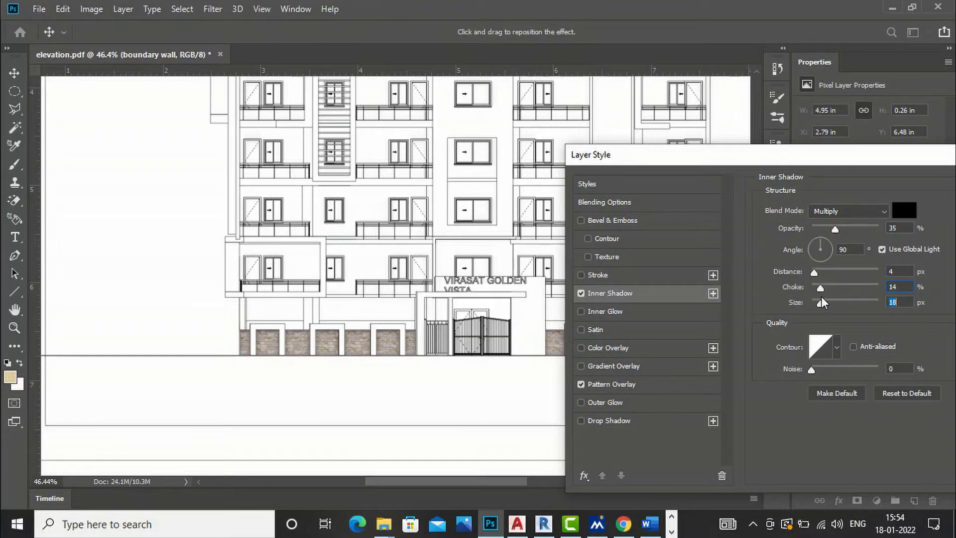
pyautogui.moveTo(819, 296); pyautogui.dragTo(818, 297)
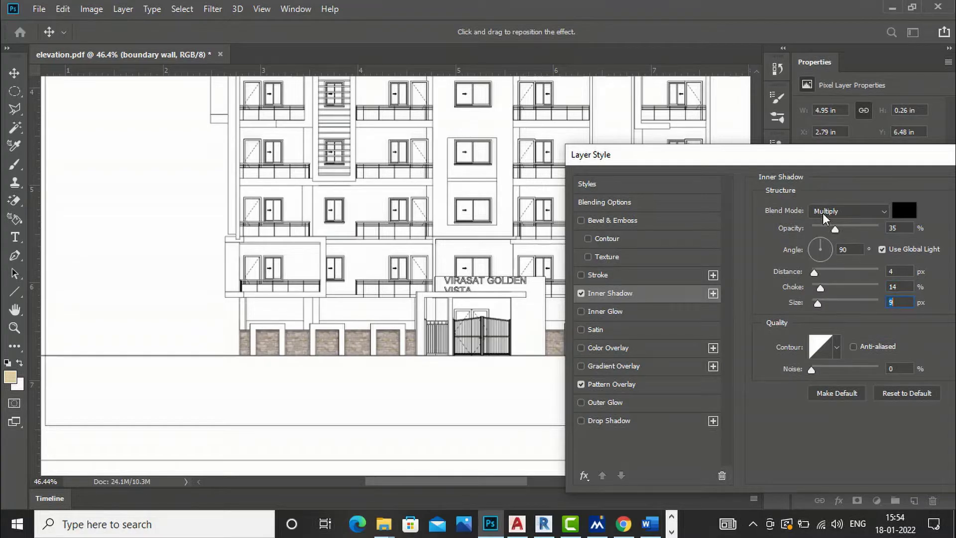
pyautogui.moveTo(802, 159); pyautogui.dragTo(574, 163)
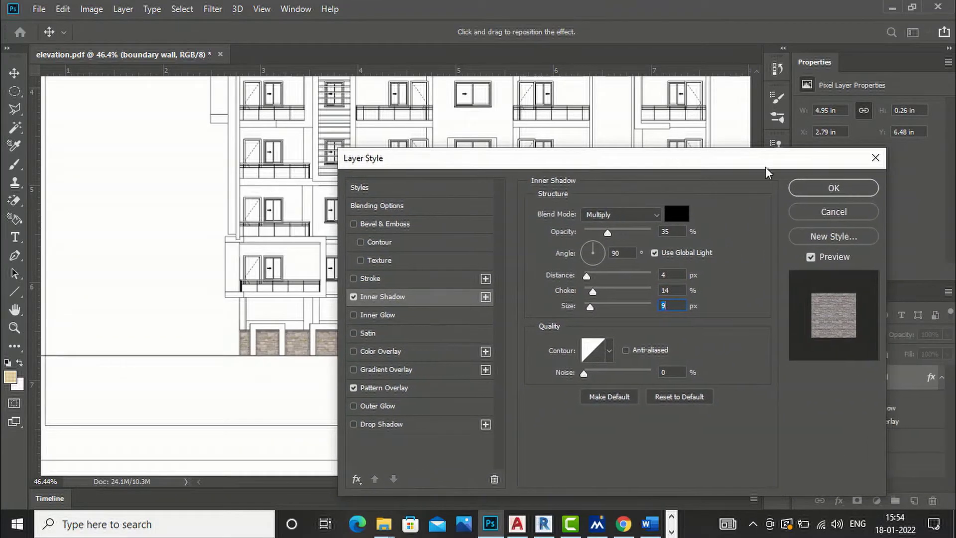
pyautogui.click(815, 191)
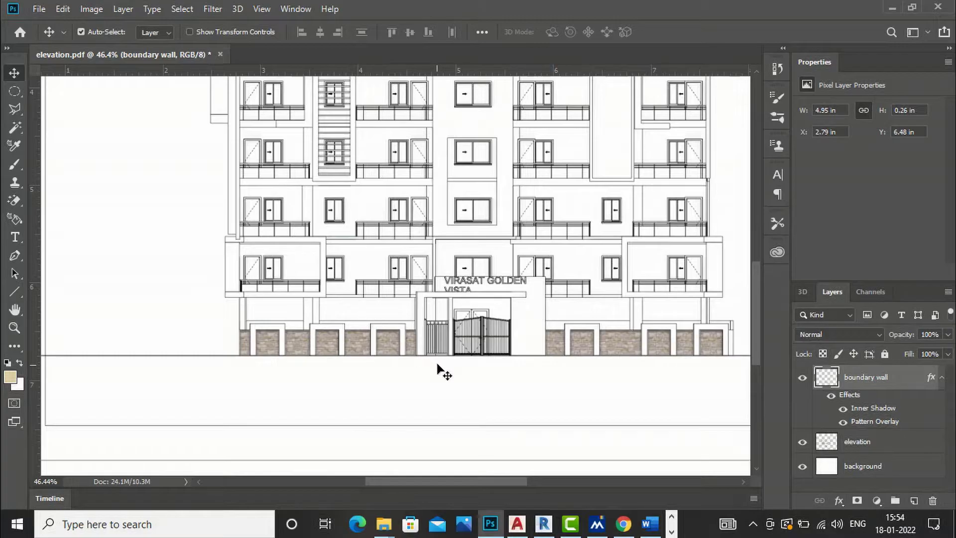
# Activate the elevation layer and magic-wand select the white frame around the first stone panel.
pyautogui.scroll(3, 390, 371)
pyautogui.scroll(3, 285, 362)
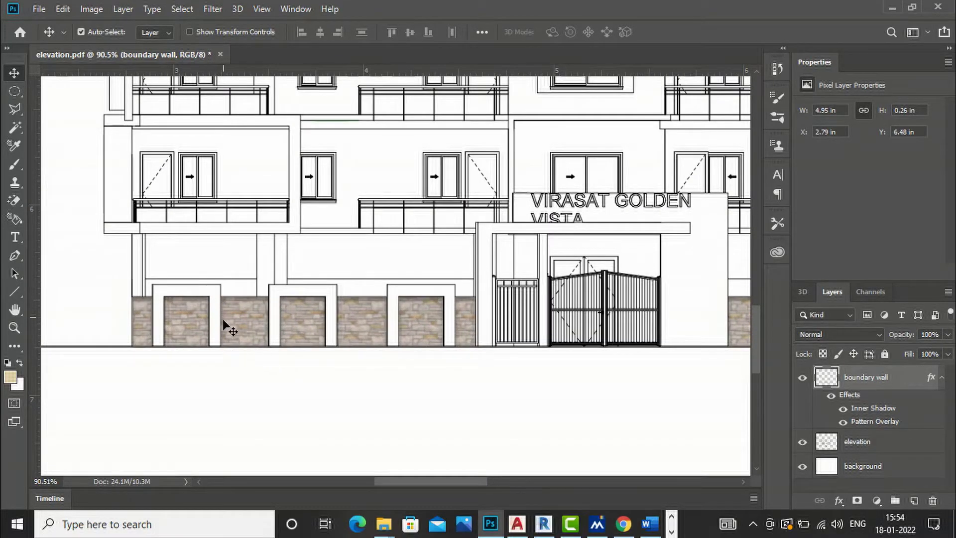
pyautogui.scroll(-5, 350, 314)
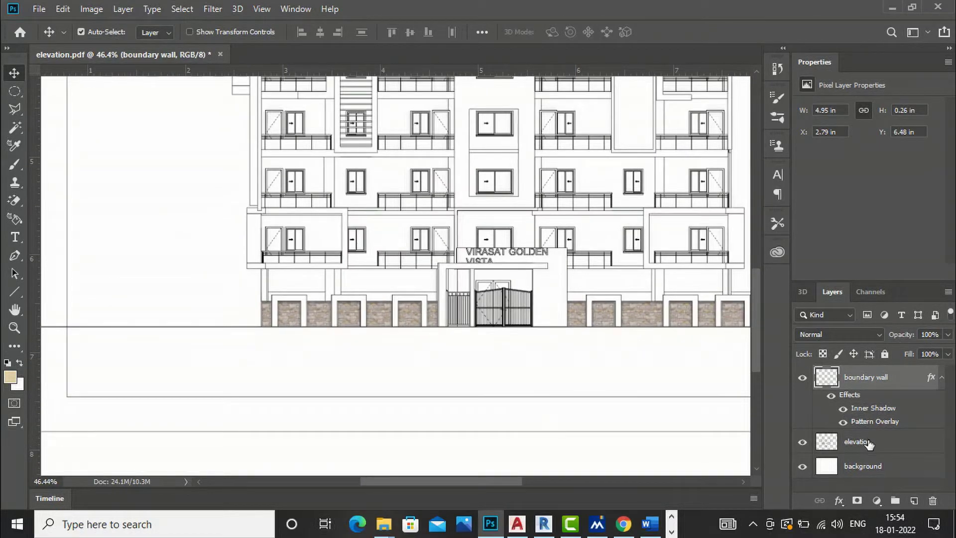
pyautogui.click(868, 443)
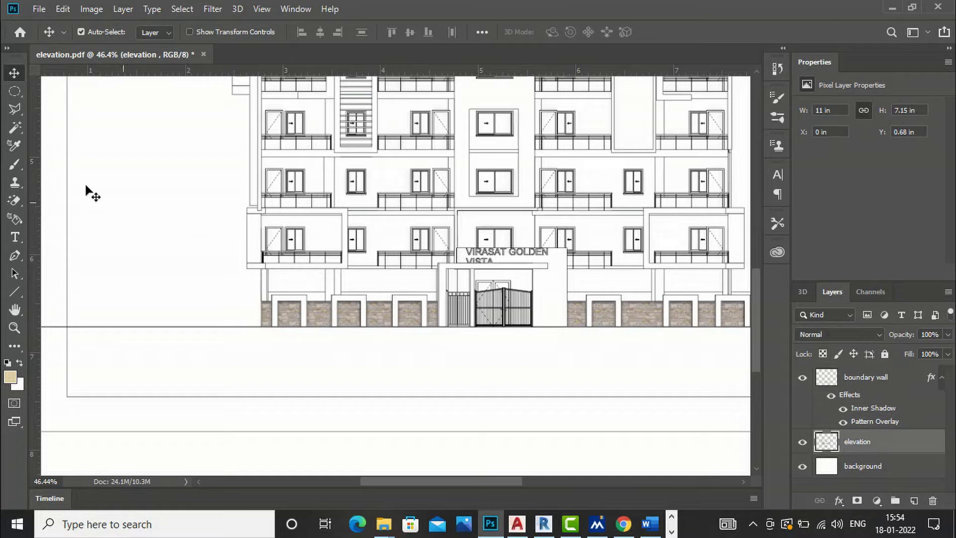
pyautogui.click(13, 131)
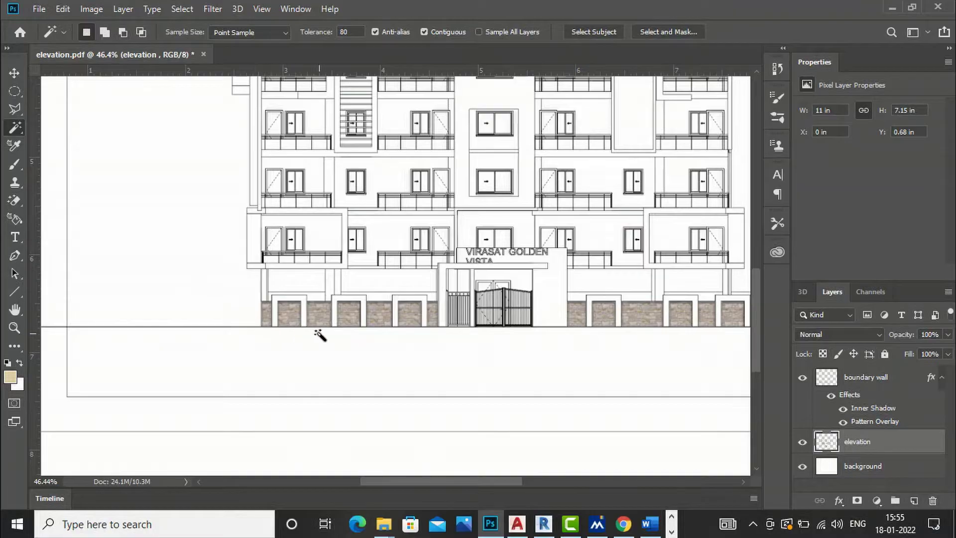
pyautogui.scroll(1, 320, 335)
pyautogui.scroll(4, 319, 335)
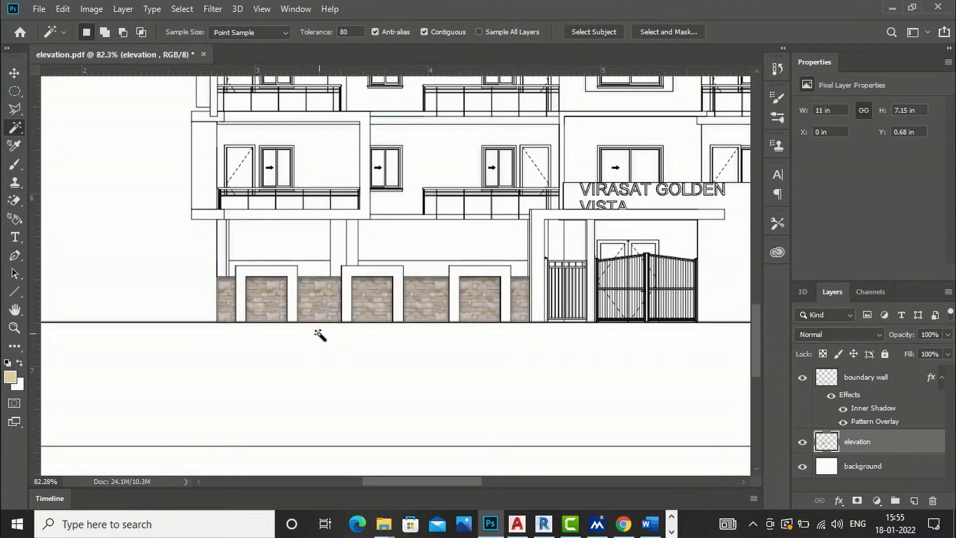
pyautogui.click(244, 273)
# Add four more white panel frames to the selection and create a new empty layer above elevation.
pyautogui.click(347, 284)
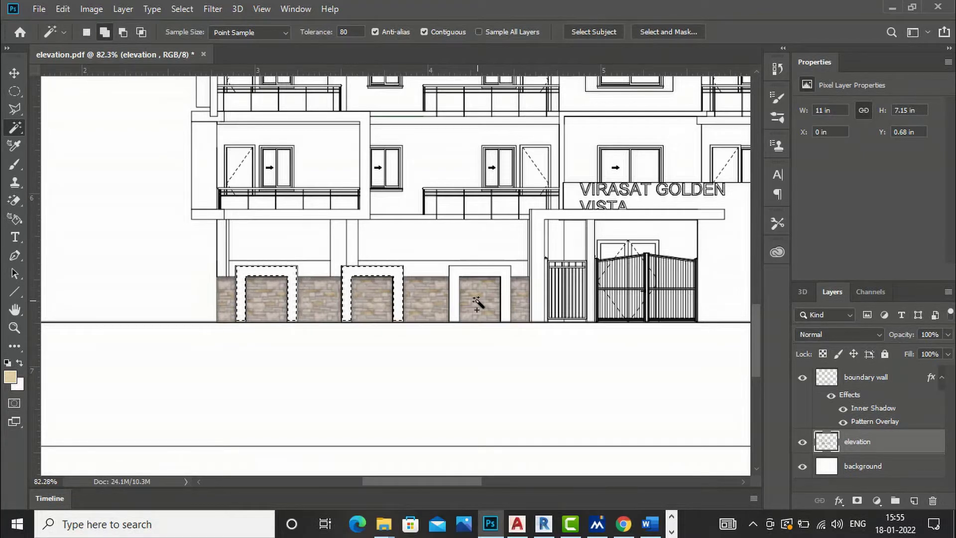
pyautogui.click(454, 281)
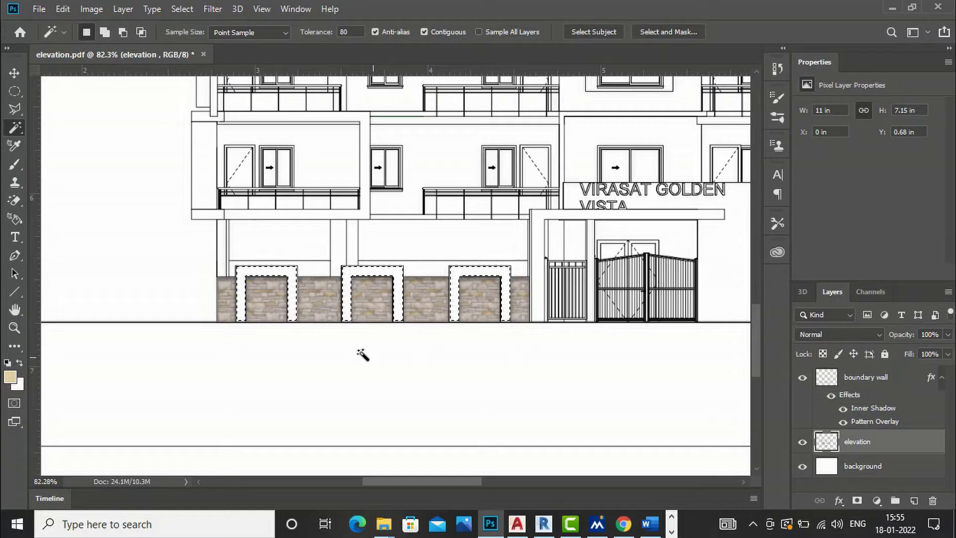
pyautogui.scroll(-4, 234, 296)
pyautogui.scroll(2, 541, 320)
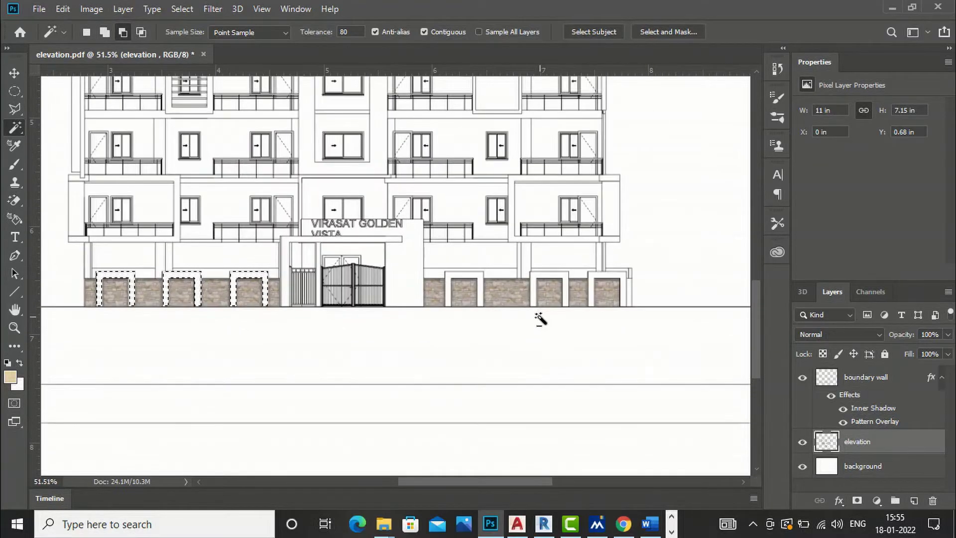
pyautogui.click(472, 274)
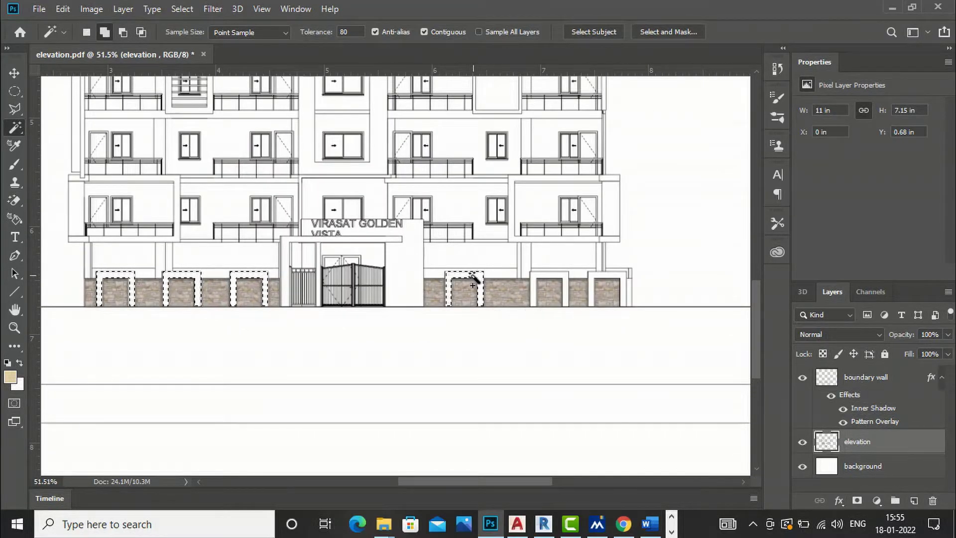
pyautogui.keyDown('shift'); pyautogui.click(590, 273); pyautogui.keyUp('shift')
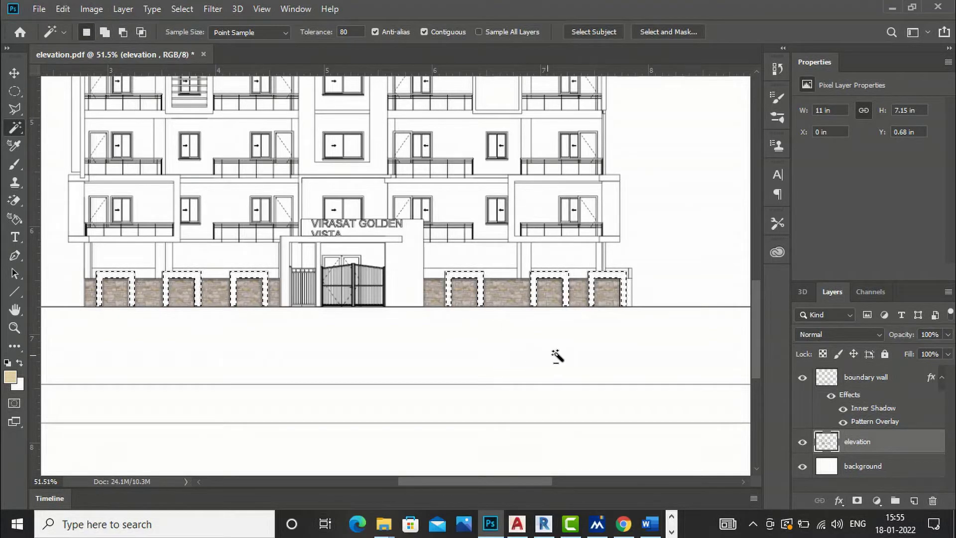
pyautogui.scroll(-3, 553, 355)
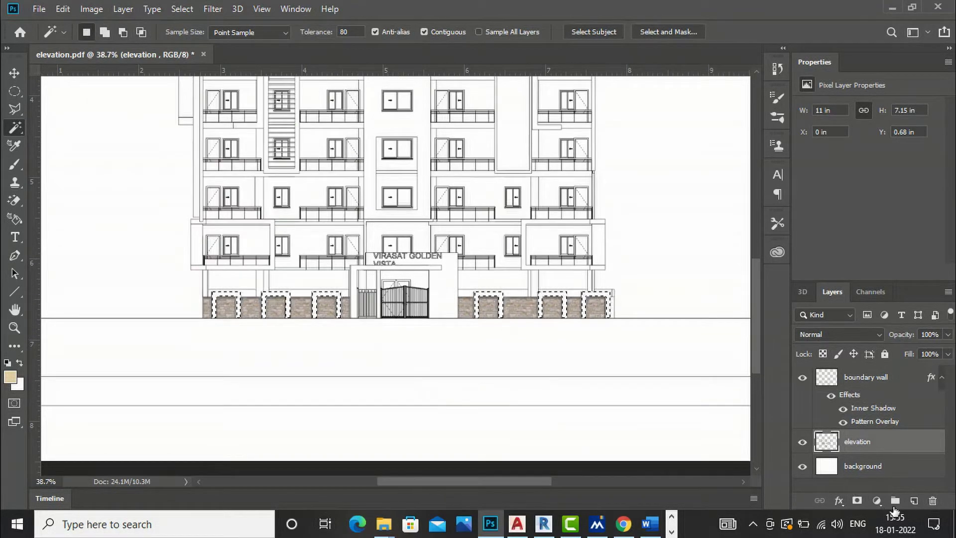
pyautogui.click(914, 501)
# Name Layer 1 'boundary extrusion' and set the foreground colour to dark brown.
pyautogui.doubleClick(858, 443)
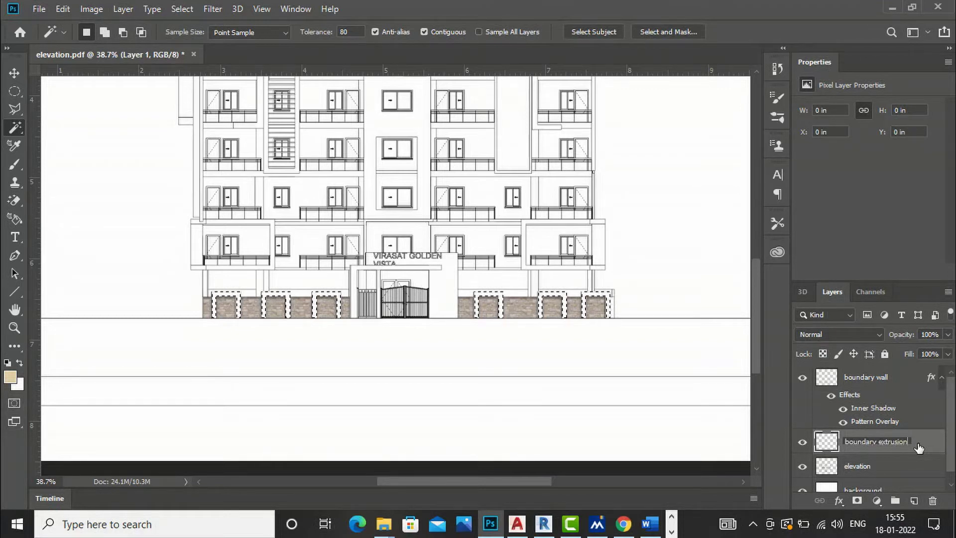
pyautogui.press('Return')
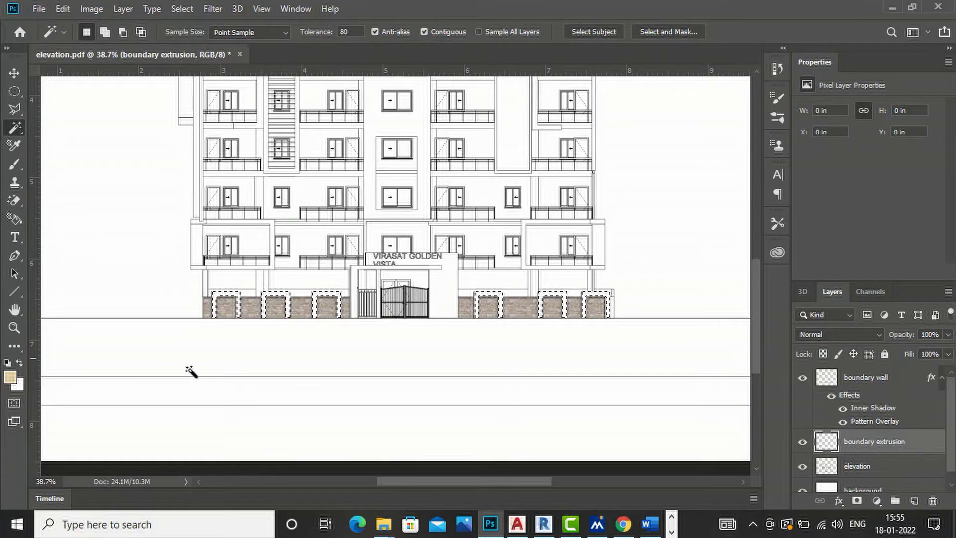
pyautogui.click(11, 377)
pyautogui.moveTo(677, 229); pyautogui.dragTo(656, 245)
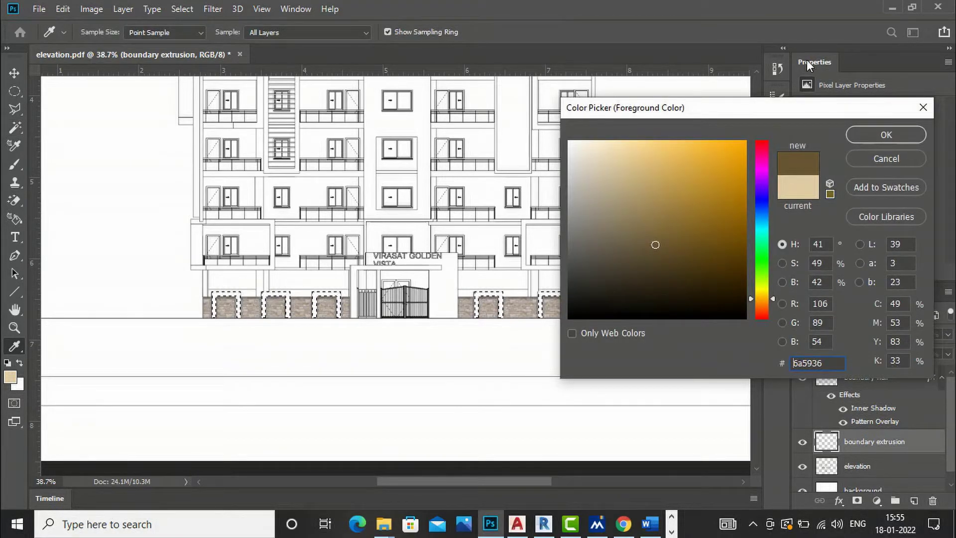
pyautogui.click(886, 134)
# Paint Bucket fill the selected stone-panel frames with brown, then deselect.
pyautogui.press('w')
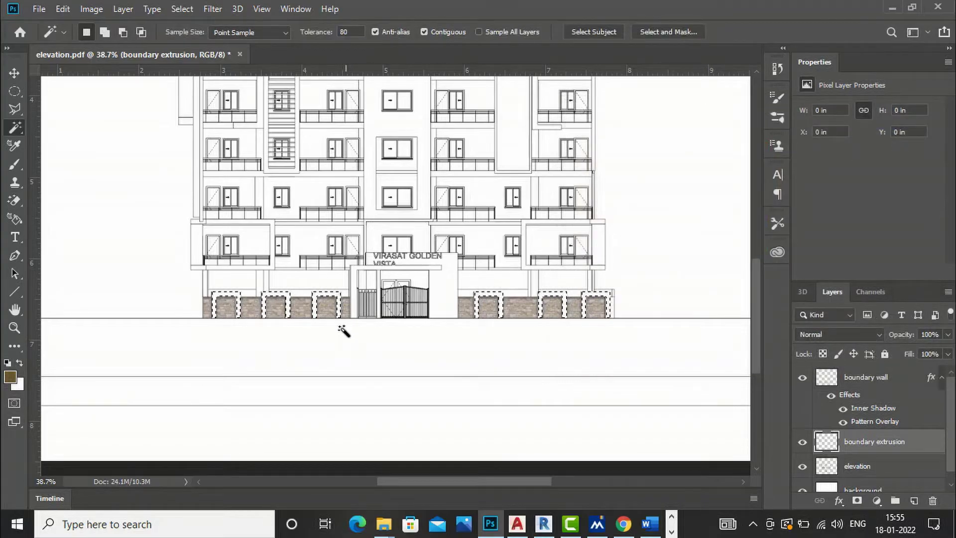
pyautogui.scroll(2, 344, 334)
pyautogui.scroll(1, 343, 334)
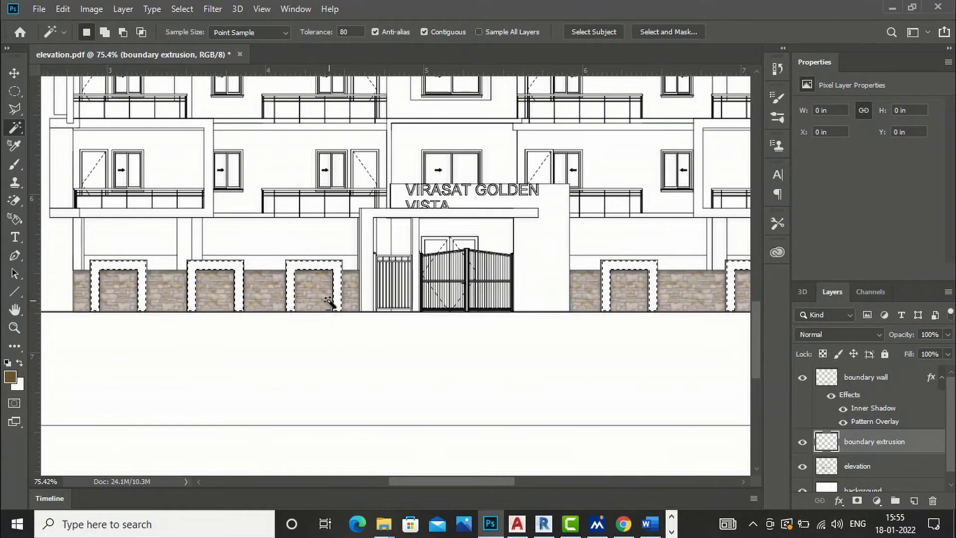
pyautogui.press('g')
pyautogui.click(321, 268)
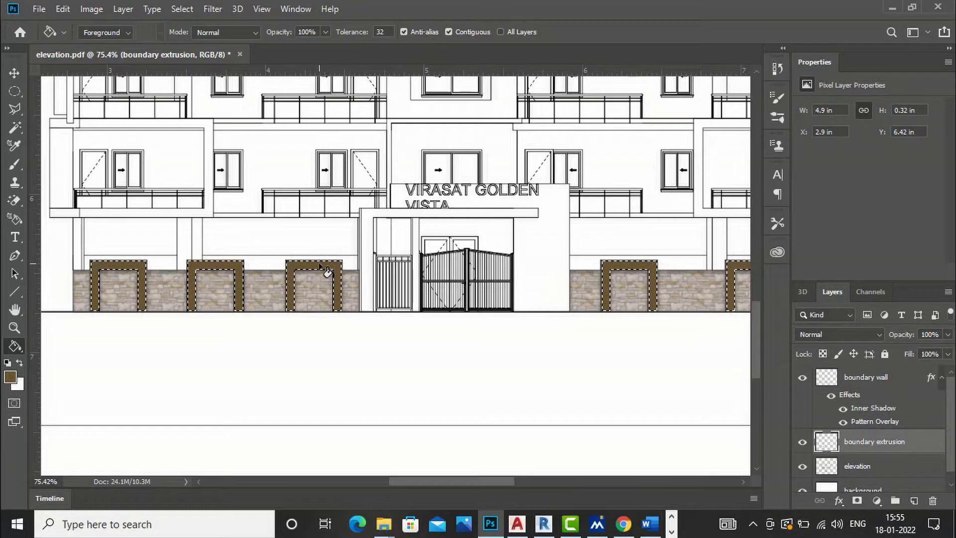
pyautogui.hotkey('ctrl', 'd')
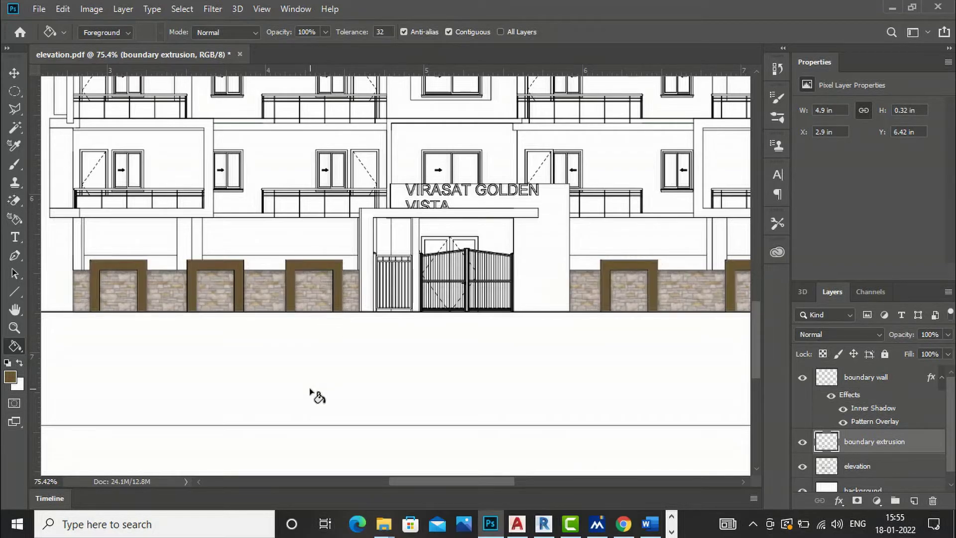
pyautogui.scroll(-3, 356, 369)
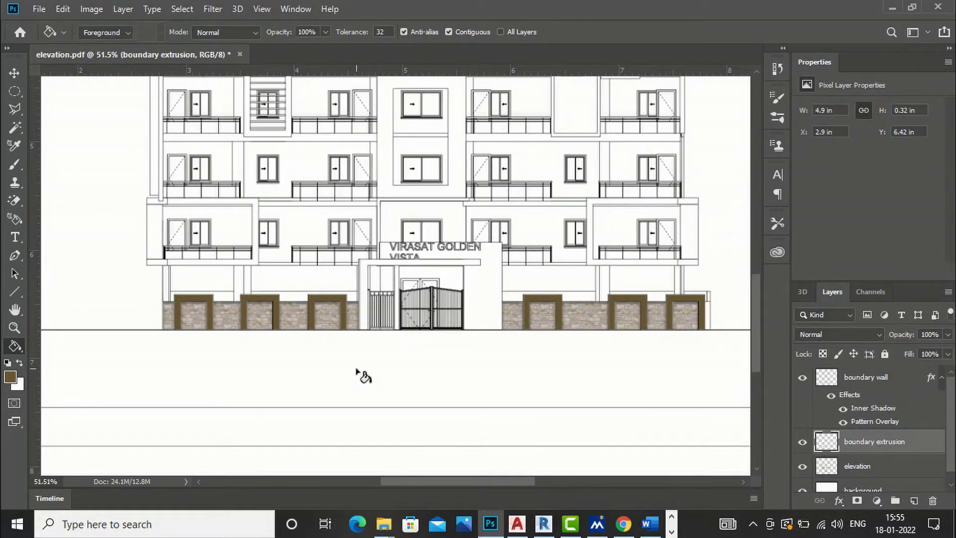
pyautogui.scroll(2, 234, 343)
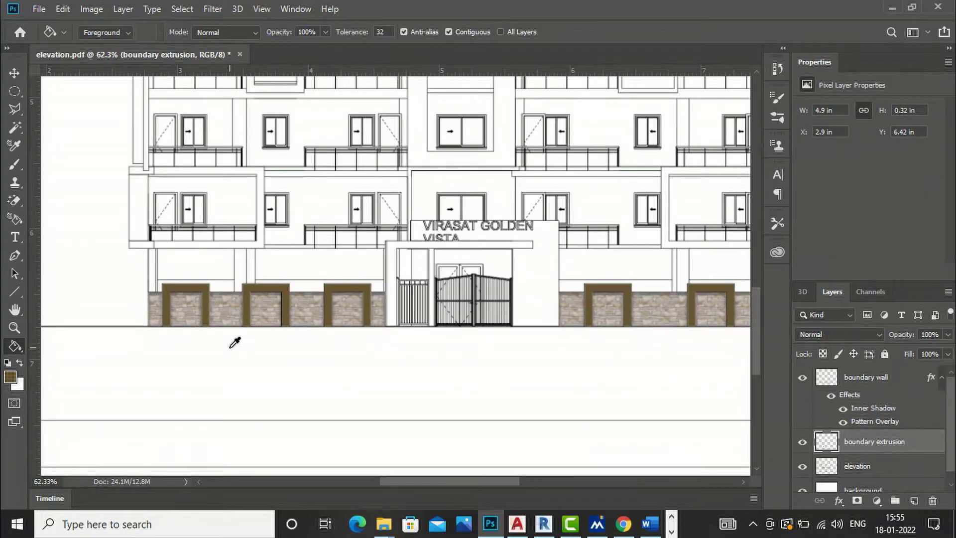
pyautogui.scroll(1, 747, 327)
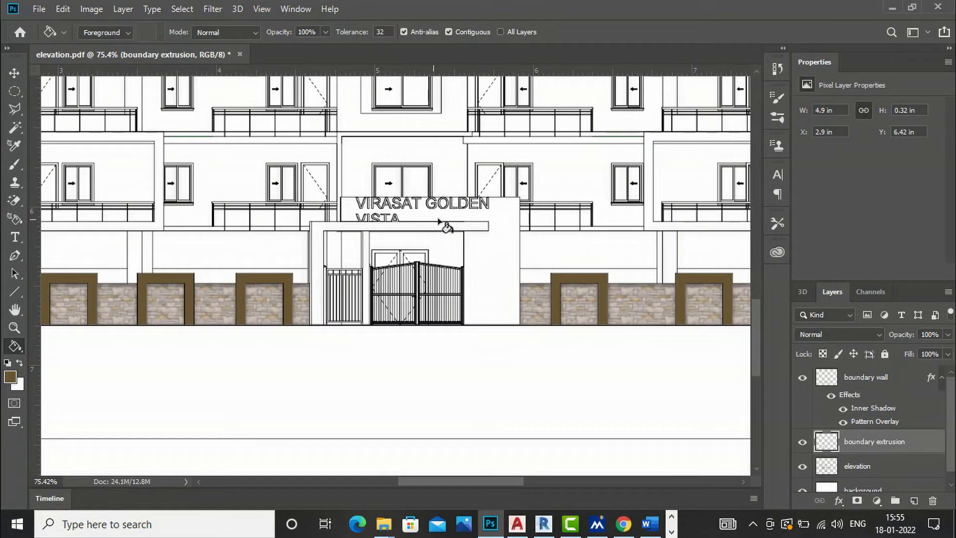
pyautogui.click(15, 74)
pyautogui.scroll(-3, 388, 390)
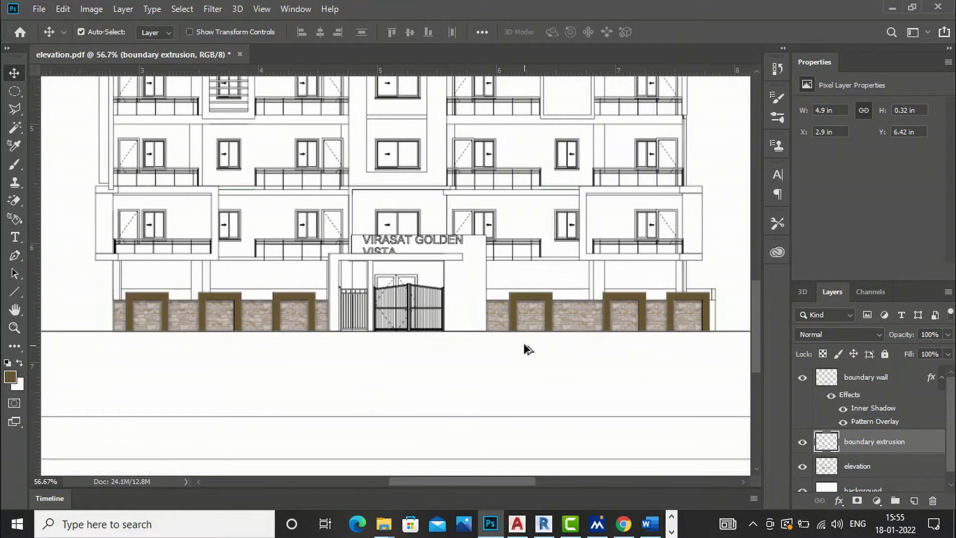
pyautogui.scroll(2, 404, 267)
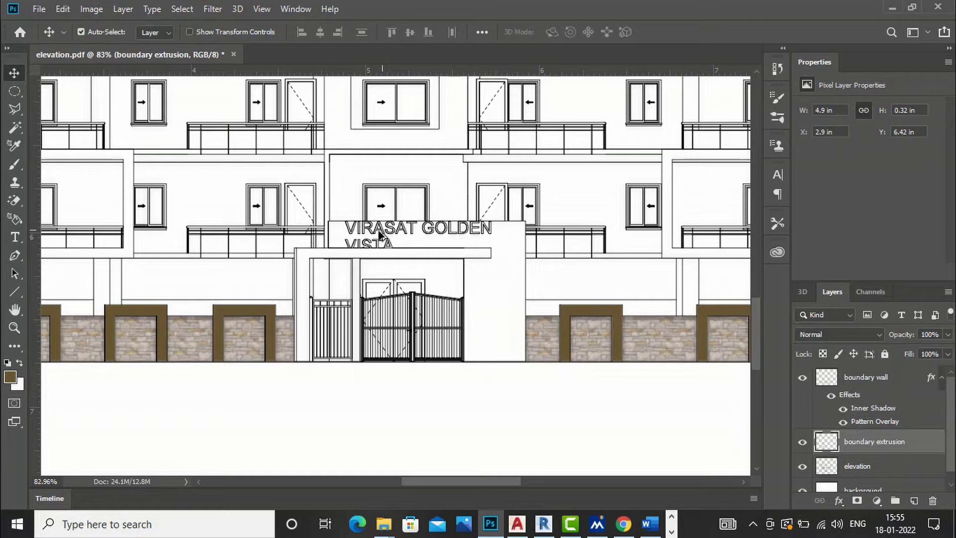
pyautogui.scroll(-1, 517, 306)
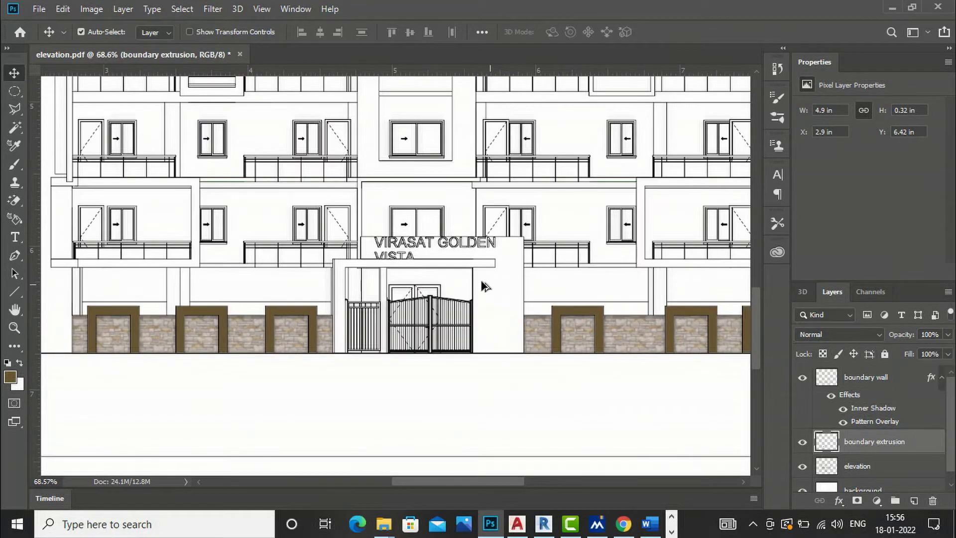
pyautogui.scroll(1, 438, 253)
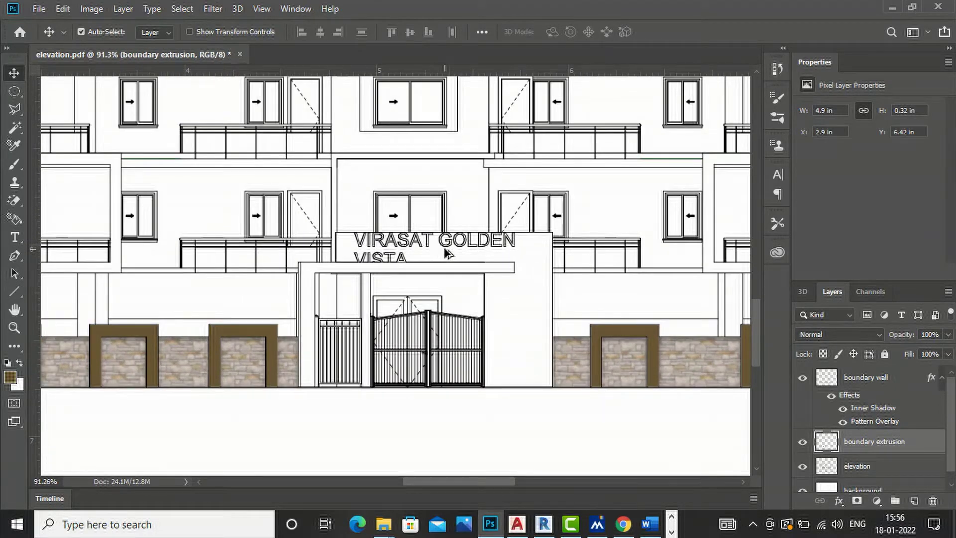
pyautogui.scroll(-2, 446, 253)
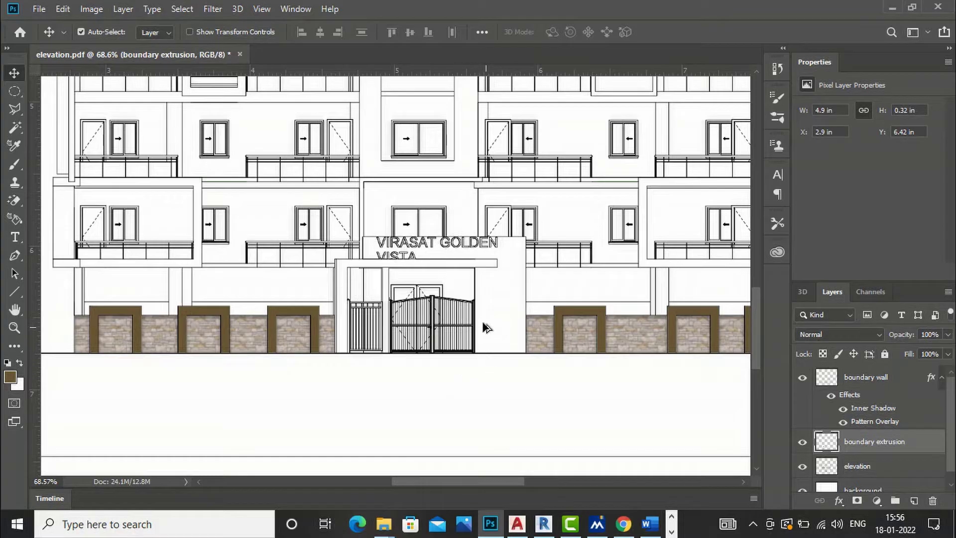
pyautogui.scroll(2, 438, 254)
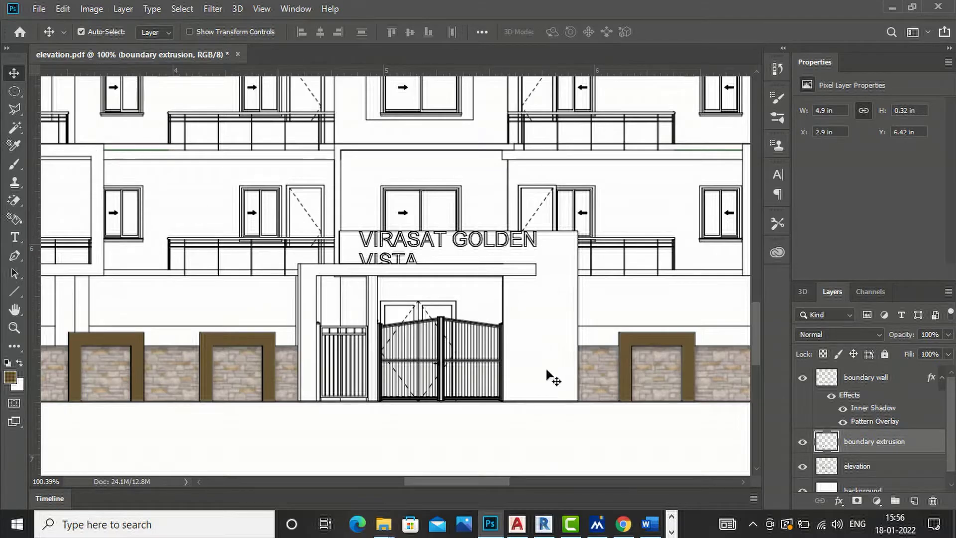
# On the elevation layer, start a Polygonal Lasso outline from the gate pillar's base up the gate edge.
pyautogui.click(863, 468)
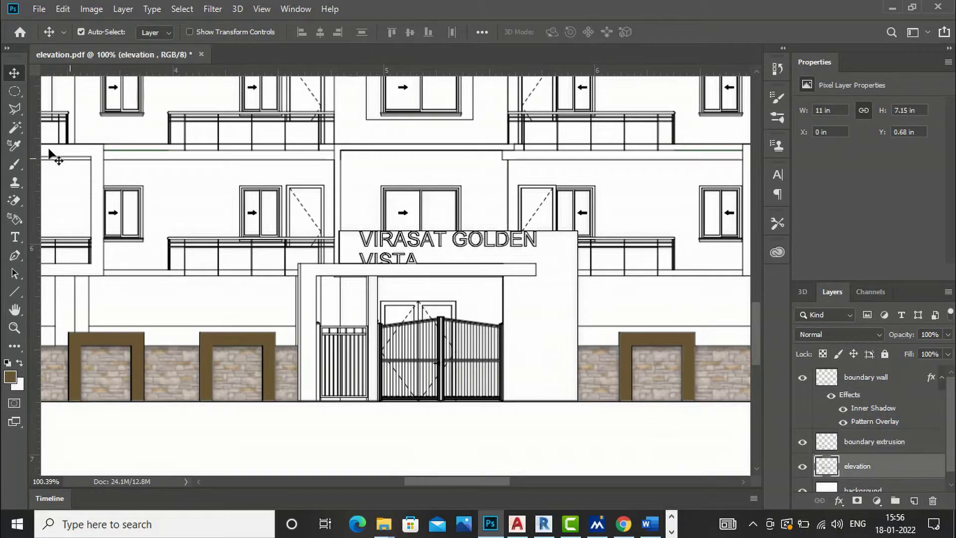
pyautogui.click(16, 111)
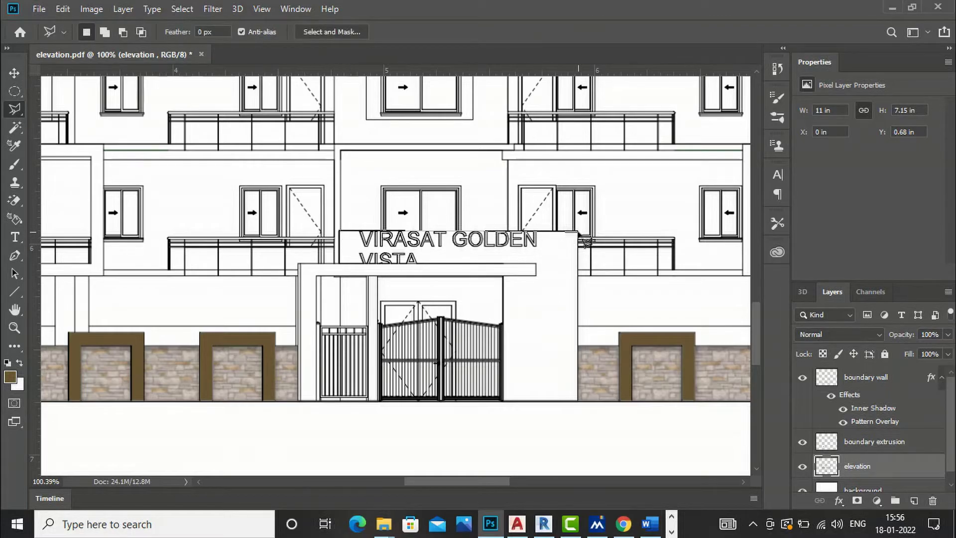
pyautogui.click(577, 401)
pyautogui.click(503, 401)
pyautogui.click(503, 276)
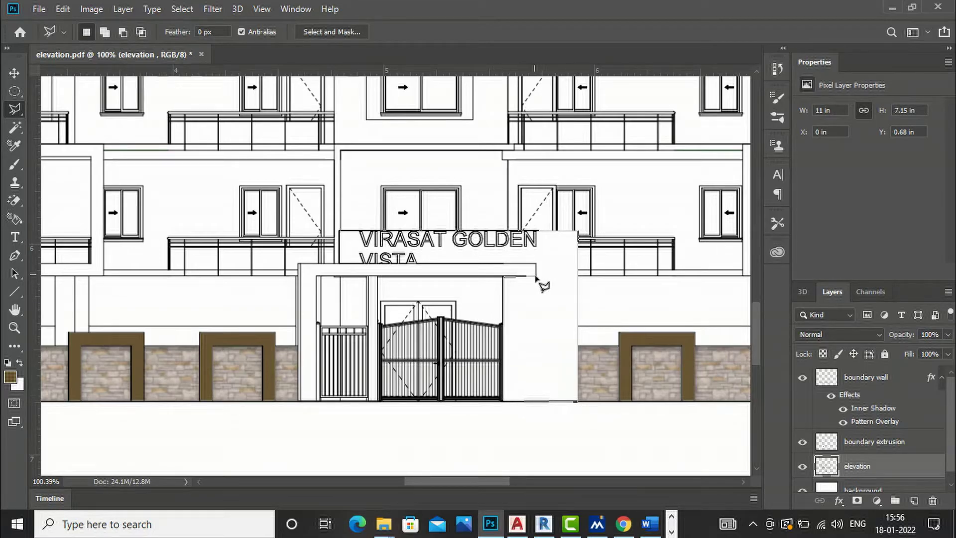
# Close the outline around the pillar and signboard tops, then add a new empty layer.
pyautogui.press('BackSpace')
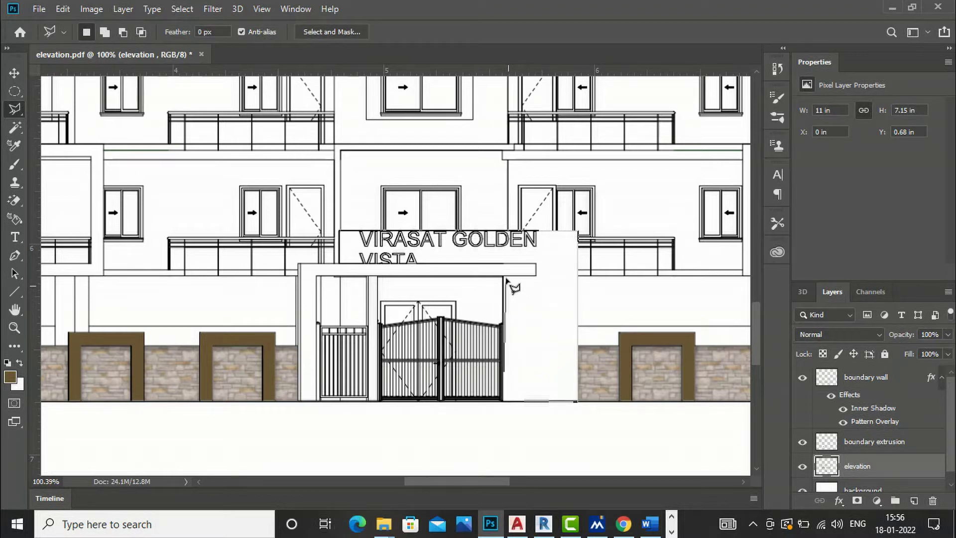
pyautogui.click(504, 276)
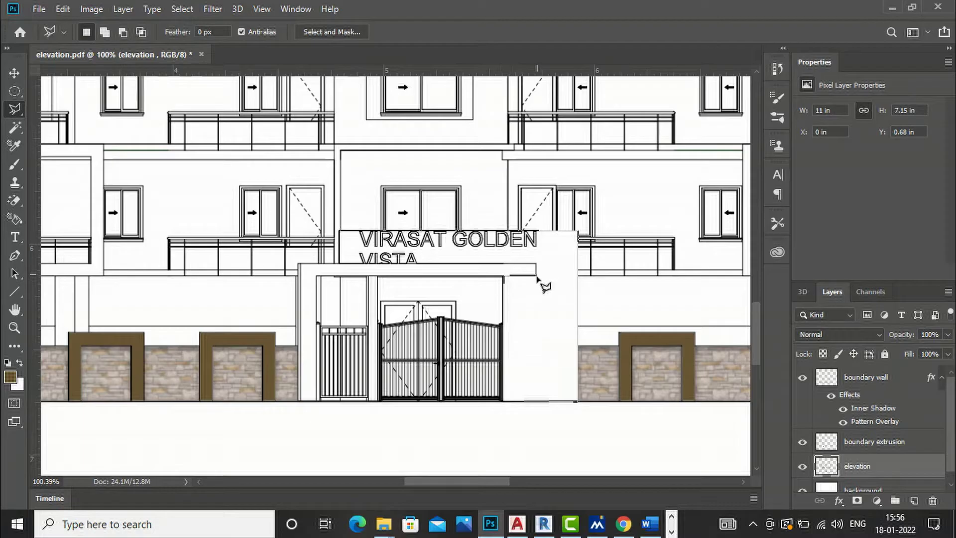
pyautogui.click(537, 264)
pyautogui.click(341, 264)
pyautogui.click(339, 231)
pyautogui.click(577, 230)
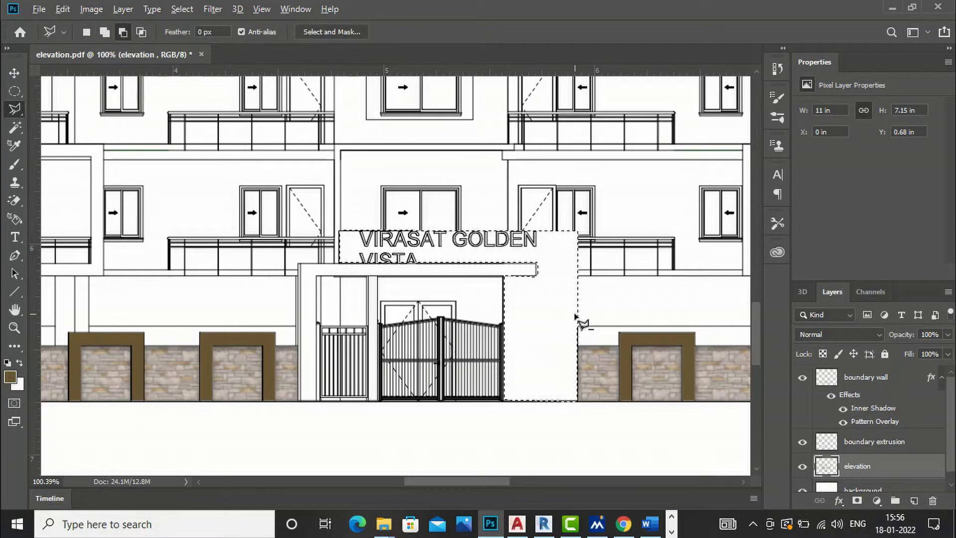
pyautogui.scroll(2, 579, 323)
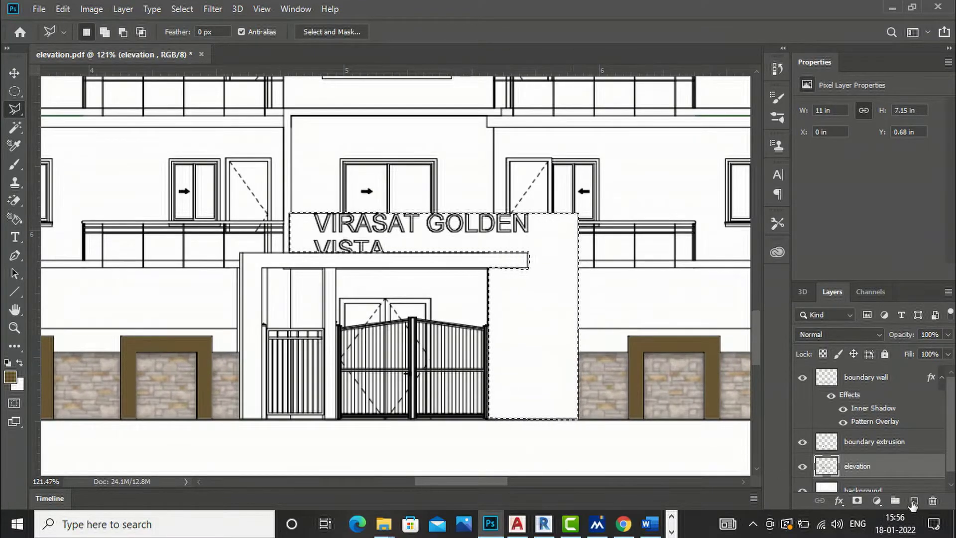
pyautogui.click(913, 501)
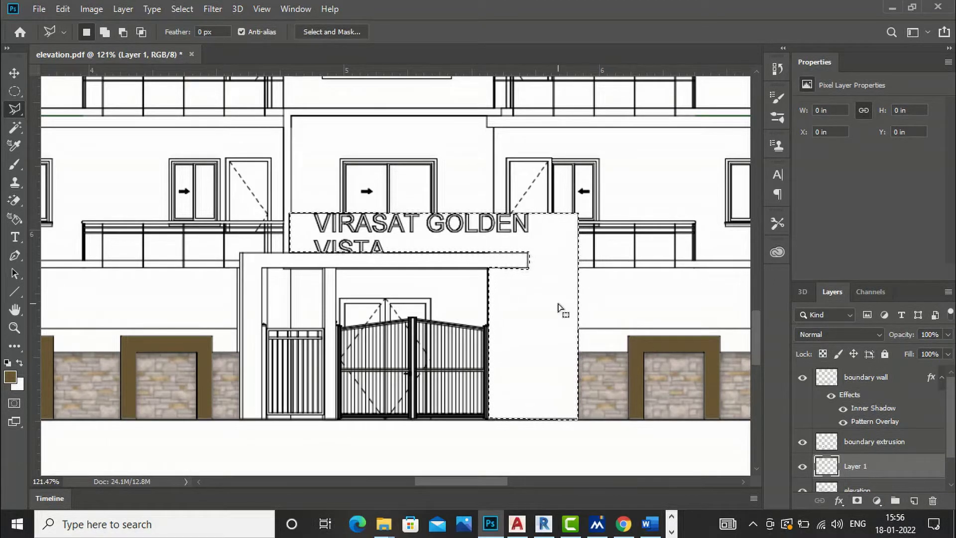
# Name the new layer 'entrance a' and set the foreground colour to light grey a3a19c.
pyautogui.doubleClick(855, 467)
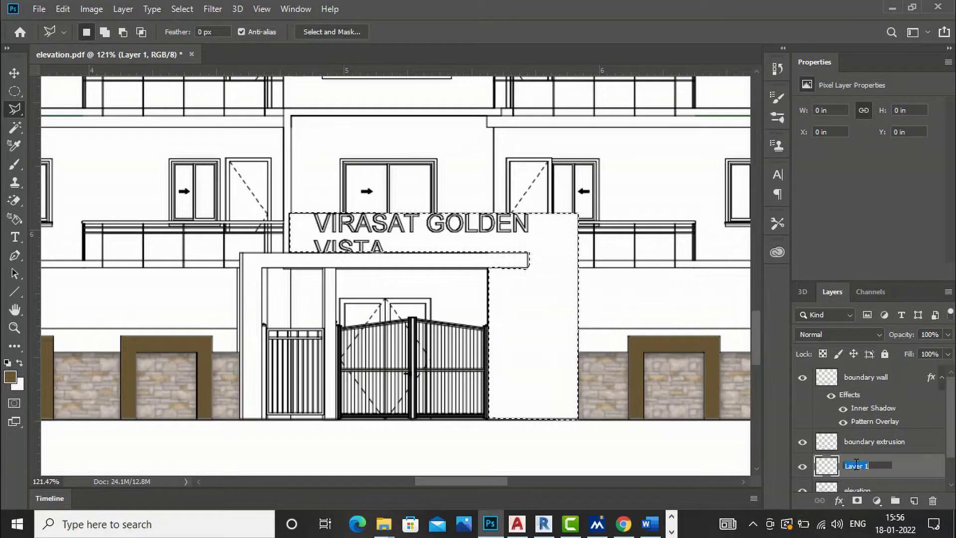
pyautogui.write('entrance a')
pyautogui.press('Return')
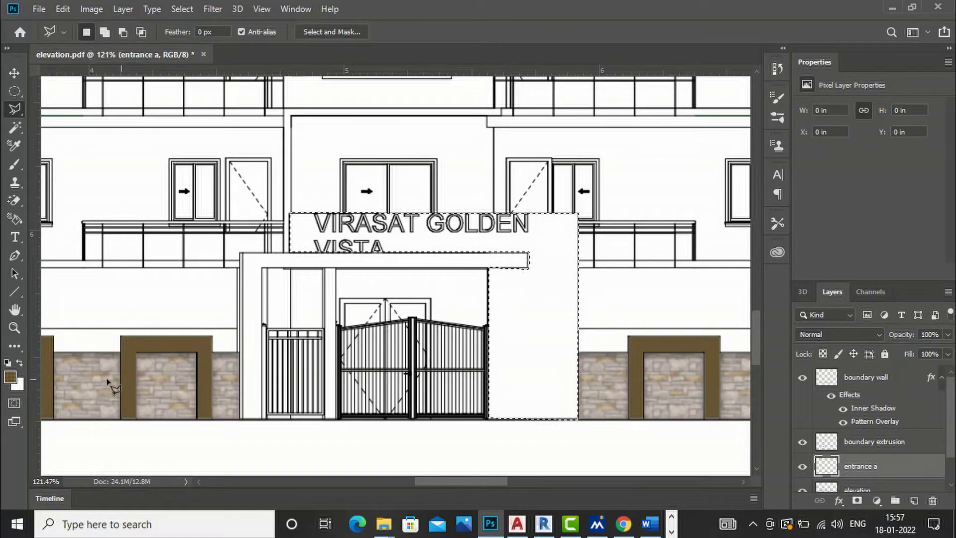
pyautogui.click(10, 377)
pyautogui.moveTo(647, 396); pyautogui.dragTo(697, 401)
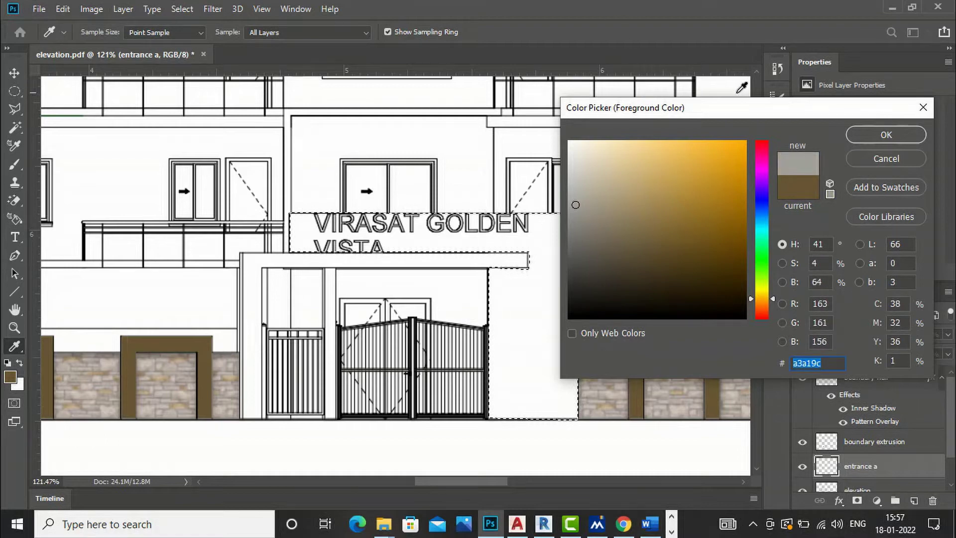
pyautogui.click(886, 134)
# Fill the signboard and pillar selection with the grey, then deselect.
pyautogui.press('g')
pyautogui.click(477, 244)
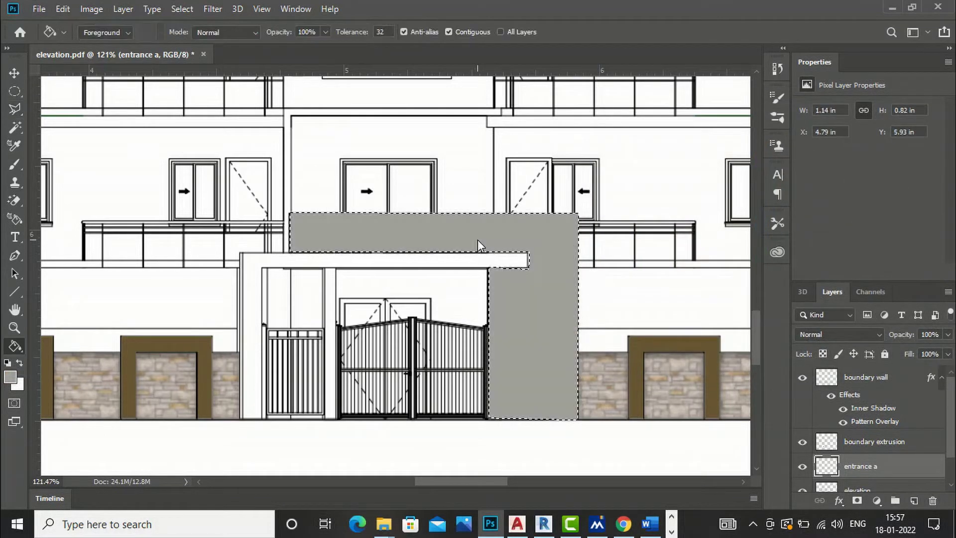
pyautogui.hotkey('ctrl', 'd')
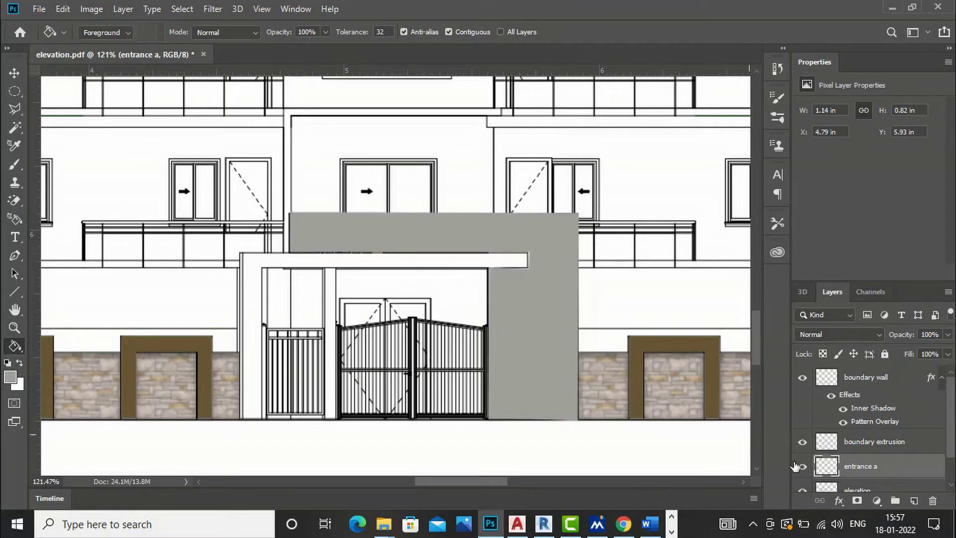
pyautogui.rightClick(828, 468)
# In Blending Options, enable Pattern Overlay with the orange wood pattern.
pyautogui.click(822, 195)
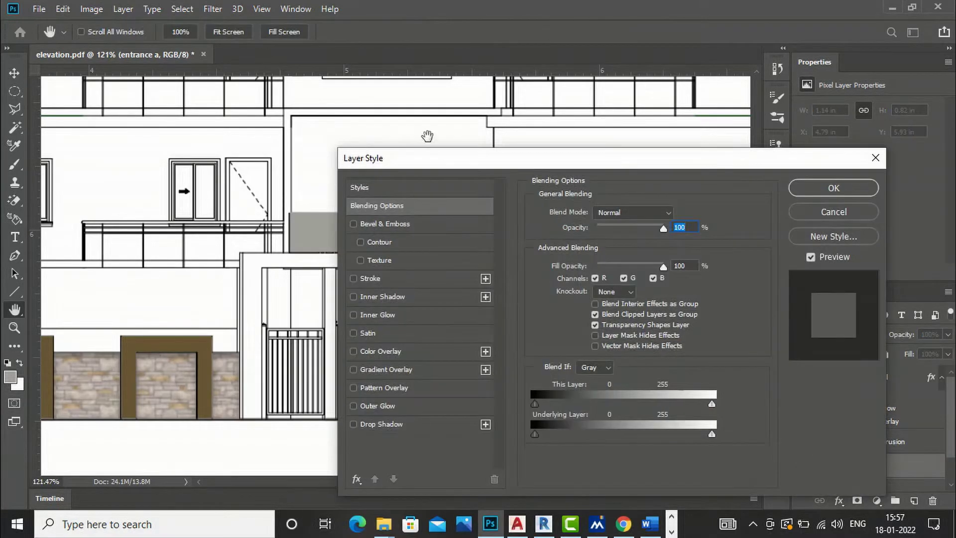
pyautogui.moveTo(453, 162); pyautogui.dragTo(688, 138)
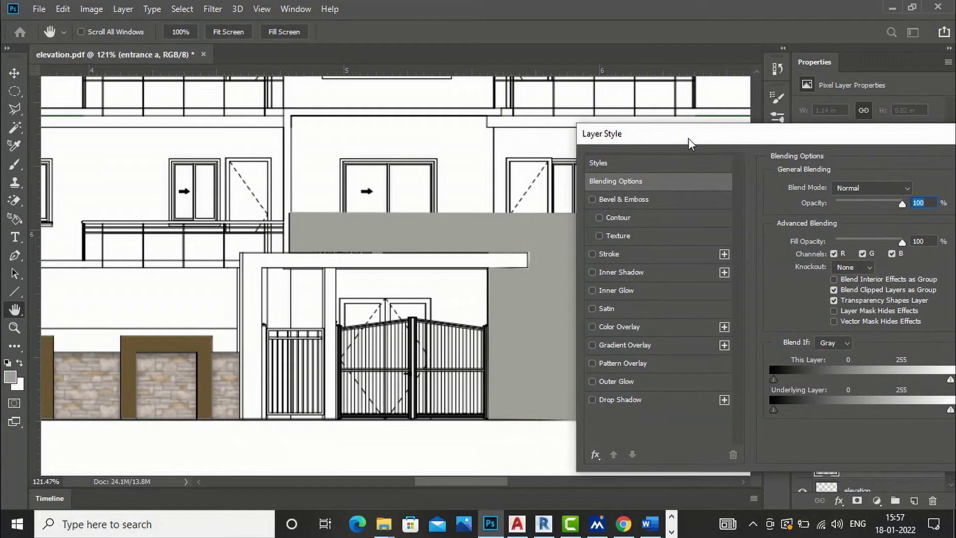
pyautogui.click(596, 363)
pyautogui.click(620, 363)
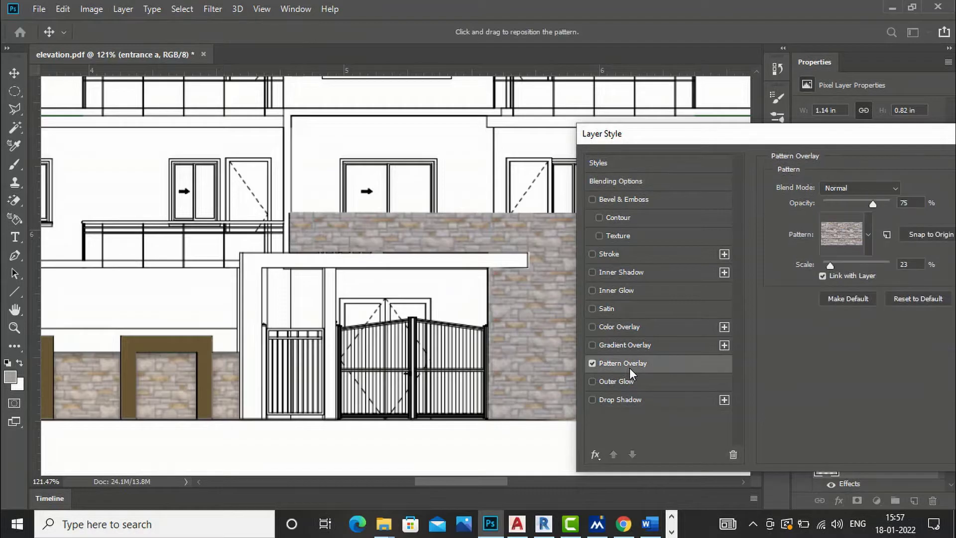
pyautogui.click(868, 236)
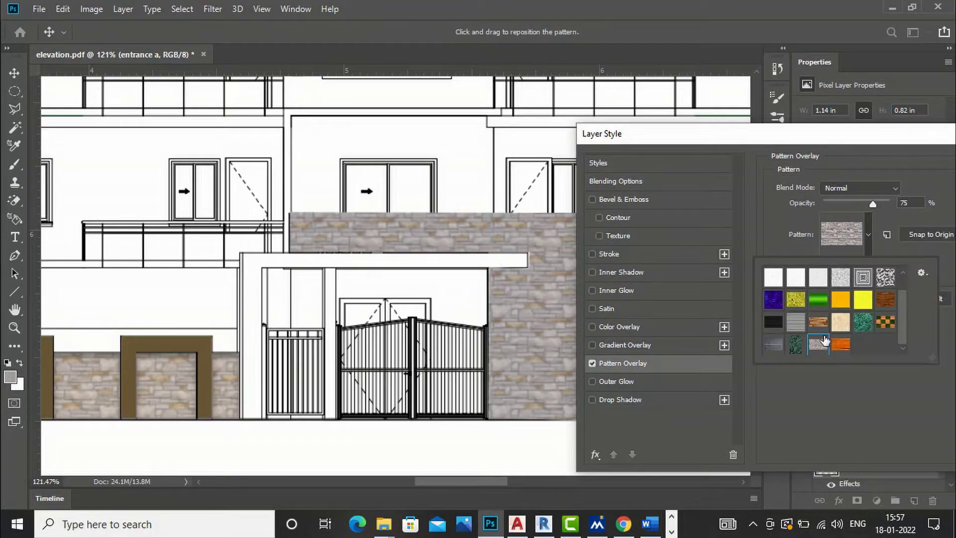
pyautogui.click(795, 323)
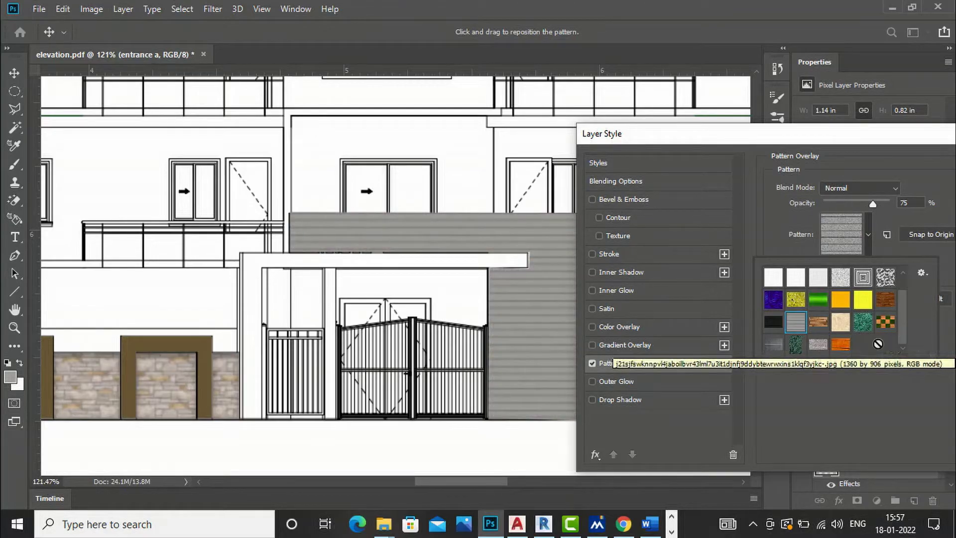
pyautogui.click(844, 347)
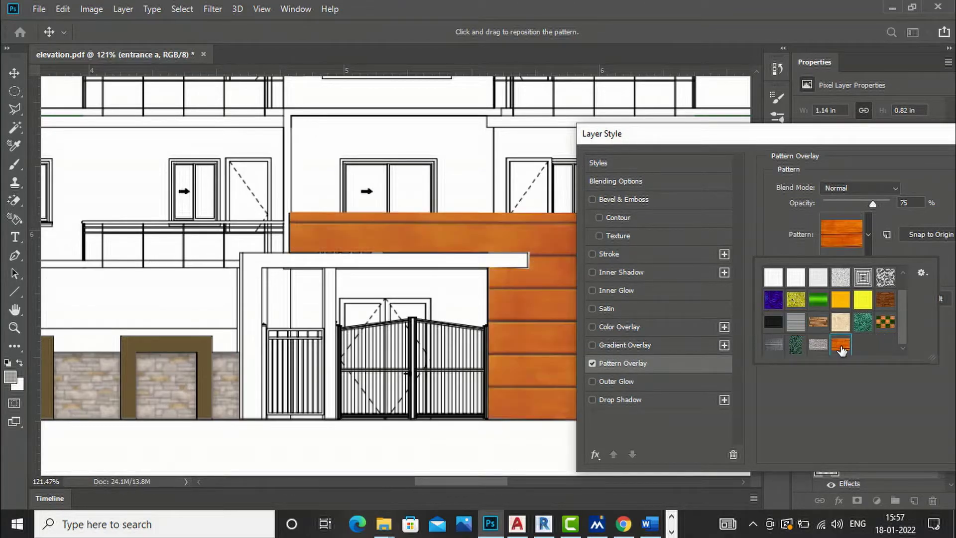
pyautogui.click(841, 349)
# Set the wood pattern scale to 5% and apply the overlay.
pyautogui.moveTo(832, 264); pyautogui.dragTo(826, 259)
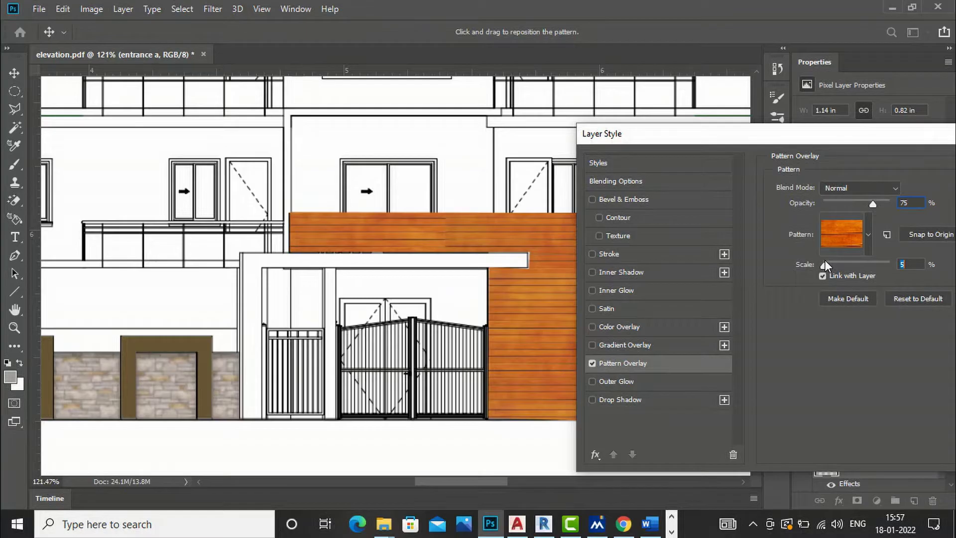
pyautogui.moveTo(781, 138); pyautogui.dragTo(608, 144)
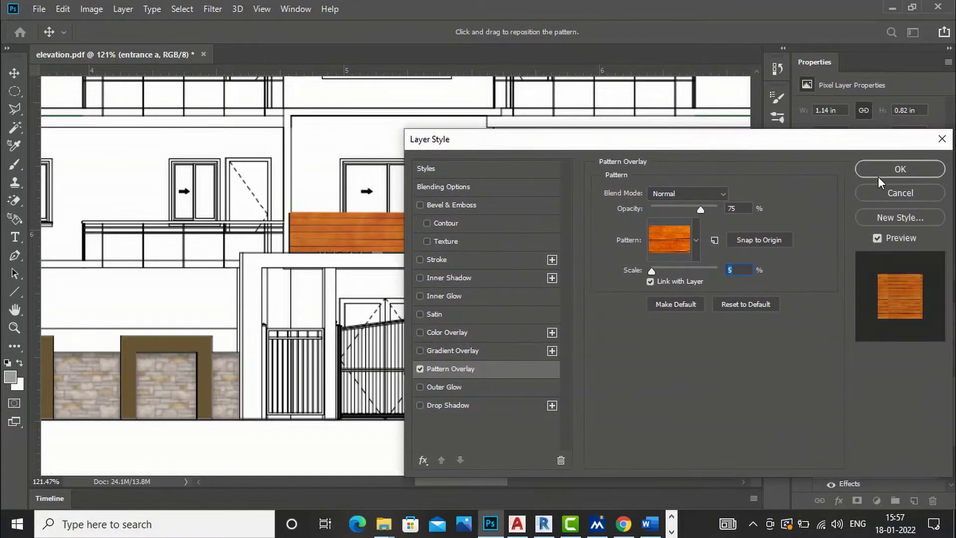
pyautogui.click(895, 170)
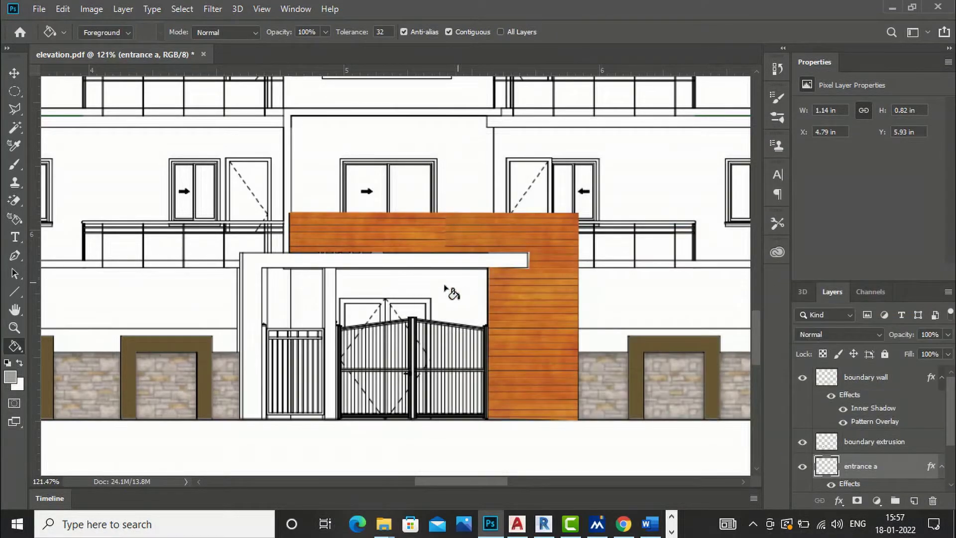
pyautogui.scroll(-4, 502, 258)
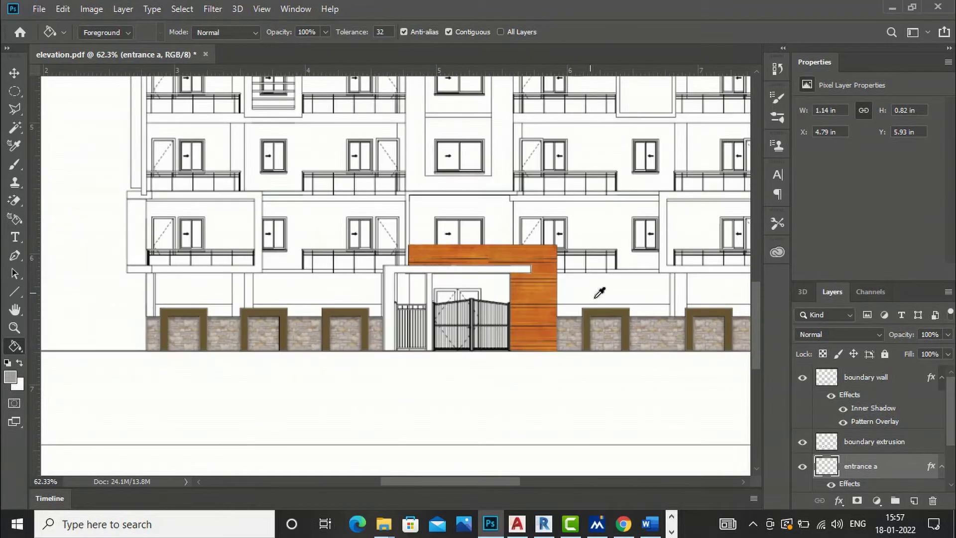
pyautogui.scroll(2, 389, 303)
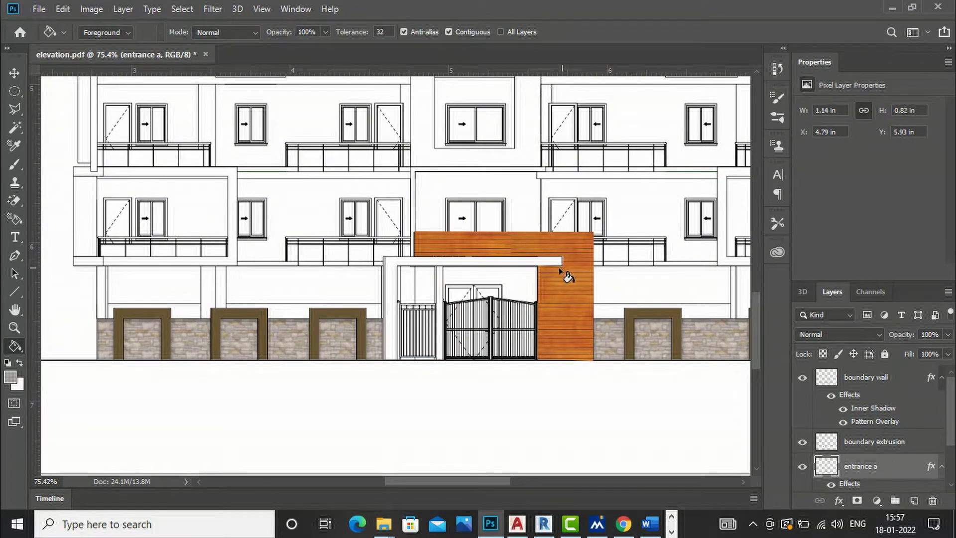
pyautogui.scroll(3, 413, 278)
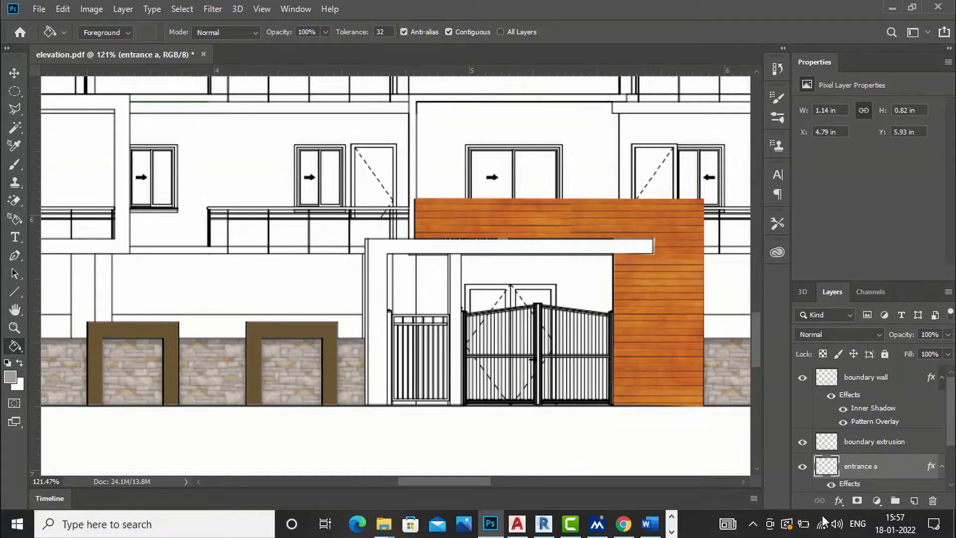
pyautogui.scroll(-2, 885, 468)
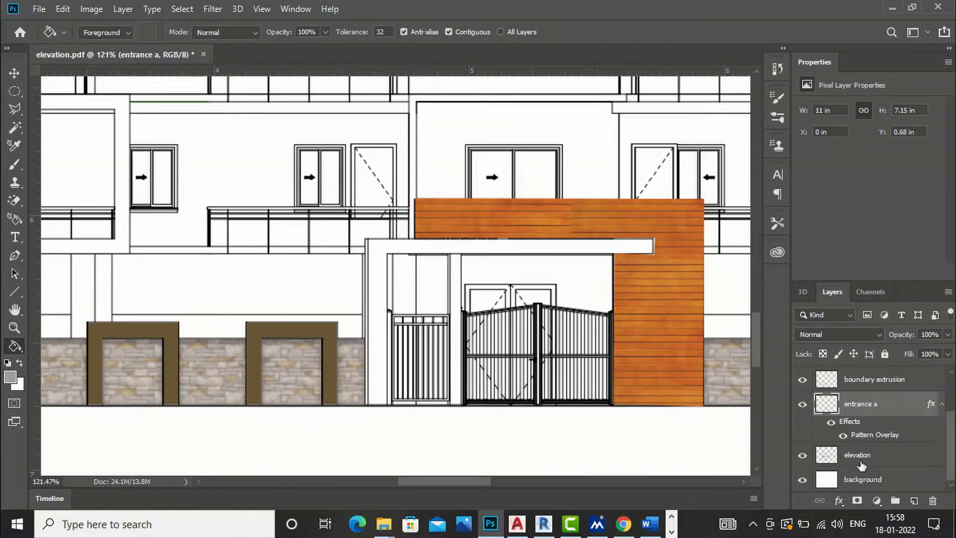
# On the elevation layer, Magic Wand select the white L-shaped canopy band plus the strip beside the gate.
pyautogui.click(861, 465)
pyautogui.click(16, 129)
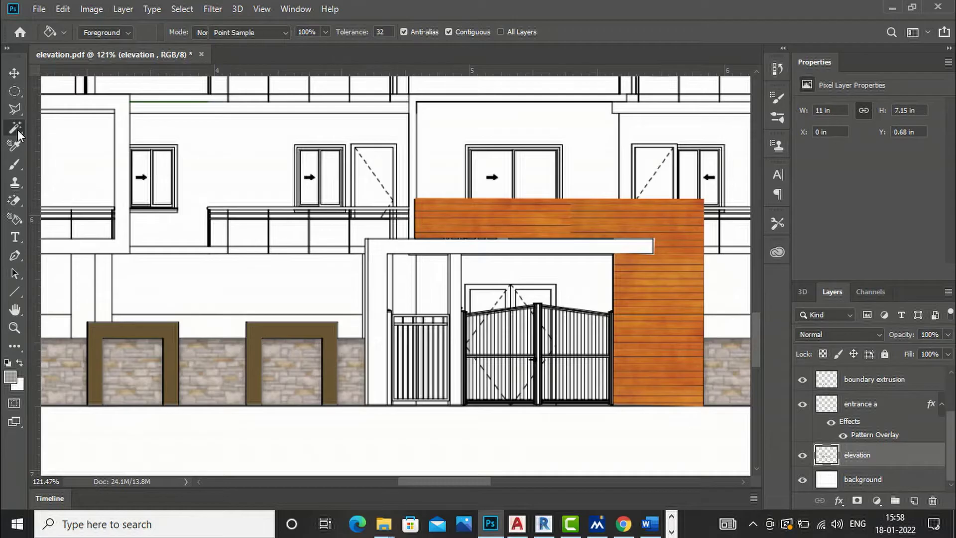
pyautogui.scroll(2, 377, 294)
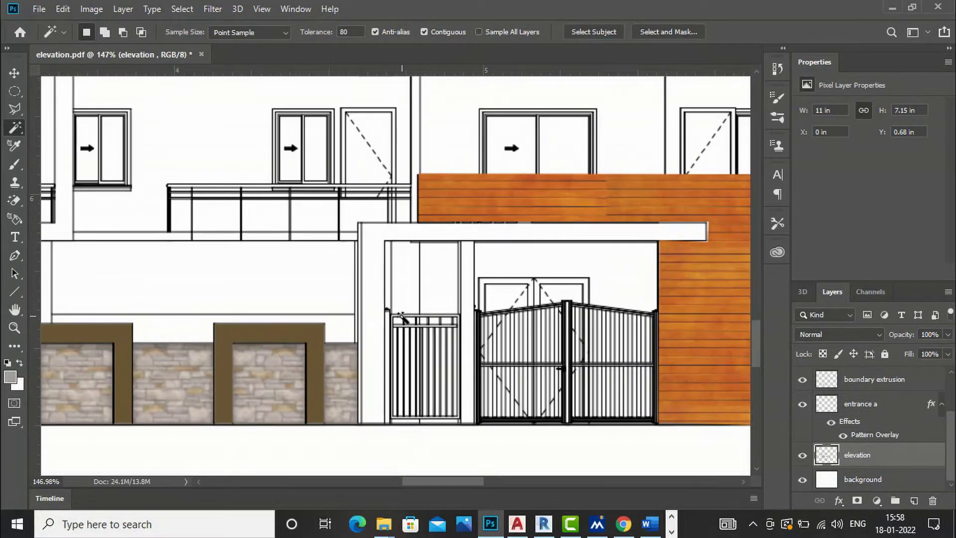
pyautogui.click(371, 286)
pyautogui.press('shift')
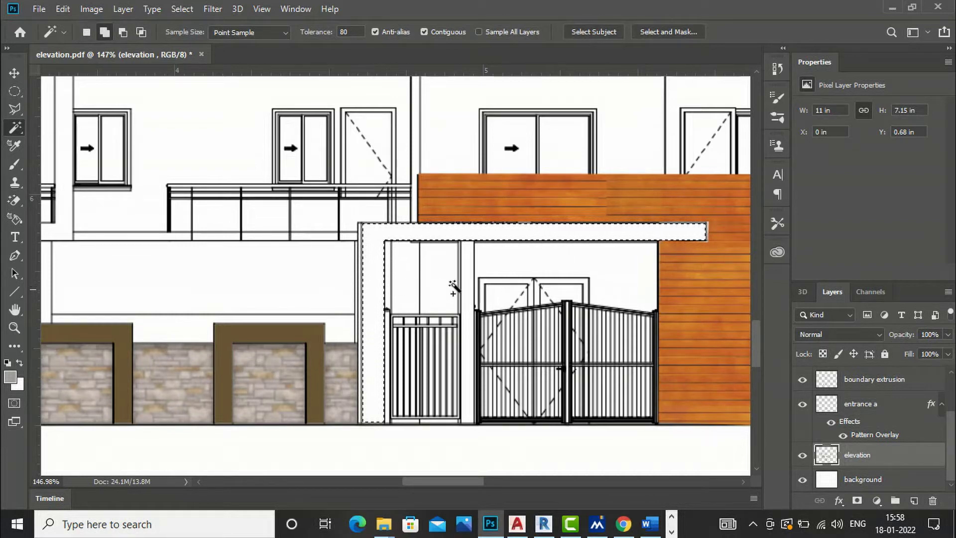
pyautogui.keyDown('shift'); pyautogui.click(467, 271); pyautogui.keyUp('shift')
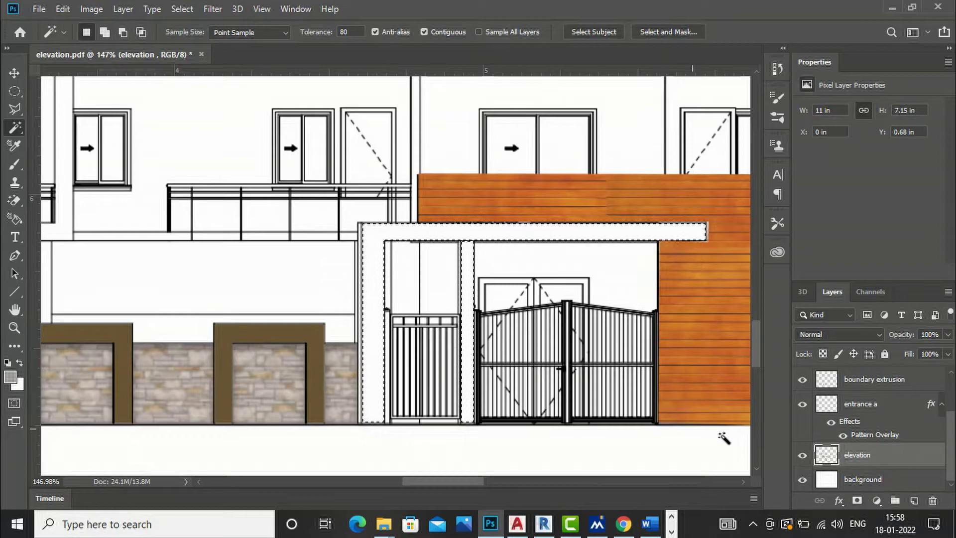
# Add a new layer named 'entrance b'.
pyautogui.click(912, 501)
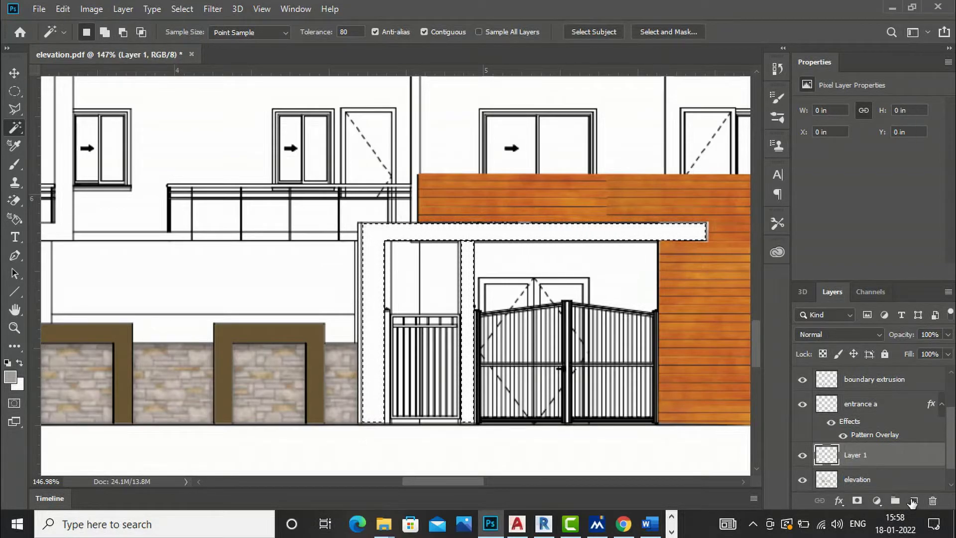
pyautogui.doubleClick(861, 455)
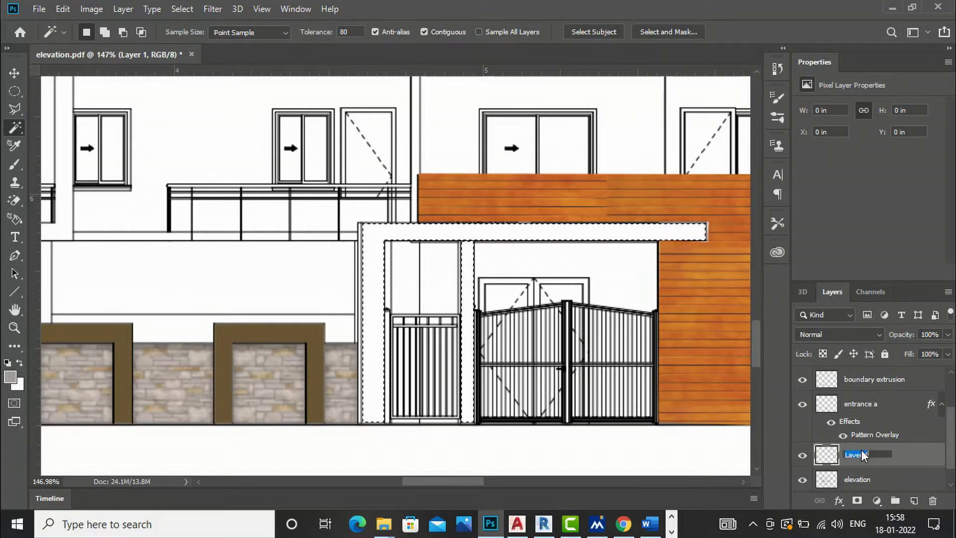
pyautogui.write('en')
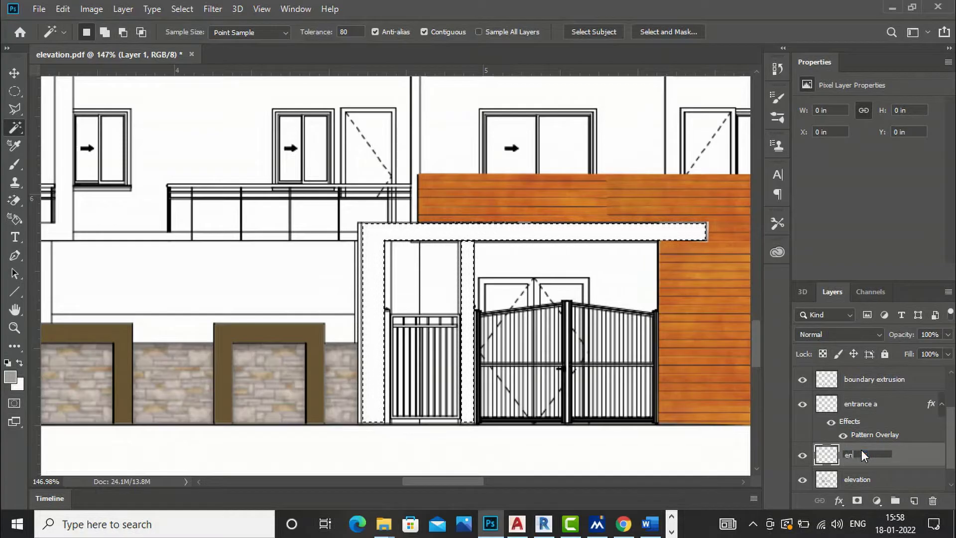
pyautogui.write('trance b')
pyautogui.press('Return')
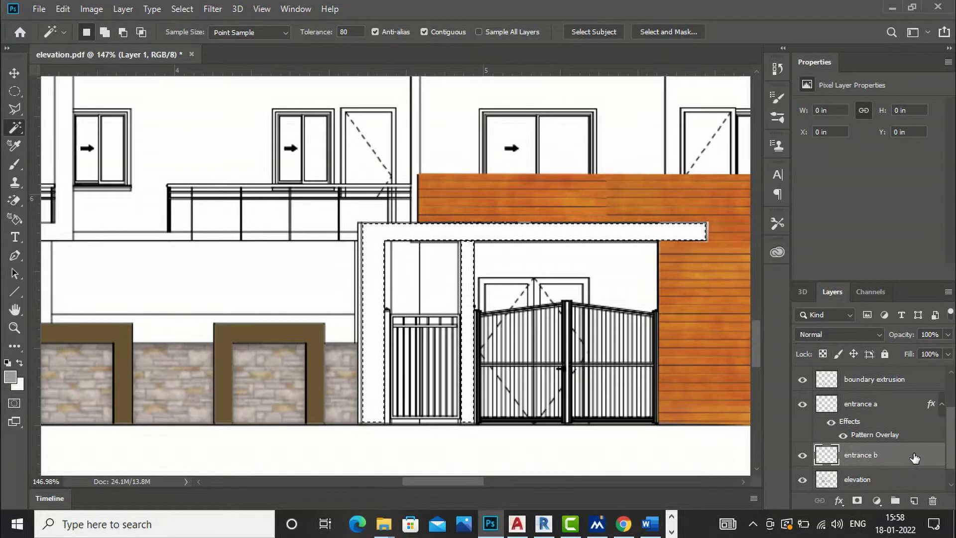
# Sample the column brown and darken it to 554c38 as the foreground colour.
pyautogui.click(10, 376)
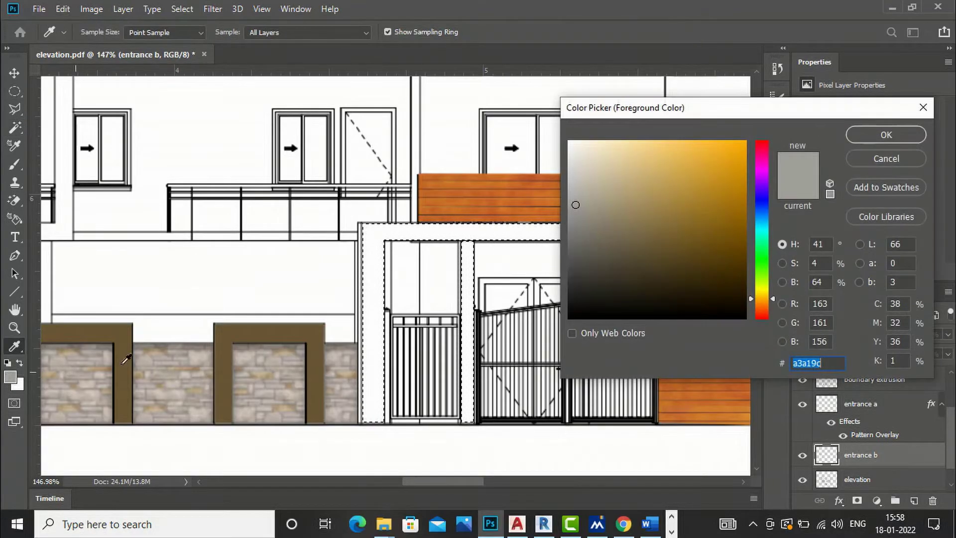
pyautogui.click(126, 359)
pyautogui.moveTo(654, 245); pyautogui.dragTo(628, 259)
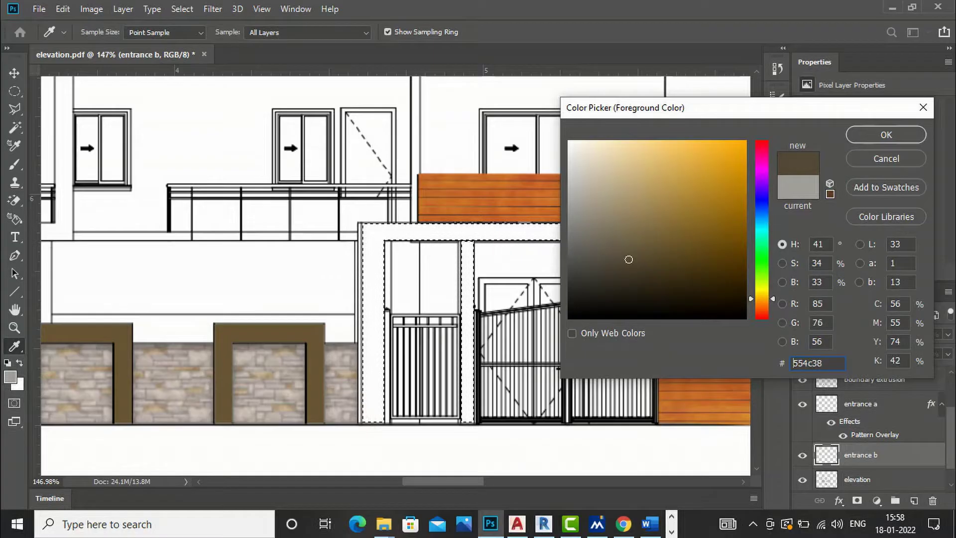
pyautogui.click(885, 135)
# Fill the canopy band and gate-side strip dark brown on entrance b, then deselect.
pyautogui.press('w')
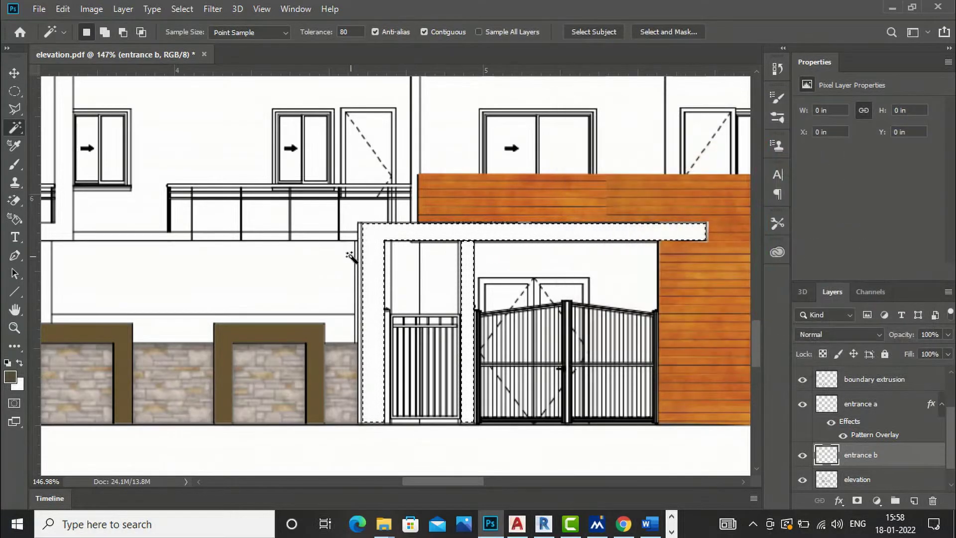
pyautogui.press('g')
pyautogui.click(370, 264)
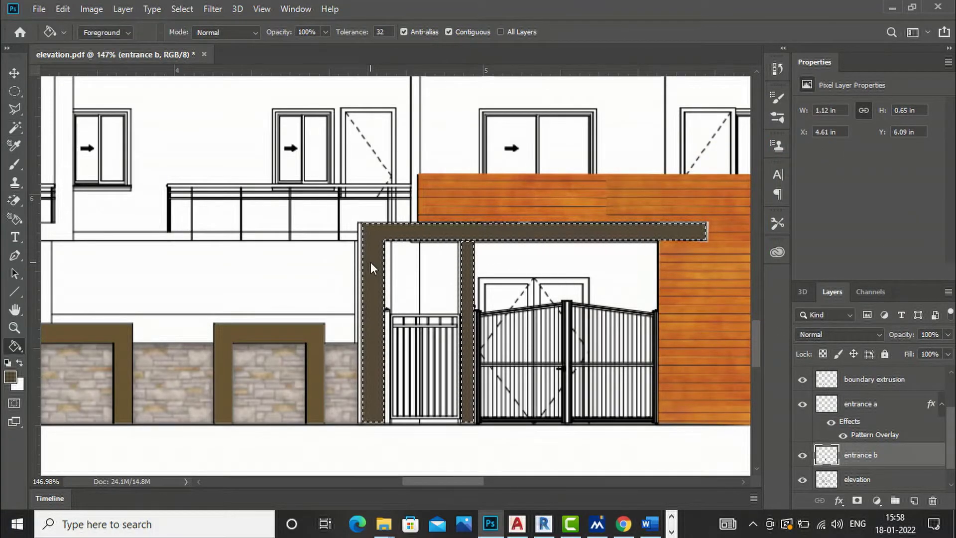
pyautogui.hotkey('ctrl', 'd')
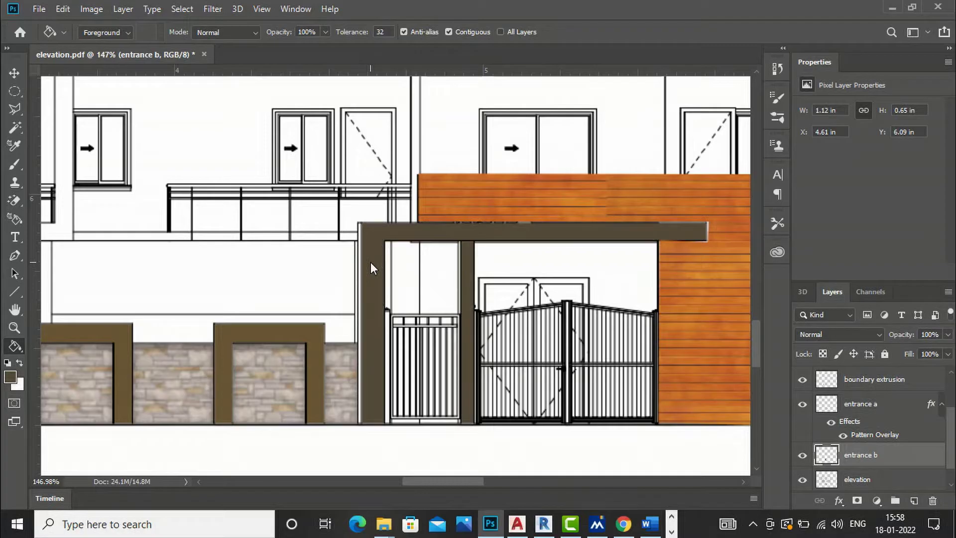
pyautogui.scroll(-1, 414, 259)
pyautogui.scroll(-7, 414, 259)
pyautogui.scroll(-3, 496, 357)
pyautogui.scroll(8, 468, 331)
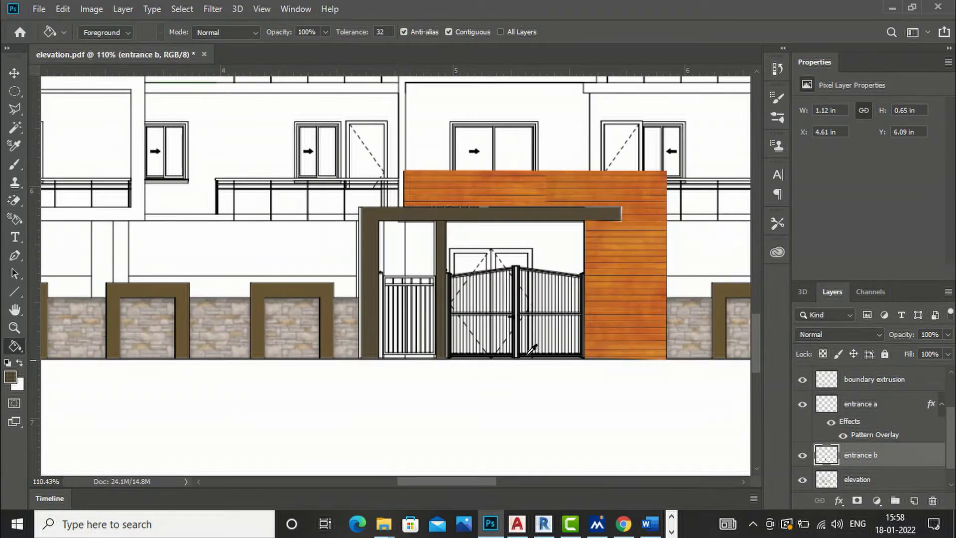
pyautogui.scroll(5, 508, 335)
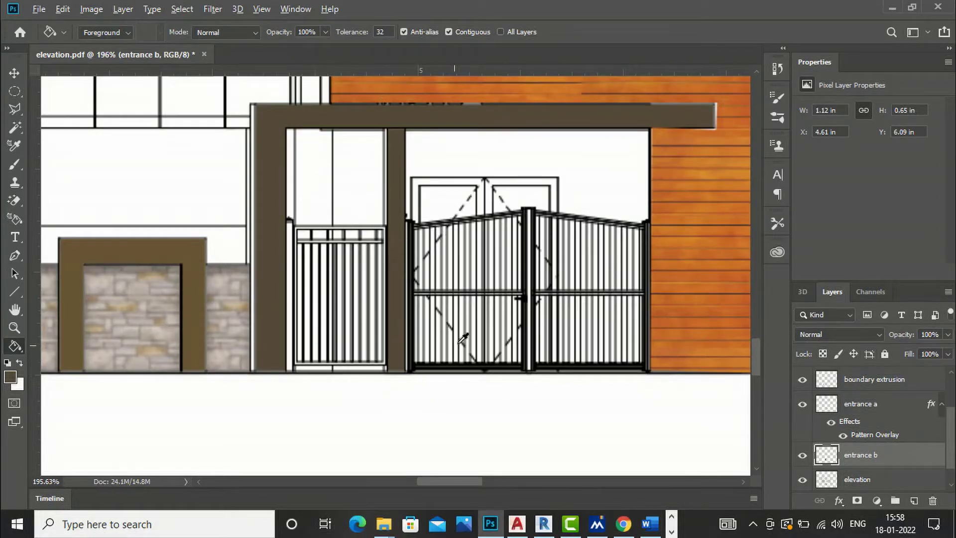
pyautogui.scroll(-5, 459, 341)
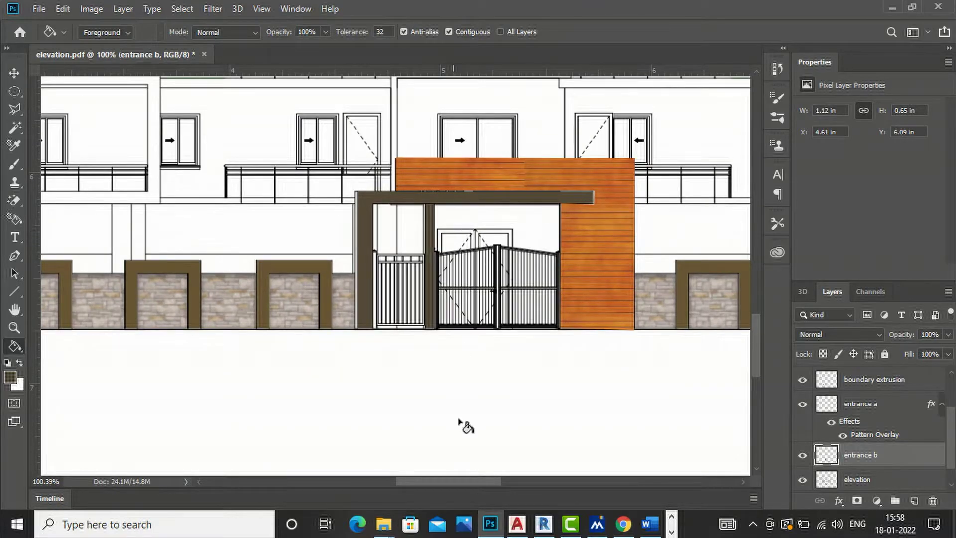
# Open Downloads\pngs and drag Daco_2680734.png onto the Photoshop elevation.
pyautogui.moveTo(382, 523)
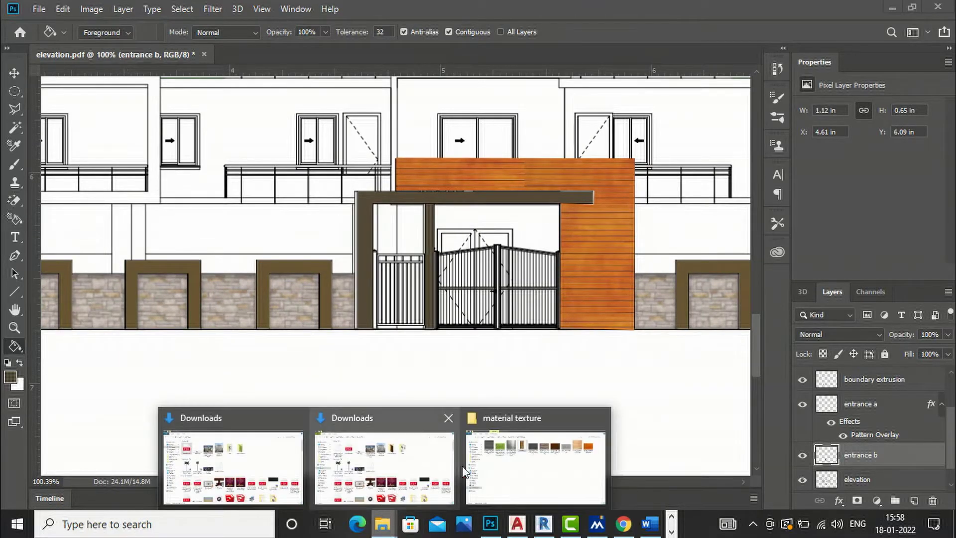
pyautogui.click(498, 468)
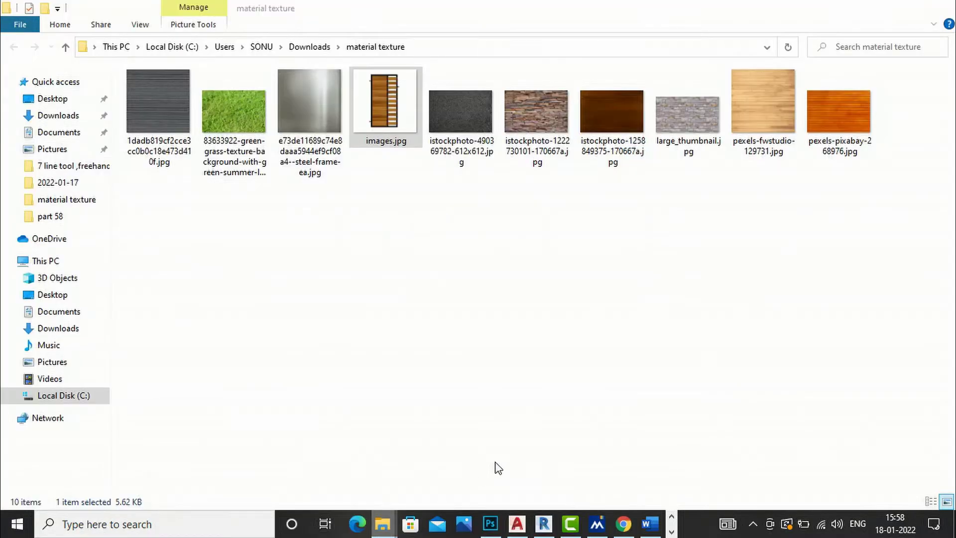
pyautogui.click(314, 45)
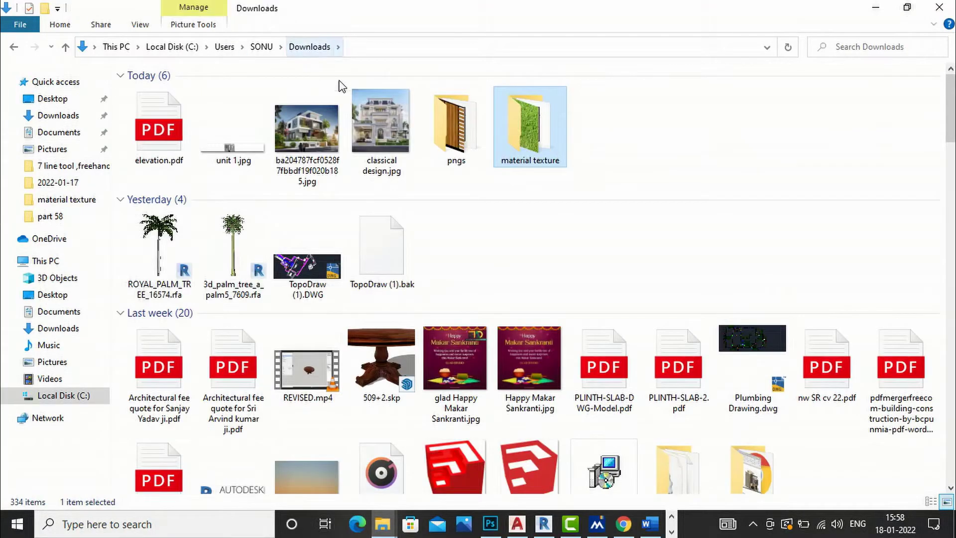
pyautogui.doubleClick(446, 141)
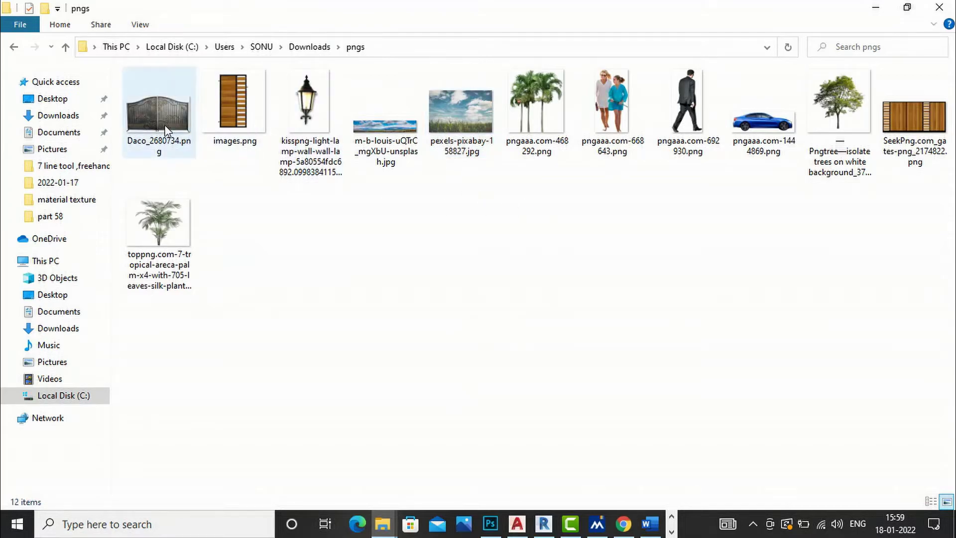
pyautogui.moveTo(165, 130)
pyautogui.moveTo(166, 131); pyautogui.dragTo(476, 379)
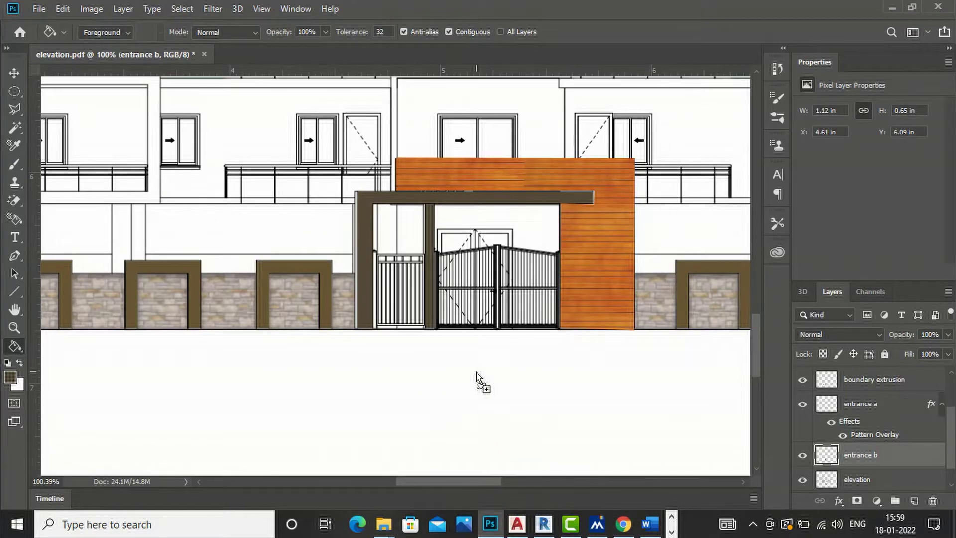
# Scale and move the gate picture to fit the main entrance opening.
pyautogui.scroll(-8, 441, 269)
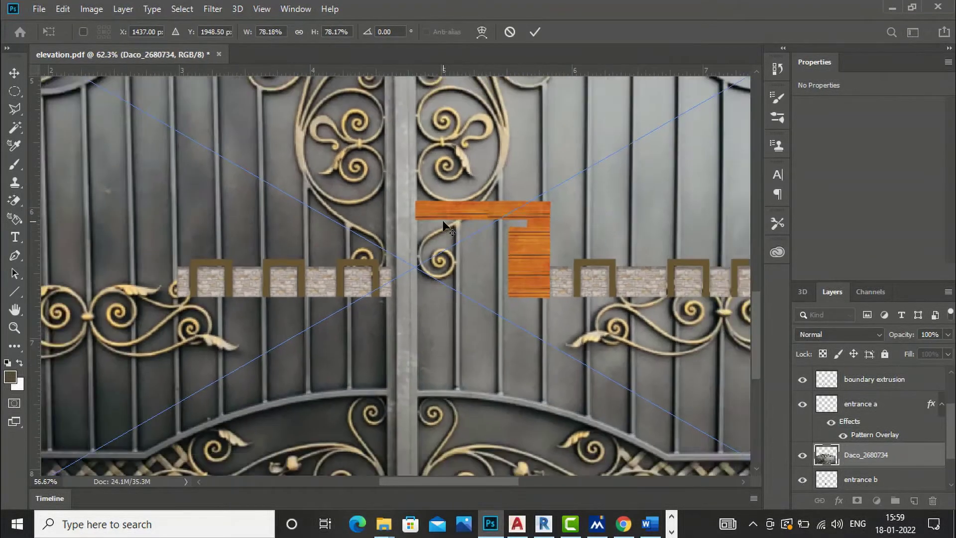
pyautogui.scroll(-2, 447, 204)
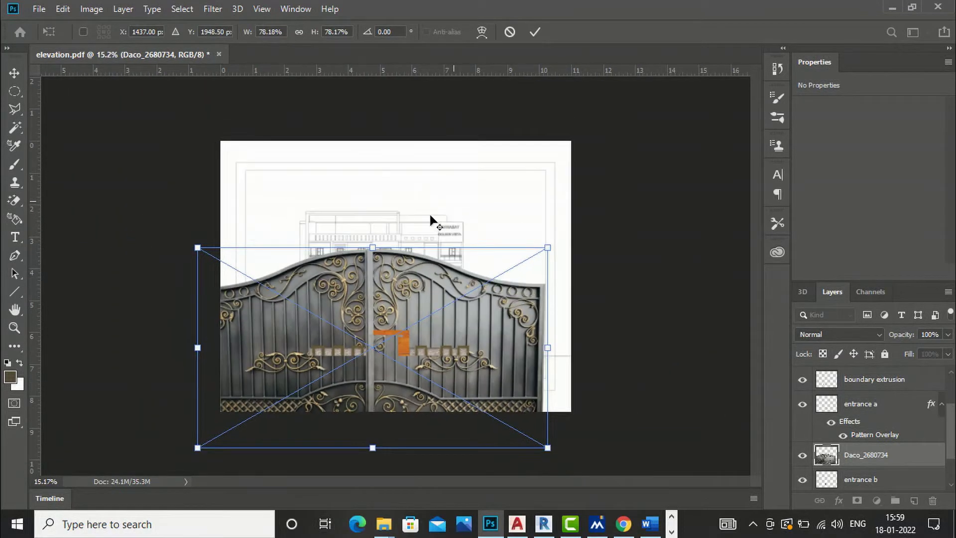
pyautogui.moveTo(192, 242); pyautogui.dragTo(427, 376)
pyautogui.moveTo(479, 396); pyautogui.dragTo(402, 339)
pyautogui.moveTo(349, 321); pyautogui.dragTo(431, 367)
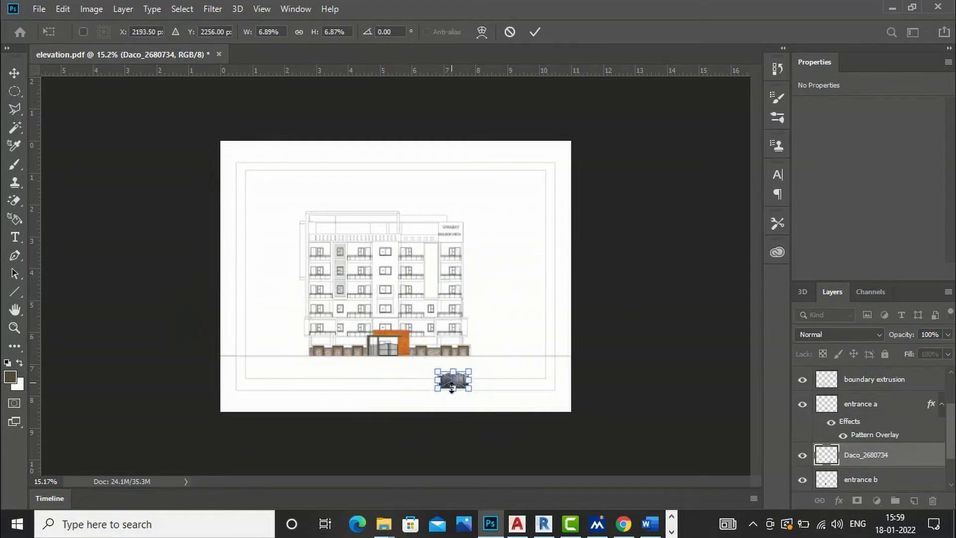
pyautogui.hotkey('ctrl', '0')
pyautogui.moveTo(482, 432); pyautogui.dragTo(394, 382)
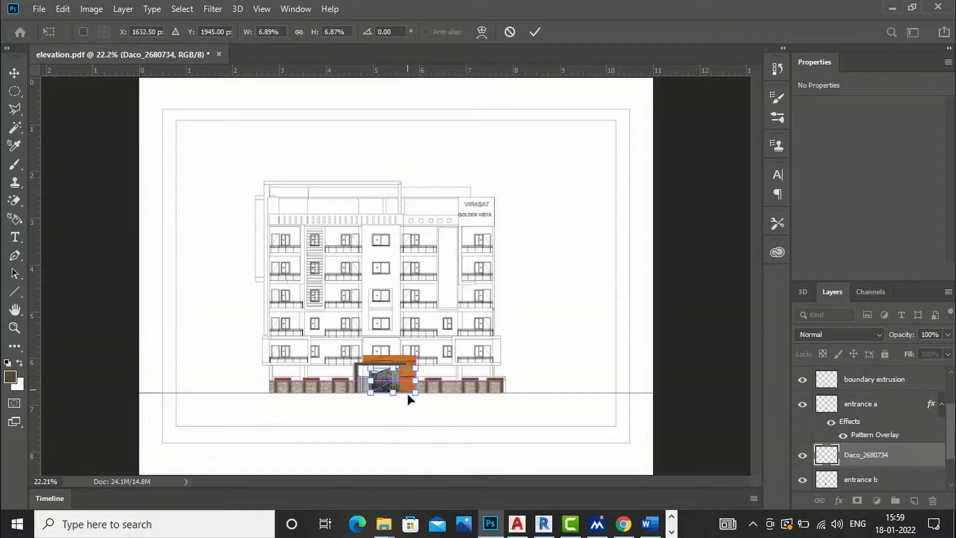
pyautogui.scroll(10, 407, 395)
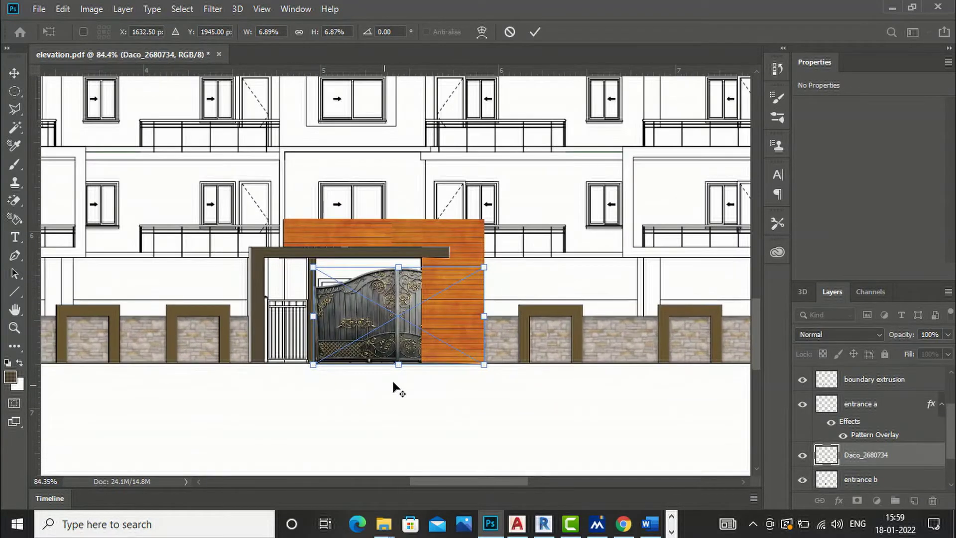
pyautogui.moveTo(486, 369); pyautogui.dragTo(413, 343)
pyautogui.moveTo(376, 303); pyautogui.dragTo(381, 330)
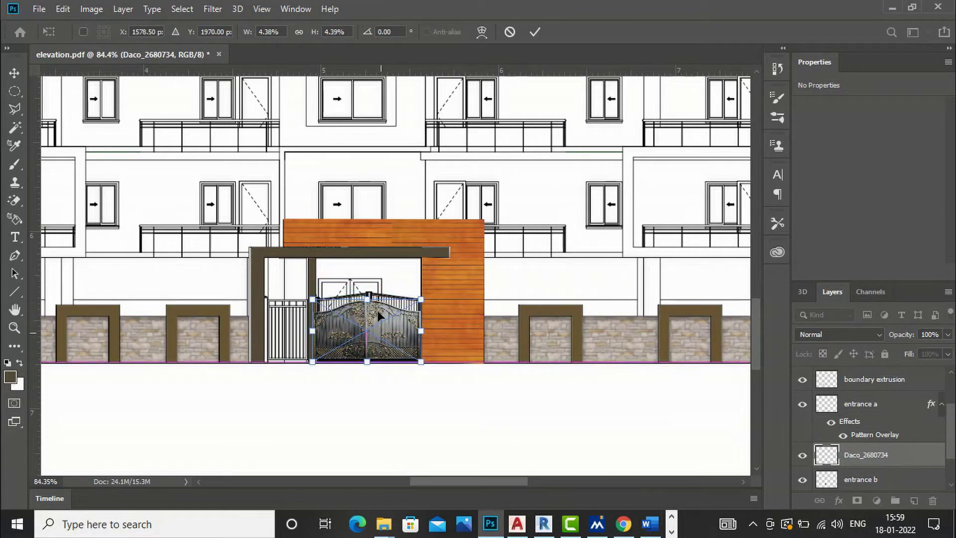
pyautogui.moveTo(367, 297); pyautogui.dragTo(361, 295)
pyautogui.moveTo(362, 336); pyautogui.dragTo(361, 318)
# Skew the gate's corners to level its base and slant its top, then commit.
pyautogui.rightClick(375, 330)
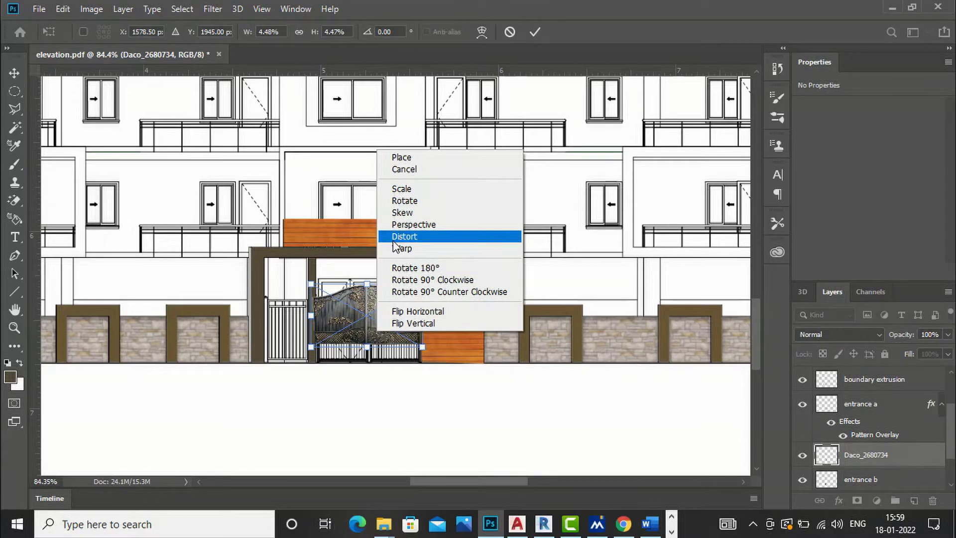
pyautogui.click(403, 213)
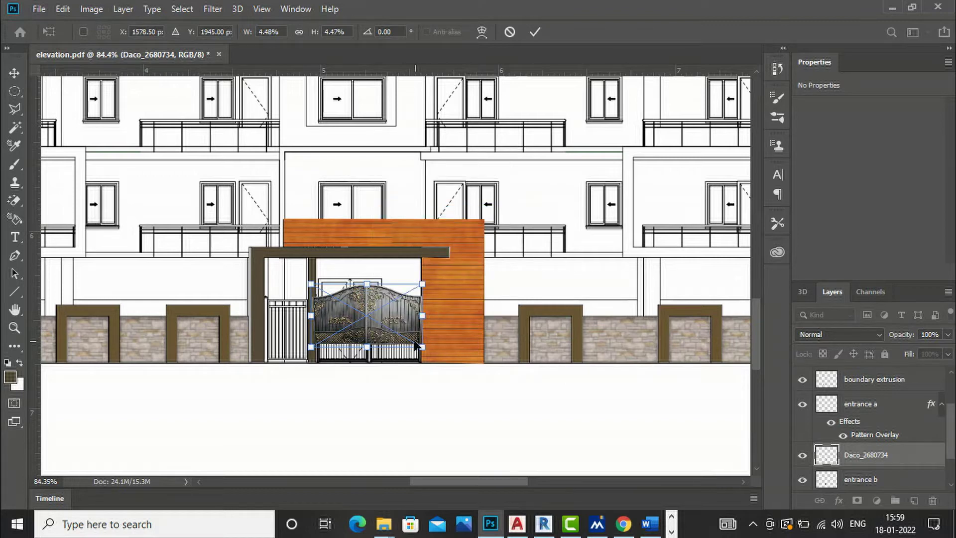
pyautogui.moveTo(422, 347); pyautogui.dragTo(422, 363)
pyautogui.moveTo(312, 349); pyautogui.dragTo(311, 363)
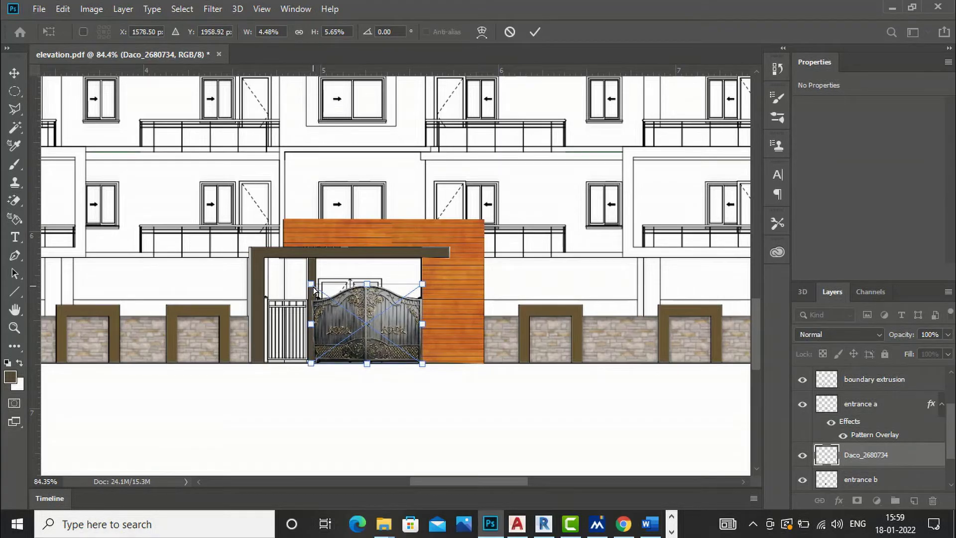
pyautogui.moveTo(311, 286); pyautogui.dragTo(314, 288)
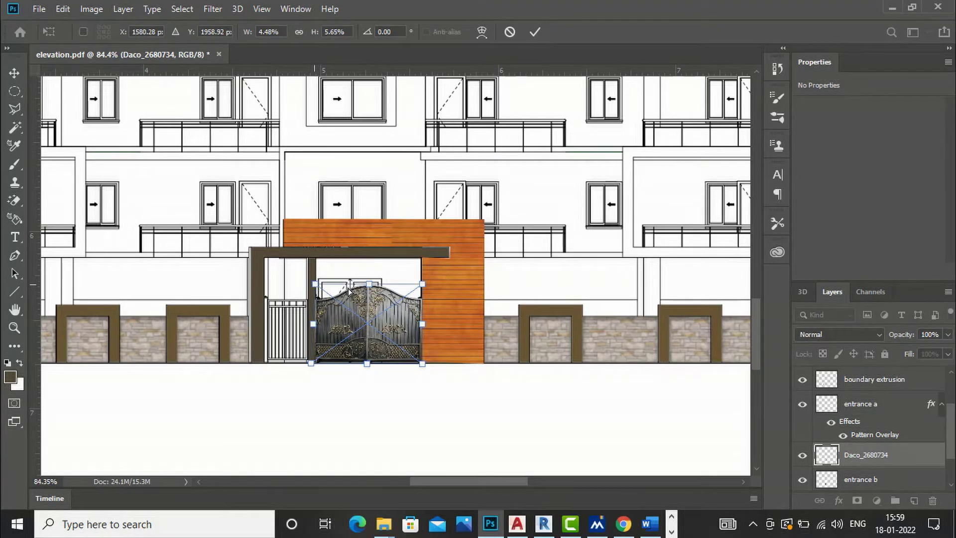
pyautogui.moveTo(422, 287); pyautogui.dragTo(419, 289)
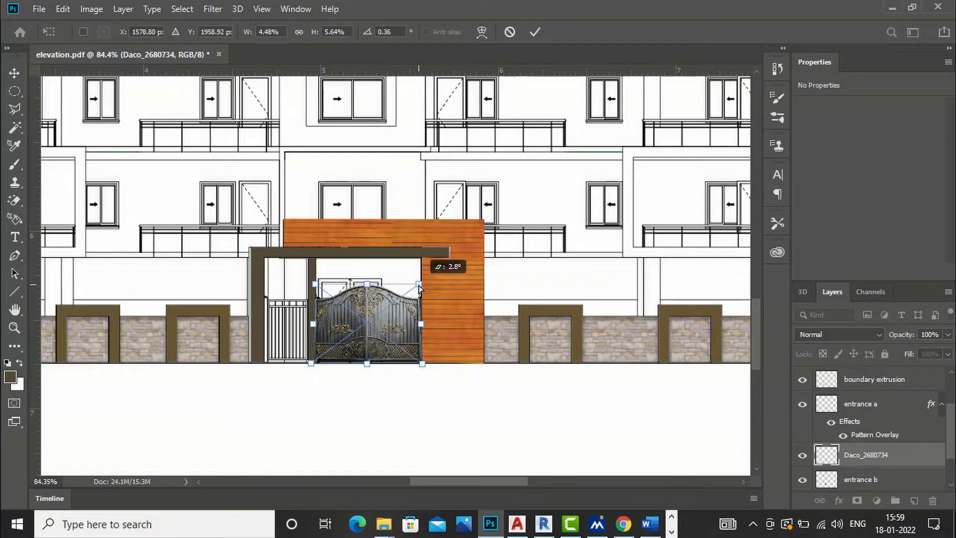
pyautogui.click(15, 74)
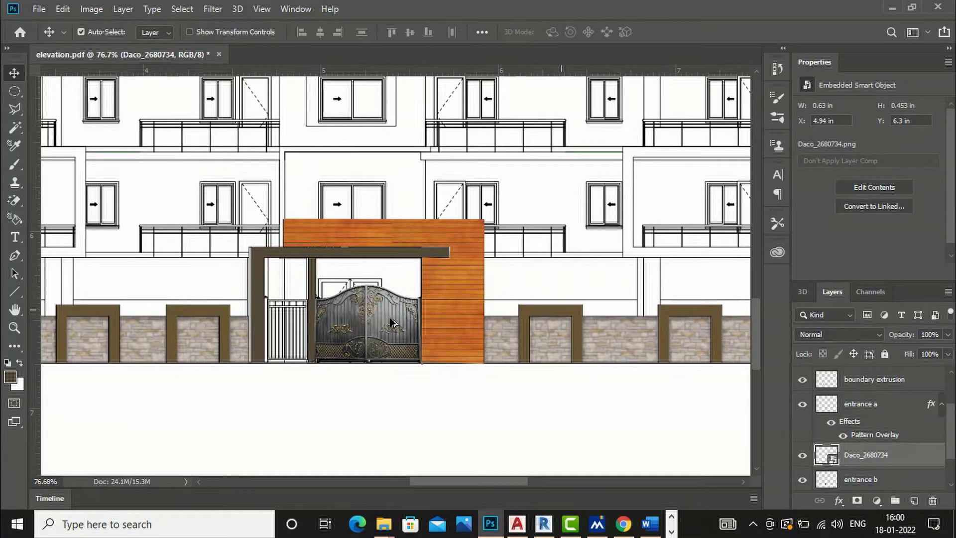
# Drag images.png from the pngs folder into the Photoshop document.
pyautogui.scroll(-3, 391, 322)
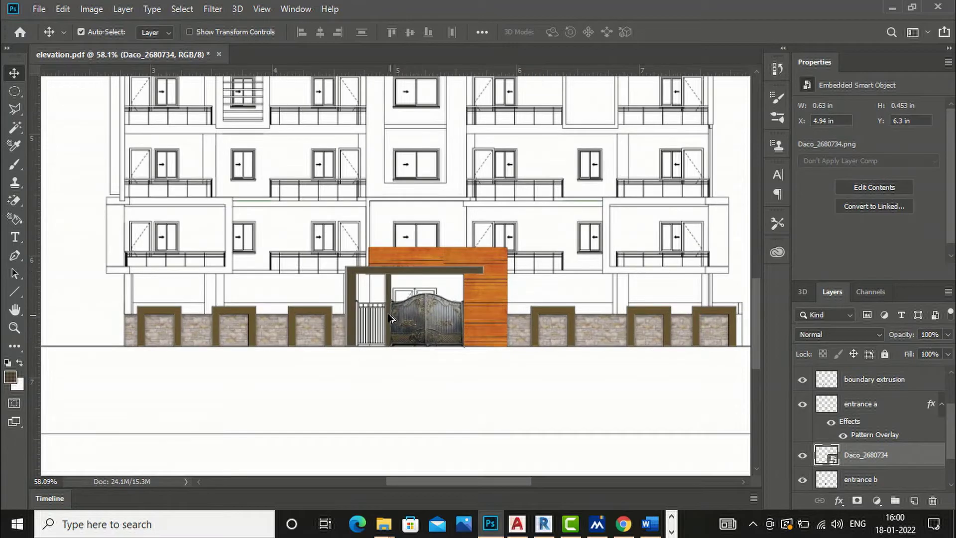
pyautogui.scroll(5, 391, 319)
pyautogui.scroll(-2, 536, 318)
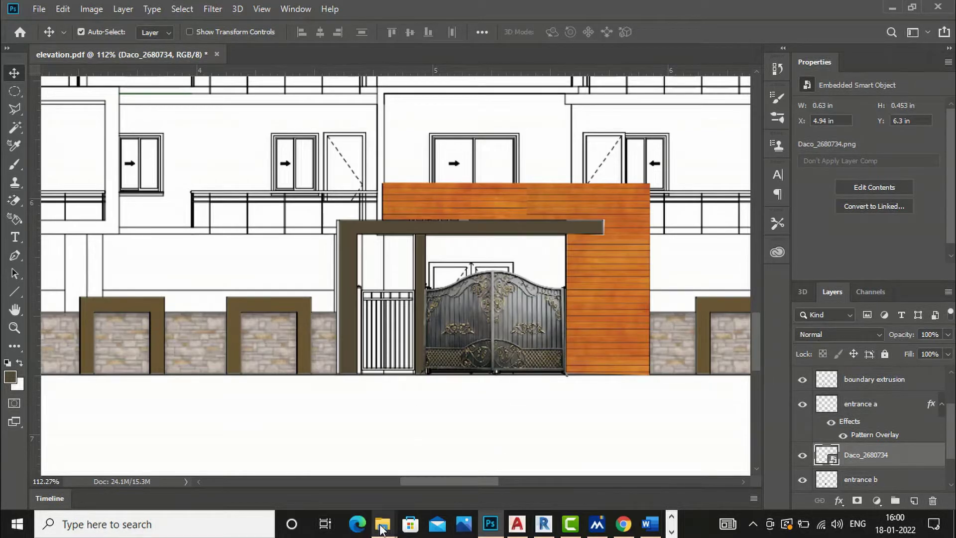
pyautogui.moveTo(381, 527)
pyautogui.click(515, 442)
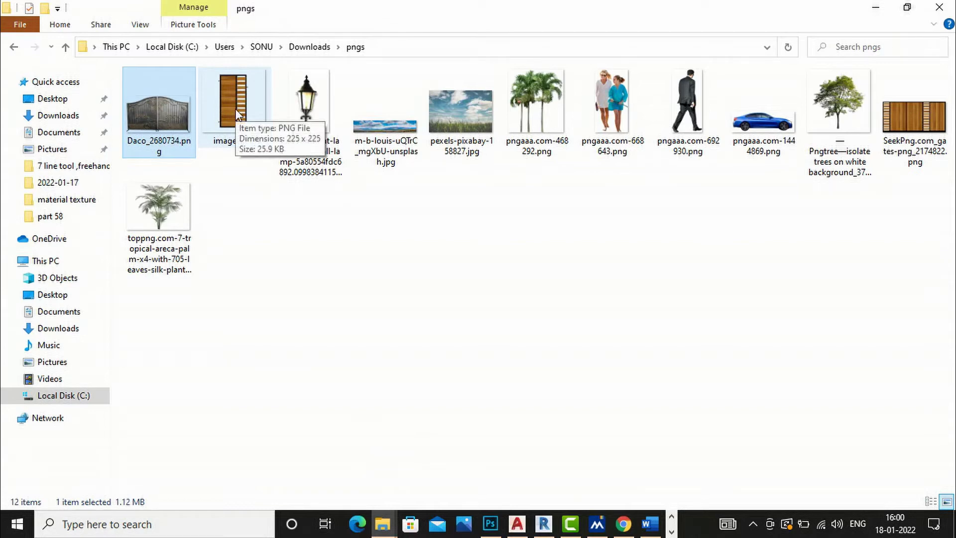
pyautogui.moveTo(234, 109); pyautogui.dragTo(411, 381)
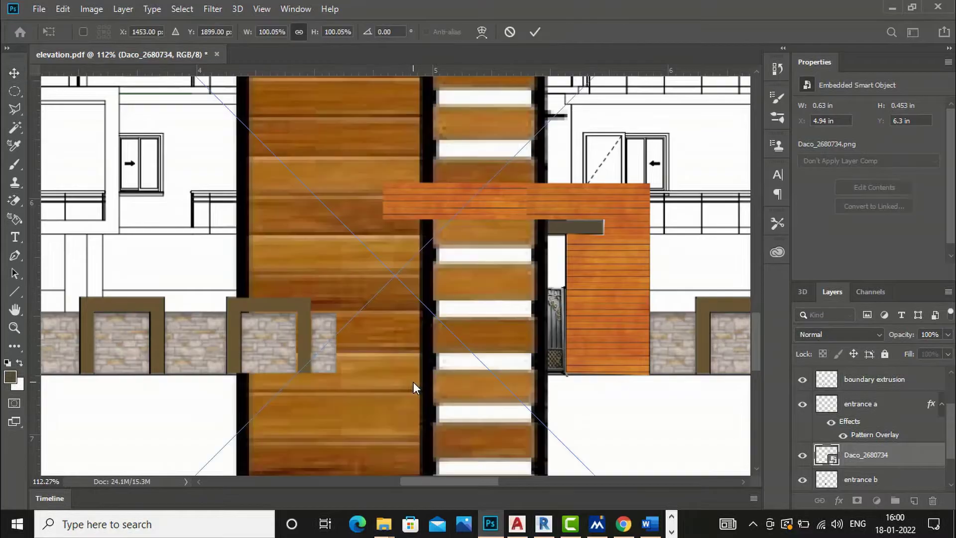
# Shrink the wood panel to about 18%, fit it left of the metal gate, and commit.
pyautogui.scroll(-6, 402, 217)
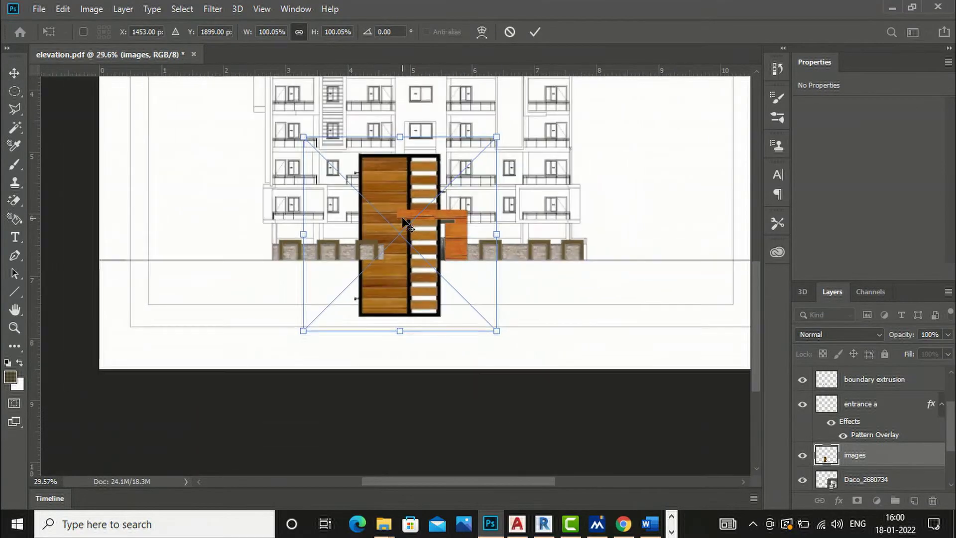
pyautogui.moveTo(303, 140); pyautogui.dragTo(451, 285)
pyautogui.scroll(4, 488, 322)
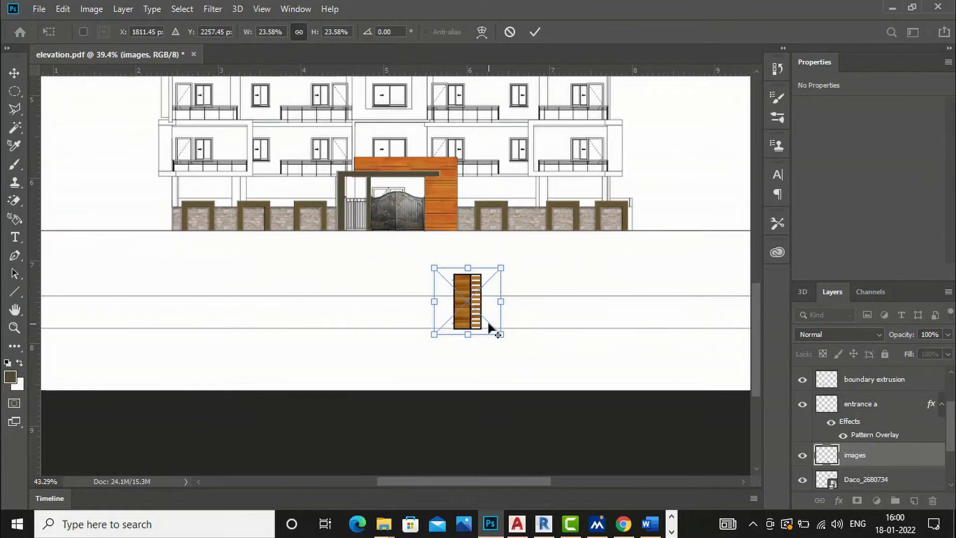
pyautogui.moveTo(462, 298); pyautogui.dragTo(314, 186)
pyautogui.moveTo(264, 138); pyautogui.dragTo(287, 160)
pyautogui.scroll(6, 300, 166)
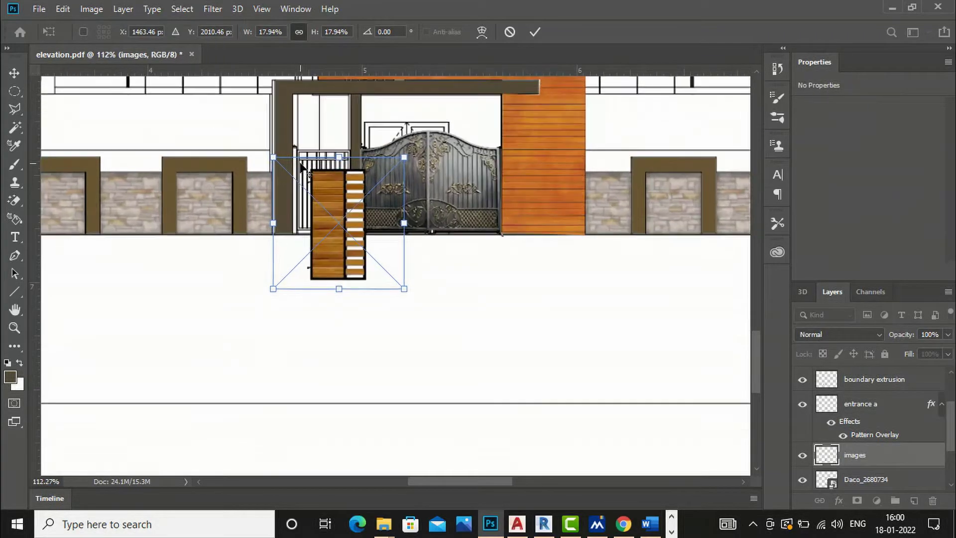
pyautogui.moveTo(358, 205); pyautogui.dragTo(334, 131)
pyautogui.scroll(-5, 426, 366)
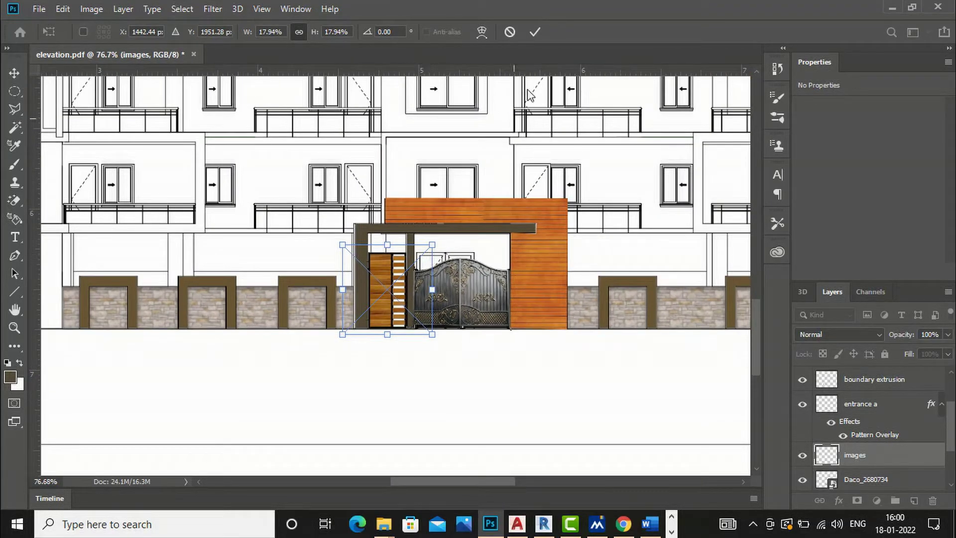
pyautogui.click(536, 29)
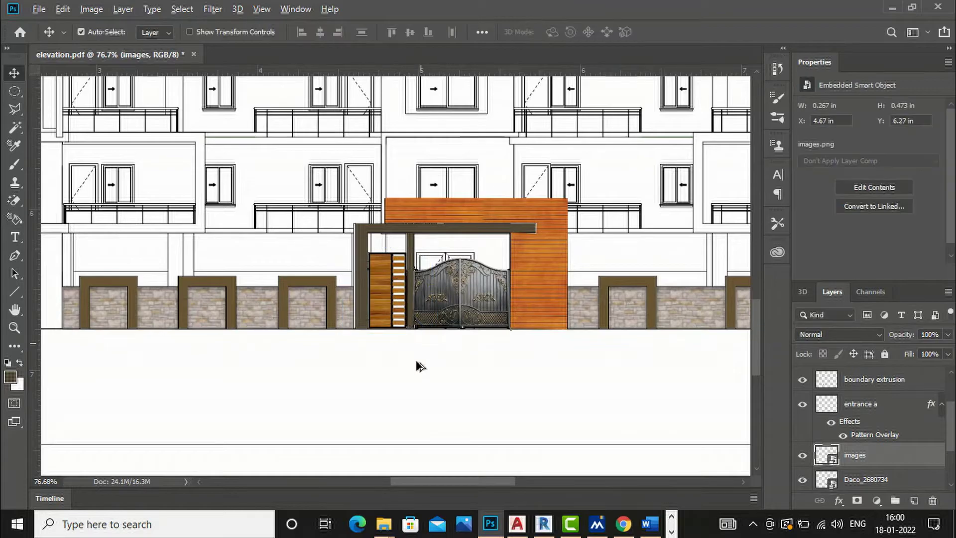
pyautogui.scroll(-4, 414, 368)
pyautogui.scroll(4, 412, 371)
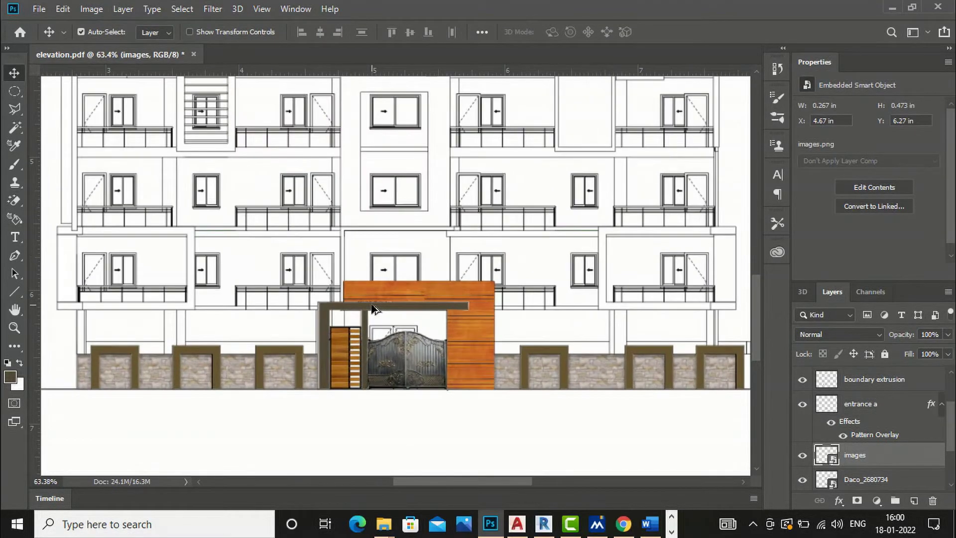
pyautogui.scroll(-4, 487, 357)
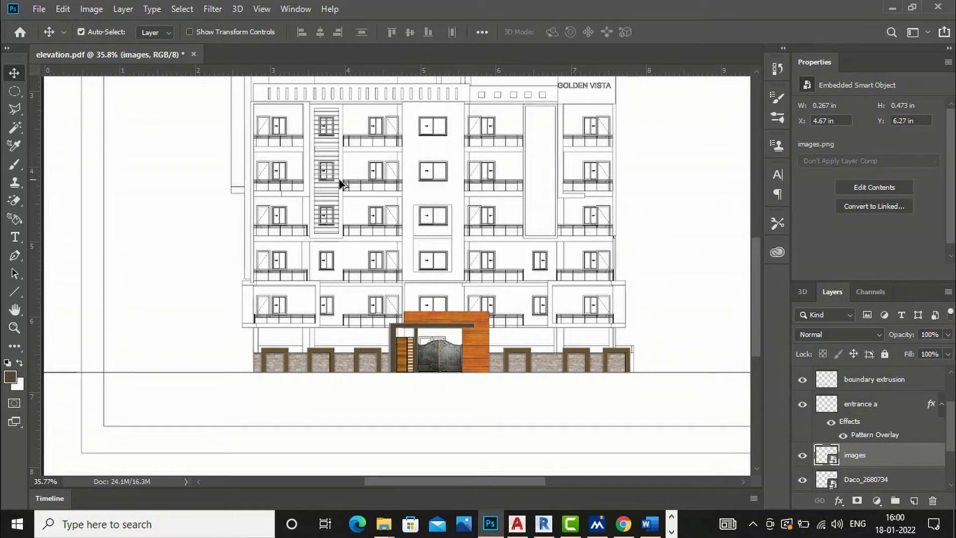
pyautogui.scroll(3, 342, 182)
pyautogui.scroll(-1, 421, 405)
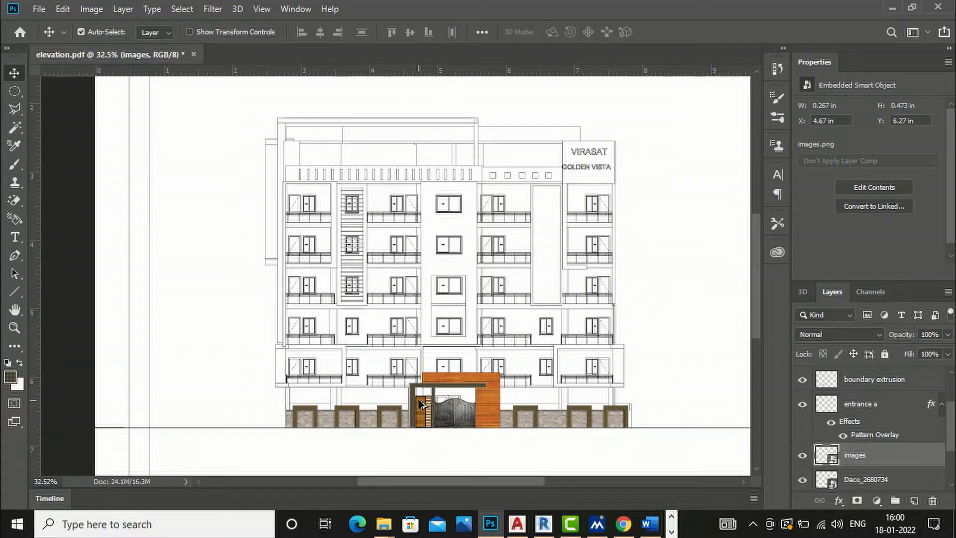
pyautogui.scroll(3, 421, 405)
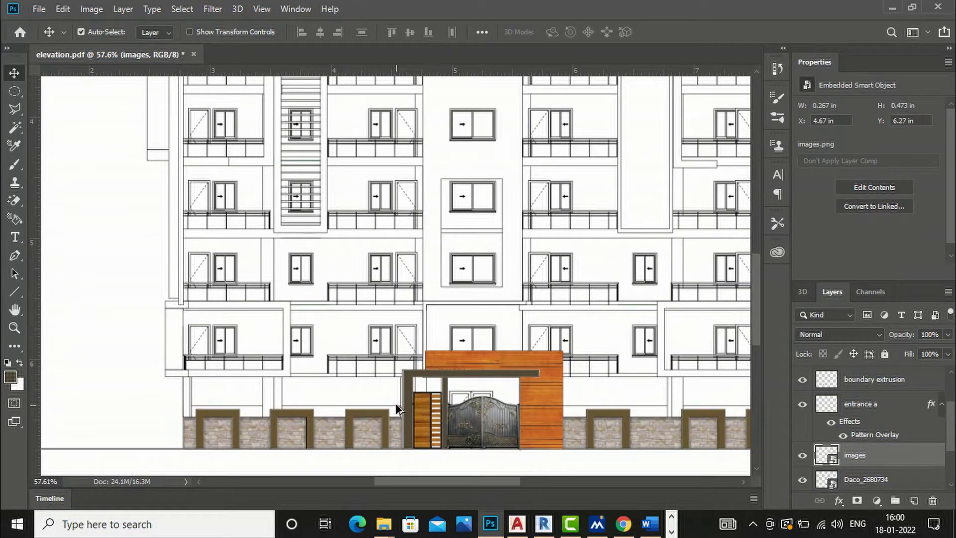
pyautogui.scroll(-2, 398, 408)
pyautogui.scroll(1, 486, 231)
pyautogui.scroll(2, 470, 196)
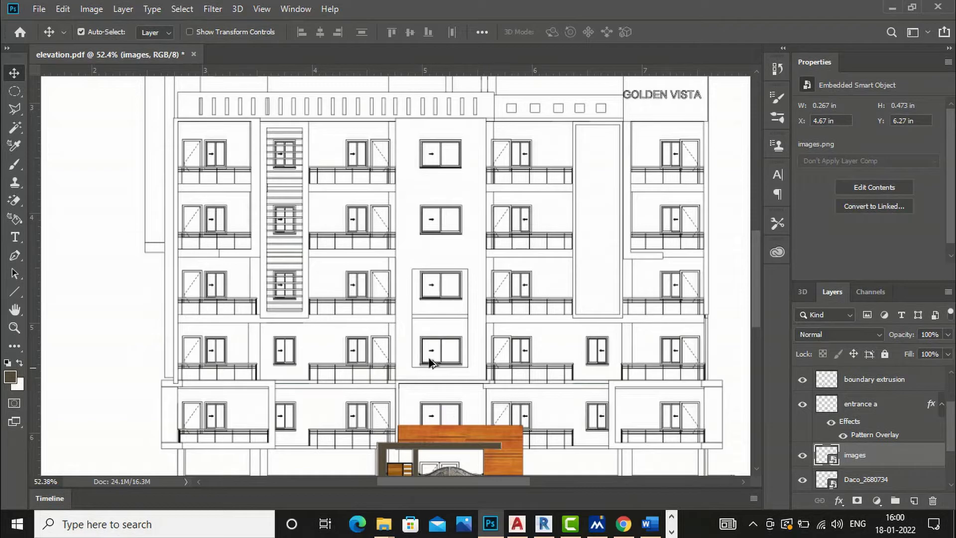
pyautogui.scroll(2, 442, 155)
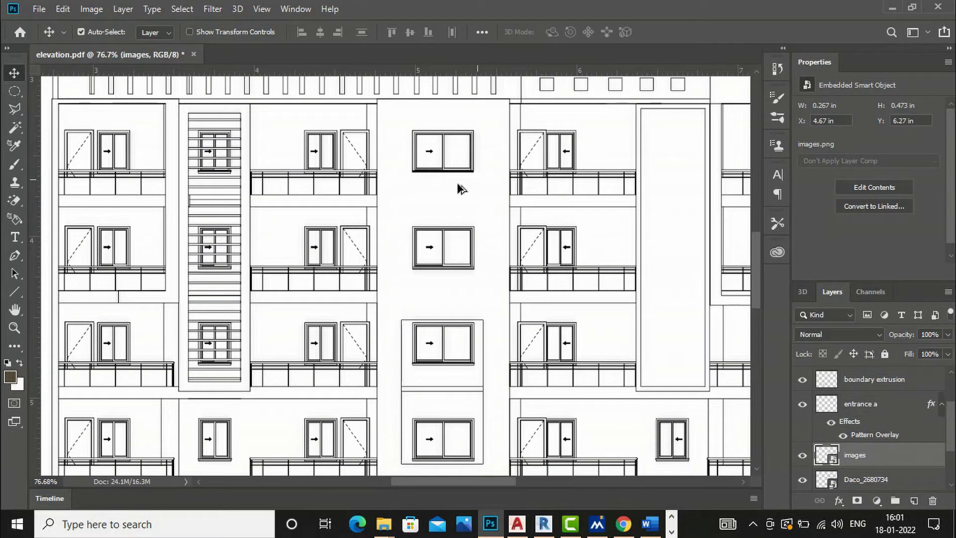
pyautogui.scroll(-3, 412, 297)
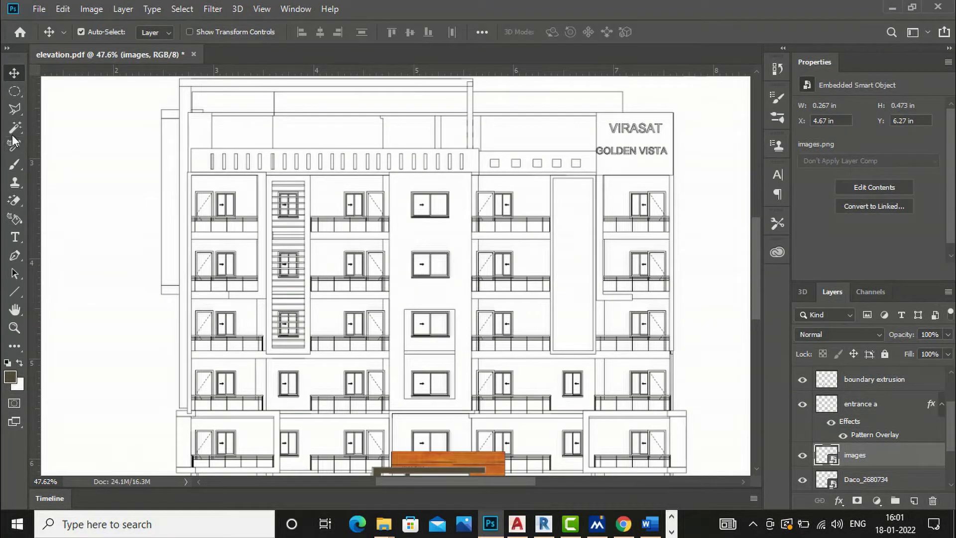
pyautogui.scroll(-1, 732, 401)
pyautogui.scroll(-3, 806, 456)
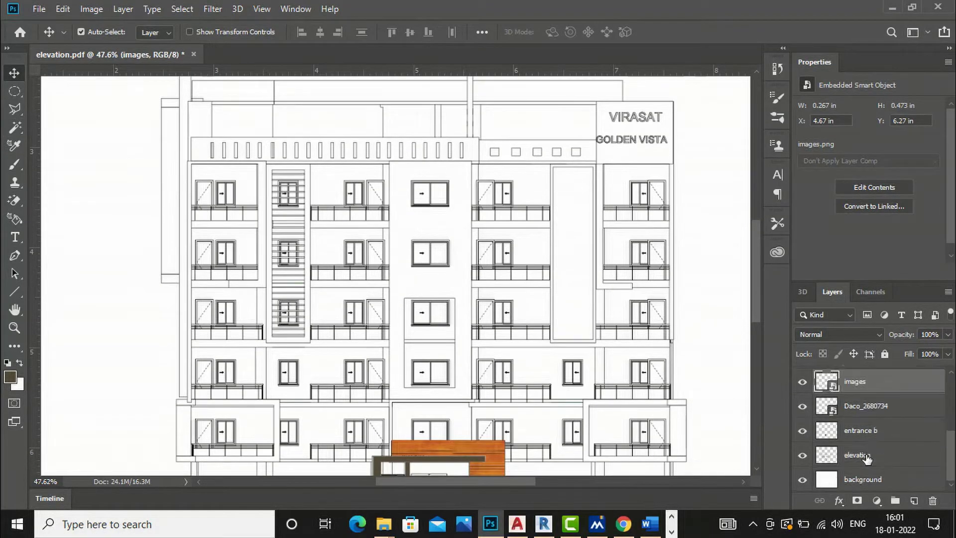
# Select the central strip on the elevation layer and add a new layer 'hpl cladding exteriro'.
pyautogui.click(857, 455)
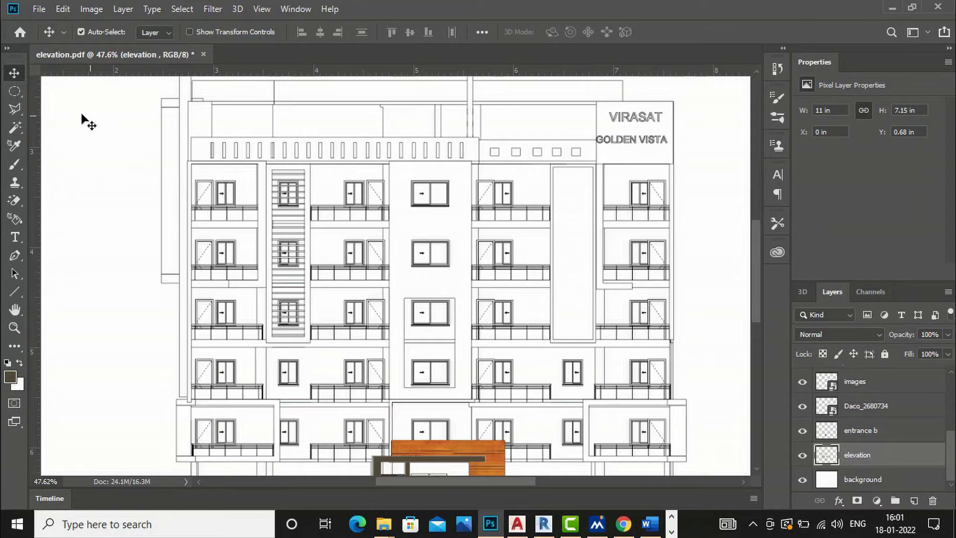
pyautogui.click(15, 127)
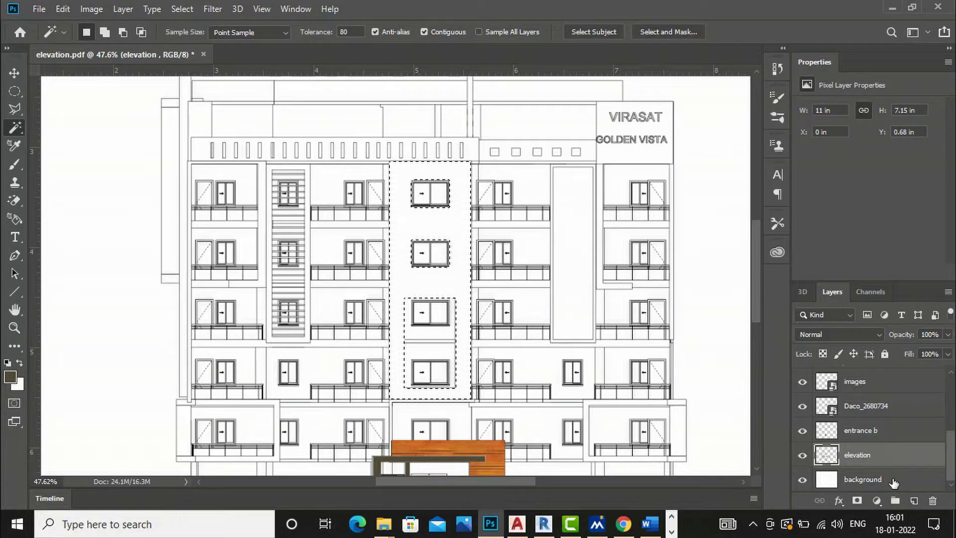
pyautogui.click(914, 502)
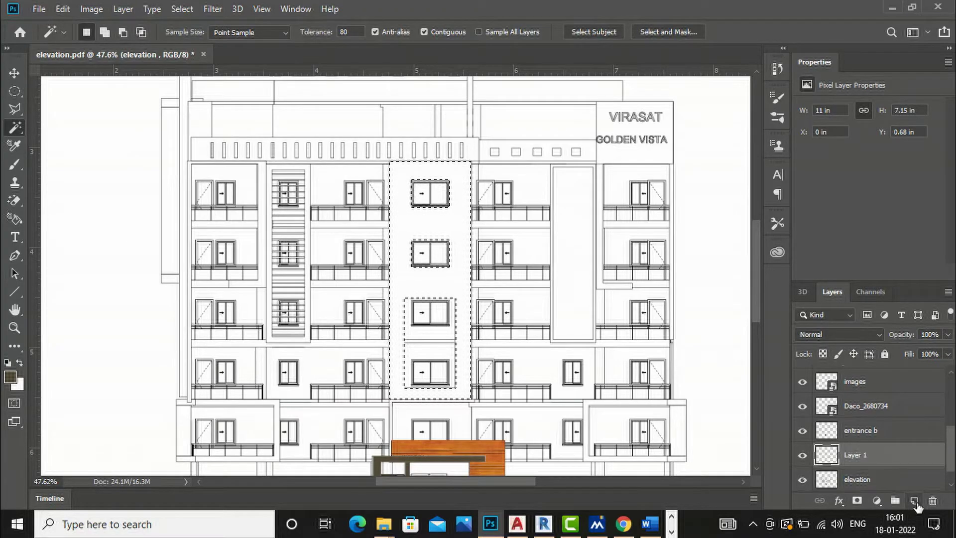
pyautogui.doubleClick(854, 457)
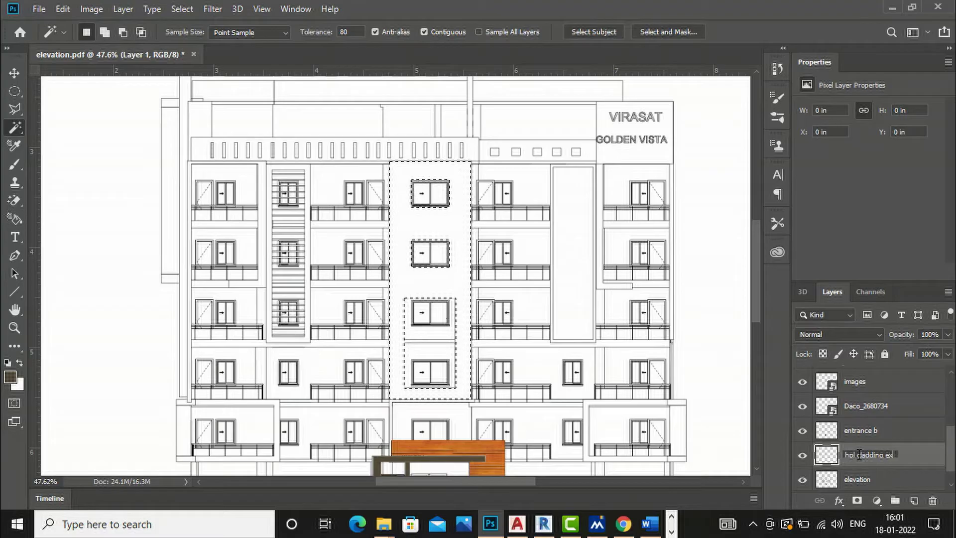
pyautogui.write('hpl cladding exteriro')
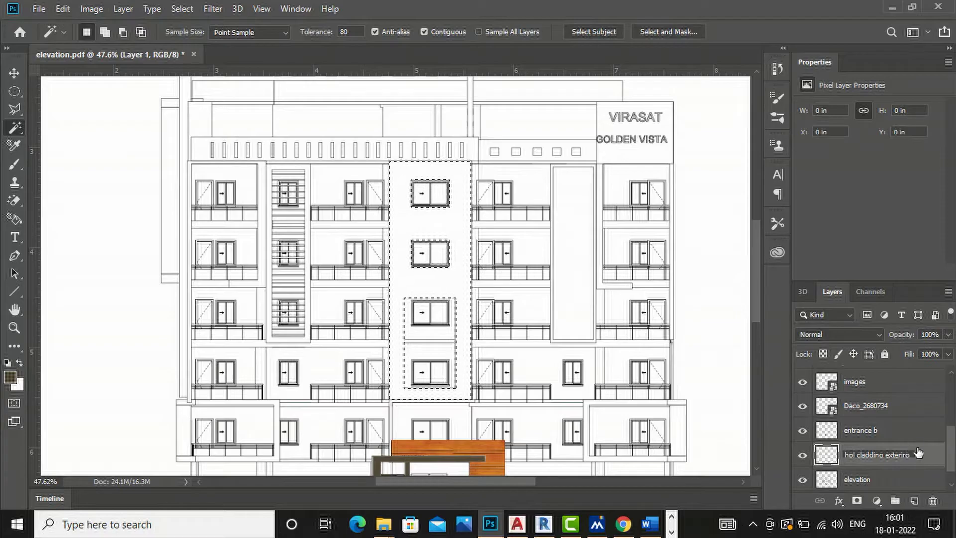
pyautogui.press('Return')
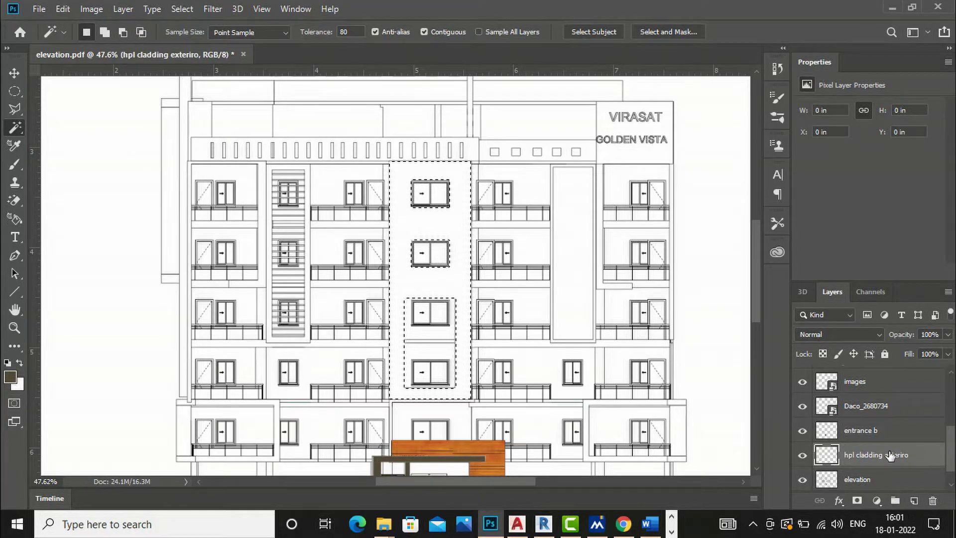
# Set the foreground to tan baa883, fill the central strip, then deselect.
pyautogui.click(12, 377)
pyautogui.moveTo(623, 235)
pyautogui.mouseDown()
pyautogui.moveTo(657, 214)
pyautogui.moveTo(640, 157)
pyautogui.moveTo(622, 208)
pyautogui.moveTo(632, 211)
pyautogui.moveTo(605, 188)
pyautogui.moveTo(675, 189)
pyautogui.moveTo(620, 187)
pyautogui.mouseUp()
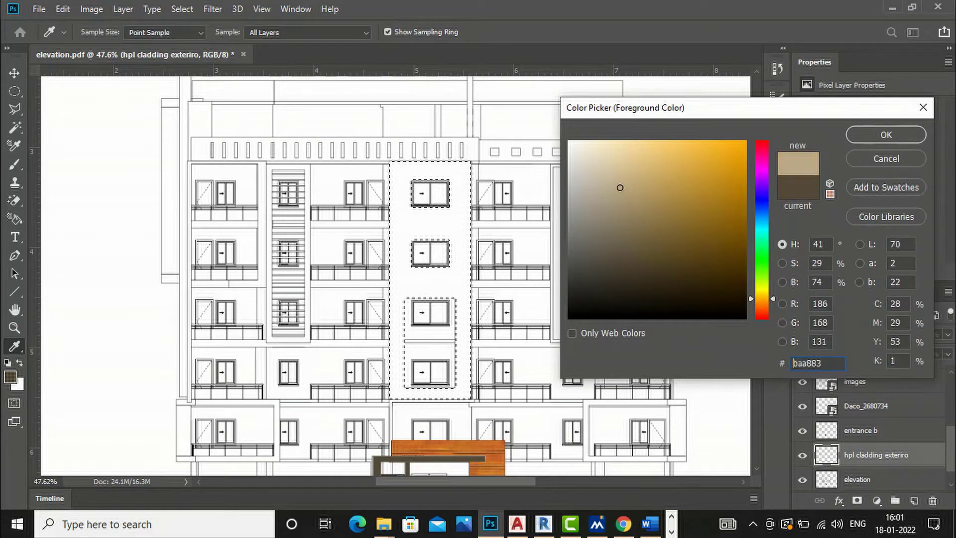
pyautogui.click(885, 134)
pyautogui.press('w')
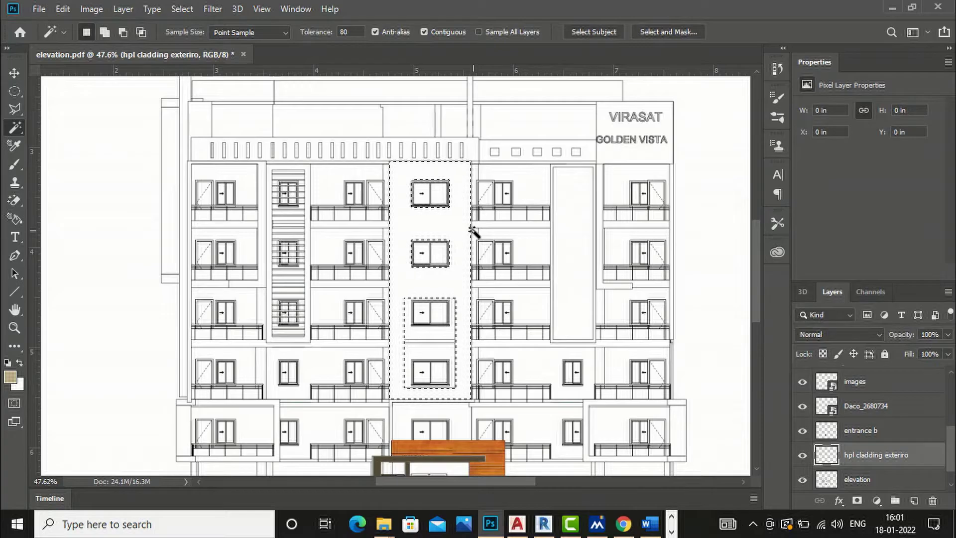
pyautogui.press('g')
pyautogui.click(438, 226)
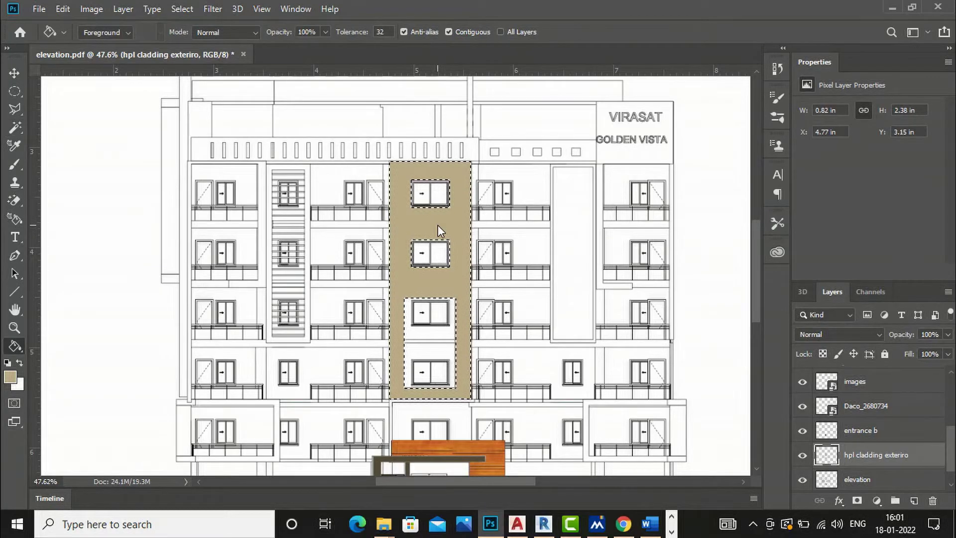
pyautogui.hotkey('ctrl', 'd')
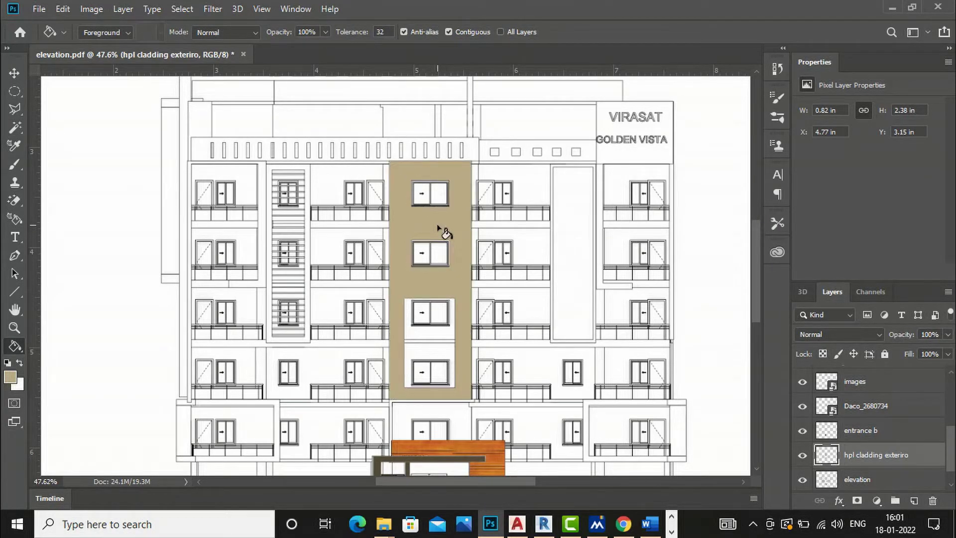
pyautogui.scroll(-2, 437, 223)
pyautogui.scroll(1, 450, 272)
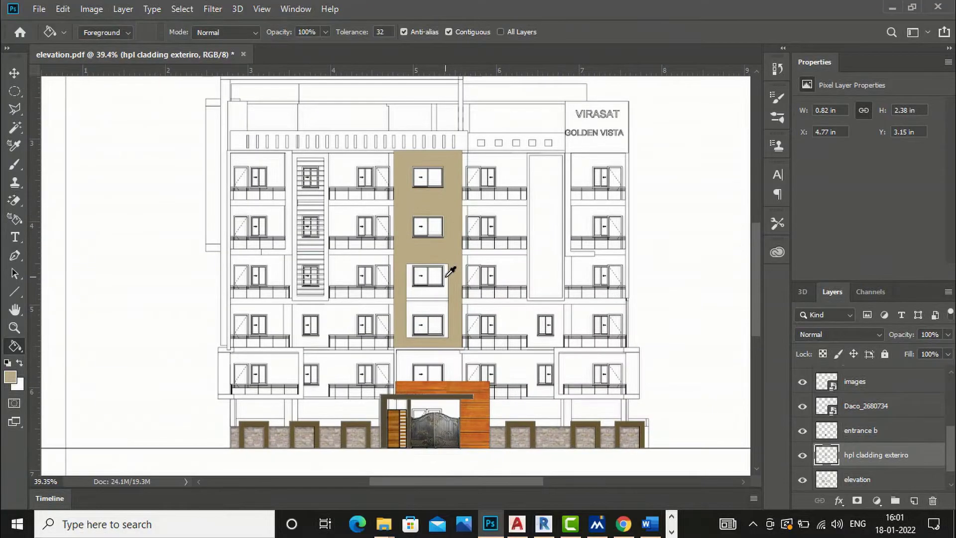
pyautogui.rightClick(832, 458)
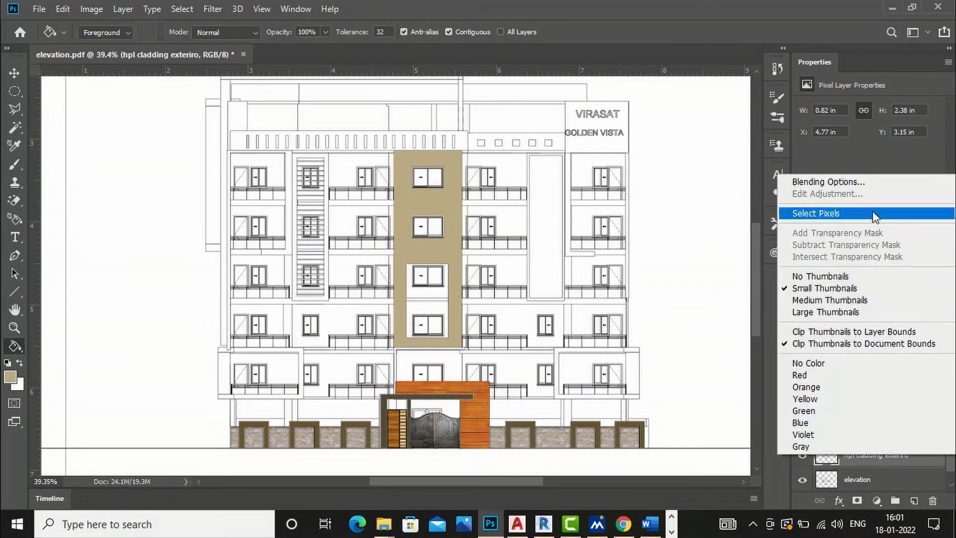
# Overlay a wood pattern on the tan cladding column, scaled to 11%.
pyautogui.click(846, 185)
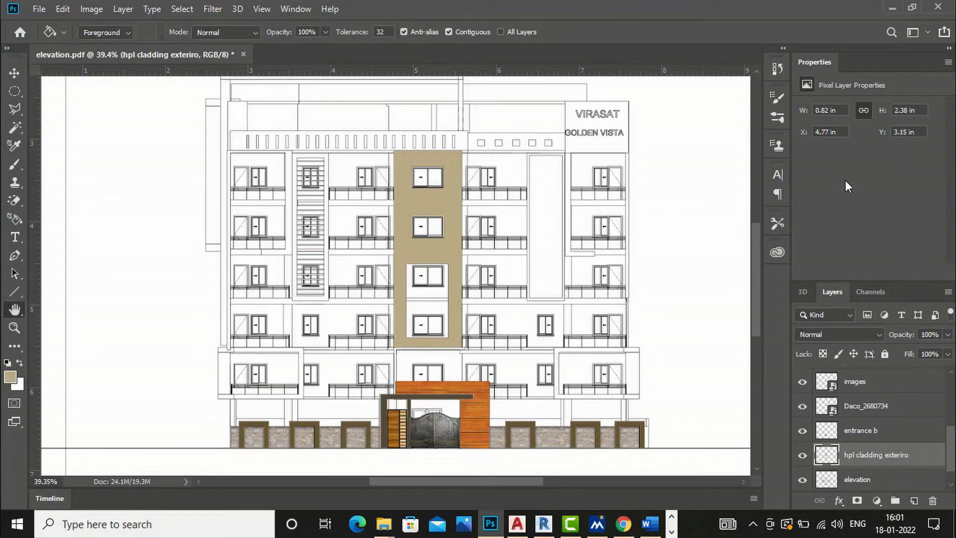
pyautogui.moveTo(547, 142); pyautogui.dragTo(702, 142)
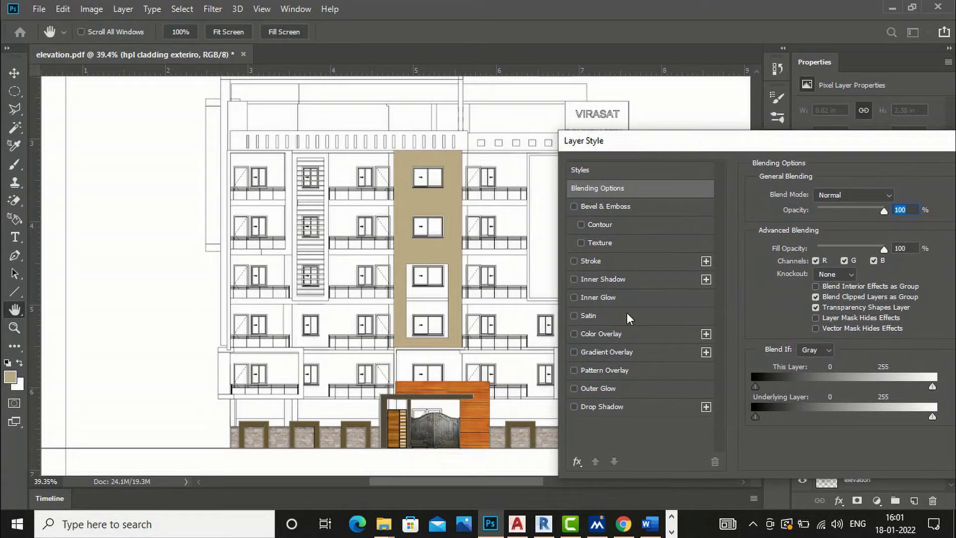
pyautogui.click(597, 370)
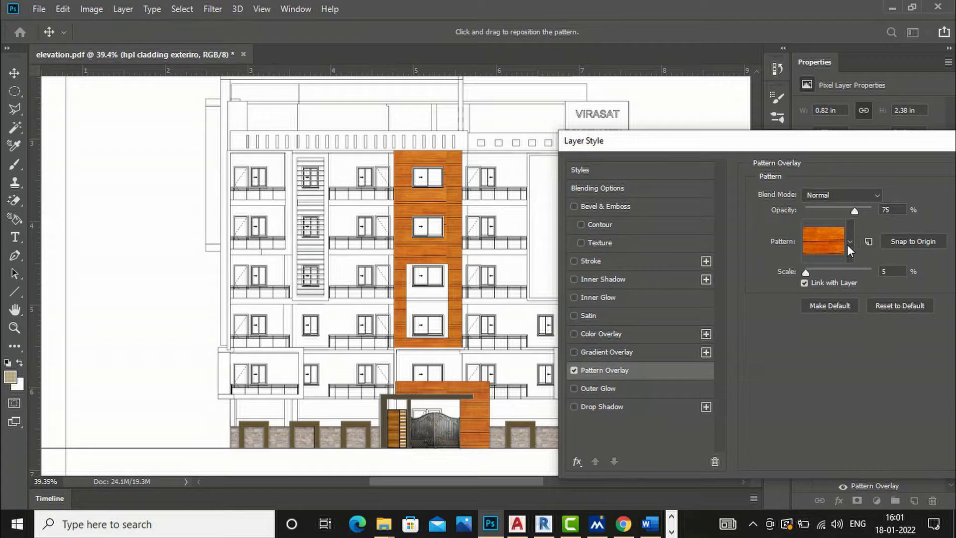
pyautogui.moveTo(802, 270); pyautogui.dragTo(808, 270)
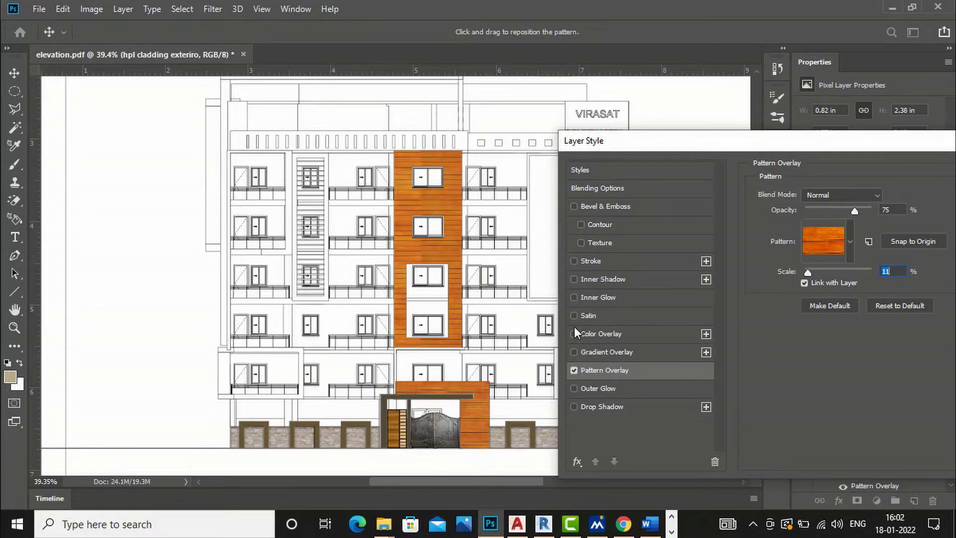
# Add a drop shadow to the wood cladding (distance 10 px, spread 50%, size 10 px) and apply it.
pyautogui.click(574, 406)
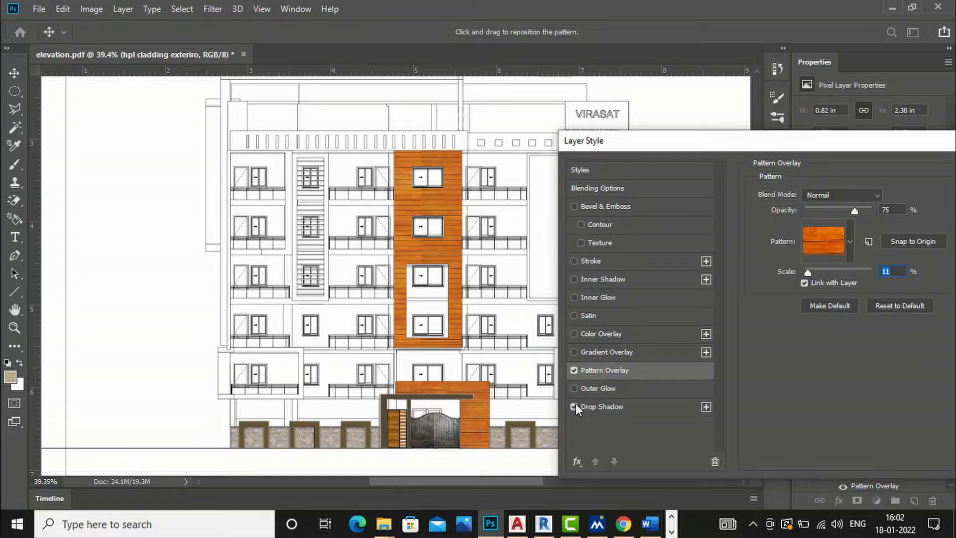
pyautogui.click(599, 407)
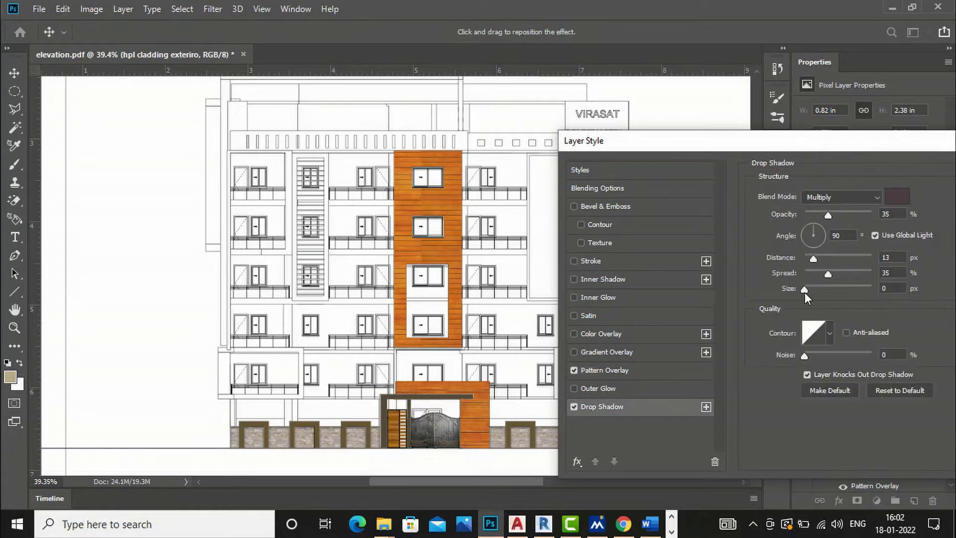
pyautogui.scroll(5, 491, 234)
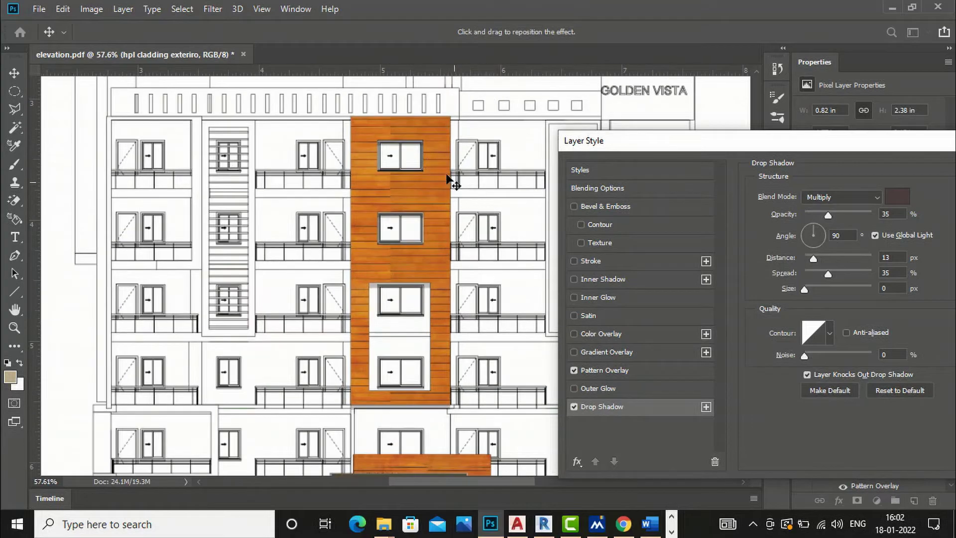
pyautogui.scroll(2, 391, 157)
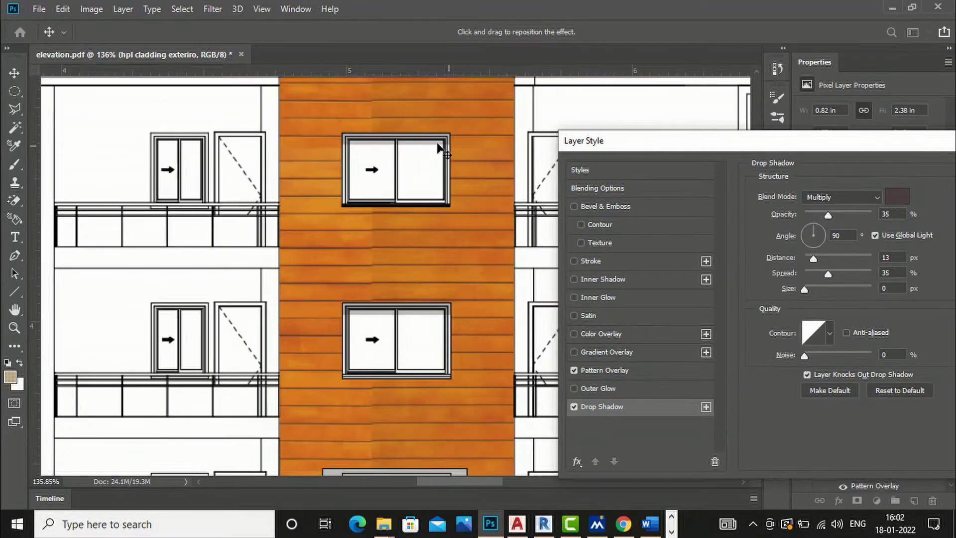
pyautogui.scroll(-2, 413, 155)
pyautogui.moveTo(803, 292); pyautogui.dragTo(812, 258)
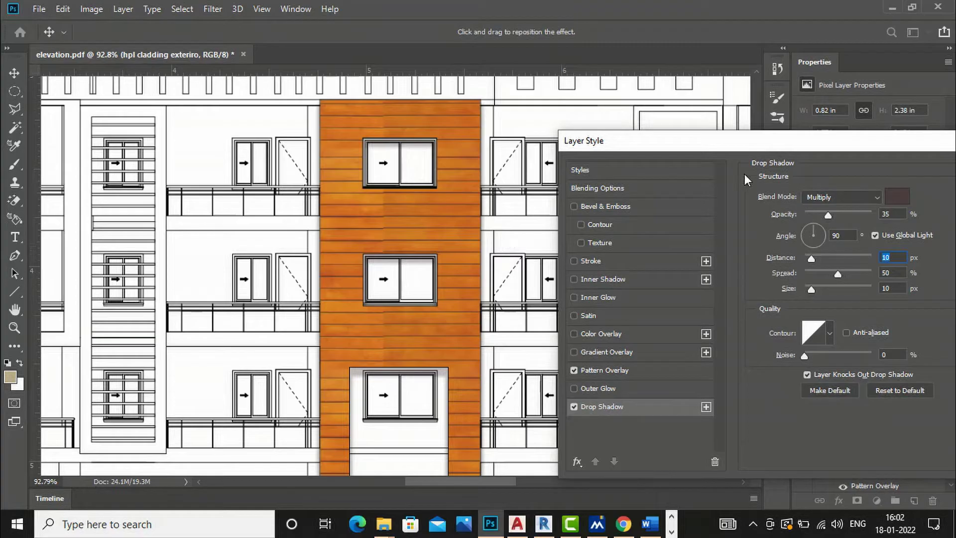
pyautogui.moveTo(712, 142); pyautogui.dragTo(507, 148)
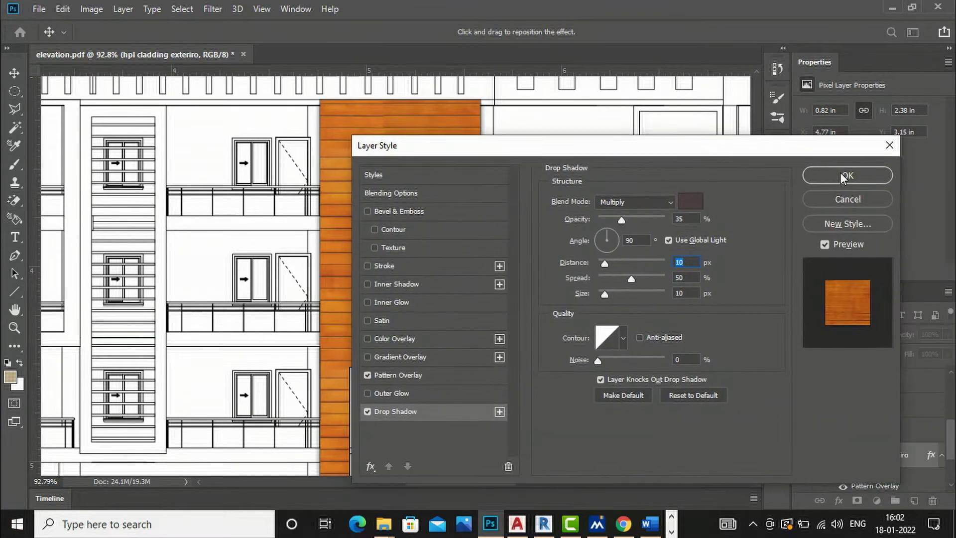
pyautogui.click(842, 177)
pyautogui.scroll(-5, 490, 185)
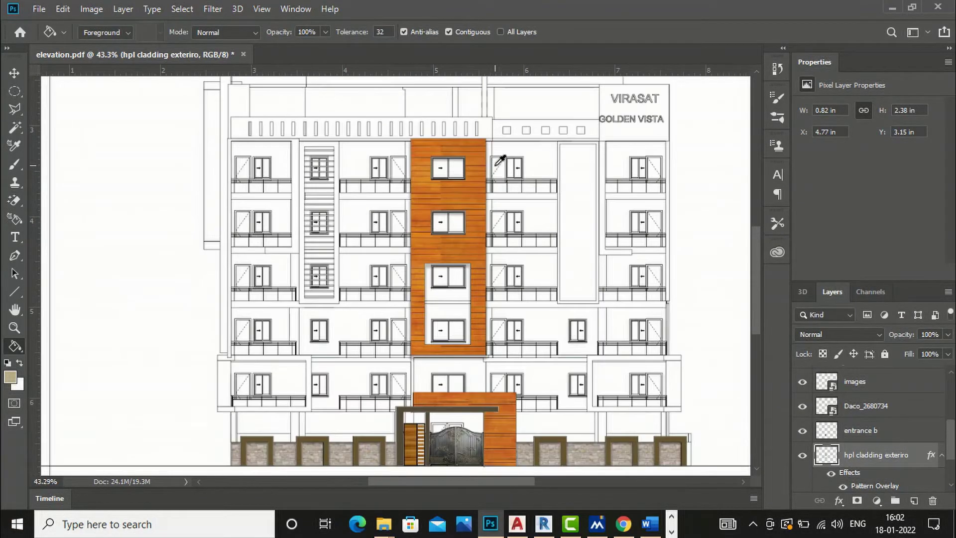
pyautogui.scroll(-2, 499, 160)
pyautogui.scroll(2, 477, 247)
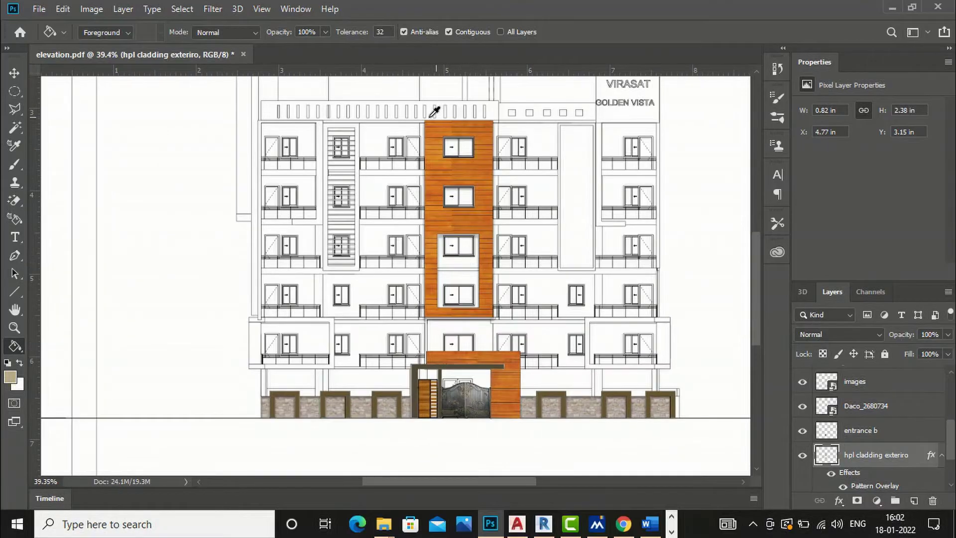
pyautogui.scroll(3, 463, 258)
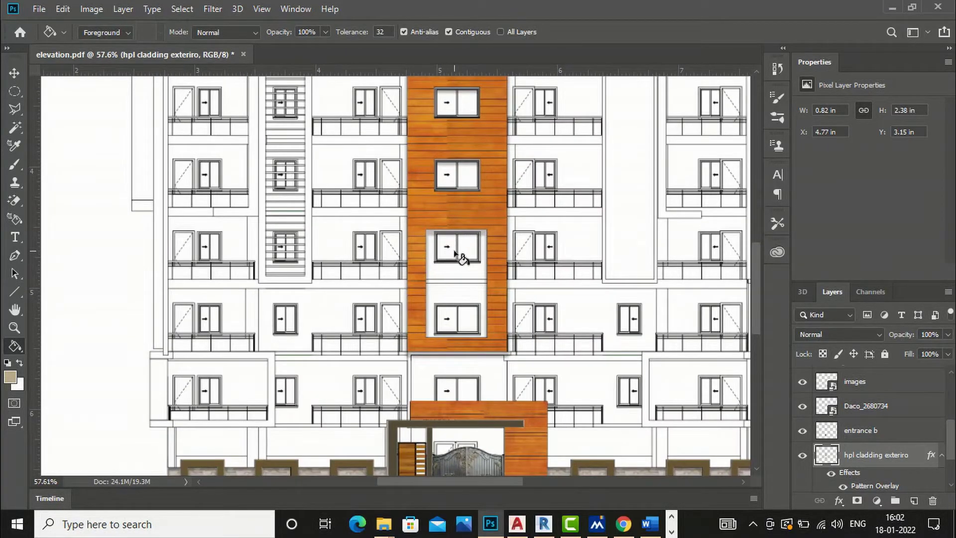
pyautogui.click(15, 73)
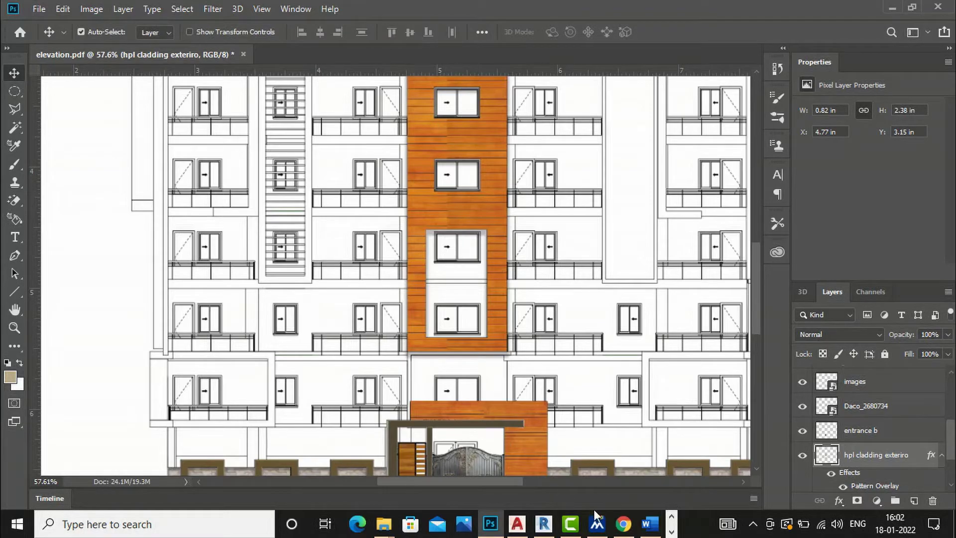
pyautogui.click(623, 527)
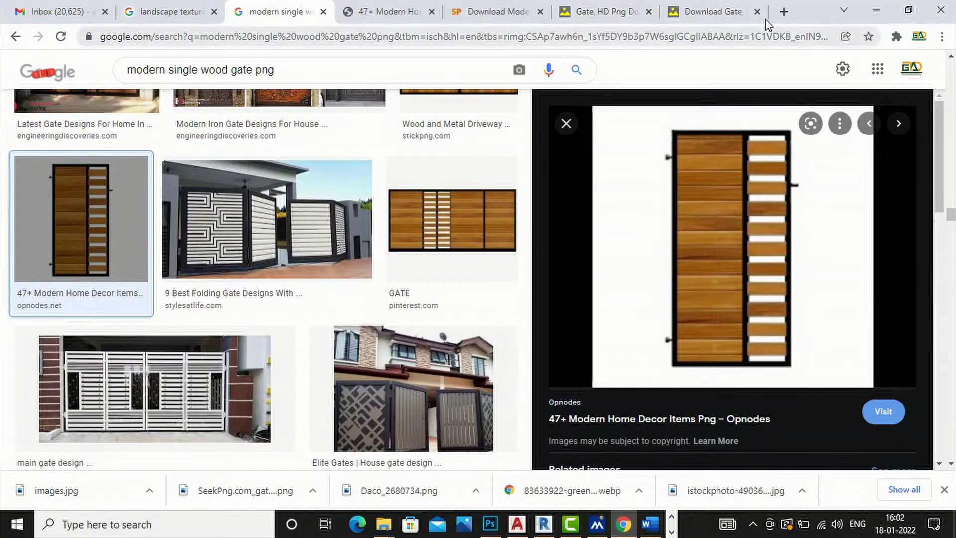
# Run a Google image search for 'glass texture' in a new tab.
pyautogui.click(783, 12)
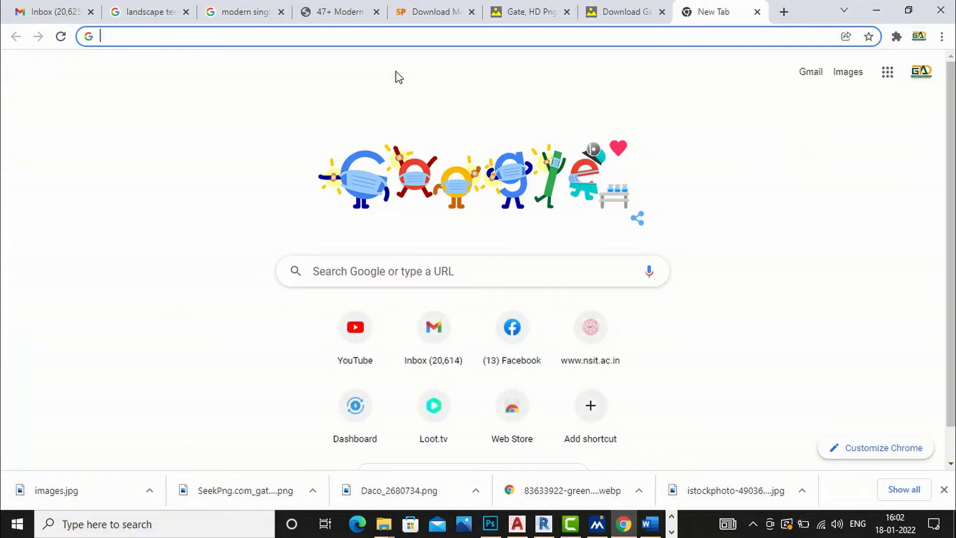
pyautogui.write('gl')
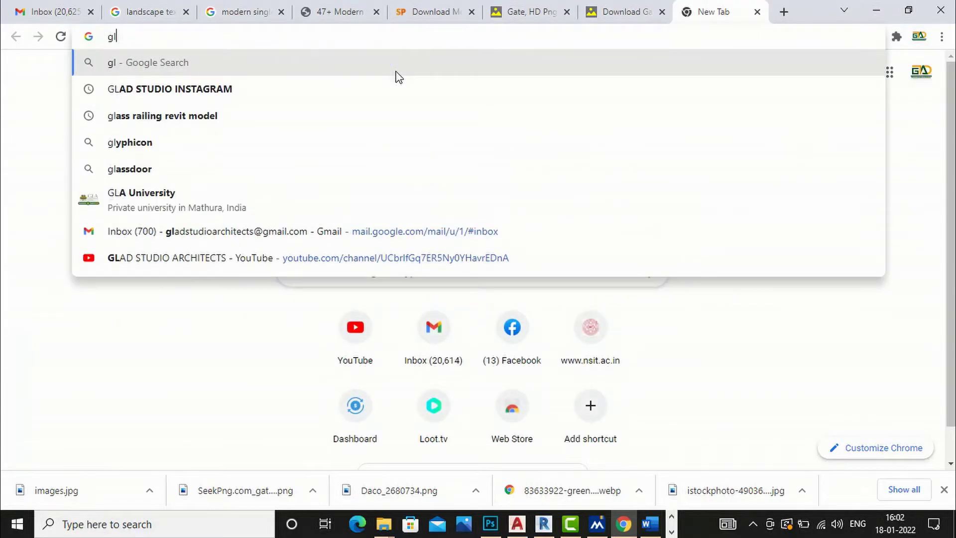
pyautogui.write('ass t')
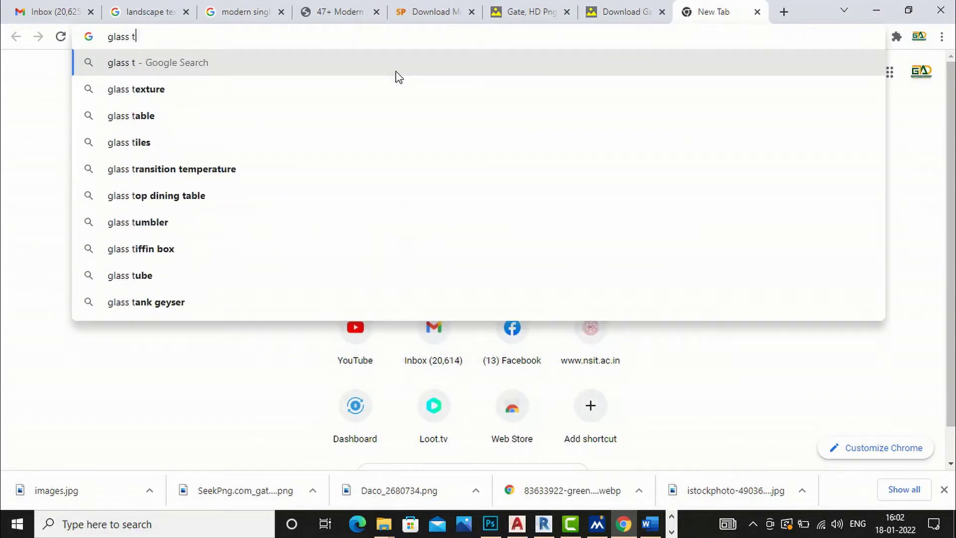
pyautogui.write('ex')
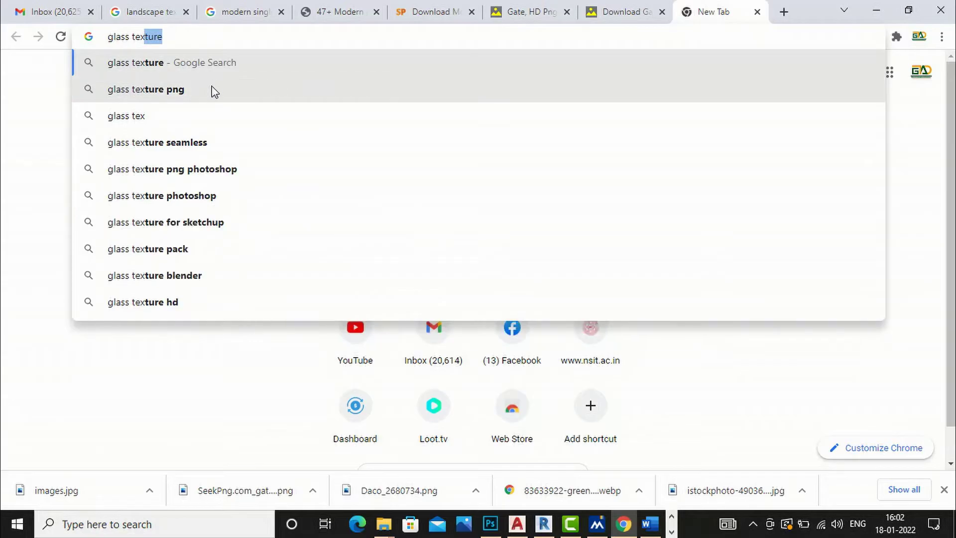
pyautogui.click(213, 90)
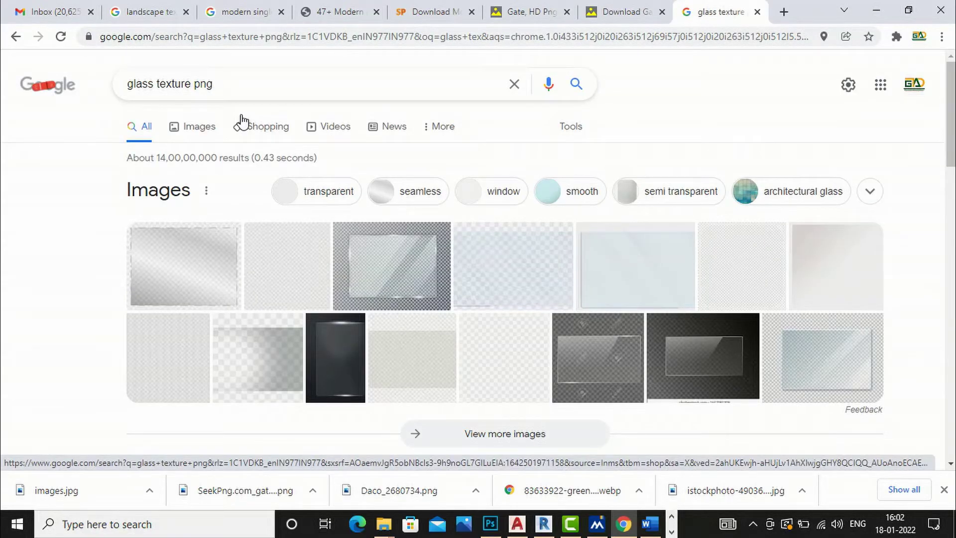
pyautogui.moveTo(228, 83); pyautogui.dragTo(197, 81)
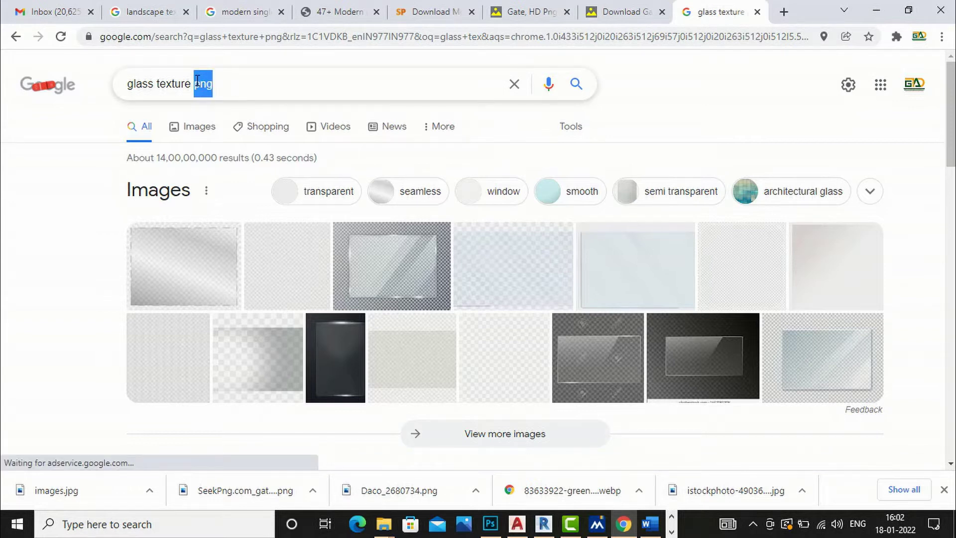
pyautogui.press('BackSpace')
pyautogui.press('Return')
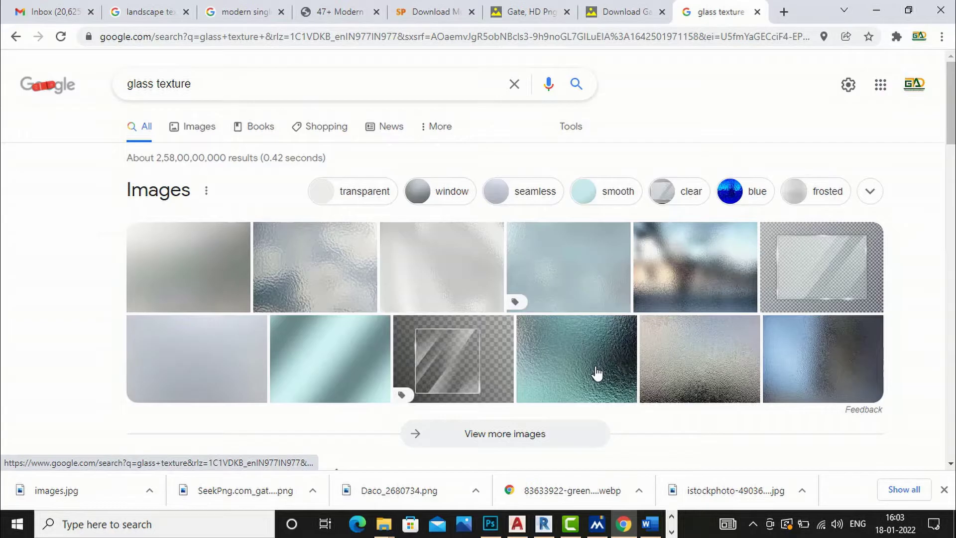
pyautogui.click(195, 138)
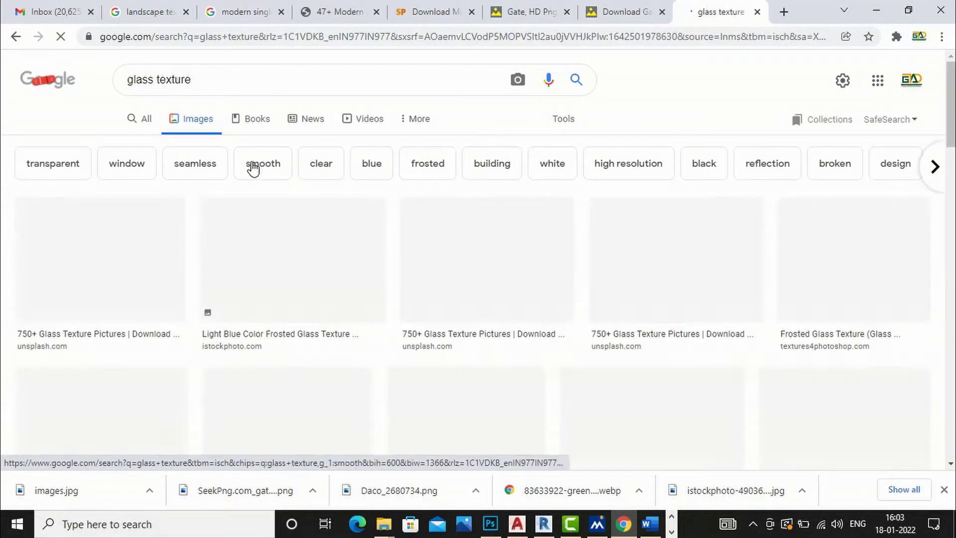
# Save the smooth pale blue glass texture image into the material texture folder.
pyautogui.scroll(-3, 412, 178)
pyautogui.scroll(1, 414, 178)
pyautogui.scroll(-4, 414, 178)
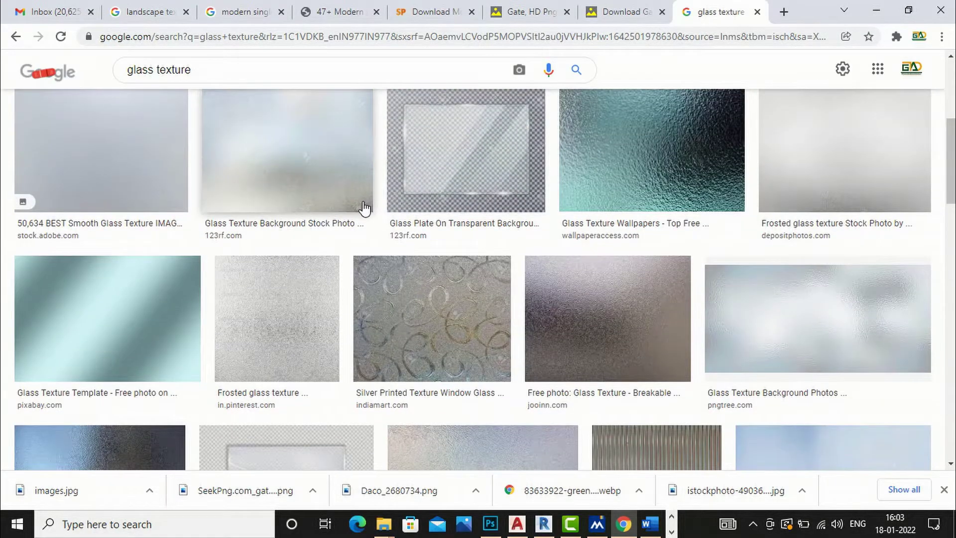
pyautogui.scroll(-3, 364, 208)
pyautogui.scroll(7, 364, 208)
pyautogui.scroll(-10, 364, 208)
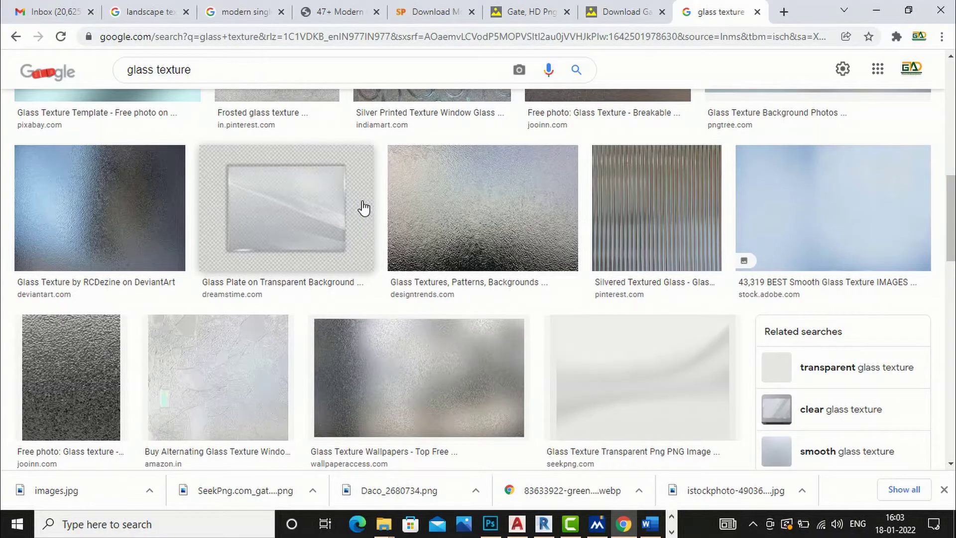
pyautogui.scroll(7, 363, 207)
pyautogui.scroll(-3, 822, 399)
pyautogui.click(836, 411)
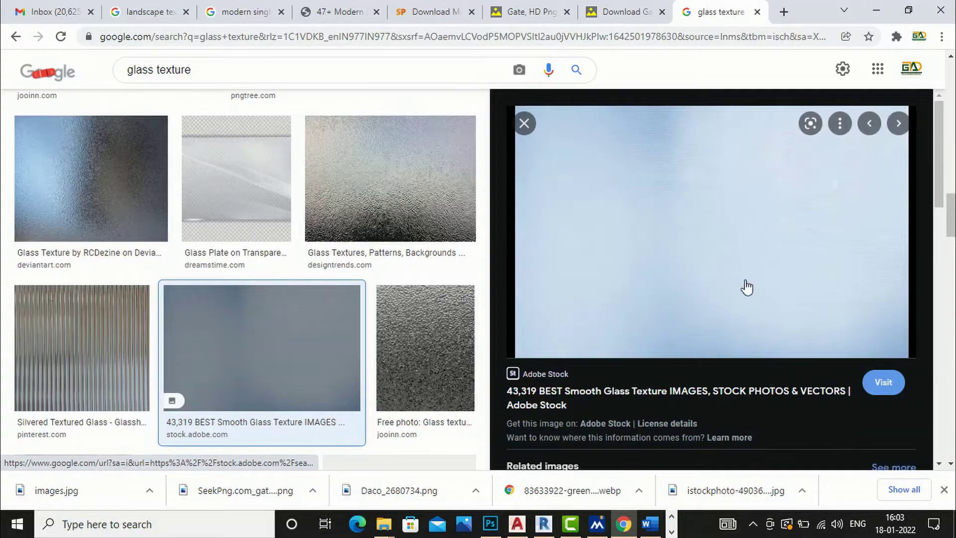
pyautogui.rightClick(665, 198)
pyautogui.click(738, 344)
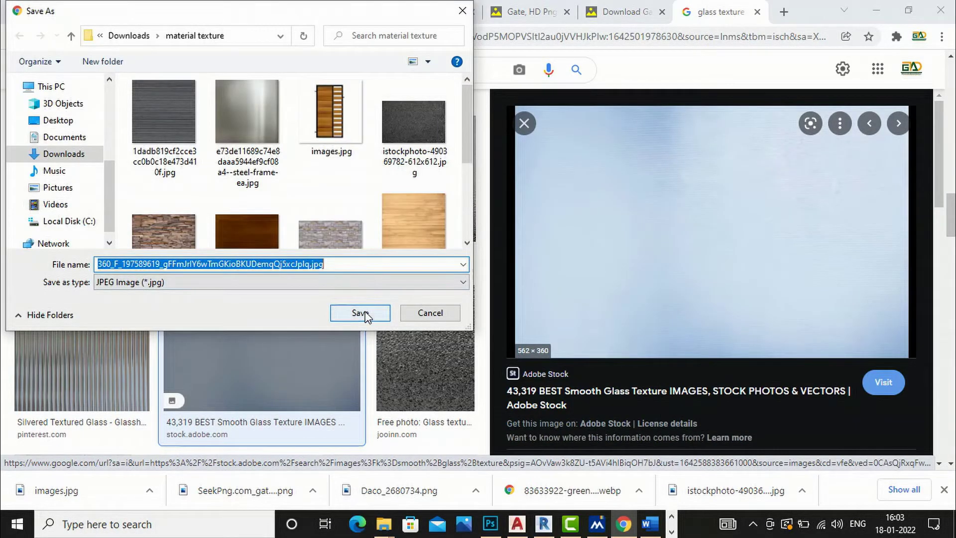
pyautogui.click(365, 311)
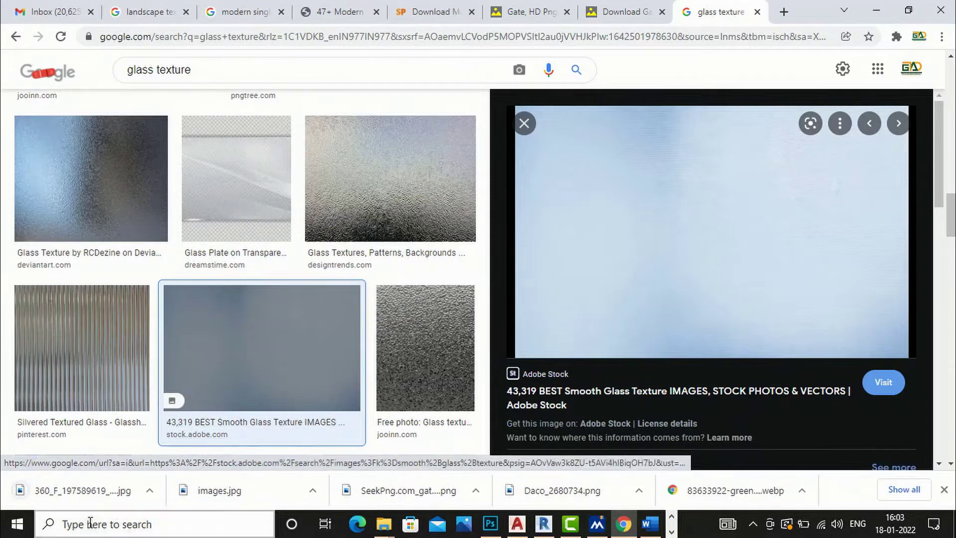
pyautogui.click(490, 523)
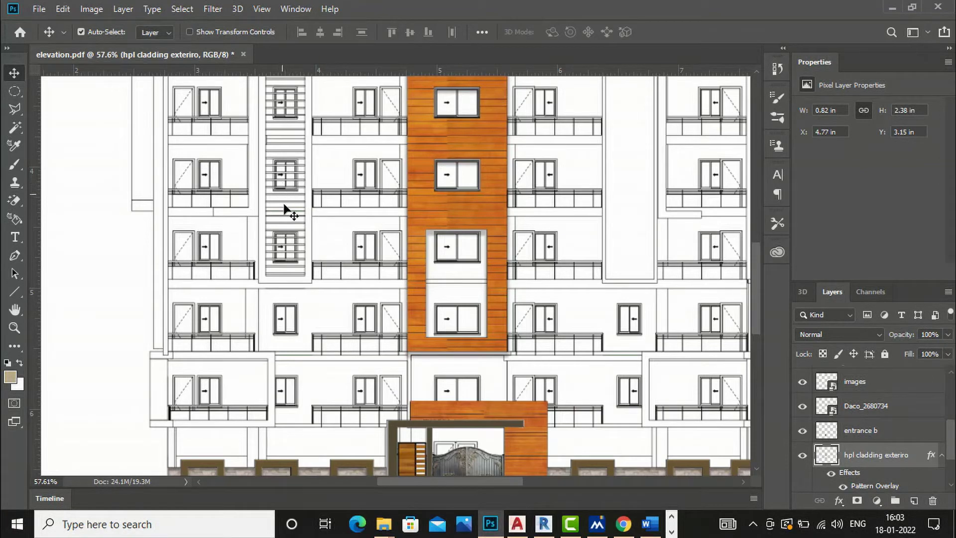
# Choose the Magic Wand and target the elevation linework layer.
pyautogui.scroll(-3, 368, 343)
pyautogui.scroll(5, 217, 140)
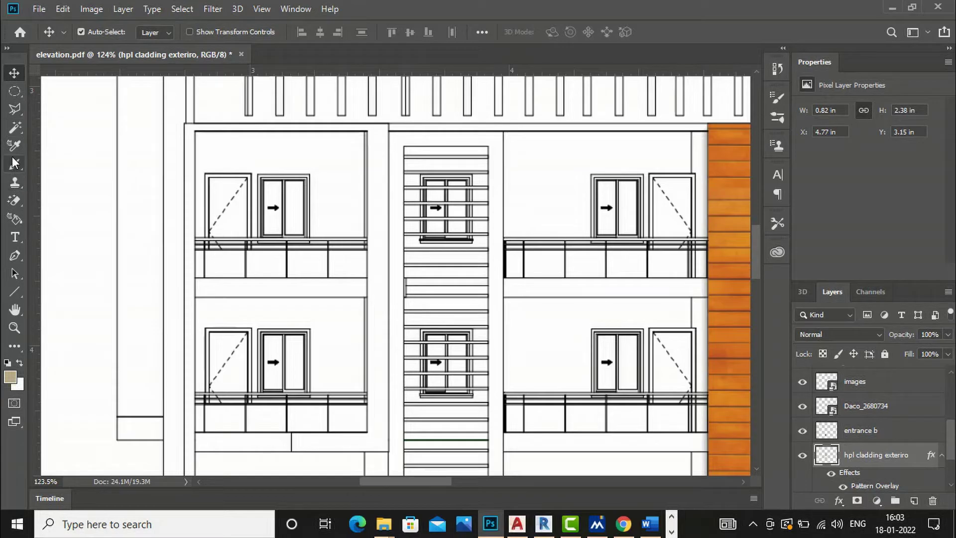
pyautogui.click(15, 129)
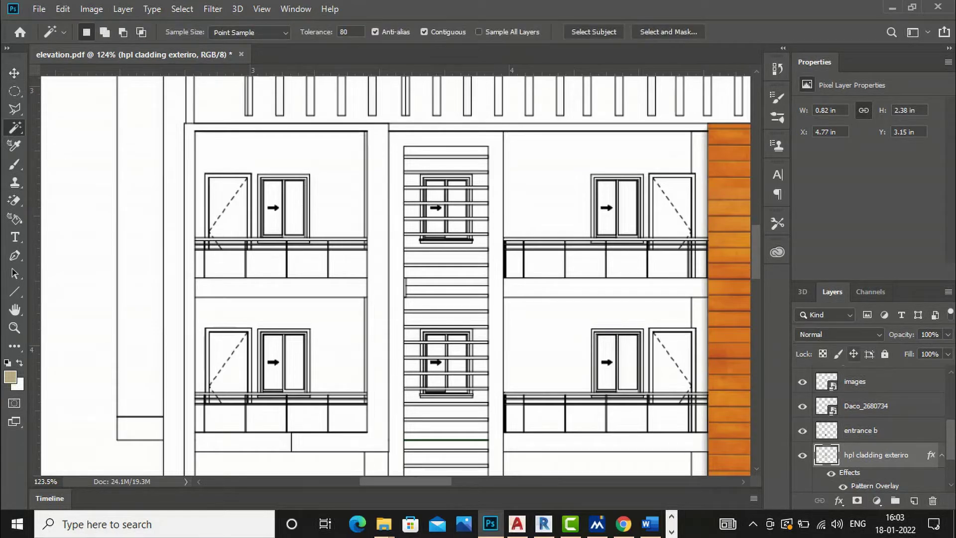
pyautogui.scroll(-2, 880, 436)
pyautogui.click(866, 460)
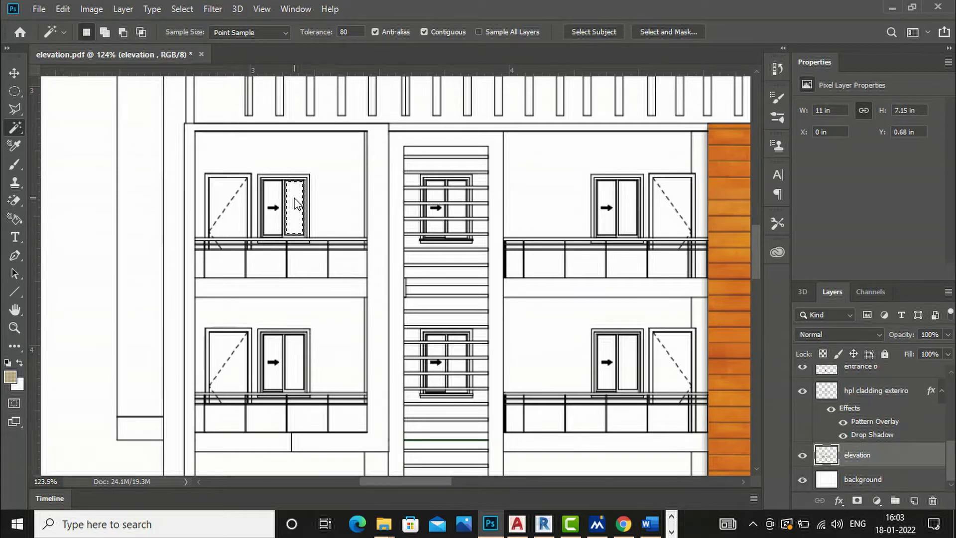
# Select the glass panes of the upper door and a lower door.
pyautogui.press('shift')
pyautogui.click(272, 196)
pyautogui.click(273, 351)
pyautogui.click(288, 351)
pyautogui.click(294, 208)
pyautogui.press('alt')
pyautogui.scroll(-3, 294, 234)
pyautogui.scroll(-1, 299, 214)
pyautogui.scroll(3, 309, 267)
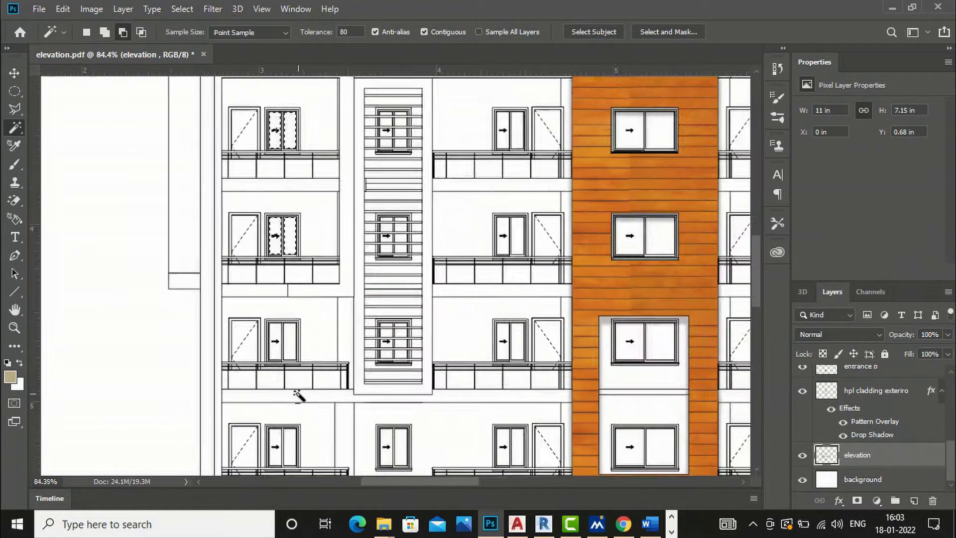
pyautogui.keyDown('shift'); pyautogui.click(270, 329); pyautogui.keyUp('shift')
pyautogui.keyDown('shift'); pyautogui.click(286, 330); pyautogui.keyUp('shift')
pyautogui.press('alt')
pyautogui.scroll(-3, 335, 247)
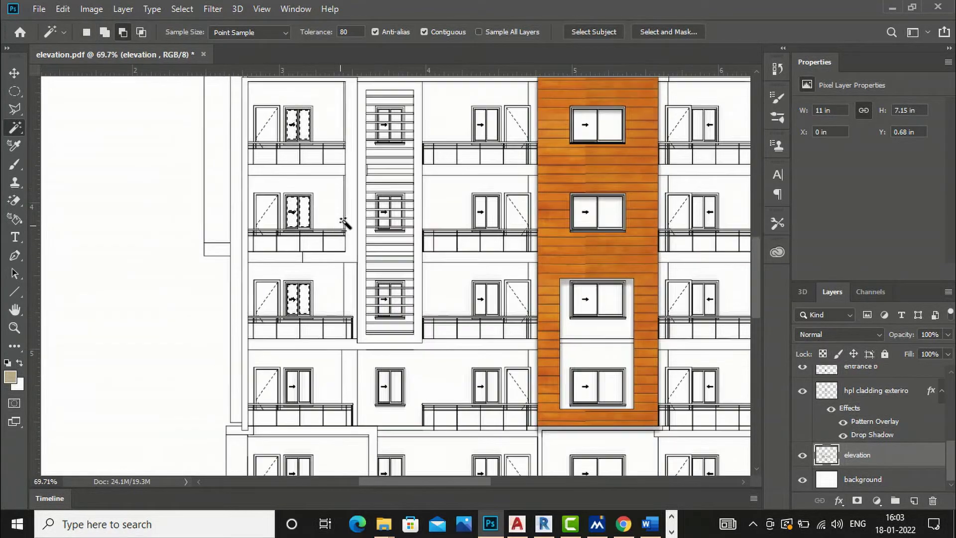
pyautogui.scroll(2, 326, 305)
pyautogui.scroll(3, 324, 374)
# Add another floor's door panes, the lower door's panes and the lower right window's glass.
pyautogui.press('shift')
pyautogui.keyDown('shift'); pyautogui.click(296, 305); pyautogui.keyUp('shift')
pyautogui.keyDown('shift'); pyautogui.click(314, 314); pyautogui.keyUp('shift')
pyautogui.press('alt')
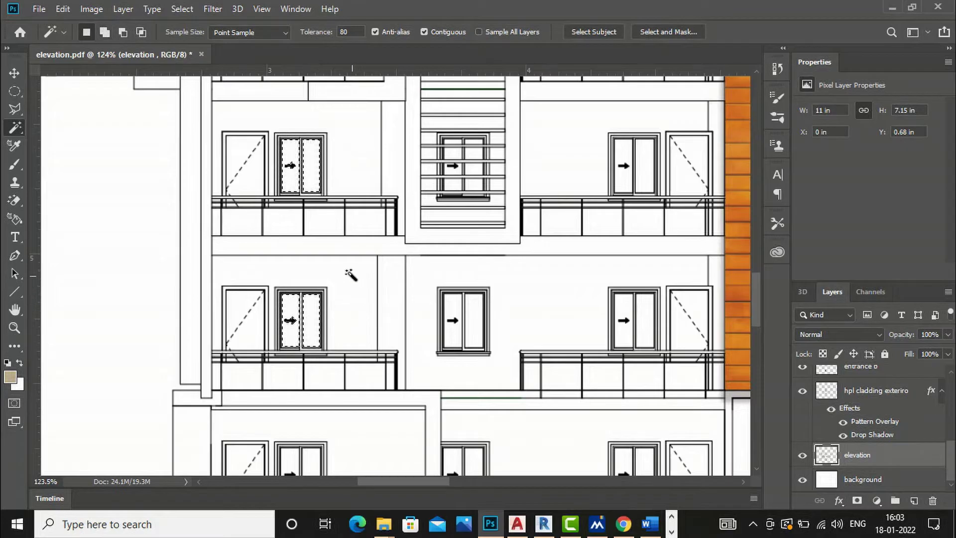
pyautogui.scroll(-3, 348, 274)
pyautogui.scroll(4, 340, 324)
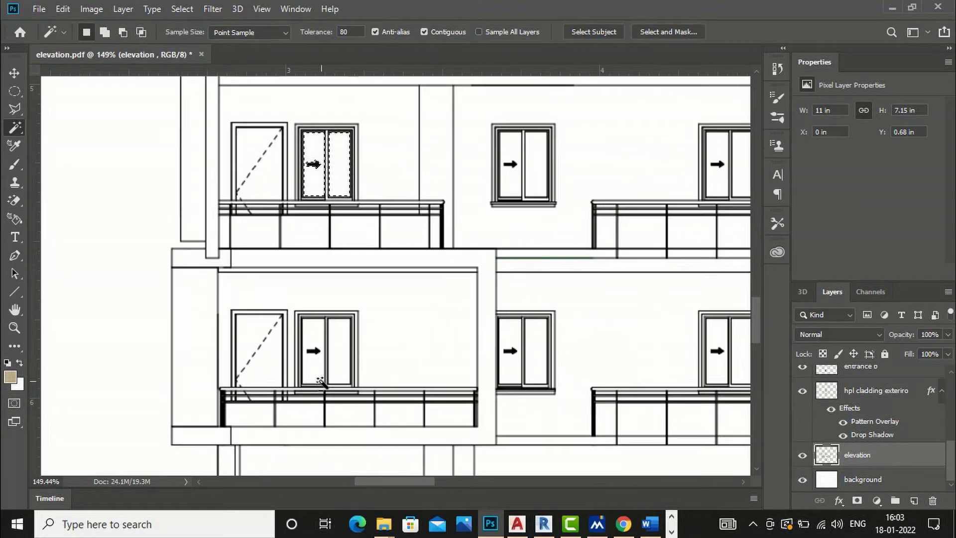
pyautogui.press('shift')
pyautogui.keyDown('shift'); pyautogui.click(313, 339); pyautogui.keyUp('shift')
pyautogui.keyDown('shift'); pyautogui.click(345, 337); pyautogui.keyUp('shift')
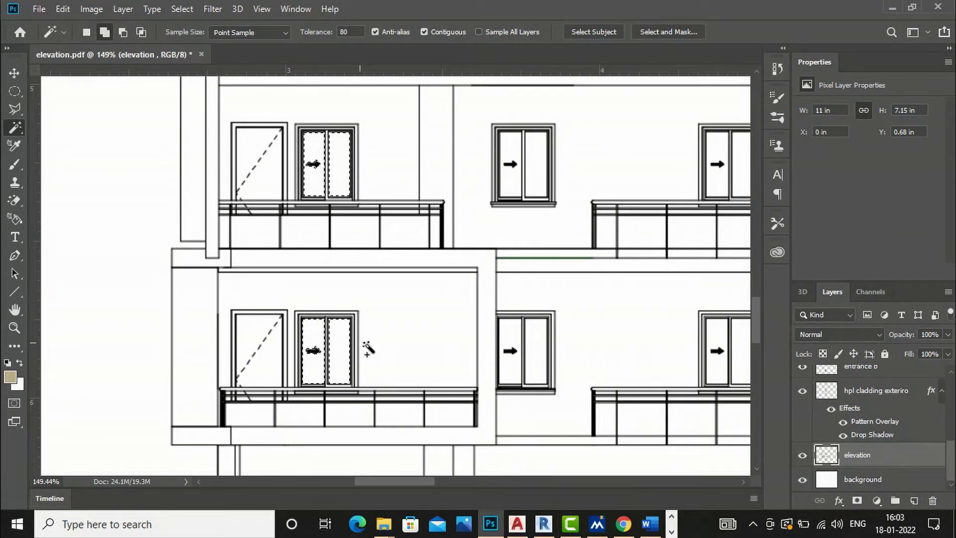
pyautogui.keyDown('shift'); pyautogui.click(514, 337); pyautogui.keyUp('shift')
pyautogui.keyDown('shift'); pyautogui.click(538, 343); pyautogui.keyUp('shift')
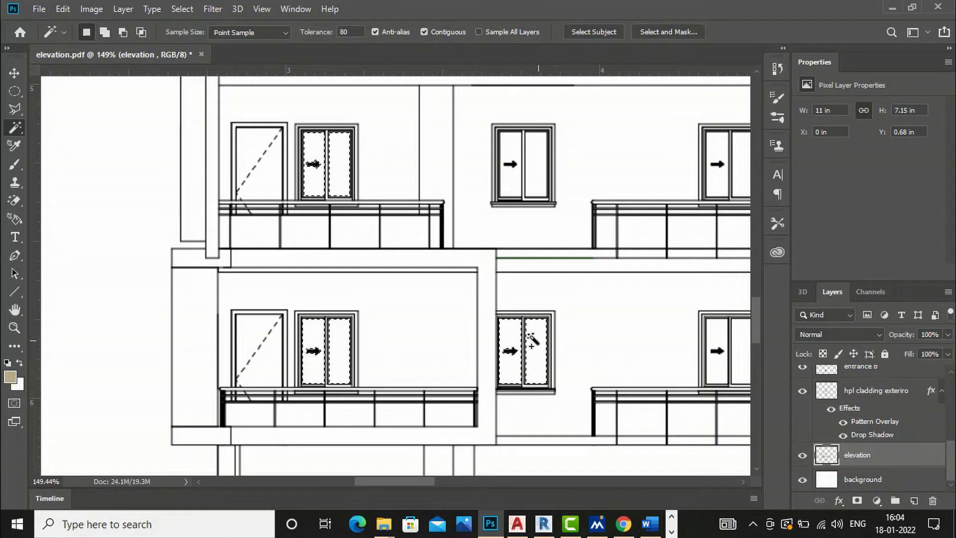
pyautogui.press('alt')
pyautogui.scroll(-2, 367, 380)
pyautogui.scroll(-2, 383, 398)
pyautogui.scroll(4, 440, 278)
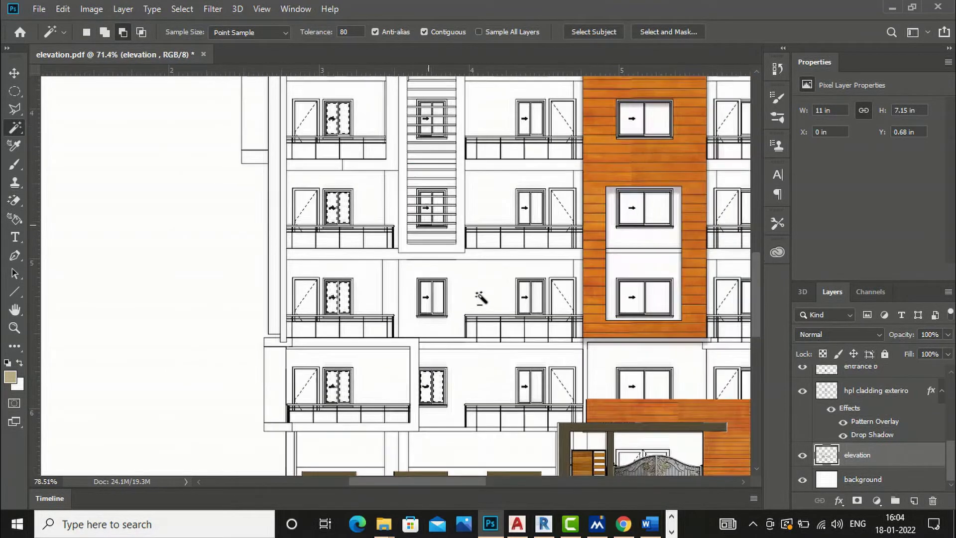
# Add the centre window's and the middle-right lower window's glass panes.
pyautogui.keyDown('shift'); pyautogui.click(415, 299); pyautogui.keyUp('shift')
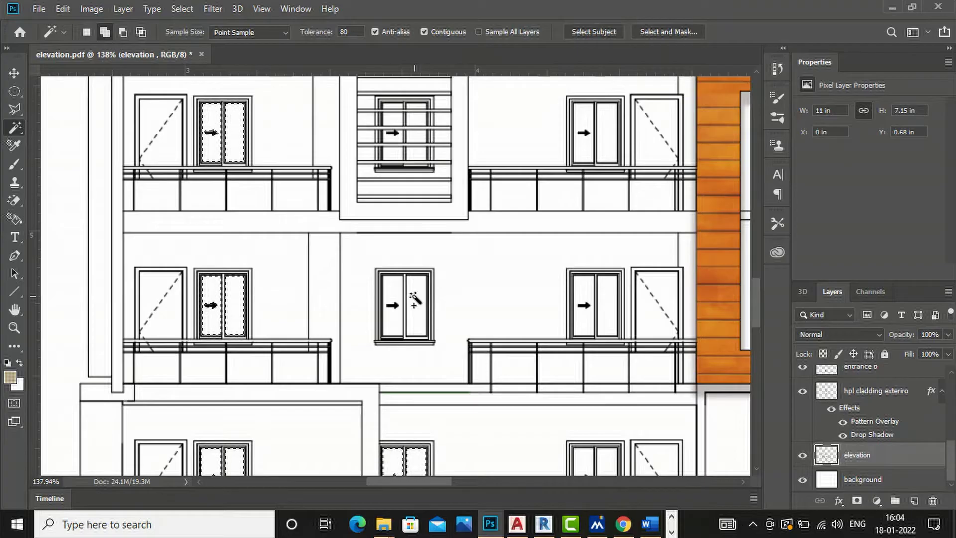
pyautogui.keyDown('shift'); pyautogui.click(395, 288); pyautogui.keyUp('shift')
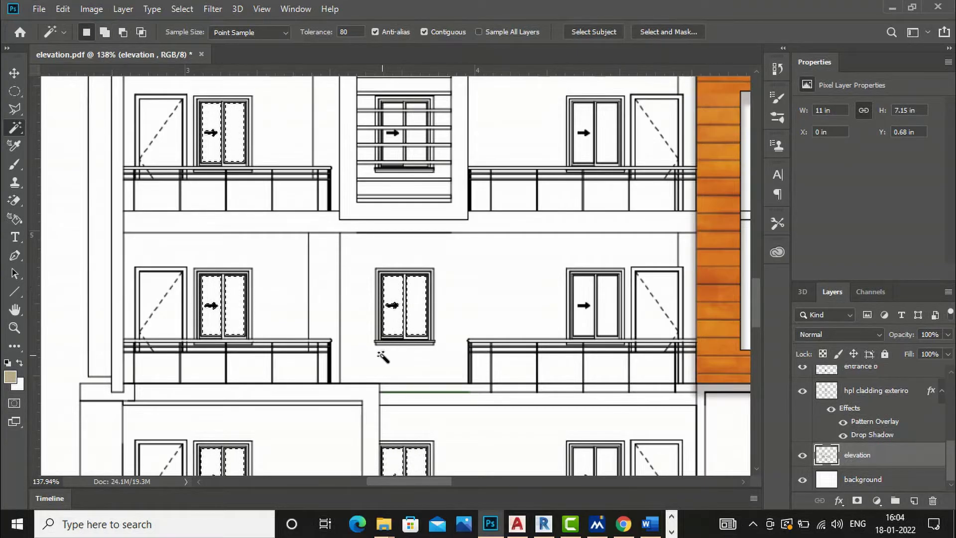
pyautogui.scroll(-3, 364, 358)
pyautogui.scroll(3, 441, 342)
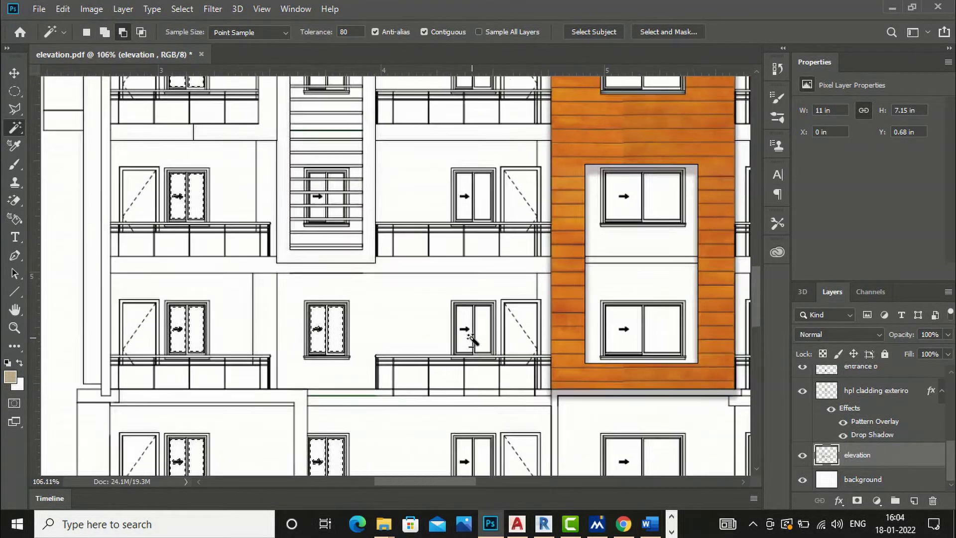
pyautogui.keyDown('shift'); pyautogui.click(455, 312); pyautogui.keyUp('shift')
pyautogui.keyDown('shift'); pyautogui.click(490, 314); pyautogui.keyUp('shift')
pyautogui.scroll(-4, 409, 339)
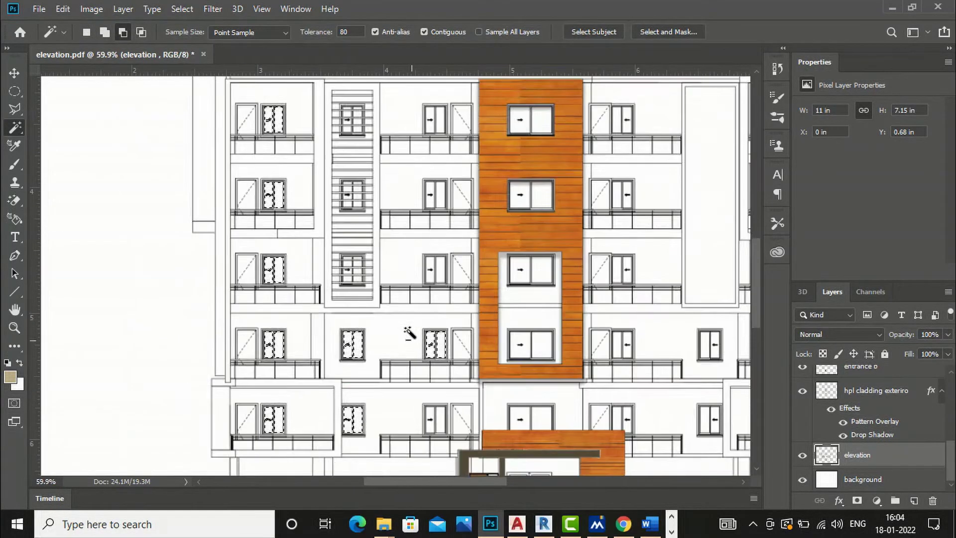
pyautogui.scroll(1, 440, 405)
pyautogui.scroll(3, 431, 394)
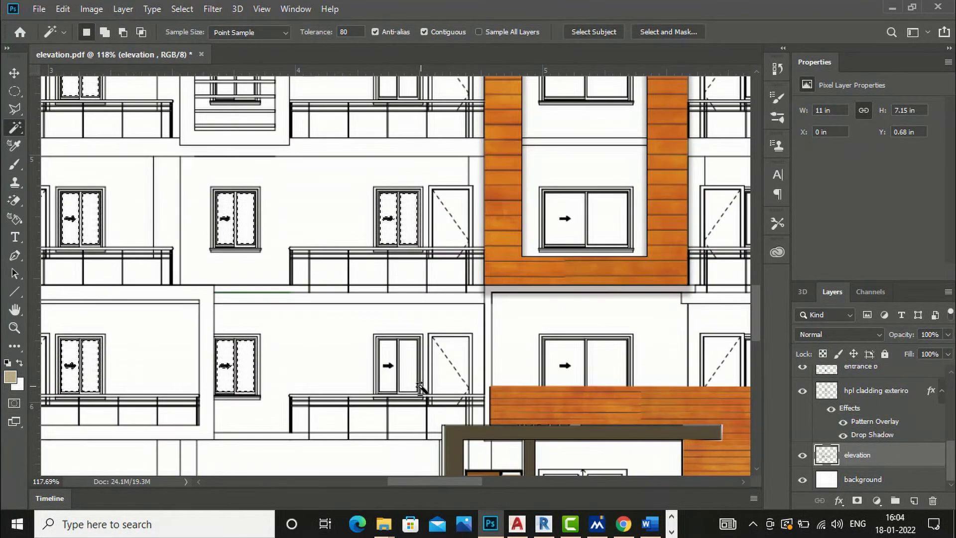
# Add the lower-middle and middle windows' glass panes to the selection.
pyautogui.keyDown('shift'); pyautogui.click(387, 368); pyautogui.keyUp('shift')
pyautogui.keyDown('shift'); pyautogui.click(409, 371); pyautogui.keyUp('shift')
pyautogui.scroll(-4, 413, 371)
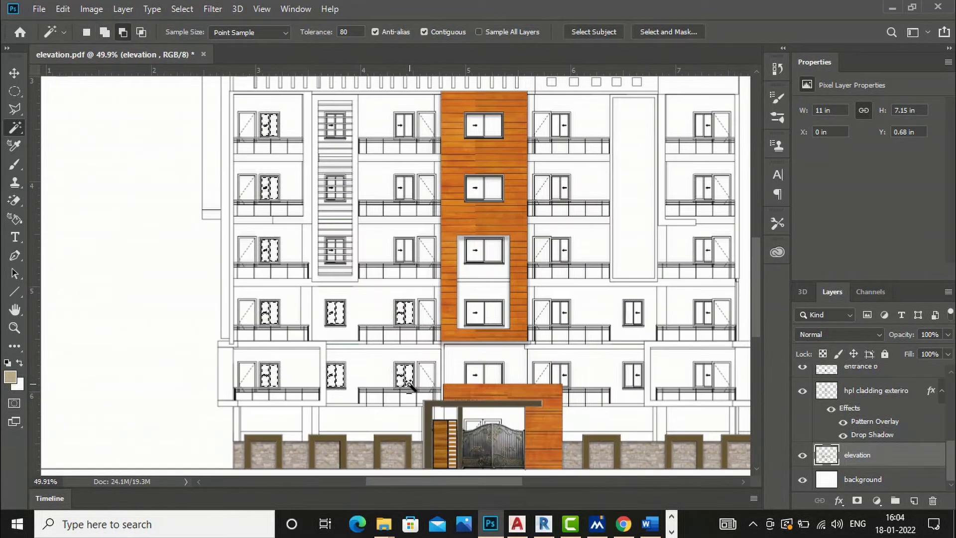
pyautogui.scroll(2, 405, 232)
pyautogui.scroll(2, 406, 231)
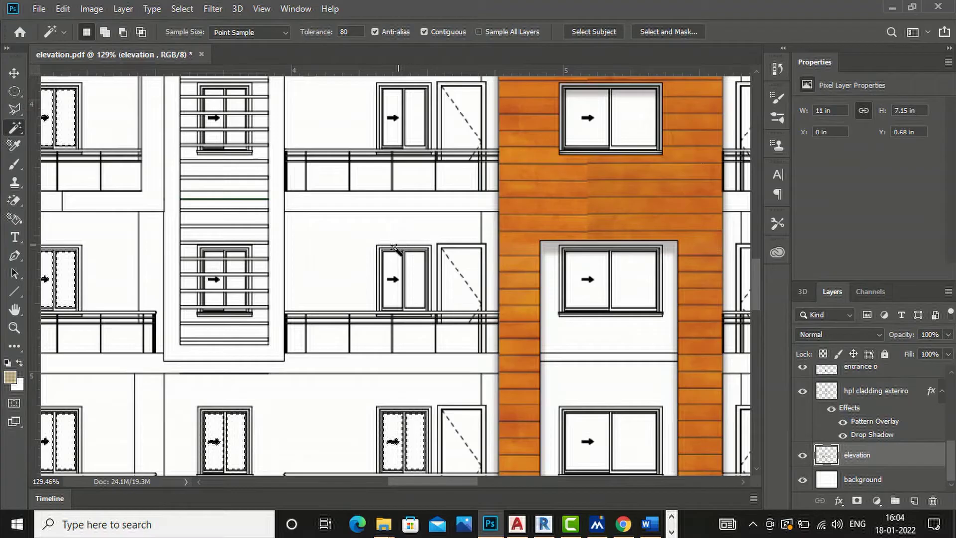
pyautogui.keyDown('shift'); pyautogui.click(393, 279); pyautogui.keyUp('shift')
pyautogui.keyDown('shift'); pyautogui.click(414, 278); pyautogui.keyUp('shift')
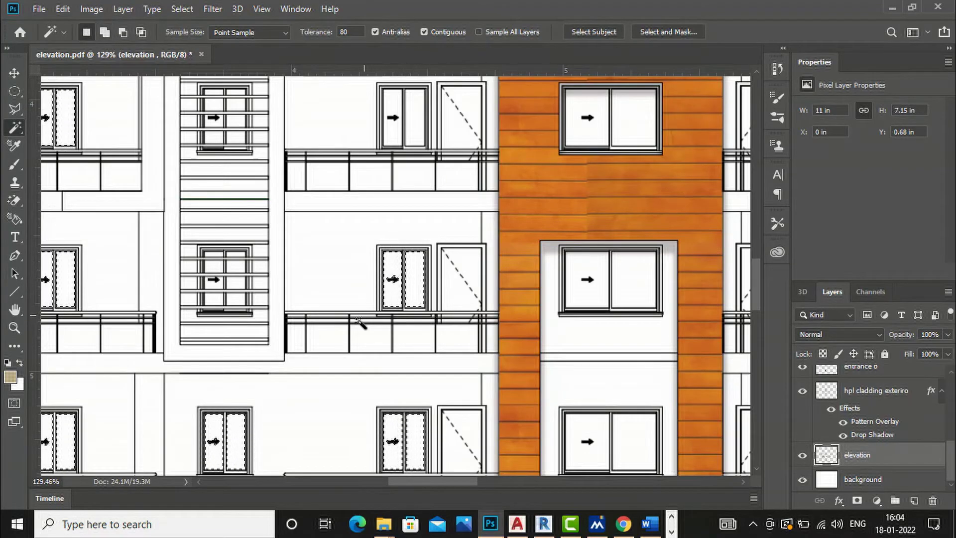
pyautogui.scroll(-4, 363, 335)
pyautogui.scroll(2, 386, 261)
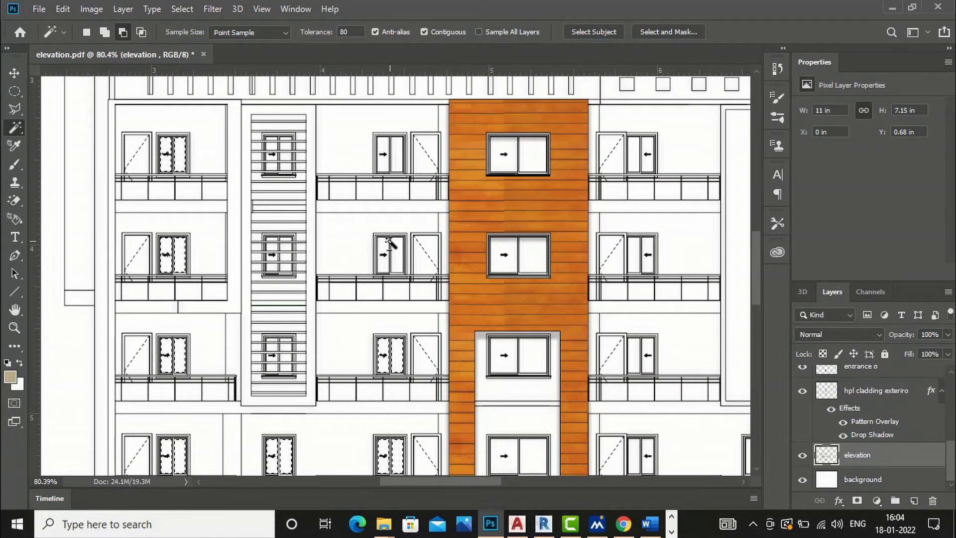
pyautogui.scroll(3, 389, 242)
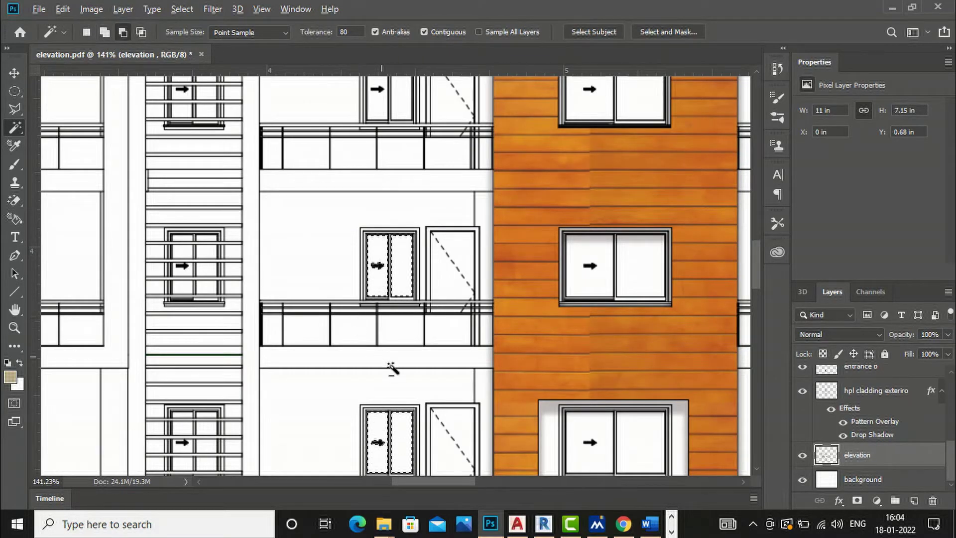
pyautogui.scroll(-3, 393, 366)
pyautogui.scroll(3, 386, 207)
pyautogui.scroll(3, 391, 238)
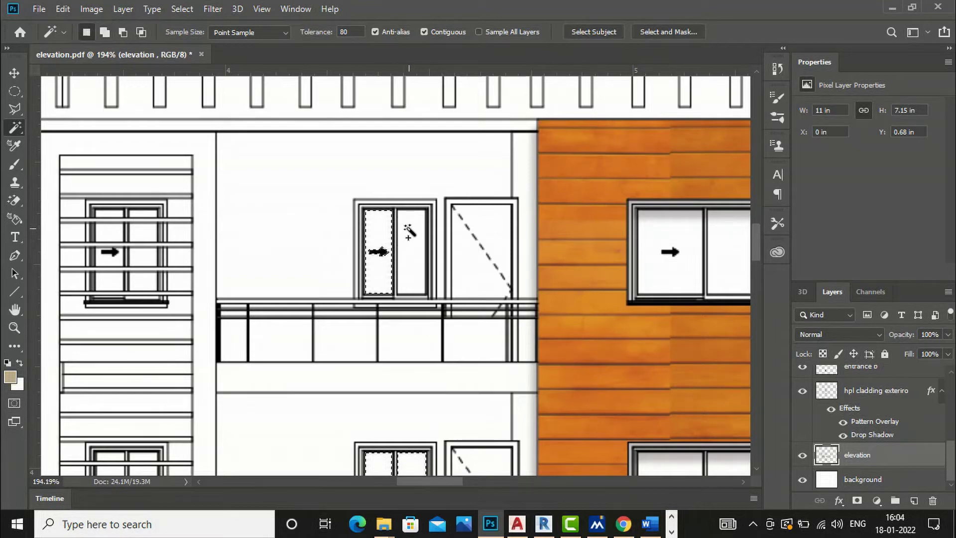
pyautogui.scroll(-4, 323, 217)
pyautogui.scroll(-3, 319, 219)
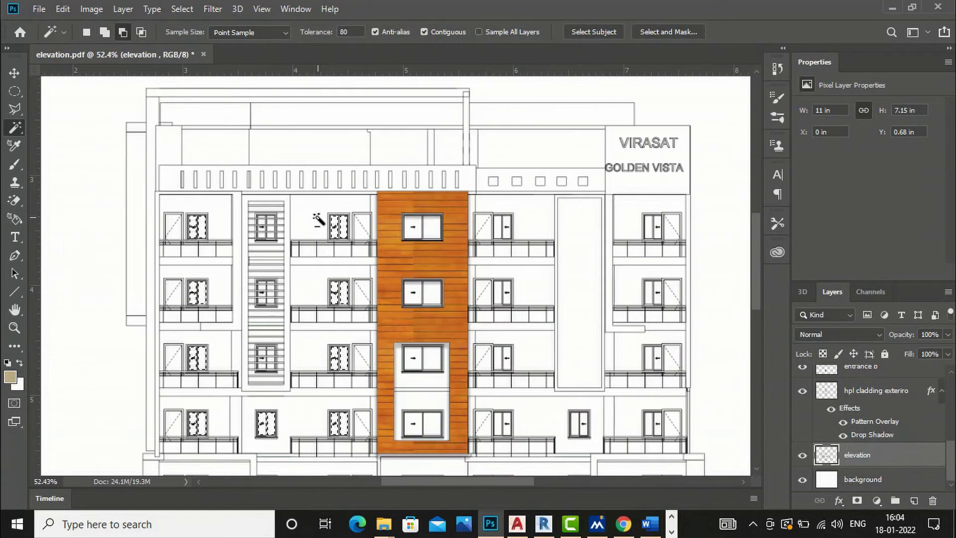
pyautogui.scroll(8, 302, 228)
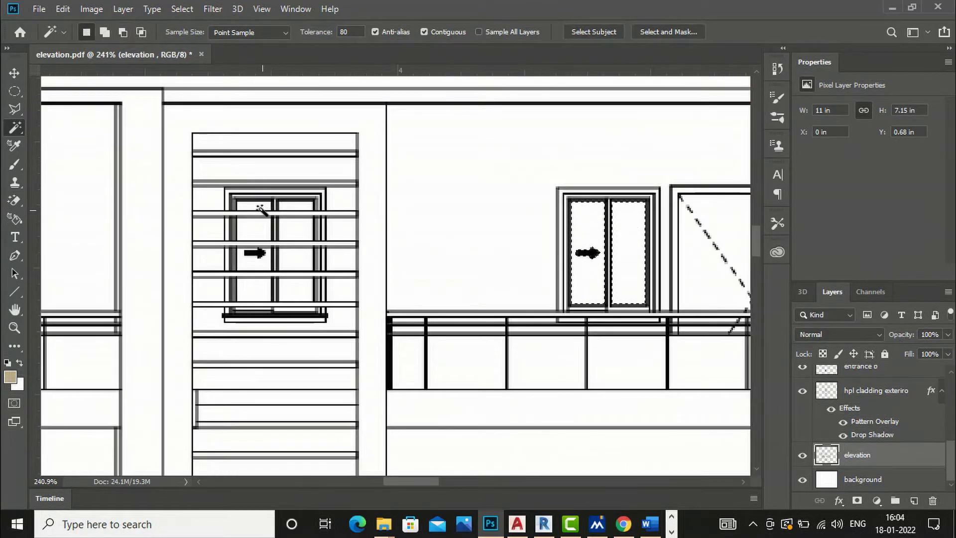
# Add all six panes of the upper stair window to the selection.
pyautogui.click(254, 214)
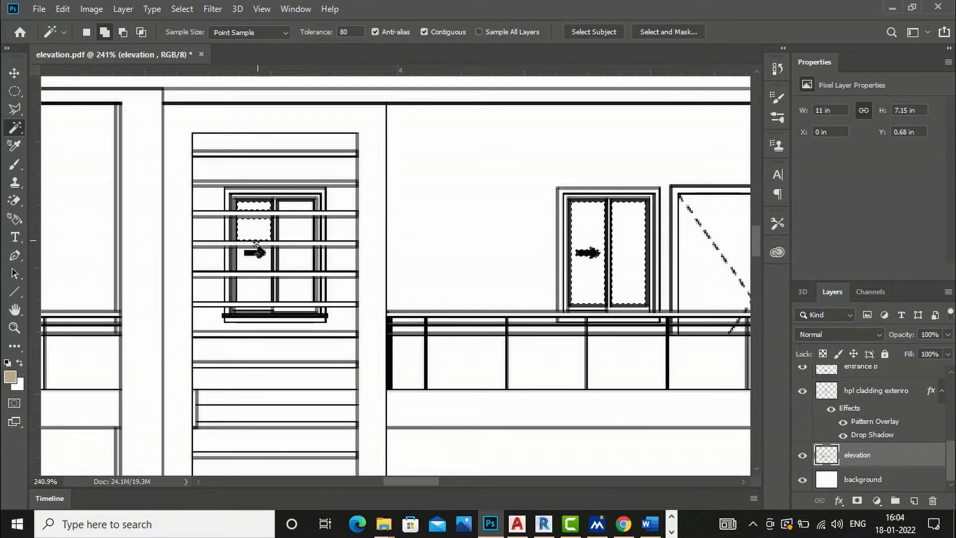
pyautogui.click(246, 264)
pyautogui.keyDown('shift'); pyautogui.click(254, 294); pyautogui.keyUp('shift')
pyautogui.keyDown('shift'); pyautogui.click(297, 292); pyautogui.keyUp('shift')
pyautogui.keyDown('shift'); pyautogui.click(299, 259); pyautogui.keyUp('shift')
pyautogui.keyDown('shift'); pyautogui.click(300, 208); pyautogui.keyUp('shift')
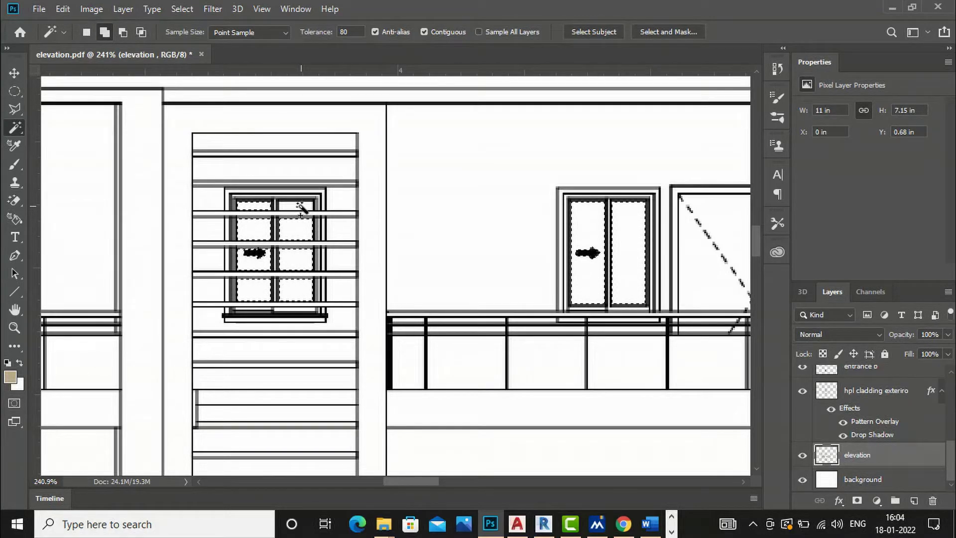
pyautogui.scroll(-5, 251, 259)
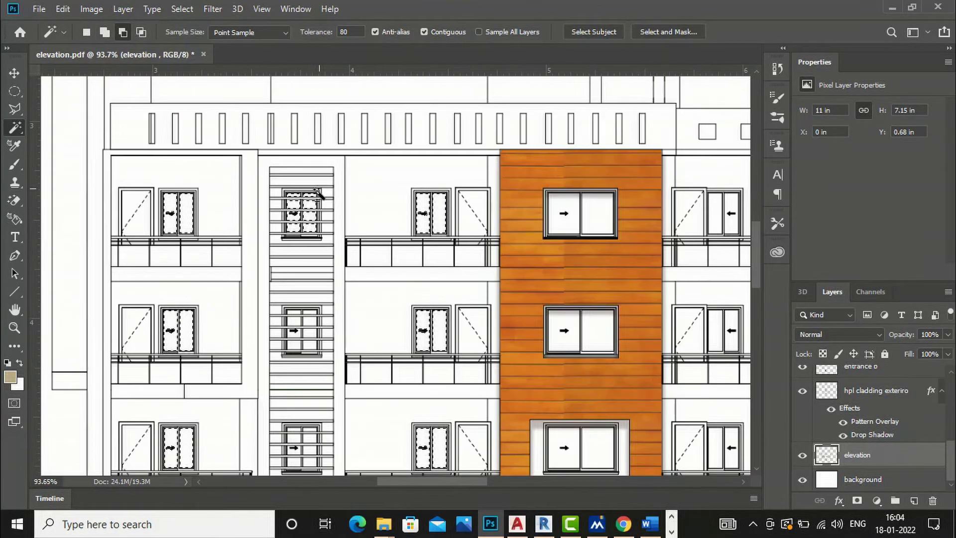
pyautogui.scroll(5, 293, 335)
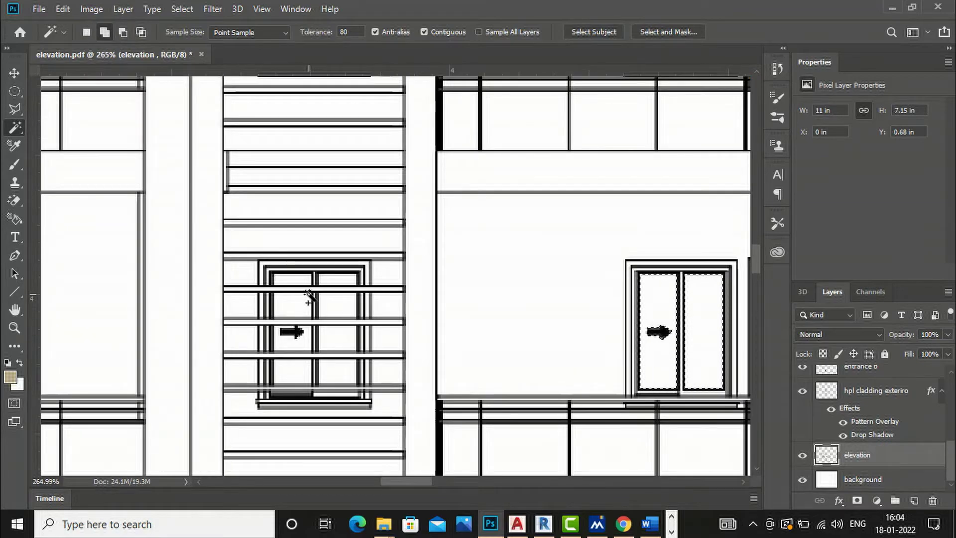
# Add the lower stair window's six panes and the thin glass strip below.
pyautogui.keyDown('shift'); pyautogui.click(286, 277); pyautogui.keyUp('shift')
pyautogui.keyDown('shift'); pyautogui.click(331, 299); pyautogui.keyUp('shift')
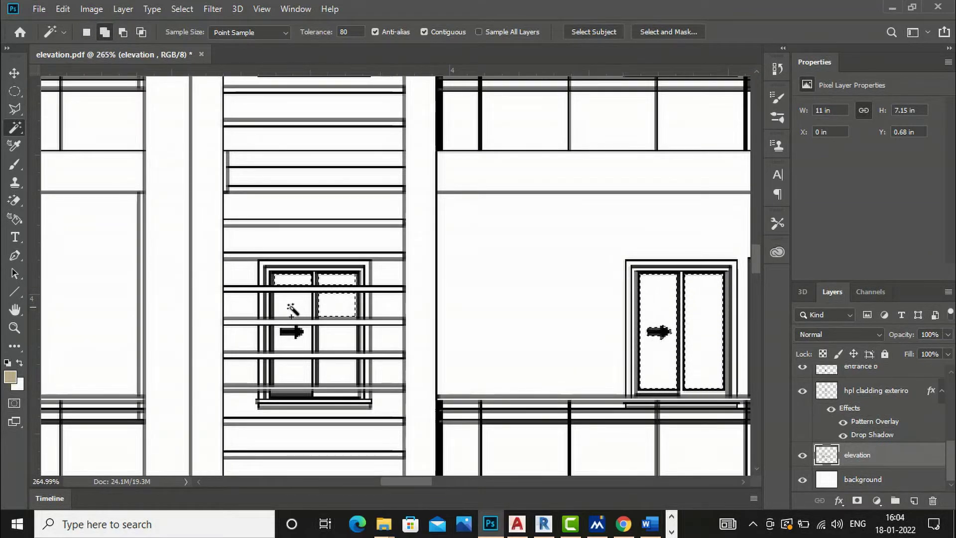
pyautogui.keyDown('shift'); pyautogui.click(287, 313); pyautogui.keyUp('shift')
pyautogui.keyDown('shift'); pyautogui.click(335, 335); pyautogui.keyUp('shift')
pyautogui.keyDown('shift'); pyautogui.click(279, 373); pyautogui.keyUp('shift')
pyautogui.keyDown('shift'); pyautogui.click(343, 376); pyautogui.keyUp('shift')
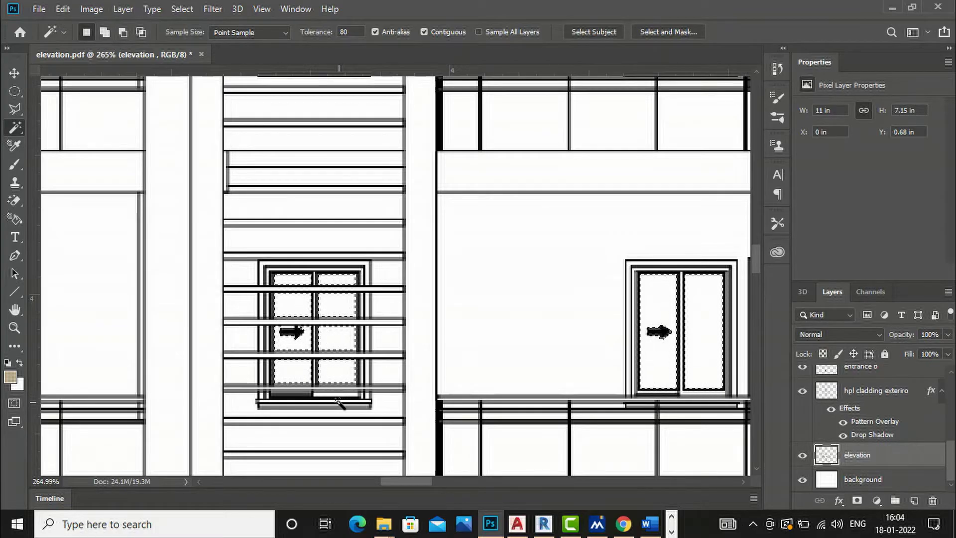
pyautogui.keyDown('alt'); pyautogui.scroll(3, 339, 406); pyautogui.keyUp('alt')
pyautogui.keyDown('alt'); pyautogui.scroll(4, 338, 413); pyautogui.keyUp('alt')
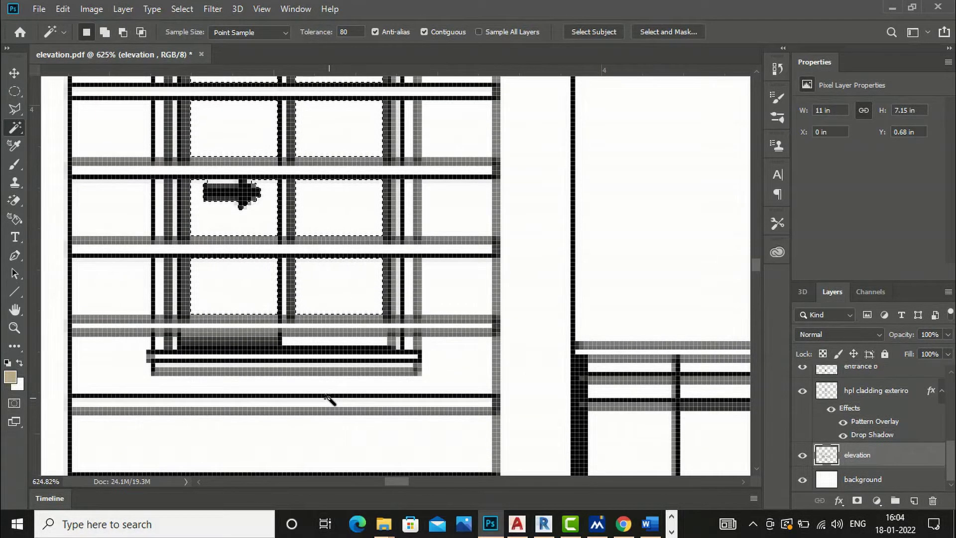
pyautogui.keyDown('shift'); pyautogui.click(298, 342); pyautogui.keyUp('shift')
pyautogui.keyDown('alt'); pyautogui.scroll(-1, 300, 342); pyautogui.keyUp('alt')
pyautogui.keyDown('alt'); pyautogui.scroll(-12, 298, 342); pyautogui.keyUp('alt')
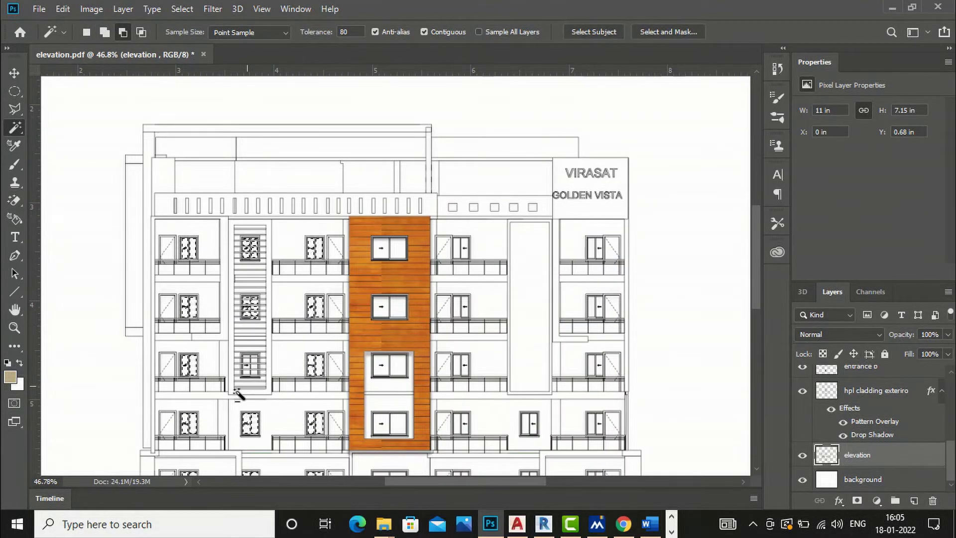
pyautogui.keyDown('alt'); pyautogui.scroll(2, 249, 427); pyautogui.keyUp('alt')
pyautogui.keyDown('alt'); pyautogui.scroll(6, 249, 427); pyautogui.keyUp('alt')
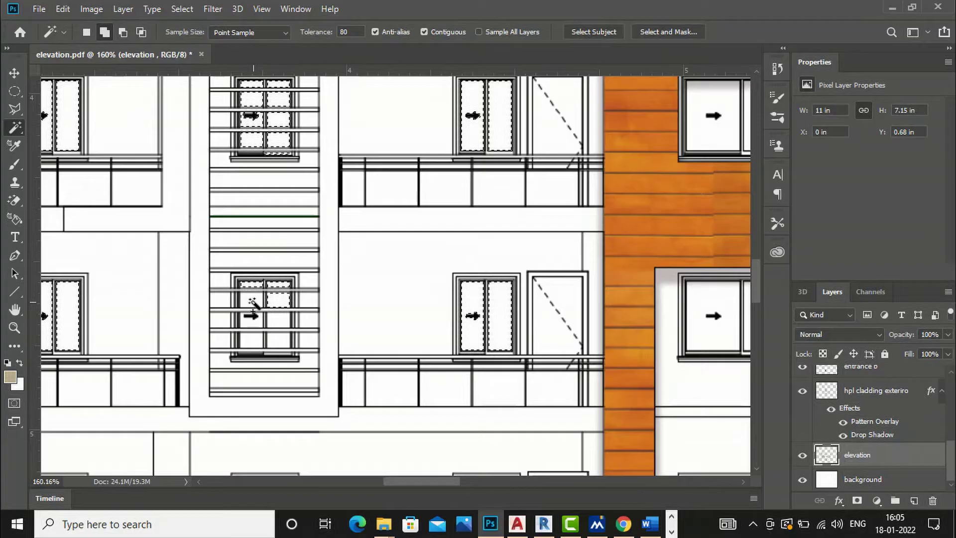
# Try adding another stair window's glass, then undo the stray stair-tread selection.
pyautogui.keyDown('shift'); pyautogui.click(251, 323); pyautogui.keyUp('shift')
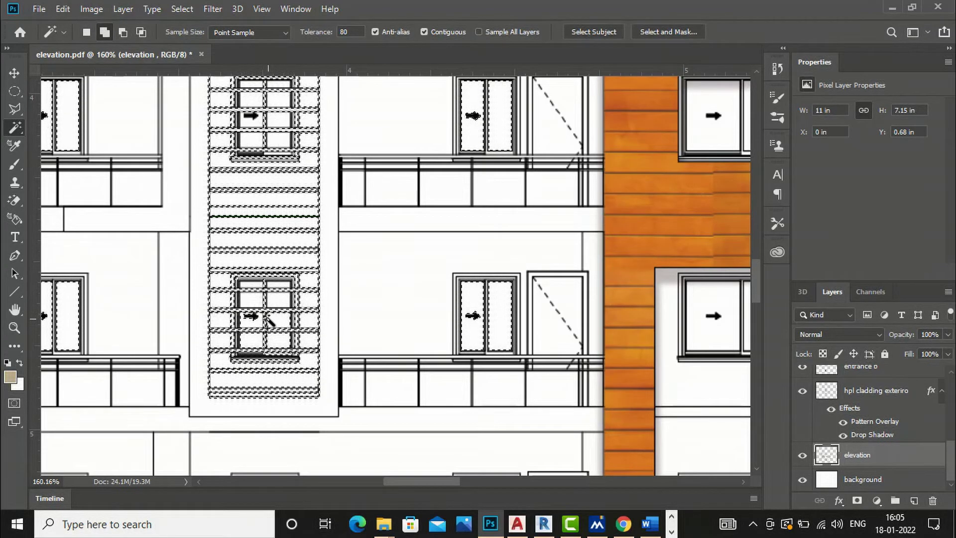
pyautogui.hotkey('ctrl', 'z')
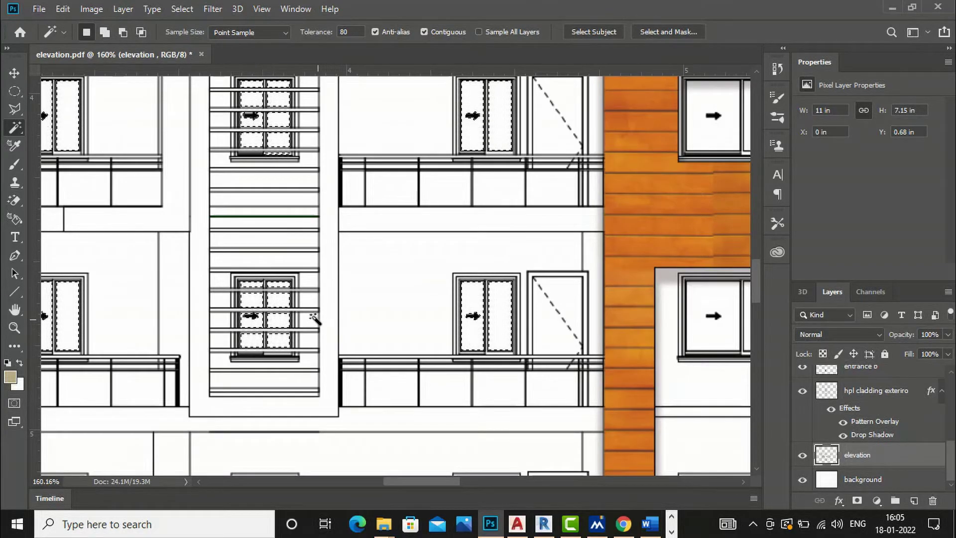
pyautogui.scroll(-5, 319, 321)
pyautogui.scroll(5, 404, 205)
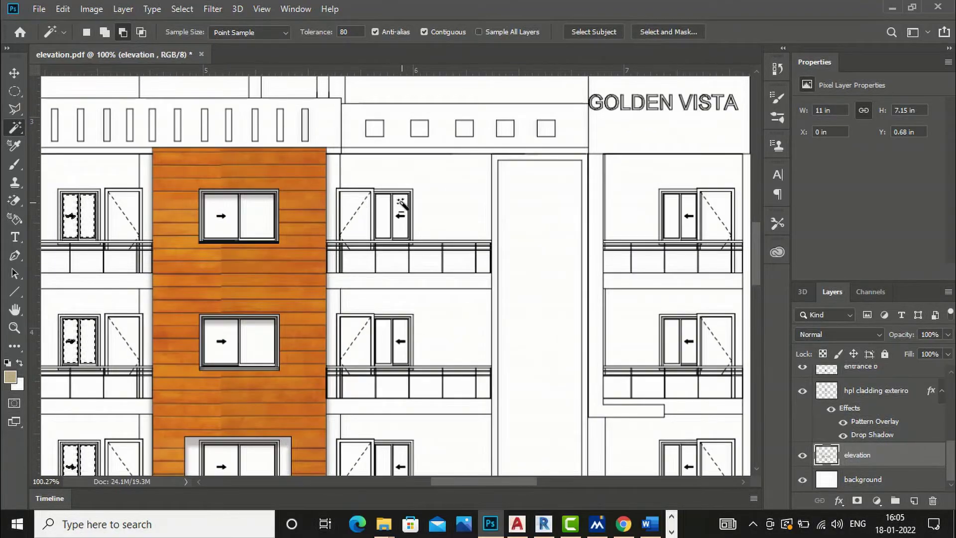
# Magic Wand-add the sliding window's right pane and the lower windows' glass panes to the selection.
pyautogui.scroll(1, 401, 204)
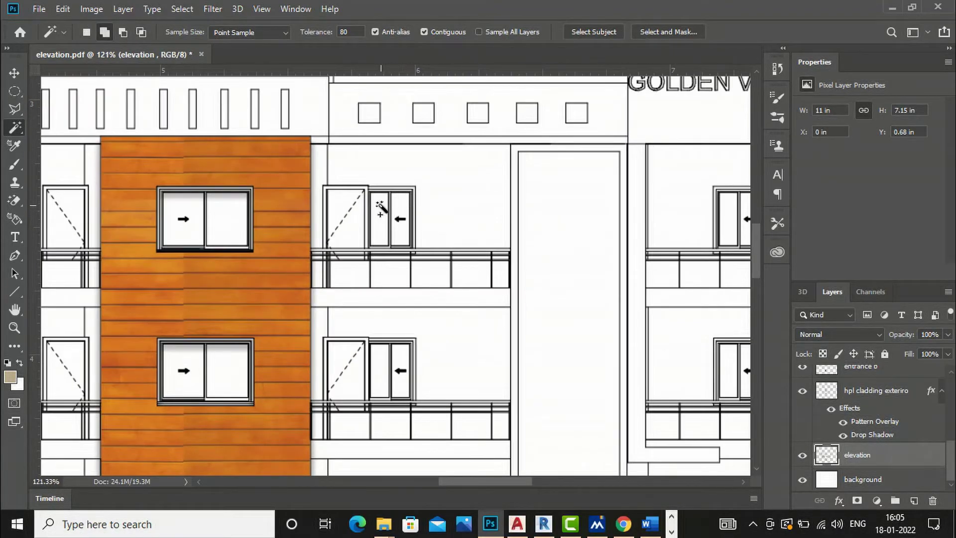
pyautogui.click(393, 200)
pyautogui.keyDown('shift'); pyautogui.click(400, 359); pyautogui.keyUp('shift')
pyautogui.keyDown('shift'); pyautogui.click(381, 363); pyautogui.keyUp('shift')
pyautogui.scroll(-5, 383, 234)
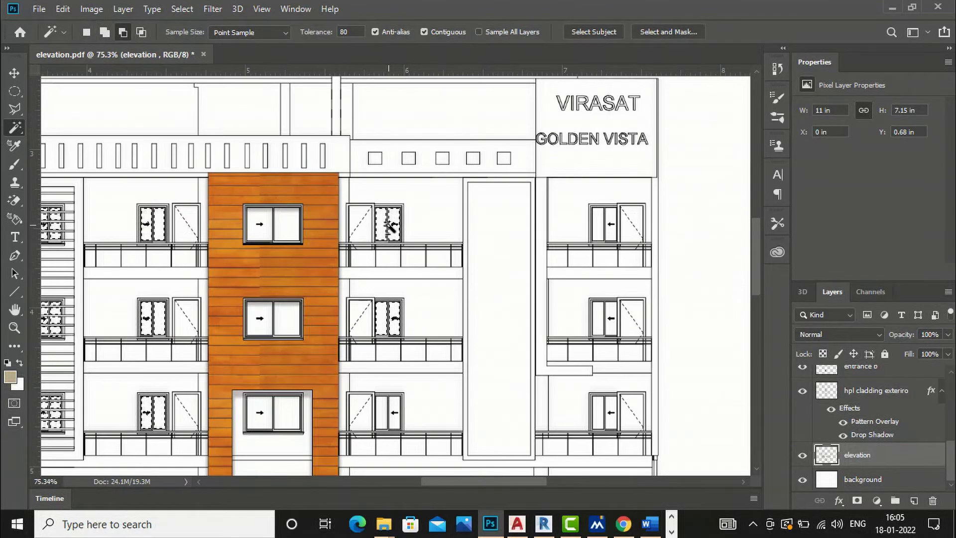
pyautogui.scroll(5, 416, 384)
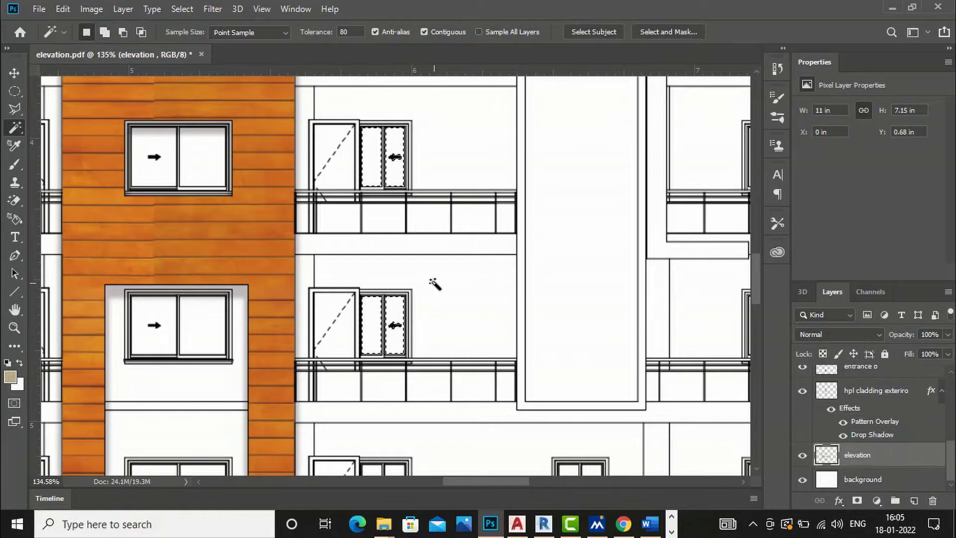
pyautogui.scroll(-4, 416, 238)
pyautogui.scroll(5, 398, 382)
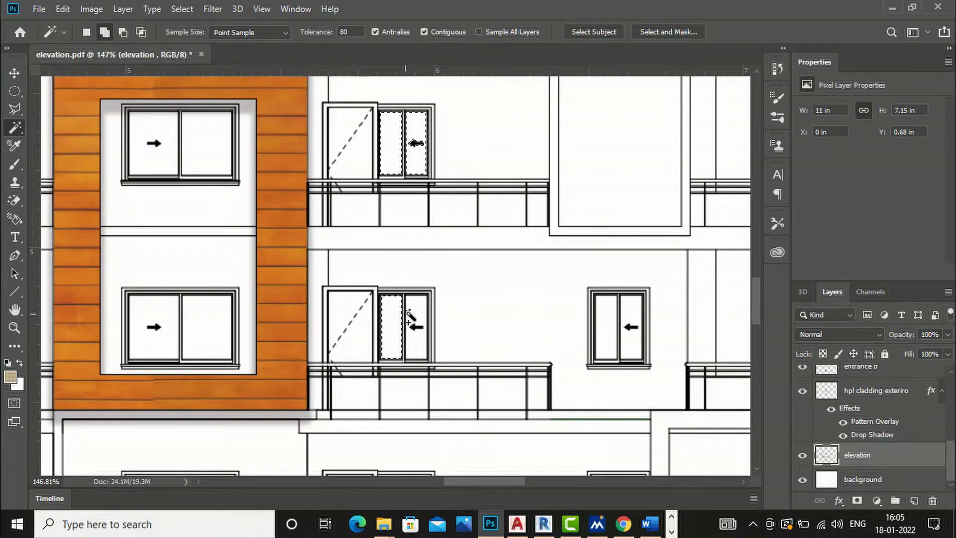
pyautogui.keyDown('shift'); pyautogui.click(412, 310); pyautogui.keyUp('shift')
pyautogui.scroll(-4, 420, 263)
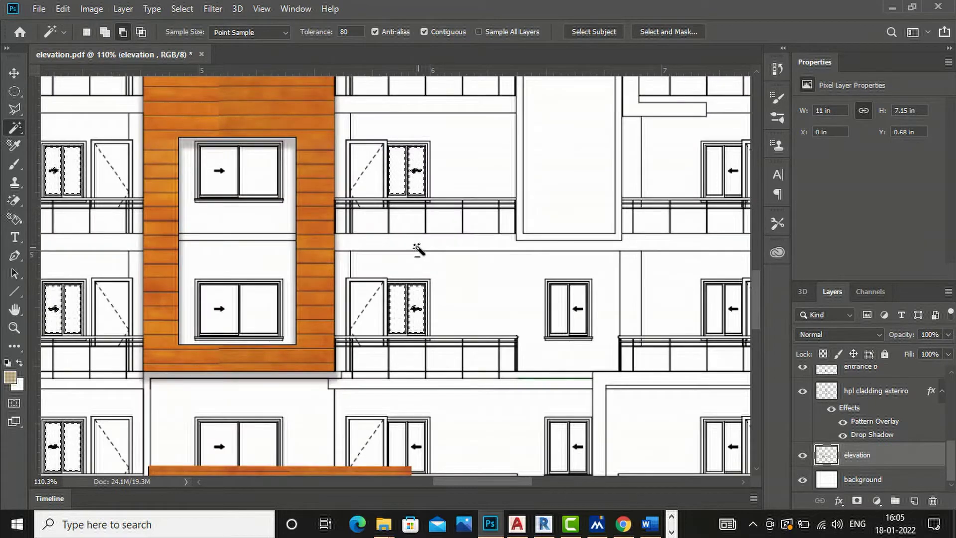
pyautogui.scroll(5, 423, 320)
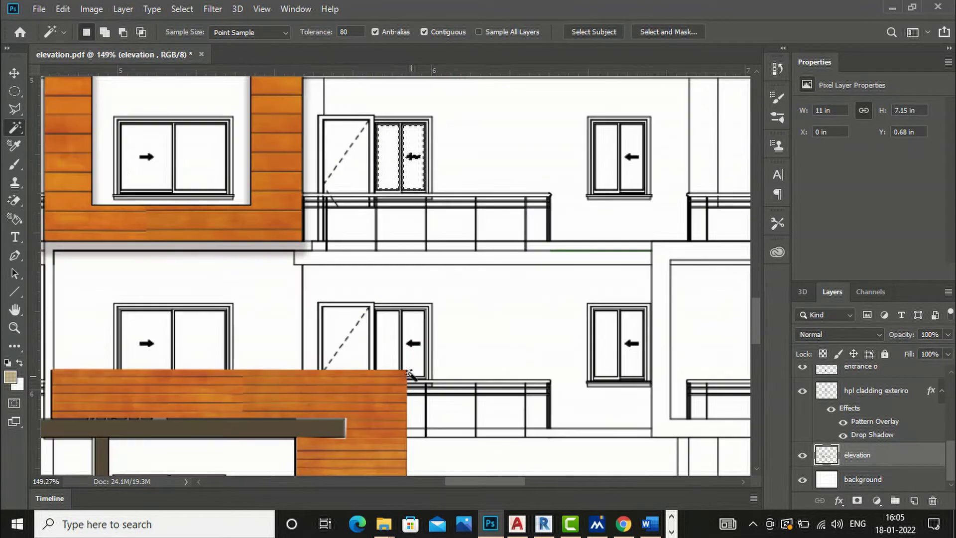
pyautogui.keyDown('shift'); pyautogui.click(409, 333); pyautogui.keyUp('shift')
# Add the lower-right, middle and right-hand windows' glass panes to the selection.
pyautogui.keyDown('shift'); pyautogui.click(605, 344); pyautogui.keyUp('shift')
pyautogui.keyDown('shift'); pyautogui.click(632, 335); pyautogui.keyUp('shift')
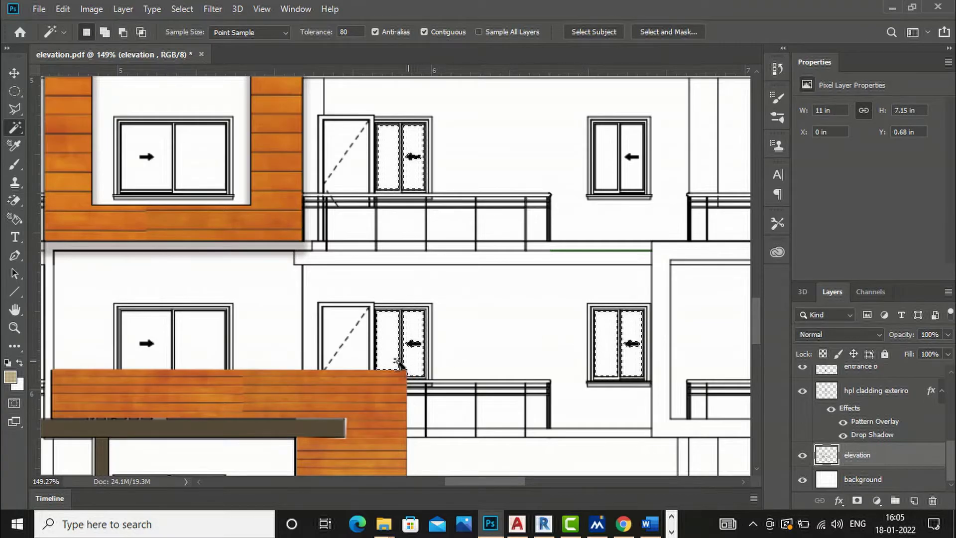
pyautogui.scroll(-6, 398, 362)
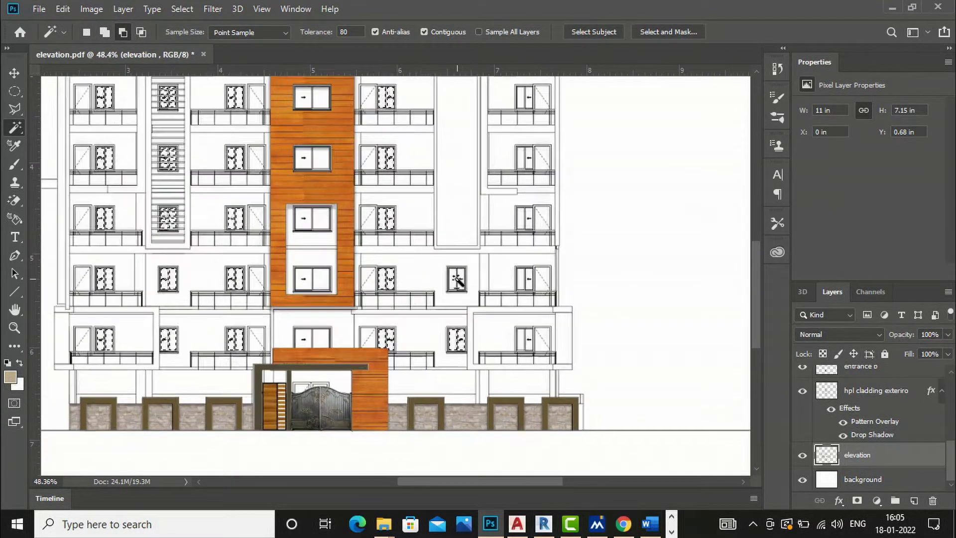
pyautogui.scroll(5, 457, 281)
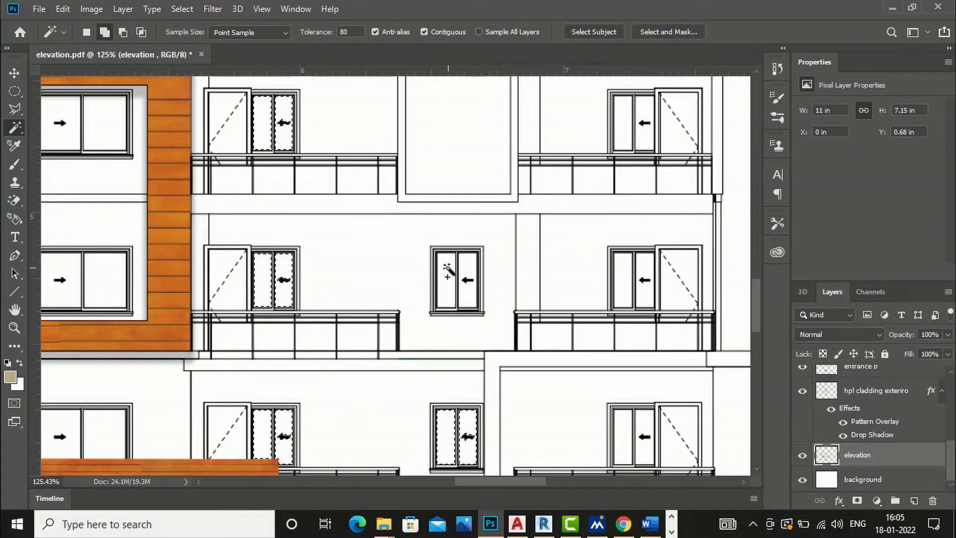
pyautogui.click(447, 271)
pyautogui.click(470, 294)
pyautogui.click(623, 269)
pyautogui.keyDown('shift'); pyautogui.click(642, 275); pyautogui.keyUp('shift')
pyautogui.keyDown('shift'); pyautogui.click(624, 433); pyautogui.keyUp('shift')
pyautogui.keyDown('shift'); pyautogui.click(645, 429); pyautogui.keyUp('shift')
# Add the remaining sliding window panes and the upper window's left panes to the selection.
pyautogui.scroll(-3, 459, 379)
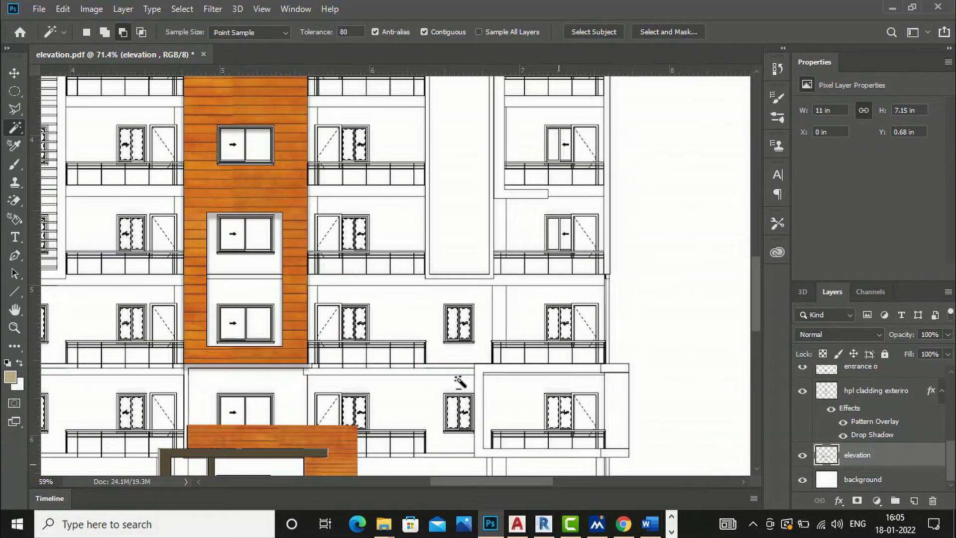
pyautogui.scroll(2, 529, 277)
pyautogui.scroll(2, 532, 269)
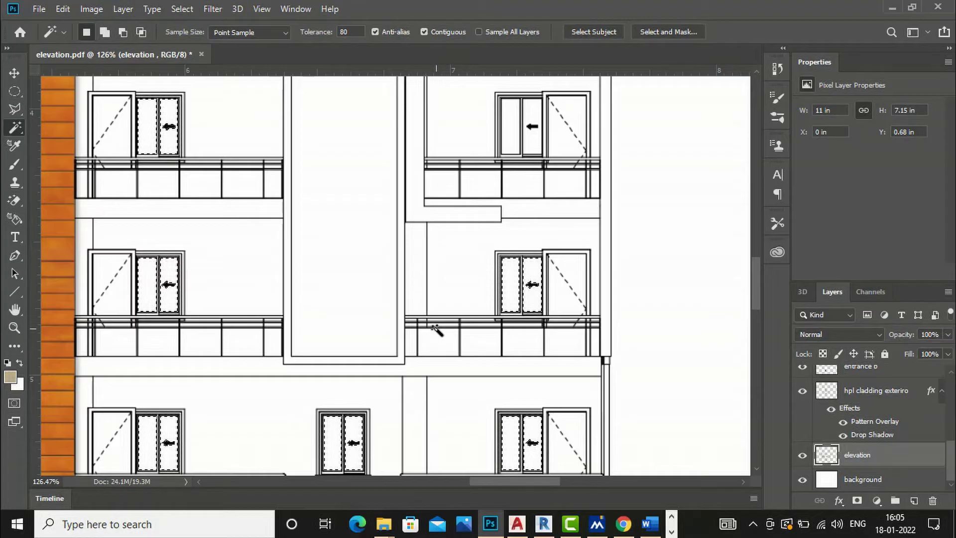
pyautogui.scroll(-3, 434, 332)
pyautogui.scroll(4, 454, 244)
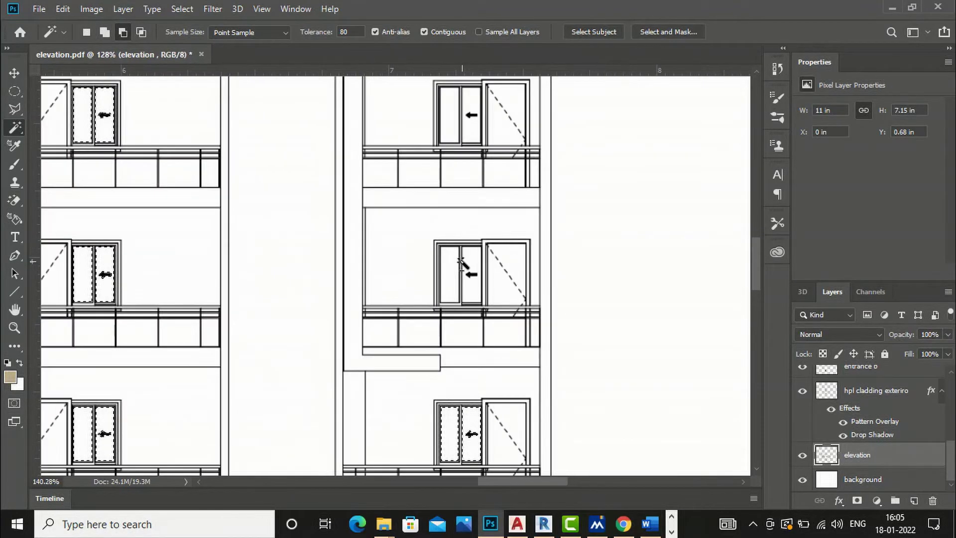
pyautogui.keyDown('shift'); pyautogui.click(451, 271); pyautogui.keyUp('shift')
pyautogui.scroll(-3, 412, 329)
pyautogui.scroll(4, 421, 316)
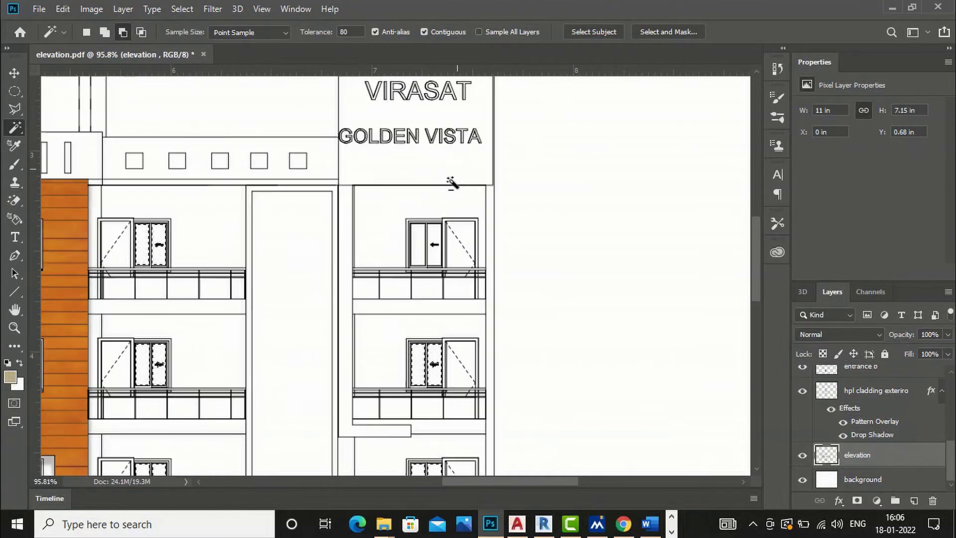
pyautogui.keyDown('shift'); pyautogui.click(417, 249); pyautogui.keyUp('shift')
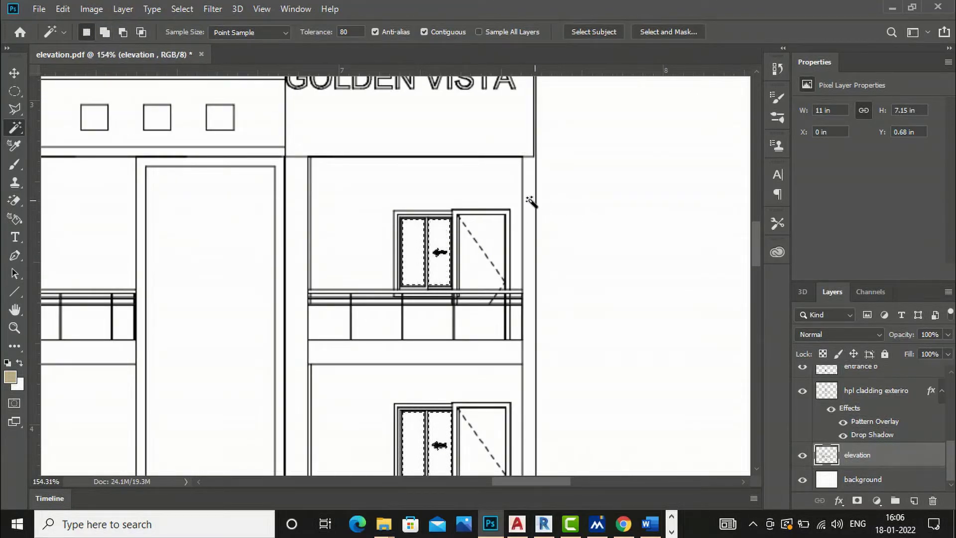
pyautogui.scroll(-8, 551, 182)
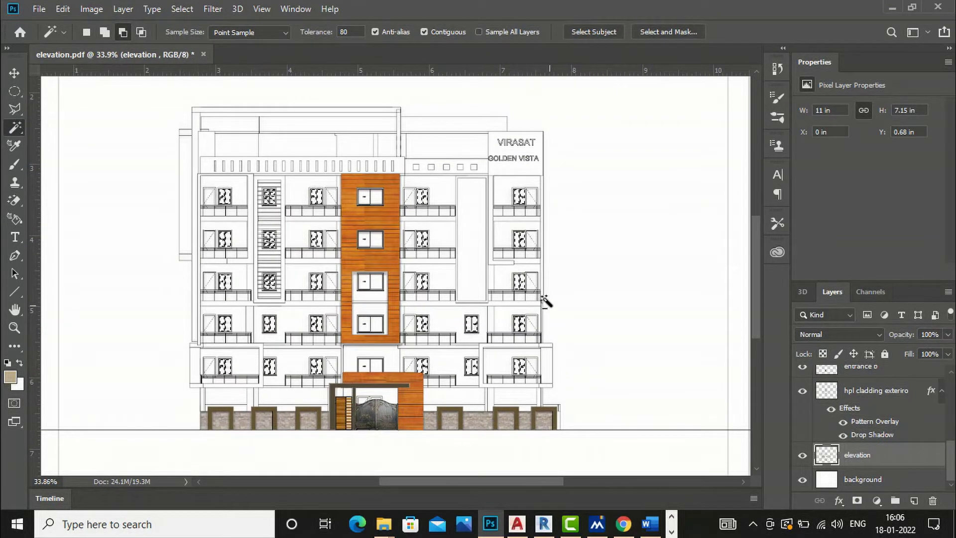
# Create a new layer above the elevation named 'window'.
pyautogui.click(915, 501)
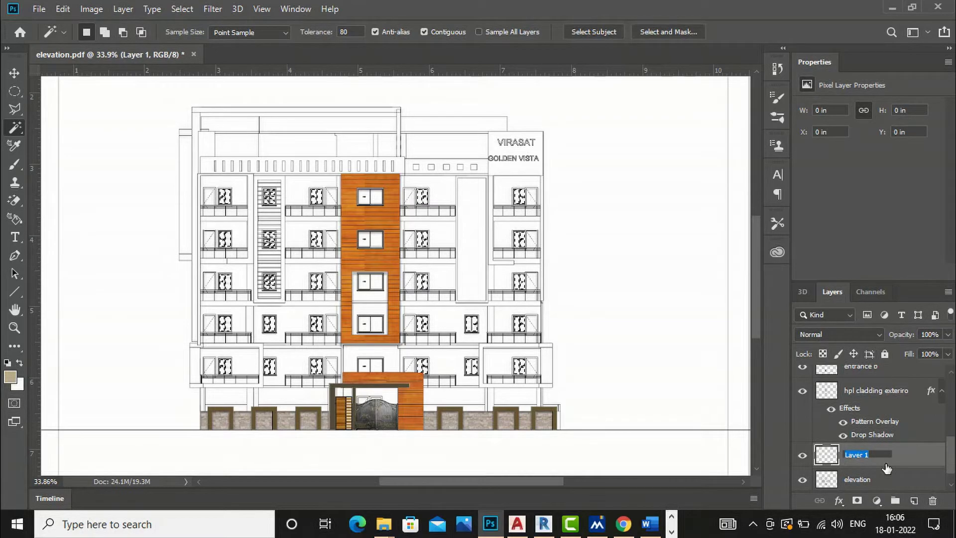
pyautogui.write('wind')
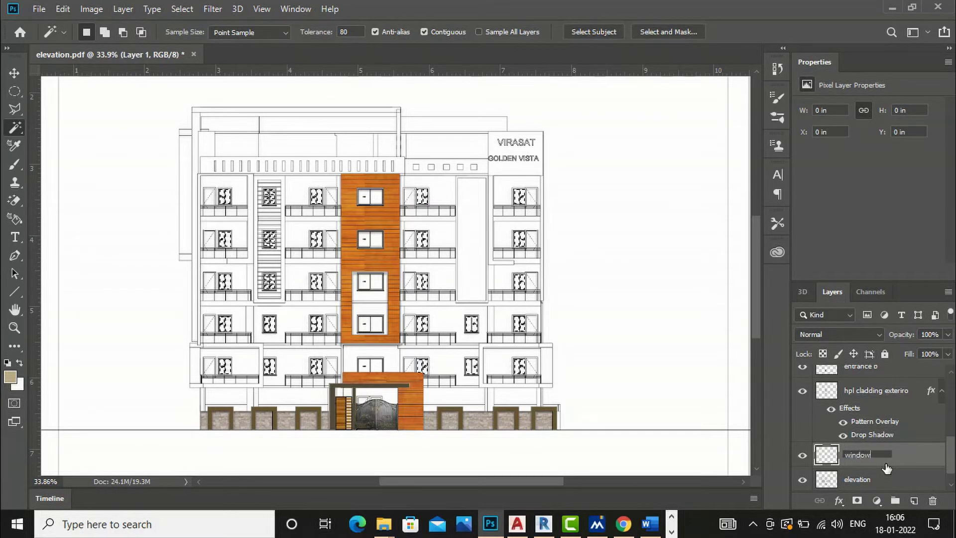
pyautogui.write('ow')
pyautogui.press('Return')
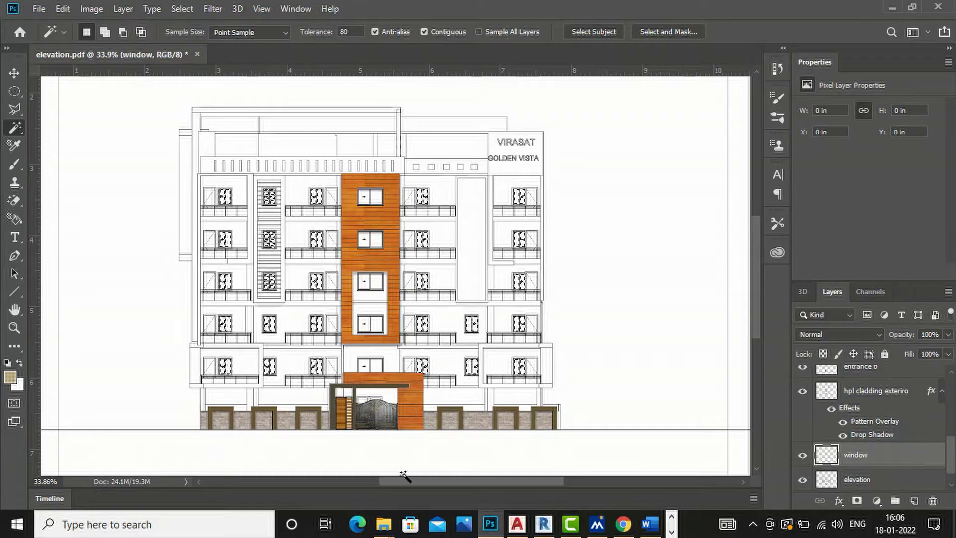
# Set the foreground colour to a pale green-aqua (aeded1) in the Color Picker.
pyautogui.click(10, 376)
pyautogui.click(651, 221)
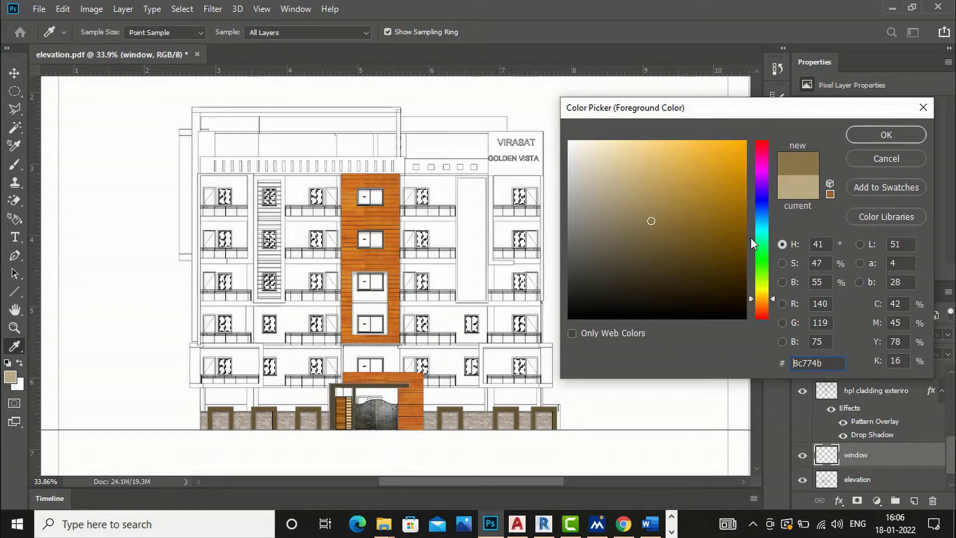
pyautogui.click(763, 237)
pyautogui.moveTo(681, 168)
pyautogui.mouseDown()
pyautogui.moveTo(617, 172)
pyautogui.moveTo(601, 165)
pyautogui.mouseUp()
pyautogui.click(886, 135)
# Fill the selected window glass with the pale green using the Paint Bucket.
pyautogui.press('w')
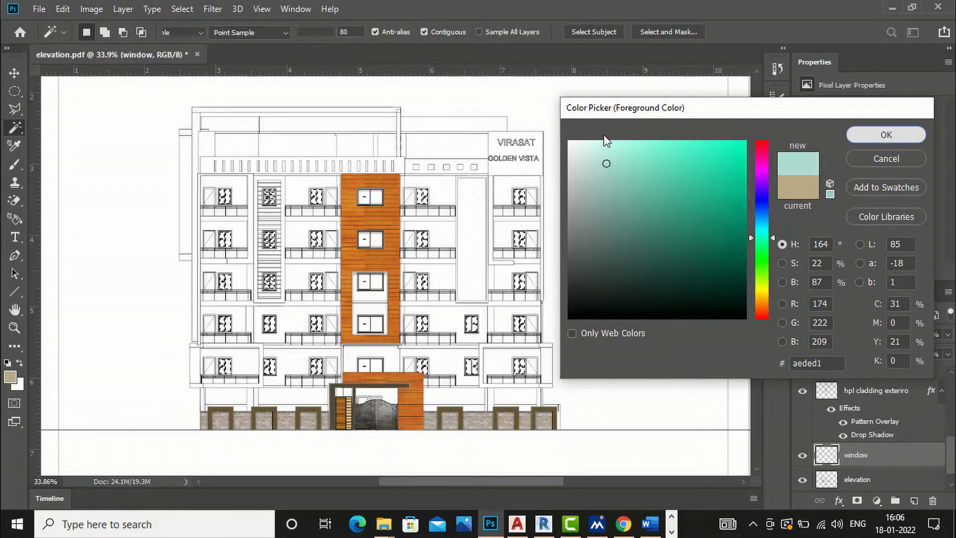
pyautogui.press('g')
pyautogui.click(226, 239)
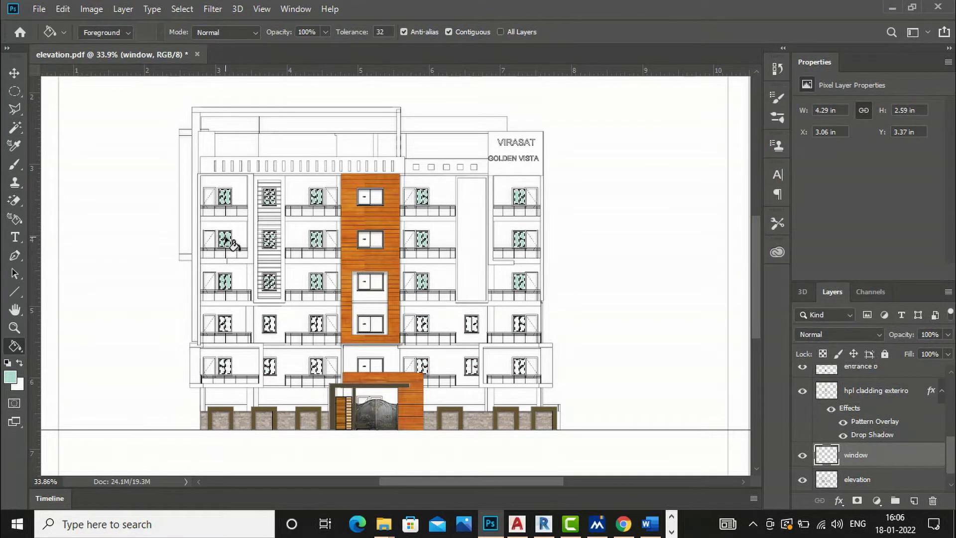
pyautogui.scroll(2, 421, 275)
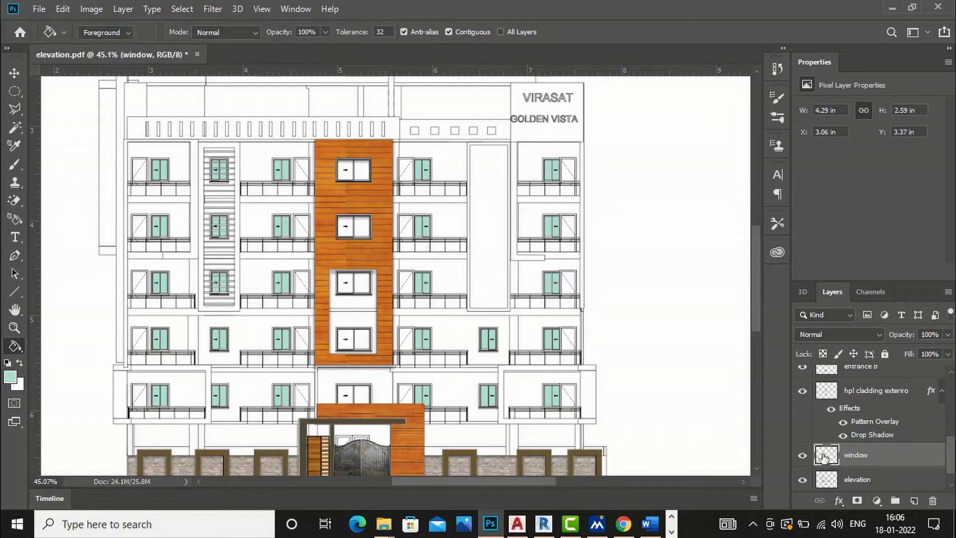
# In File Explorer, go to the Downloads\material texture folder.
pyautogui.moveTo(390, 530)
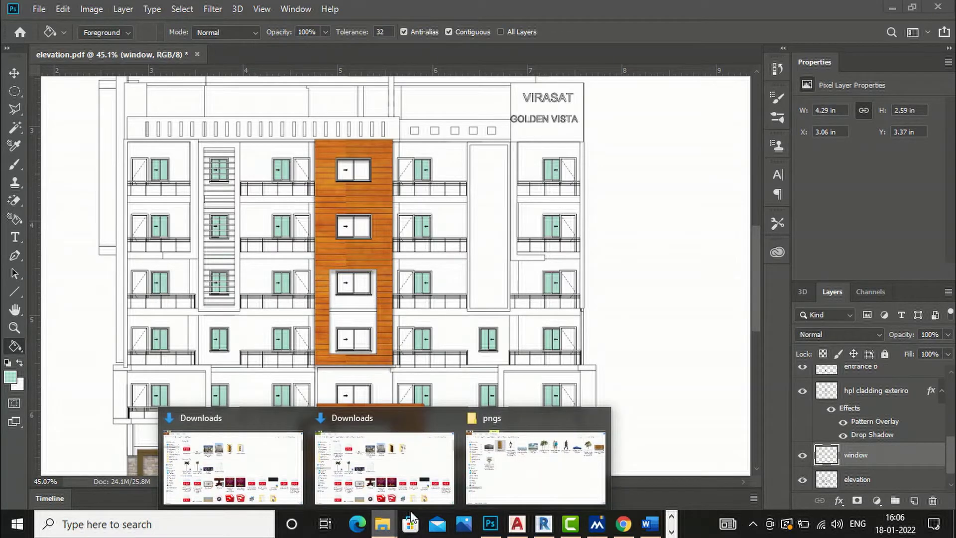
pyautogui.click(545, 461)
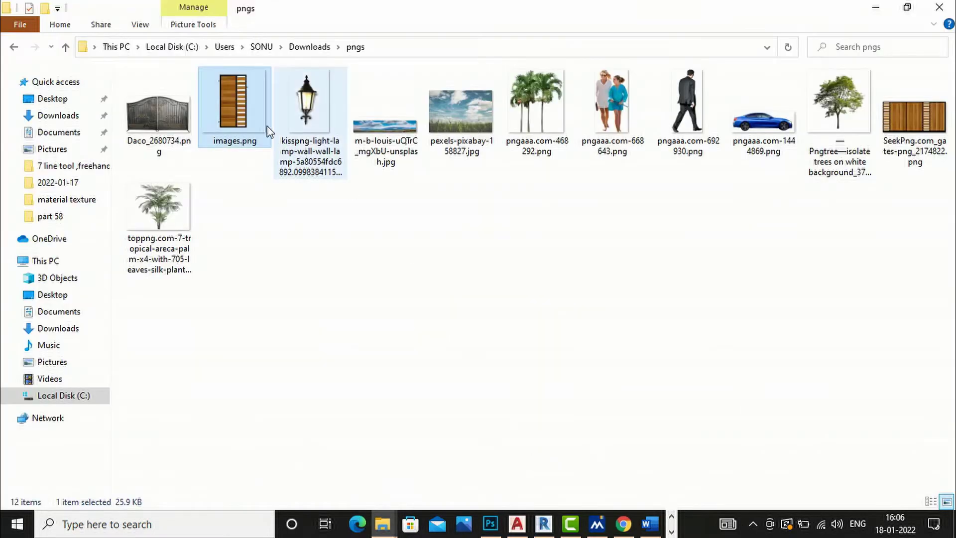
pyautogui.click(311, 48)
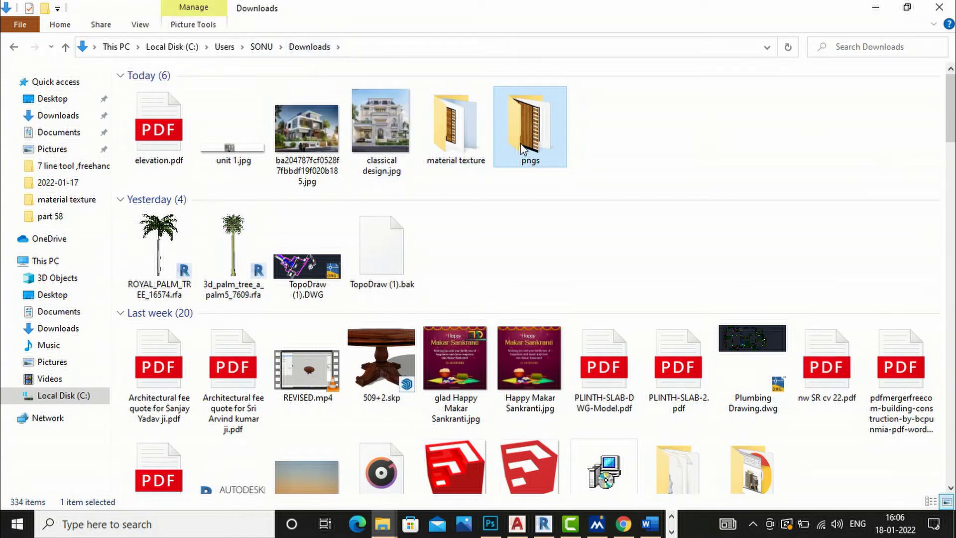
pyautogui.doubleClick(463, 152)
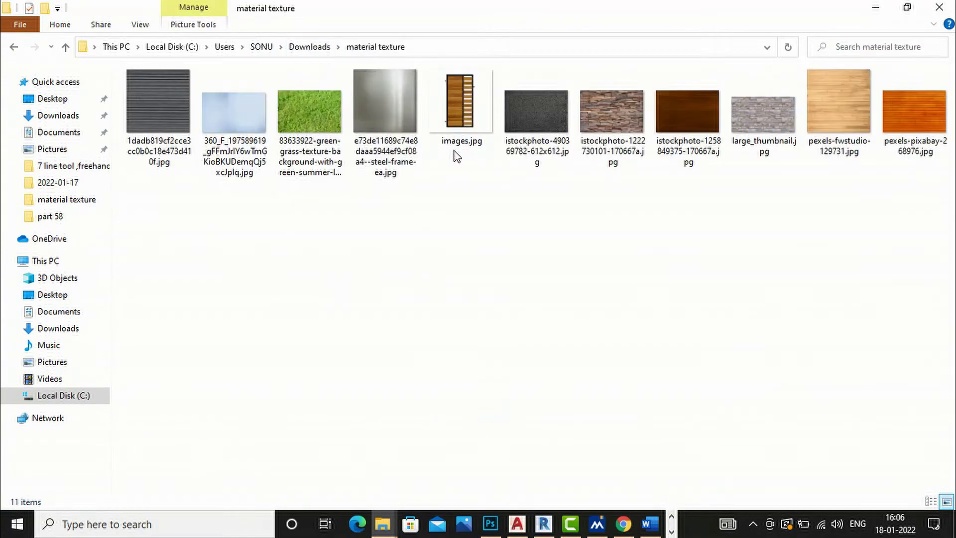
# Open the pale blue glass texture image with Adobe Photoshop CC 2019.
pyautogui.click(233, 126)
pyautogui.rightClick(233, 125)
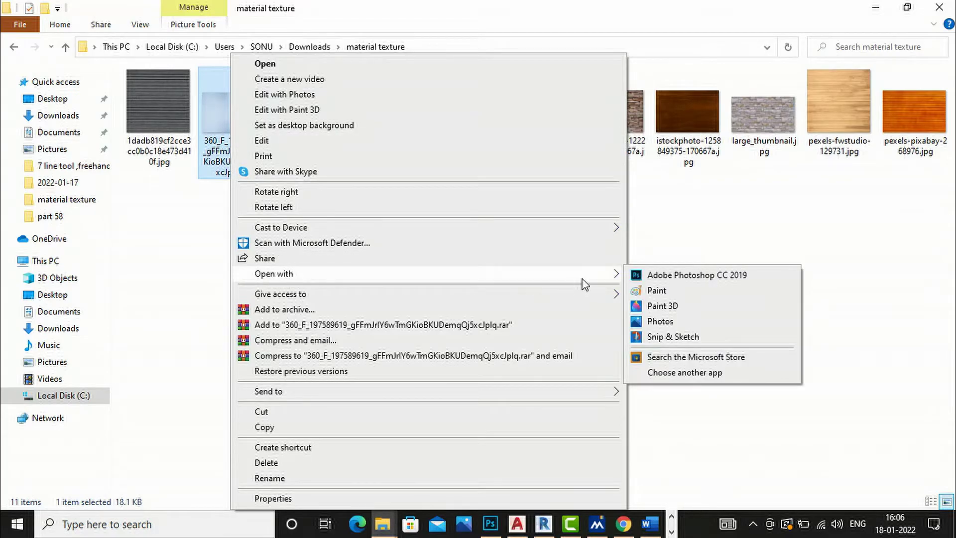
pyautogui.moveTo(611, 275)
pyautogui.click(642, 275)
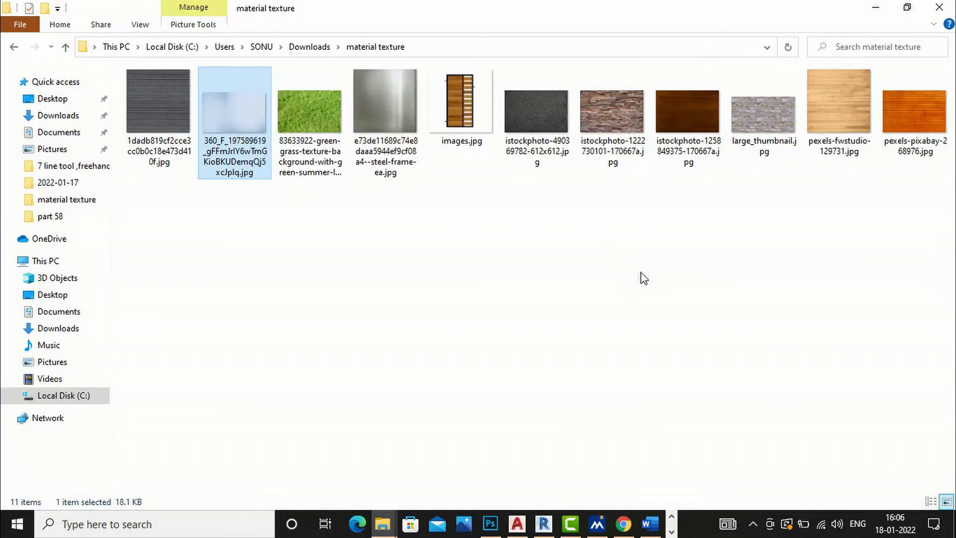
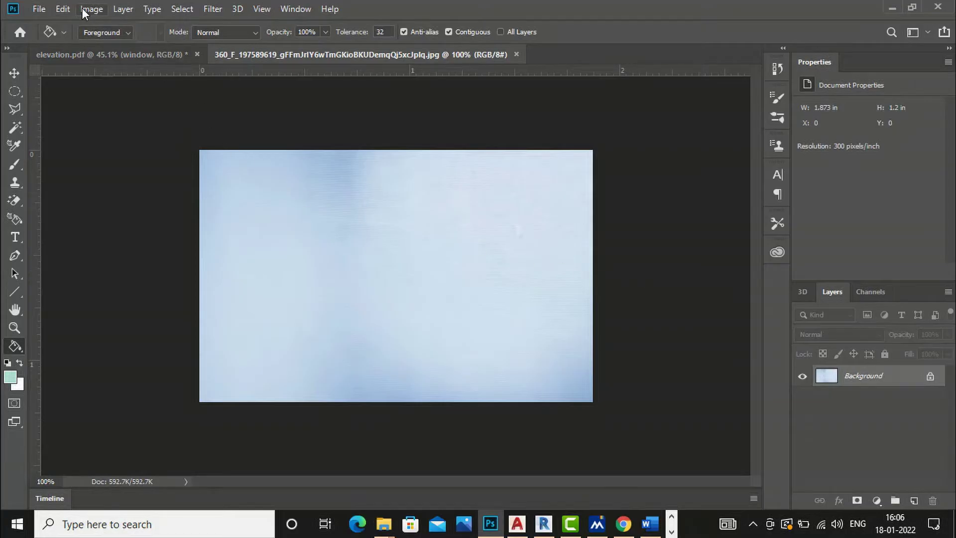
# Define the glass photo as a new pattern with its default name, then close the image.
pyautogui.click(64, 9)
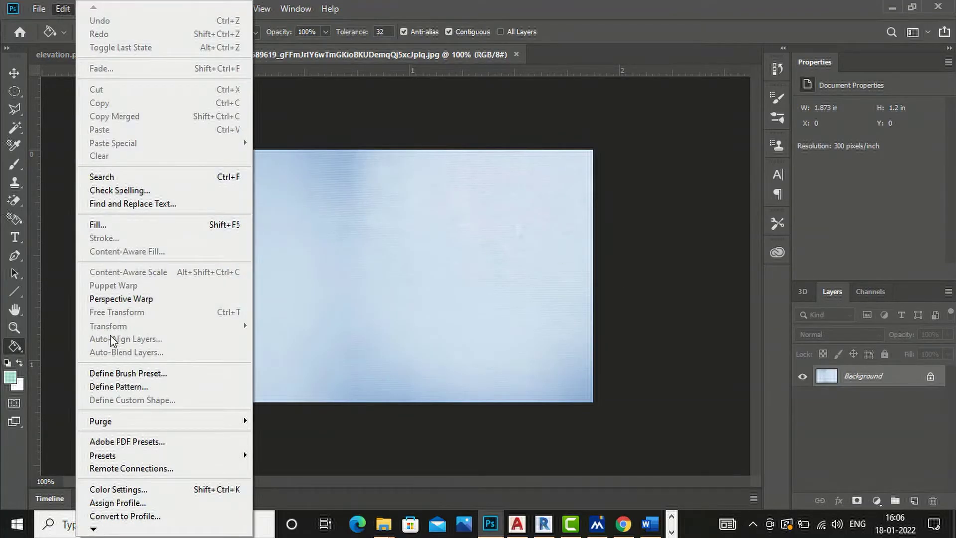
pyautogui.click(112, 386)
pyautogui.click(603, 160)
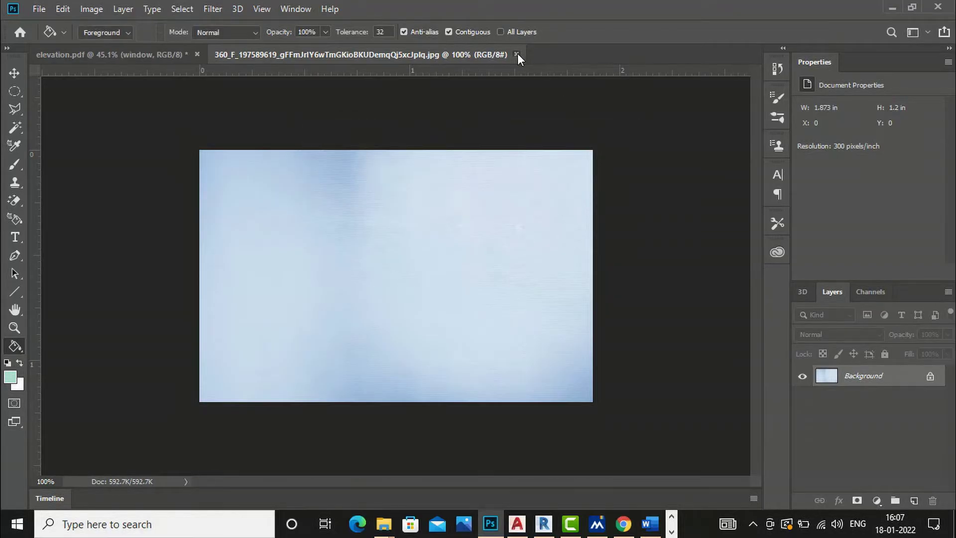
pyautogui.click(517, 55)
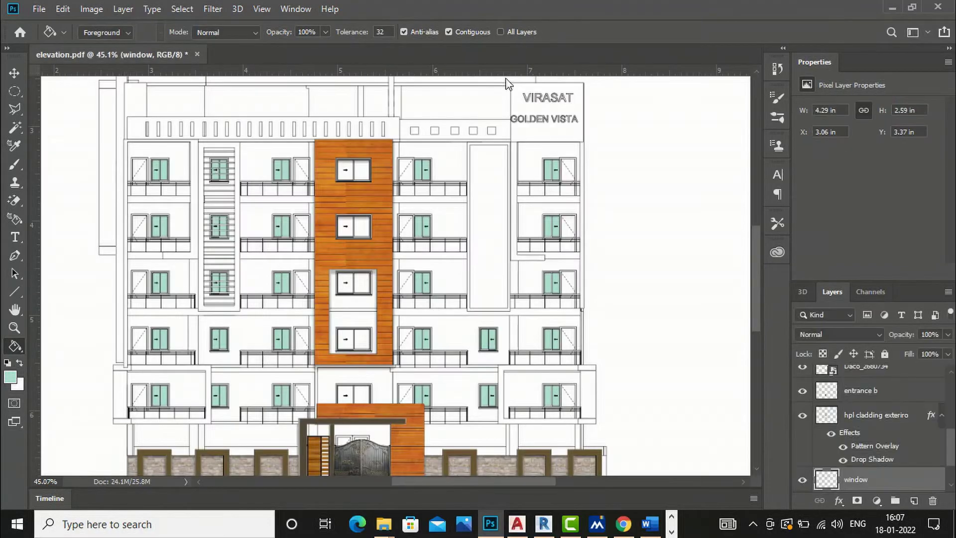
# Add a Pattern Overlay with the light blue glass pattern to the window layer.
pyautogui.rightClick(825, 487)
pyautogui.click(809, 200)
pyautogui.rightClick(834, 478)
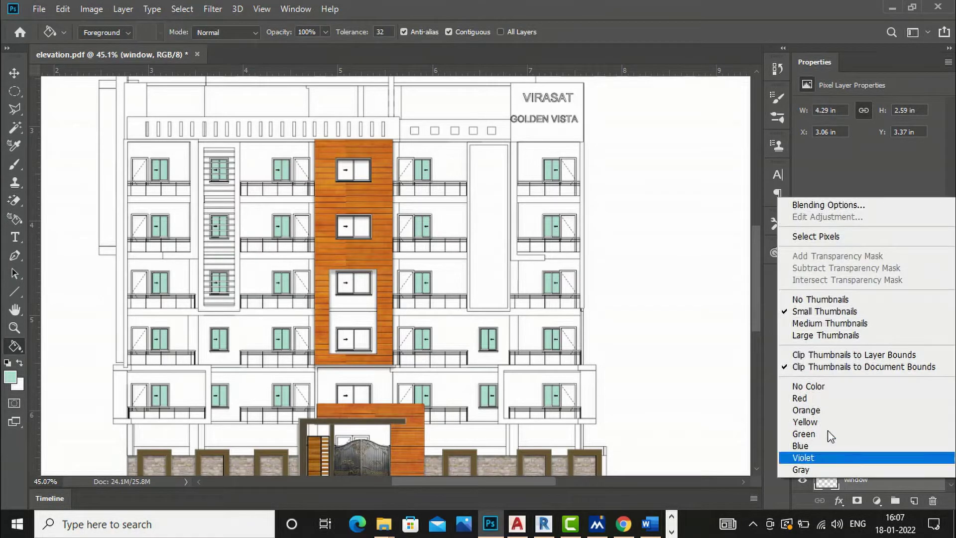
pyautogui.click(813, 202)
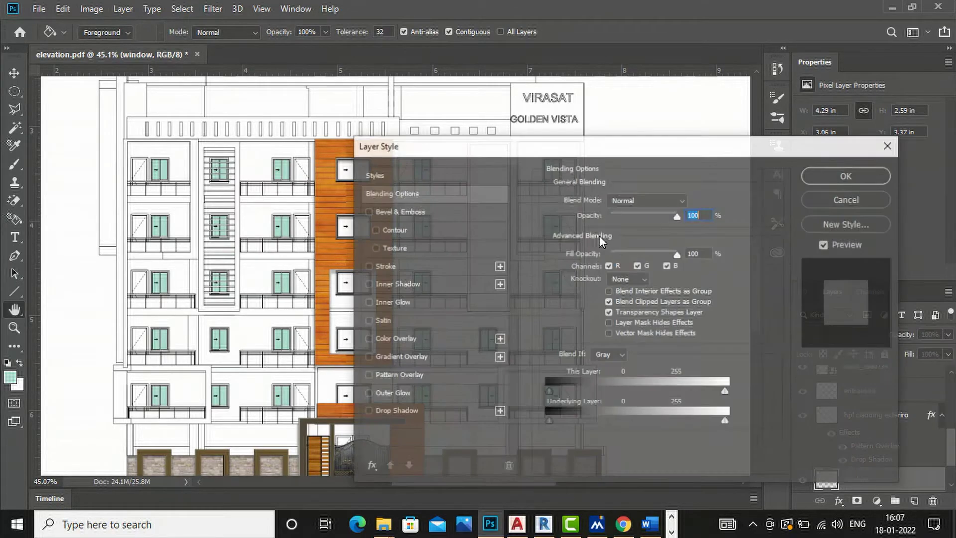
pyautogui.click(368, 375)
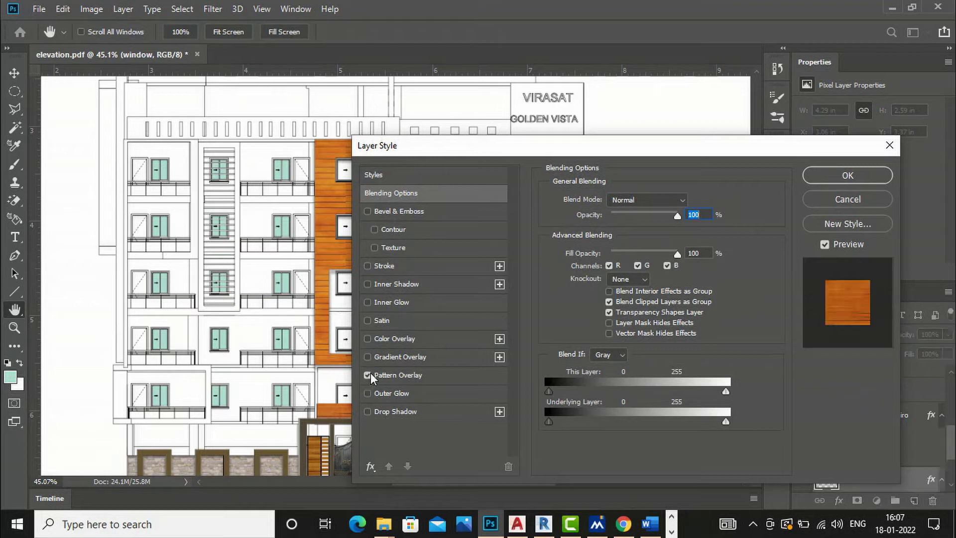
pyautogui.click(387, 374)
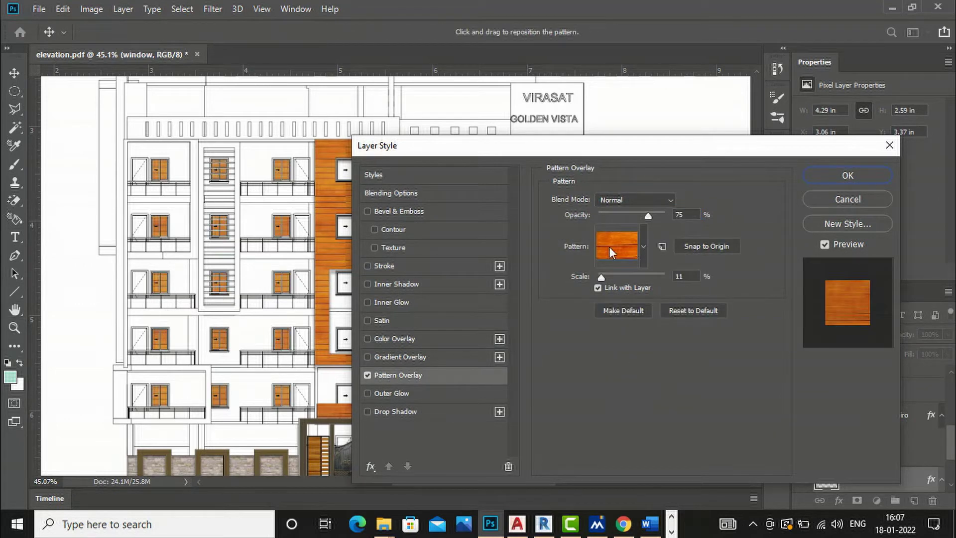
pyautogui.click(643, 246)
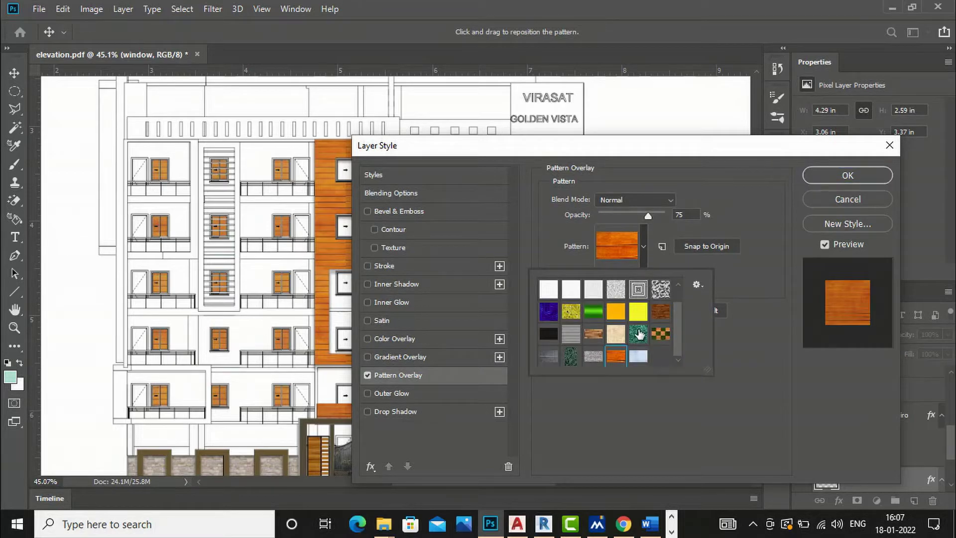
pyautogui.click(639, 356)
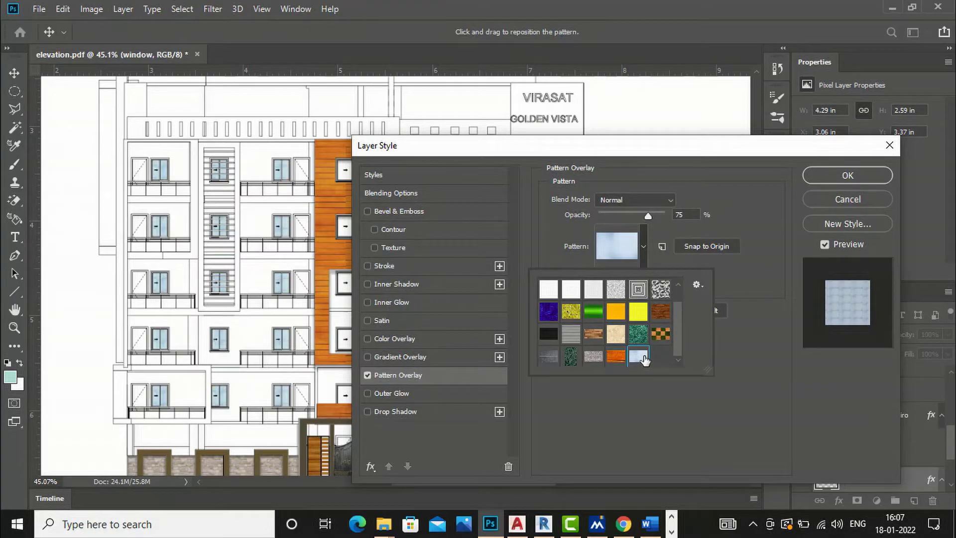
pyautogui.click(841, 177)
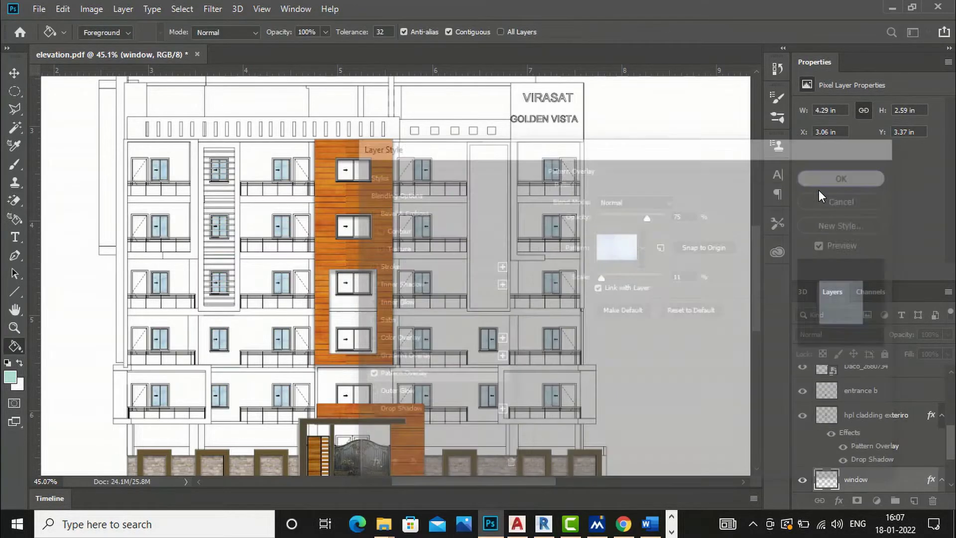
pyautogui.scroll(-1, 568, 263)
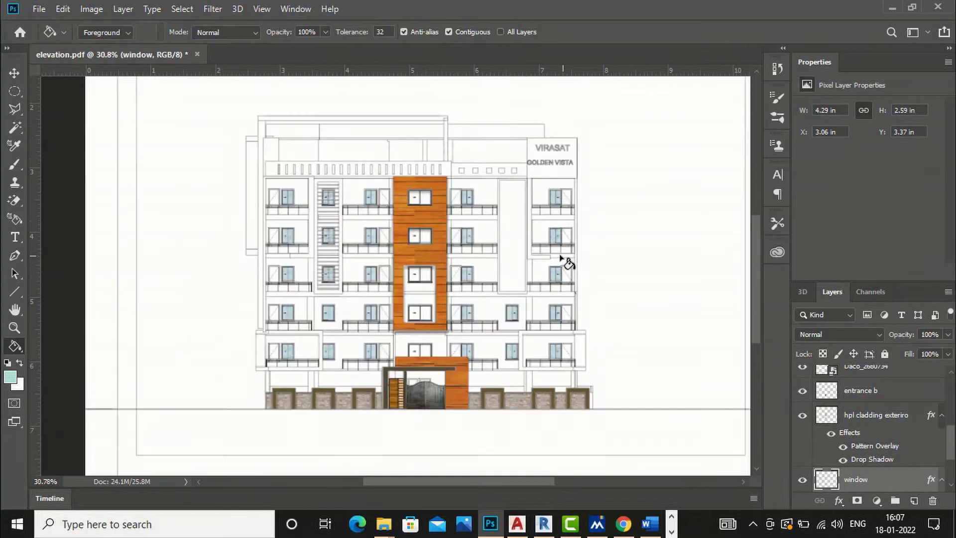
pyautogui.scroll(2, 329, 239)
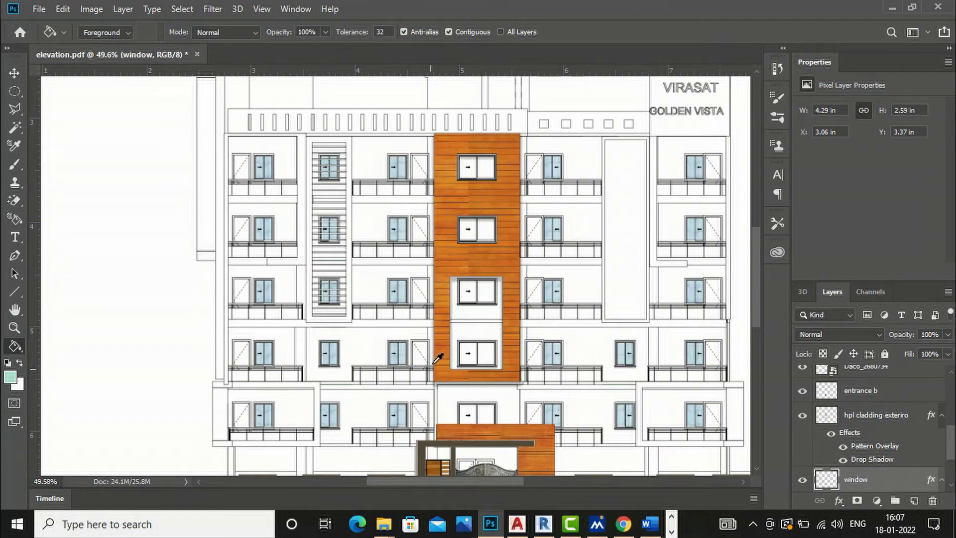
pyautogui.scroll(1, 244, 194)
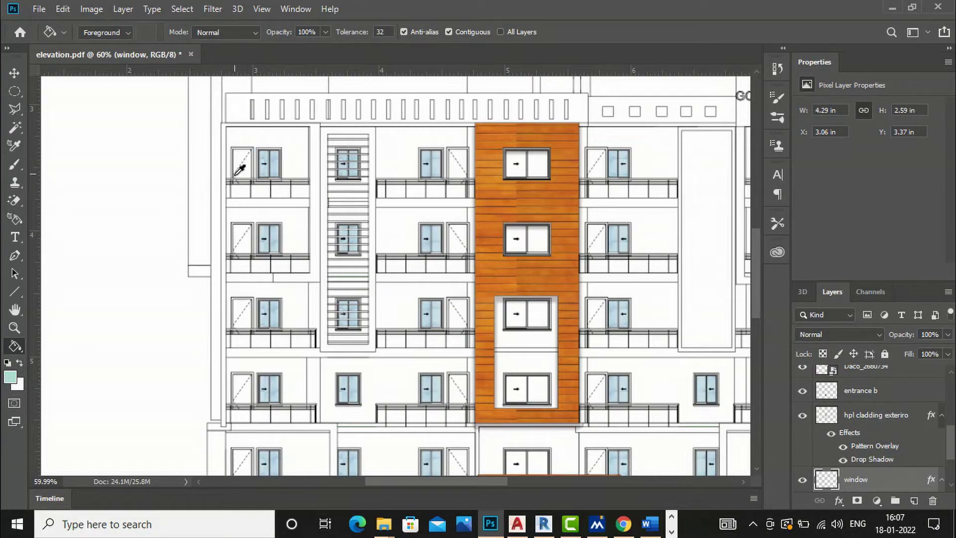
pyautogui.scroll(4, 246, 168)
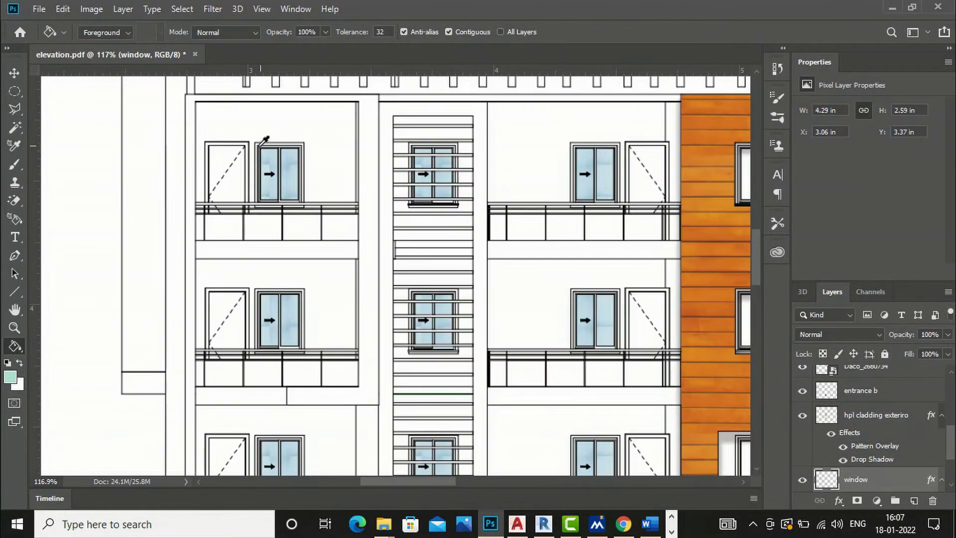
pyautogui.scroll(-4, 263, 130)
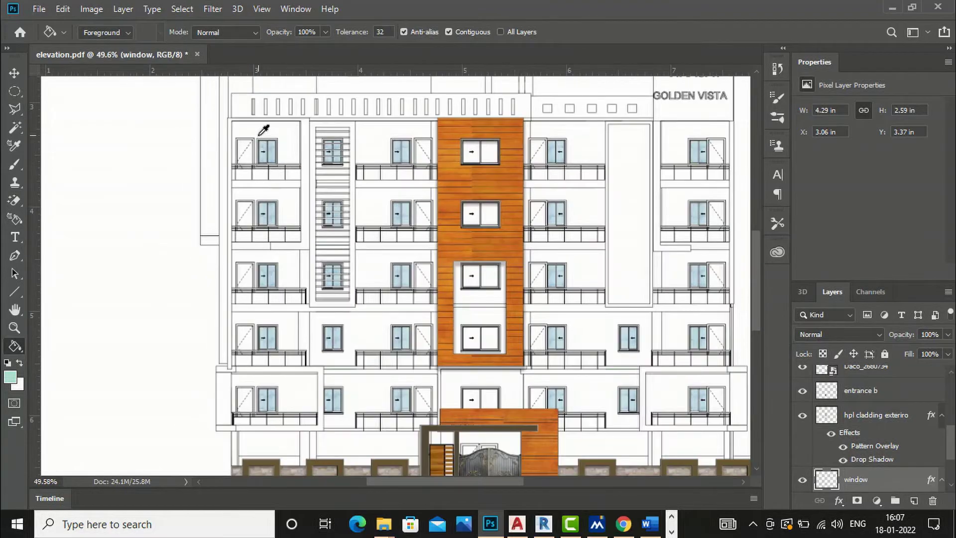
pyautogui.click(623, 523)
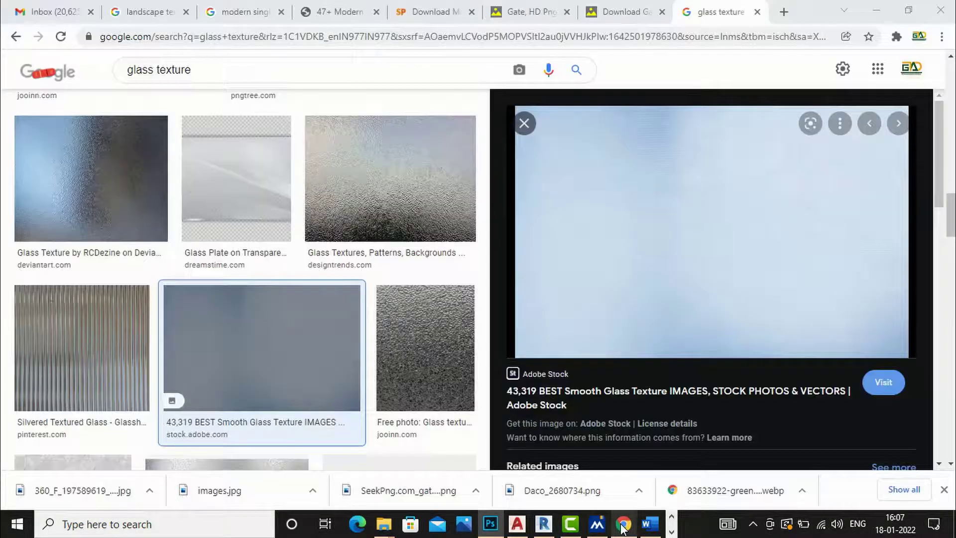
# Search Google Images for 'wood texture' in a new tab.
pyautogui.click(783, 12)
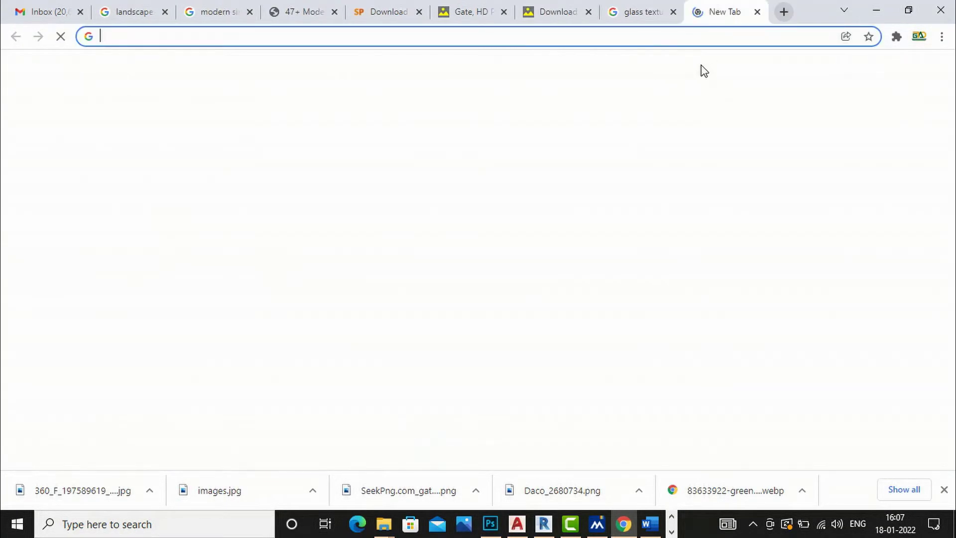
pyautogui.write('wood t')
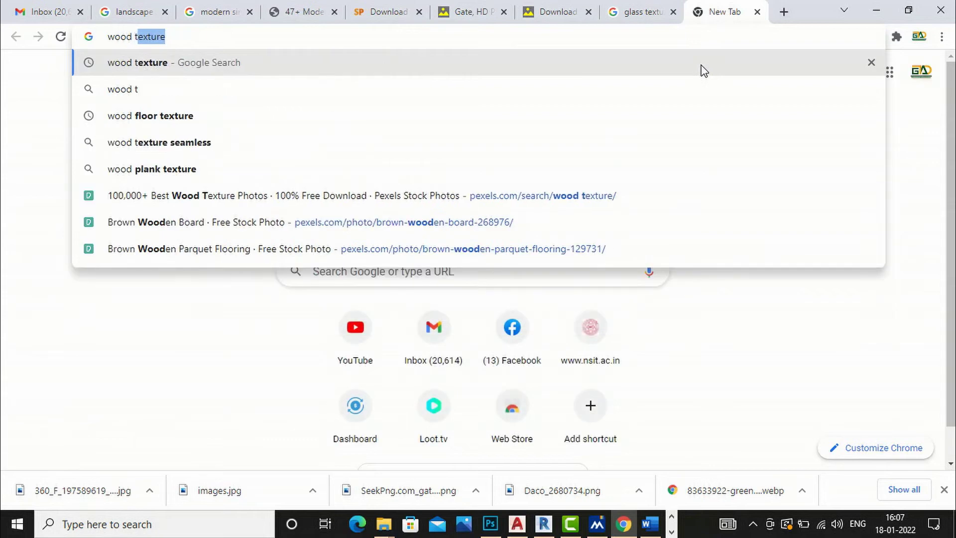
pyautogui.write('exture')
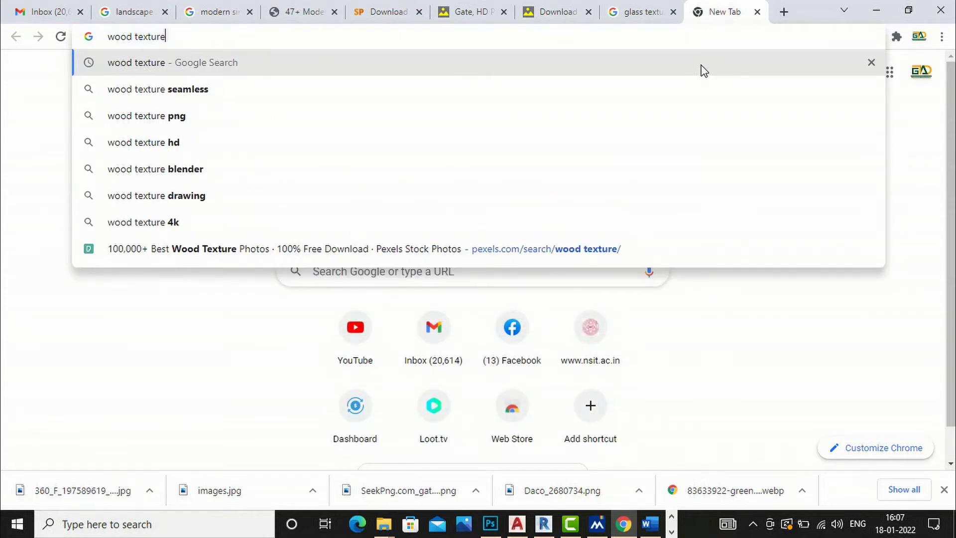
pyautogui.press('Return')
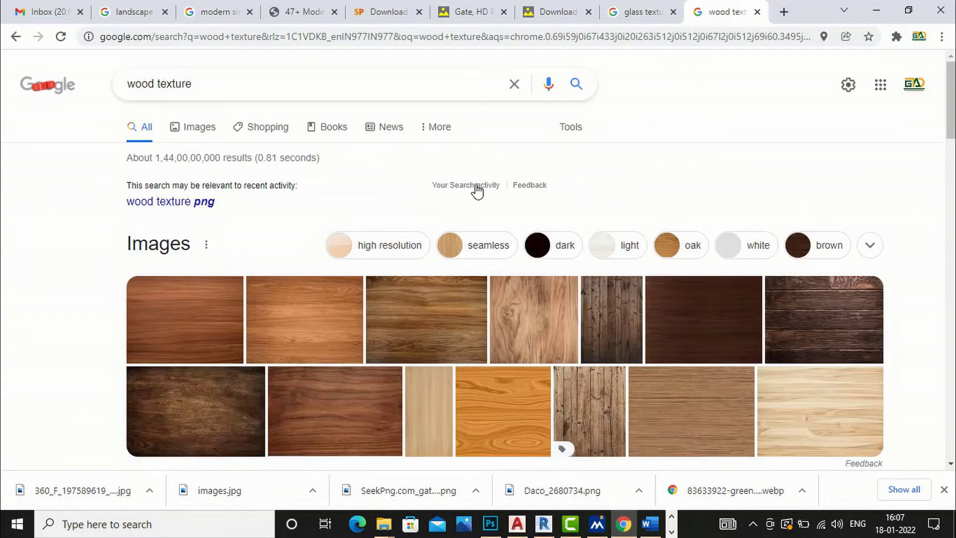
pyautogui.scroll(-3, 476, 186)
pyautogui.click(301, 181)
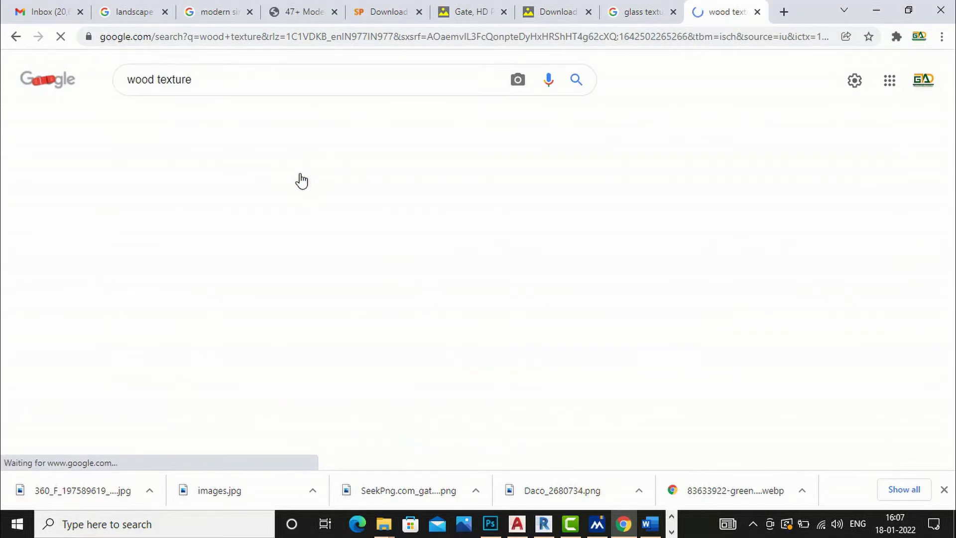
# Save a smooth wood texture image into the material texture folder and show it there.
pyautogui.click(358, 211)
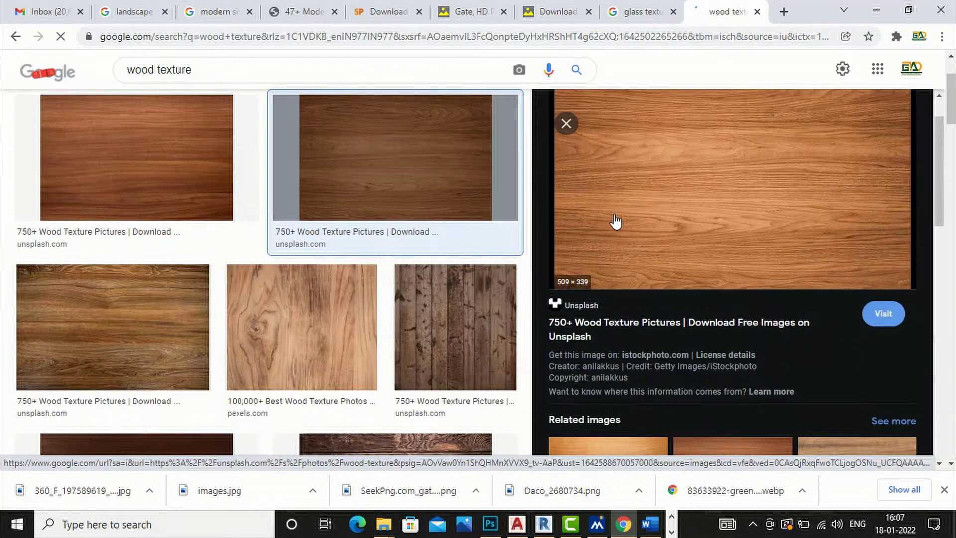
pyautogui.rightClick(696, 160)
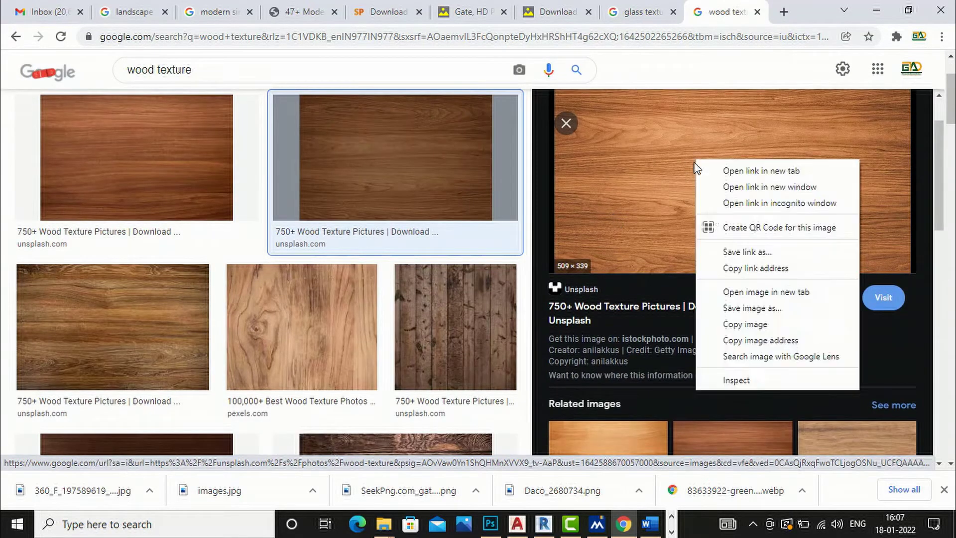
pyautogui.click(741, 308)
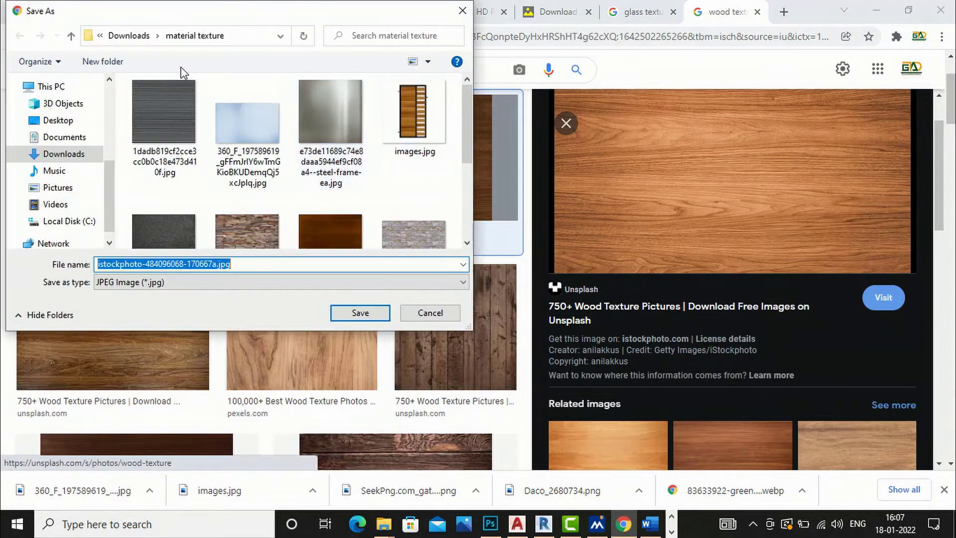
pyautogui.click(361, 313)
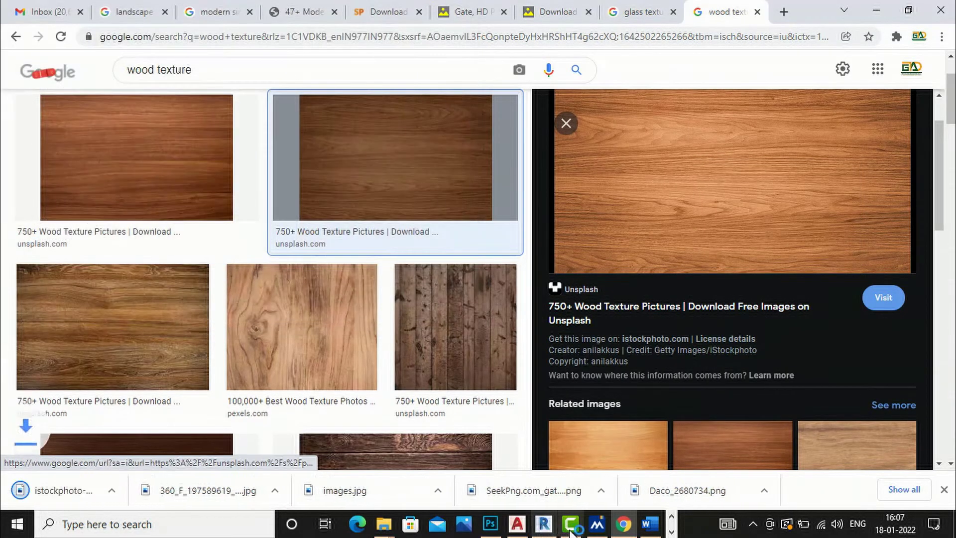
pyautogui.click(151, 489)
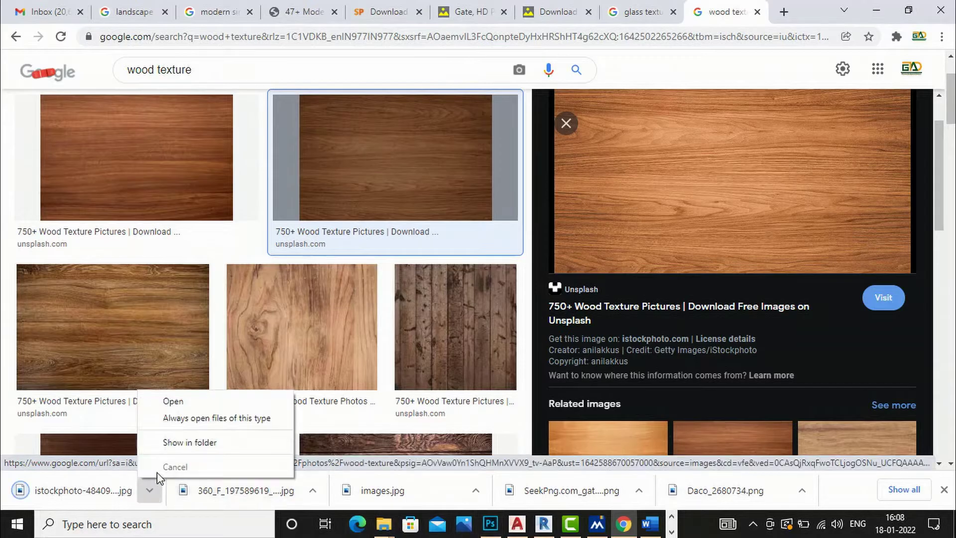
pyautogui.click(188, 443)
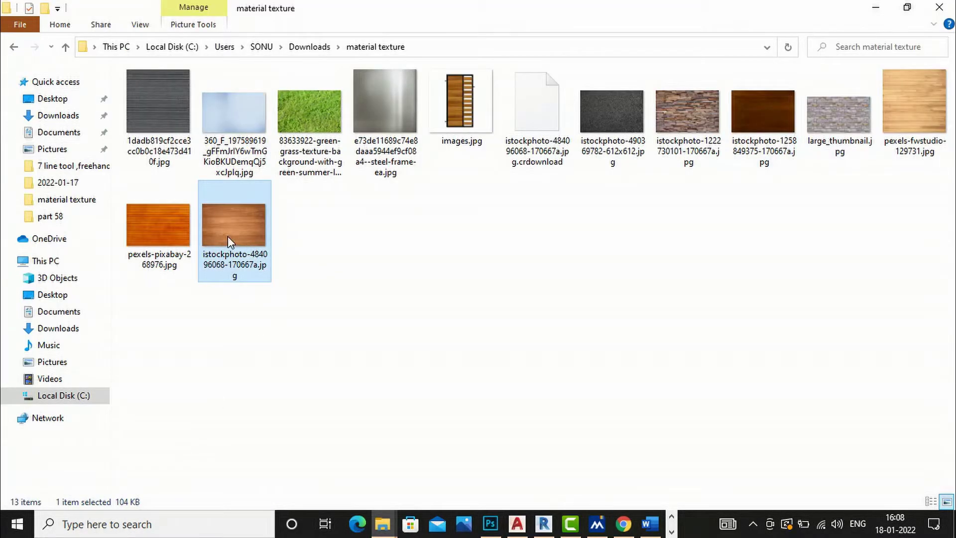
# Open the downloaded istockphoto wood texture file with Adobe Photoshop CC 2019.
pyautogui.rightClick(228, 236)
pyautogui.moveTo(519, 274)
pyautogui.click(547, 278)
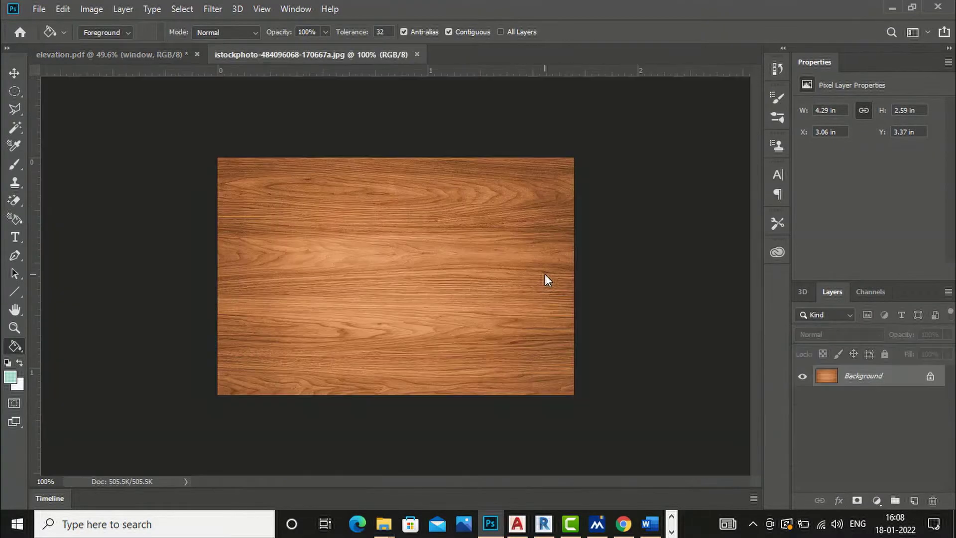
pyautogui.click(63, 9)
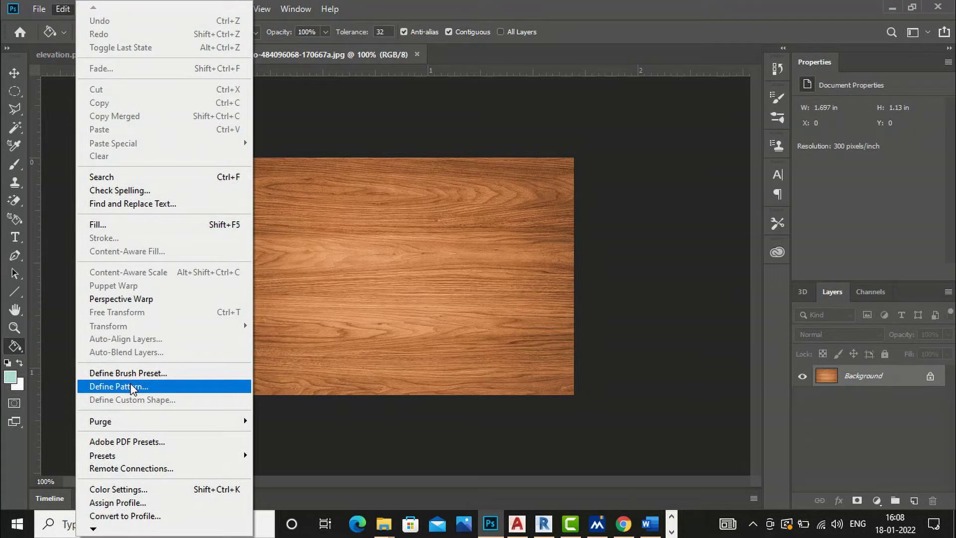
pyautogui.click(131, 386)
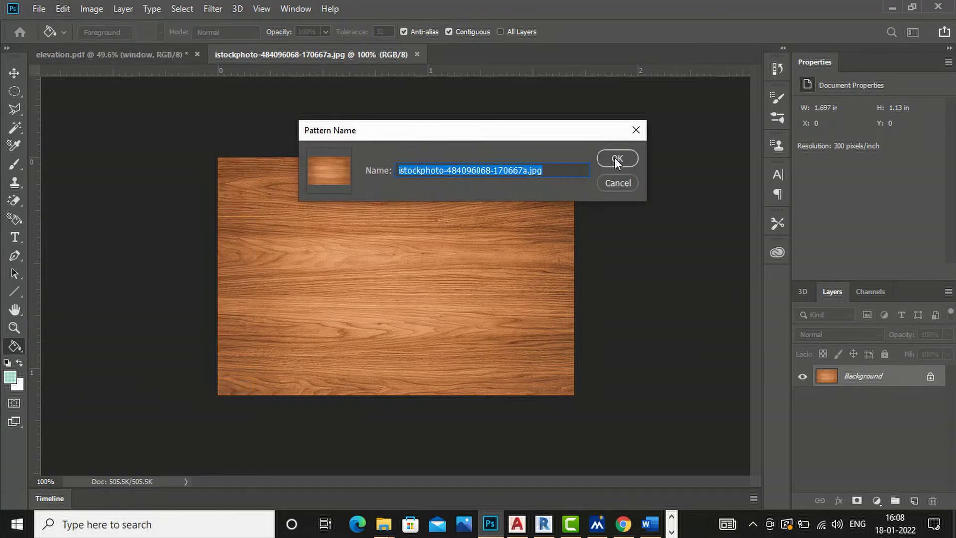
pyautogui.click(617, 160)
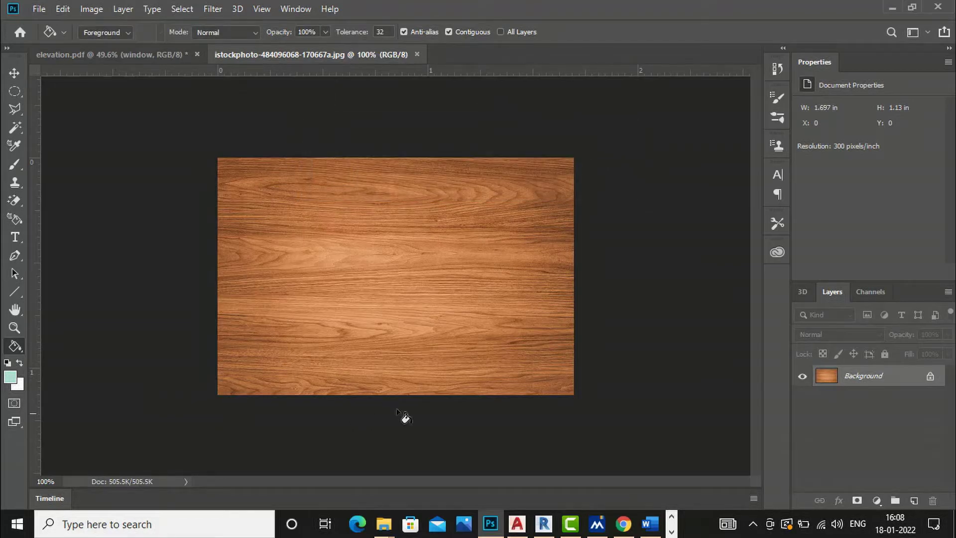
# Close the wood image, select the elevation drawing layer and choose the Magic Wand.
pyautogui.click(416, 54)
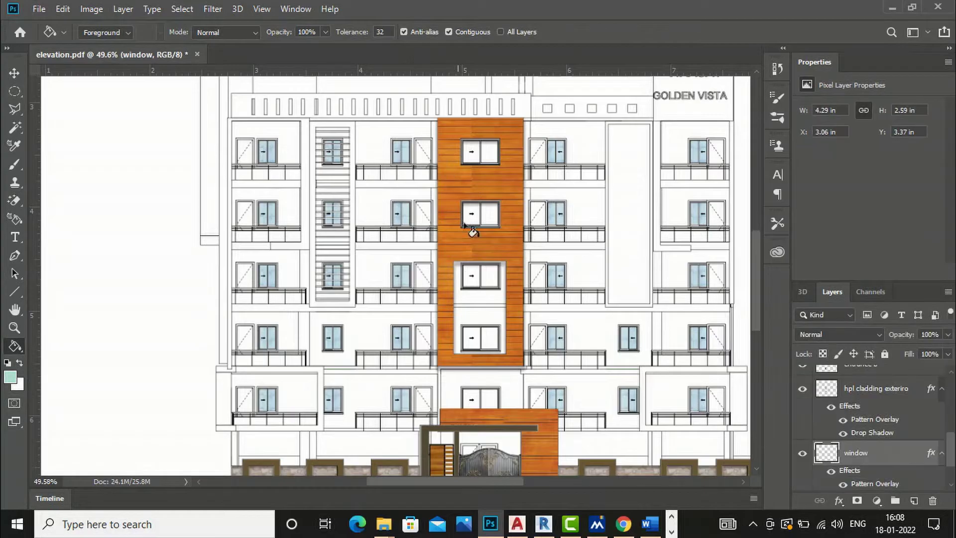
pyautogui.scroll(-2, 366, 261)
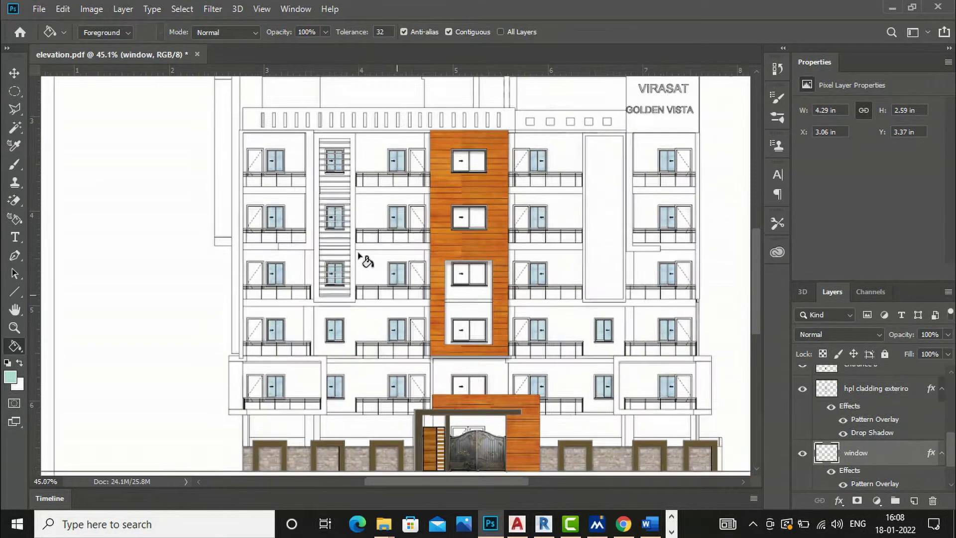
pyautogui.scroll(3, 274, 155)
pyautogui.scroll(3, 277, 167)
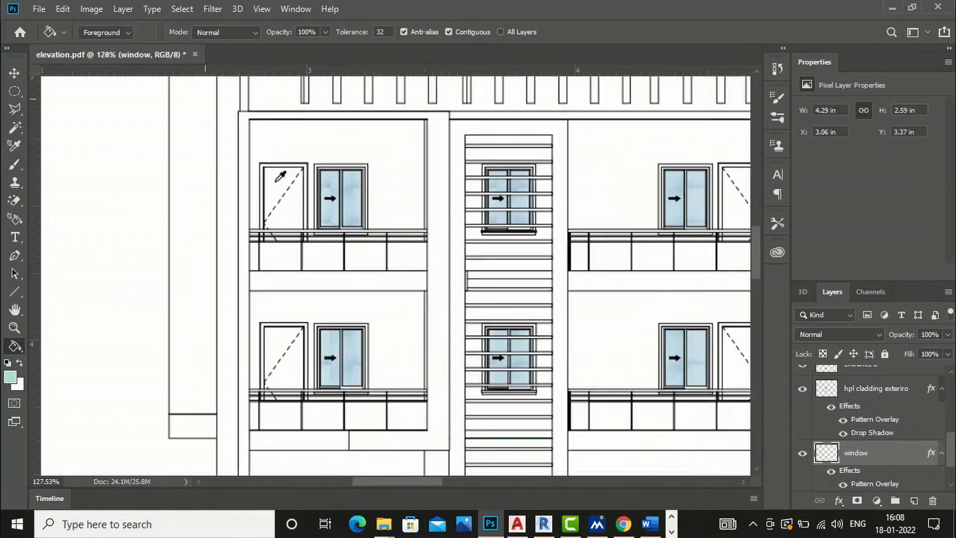
pyautogui.click(15, 147)
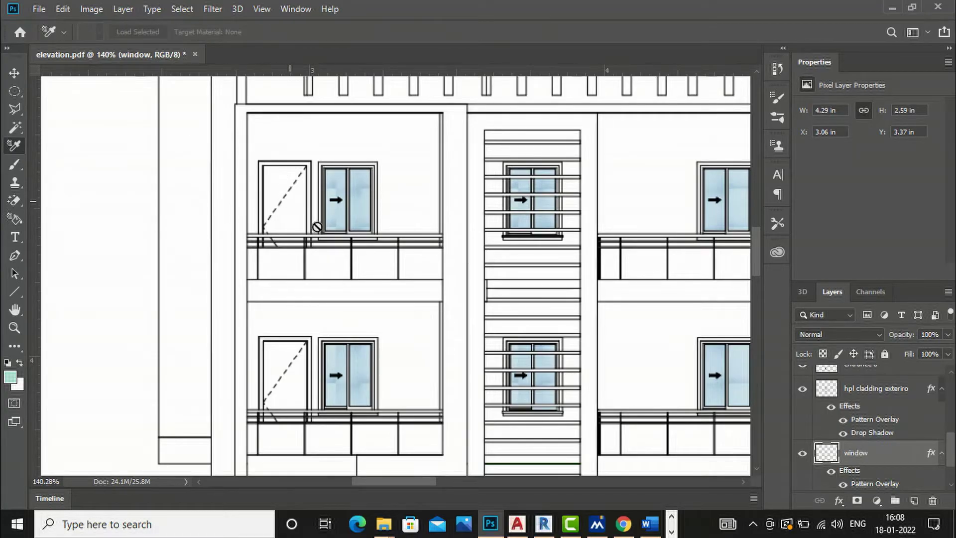
pyautogui.scroll(-2, 851, 471)
pyautogui.click(860, 457)
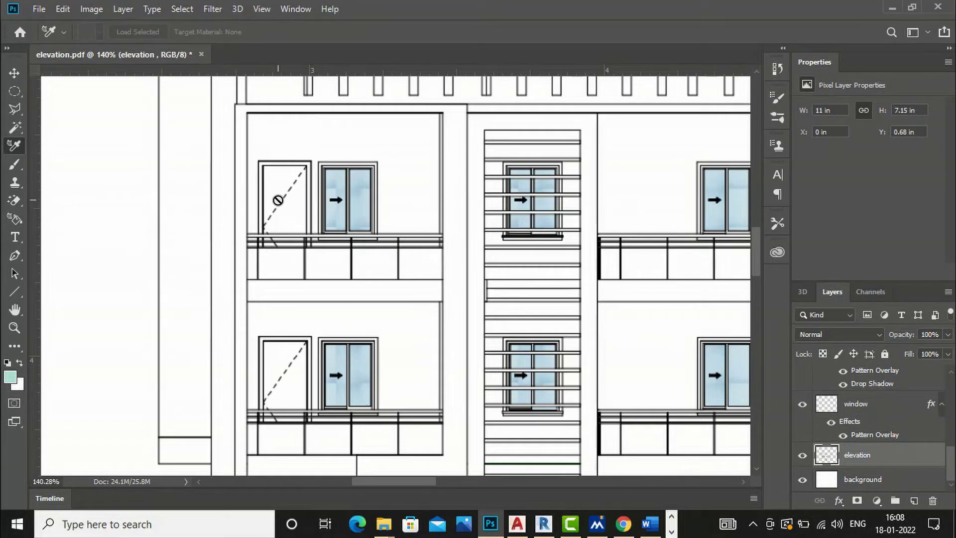
pyautogui.scroll(-2, 278, 200)
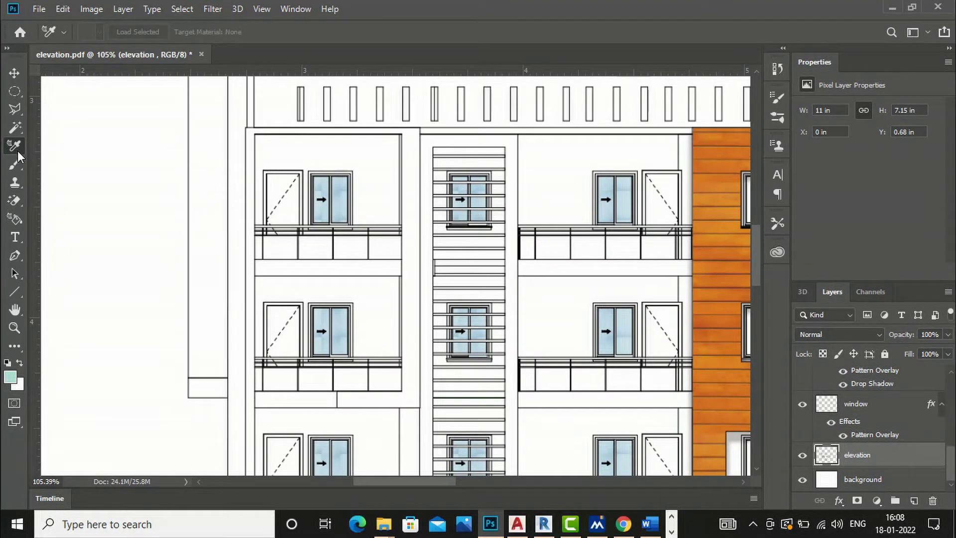
pyautogui.click(14, 131)
pyautogui.scroll(2, 284, 189)
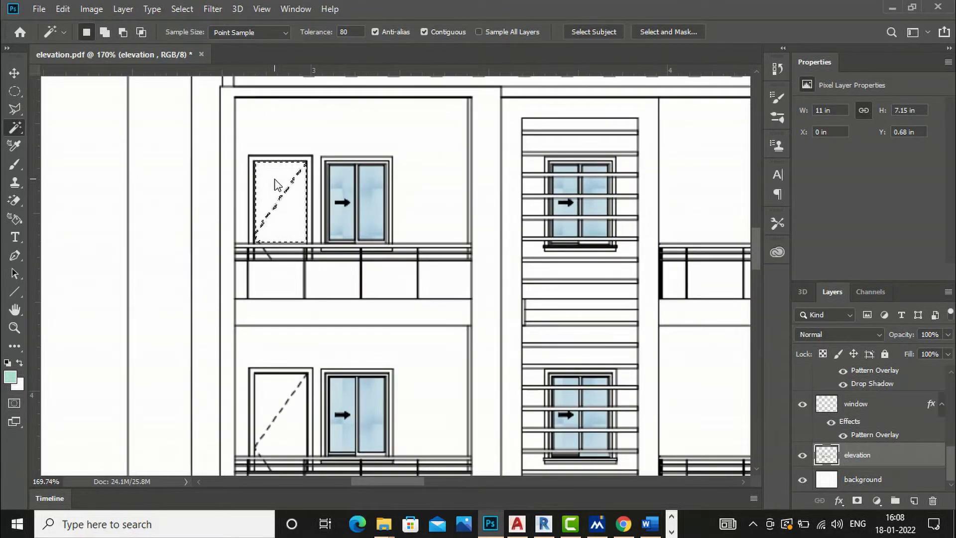
# Shift-select the lower, upper-floor and window-side door panels on the left of the elevation.
pyautogui.press('shift')
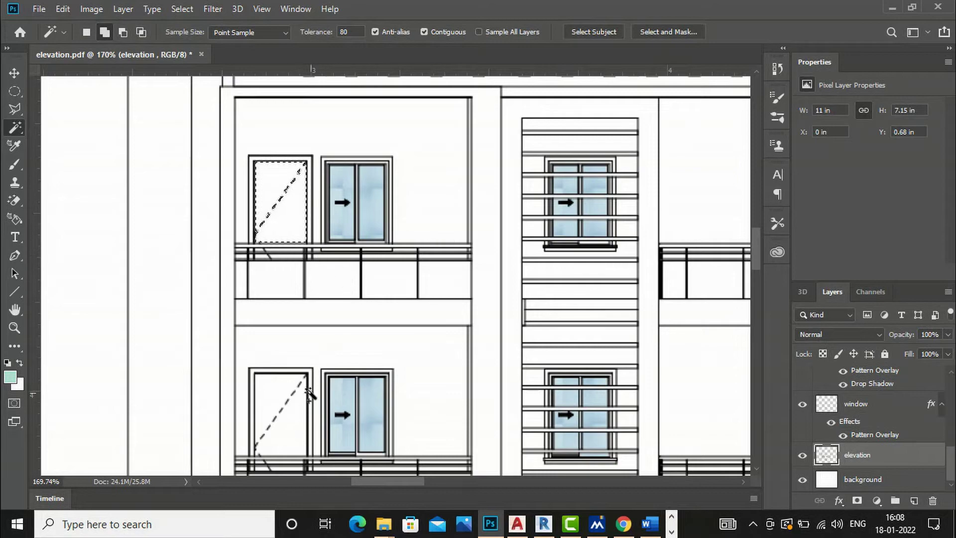
pyautogui.keyDown('shift'); pyautogui.click(288, 420); pyautogui.keyUp('shift')
pyautogui.press('alt')
pyautogui.scroll(-3, 298, 226)
pyautogui.scroll(4, 277, 160)
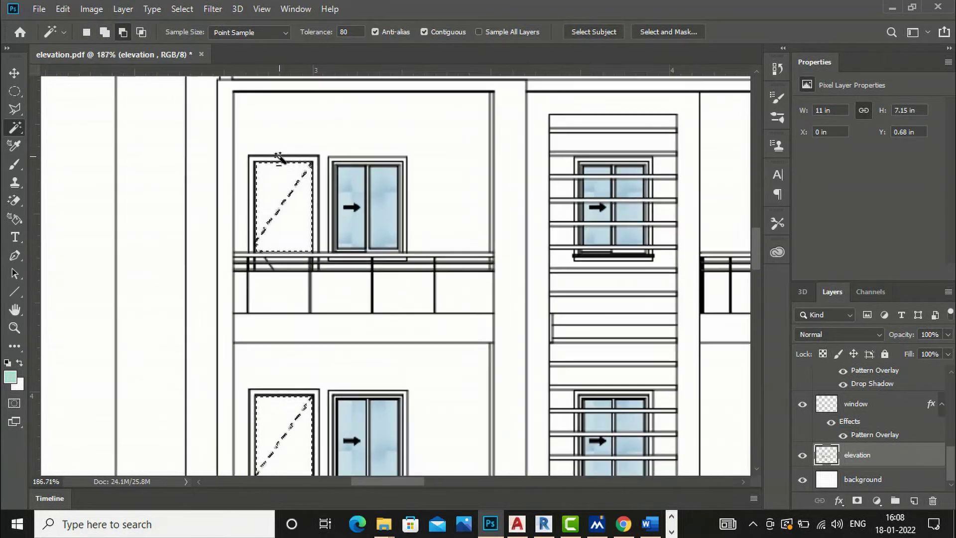
pyautogui.scroll(-5, 284, 154)
pyautogui.scroll(4, 299, 378)
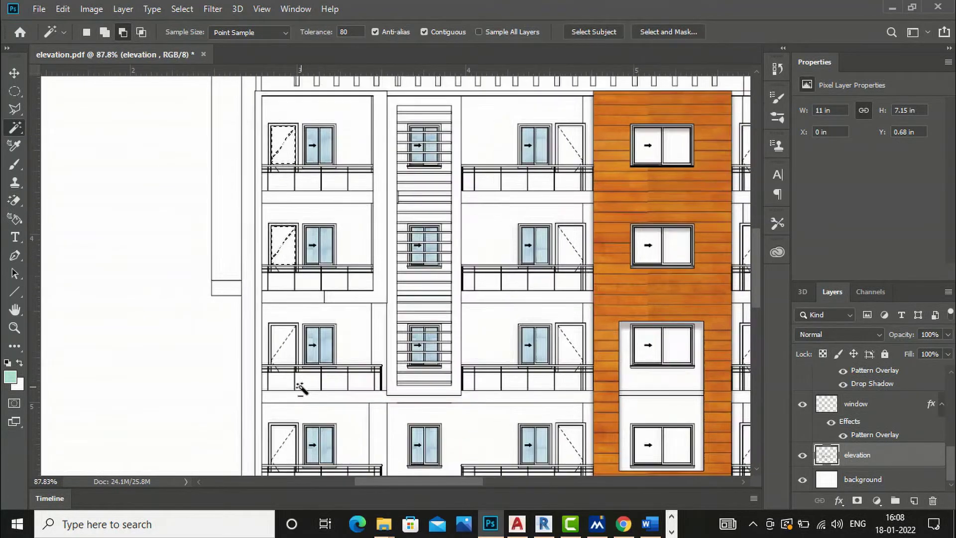
pyautogui.scroll(1, 290, 362)
pyautogui.keyDown('shift'); pyautogui.click(258, 306); pyautogui.keyUp('shift')
pyautogui.scroll(-3, 303, 246)
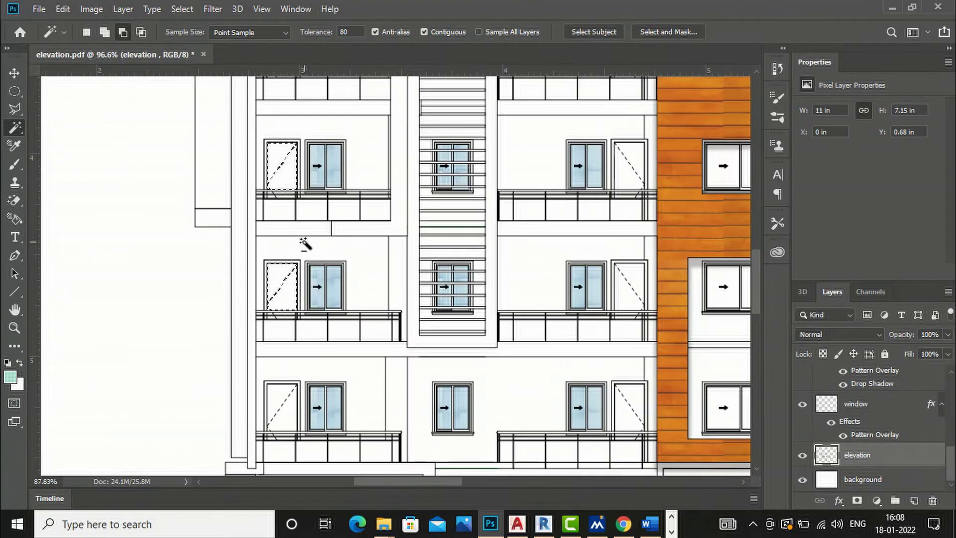
pyautogui.scroll(5, 292, 374)
pyautogui.press('shift')
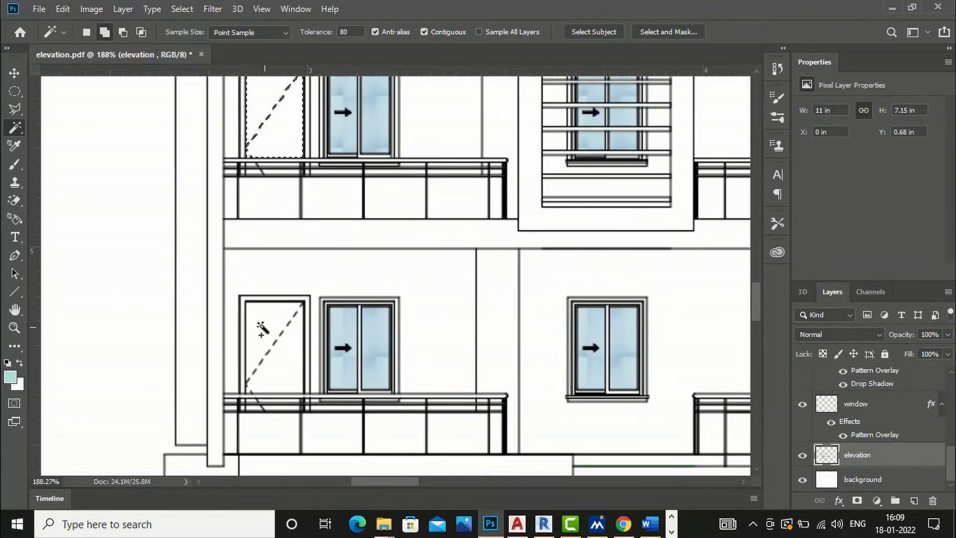
pyautogui.scroll(-6, 313, 265)
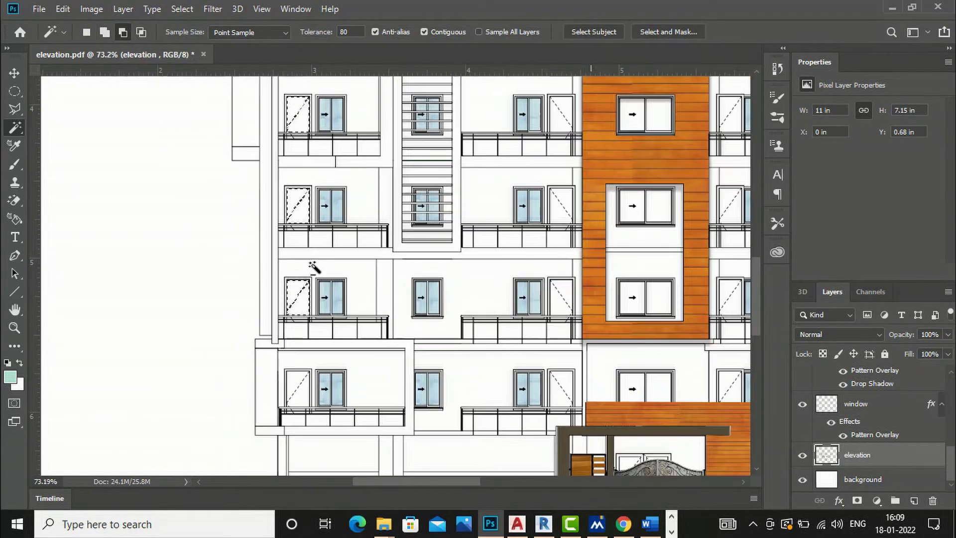
pyautogui.scroll(4, 321, 372)
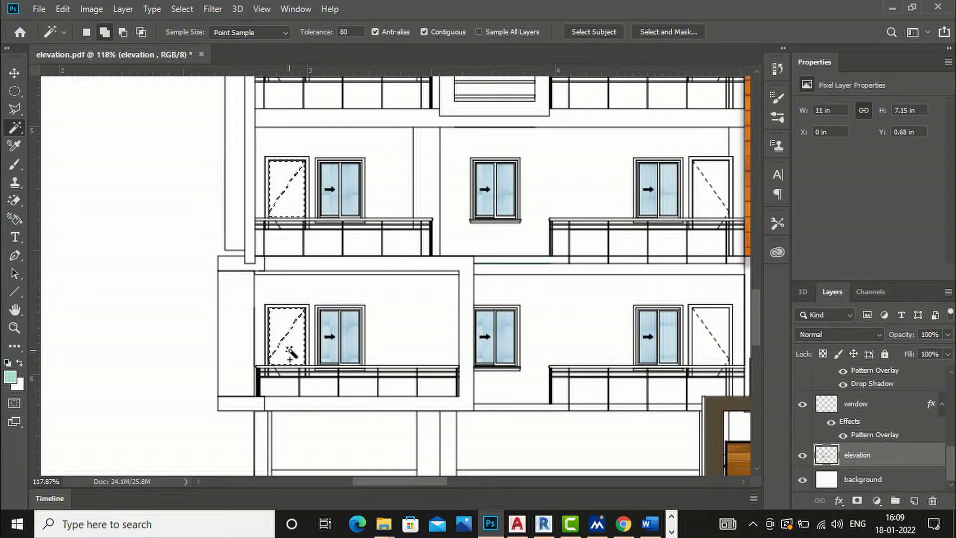
pyautogui.scroll(-5, 316, 311)
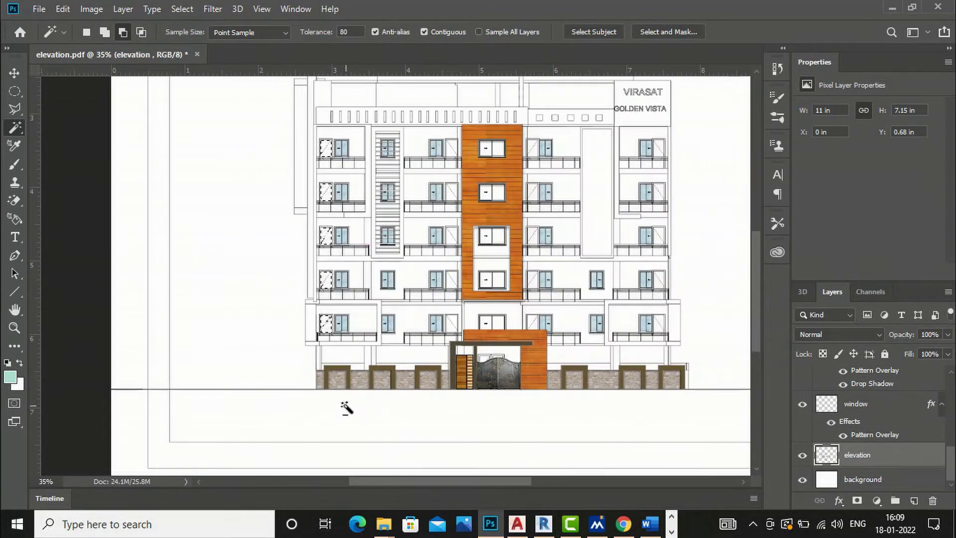
pyautogui.scroll(6, 428, 199)
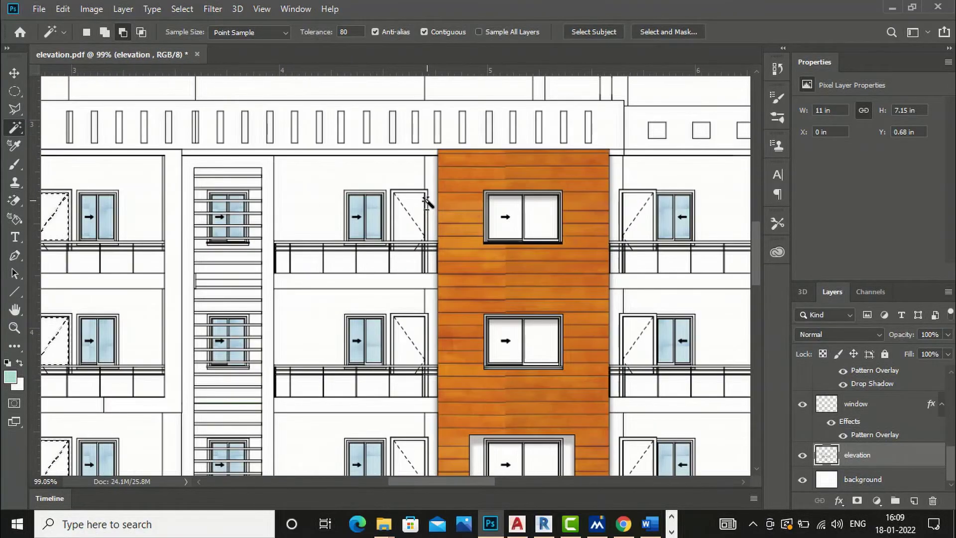
pyautogui.keyDown('shift'); pyautogui.click(407, 218); pyautogui.keyUp('shift')
pyautogui.keyDown('shift'); pyautogui.click(405, 333); pyautogui.keyUp('shift')
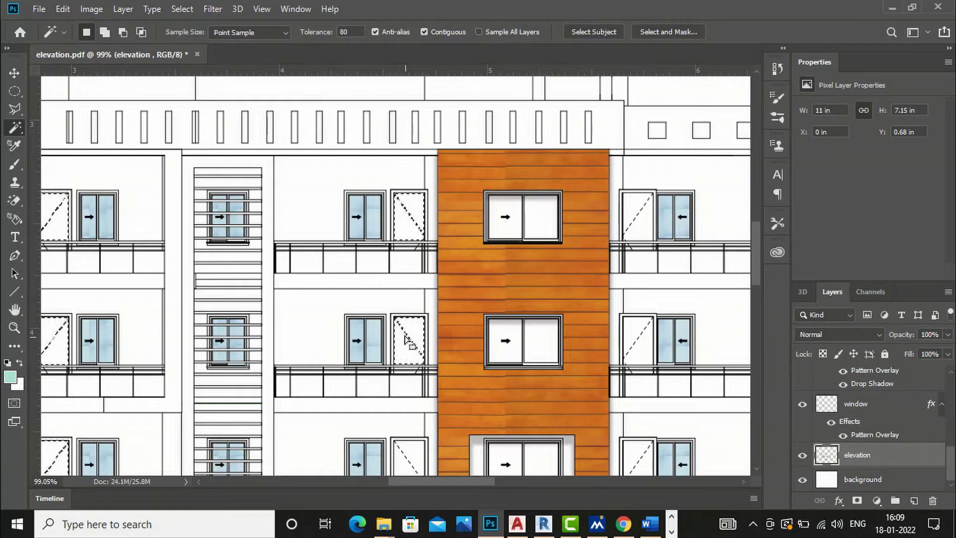
pyautogui.scroll(-3, 402, 241)
pyautogui.scroll(5, 405, 352)
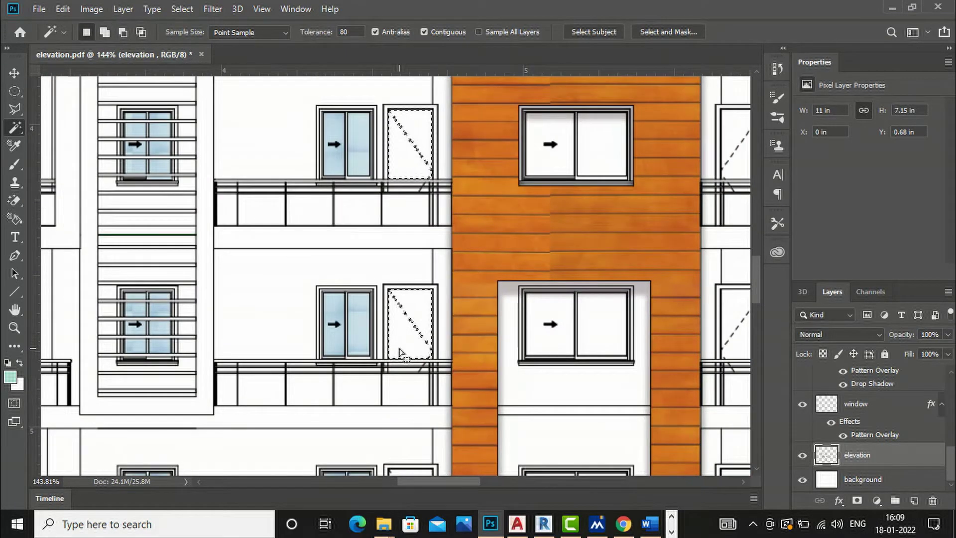
pyautogui.scroll(-5, 404, 293)
pyautogui.scroll(5, 405, 348)
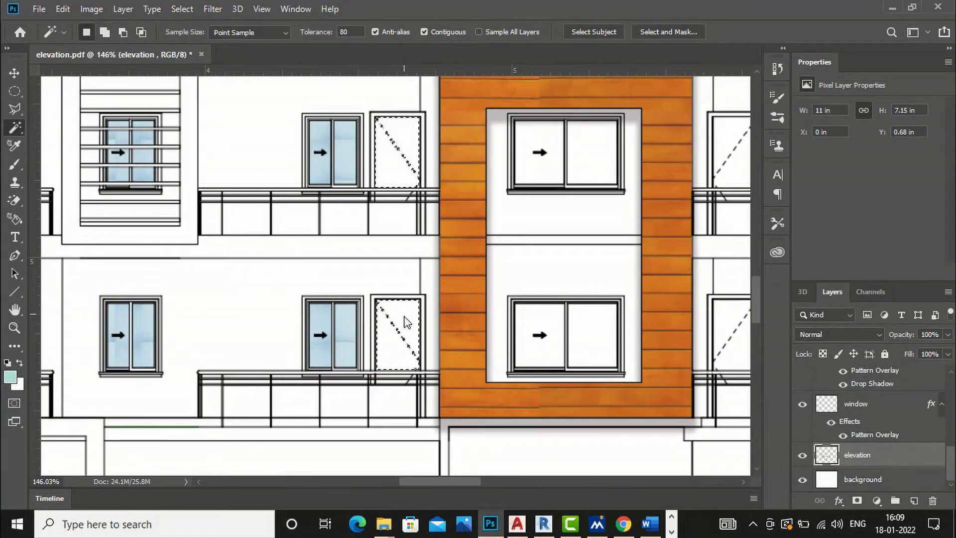
pyautogui.scroll(-4, 381, 279)
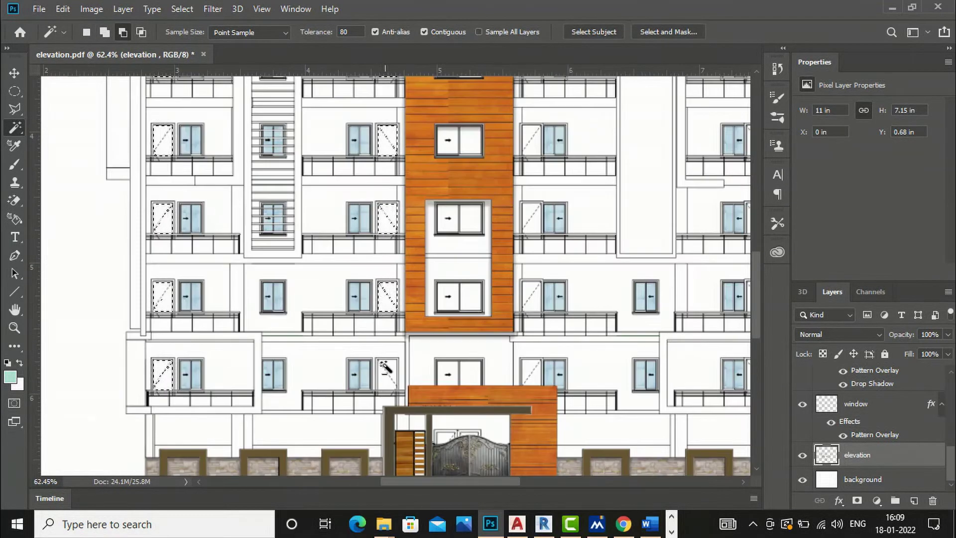
pyautogui.scroll(5, 387, 370)
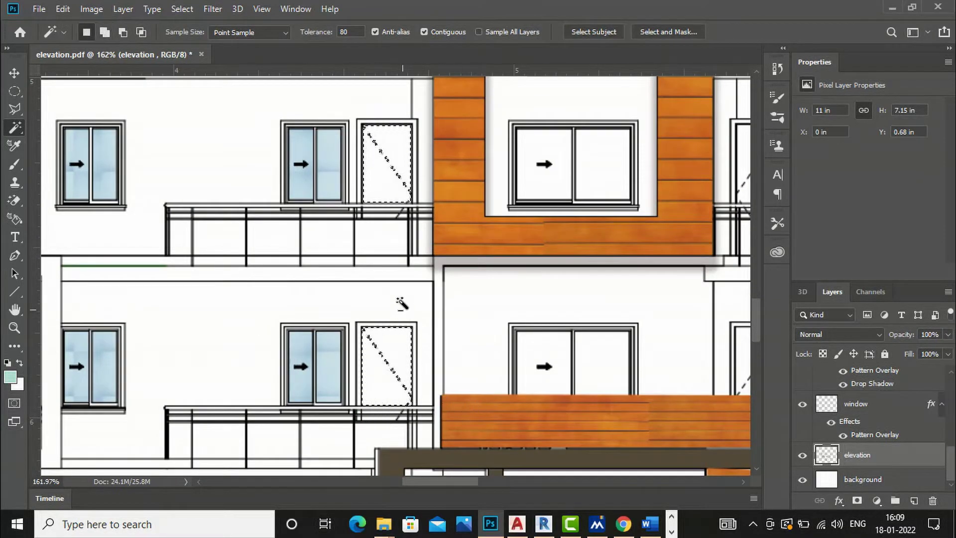
pyautogui.scroll(-5, 402, 304)
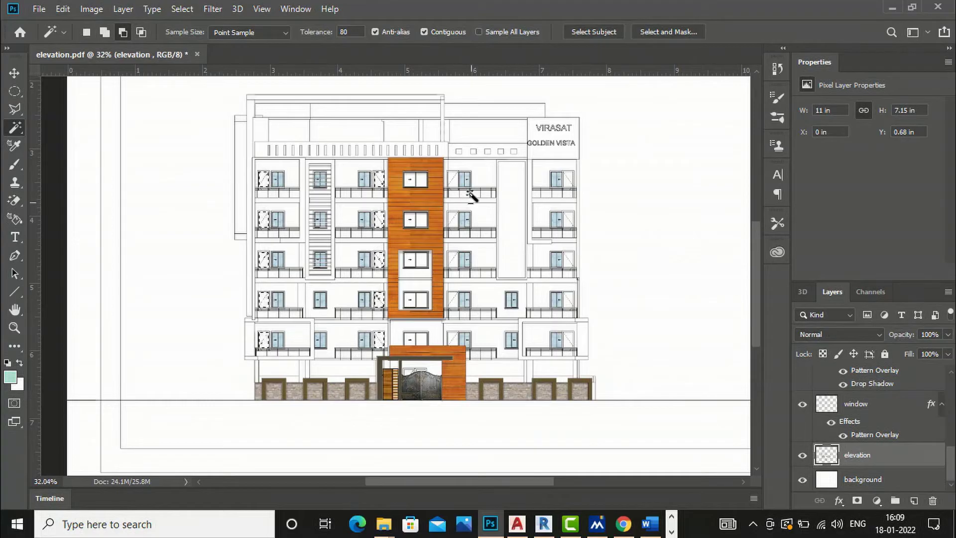
pyautogui.scroll(4, 470, 195)
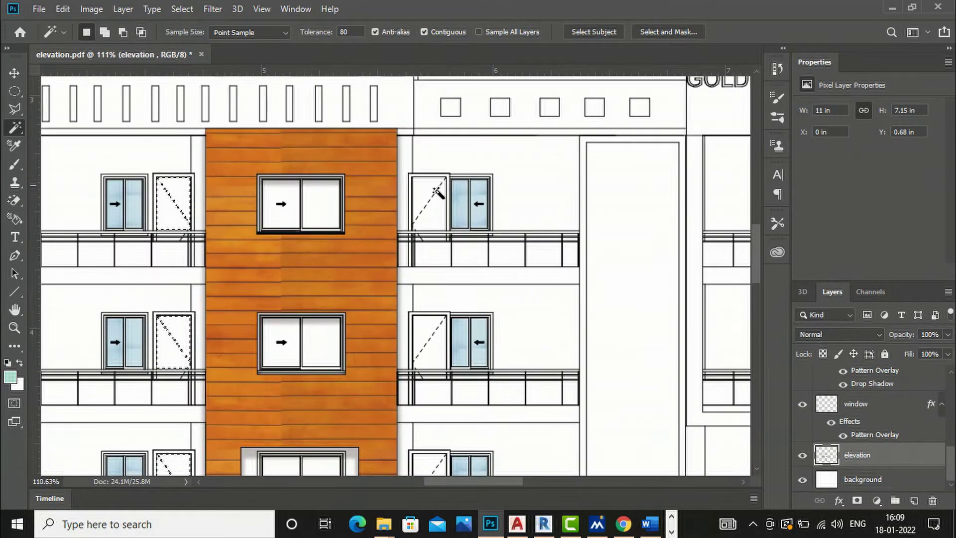
# Add the right-hand door panels on every floor to the selection.
pyautogui.keyDown('shift'); pyautogui.click(433, 205); pyautogui.keyUp('shift')
pyautogui.keyDown('shift'); pyautogui.click(429, 336); pyautogui.keyUp('shift')
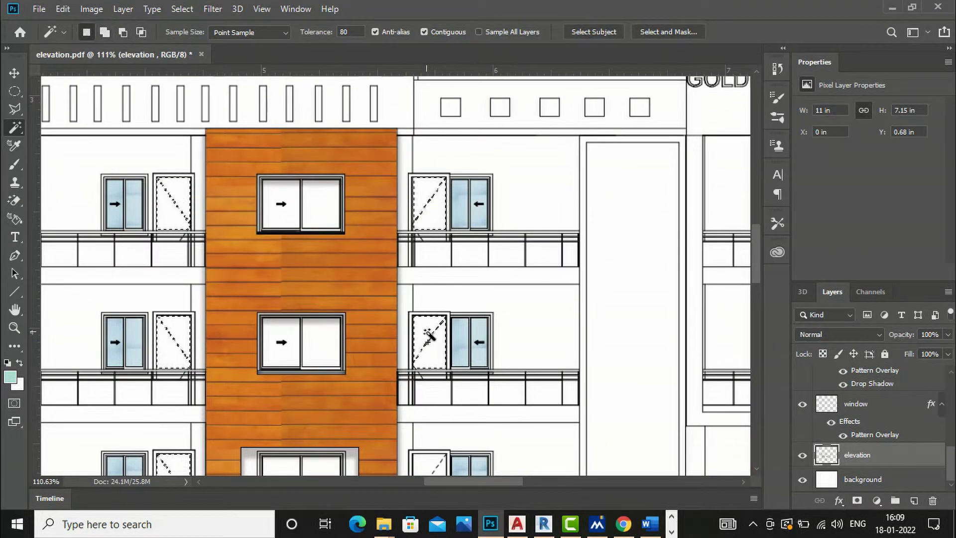
pyautogui.scroll(-3, 450, 268)
pyautogui.scroll(4, 446, 398)
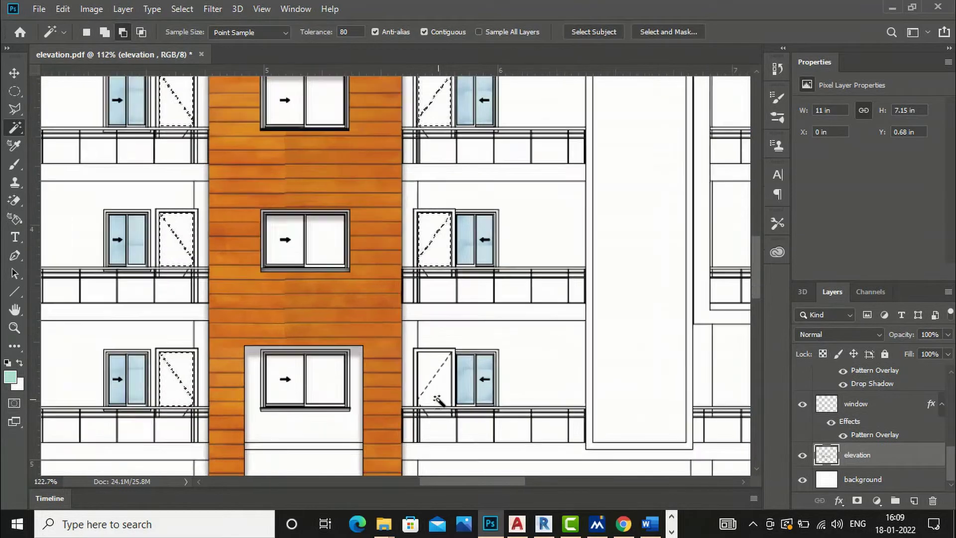
pyautogui.scroll(1, 436, 399)
pyautogui.keyDown('shift'); pyautogui.click(434, 376); pyautogui.keyUp('shift')
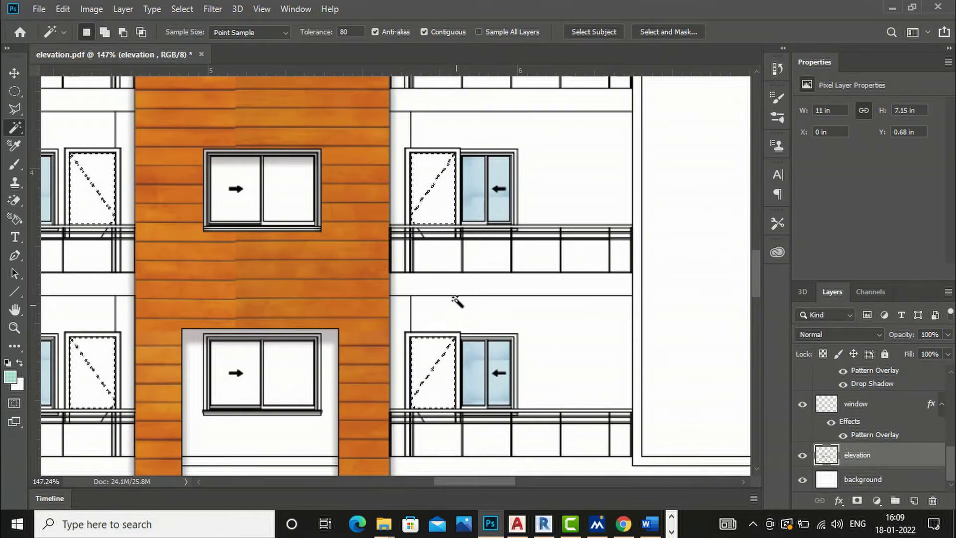
pyautogui.scroll(-5, 457, 301)
pyautogui.scroll(3, 458, 390)
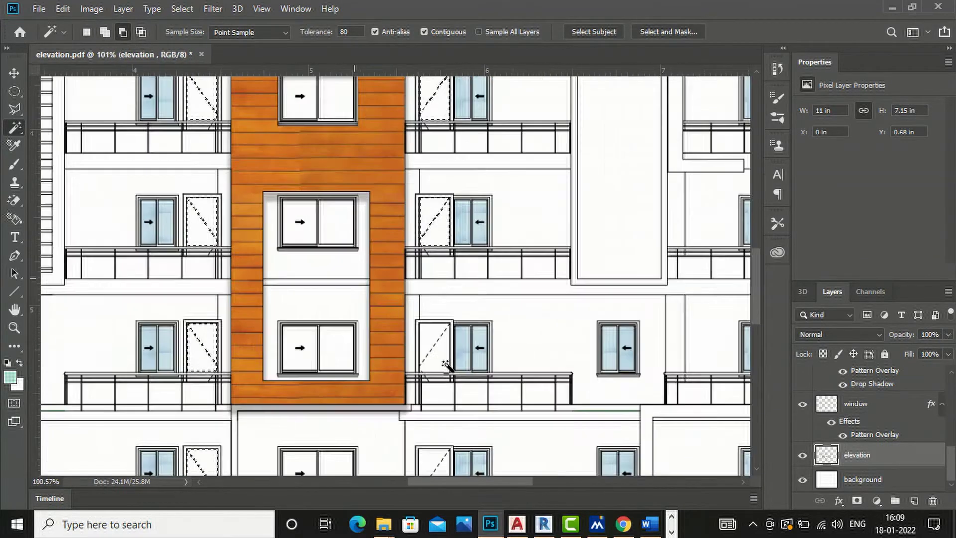
pyautogui.scroll(1, 445, 365)
pyautogui.keyDown('shift'); pyautogui.click(435, 342); pyautogui.keyUp('shift')
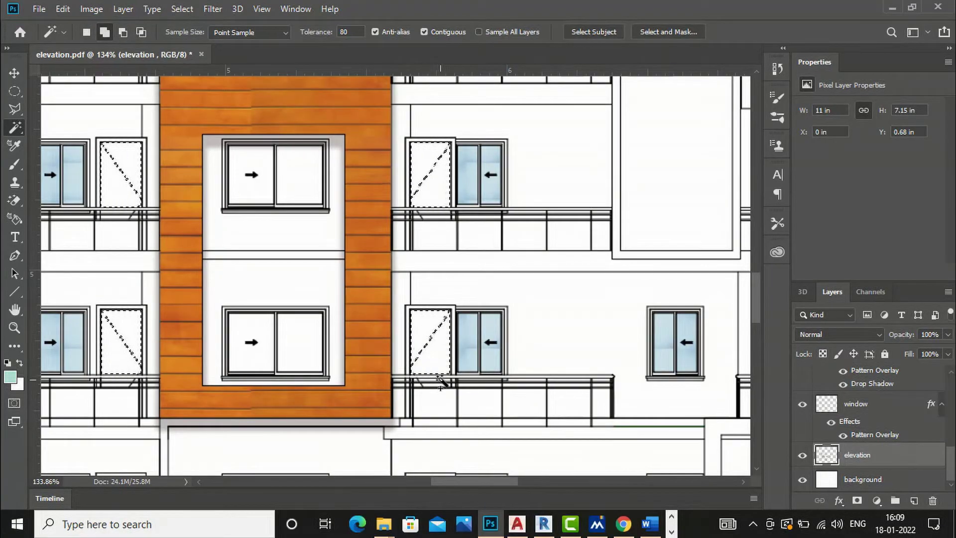
pyautogui.scroll(-3, 434, 307)
pyautogui.scroll(3, 425, 380)
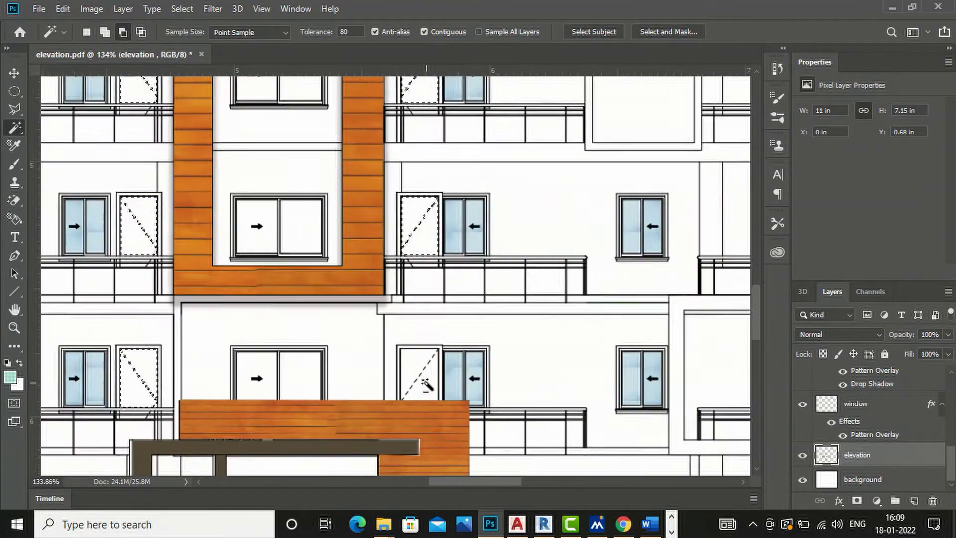
pyautogui.keyDown('shift'); pyautogui.click(425, 382); pyautogui.keyUp('shift')
pyautogui.scroll(-3, 425, 378)
pyautogui.scroll(-2, 424, 377)
pyautogui.scroll(1, 536, 211)
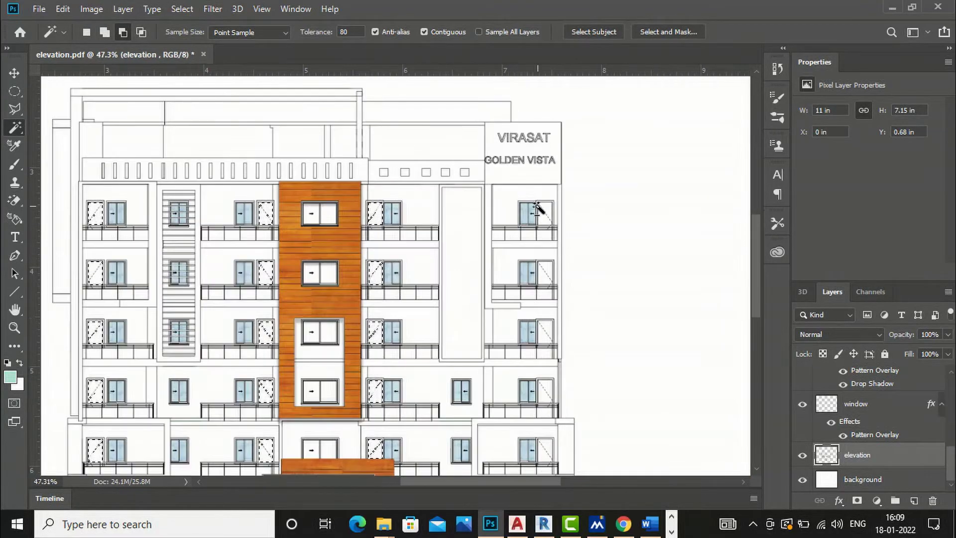
pyautogui.scroll(2, 537, 209)
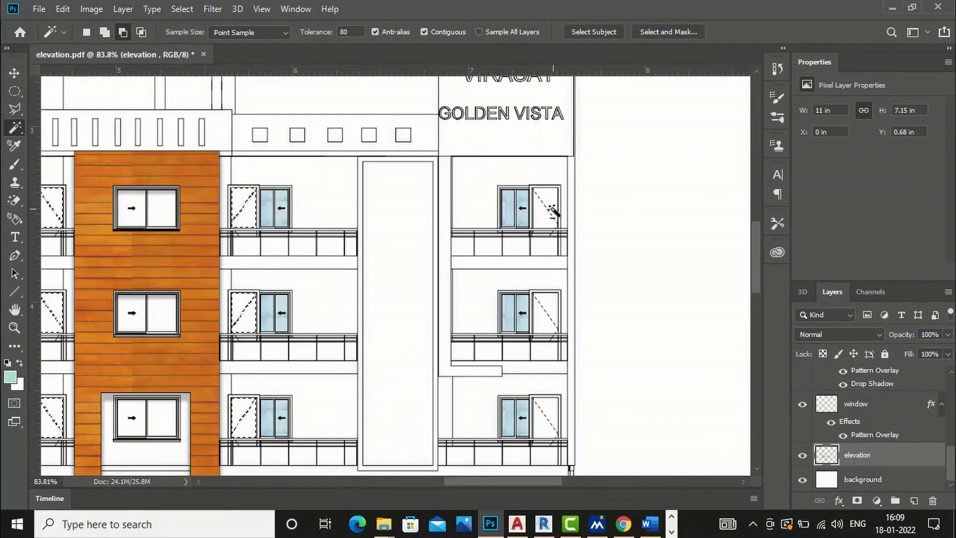
pyautogui.keyDown('shift'); pyautogui.click(553, 208); pyautogui.keyUp('shift')
pyautogui.keyDown('shift'); pyautogui.click(549, 312); pyautogui.keyUp('shift')
pyautogui.scroll(-2, 503, 208)
pyautogui.scroll(2, 518, 306)
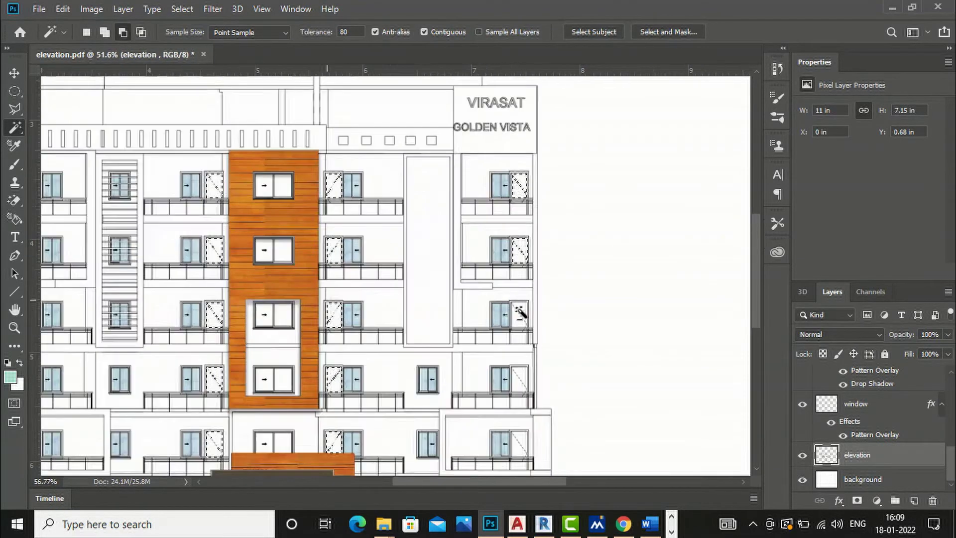
pyautogui.scroll(2, 517, 333)
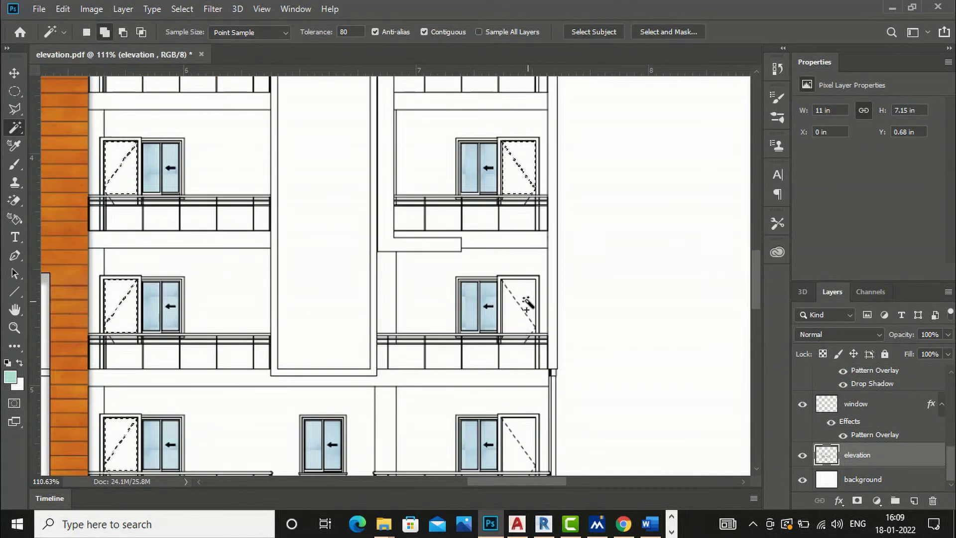
pyautogui.scroll(-2, 515, 337)
pyautogui.scroll(3, 508, 339)
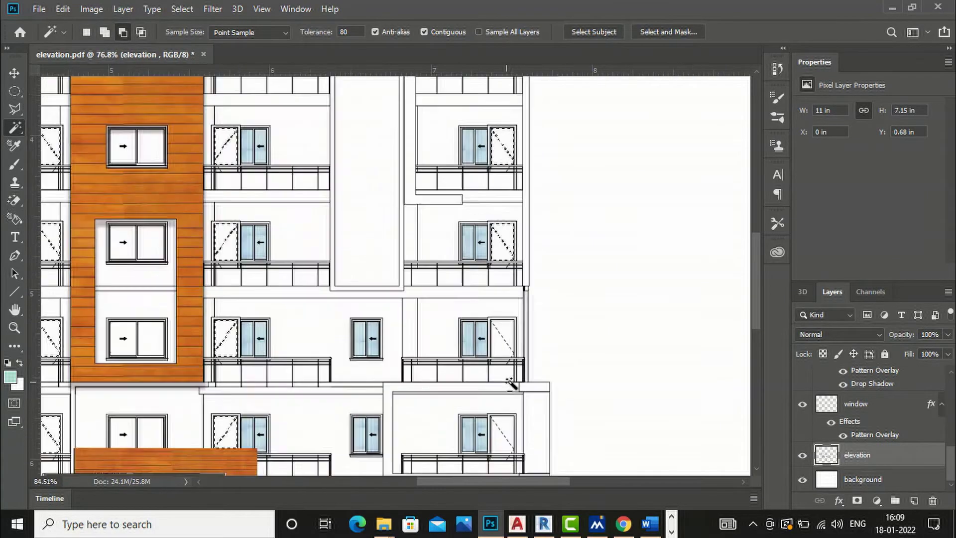
pyautogui.scroll(1, 503, 357)
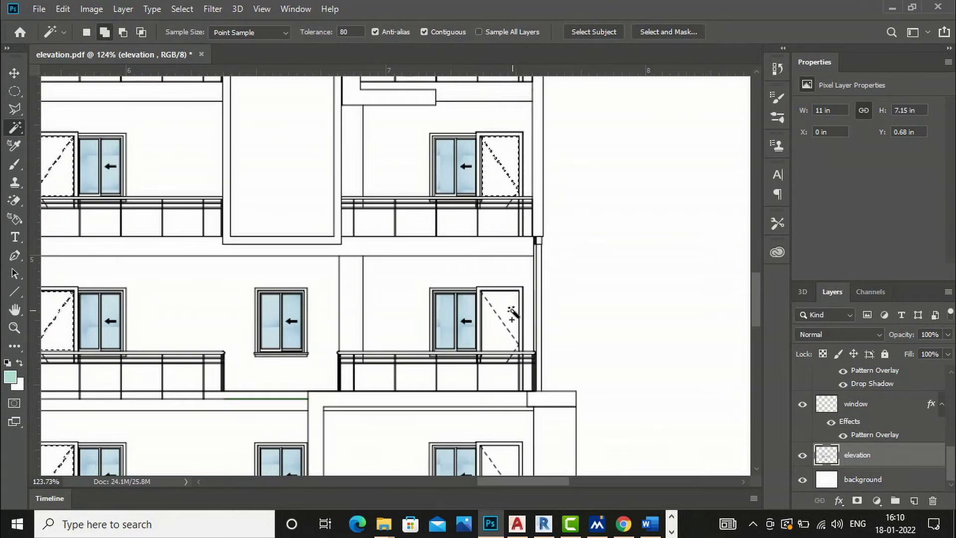
pyautogui.scroll(-2, 483, 247)
pyautogui.scroll(3, 493, 342)
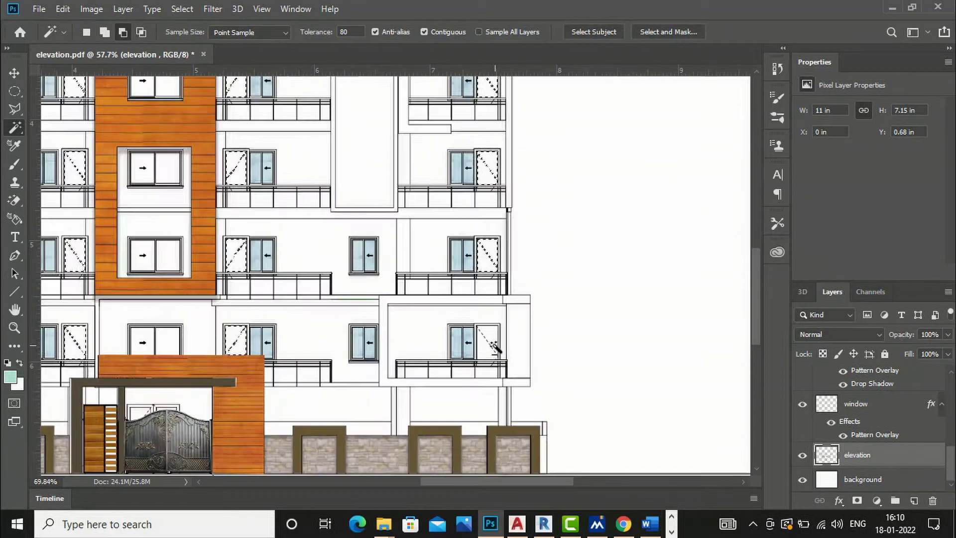
pyautogui.keyDown('shift'); pyautogui.click(487, 333); pyautogui.keyUp('shift')
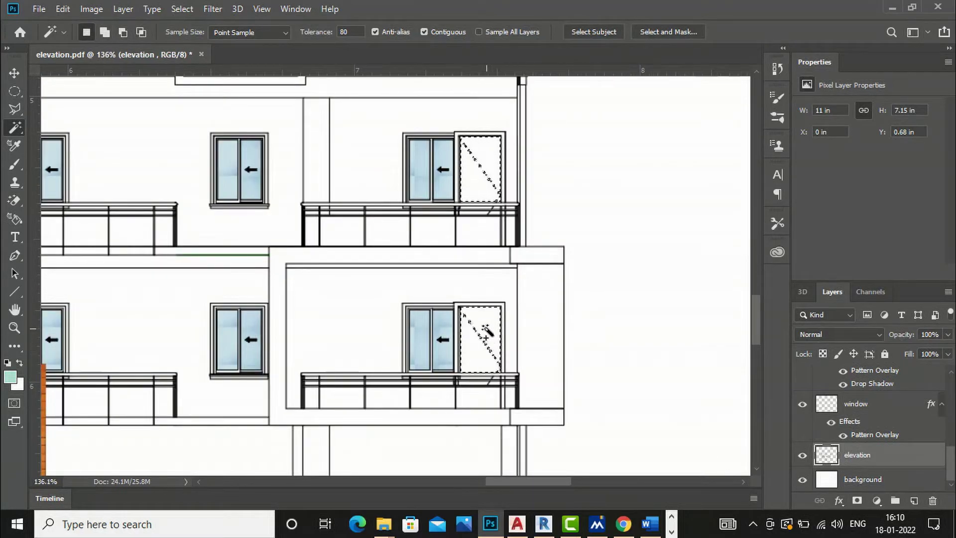
pyautogui.scroll(-15, 487, 334)
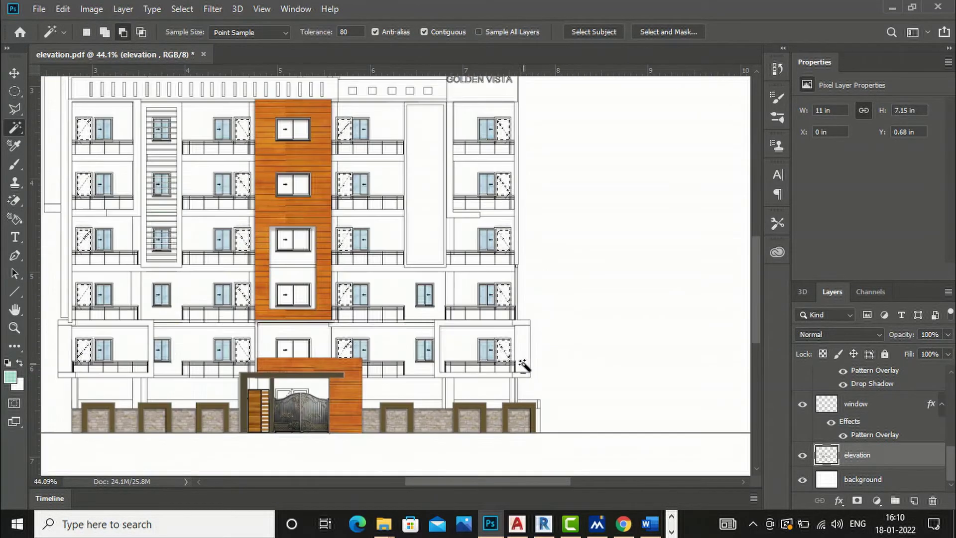
pyautogui.scroll(2, 199, 220)
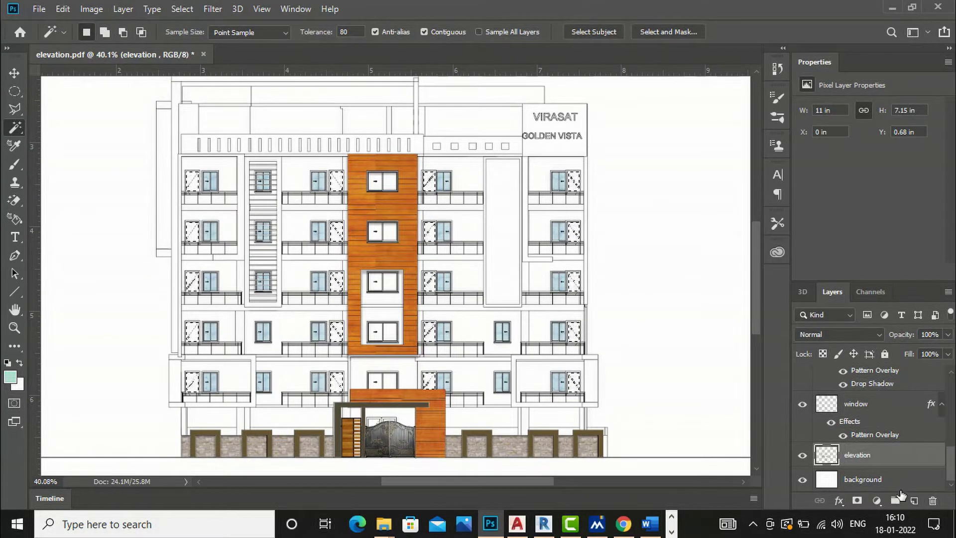
# Create a new layer named 'door'.
pyautogui.click(914, 500)
pyautogui.doubleClick(858, 455)
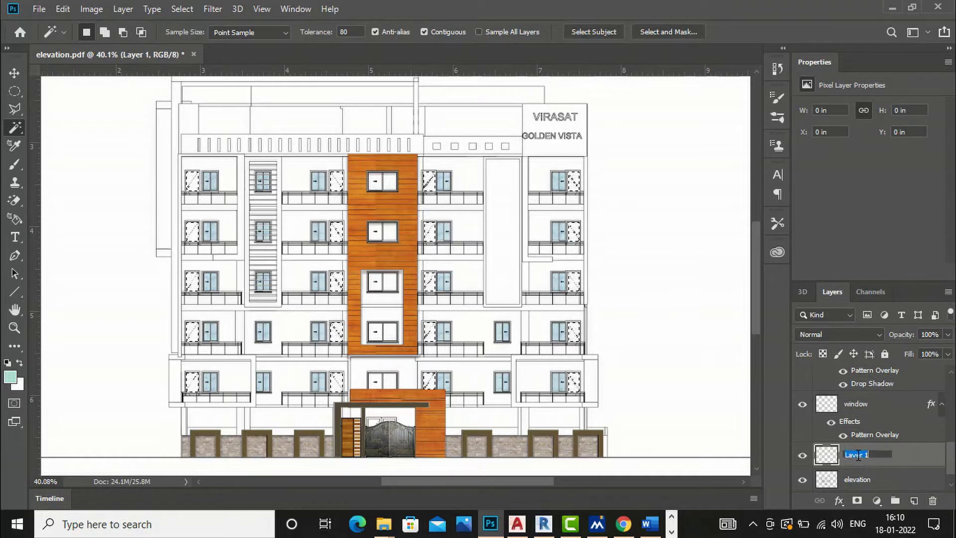
pyautogui.write('doo')
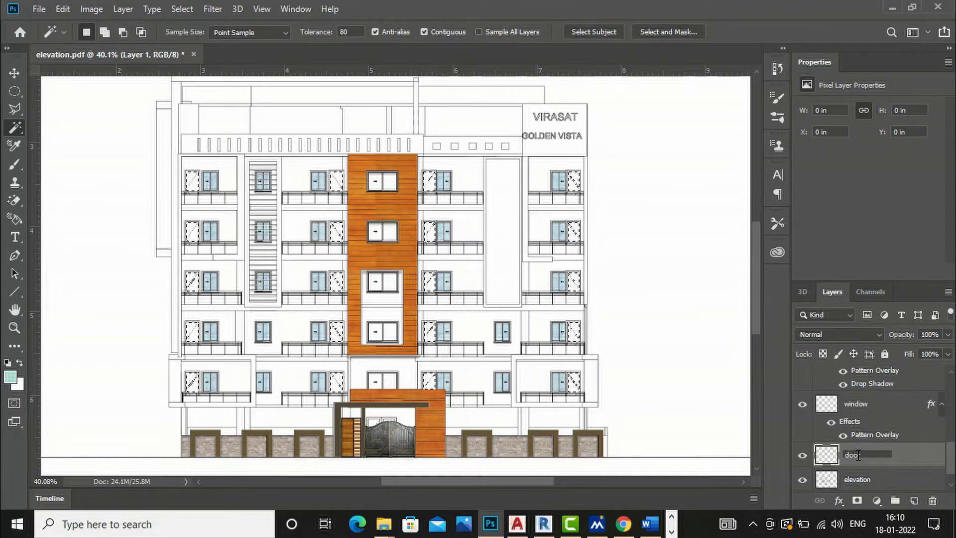
pyautogui.write('r')
pyautogui.press('Return')
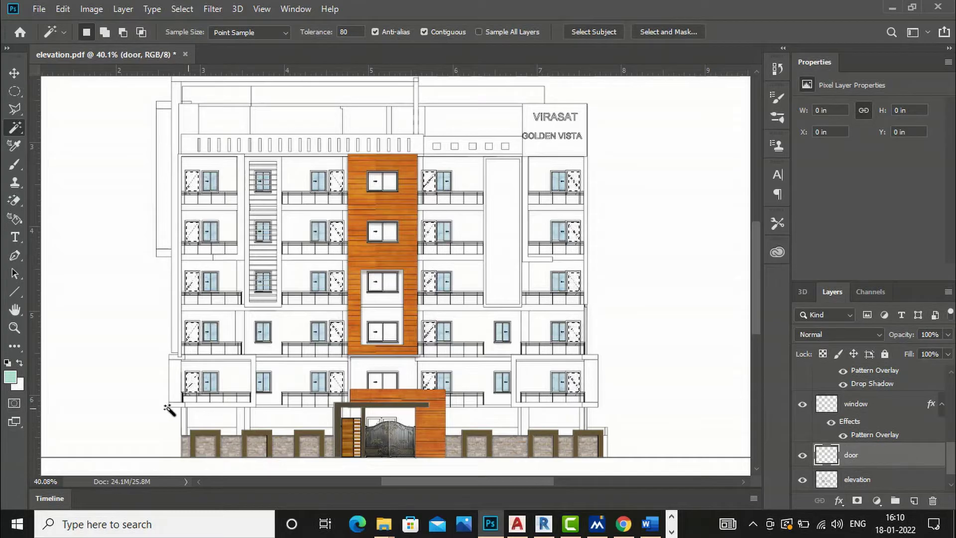
# Set the foreground to brown #9e7035 and Paint Bucket fill the selected door panels.
pyautogui.click(9, 376)
pyautogui.moveTo(612, 219); pyautogui.dragTo(645, 236)
pyautogui.moveTo(760, 309); pyautogui.dragTo(757, 302)
pyautogui.moveTo(697, 216)
pyautogui.mouseDown()
pyautogui.moveTo(646, 219)
pyautogui.moveTo(671, 230)
pyautogui.moveTo(687, 207)
pyautogui.mouseUp()
pyautogui.click(886, 135)
pyautogui.press('w')
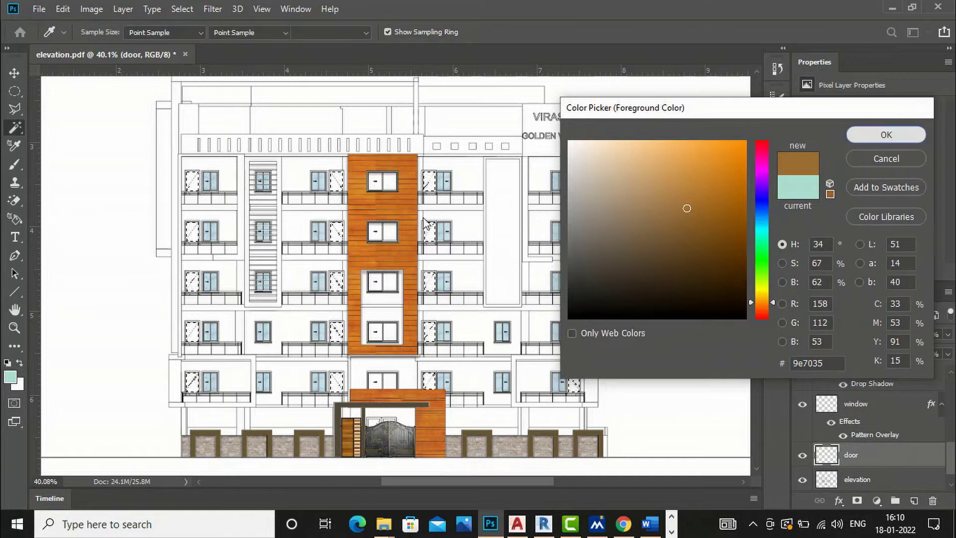
pyautogui.press('g')
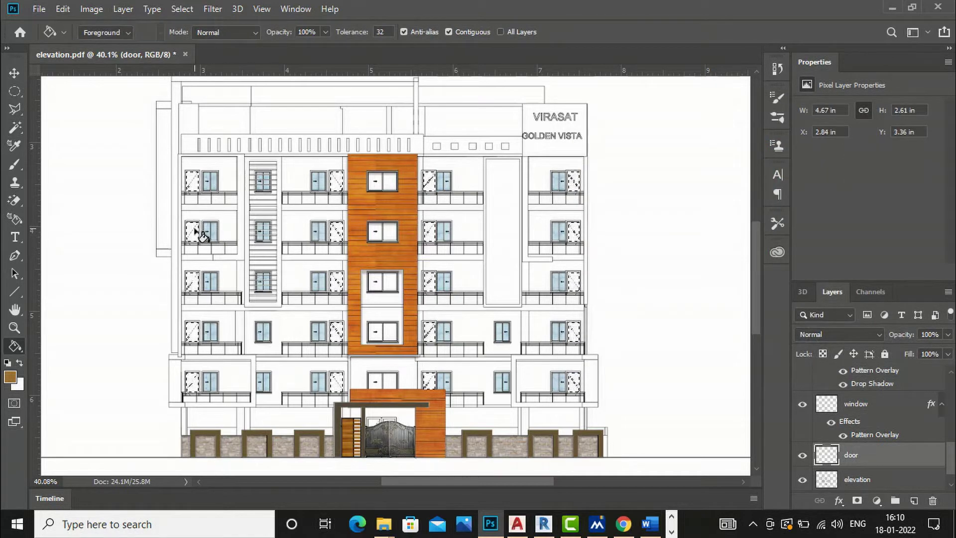
pyautogui.click(195, 228)
pyautogui.scroll(-2, 228, 273)
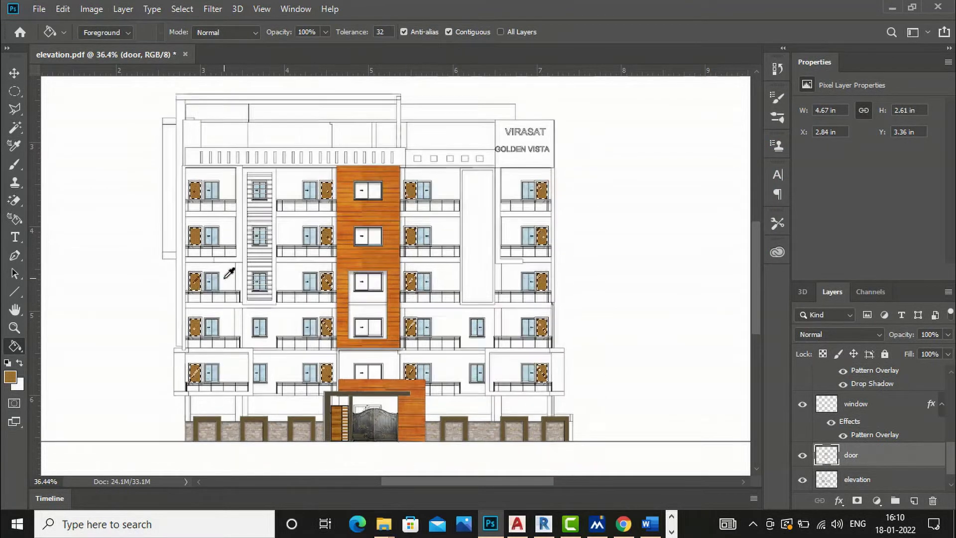
pyautogui.scroll(4, 488, 258)
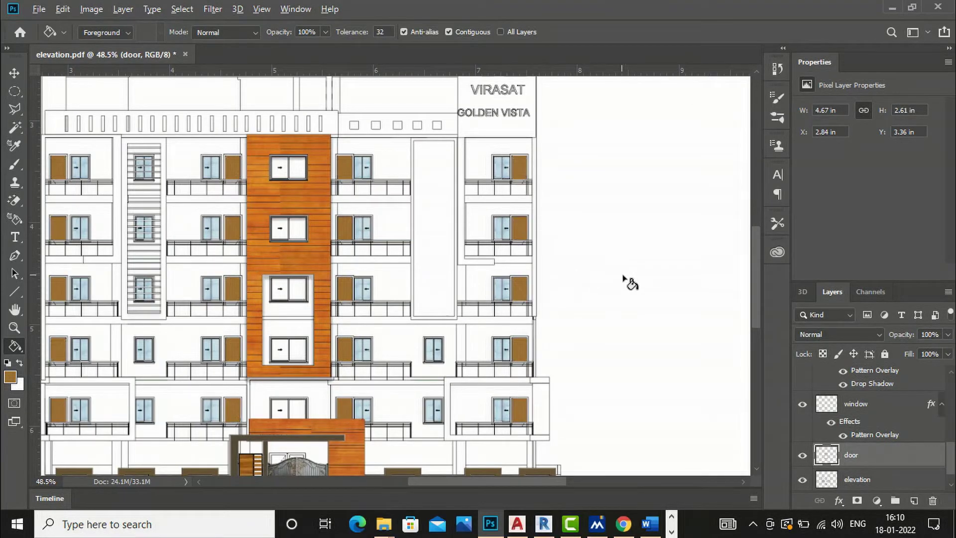
pyautogui.scroll(-2, 625, 278)
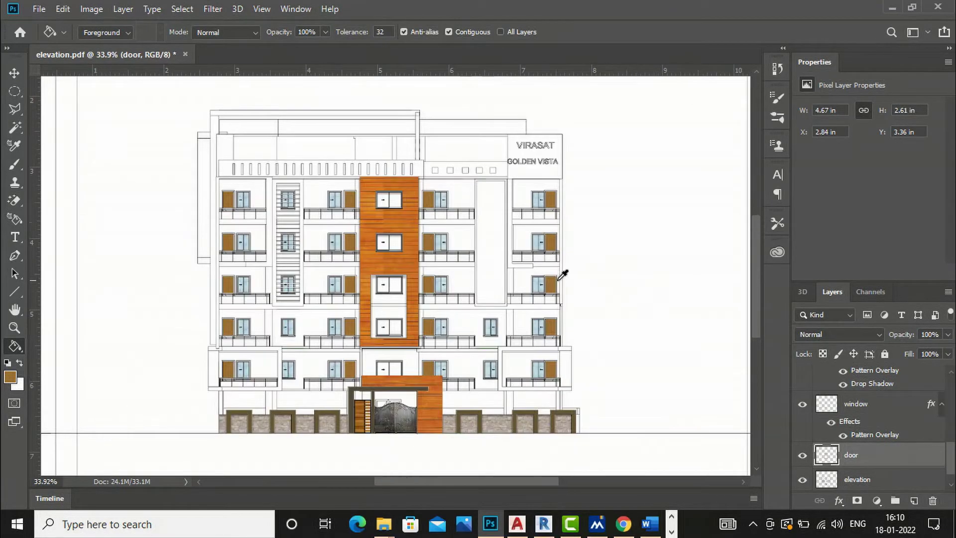
pyautogui.rightClick(828, 458)
pyautogui.click(823, 182)
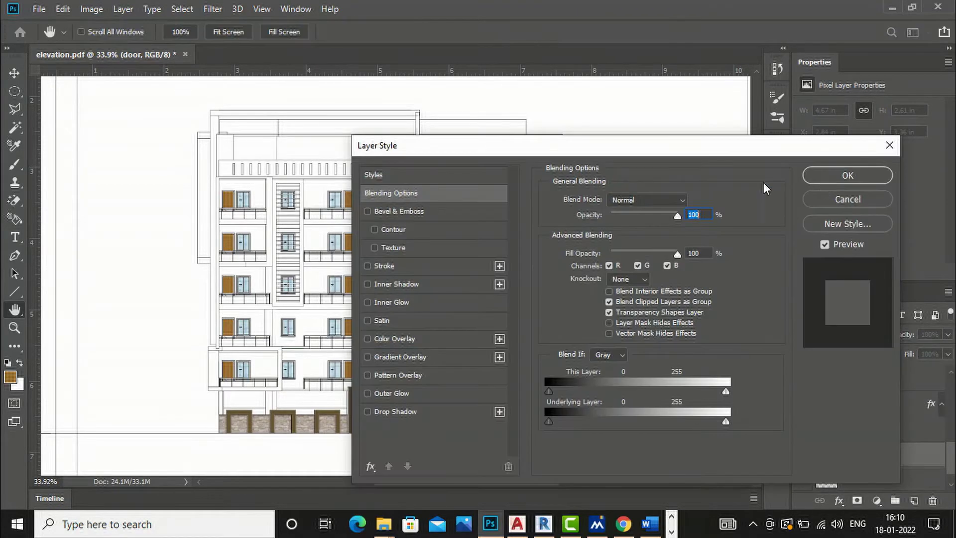
pyautogui.moveTo(562, 147); pyautogui.dragTo(688, 153)
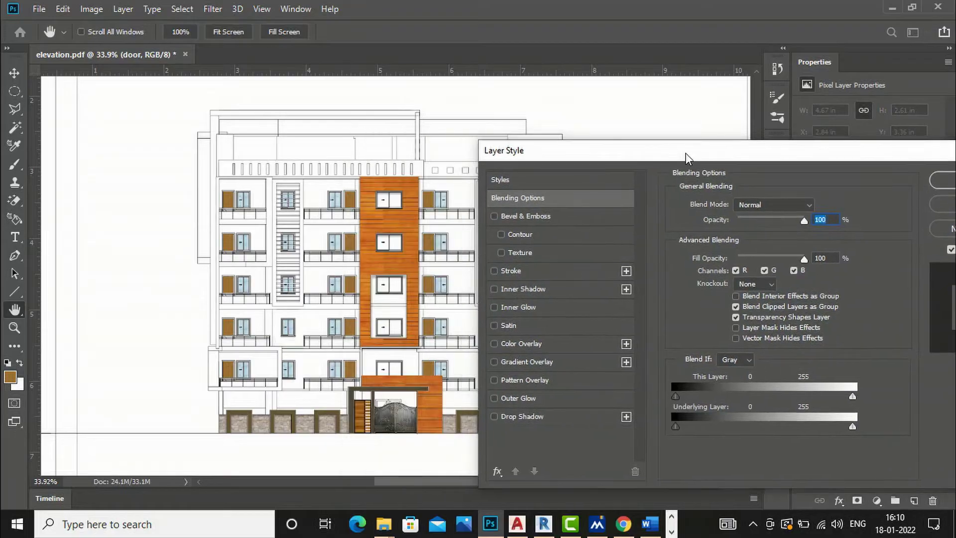
pyautogui.click(495, 381)
pyautogui.click(515, 380)
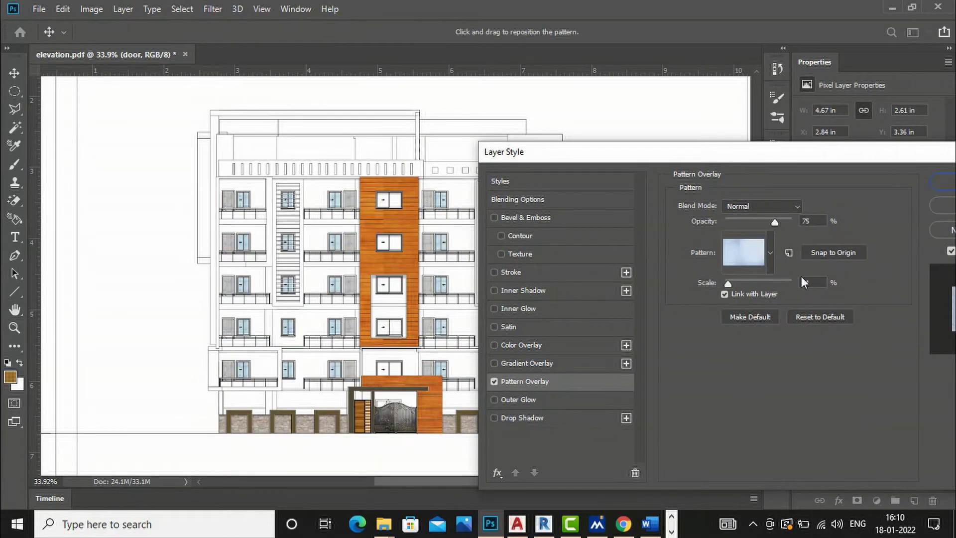
pyautogui.click(769, 255)
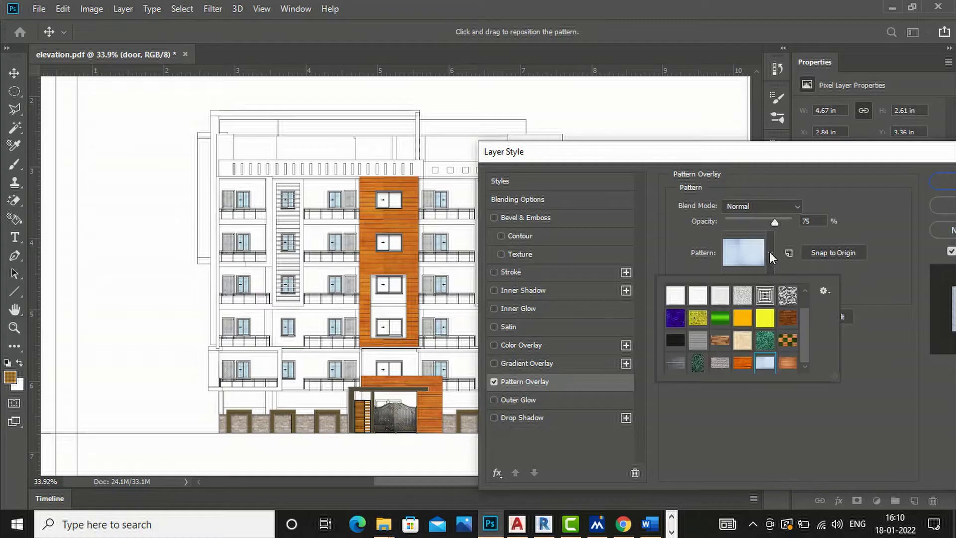
pyautogui.click(788, 363)
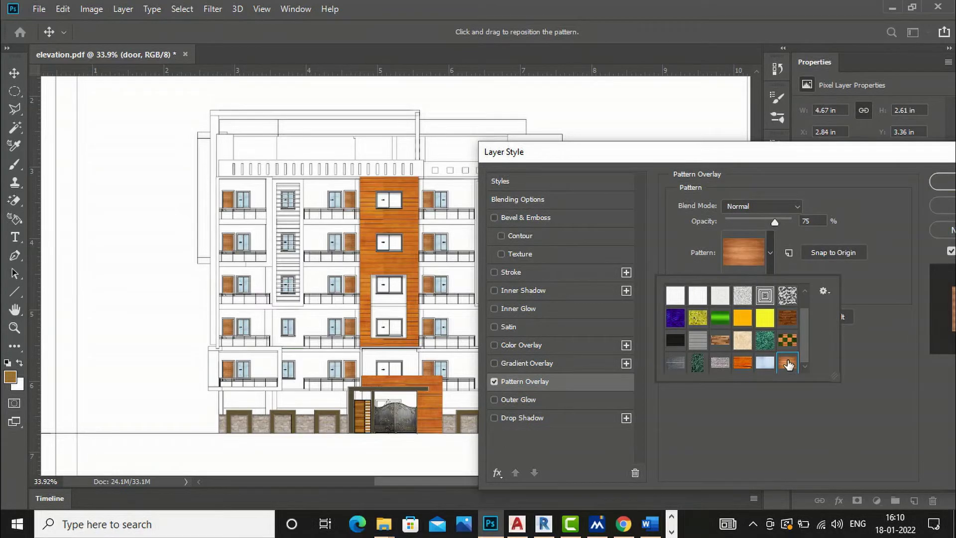
pyautogui.click(877, 191)
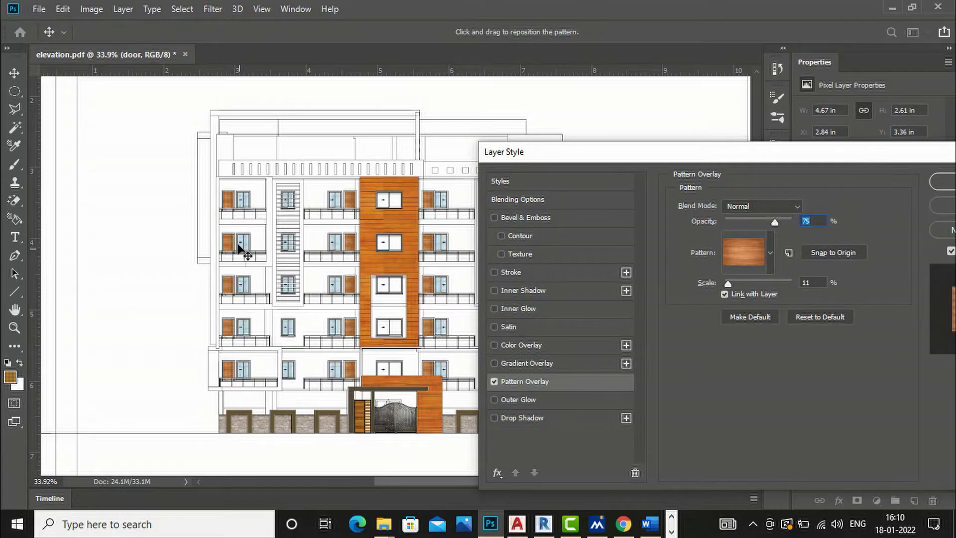
pyautogui.moveTo(841, 156); pyautogui.dragTo(743, 151)
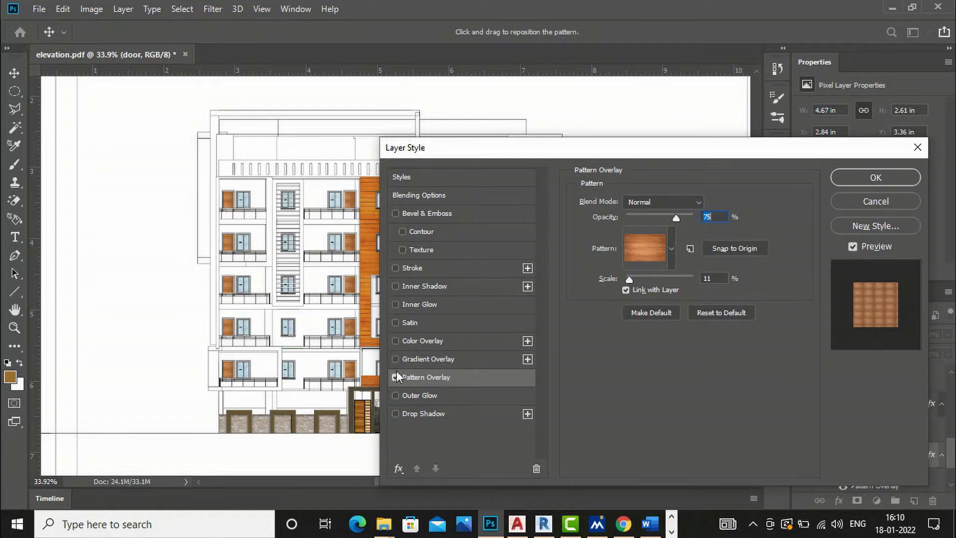
pyautogui.click(399, 286)
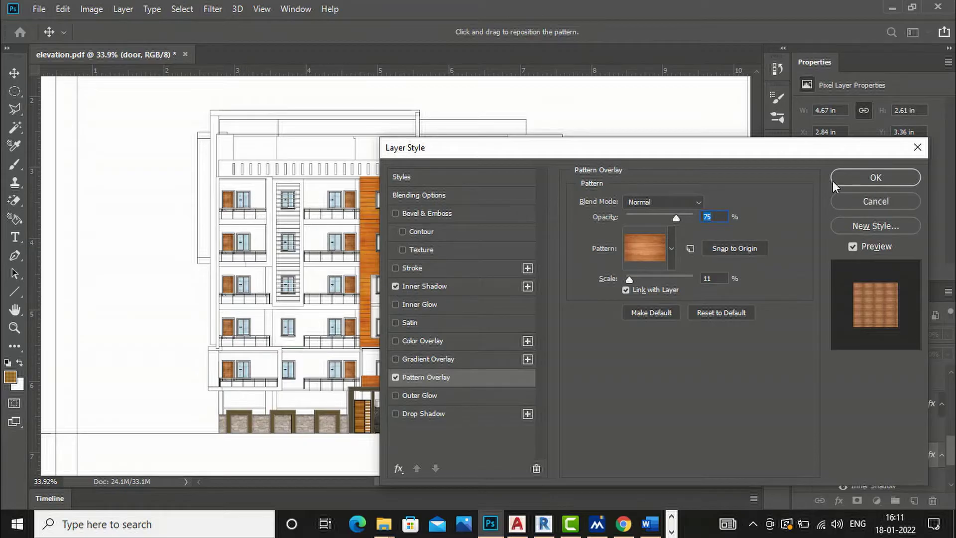
pyautogui.click(849, 177)
pyautogui.scroll(5, 225, 187)
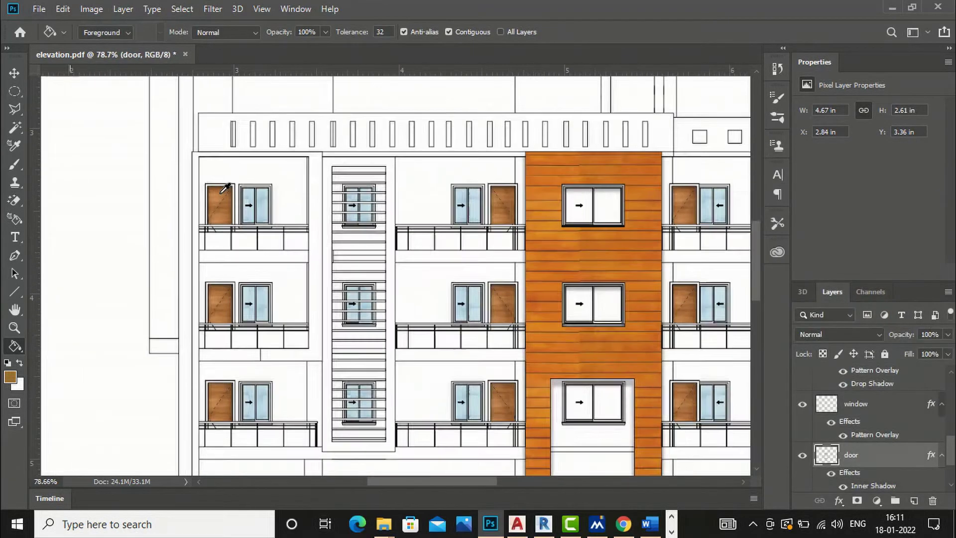
pyautogui.scroll(3, 225, 188)
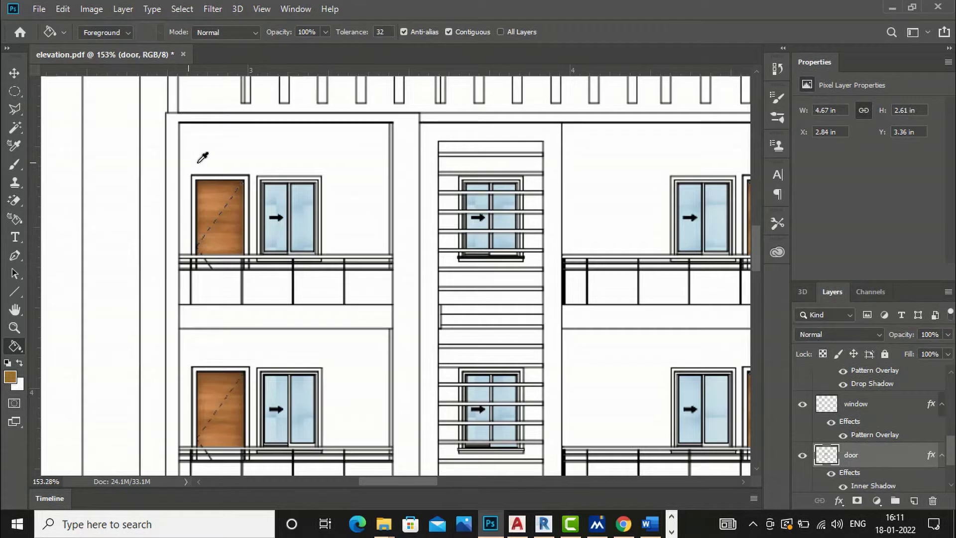
pyautogui.scroll(-5, 315, 208)
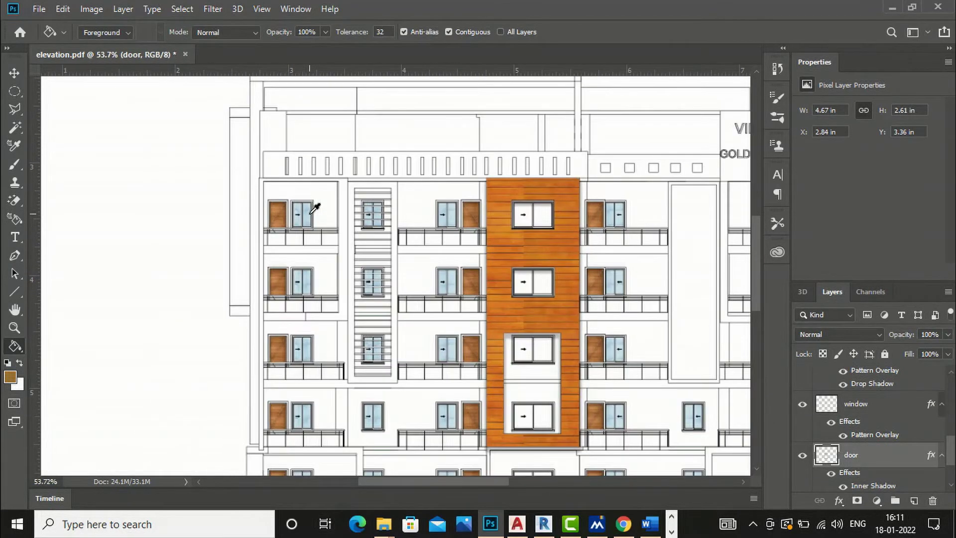
pyautogui.scroll(-2, 314, 208)
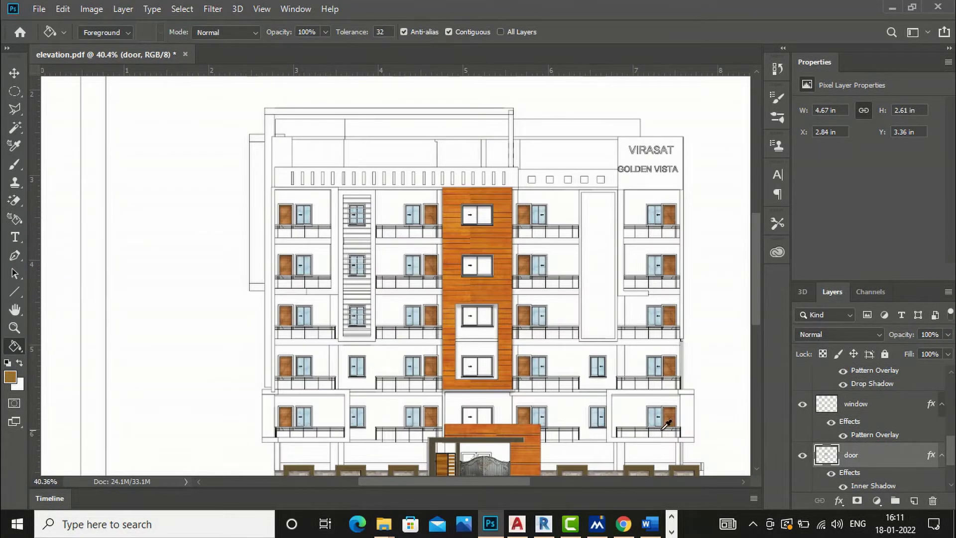
pyautogui.scroll(8, 662, 401)
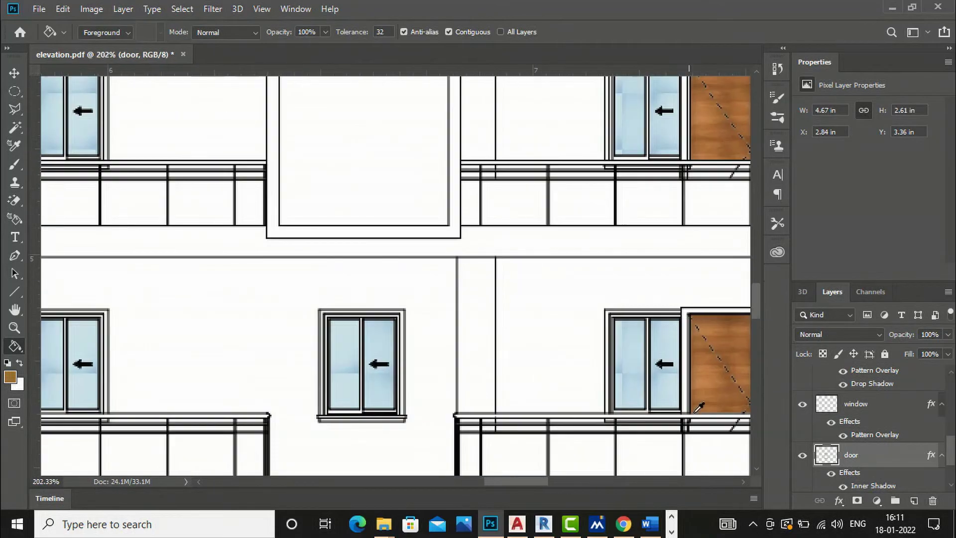
pyautogui.scroll(-8, 653, 296)
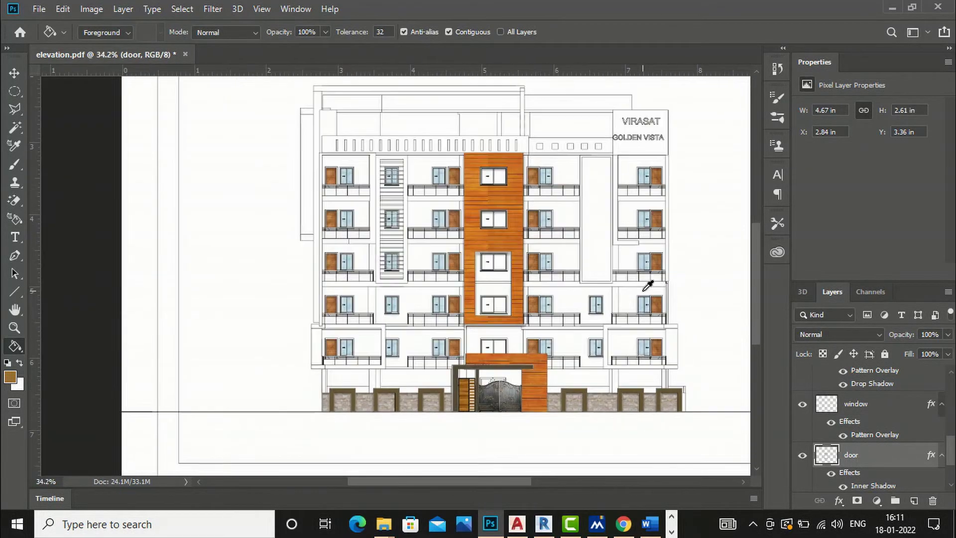
pyautogui.scroll(4, 318, 232)
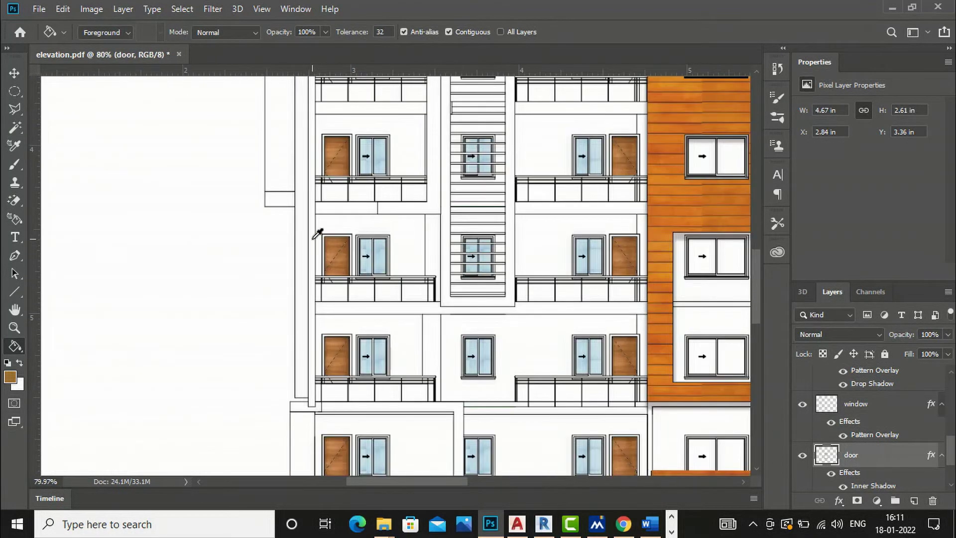
pyautogui.scroll(-1, 317, 322)
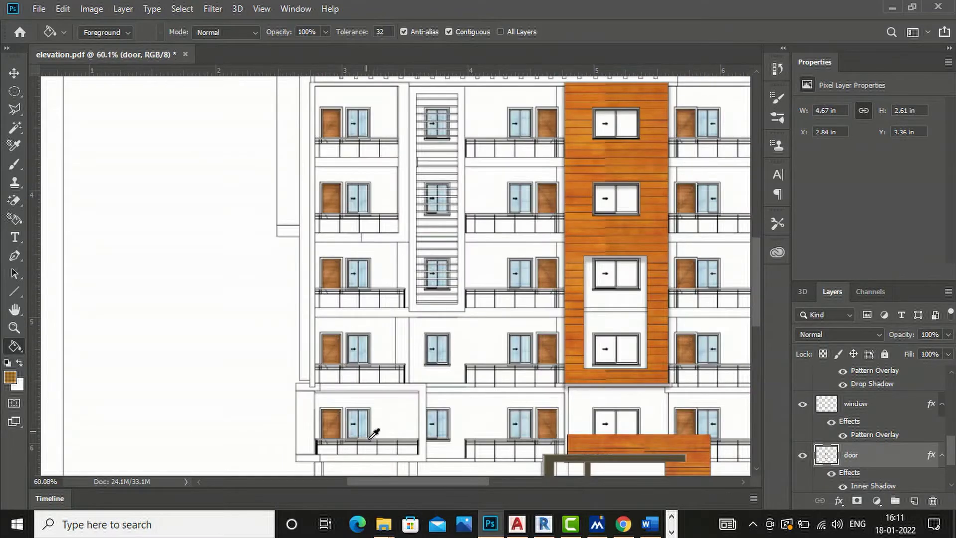
pyautogui.scroll(-2, 284, 270)
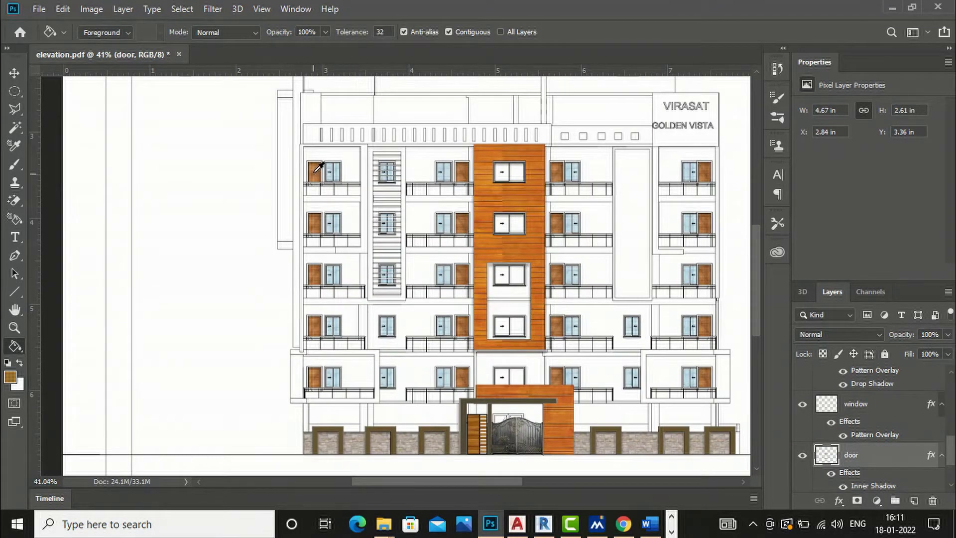
pyautogui.scroll(3, 320, 132)
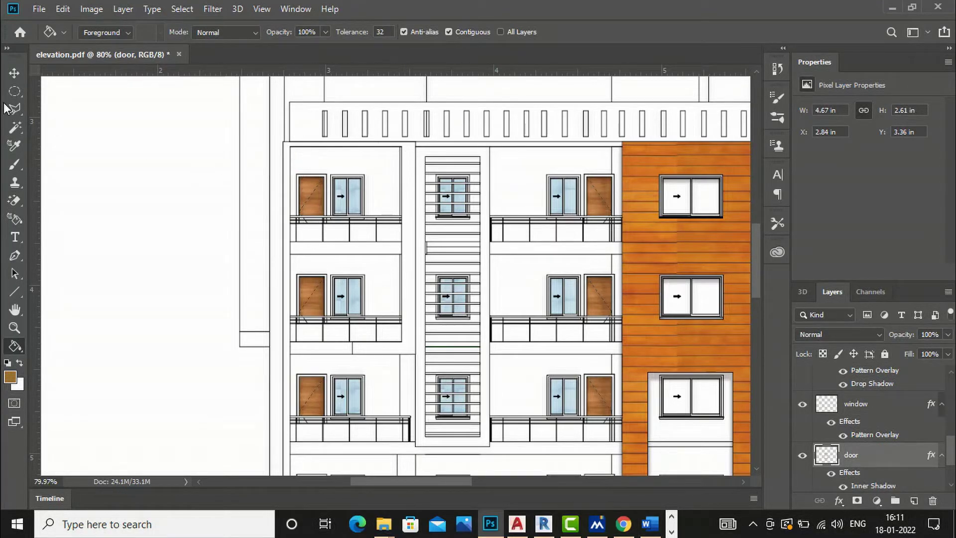
pyautogui.scroll(-3, 881, 484)
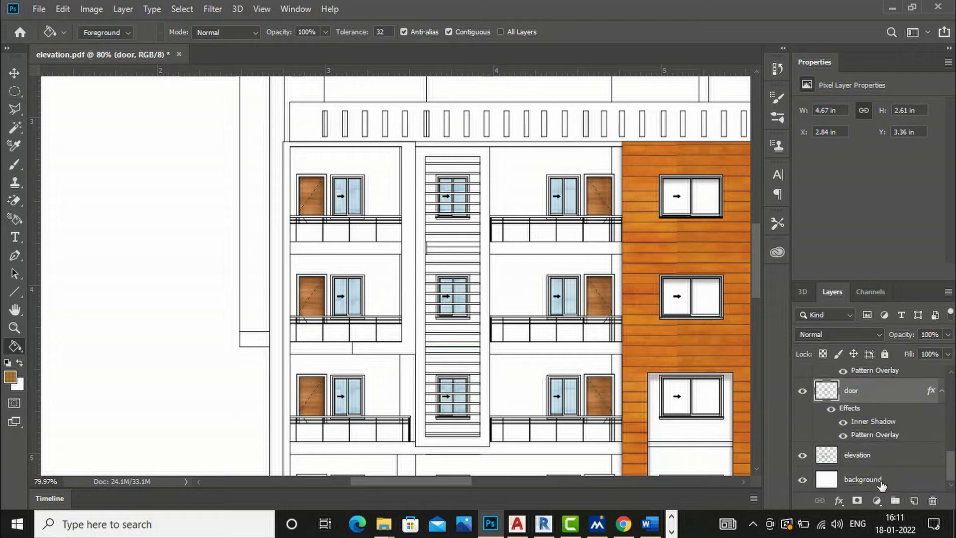
pyautogui.click(857, 463)
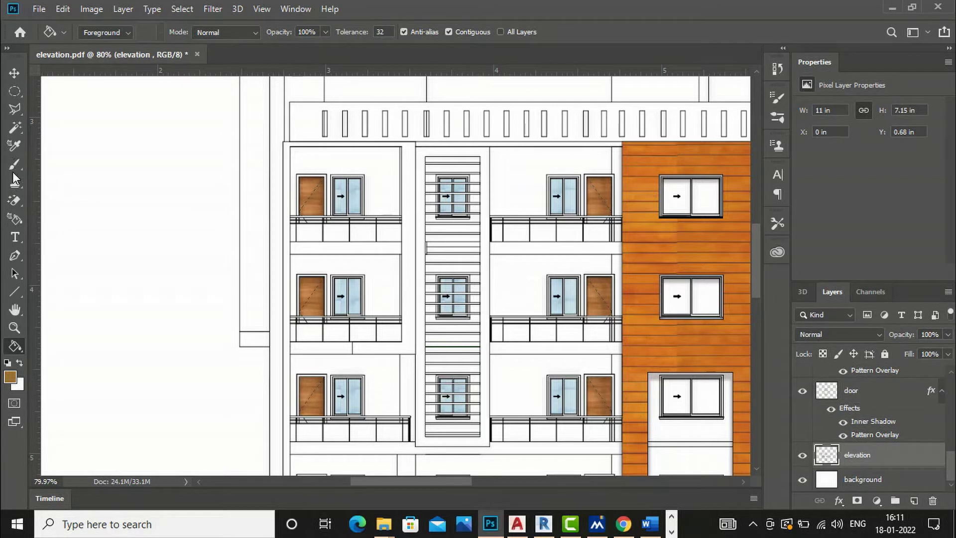
# Magic Wand-select the four left-side balcony wall areas, floor by floor.
pyautogui.click(14, 128)
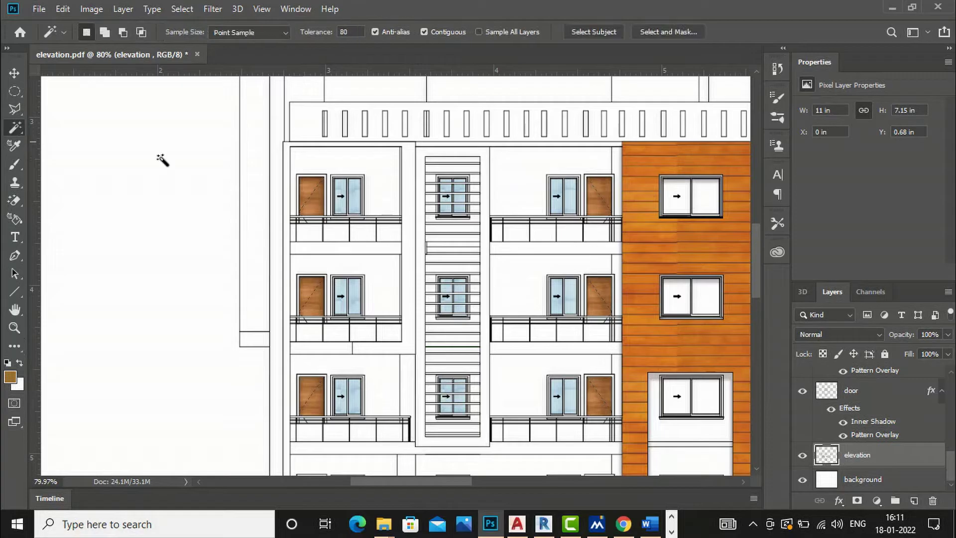
pyautogui.click(329, 163)
pyautogui.keyDown('shift'); pyautogui.click(382, 273); pyautogui.keyUp('shift')
pyautogui.scroll(-2, 375, 256)
pyautogui.scroll(1, 385, 317)
pyautogui.scroll(1, 386, 317)
pyautogui.keyDown('shift'); pyautogui.click(369, 305); pyautogui.keyUp('shift')
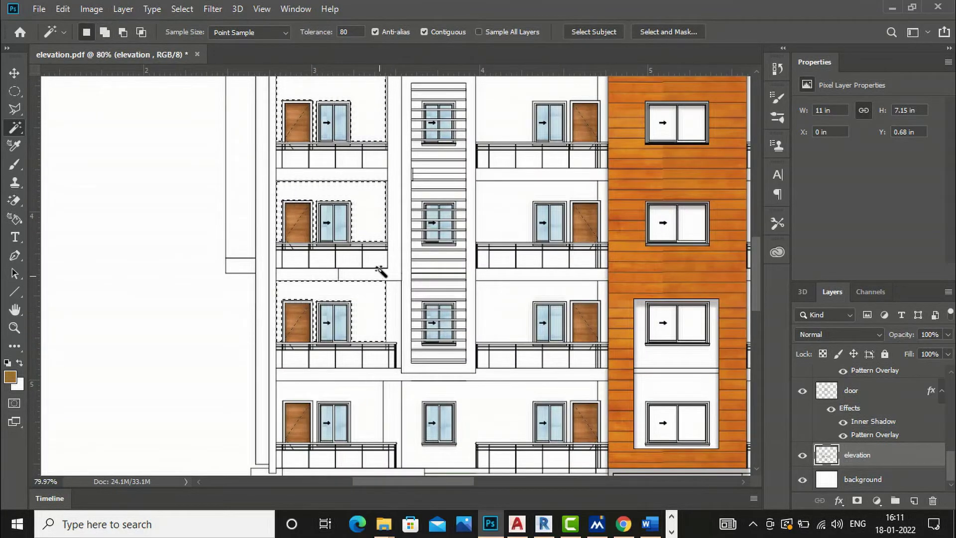
pyautogui.scroll(-3, 357, 216)
pyautogui.scroll(3, 369, 331)
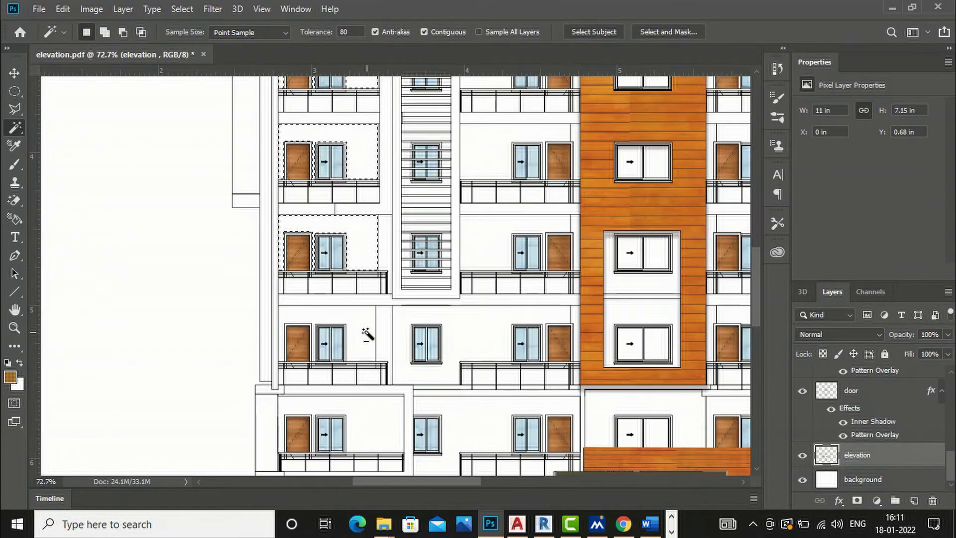
pyautogui.keyDown('shift'); pyautogui.click(367, 322); pyautogui.keyUp('shift')
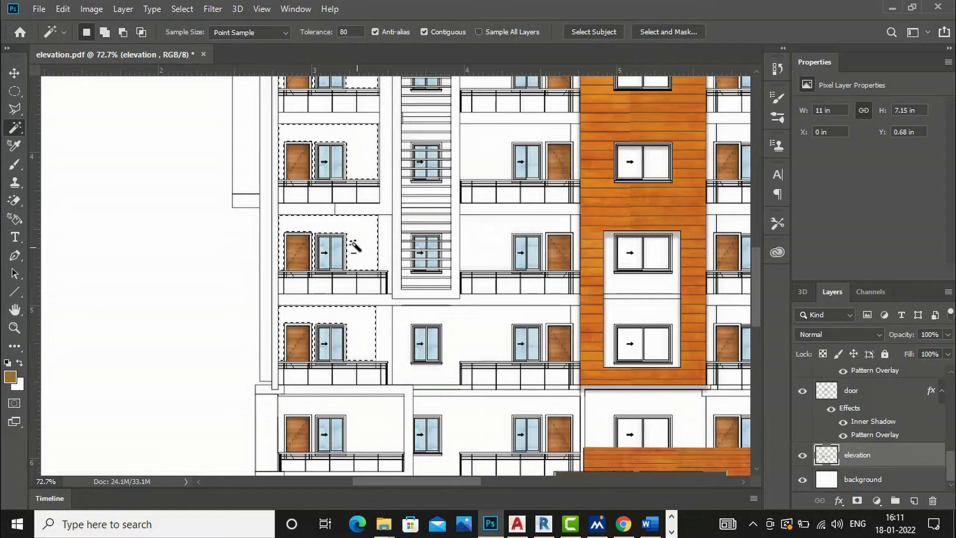
pyautogui.scroll(-3, 356, 248)
pyautogui.scroll(3, 358, 348)
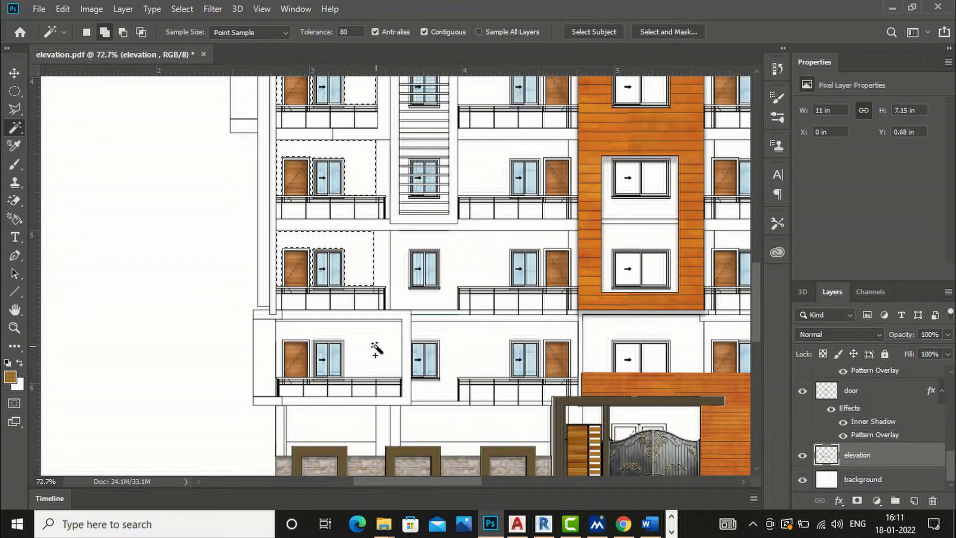
pyautogui.scroll(-3, 348, 349)
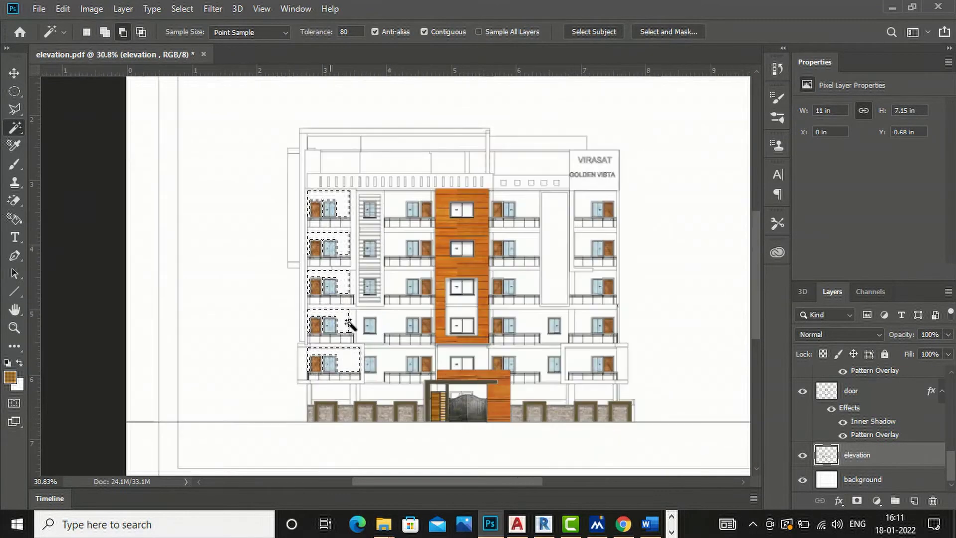
pyautogui.scroll(2, 387, 209)
# Add the wall areas left of the orange column and around the lower windows.
pyautogui.keyDown('shift'); pyautogui.click(391, 195); pyautogui.keyUp('shift')
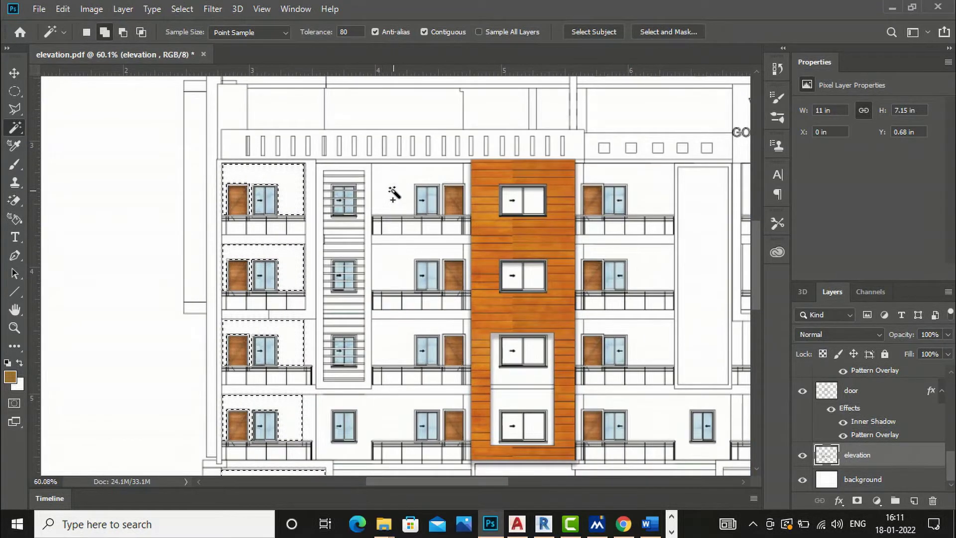
pyautogui.keyDown('shift'); pyautogui.click(384, 268); pyautogui.keyUp('shift')
pyautogui.keyDown('shift'); pyautogui.click(395, 335); pyautogui.keyUp('shift')
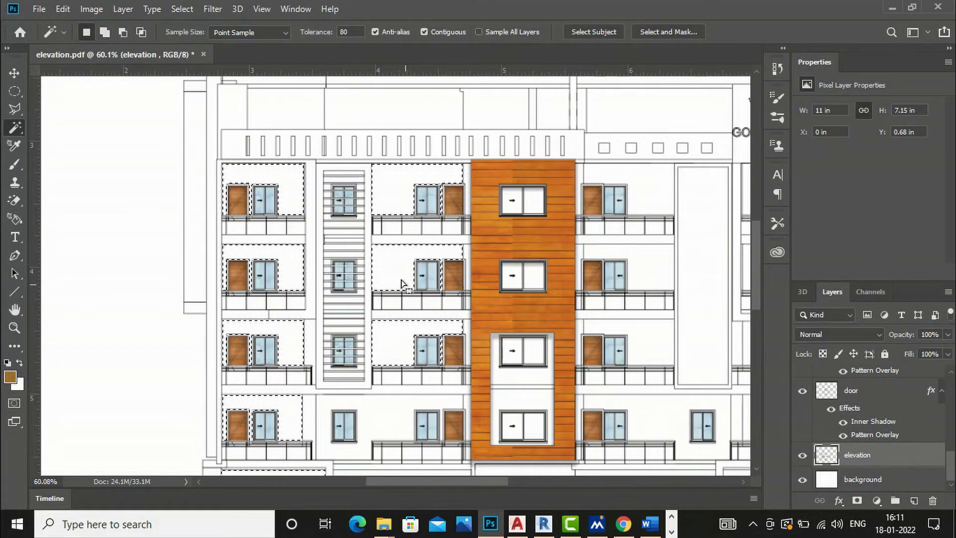
pyautogui.scroll(-1, 381, 226)
pyautogui.scroll(-2, 411, 343)
pyautogui.scroll(3, 395, 351)
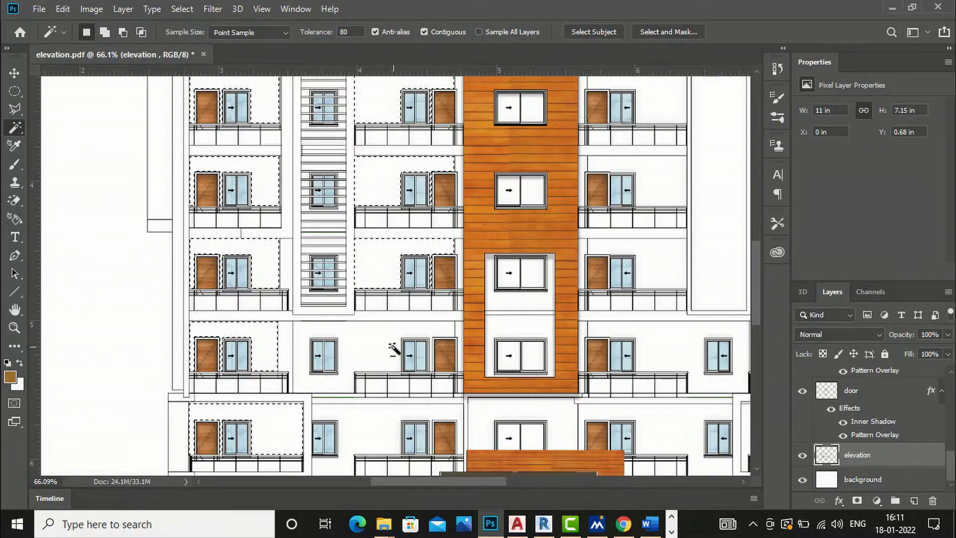
pyautogui.keyDown('shift'); pyautogui.click(367, 351); pyautogui.keyUp('shift')
pyautogui.scroll(-3, 367, 305)
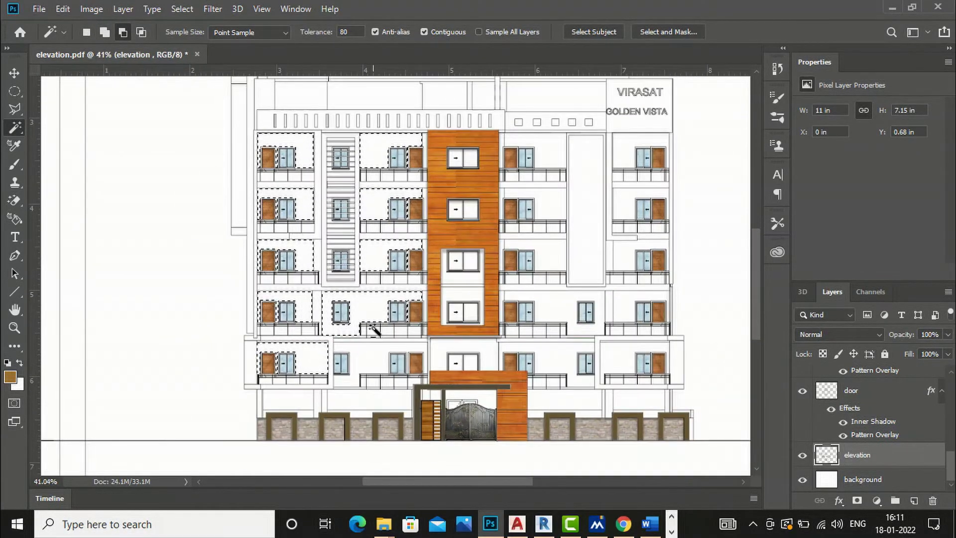
pyautogui.scroll(3, 371, 323)
pyautogui.keyDown('shift'); pyautogui.click(368, 358); pyautogui.keyUp('shift')
pyautogui.scroll(-3, 273, 388)
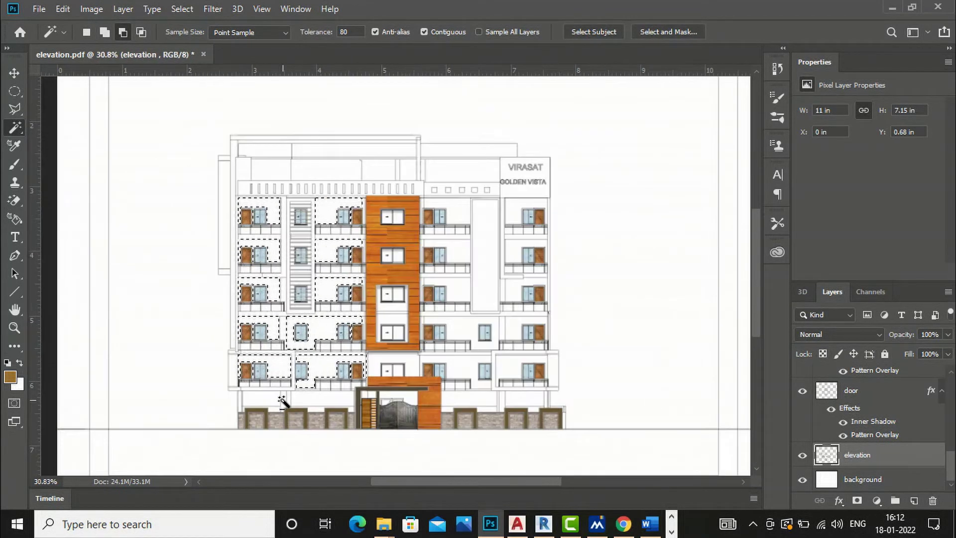
pyautogui.scroll(2, 453, 373)
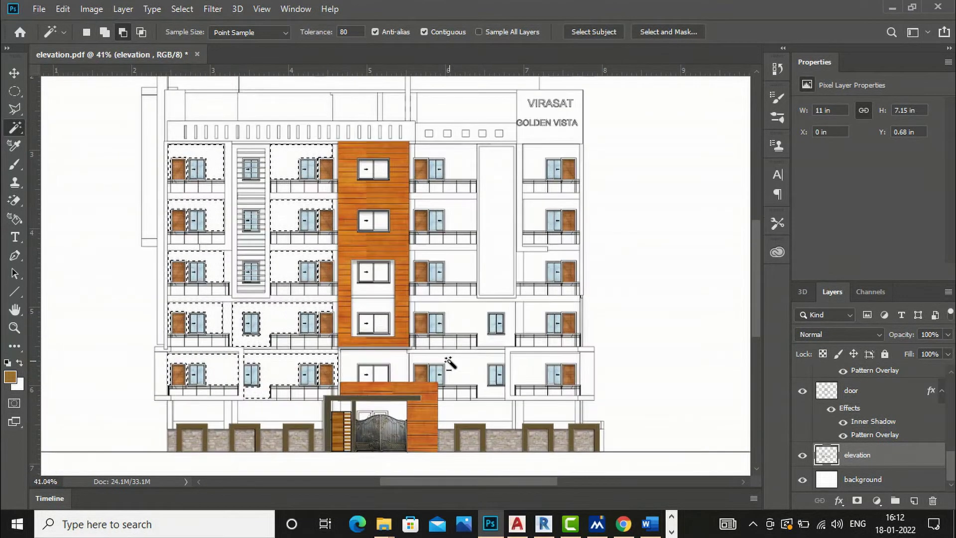
# Add the wall areas right of the column and at the far right, then create Layer 1.
pyautogui.keyDown('shift'); pyautogui.click(463, 163); pyautogui.keyUp('shift')
pyautogui.keyDown('shift'); pyautogui.click(465, 215); pyautogui.keyUp('shift')
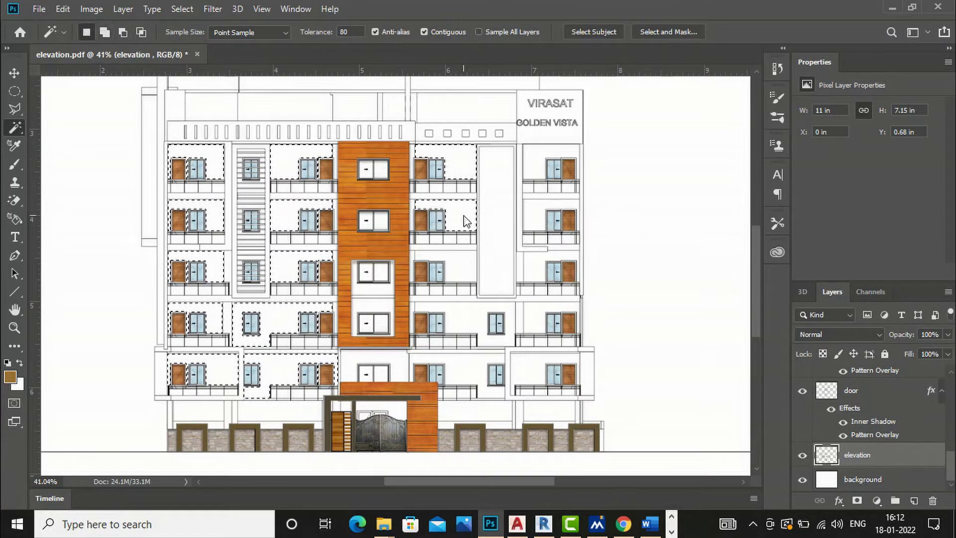
pyautogui.keyDown('shift'); pyautogui.click(455, 316); pyautogui.keyUp('shift')
pyautogui.keyDown('shift'); pyautogui.click(533, 271); pyautogui.keyUp('shift')
pyautogui.keyDown('shift'); pyautogui.click(533, 215); pyautogui.keyUp('shift')
pyautogui.keyDown('shift'); pyautogui.click(532, 162); pyautogui.keyUp('shift')
pyautogui.keyDown('shift'); pyautogui.click(518, 366); pyautogui.keyUp('shift')
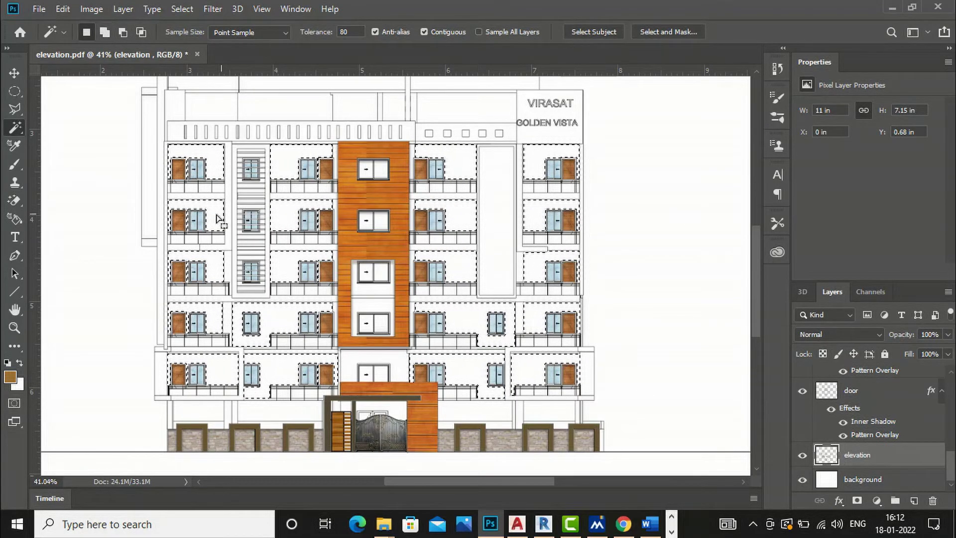
pyautogui.click(914, 500)
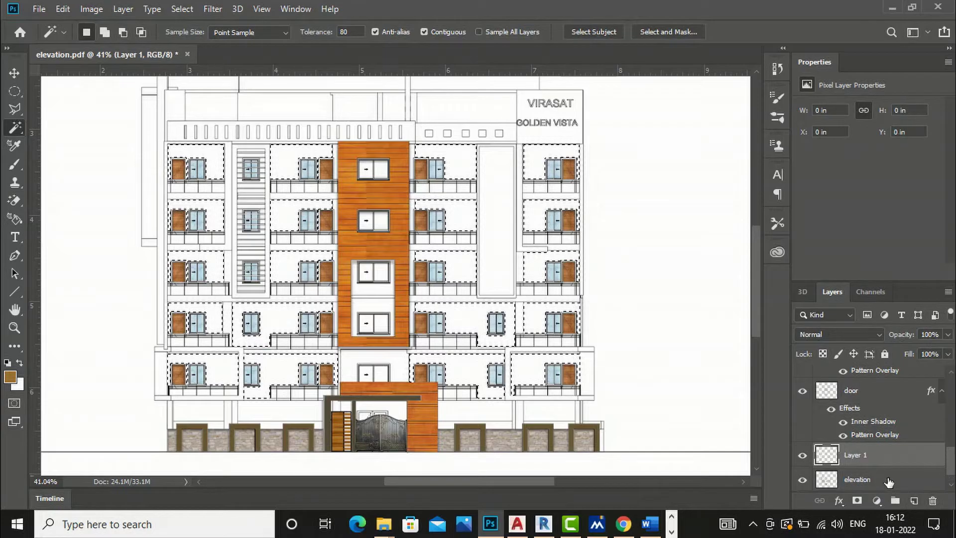
# Rename the new layer to 'balcony wall'.
pyautogui.doubleClick(865, 454)
pyautogui.write('b')
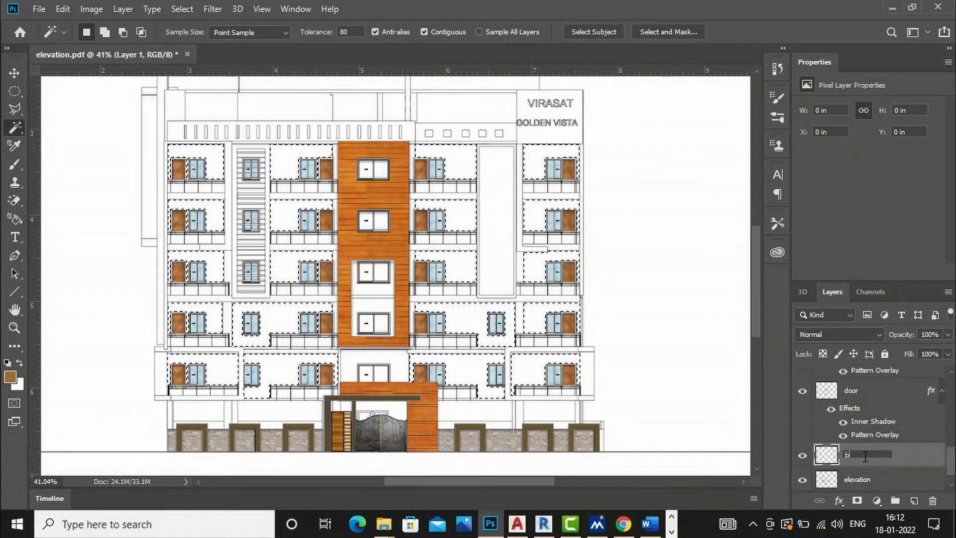
pyautogui.write('alcony wall')
pyautogui.press('Return')
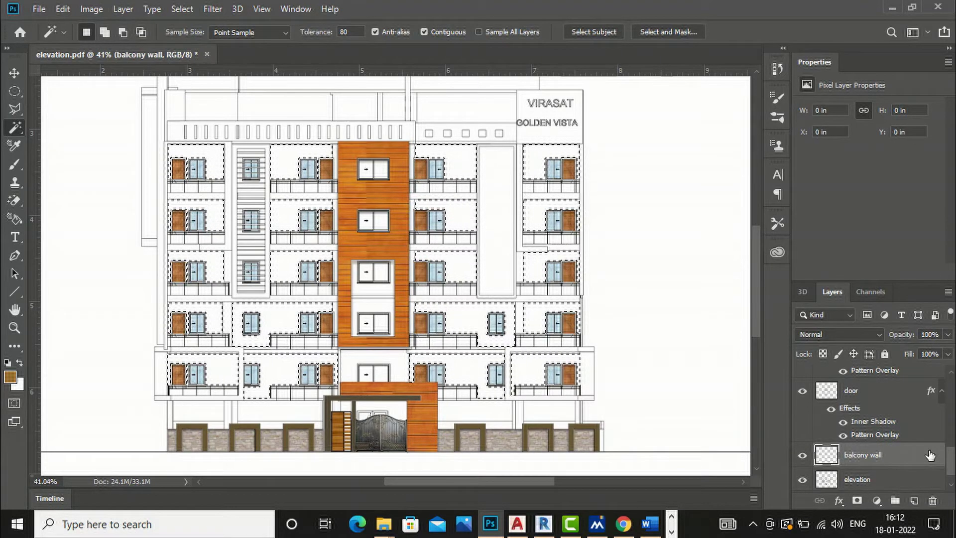
# Fill the selected balcony walls with light beige #dfdad3 and deselect.
pyautogui.click(10, 377)
pyautogui.moveTo(512, 241); pyautogui.dragTo(171, 161)
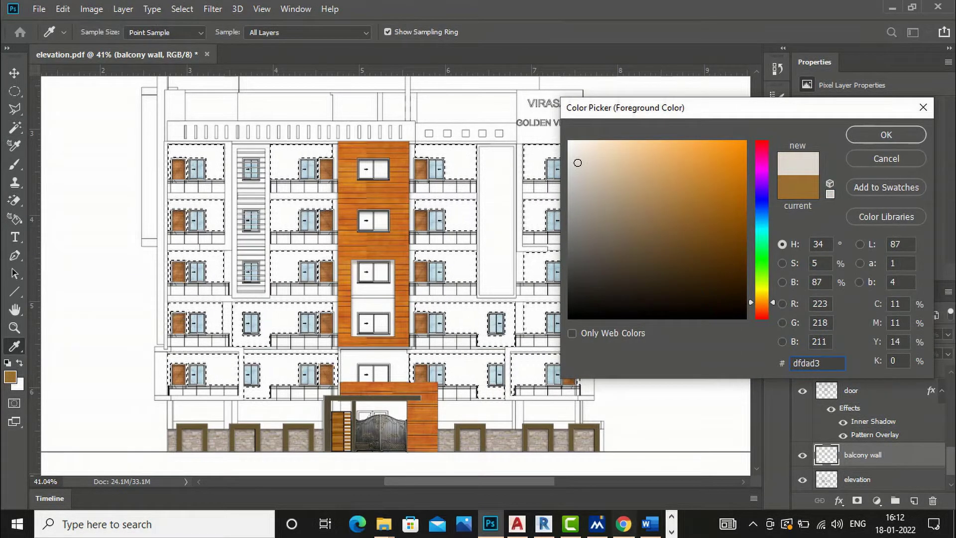
pyautogui.click(867, 133)
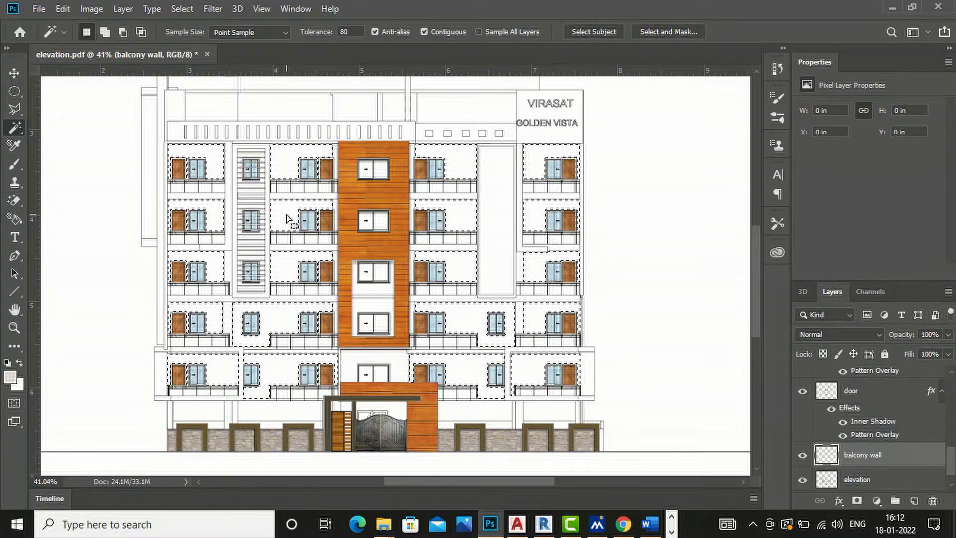
pyautogui.press('g')
pyautogui.click(287, 218)
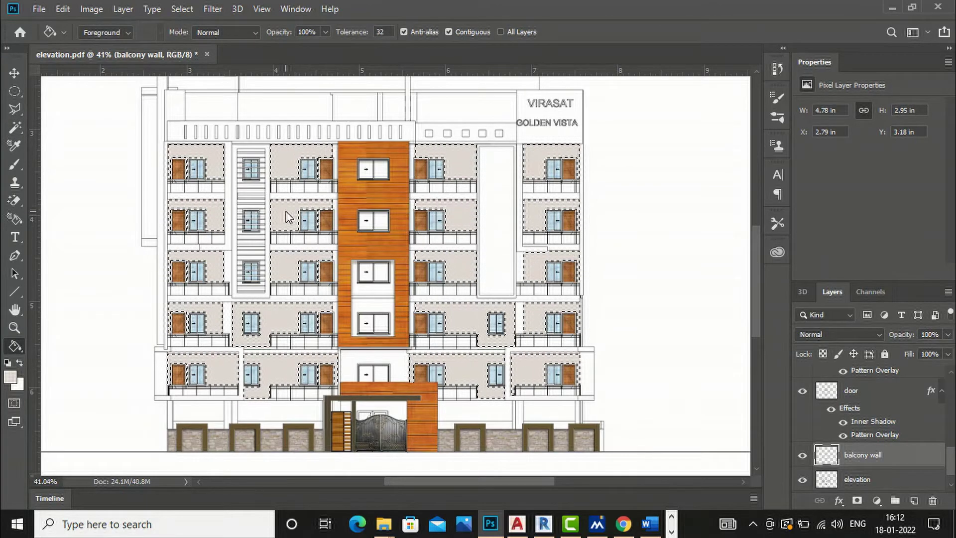
pyautogui.hotkey('ctrl', 'd')
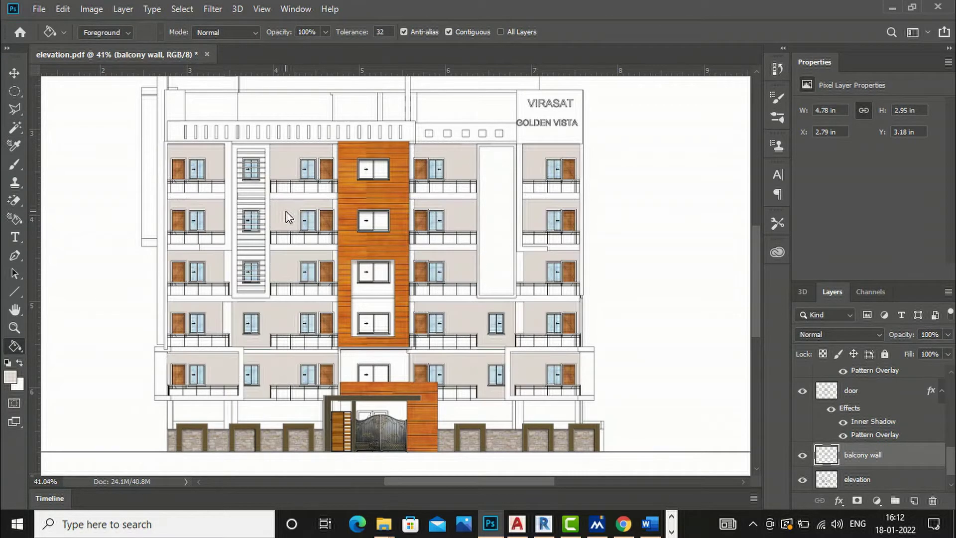
pyautogui.click(15, 74)
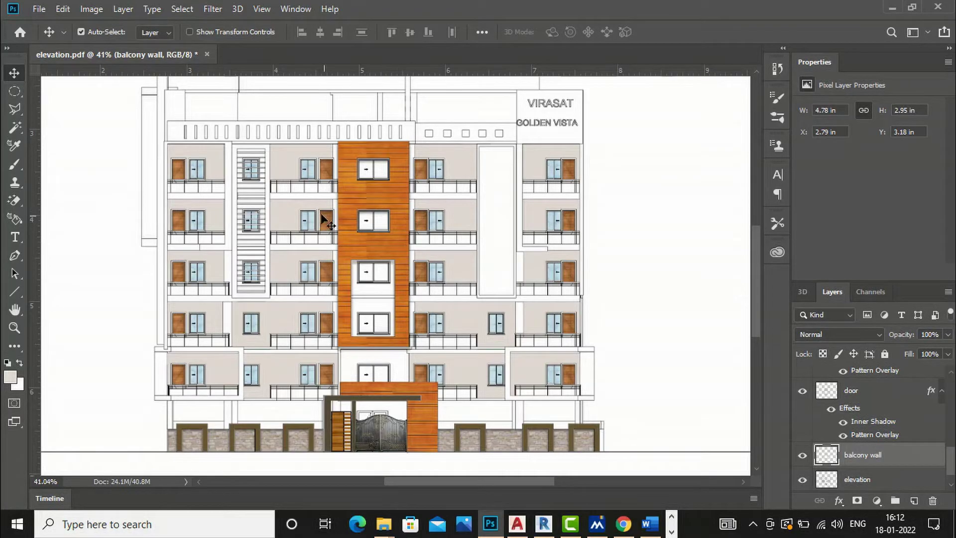
pyautogui.rightClick(835, 458)
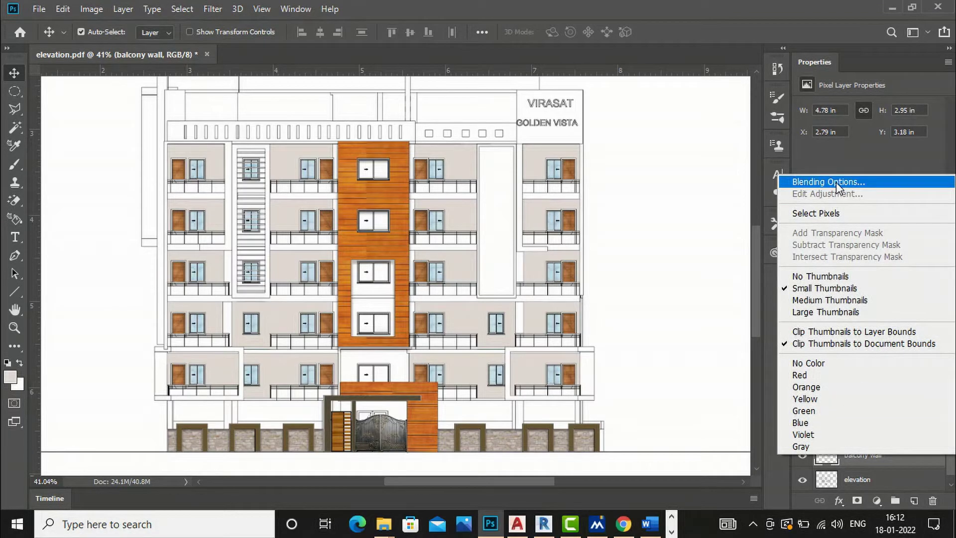
# Add an Inner Shadow with a larger size to the balcony wall layer.
pyautogui.click(732, 214)
pyautogui.press('h')
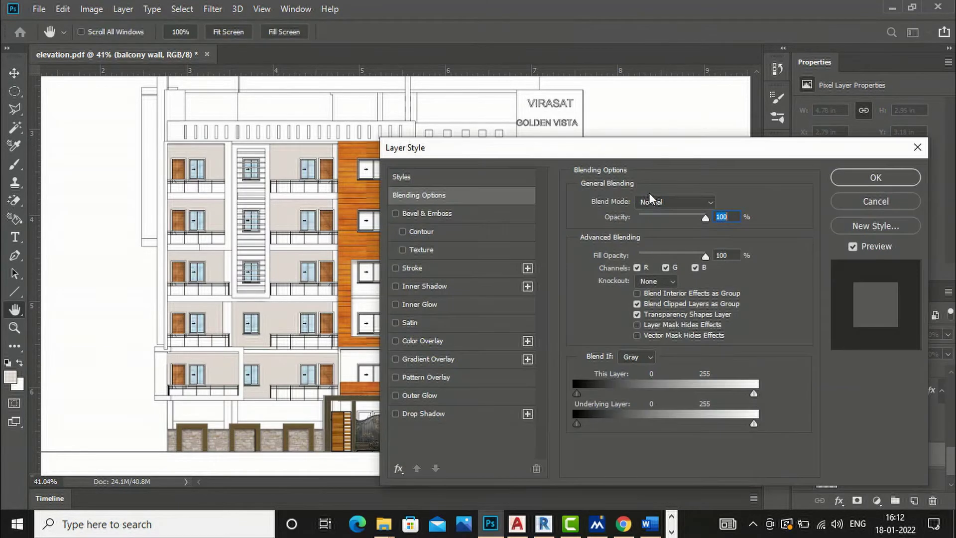
pyautogui.moveTo(508, 147); pyautogui.dragTo(637, 137)
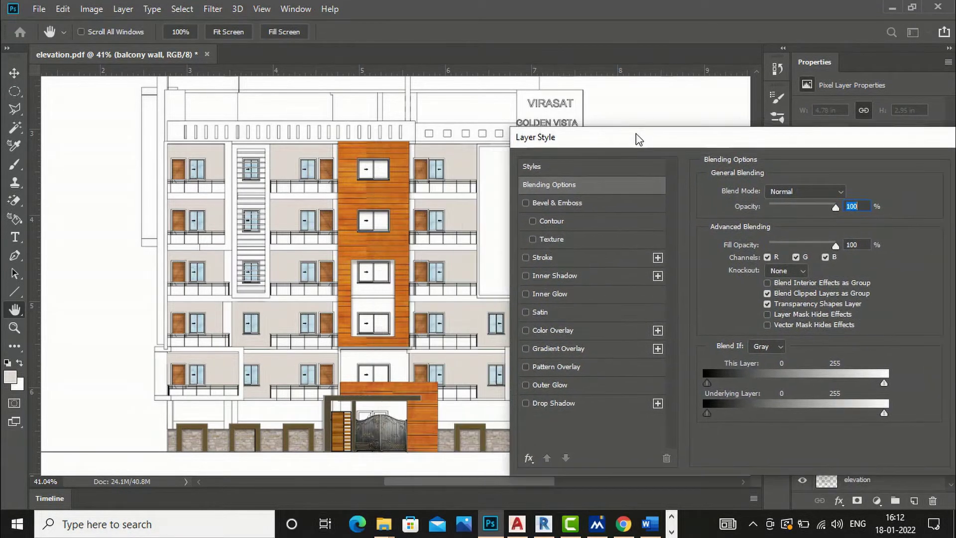
pyautogui.click(525, 276)
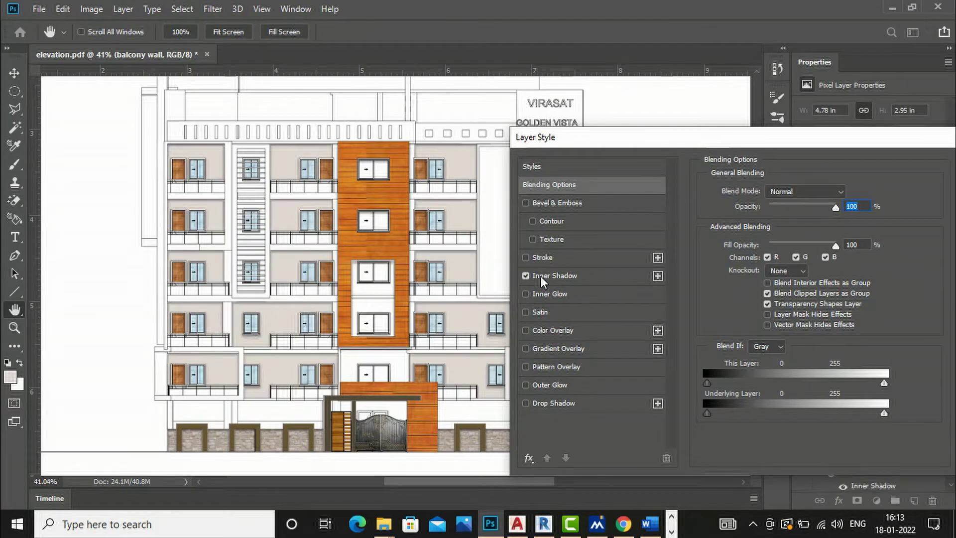
pyautogui.click(541, 275)
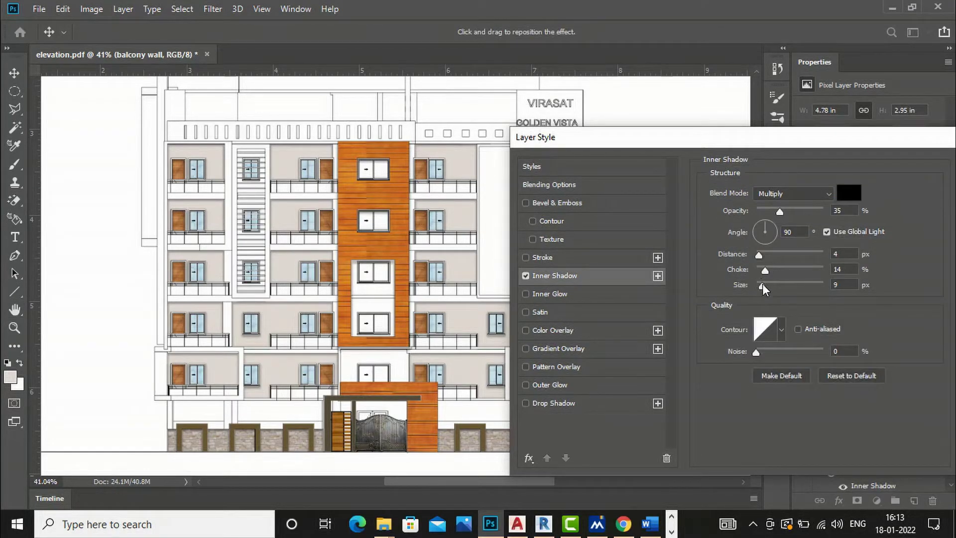
pyautogui.moveTo(762, 284); pyautogui.dragTo(775, 267)
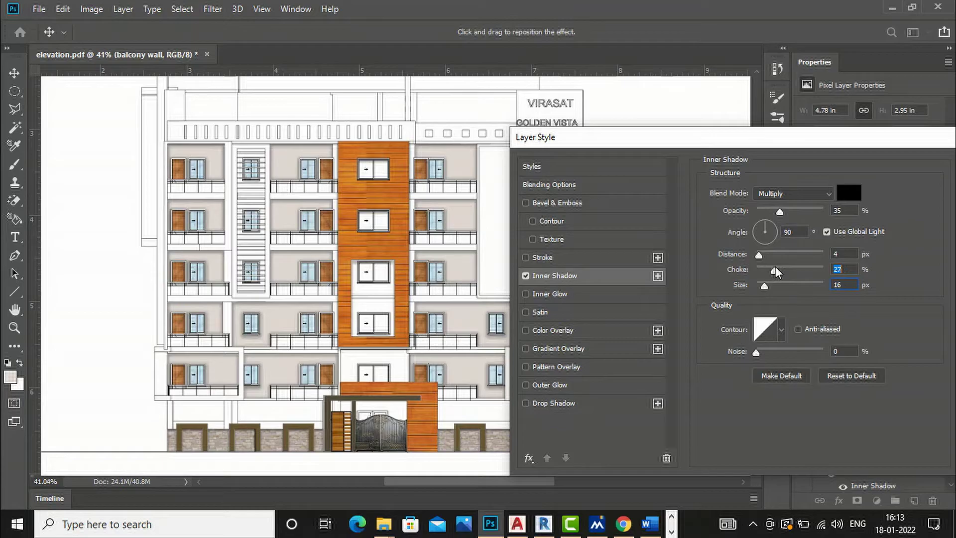
# Add a grey cladding Pattern Overlay at 31% scale and 90% opacity, and apply.
pyautogui.click(526, 366)
pyautogui.click(547, 363)
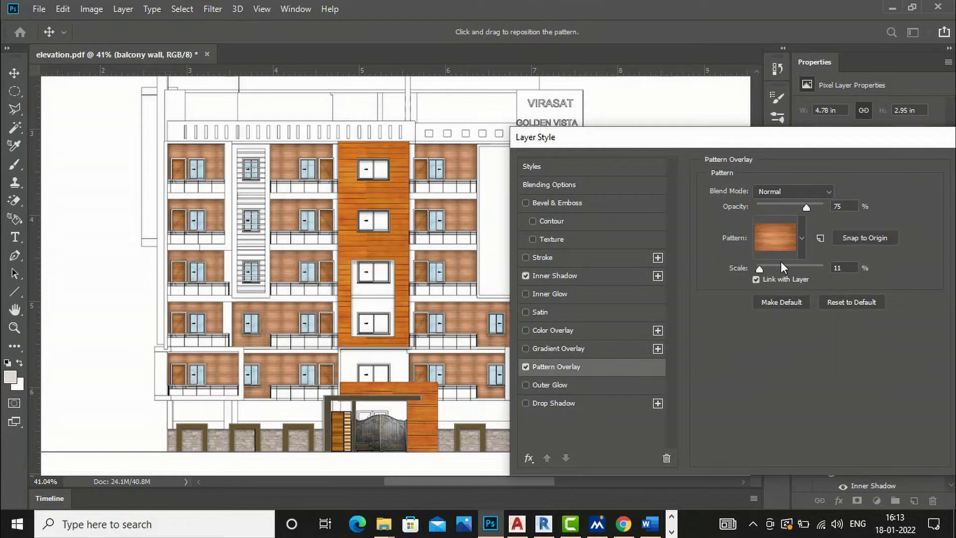
pyautogui.click(801, 237)
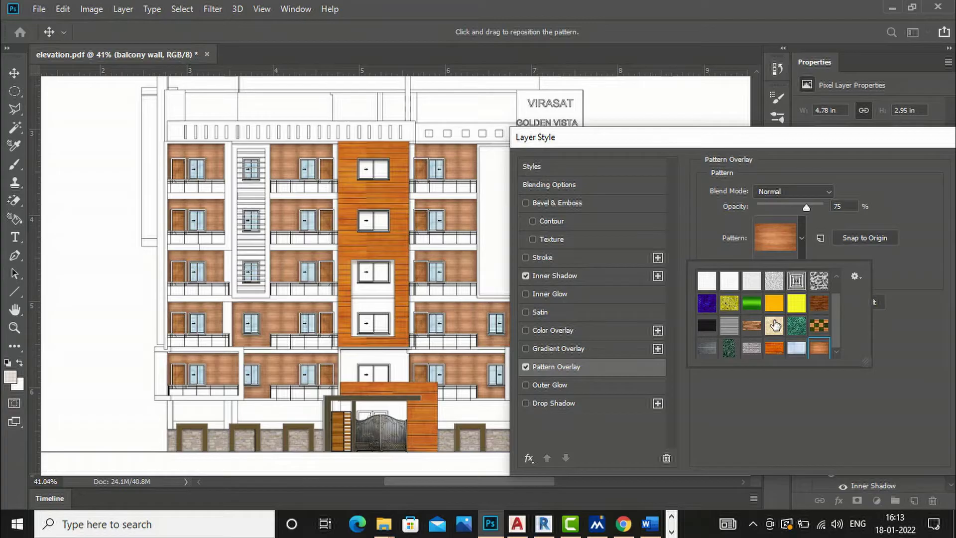
pyautogui.click(753, 350)
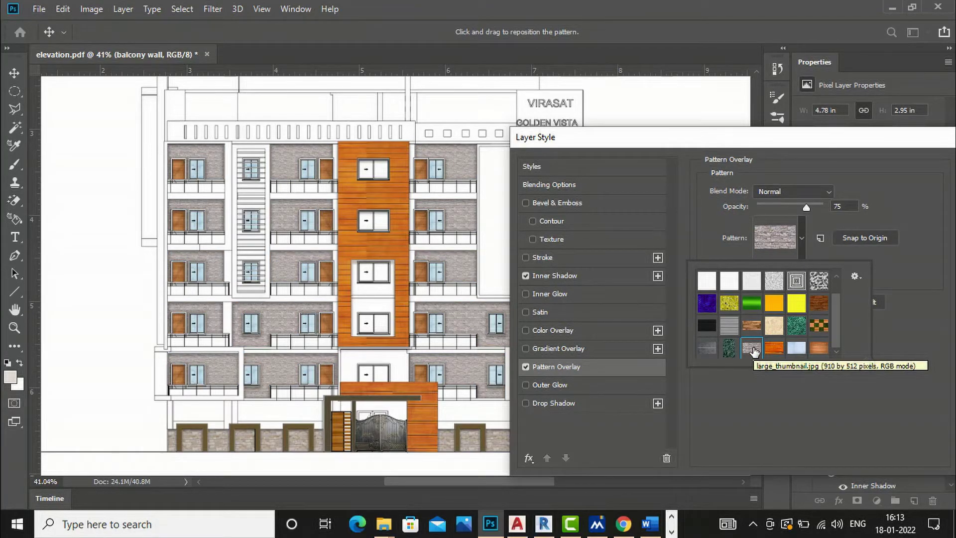
pyautogui.click(819, 303)
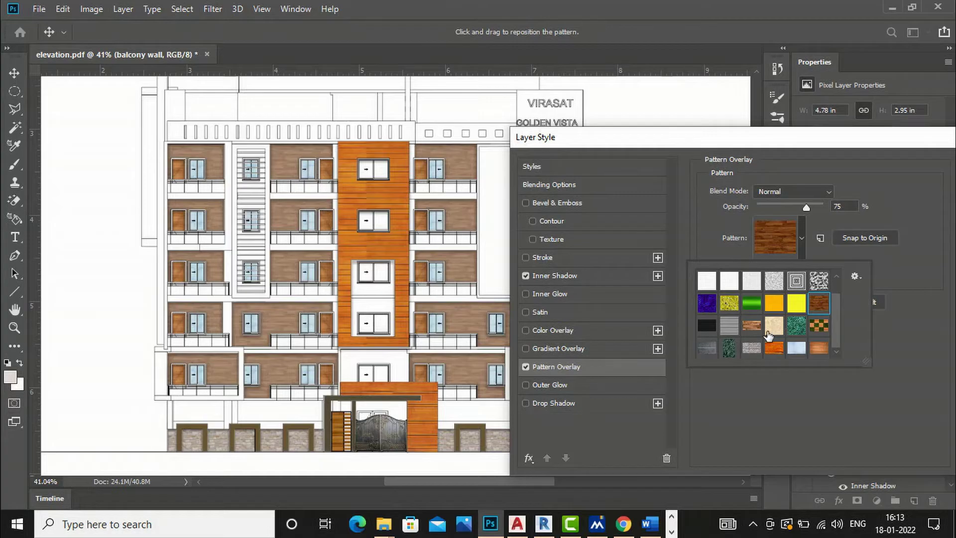
pyautogui.click(736, 334)
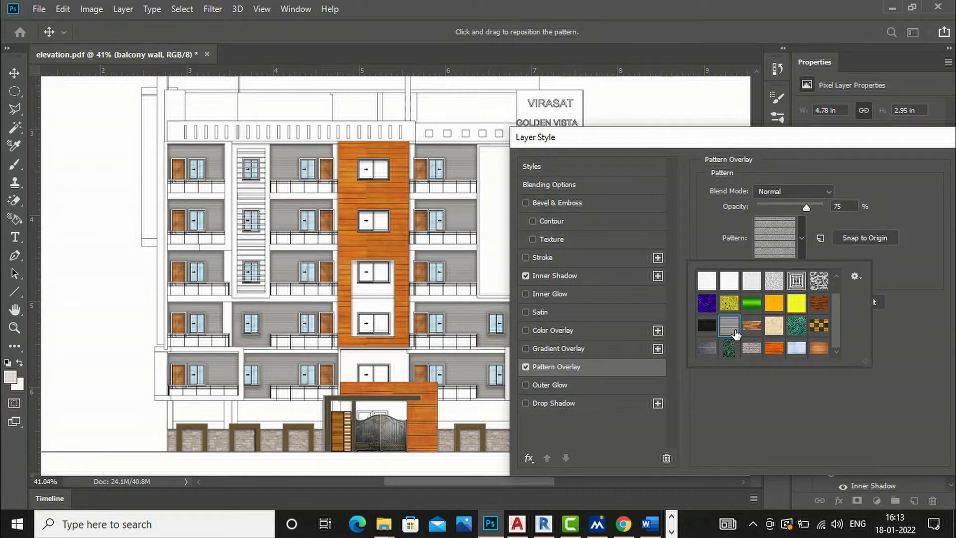
pyautogui.doubleClick(732, 333)
pyautogui.moveTo(760, 267); pyautogui.dragTo(767, 267)
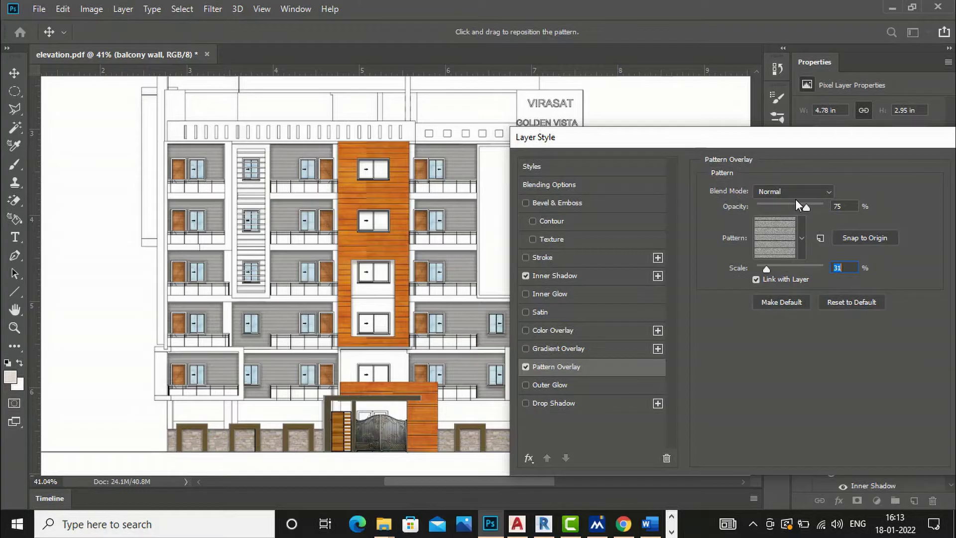
pyautogui.moveTo(801, 206)
pyautogui.mouseDown()
pyautogui.moveTo(783, 206)
pyautogui.moveTo(817, 208)
pyautogui.mouseUp()
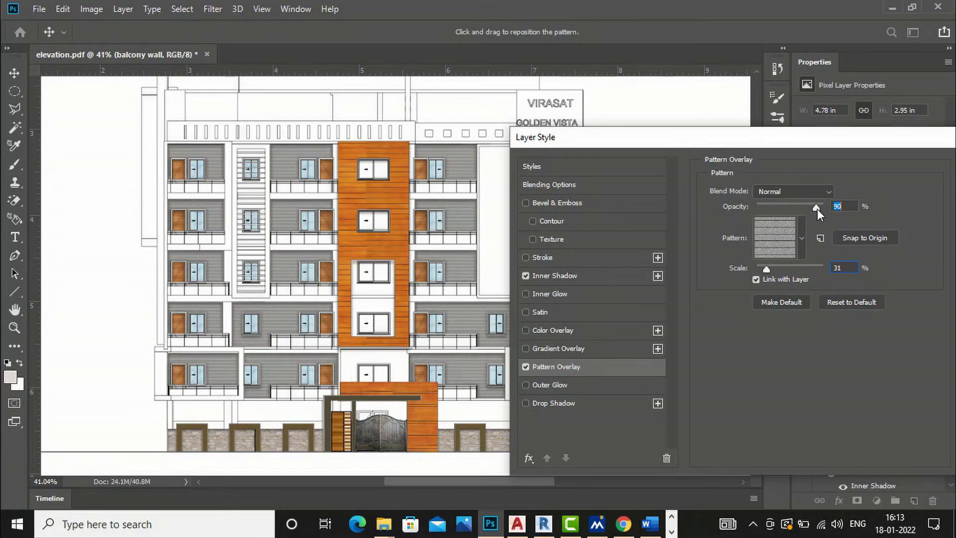
pyautogui.moveTo(757, 145); pyautogui.dragTo(566, 150)
pyautogui.click(795, 171)
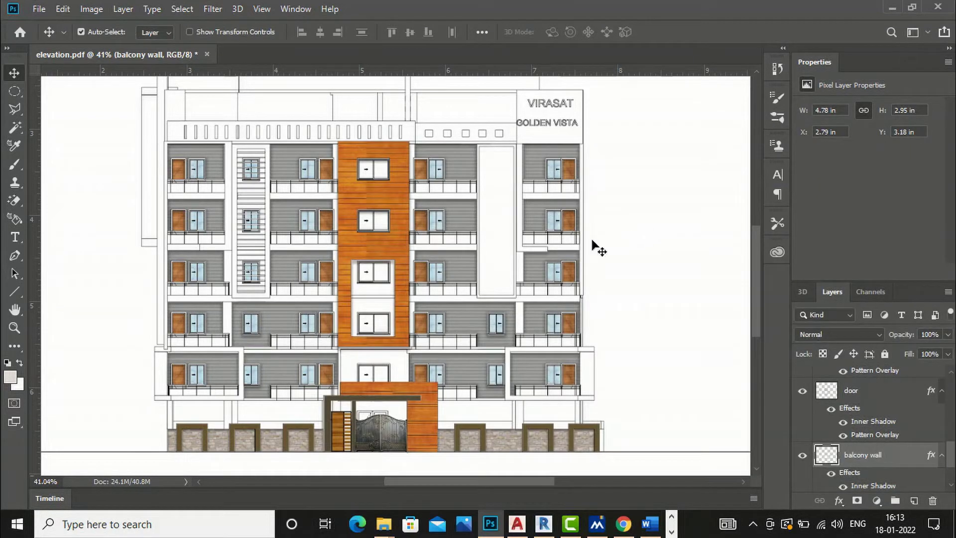
# With the Magic Wand on the elevation layer, select the stair column area.
pyautogui.scroll(-2, 507, 286)
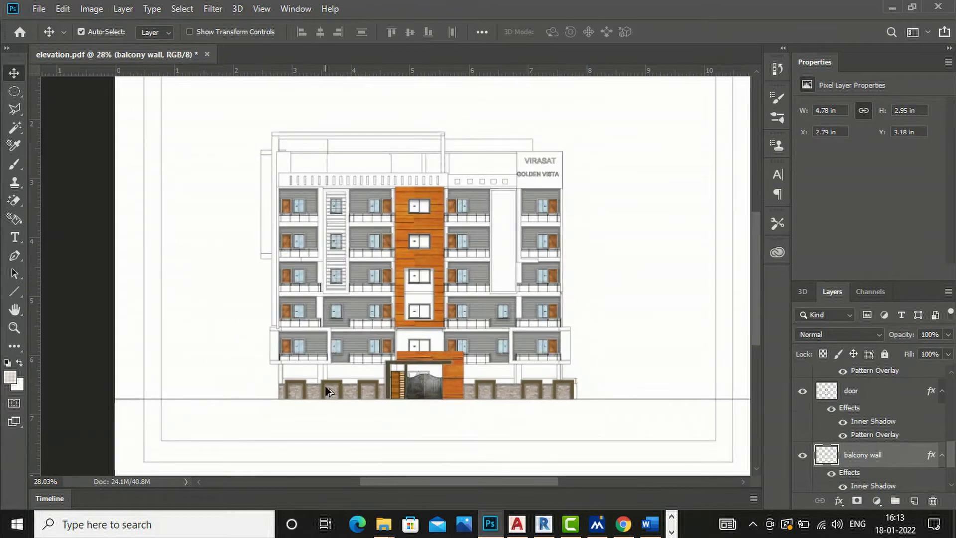
pyautogui.scroll(2, 394, 249)
pyautogui.scroll(4, 382, 106)
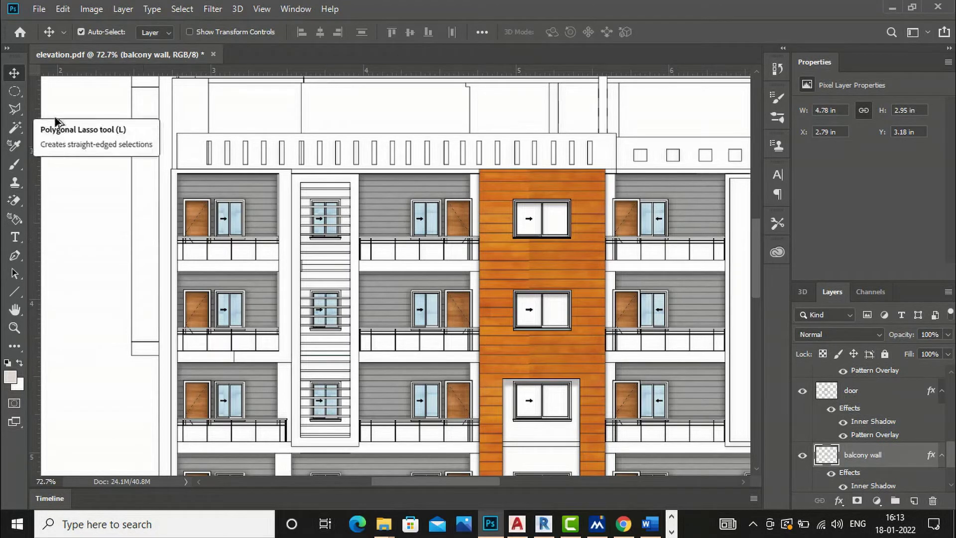
pyautogui.scroll(-1, 226, 162)
pyautogui.scroll(2, 189, 171)
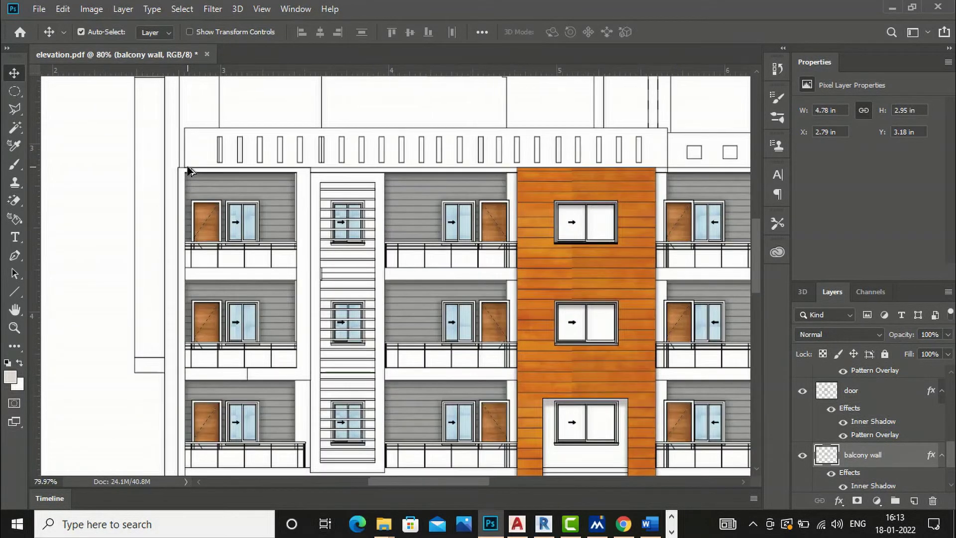
pyautogui.click(15, 129)
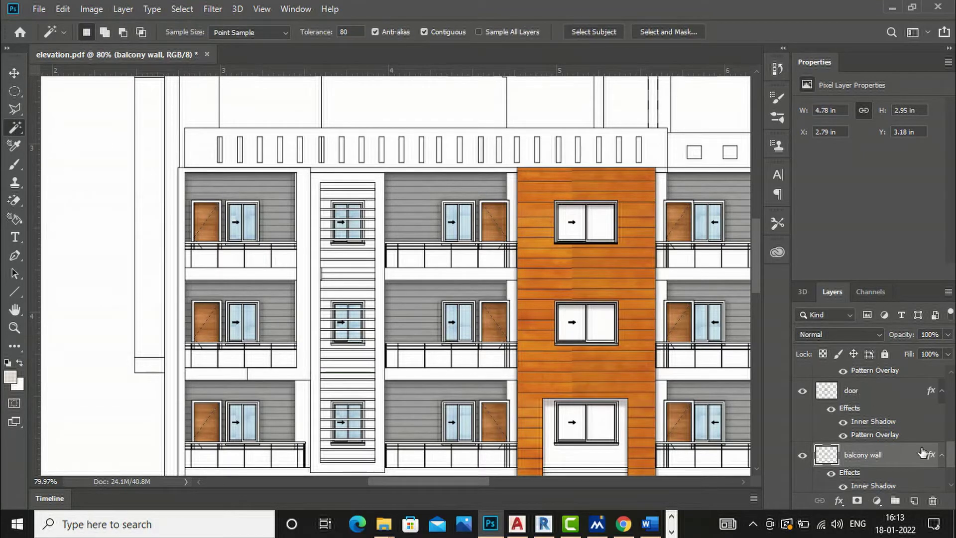
pyautogui.scroll(-3, 921, 454)
pyautogui.click(839, 458)
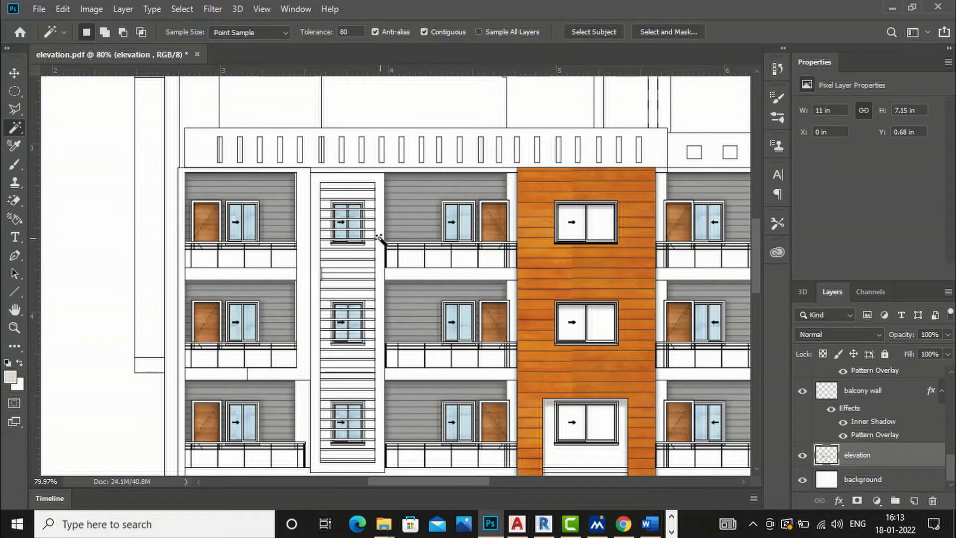
pyautogui.click(379, 238)
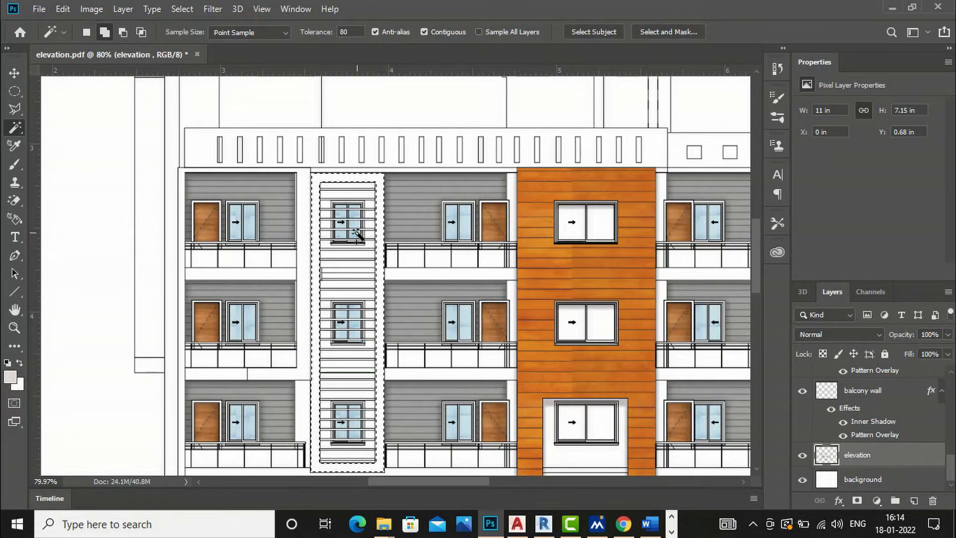
# Add the left wall bay and the white strip beside the orange column to the selection.
pyautogui.keyDown('shift'); pyautogui.click(305, 188); pyautogui.keyUp('shift')
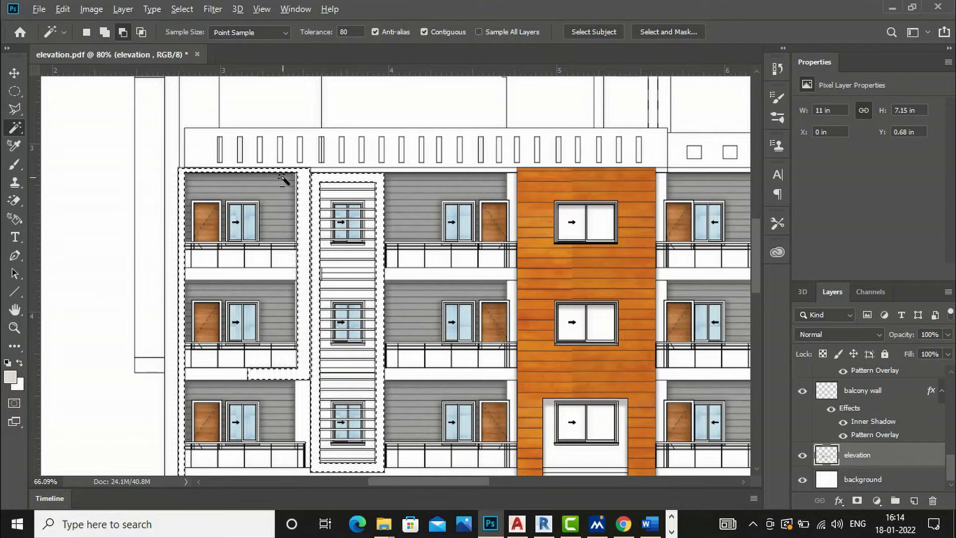
pyautogui.scroll(-2, 282, 179)
pyautogui.scroll(-1, 282, 179)
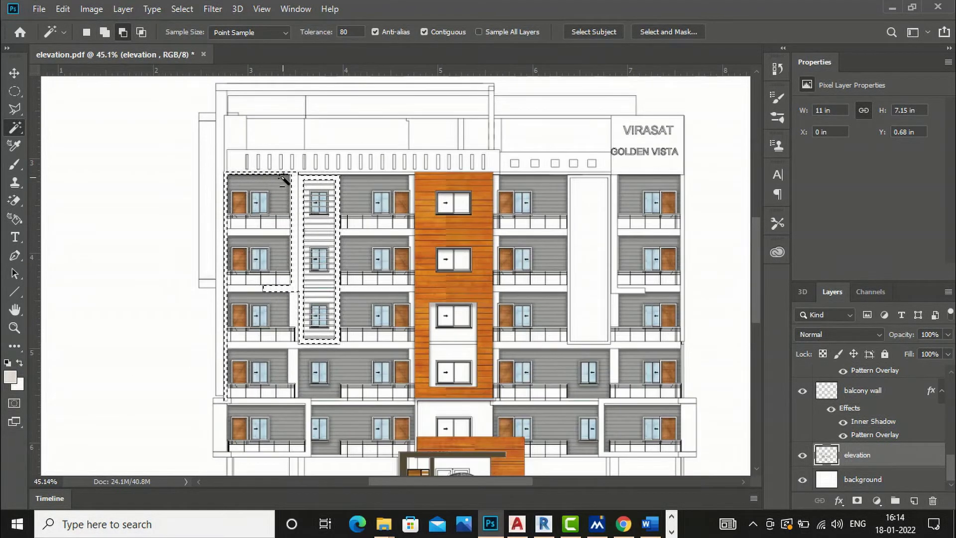
pyautogui.scroll(4, 413, 363)
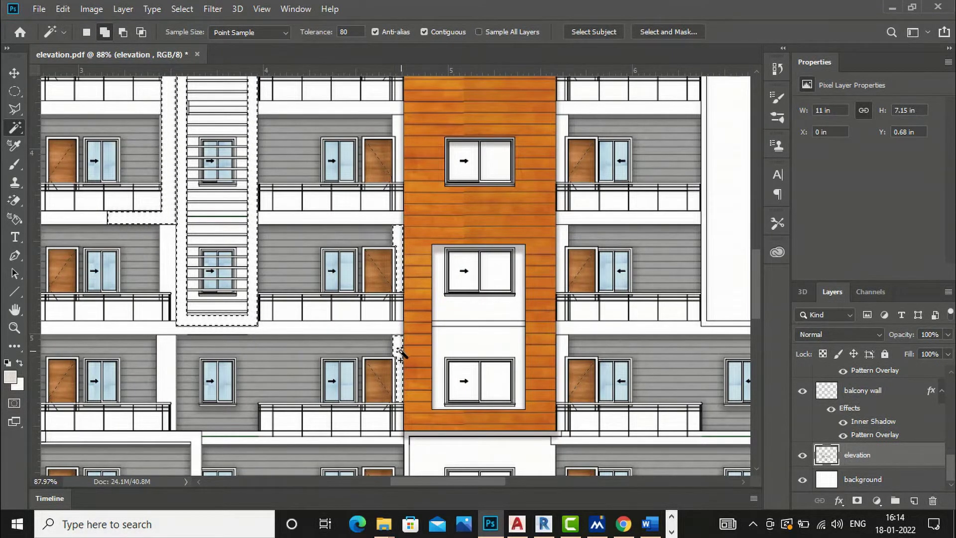
pyautogui.scroll(-3, 401, 351)
pyautogui.scroll(3, 407, 230)
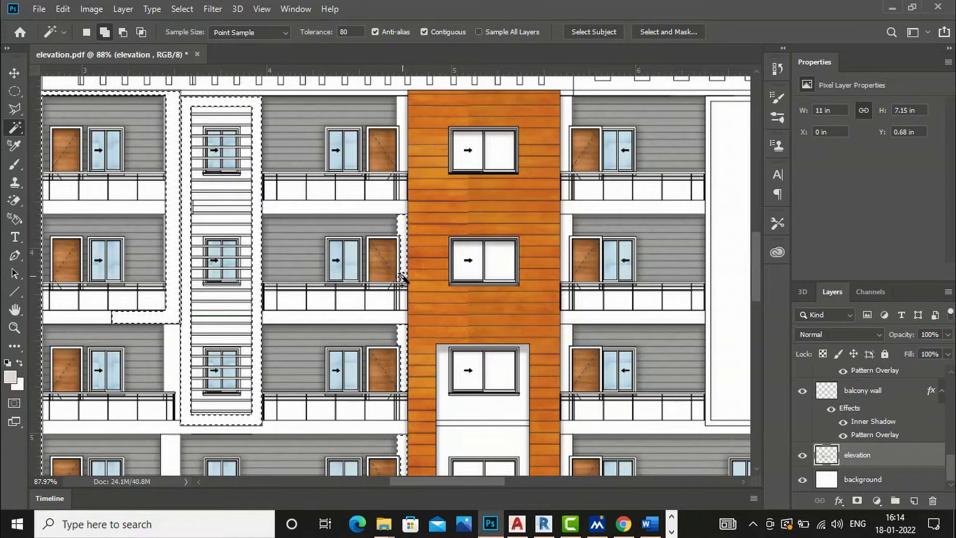
pyautogui.scroll(-1, 376, 351)
pyautogui.scroll(-1, 376, 351)
pyautogui.scroll(2, 405, 166)
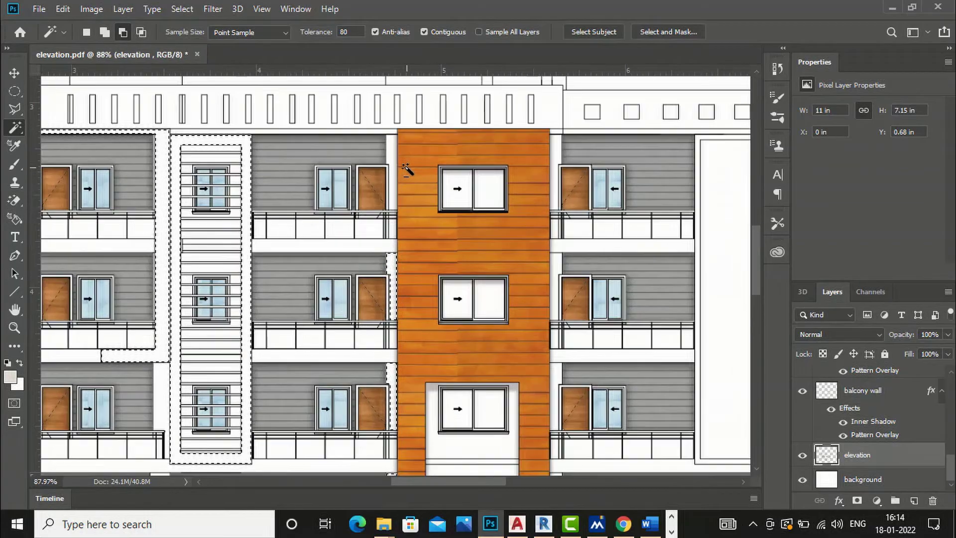
pyautogui.keyDown('shift'); pyautogui.click(393, 147); pyautogui.keyUp('shift')
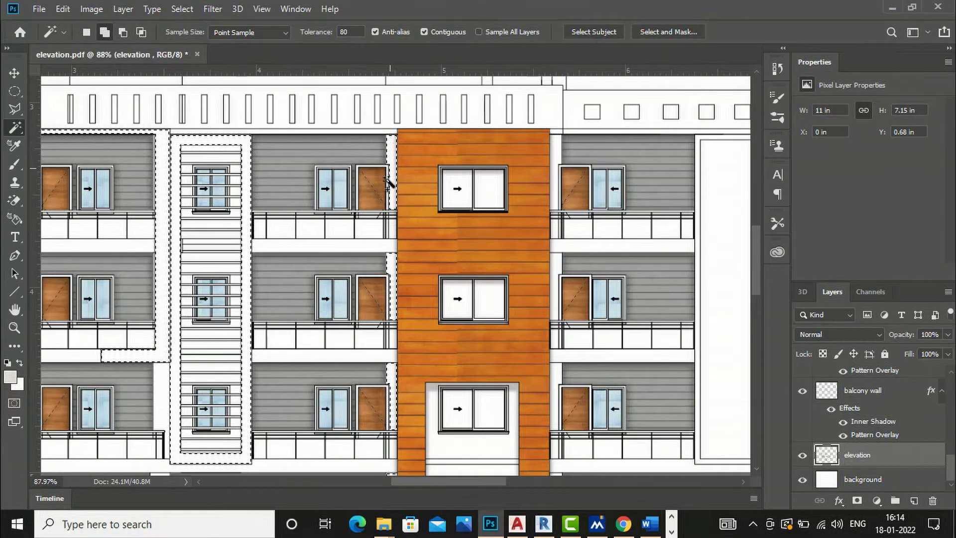
pyautogui.scroll(-3, 362, 262)
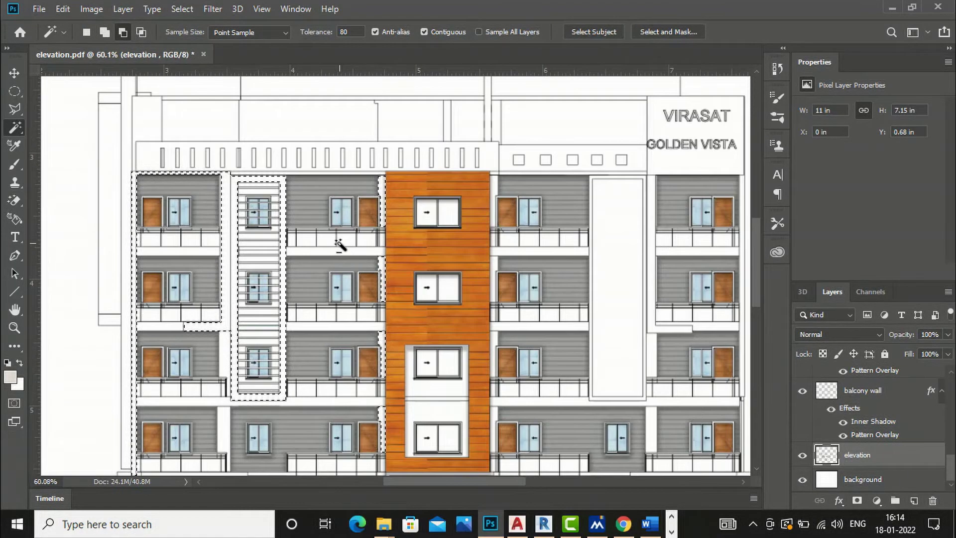
pyautogui.scroll(3, 473, 192)
pyautogui.scroll(1, 468, 206)
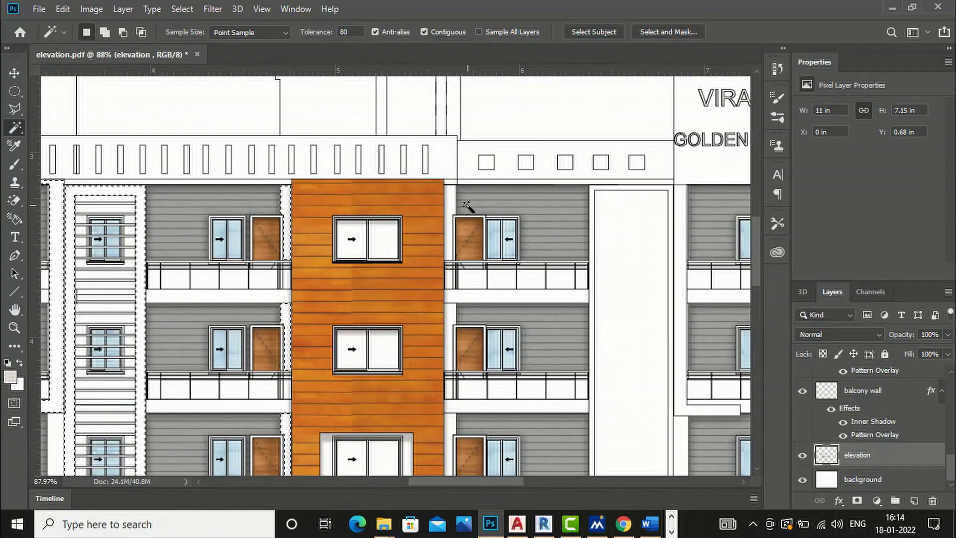
# Add the strips right of the orange column and along the building's right edge.
pyautogui.click(447, 198)
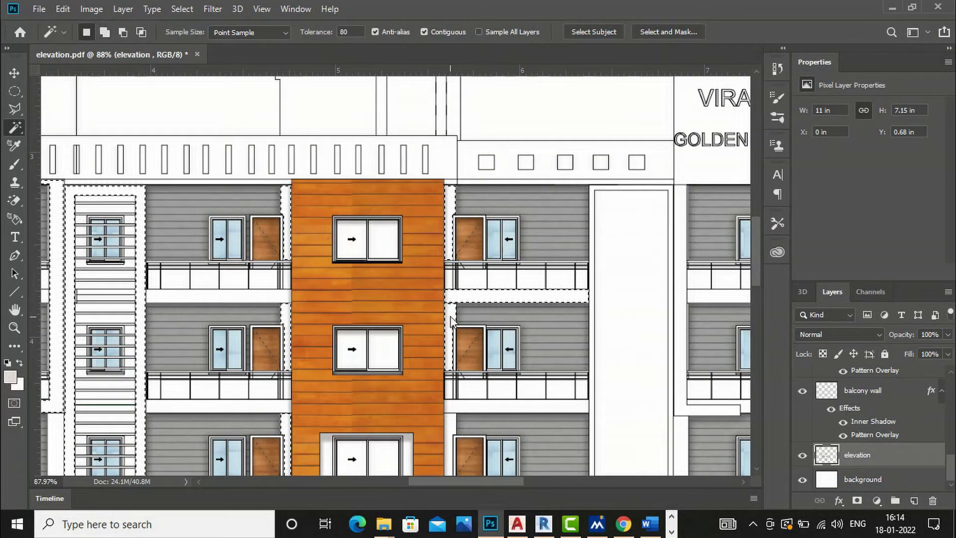
pyautogui.scroll(-3, 448, 318)
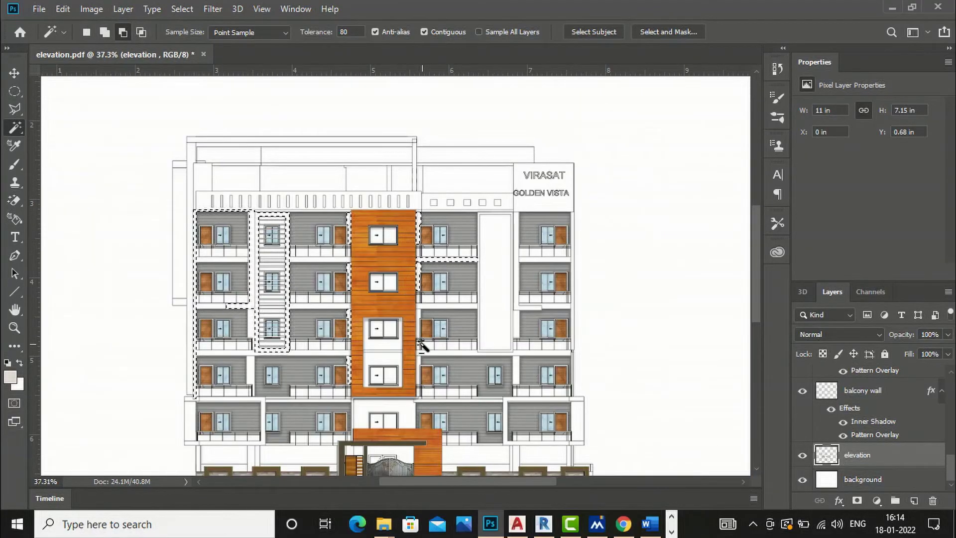
pyautogui.scroll(3, 423, 339)
pyautogui.click(415, 302)
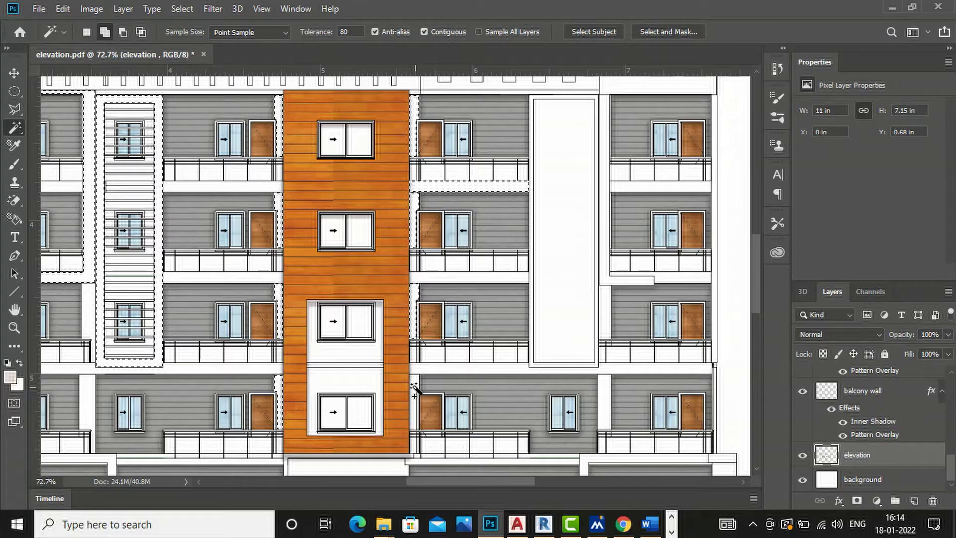
pyautogui.scroll(-4, 431, 276)
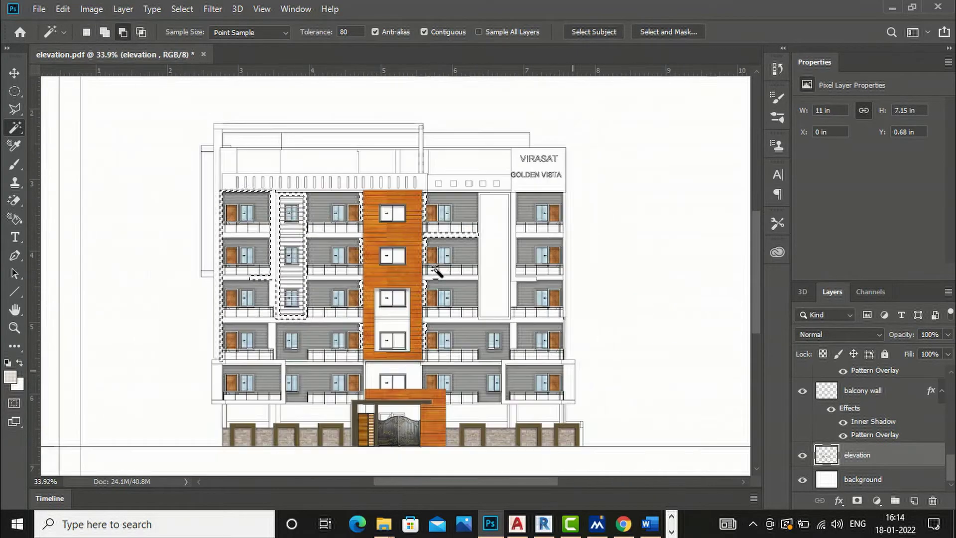
pyautogui.scroll(3, 515, 204)
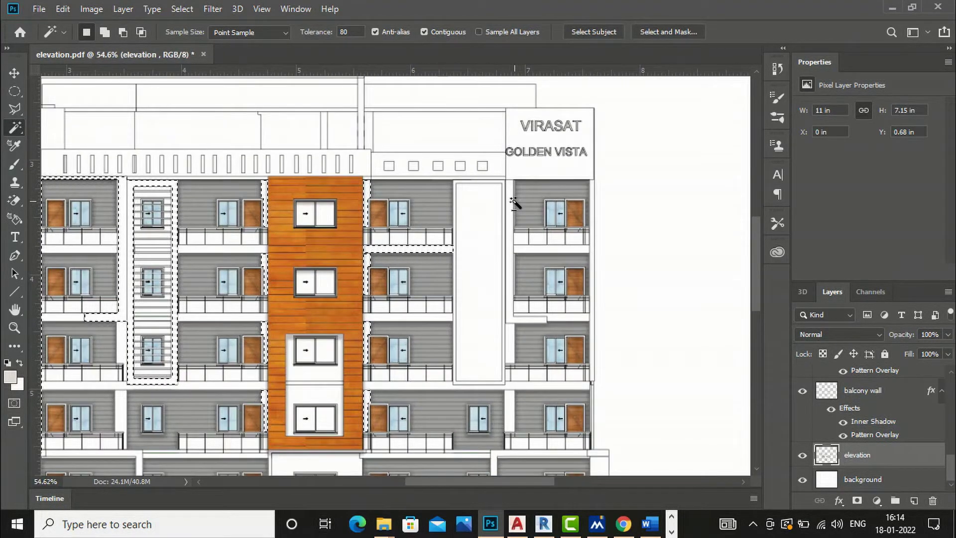
pyautogui.press('shift')
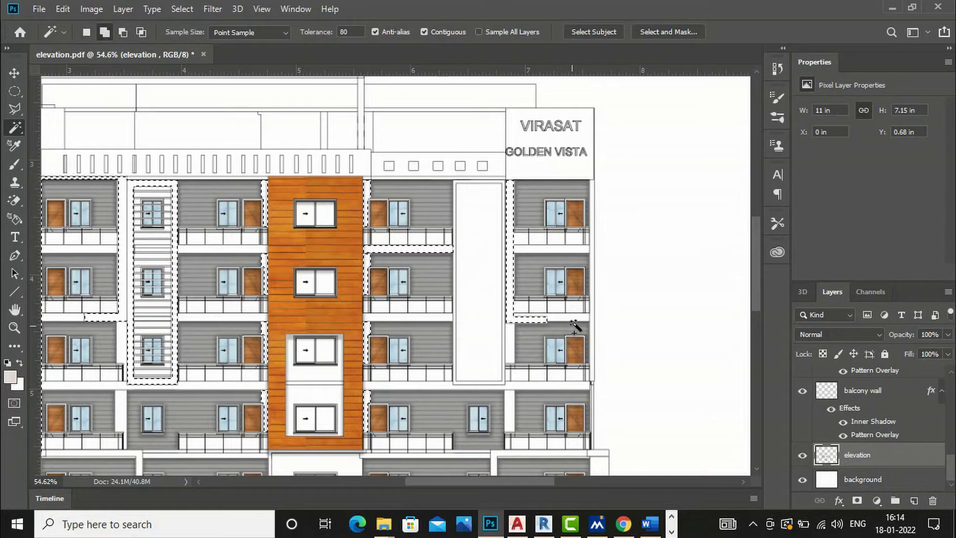
pyautogui.keyDown('shift'); pyautogui.click(592, 199); pyautogui.keyUp('shift')
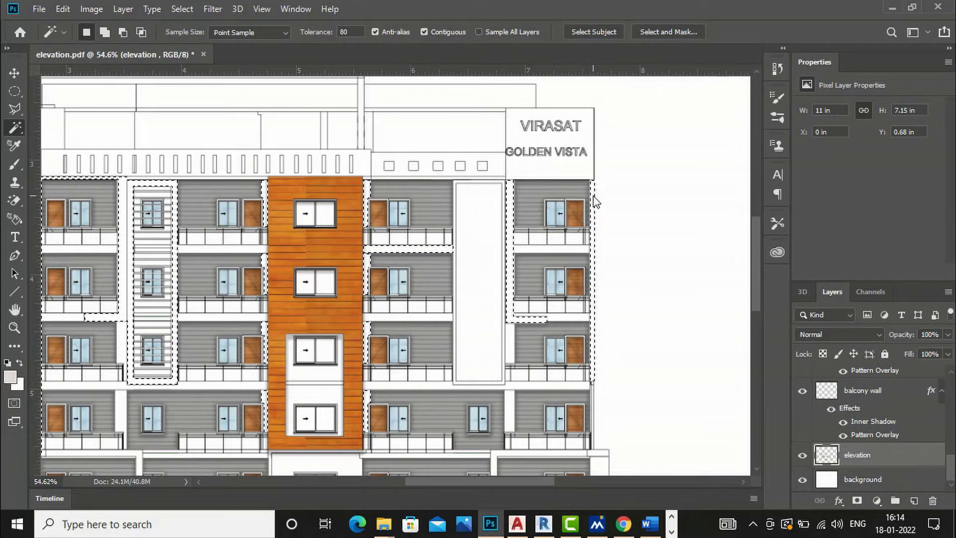
# Add the small vertical strip, the lower-right balcony frame and the band below the orange cladding.
pyautogui.scroll(-3, 527, 299)
pyautogui.scroll(5, 520, 366)
pyautogui.keyDown('shift'); pyautogui.click(495, 343); pyautogui.keyUp('shift')
pyautogui.scroll(-4, 512, 306)
pyautogui.scroll(5, 489, 379)
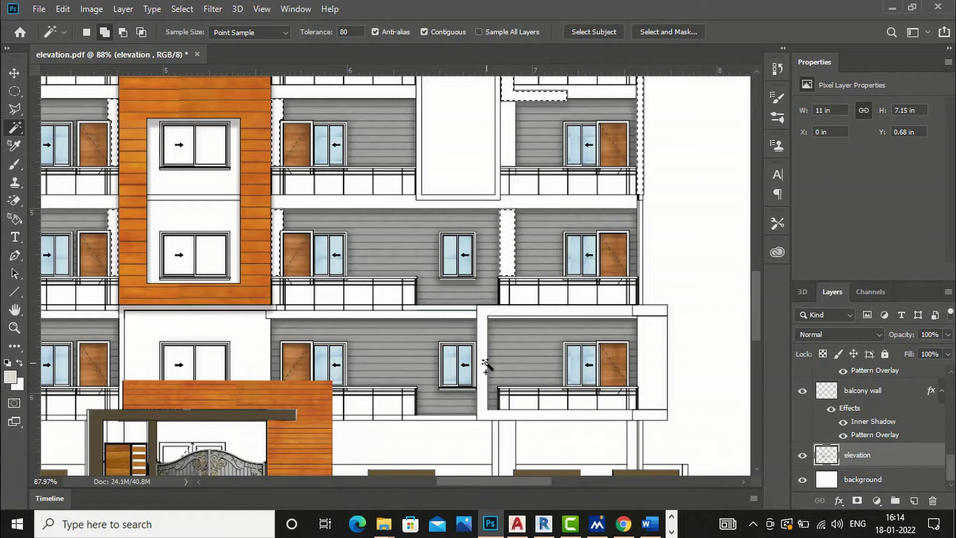
pyautogui.keyDown('shift'); pyautogui.click(489, 376); pyautogui.keyUp('shift')
pyautogui.keyDown('shift'); pyautogui.click(649, 415); pyautogui.keyUp('shift')
pyautogui.keyDown('shift'); pyautogui.click(655, 311); pyautogui.keyUp('shift')
pyautogui.keyDown('shift'); pyautogui.click(370, 313); pyautogui.keyUp('shift')
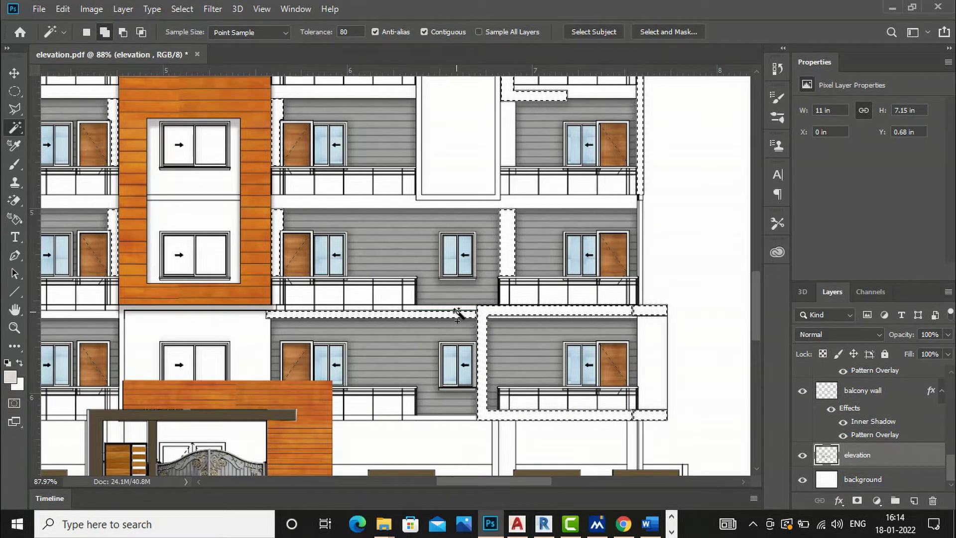
# Add the white central bay, the left L-shaped band and the horizontal band.
pyautogui.scroll(-6, 531, 313)
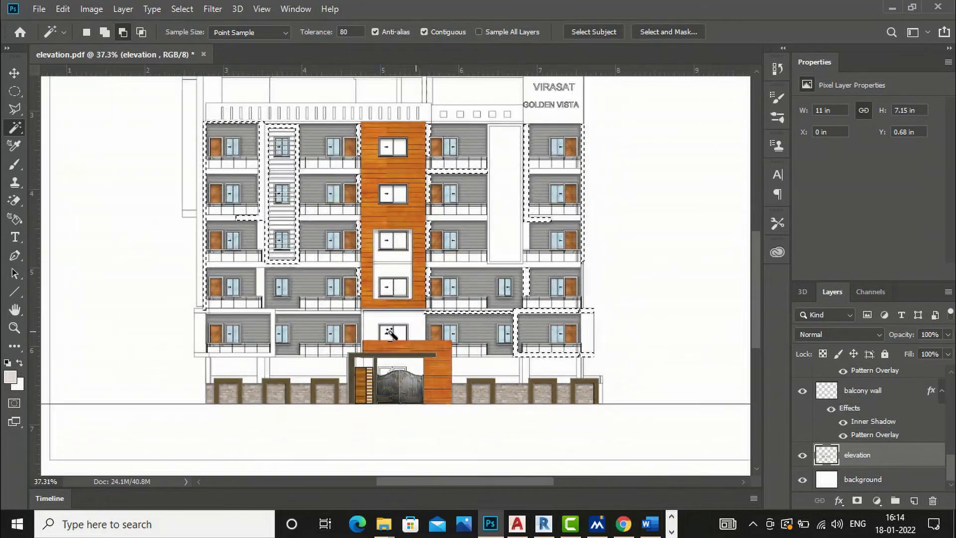
pyautogui.scroll(6, 348, 336)
pyautogui.scroll(1, 351, 341)
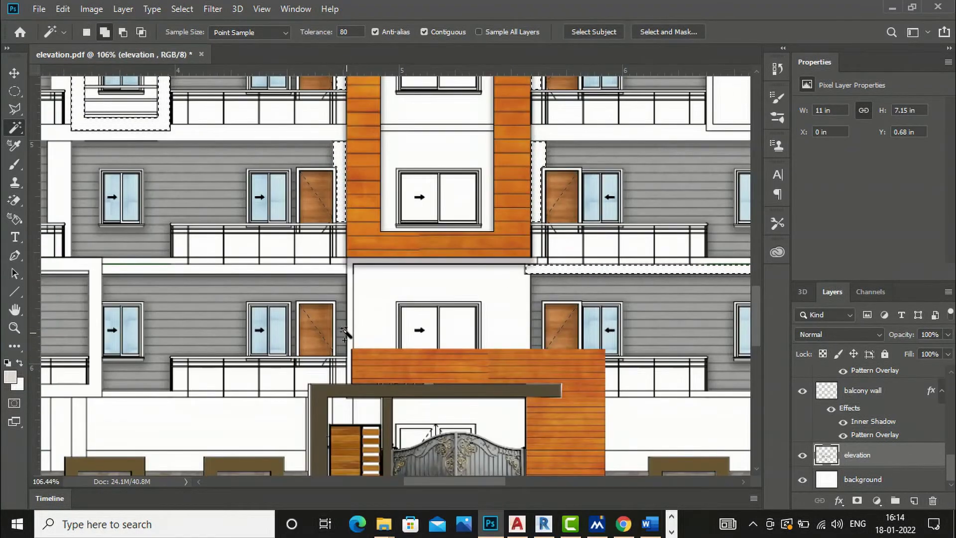
pyautogui.keyDown('shift'); pyautogui.click(351, 311); pyautogui.keyUp('shift')
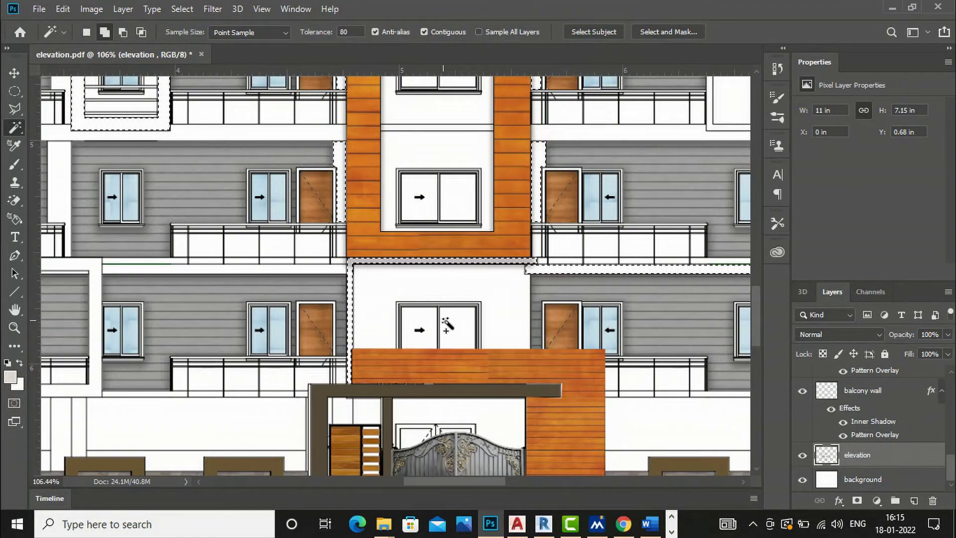
pyautogui.scroll(-2, 470, 333)
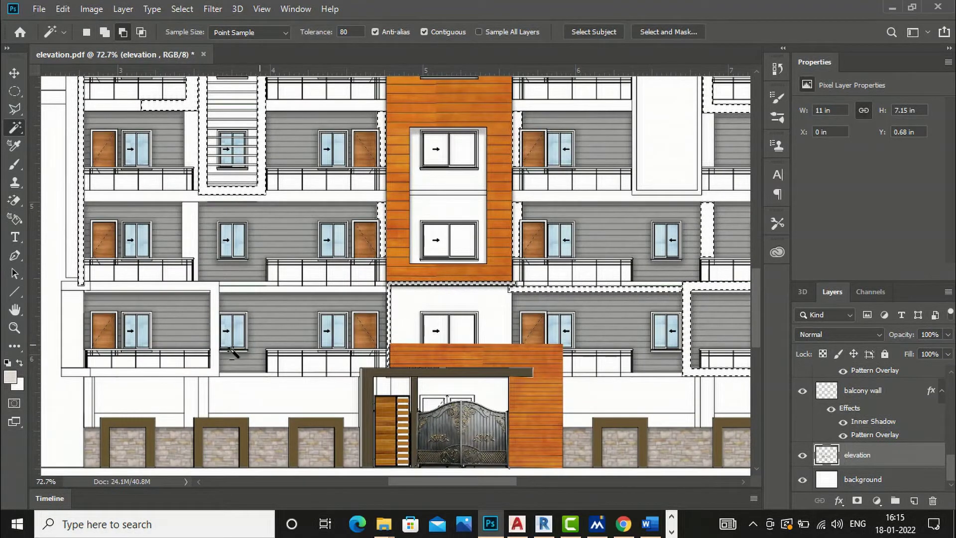
pyautogui.scroll(2, 220, 348)
pyautogui.keyDown('shift'); pyautogui.click(212, 321); pyautogui.keyUp('shift')
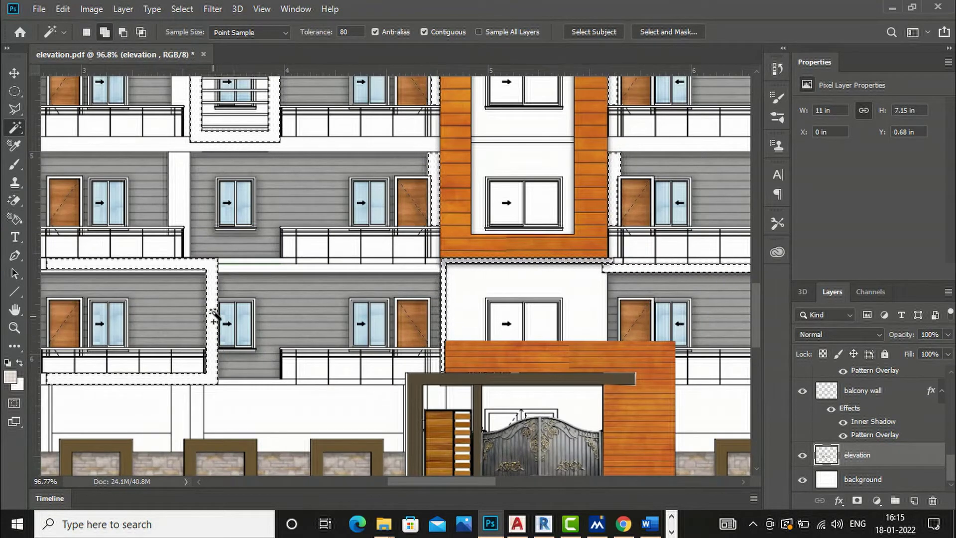
pyautogui.keyDown('shift'); pyautogui.click(255, 270); pyautogui.keyUp('shift')
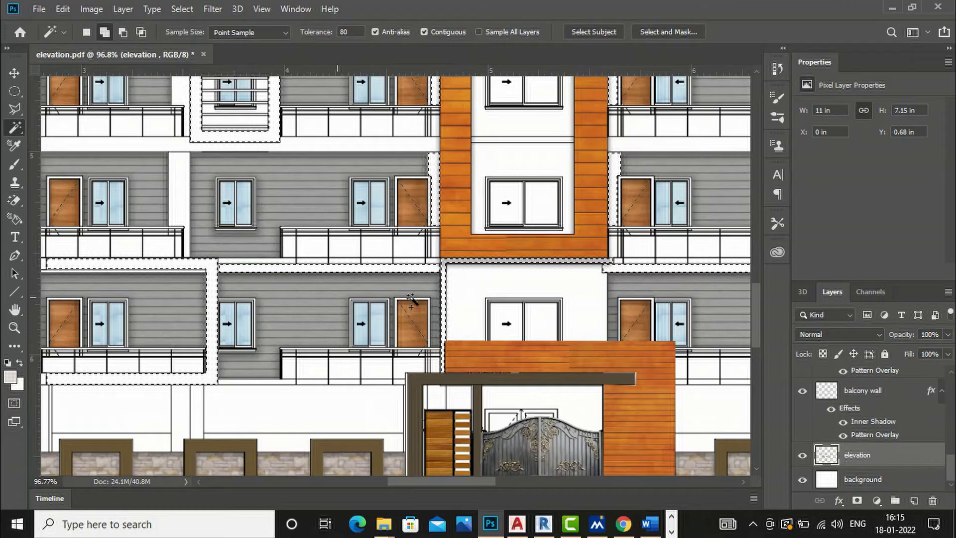
pyautogui.scroll(-1, 472, 295)
pyautogui.scroll(-3, 472, 294)
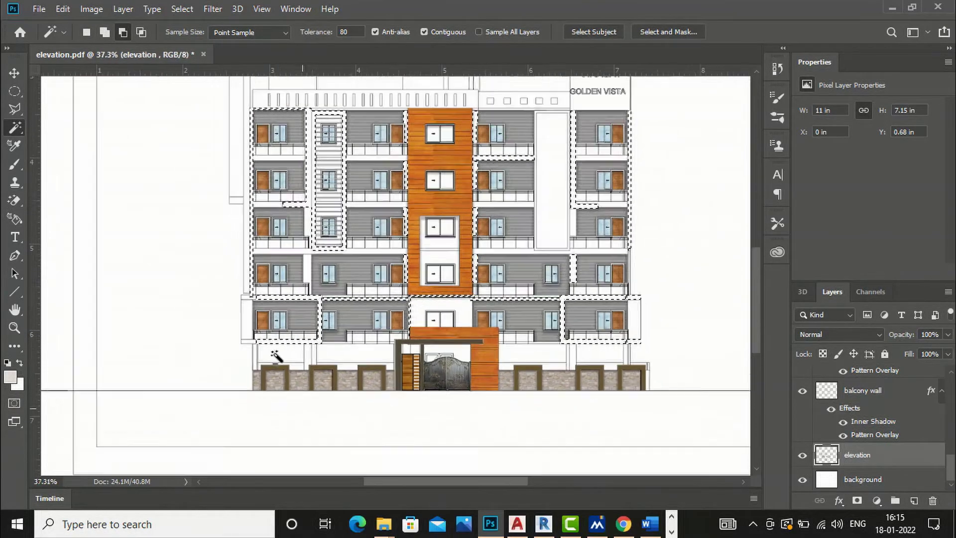
pyautogui.scroll(5, 503, 383)
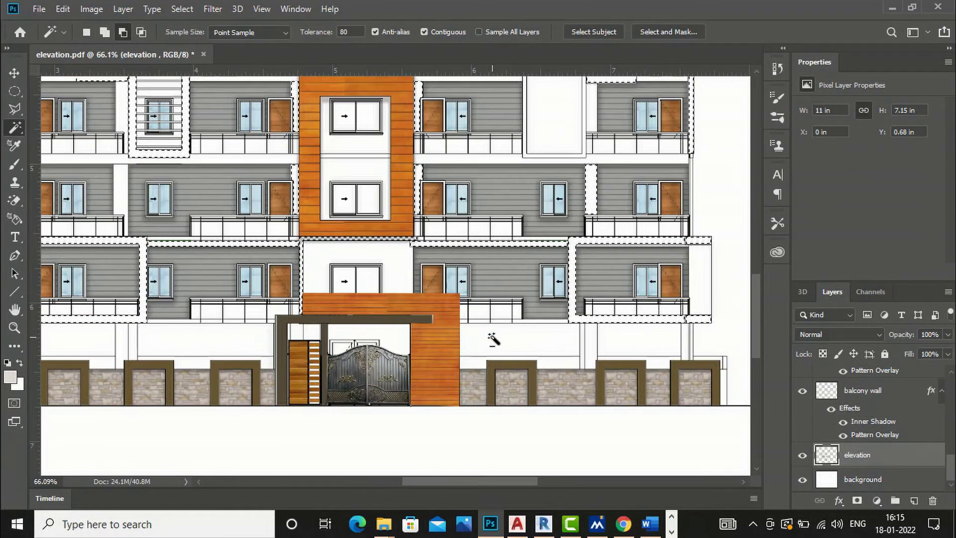
pyautogui.scroll(1, 120, 335)
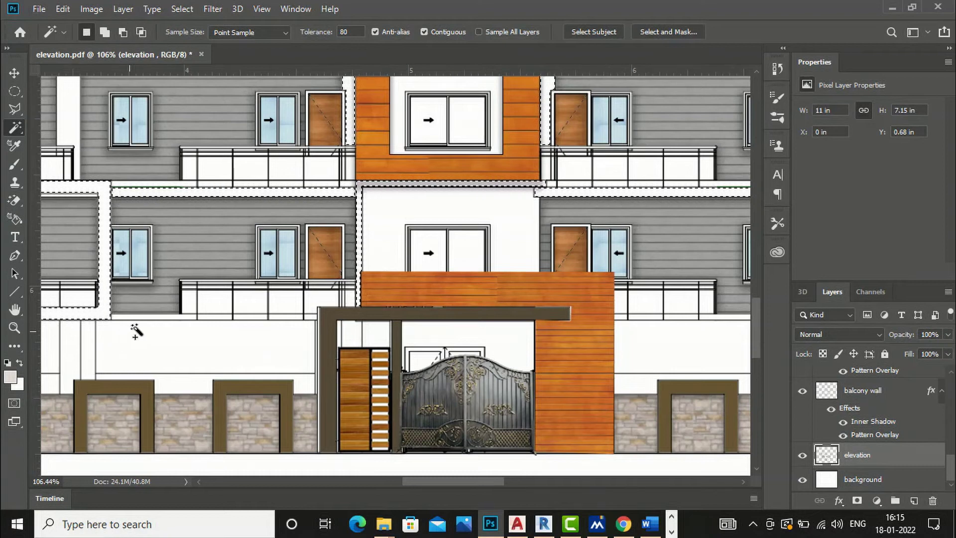
# Add the thin strips under the left and right balcony railings.
pyautogui.keyDown('shift'); pyautogui.click(148, 317); pyautogui.keyUp('shift')
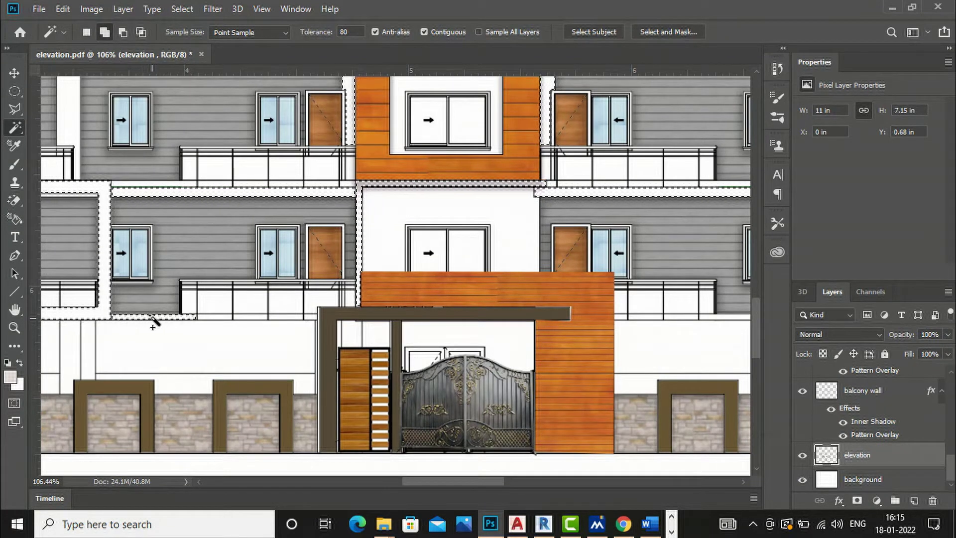
pyautogui.keyDown('shift'); pyautogui.click(204, 317); pyautogui.keyUp('shift')
pyautogui.keyDown('shift'); pyautogui.click(249, 317); pyautogui.keyUp('shift')
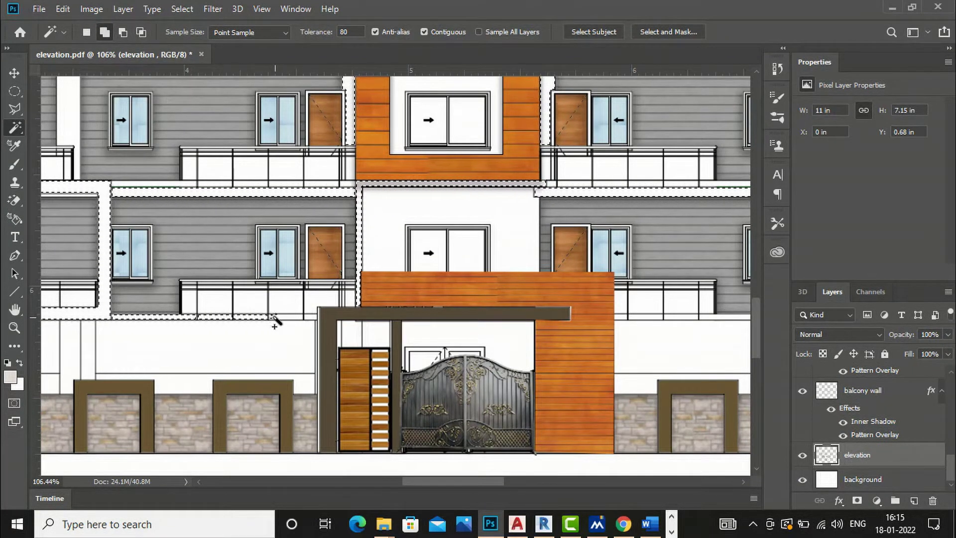
pyautogui.keyDown('shift'); pyautogui.click(308, 317); pyautogui.keyUp('shift')
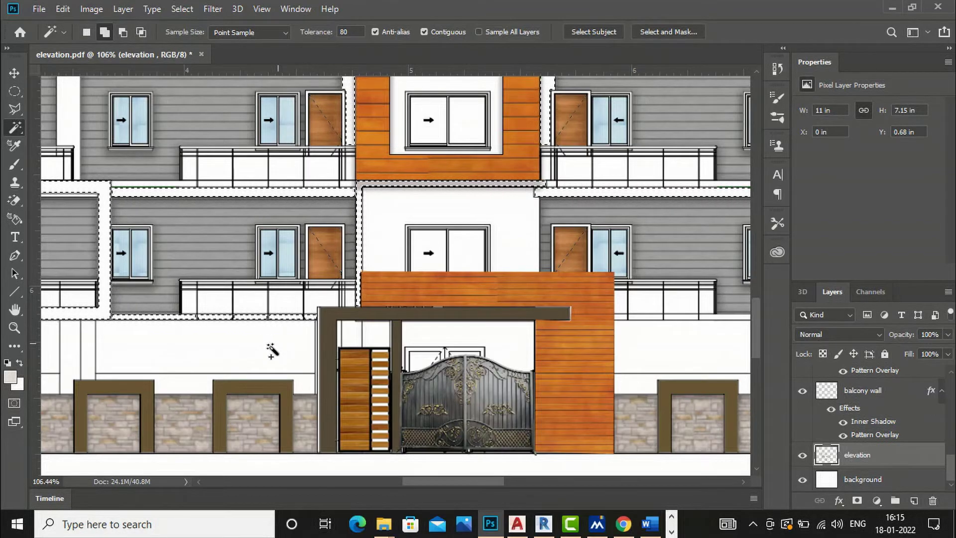
pyautogui.moveTo(249, 357); pyautogui.dragTo(518, 340)
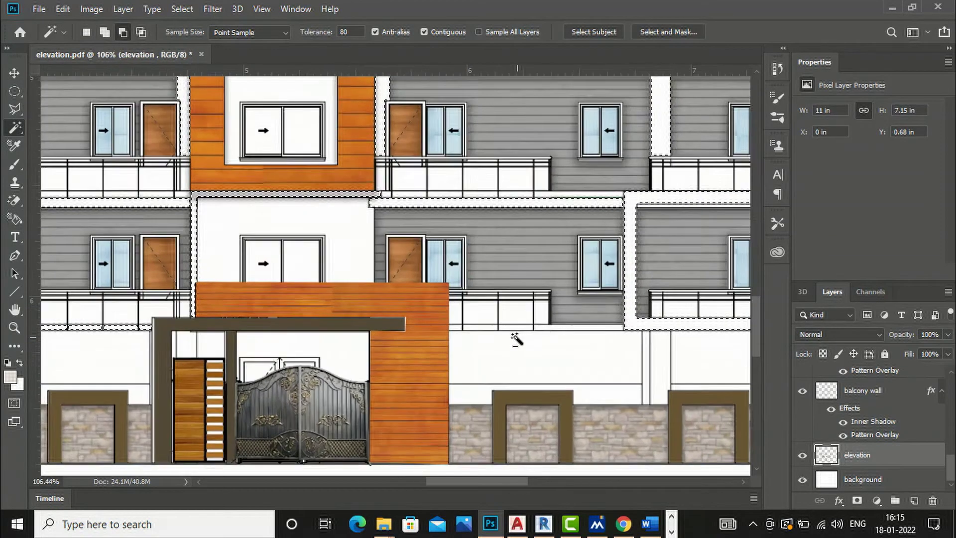
pyautogui.scroll(2, 518, 339)
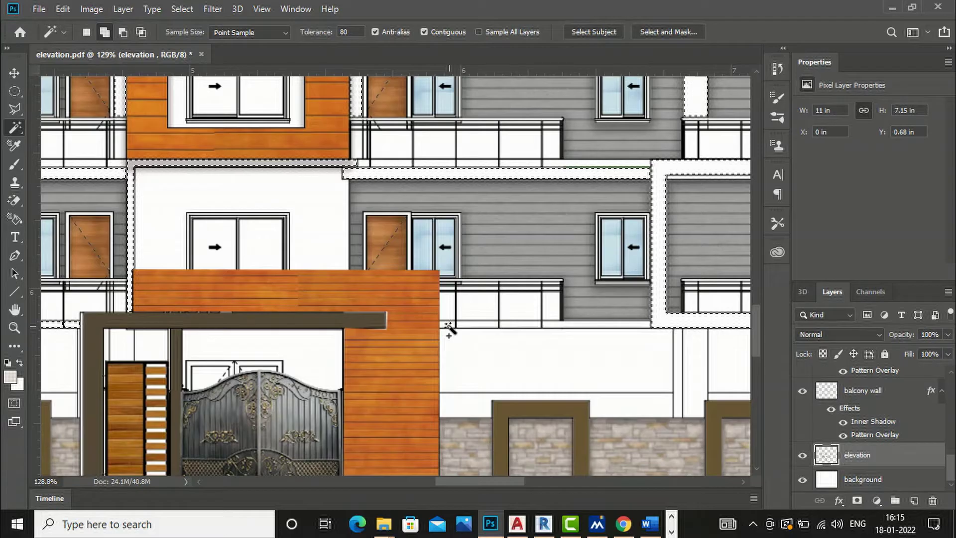
pyautogui.click(530, 324)
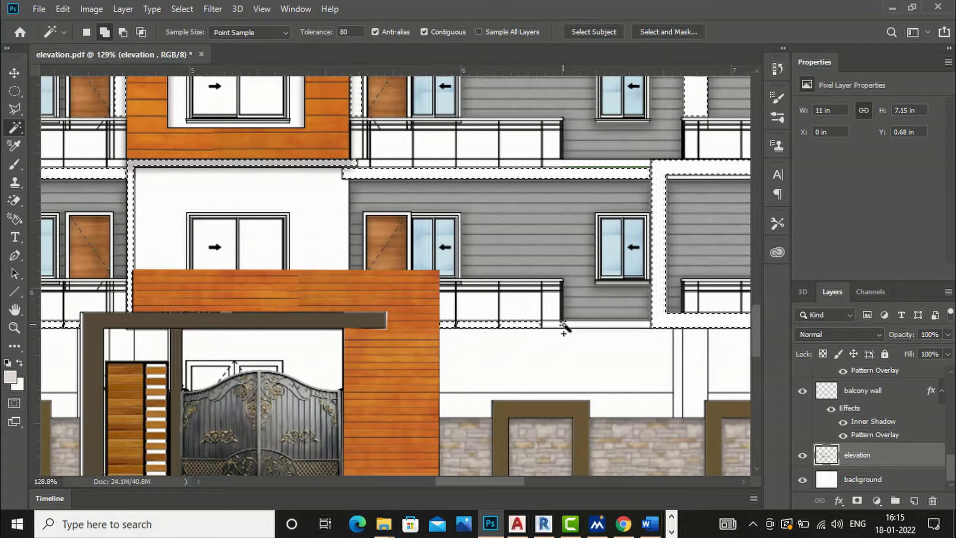
pyautogui.scroll(-5, 473, 374)
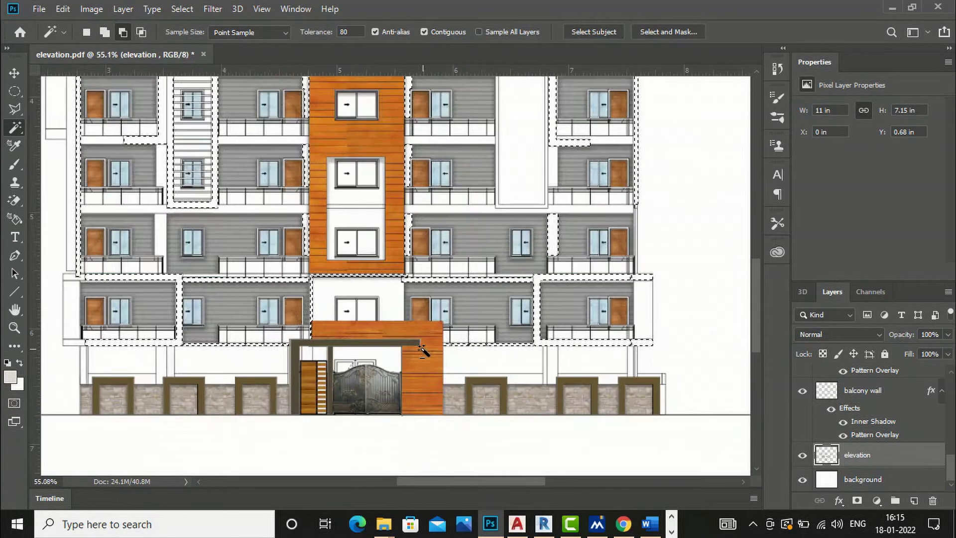
pyautogui.scroll(-1, 423, 351)
pyautogui.scroll(1, 557, 323)
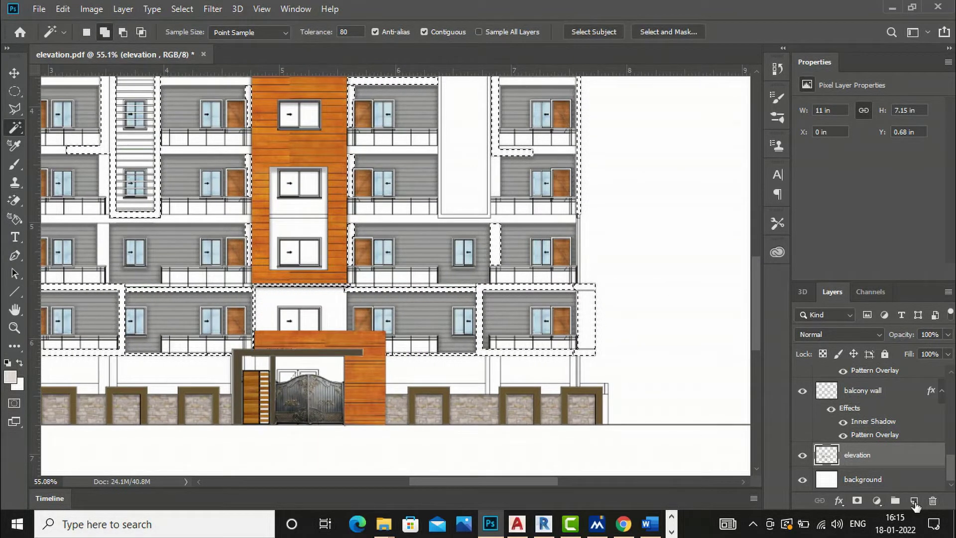
# Create a new layer named 'extrusion2' above elevation.
pyautogui.click(913, 501)
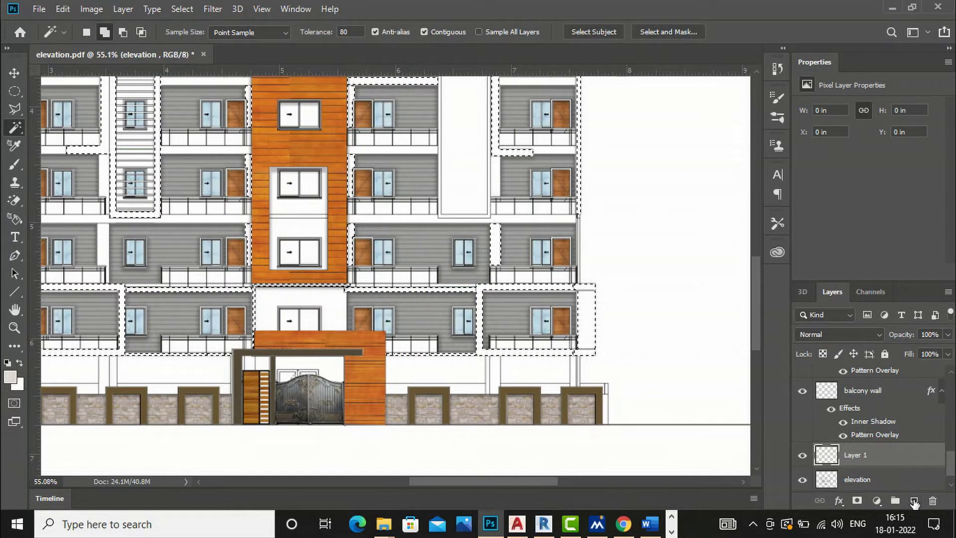
pyautogui.doubleClick(863, 458)
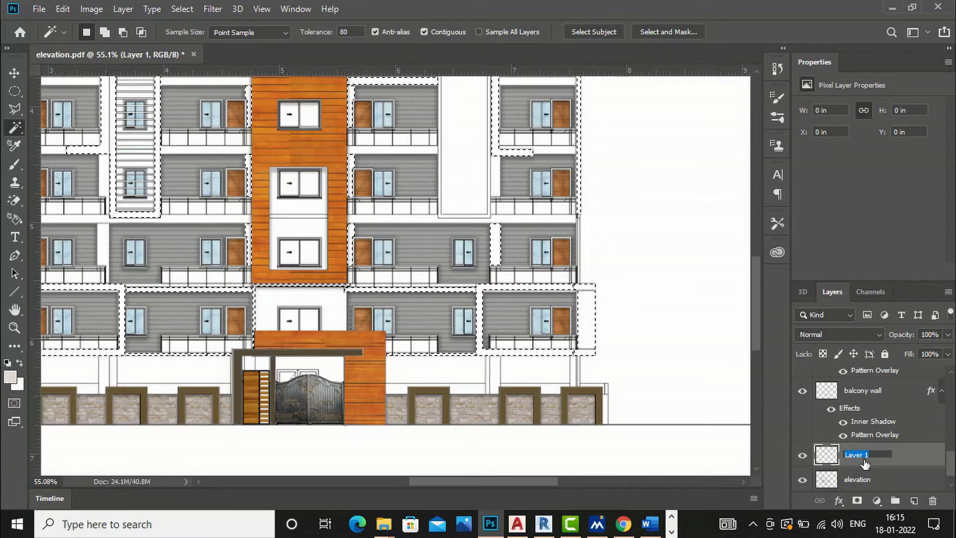
pyautogui.write('ex')
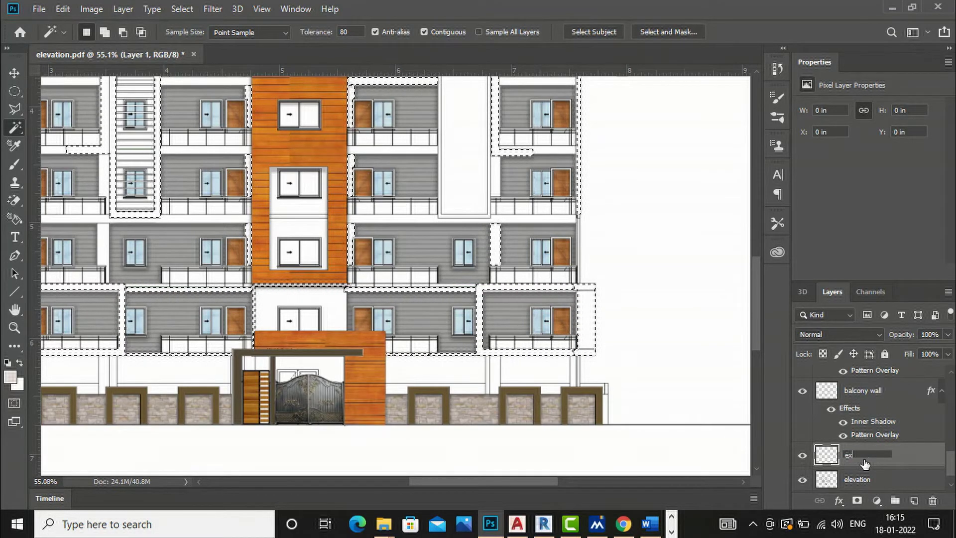
pyautogui.write('trusion')
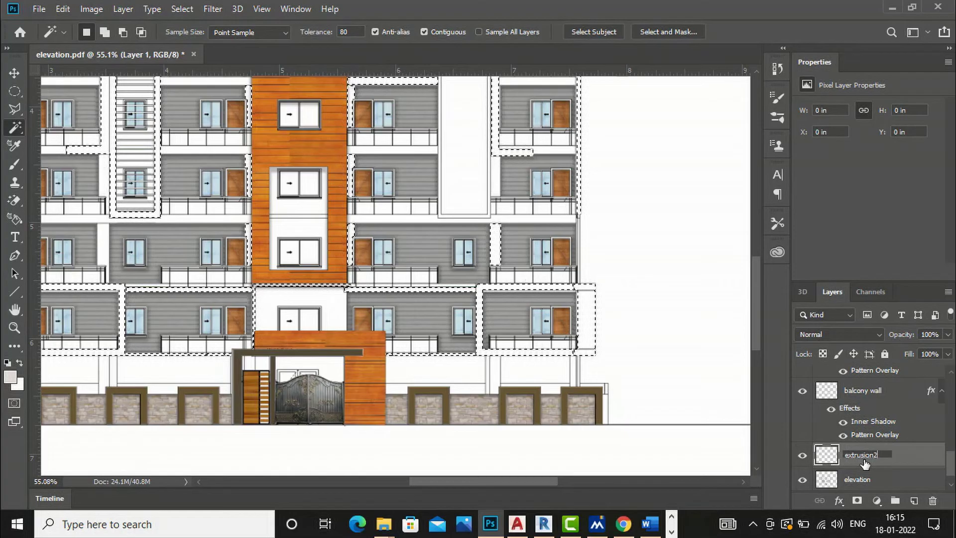
pyautogui.write('2')
pyautogui.press('Return')
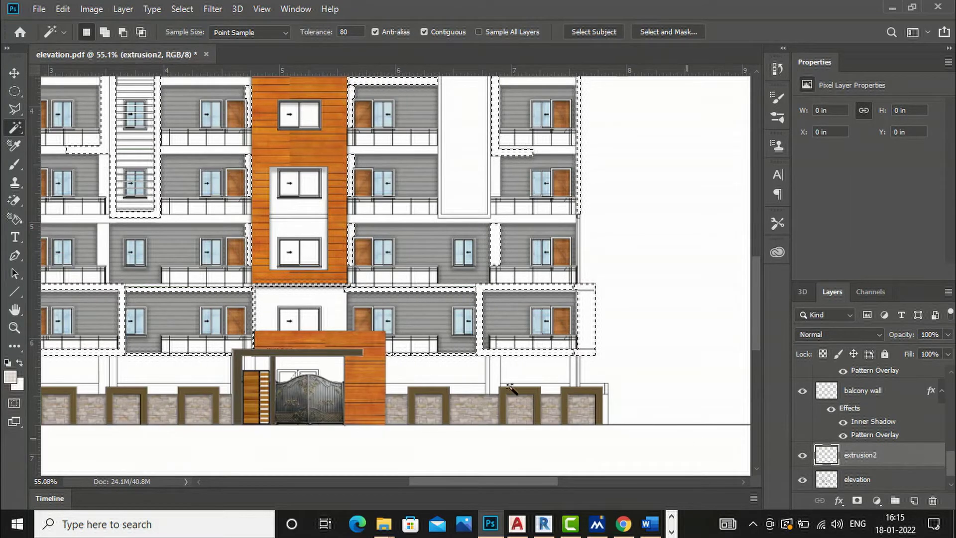
pyautogui.click(11, 379)
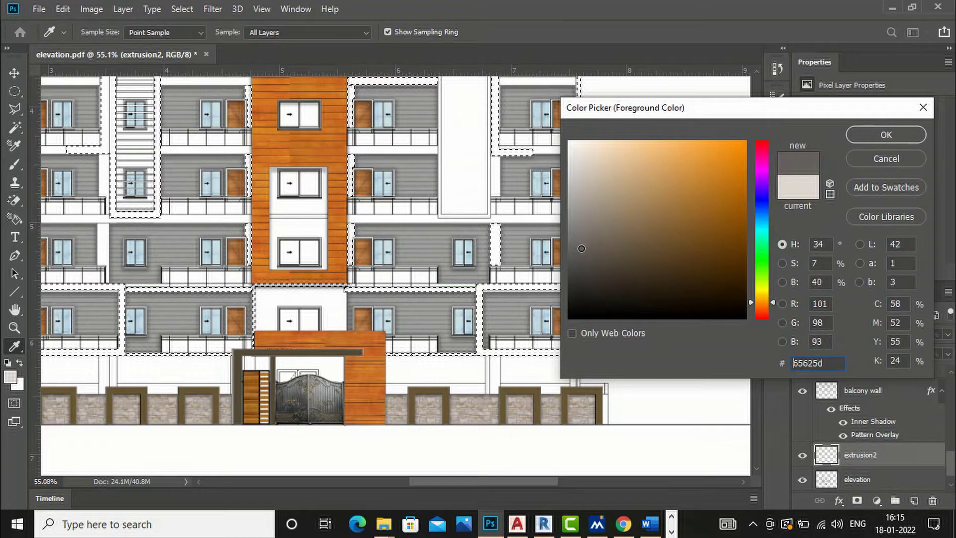
# Fill the selected extrusion bands with dark grey #65625d and deselect.
pyautogui.click(887, 136)
pyautogui.press('w')
pyautogui.press('g')
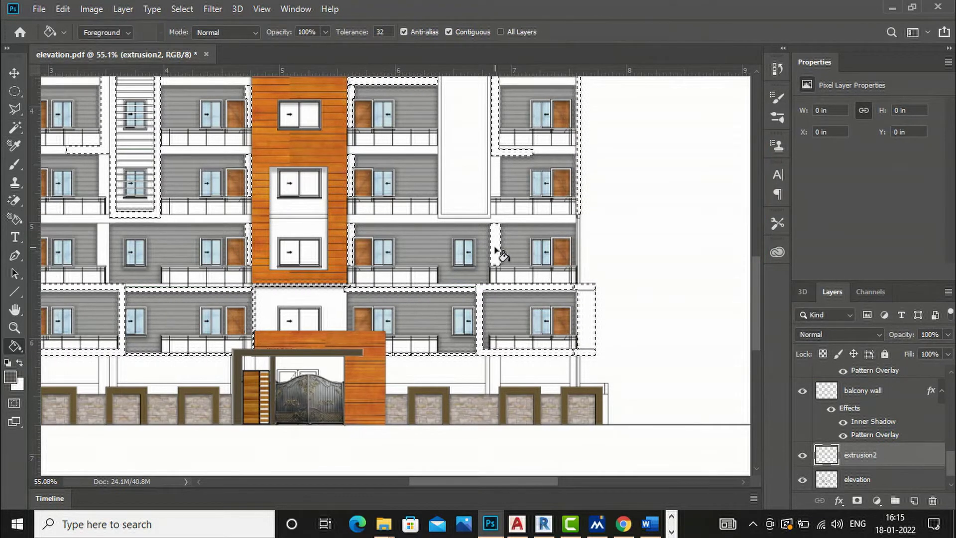
pyautogui.click(498, 252)
pyautogui.hotkey('ctrl', 'd')
# Pick brown #986523 as the new foreground colour.
pyautogui.scroll(-4, 553, 354)
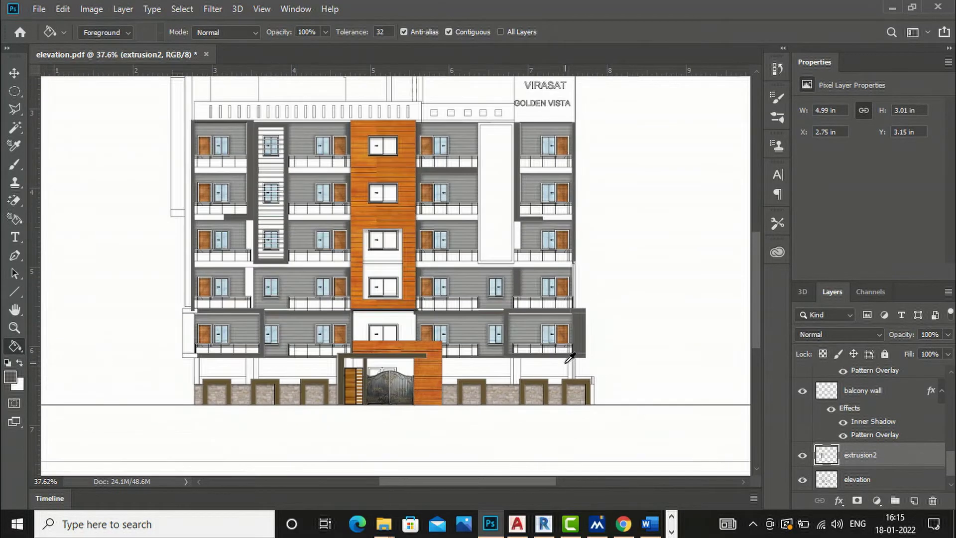
pyautogui.scroll(3, 356, 298)
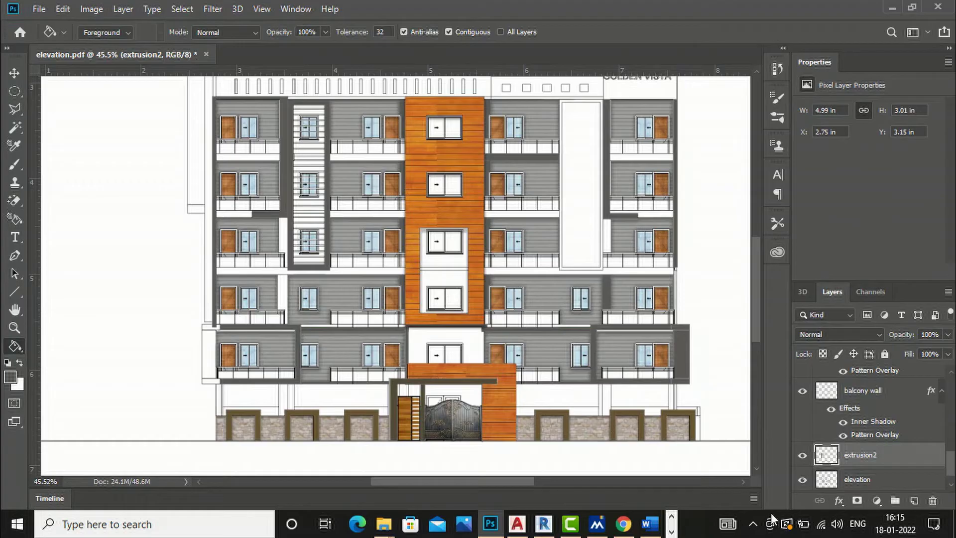
pyautogui.click(13, 378)
pyautogui.moveTo(659, 228); pyautogui.dragTo(715, 202)
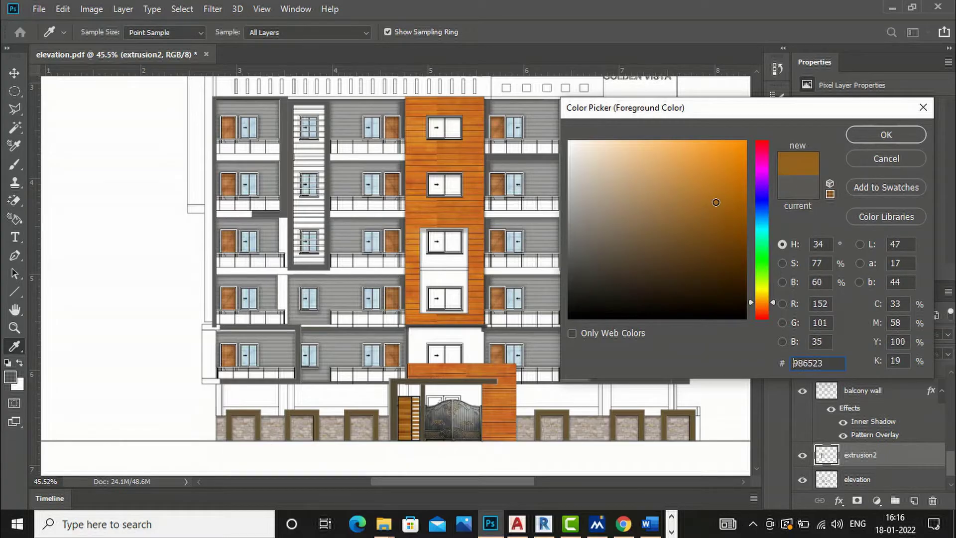
# Confirm the brown colour and fill the left wing, stair, lower floor and right wing bands with it.
pyautogui.click(905, 130)
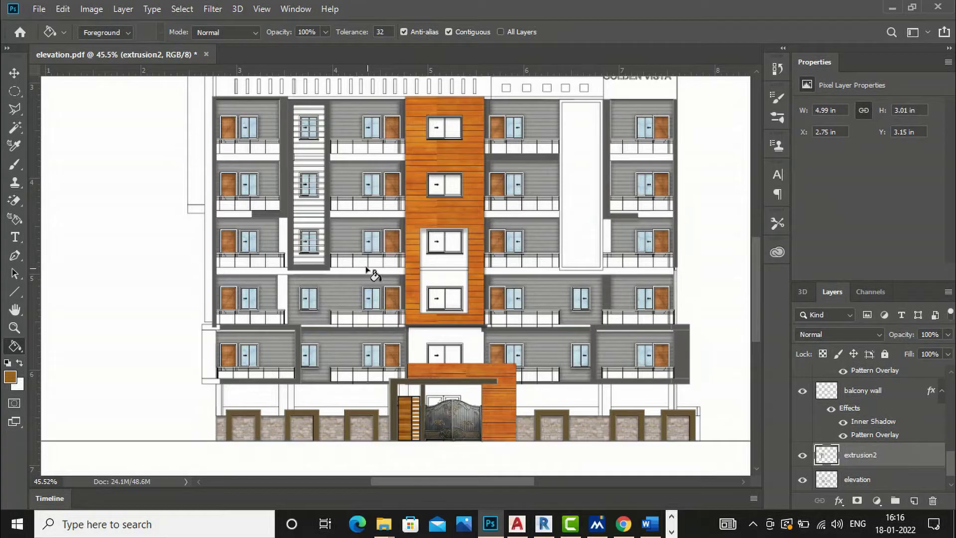
pyautogui.click(293, 239)
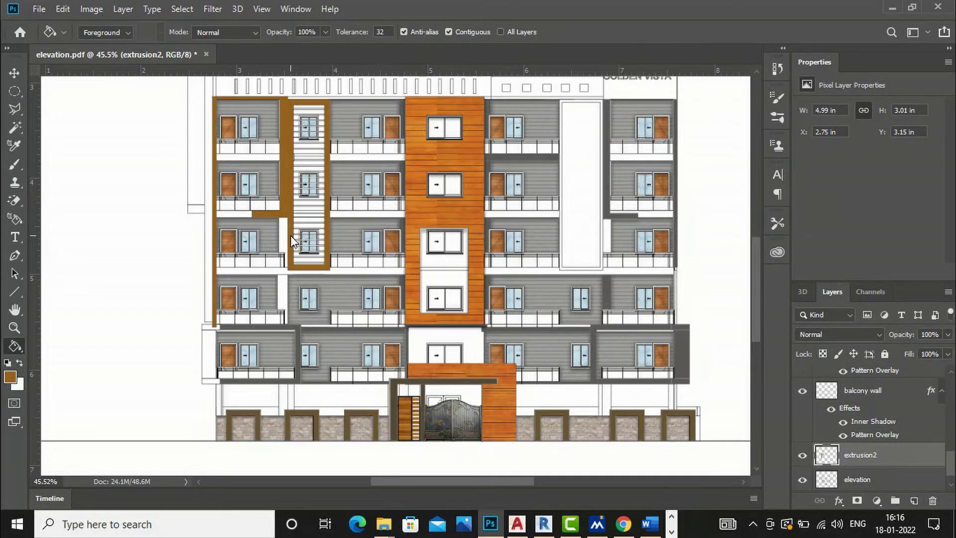
pyautogui.click(293, 330)
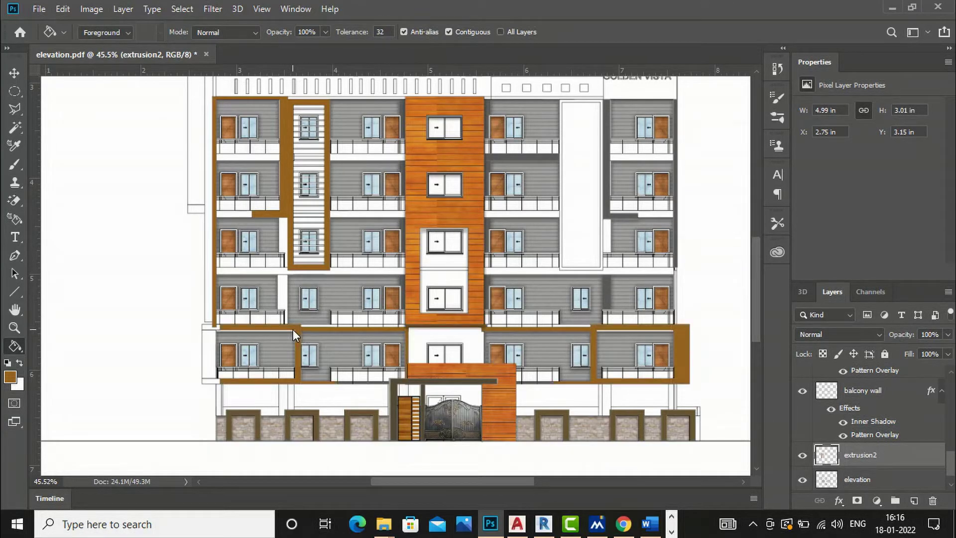
pyautogui.click(606, 199)
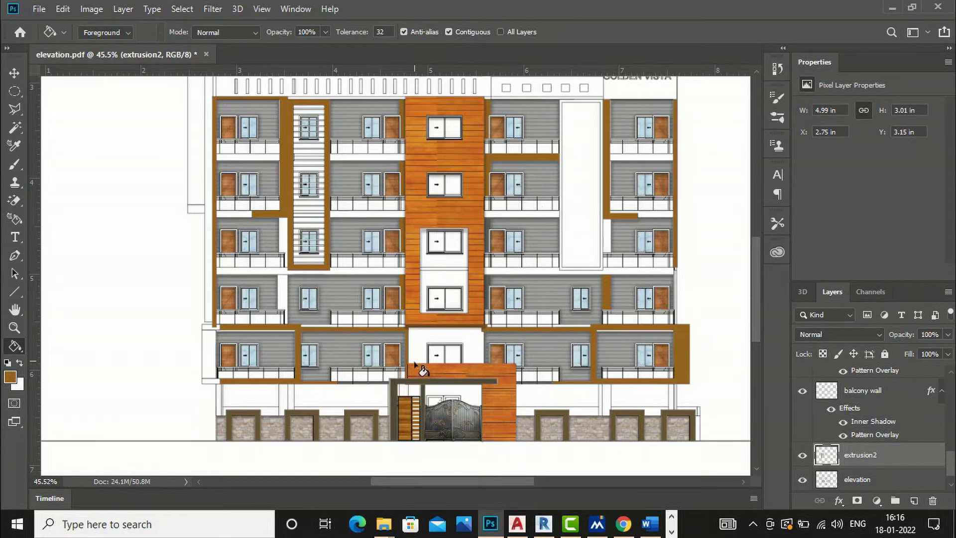
pyautogui.scroll(-2, 472, 265)
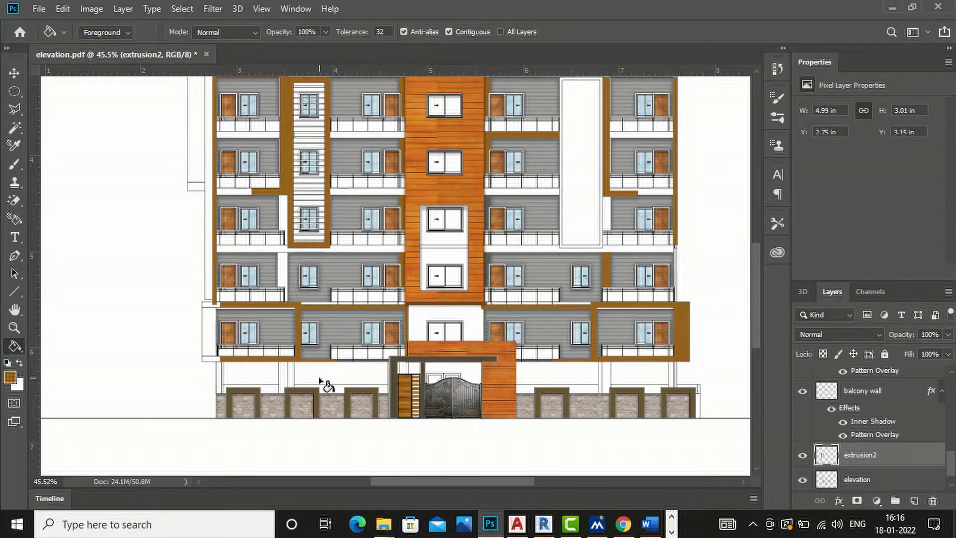
pyautogui.scroll(-1, 319, 383)
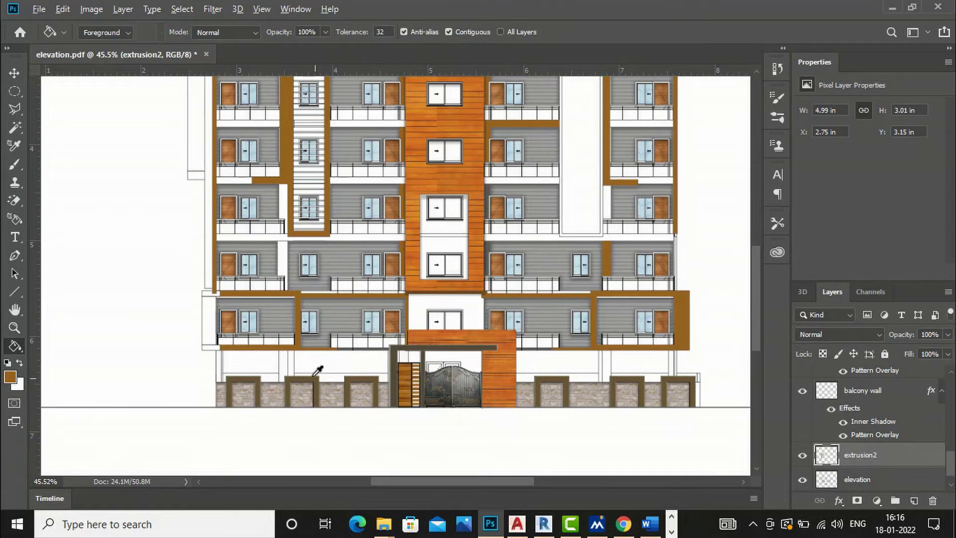
pyautogui.scroll(-1, 320, 373)
pyautogui.scroll(3, 267, 262)
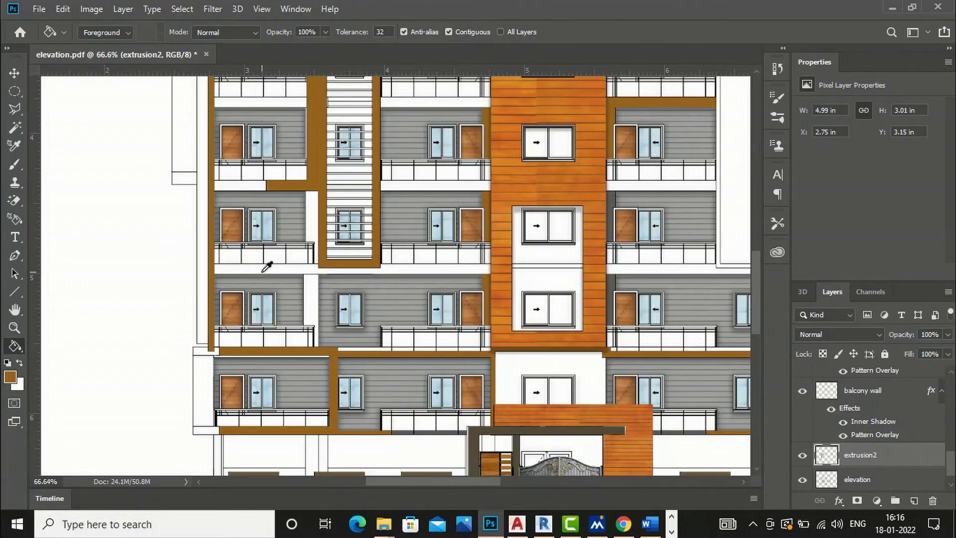
# With the Magic Wand, trial-select the brown strips on extrusion2, then deselect them.
pyautogui.click(14, 129)
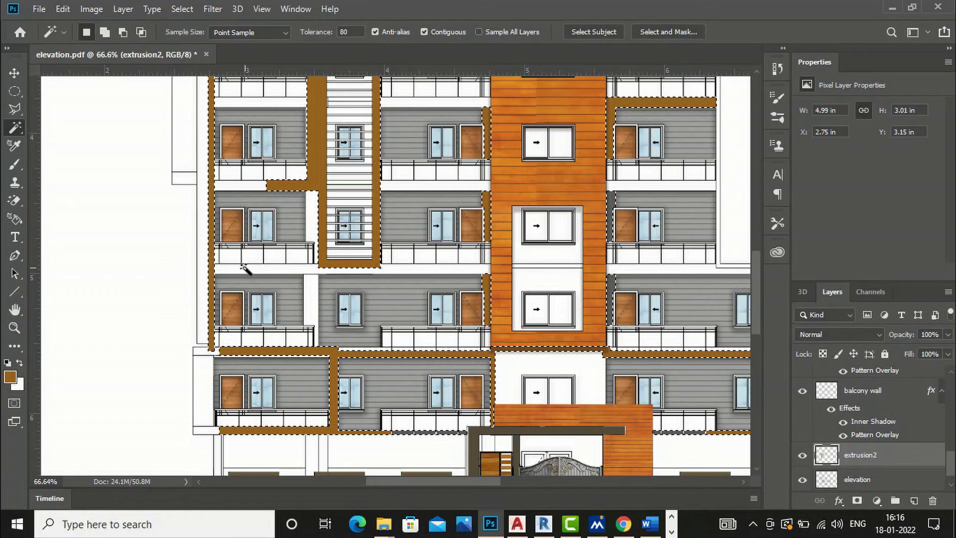
pyautogui.scroll(-1, 885, 466)
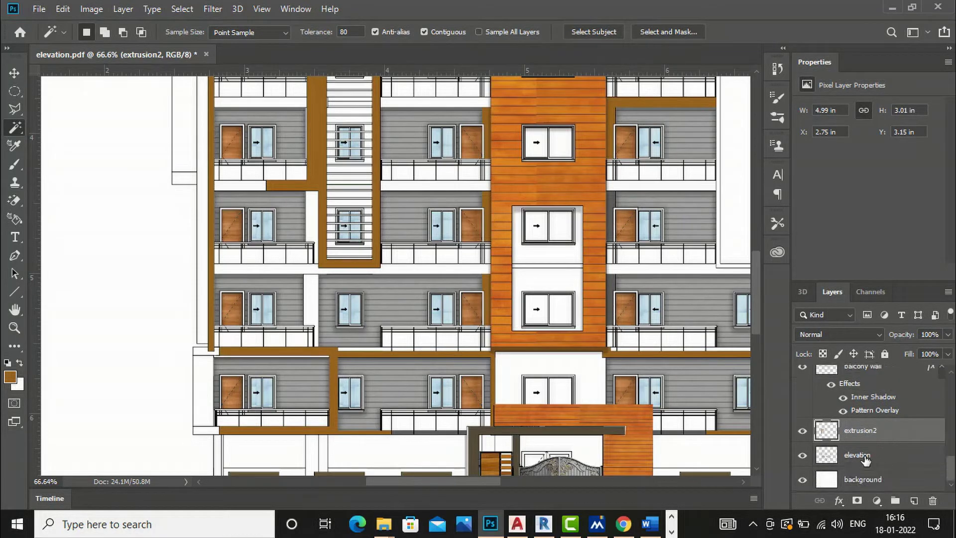
pyautogui.click(865, 459)
pyautogui.click(872, 433)
pyautogui.click(254, 271)
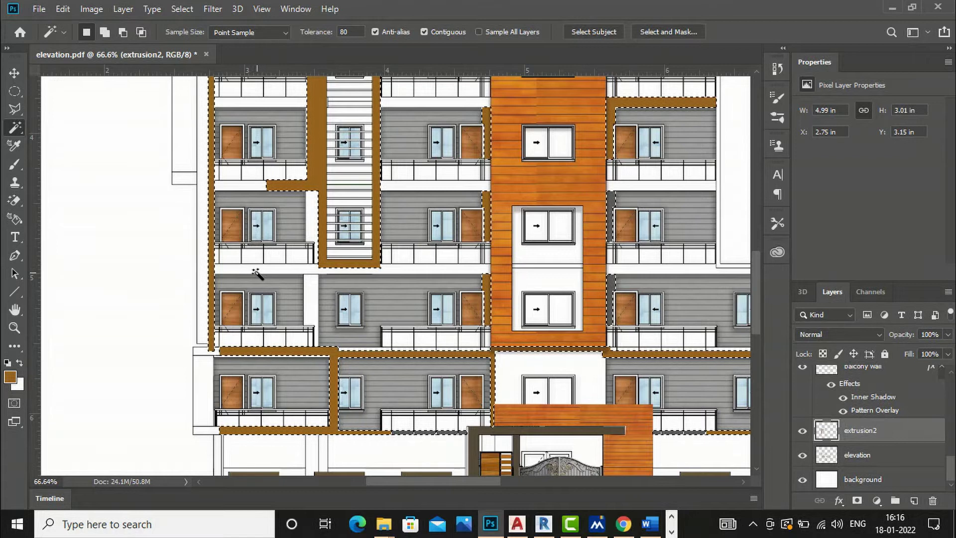
pyautogui.hotkey('ctrl', 'd')
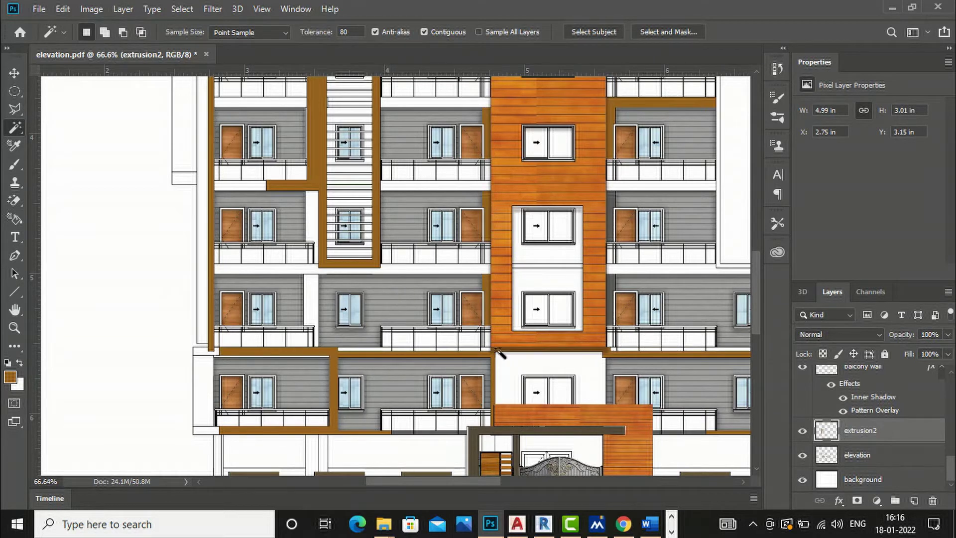
# On the elevation layer, select the white floor band and the full strip under the balcony.
pyautogui.click(876, 459)
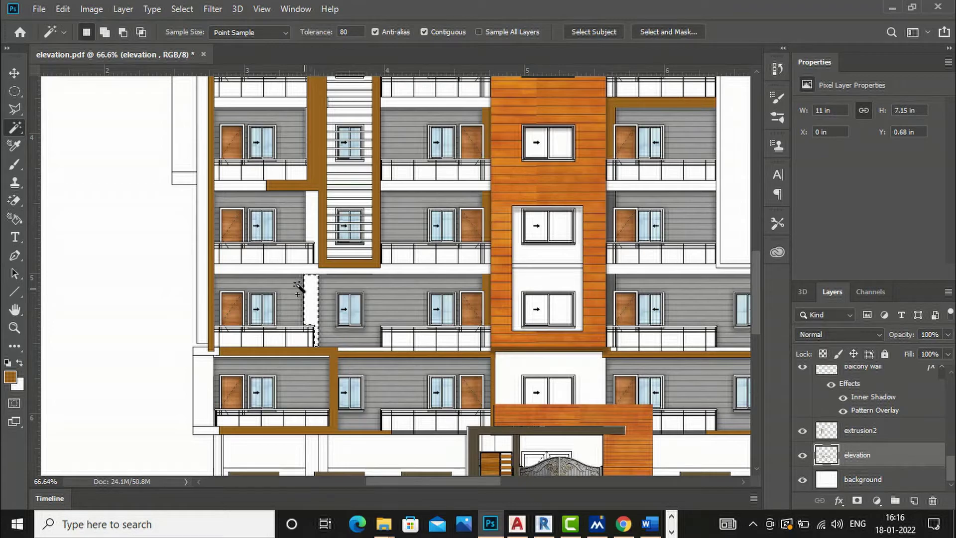
pyautogui.keyDown('shift'); pyautogui.click(327, 271); pyautogui.keyUp('shift')
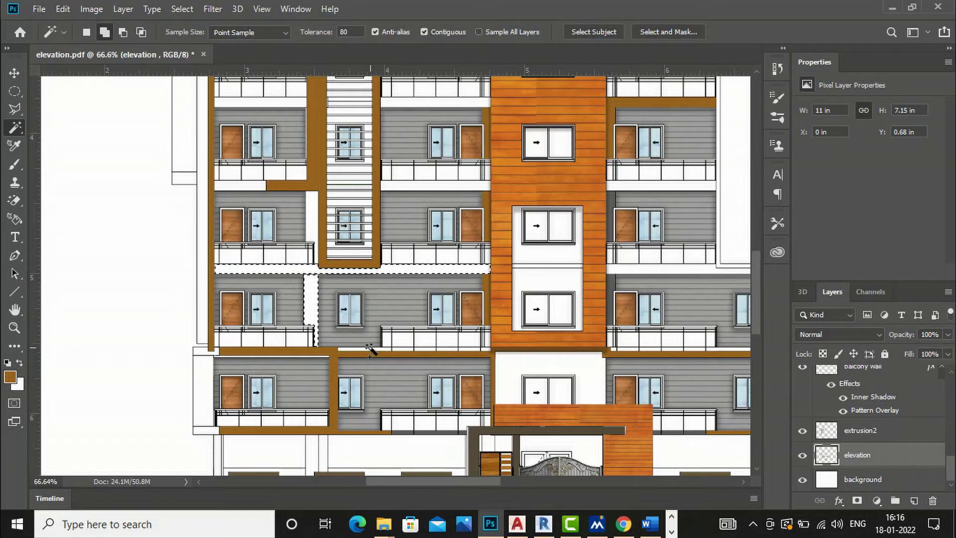
pyautogui.scroll(3, 369, 351)
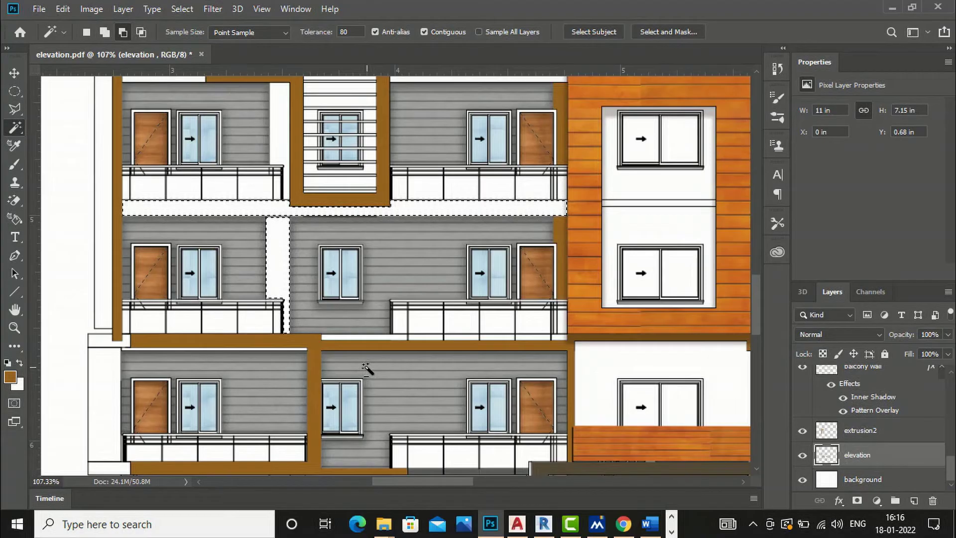
pyautogui.scroll(1, 367, 369)
pyautogui.keyDown('shift'); pyautogui.click(367, 327); pyautogui.keyUp('shift')
pyautogui.keyDown('shift'); pyautogui.click(444, 327); pyautogui.keyUp('shift')
pyautogui.keyDown('shift'); pyautogui.click(485, 327); pyautogui.keyUp('shift')
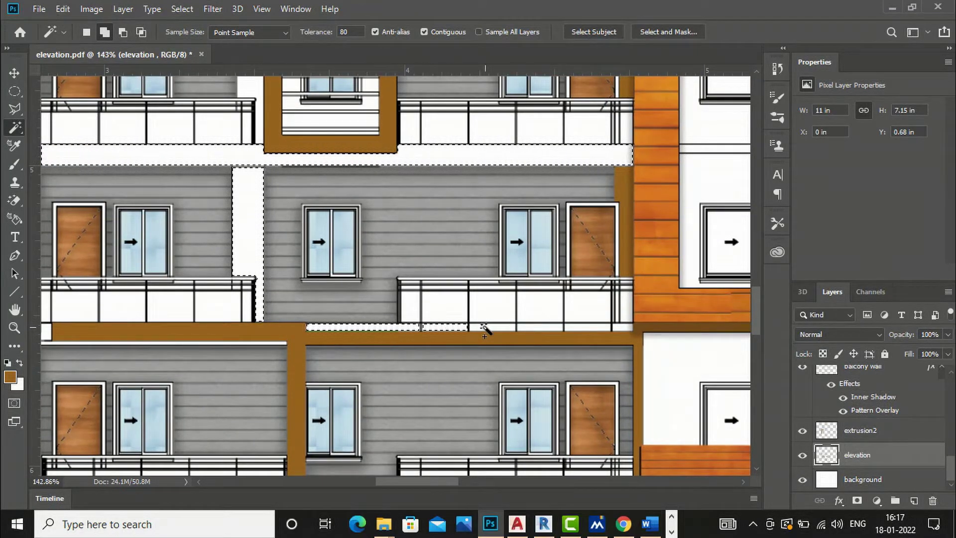
pyautogui.keyDown('shift'); pyautogui.click(536, 328); pyautogui.keyUp('shift')
pyautogui.keyDown('shift'); pyautogui.click(583, 328); pyautogui.keyUp('shift')
pyautogui.keyDown('shift'); pyautogui.click(622, 327); pyautogui.keyUp('shift')
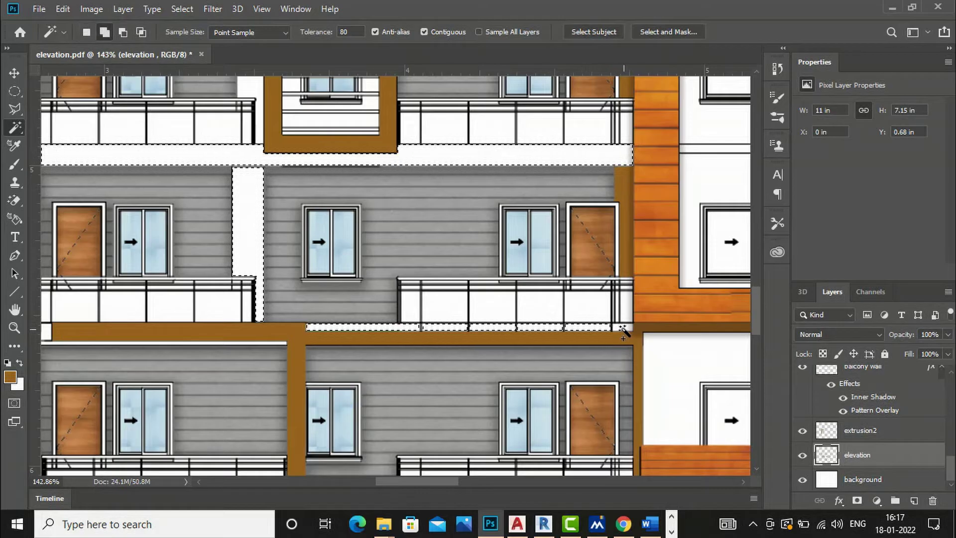
# Add the railing, upper and right-hand white balcony strips to the selection, then create a new layer.
pyautogui.scroll(-8, 417, 349)
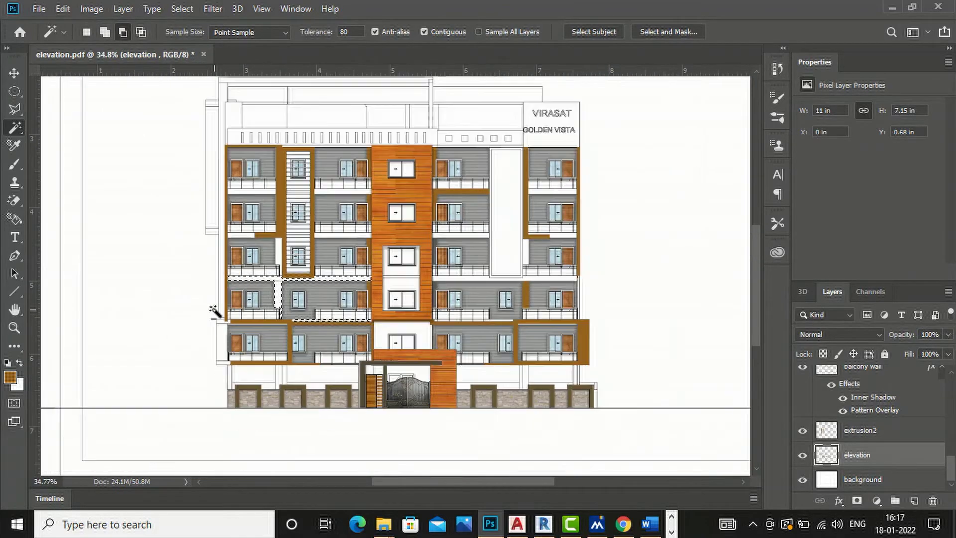
pyautogui.scroll(3, 455, 289)
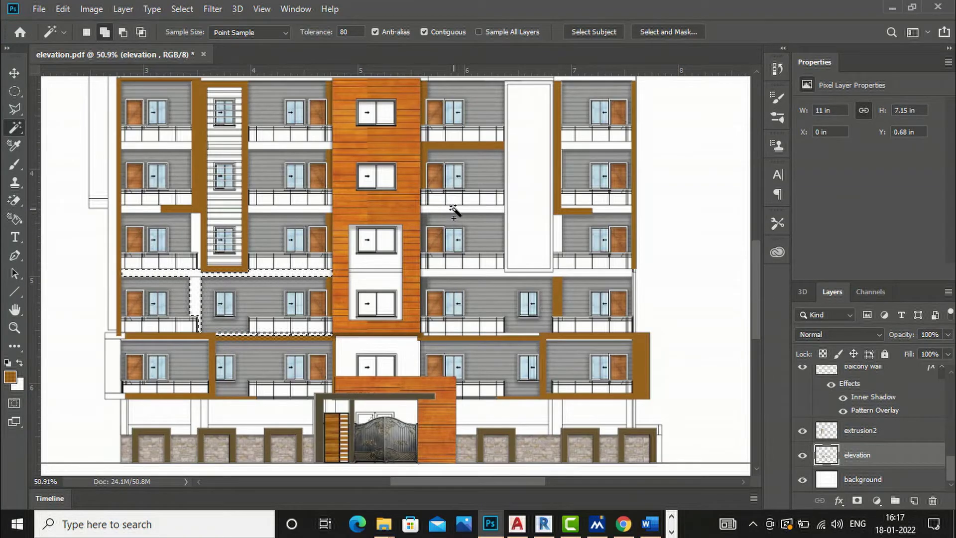
pyautogui.click(289, 207)
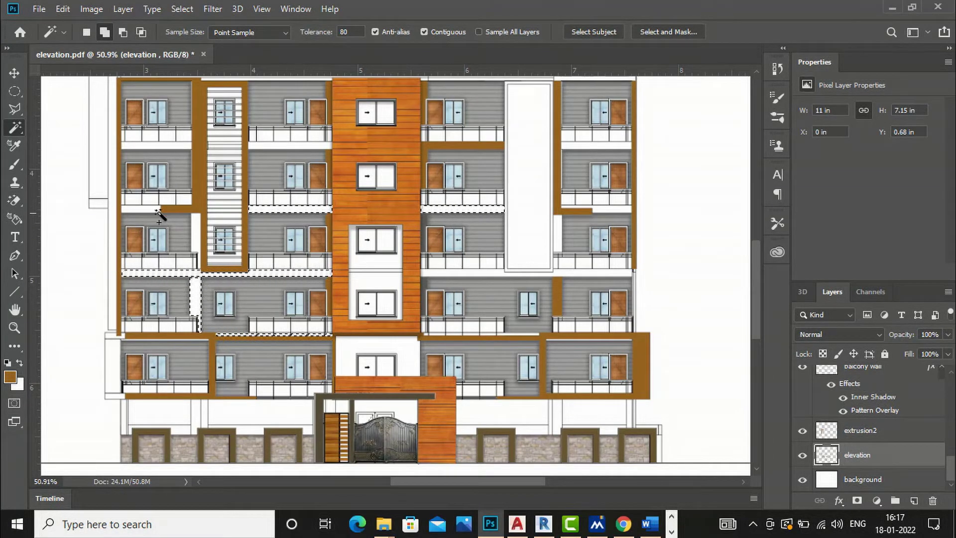
pyautogui.click(276, 145)
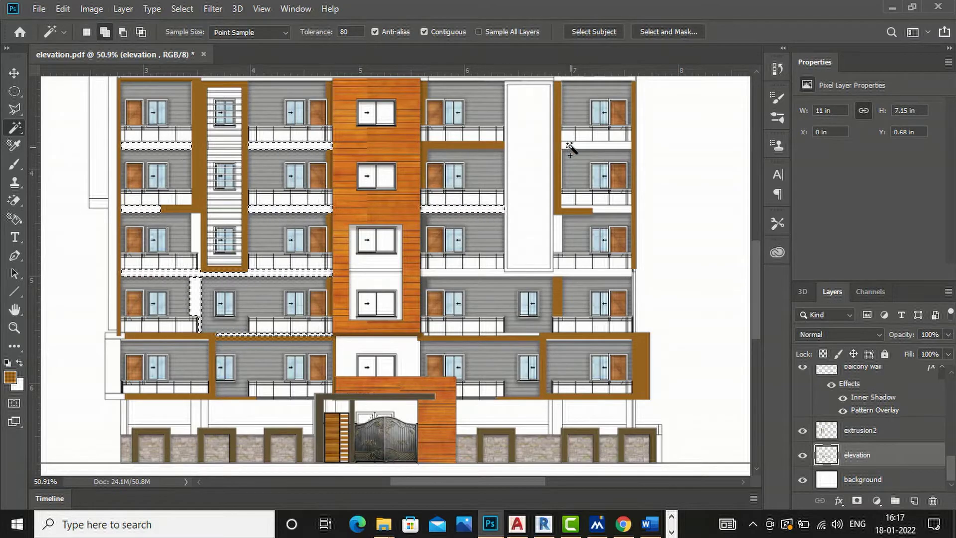
pyautogui.click(480, 273)
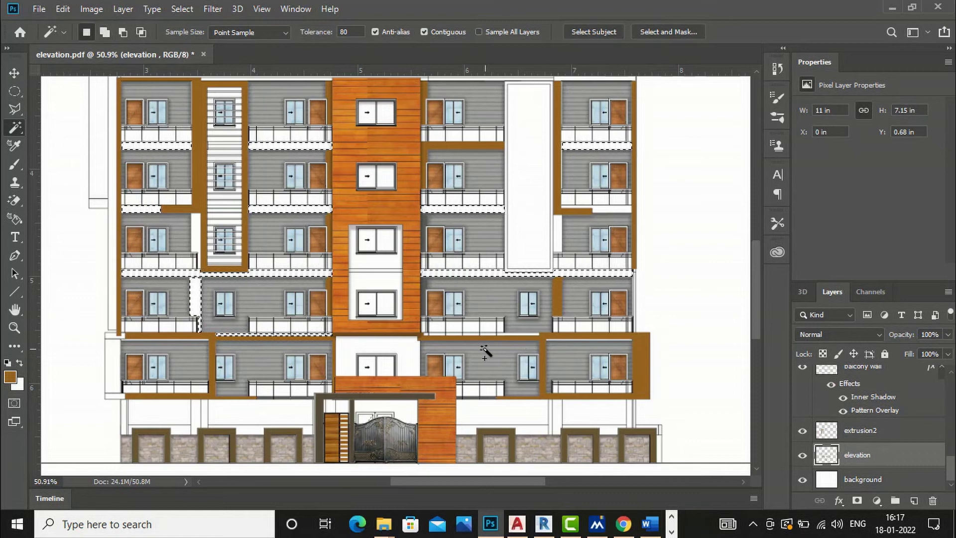
pyautogui.scroll(-3, 489, 345)
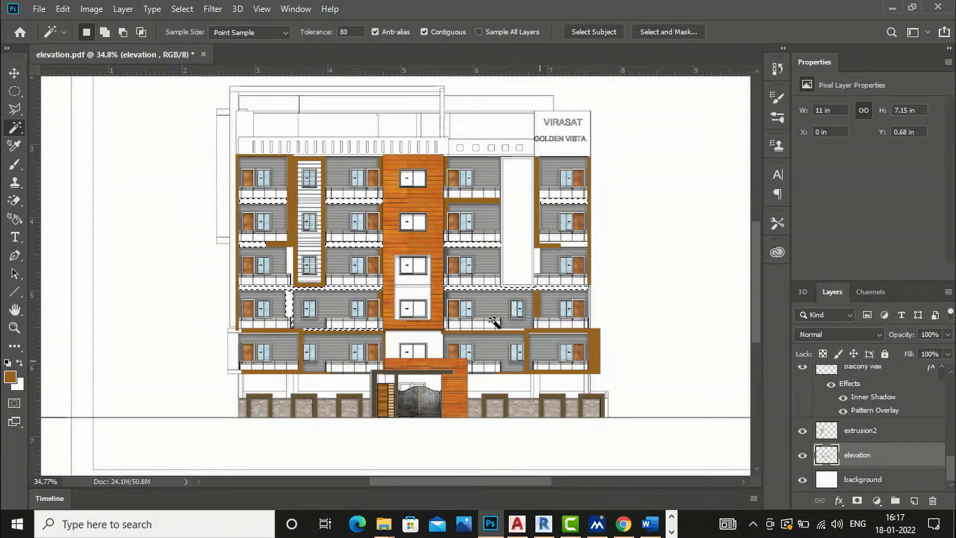
pyautogui.scroll(1, 492, 321)
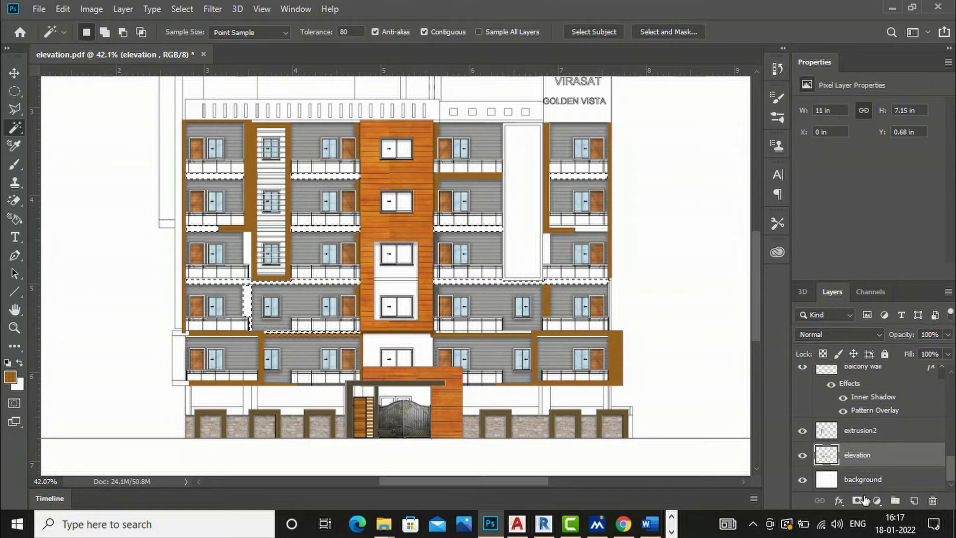
pyautogui.click(913, 501)
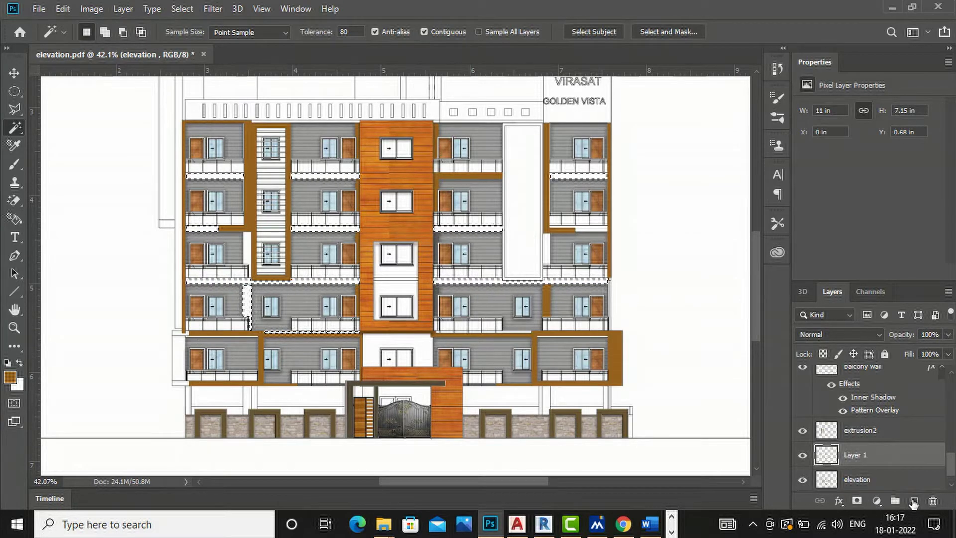
# Rename the new layer to 'cladding 2'.
pyautogui.doubleClick(854, 455)
pyautogui.write('c')
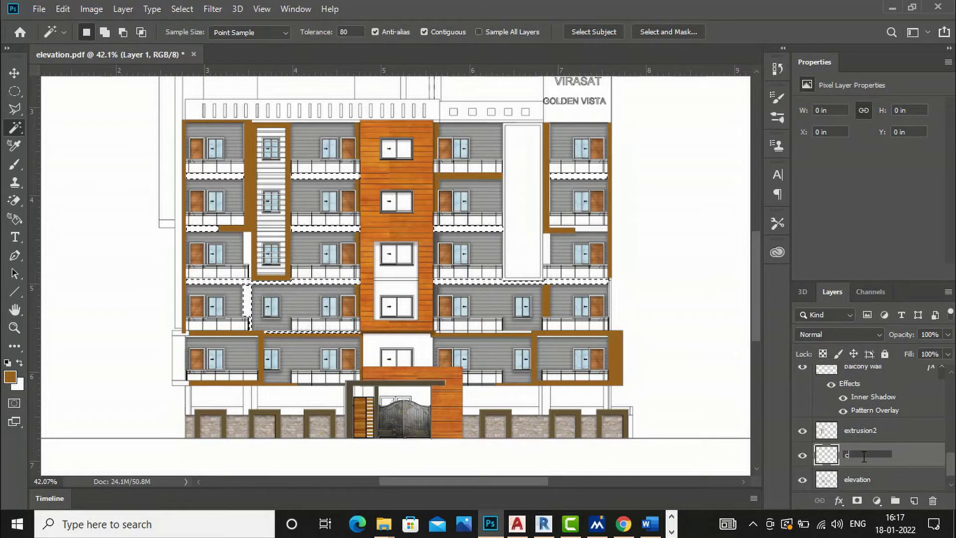
pyautogui.write('ladding')
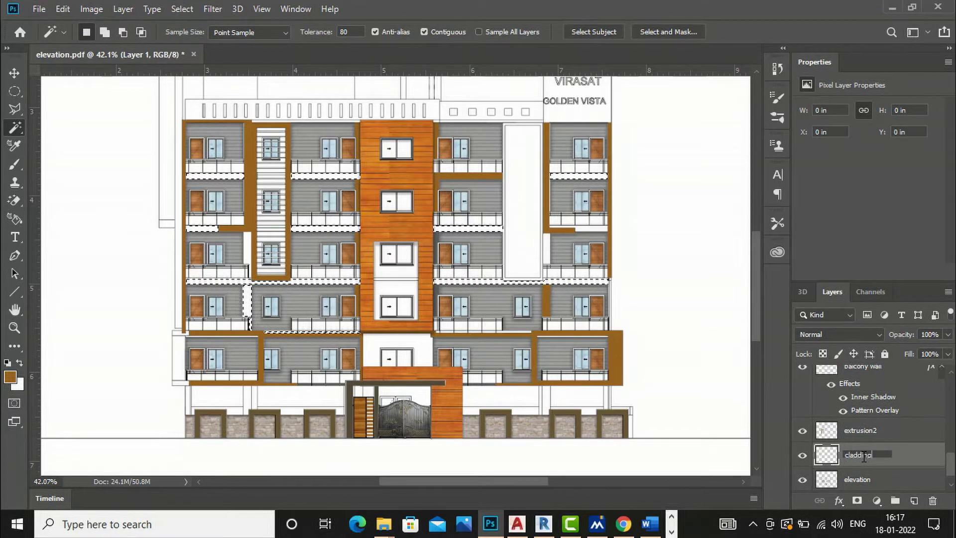
pyautogui.write(' 2')
pyautogui.press('Return')
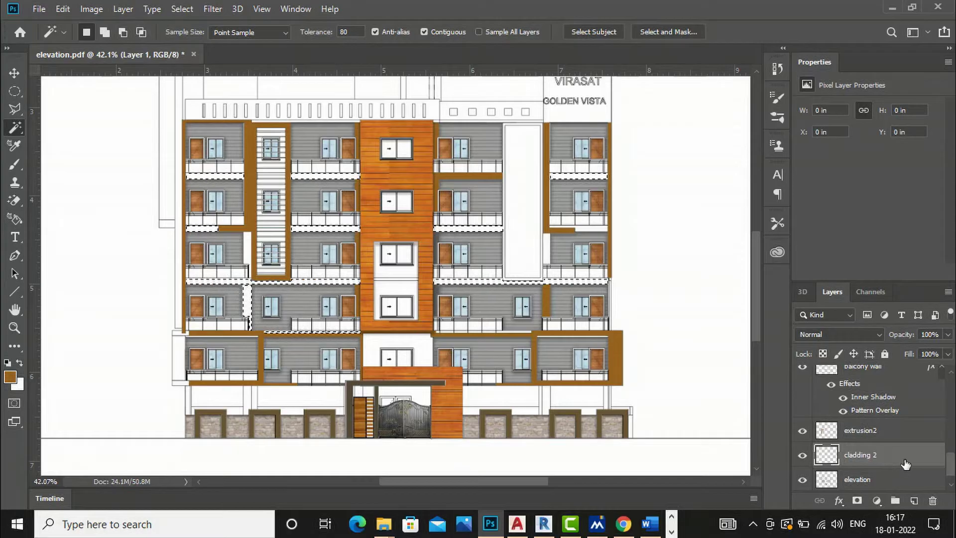
# Fill the selected balcony bands with brown using the Paint Bucket and deselect.
pyautogui.press('g')
pyautogui.click(320, 281)
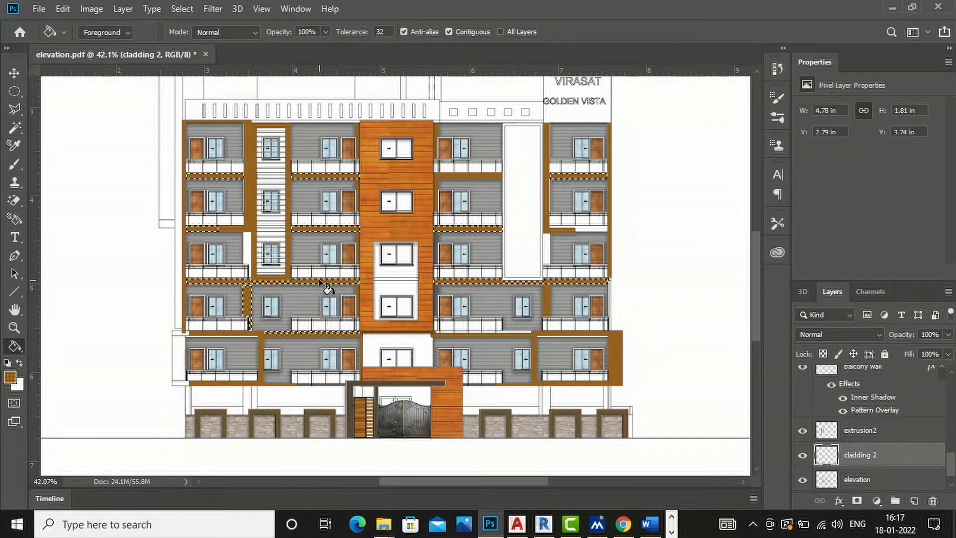
pyautogui.hotkey('ctrl', 'd')
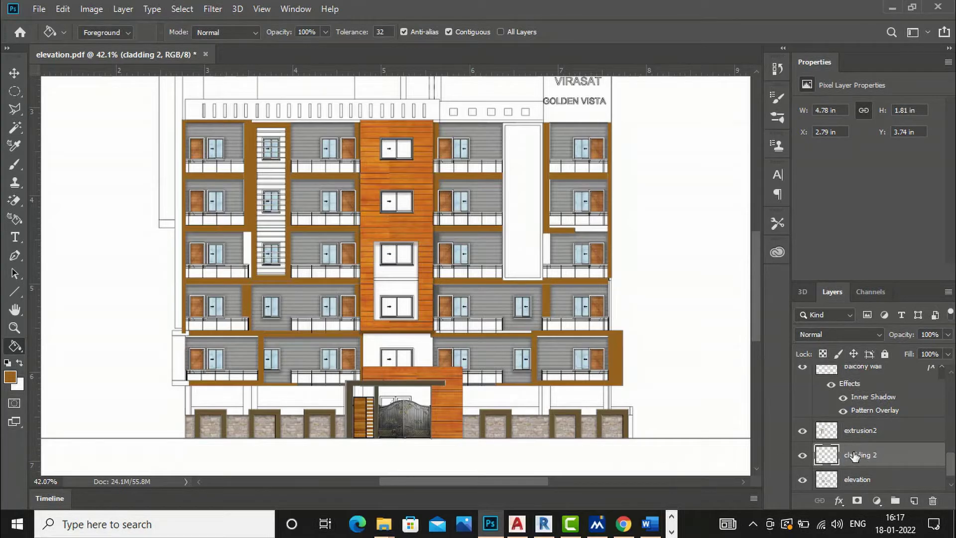
# Give cladding 2 an orange wood Pattern Overlay at 90% opacity, scaled down to about 19%.
pyautogui.rightClick(827, 454)
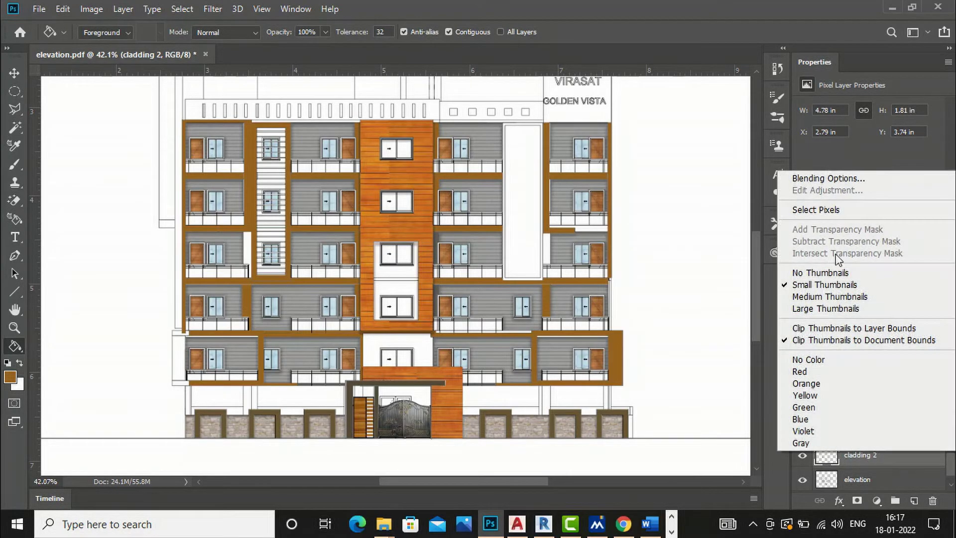
pyautogui.click(829, 177)
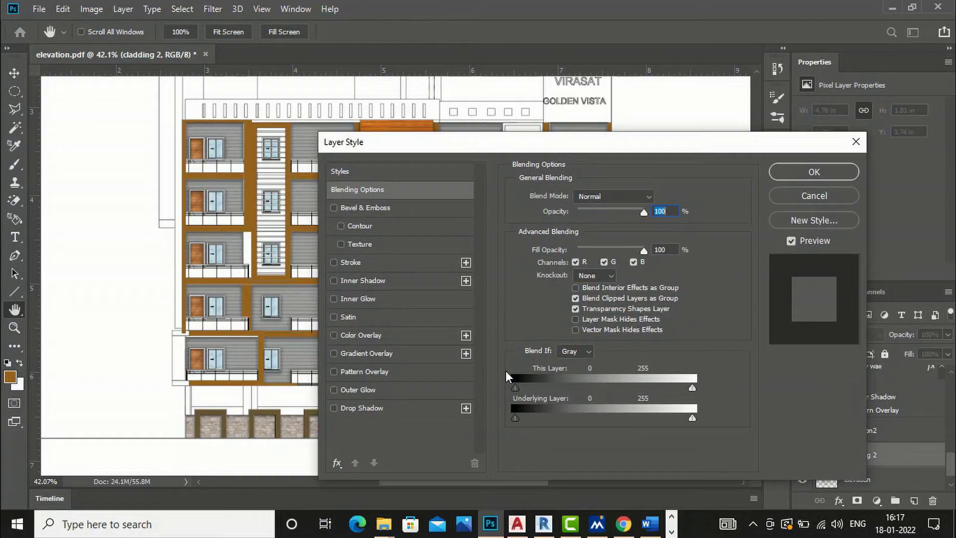
pyautogui.click(333, 371)
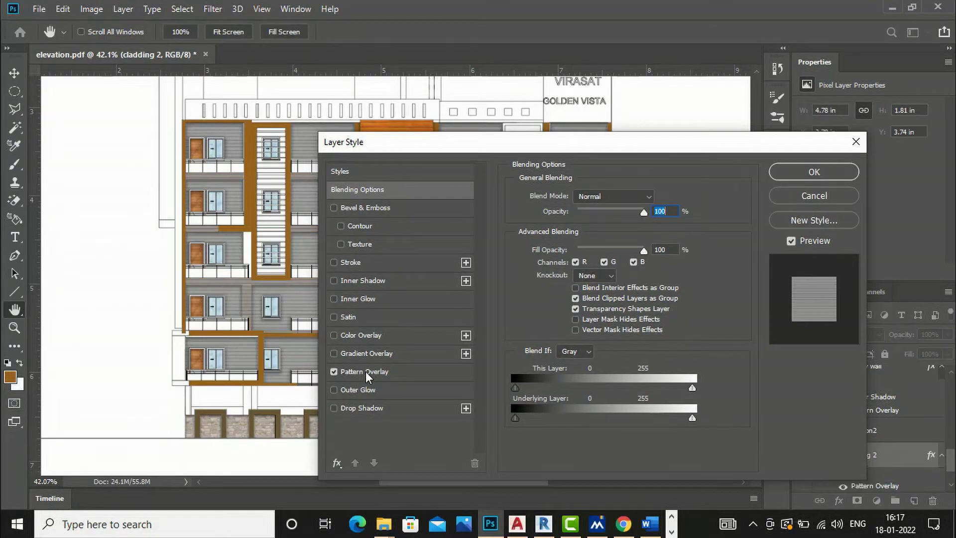
pyautogui.click(365, 372)
pyautogui.click(608, 247)
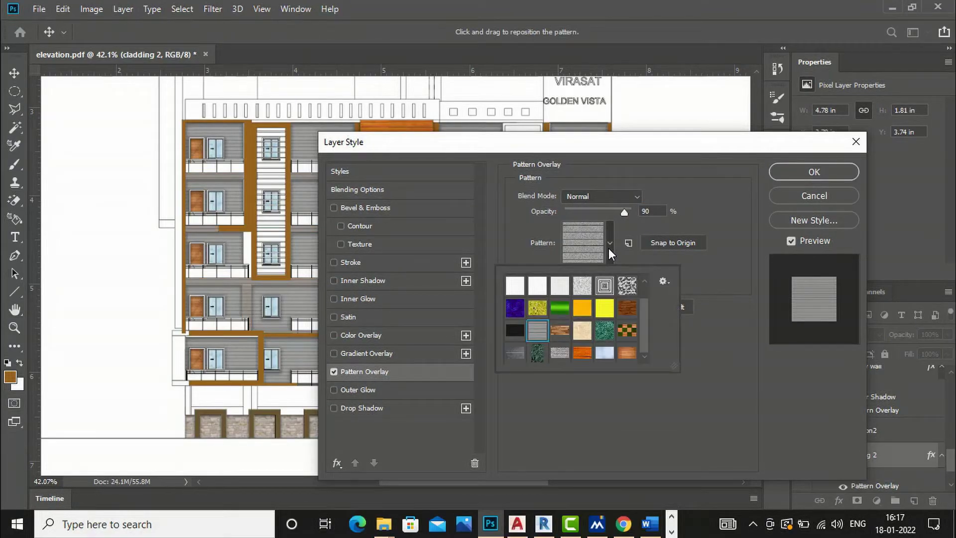
pyautogui.click(583, 353)
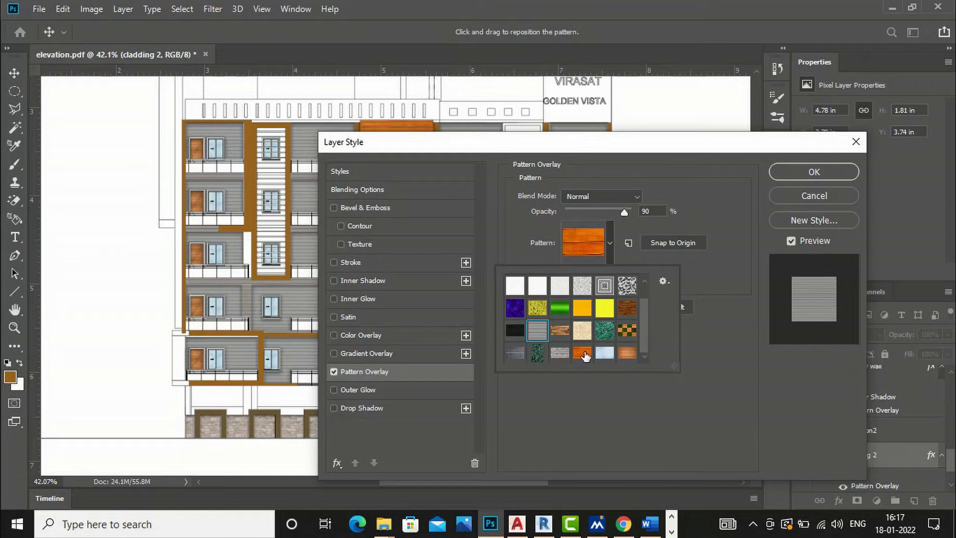
pyautogui.doubleClick(584, 354)
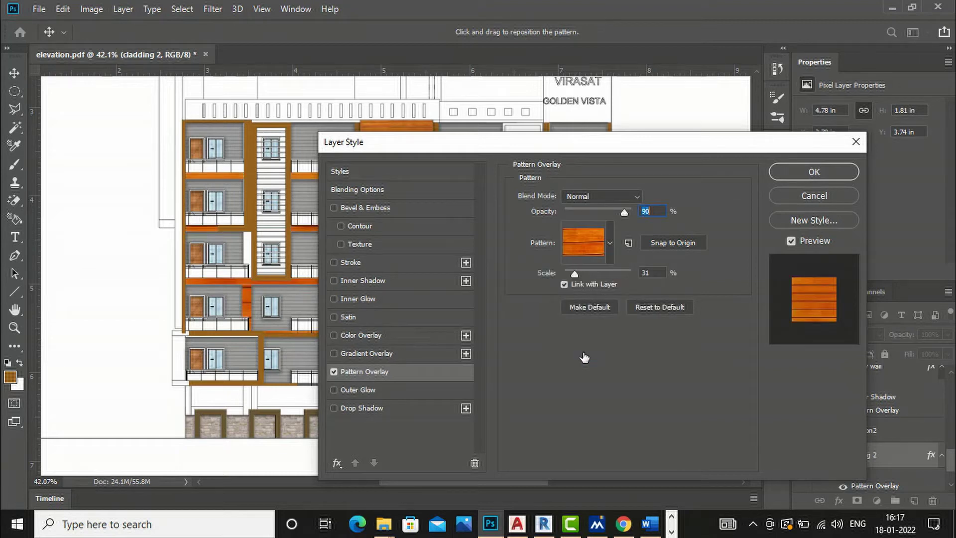
pyautogui.moveTo(574, 272); pyautogui.dragTo(565, 270)
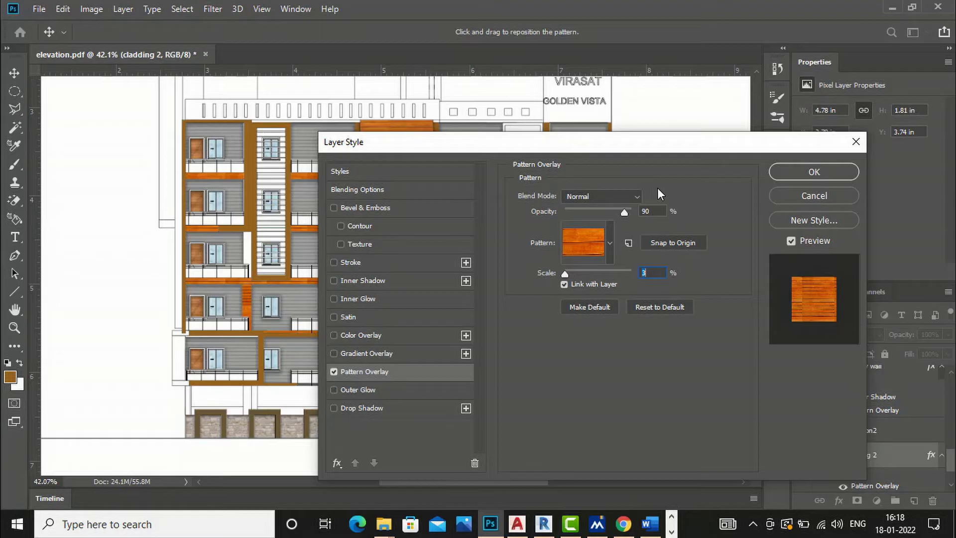
# Apply the wood Pattern Overlay to cladding 2 and zoom in to inspect the balconies.
pyautogui.click(834, 169)
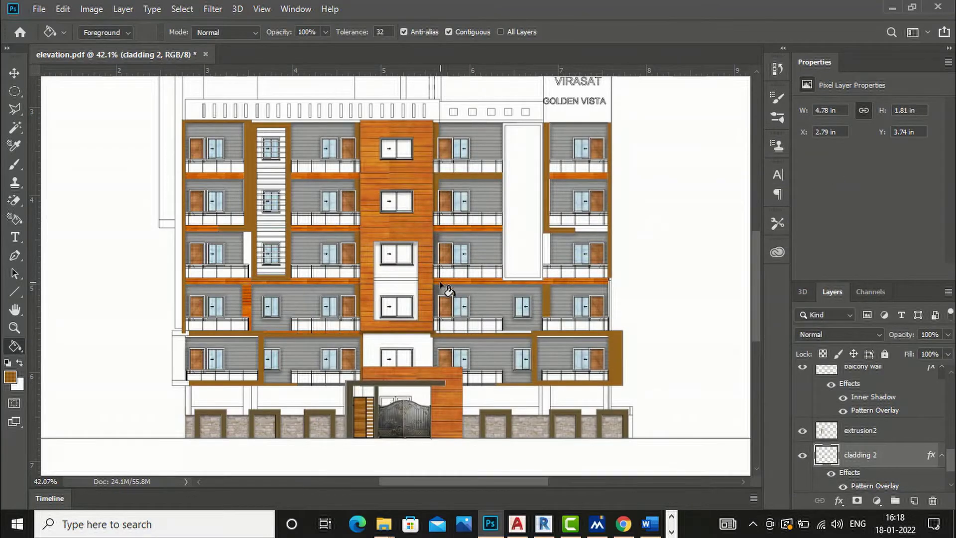
pyautogui.scroll(-1, 498, 313)
pyautogui.scroll(-1, 480, 316)
pyautogui.scroll(3, 337, 277)
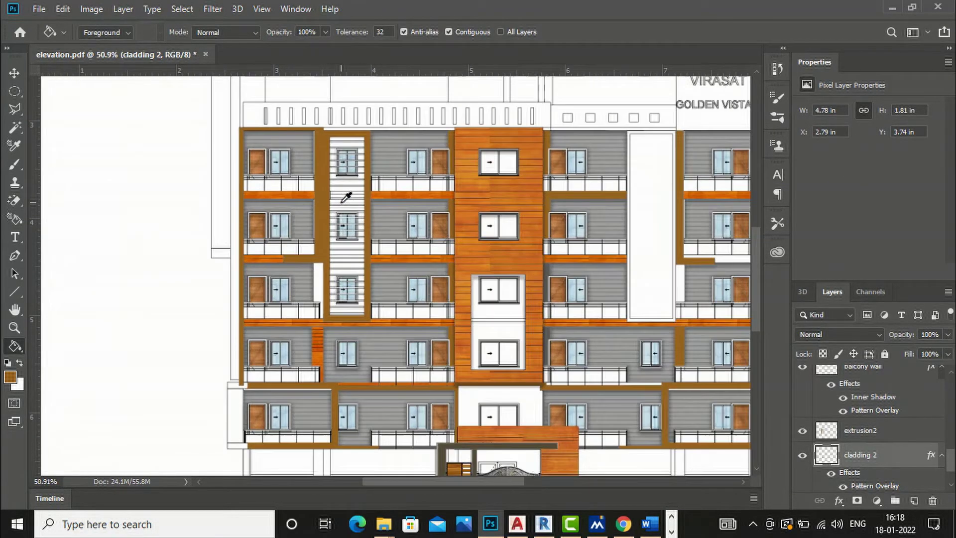
pyautogui.scroll(1, 364, 185)
pyautogui.scroll(-4, 328, 242)
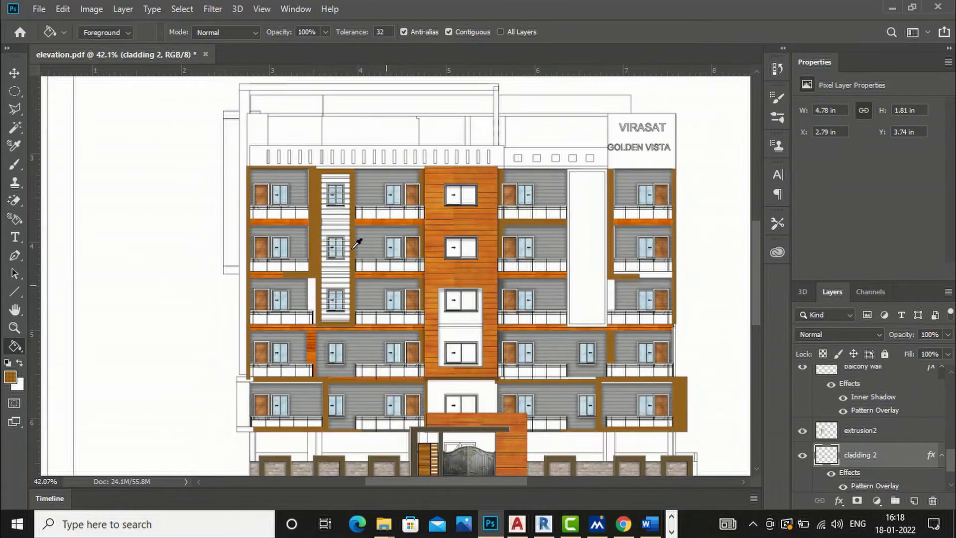
pyautogui.scroll(8, 335, 252)
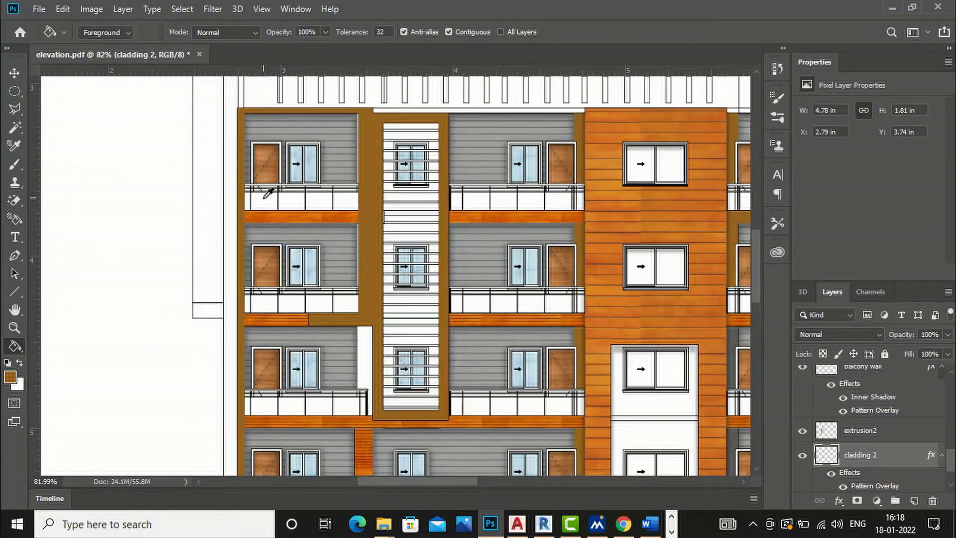
pyautogui.scroll(4, 301, 192)
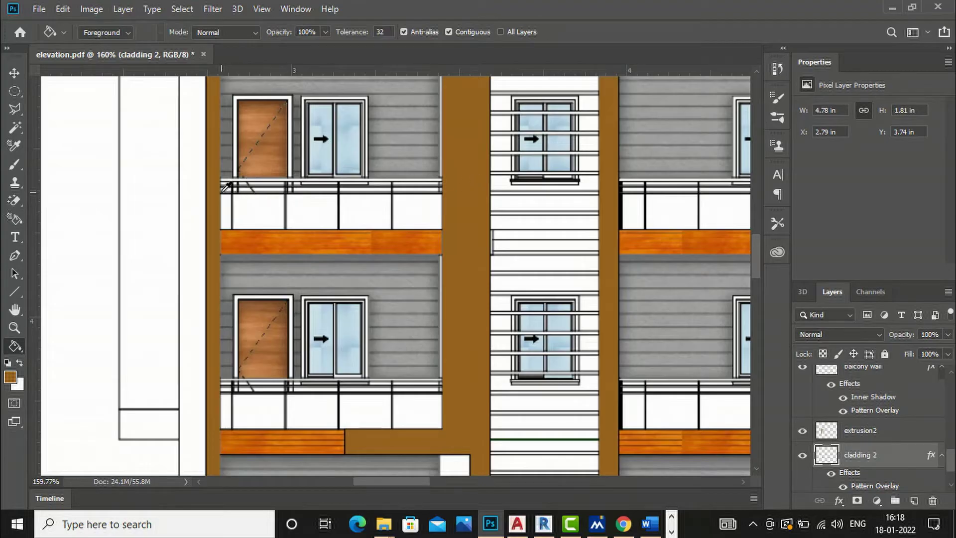
pyautogui.scroll(2, 232, 188)
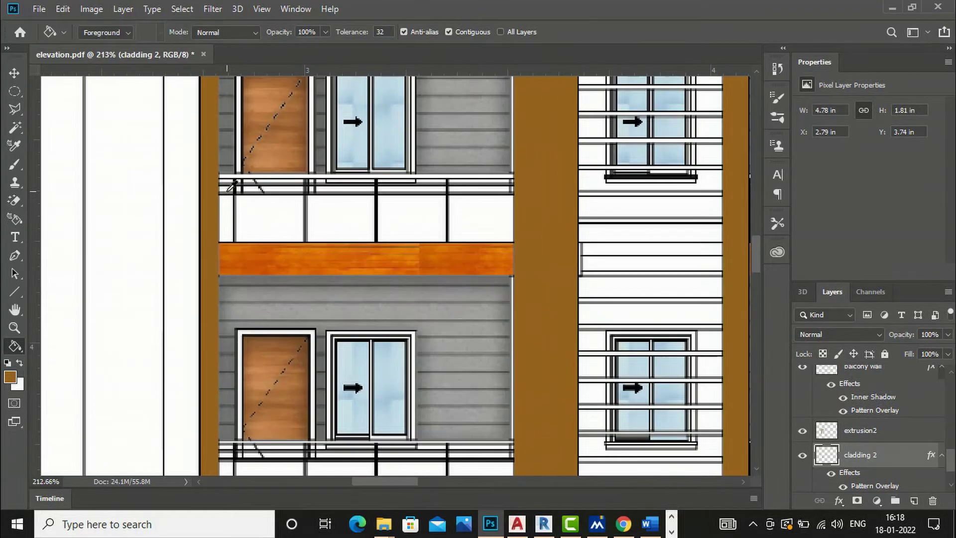
pyautogui.scroll(-2, 350, 225)
pyautogui.scroll(-1, 352, 228)
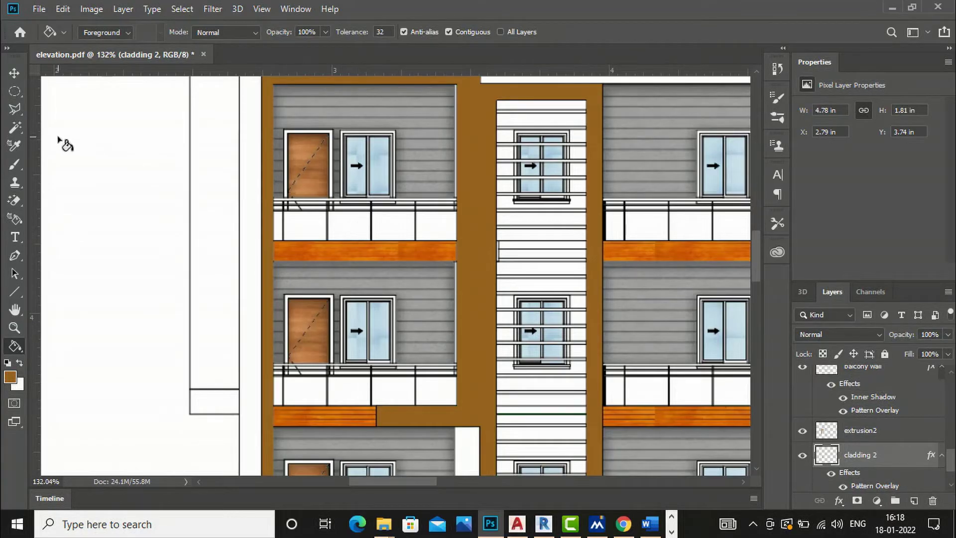
pyautogui.click(15, 127)
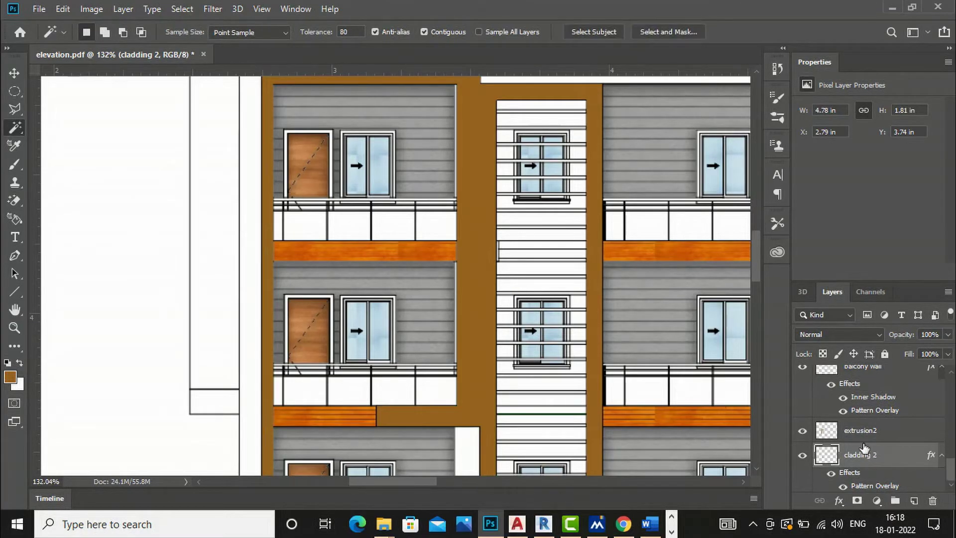
pyautogui.scroll(-2, 863, 448)
# On the elevation layer, select the upper left balcony's railing panels and left-end strip.
pyautogui.click(854, 459)
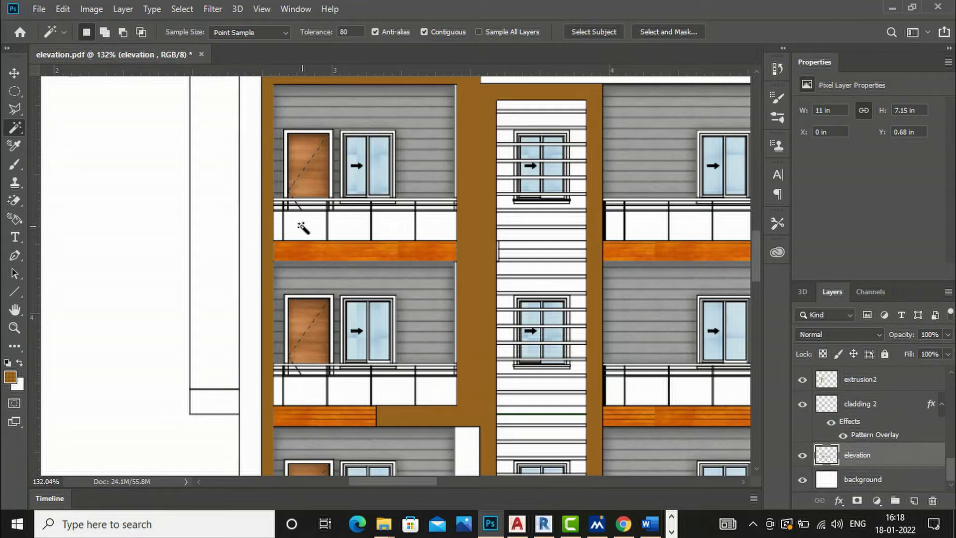
pyautogui.keyDown('shift'); pyautogui.click(347, 226); pyautogui.keyUp('shift')
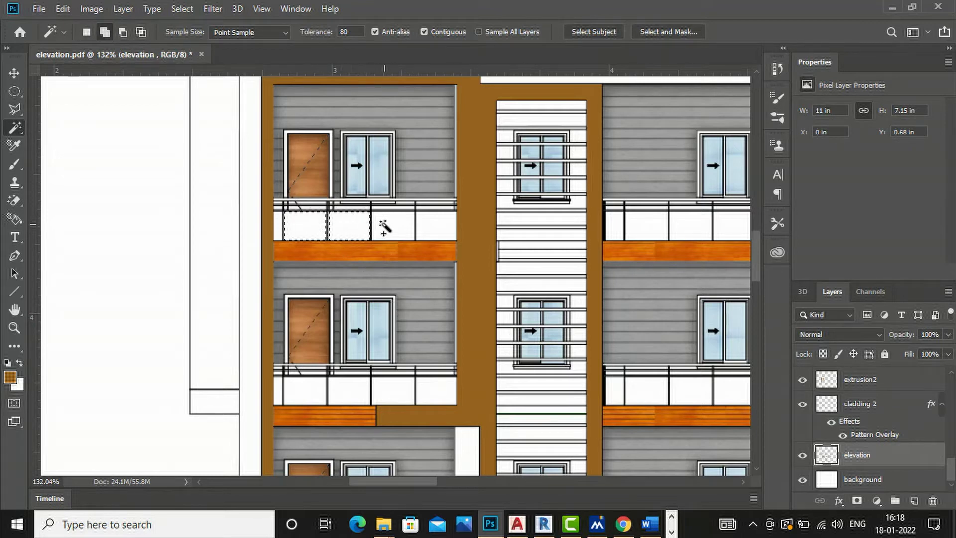
pyautogui.keyDown('shift'); pyautogui.click(428, 223); pyautogui.keyUp('shift')
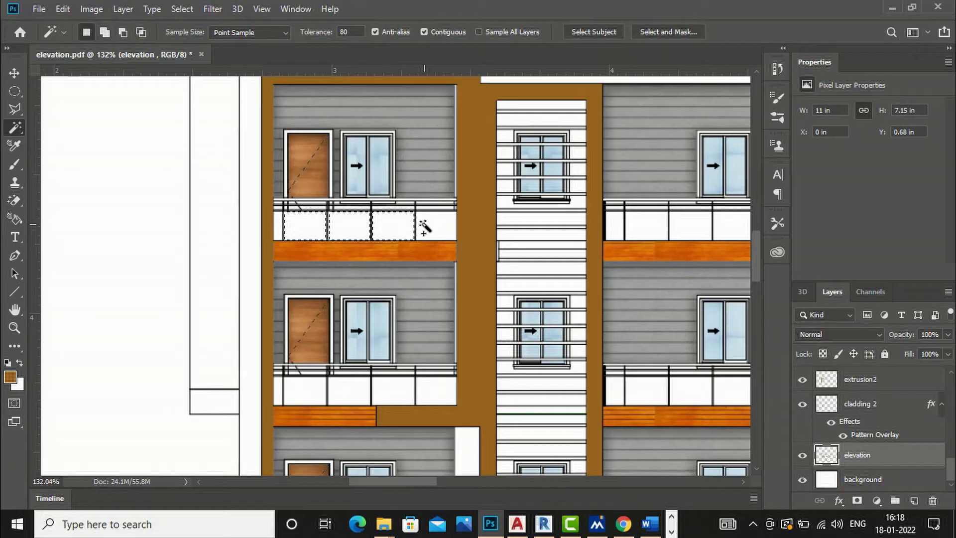
pyautogui.keyDown('shift'); pyautogui.click(279, 223); pyautogui.keyUp('shift')
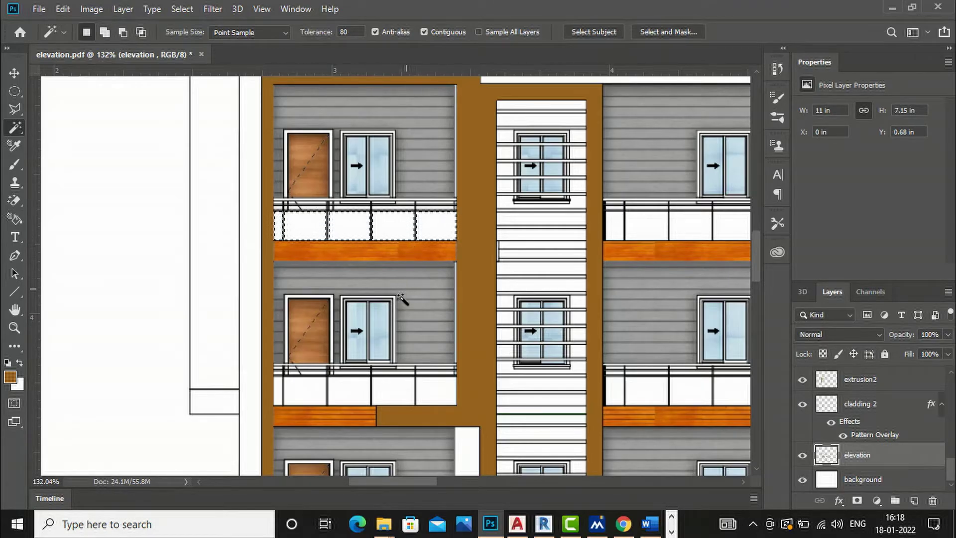
# Add the lower balcony's five railing panels to the selection.
pyautogui.keyDown('shift'); pyautogui.click(298, 391); pyautogui.keyUp('shift')
pyautogui.keyDown('shift'); pyautogui.click(279, 393); pyautogui.keyUp('shift')
pyautogui.keyDown('shift'); pyautogui.click(356, 393); pyautogui.keyUp('shift')
pyautogui.keyDown('shift'); pyautogui.click(381, 391); pyautogui.keyUp('shift')
pyautogui.keyDown('shift'); pyautogui.click(436, 393); pyautogui.keyUp('shift')
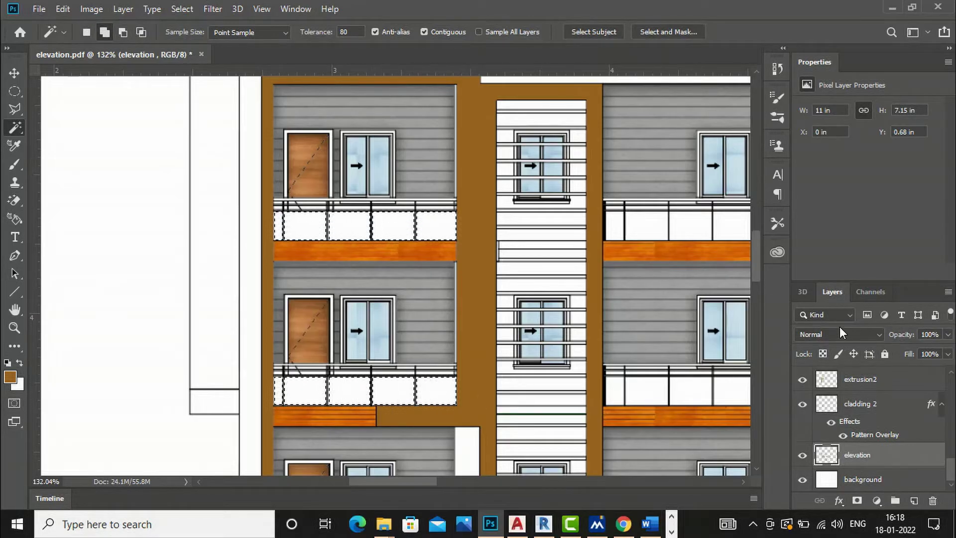
# Create a new layer named 'railing glass' above elevation.
pyautogui.click(914, 501)
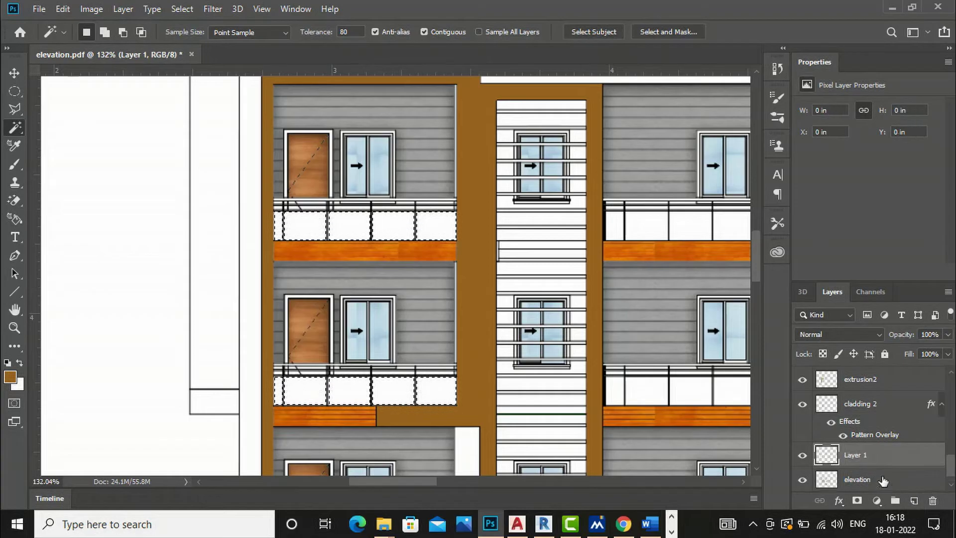
pyautogui.doubleClick(860, 454)
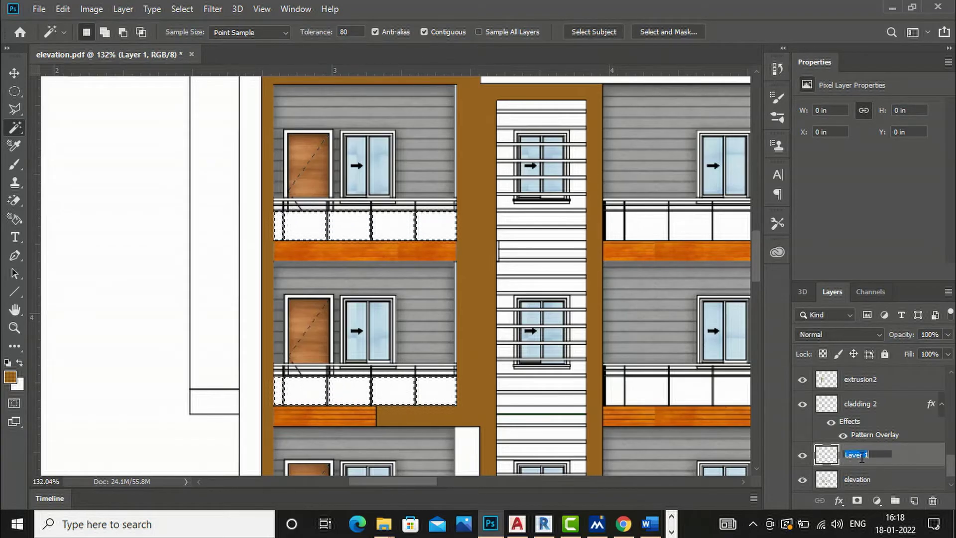
pyautogui.write('rail')
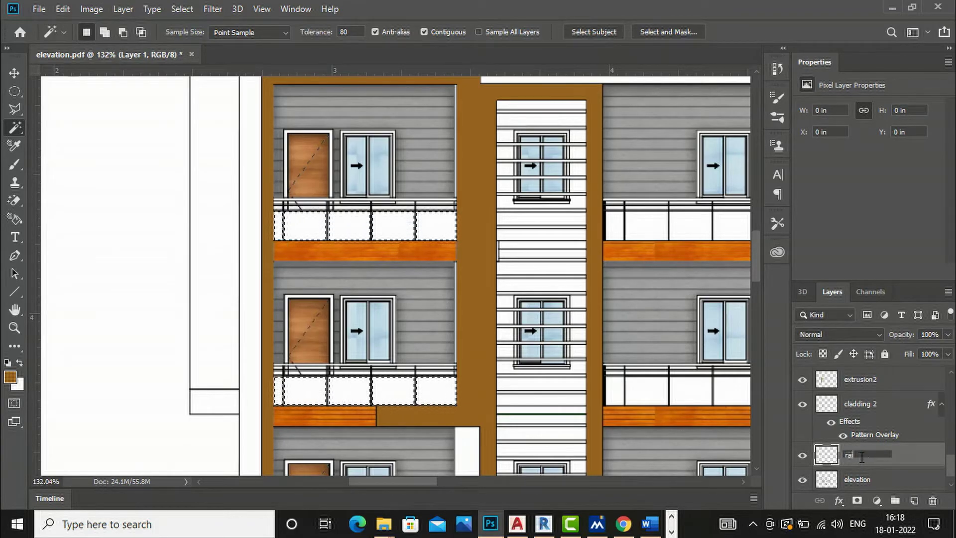
pyautogui.write('ing glass')
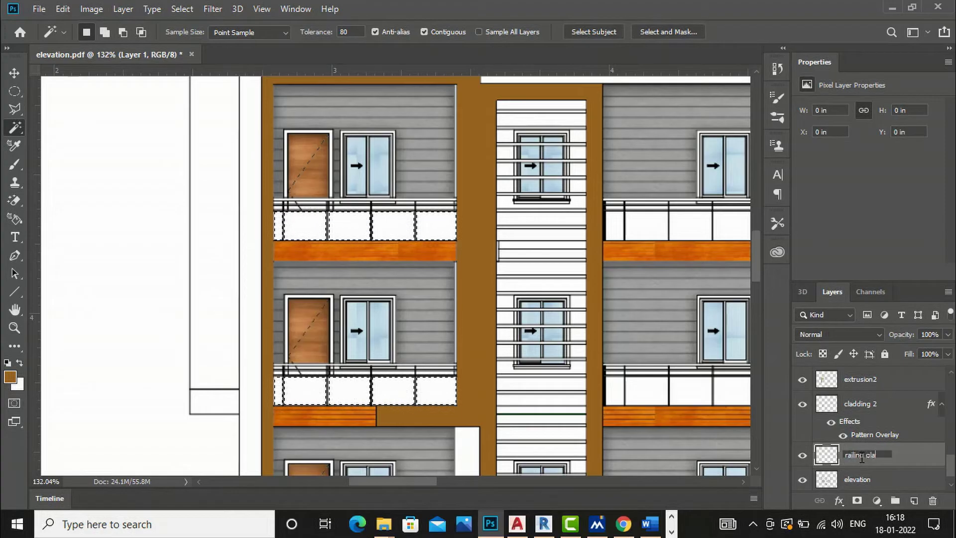
pyautogui.click(912, 454)
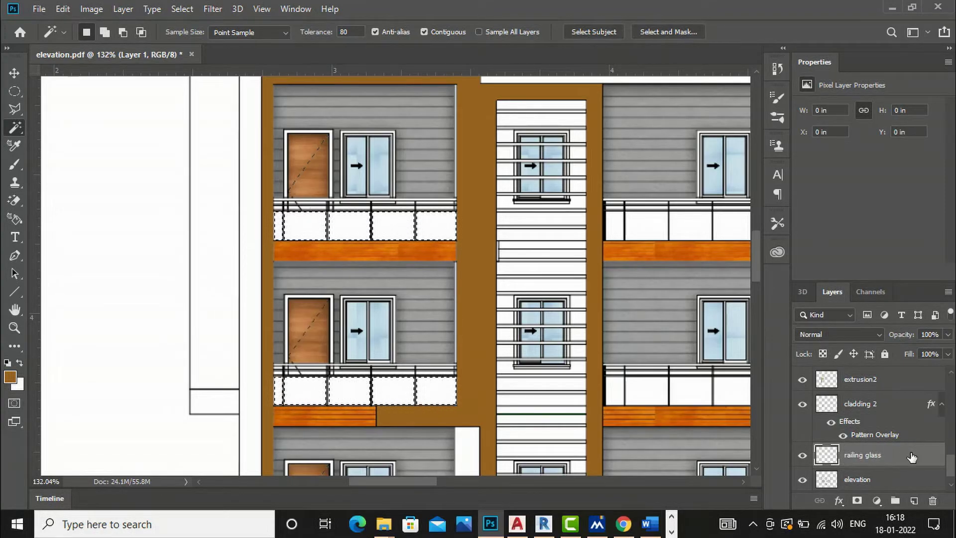
# Set the foreground to a light blue sampled from the window glass.
pyautogui.click(10, 377)
pyautogui.click(640, 270)
pyautogui.moveTo(368, 169); pyautogui.dragTo(371, 179)
pyautogui.press('Return')
pyautogui.press('w')
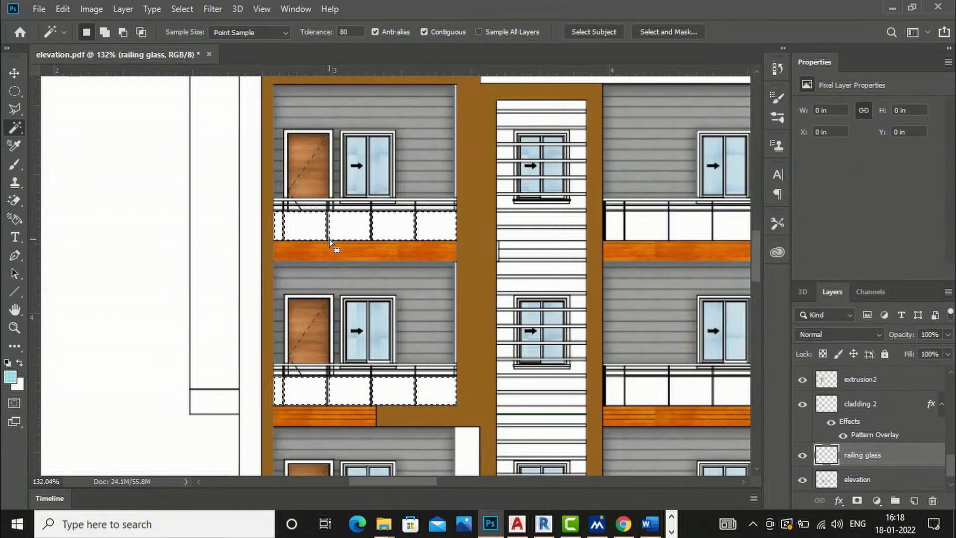
pyautogui.press('g')
pyautogui.click(343, 230)
pyautogui.hotkey('ctrl', 'd')
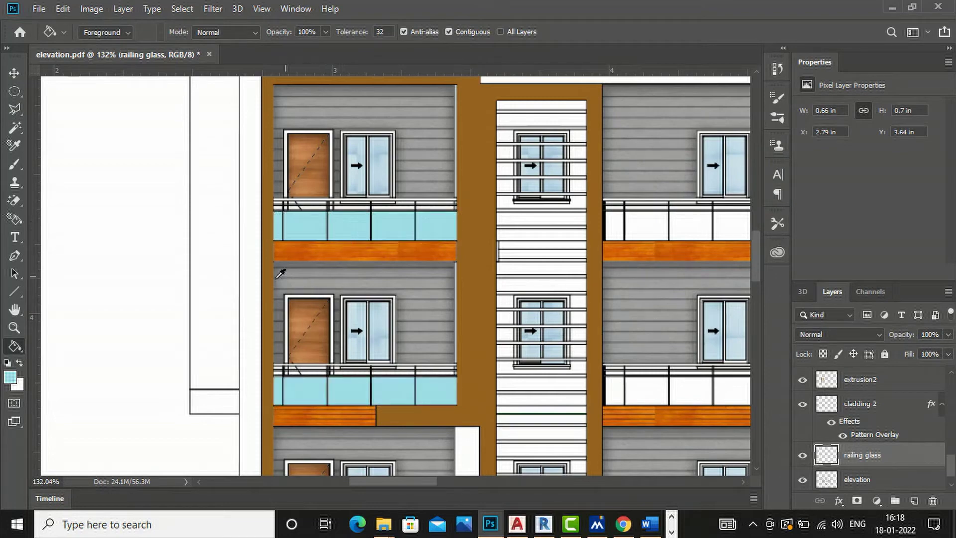
pyautogui.scroll(-6, 280, 274)
pyautogui.scroll(-1, 280, 273)
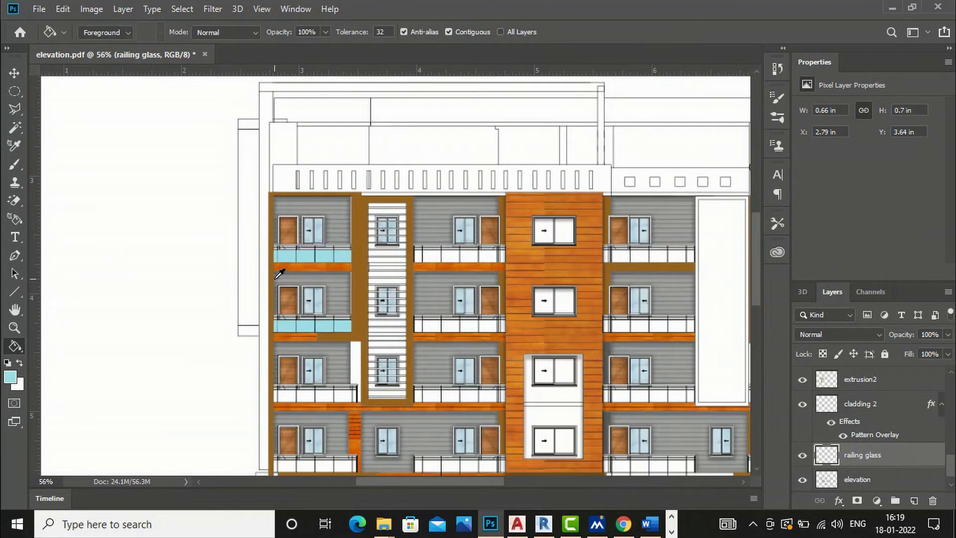
pyautogui.scroll(-1, 297, 414)
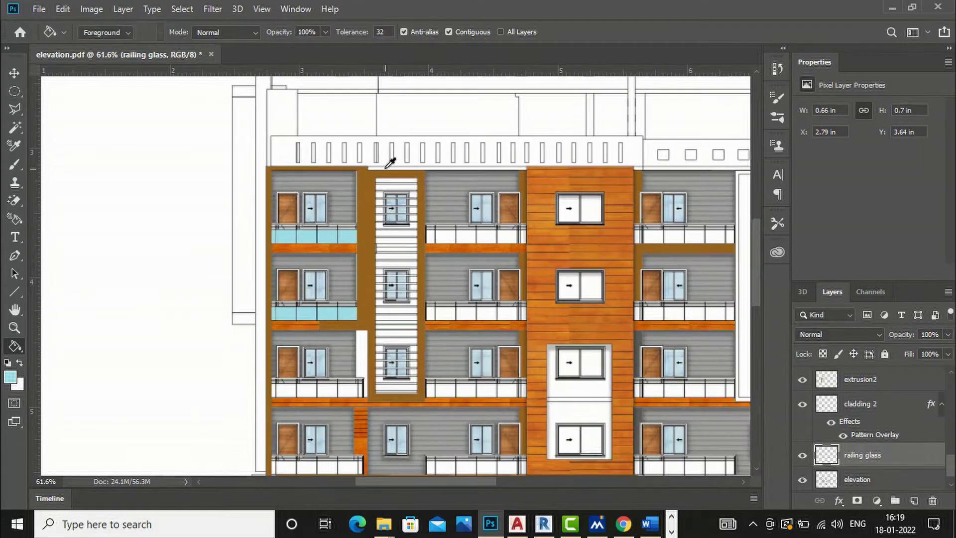
pyautogui.scroll(-1, 390, 164)
pyautogui.scroll(5, 355, 401)
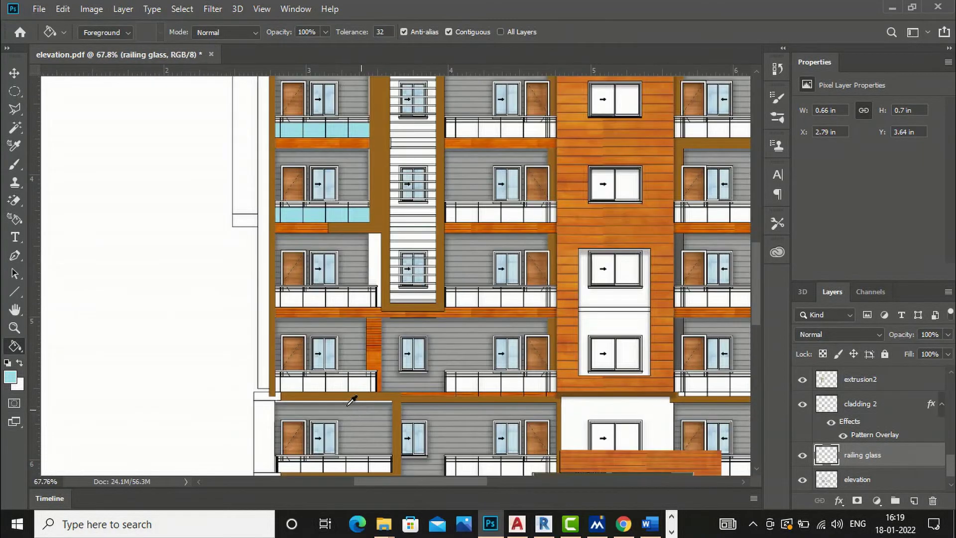
pyautogui.scroll(-4, 326, 409)
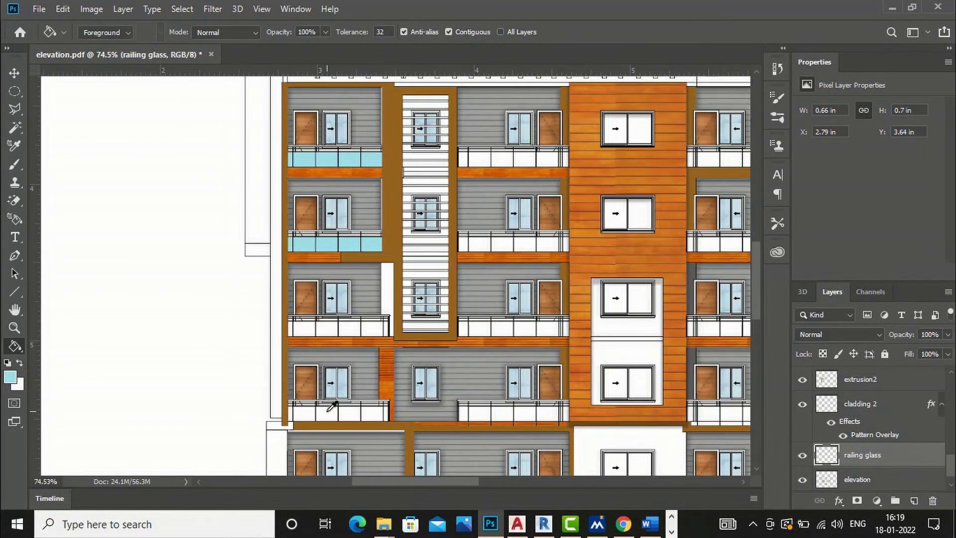
pyautogui.scroll(2, 329, 160)
pyautogui.scroll(1, 287, 159)
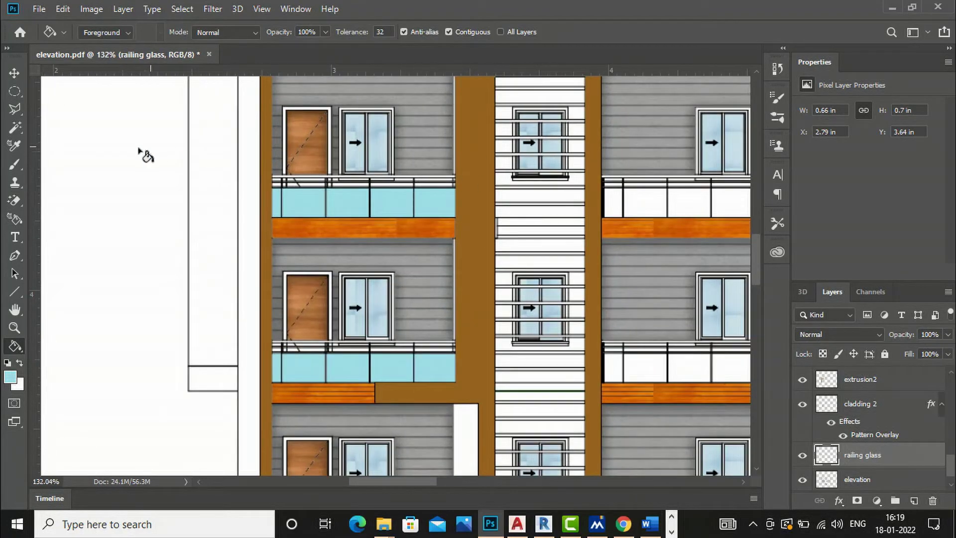
# Select the upper balcony's top handrail strip with the Polygonal Lasso.
pyautogui.click(16, 113)
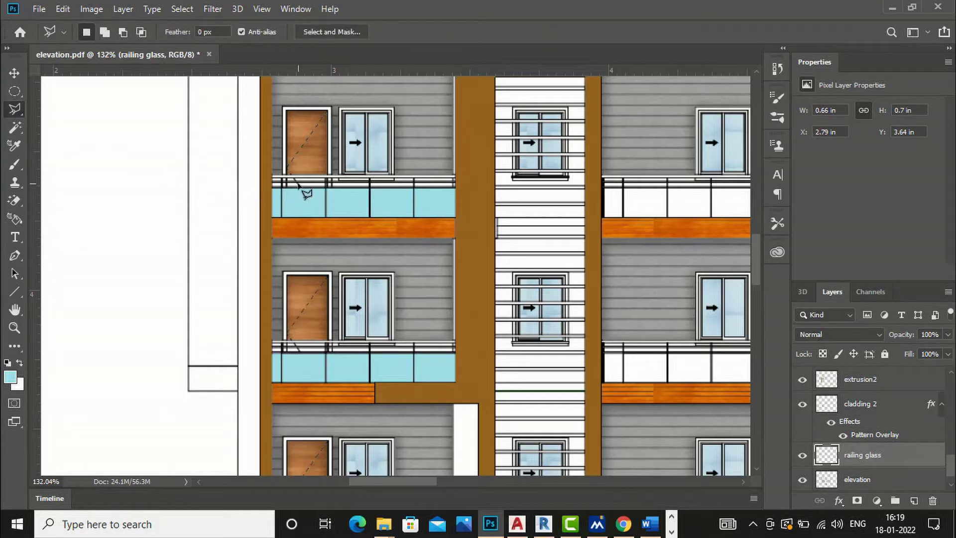
pyautogui.scroll(1, 375, 196)
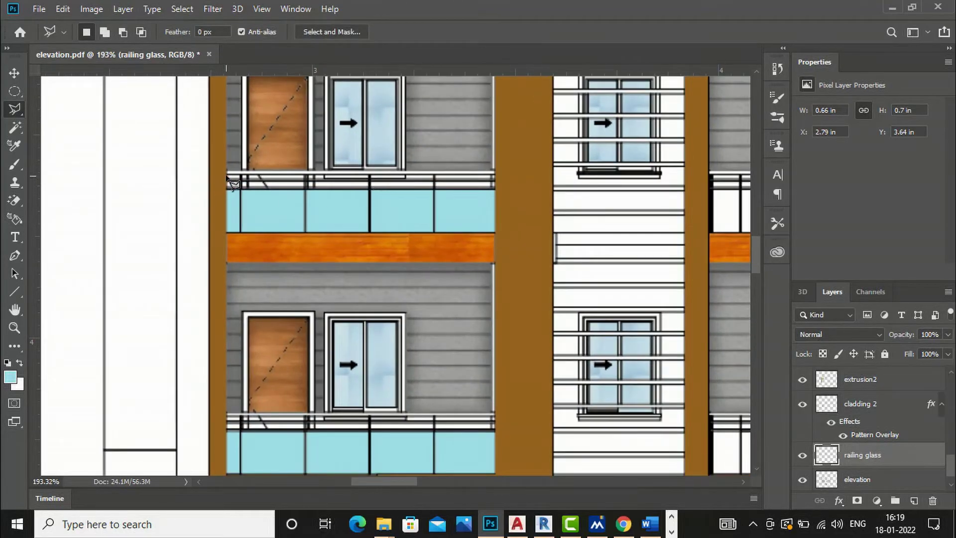
pyautogui.click(227, 174)
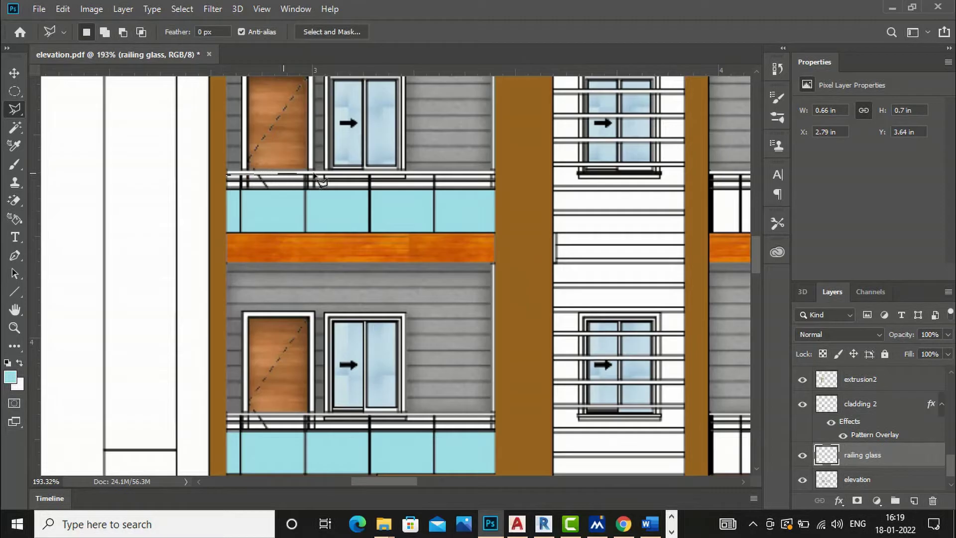
pyautogui.click(495, 178)
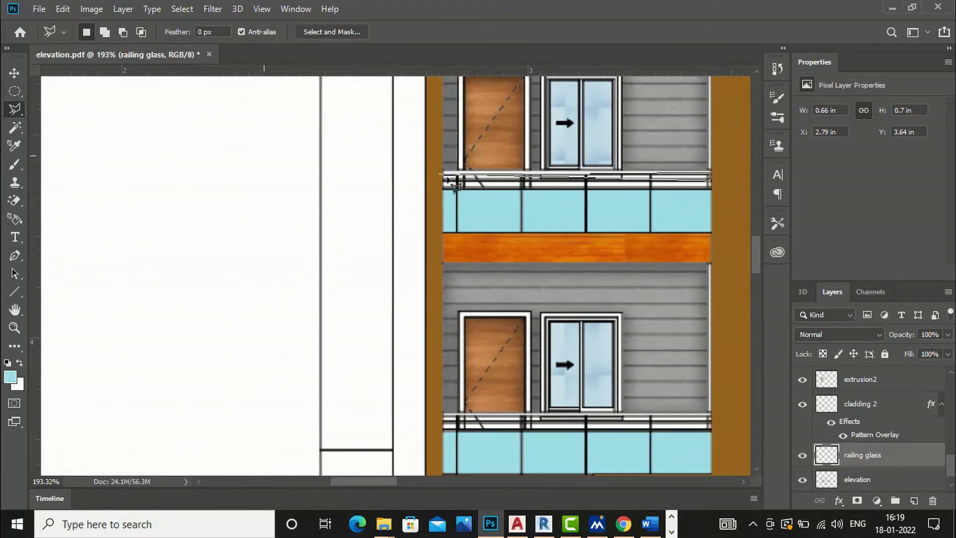
pyautogui.click(451, 186)
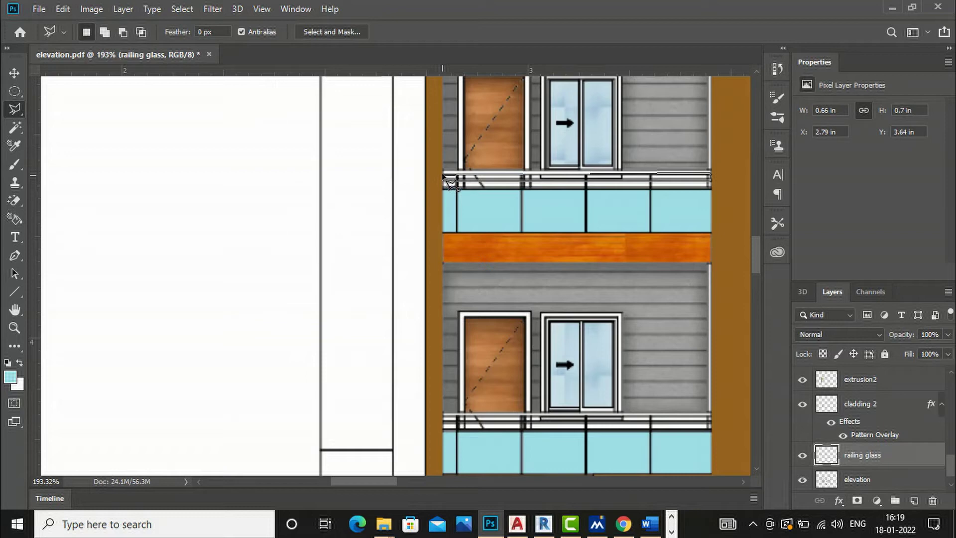
pyautogui.keyDown('alt'); pyautogui.scroll(-1, 161, 244); pyautogui.keyUp('alt')
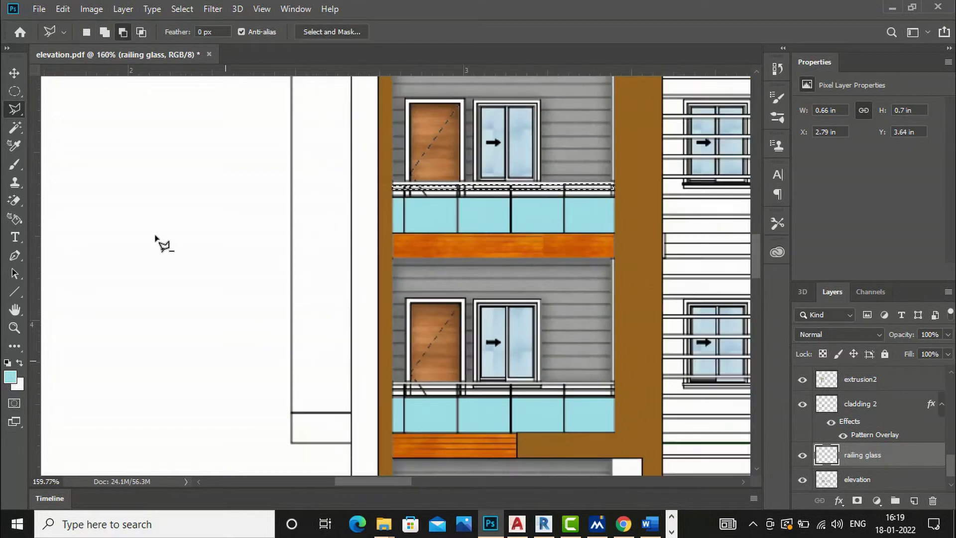
pyautogui.keyDown('alt'); pyautogui.scroll(1, 552, 210); pyautogui.keyUp('alt')
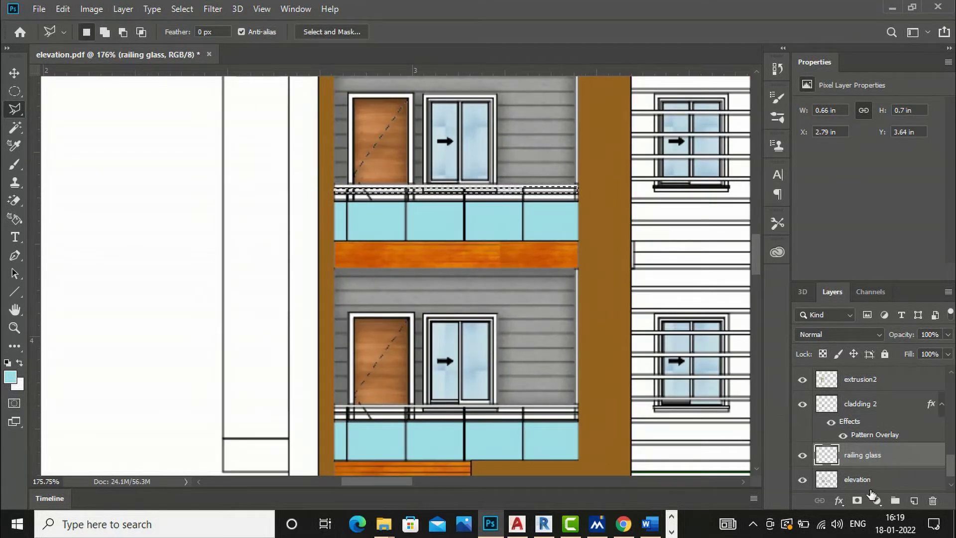
# Add a new layer named 'handrail' above railing glass.
pyautogui.click(915, 501)
pyautogui.doubleClick(858, 455)
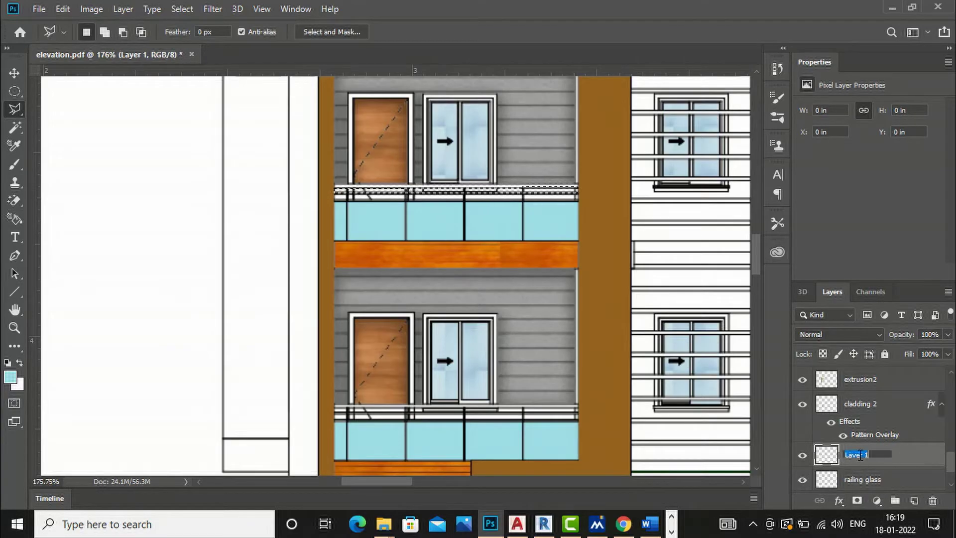
pyautogui.write('hand')
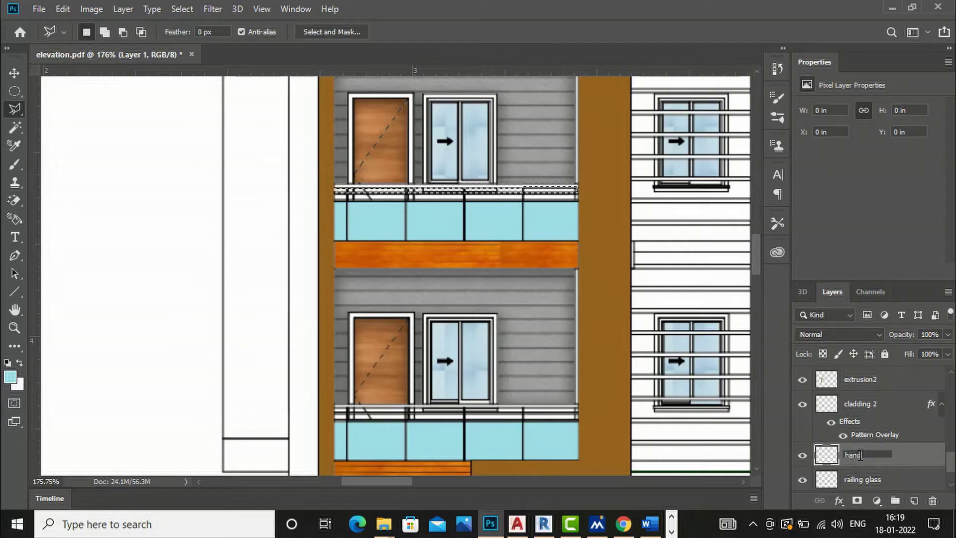
pyautogui.write('rail')
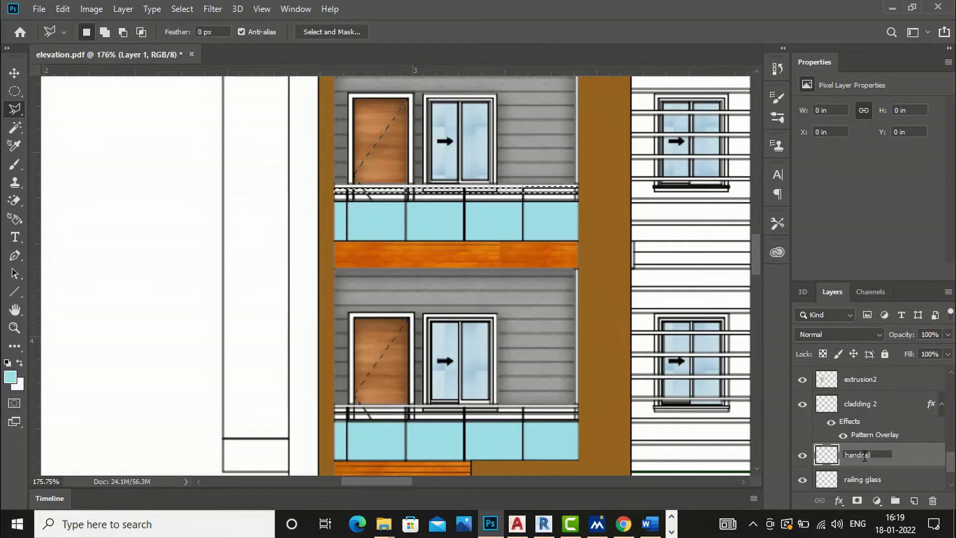
pyautogui.press('Return')
# Fill the handrail selection with light grey #d5d8d8 and deselect.
pyautogui.click(15, 345)
pyautogui.click(10, 377)
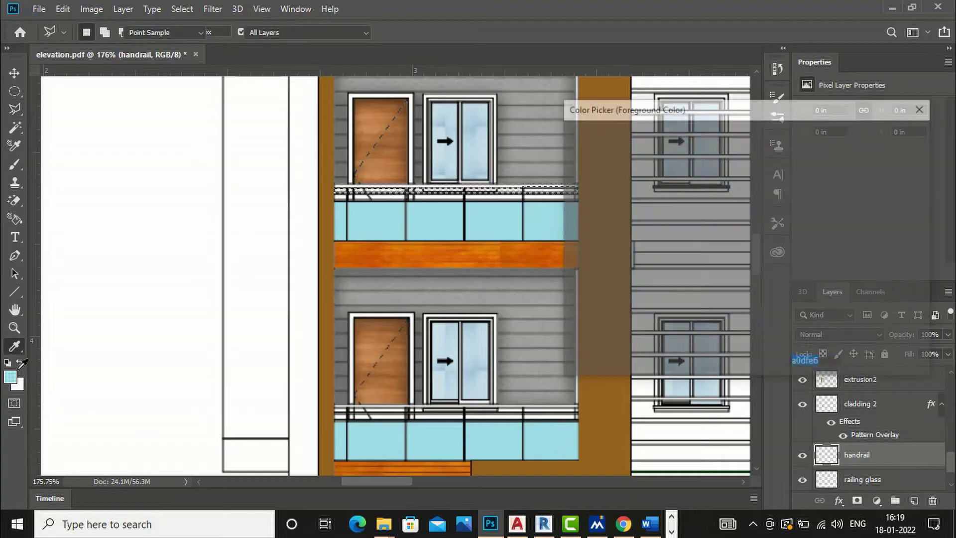
pyautogui.click(378, 190)
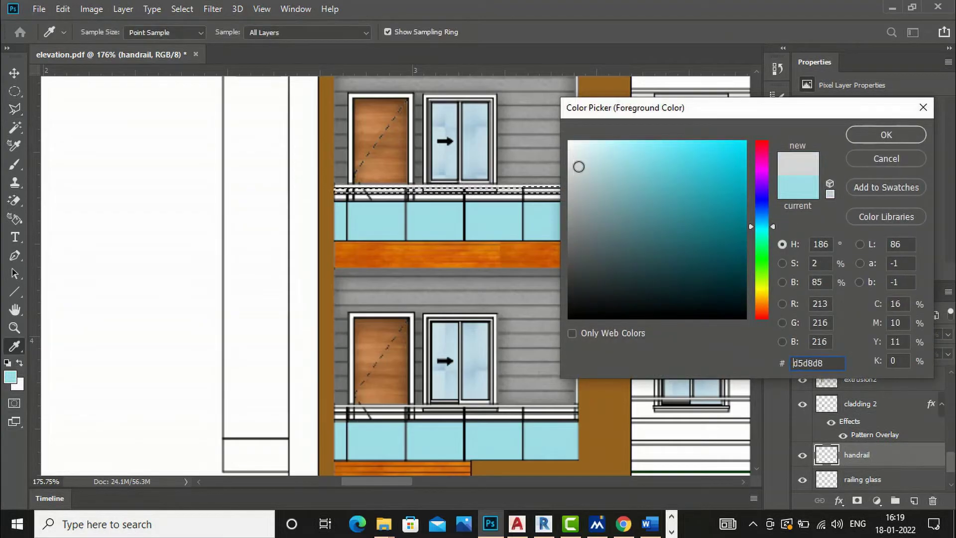
pyautogui.click(865, 133)
pyautogui.press('l')
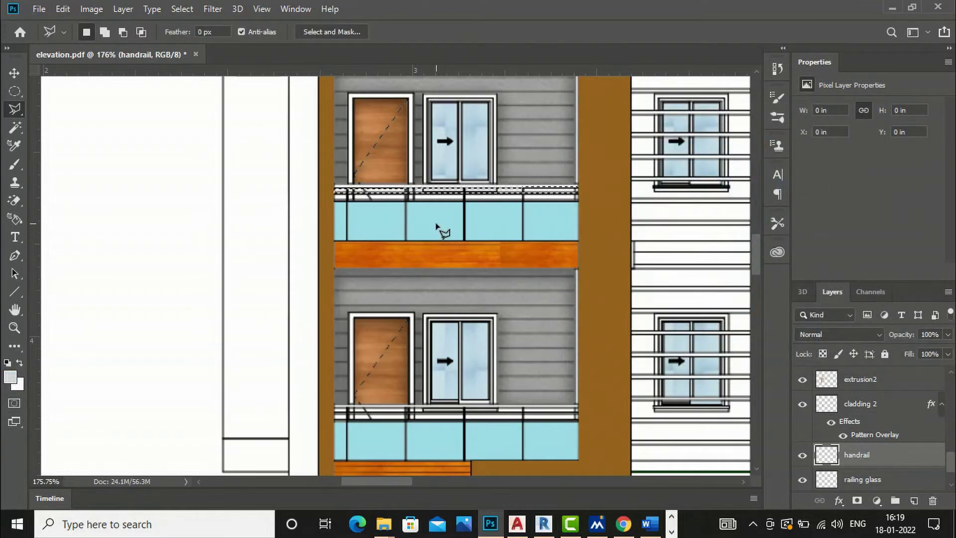
pyautogui.press('g')
pyautogui.click(389, 189)
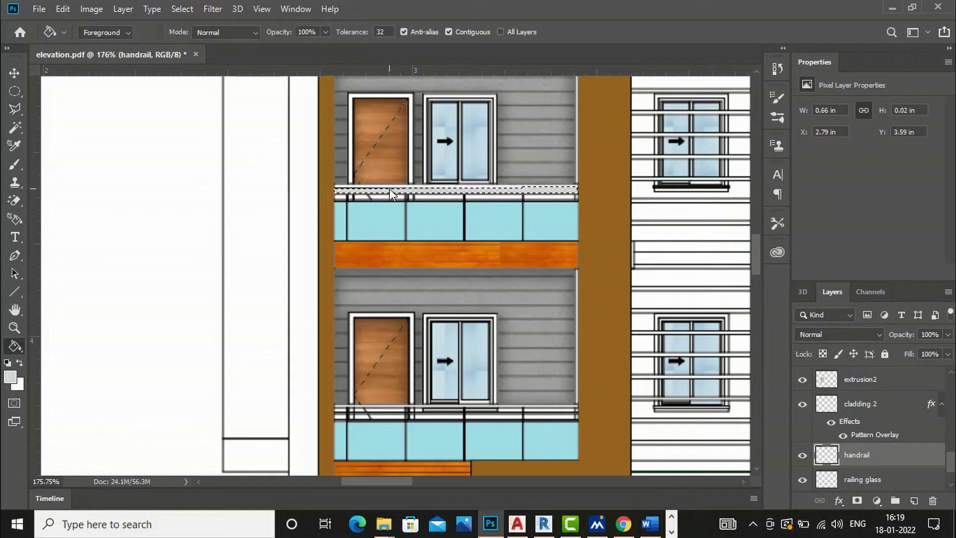
pyautogui.hotkey('ctrl', 'd')
# Open e73de11689c74e8daaa5944ef9cf08a4--steel-frame-ea.jpg with Adobe Photoshop CC 2019.
pyautogui.moveTo(386, 527)
pyautogui.click(535, 465)
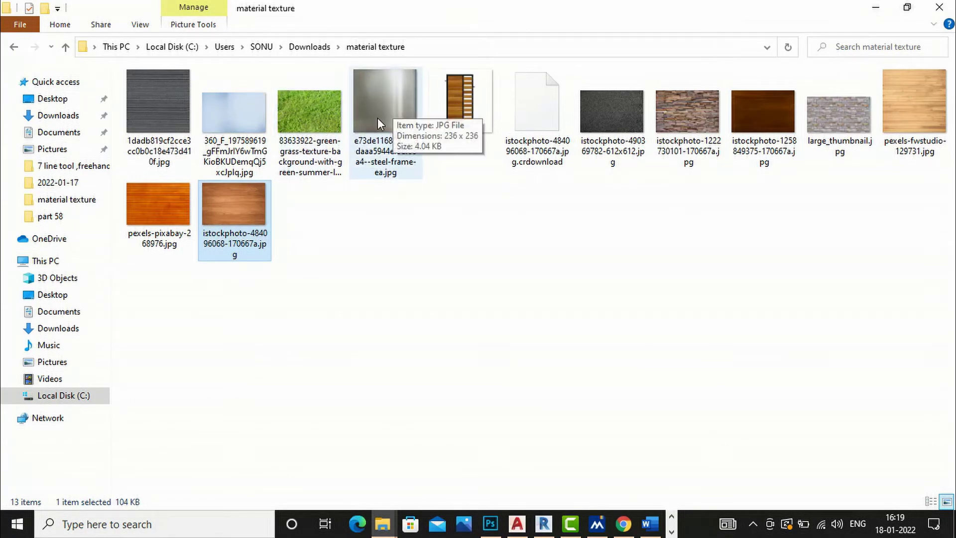
pyautogui.rightClick(377, 118)
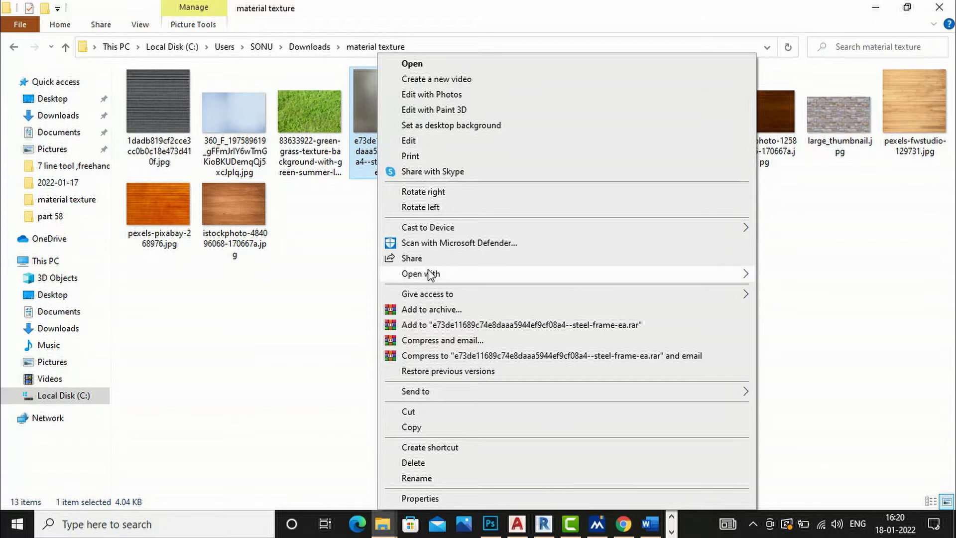
pyautogui.moveTo(430, 276)
pyautogui.click(773, 272)
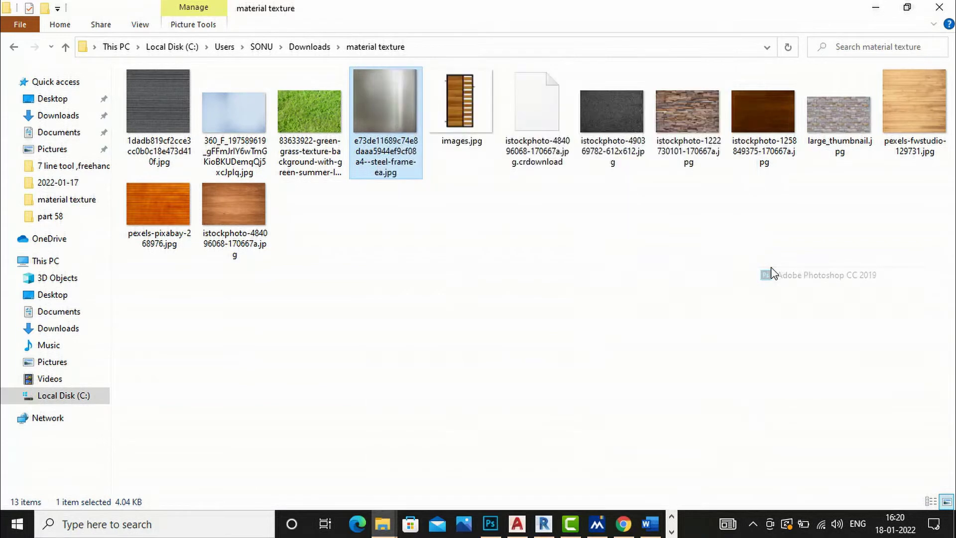
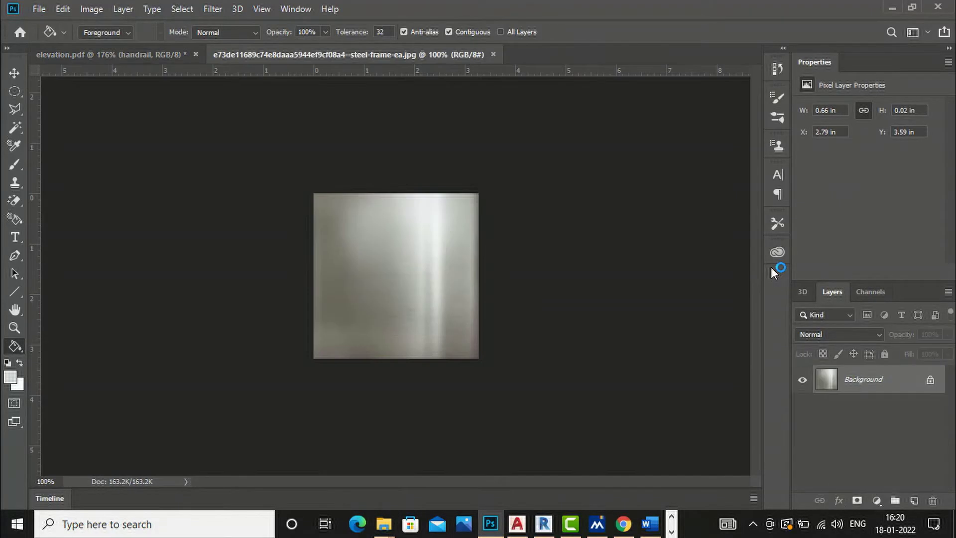
# Define the steel texture image as a new pattern, then close the image.
pyautogui.click(63, 9)
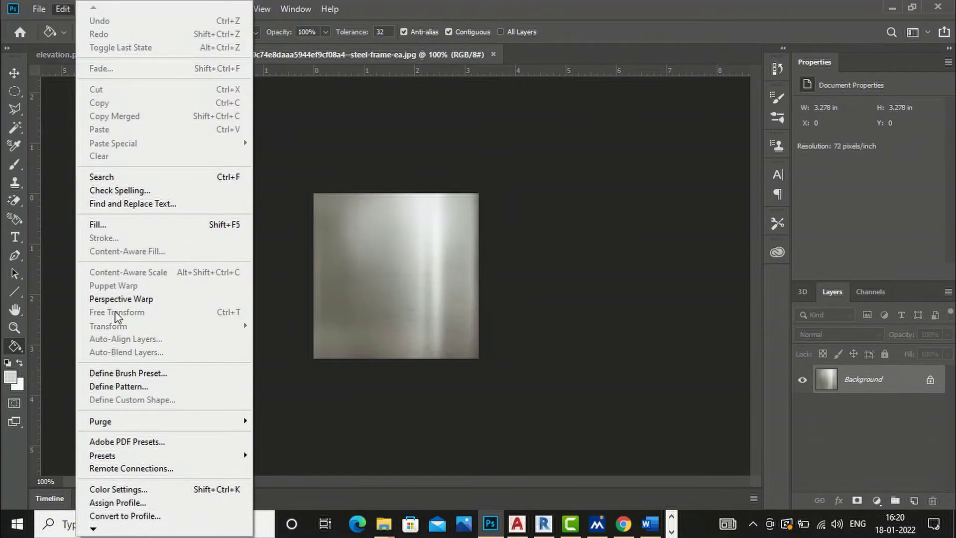
pyautogui.click(118, 386)
pyautogui.click(629, 158)
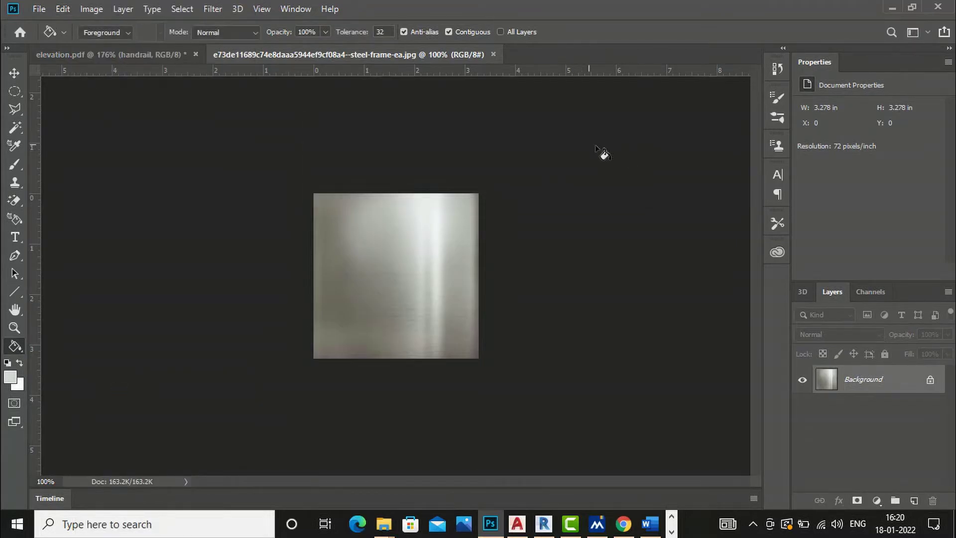
pyautogui.click(493, 55)
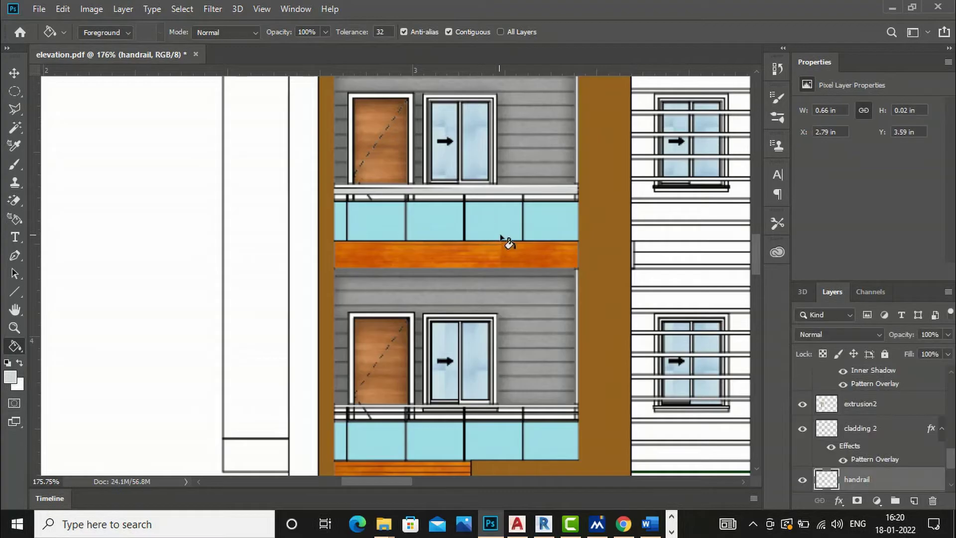
# Give the handrail layer a silver metal Pattern Overlay.
pyautogui.rightClick(823, 481)
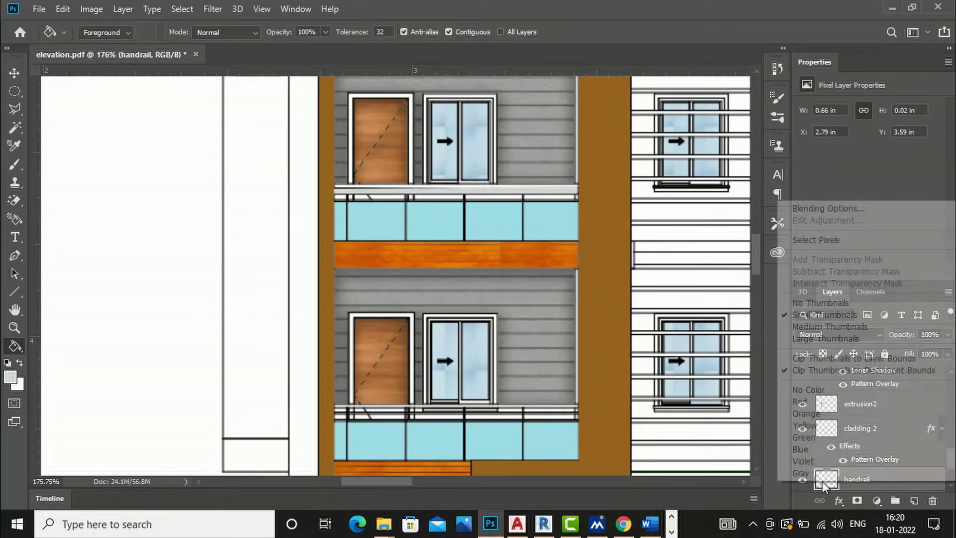
pyautogui.click(822, 209)
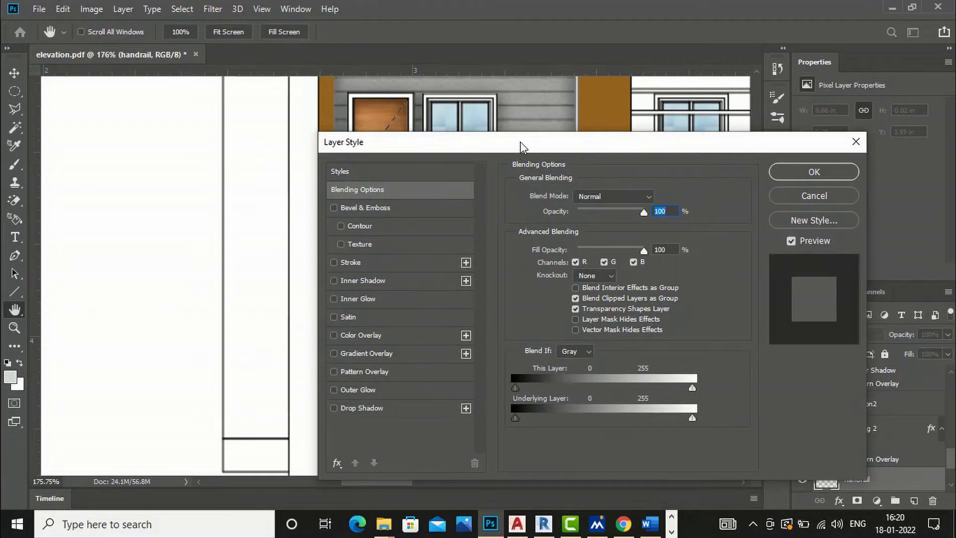
pyautogui.moveTo(523, 147); pyautogui.dragTo(728, 140)
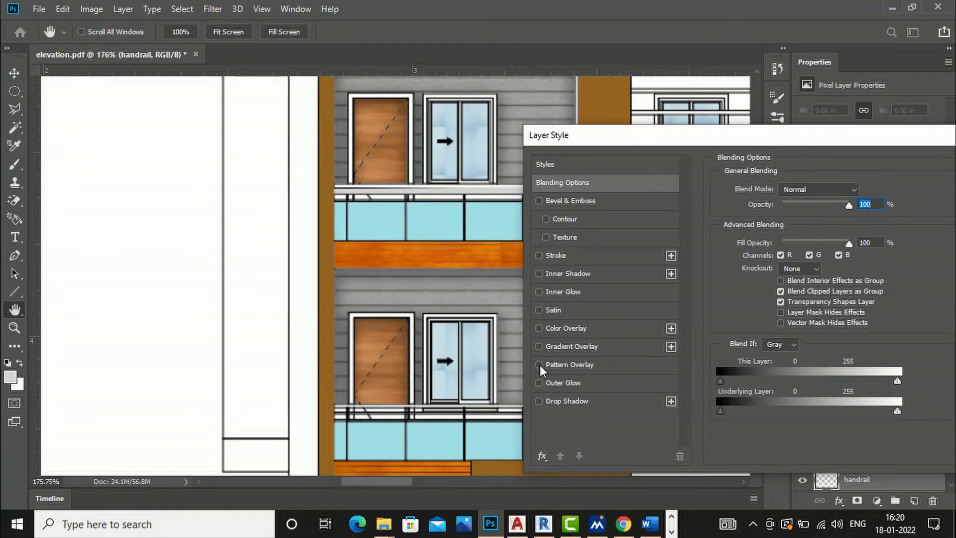
pyautogui.click(557, 363)
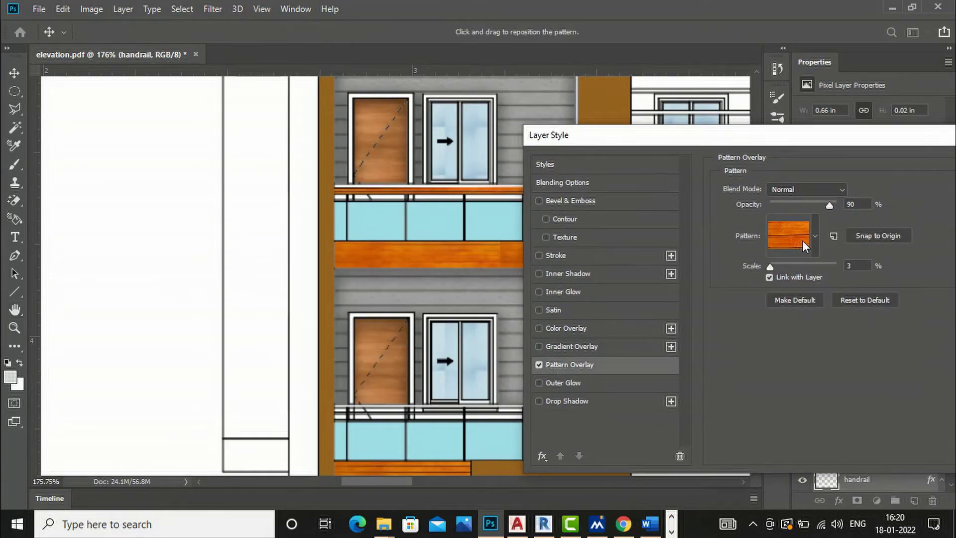
pyautogui.click(815, 236)
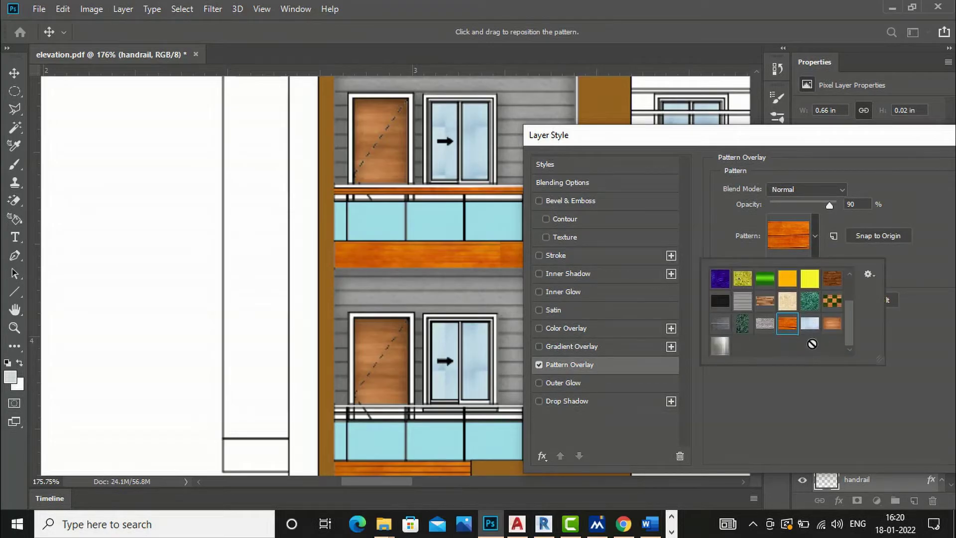
pyautogui.click(720, 346)
pyautogui.moveTo(800, 137); pyautogui.dragTo(635, 138)
pyautogui.click(834, 163)
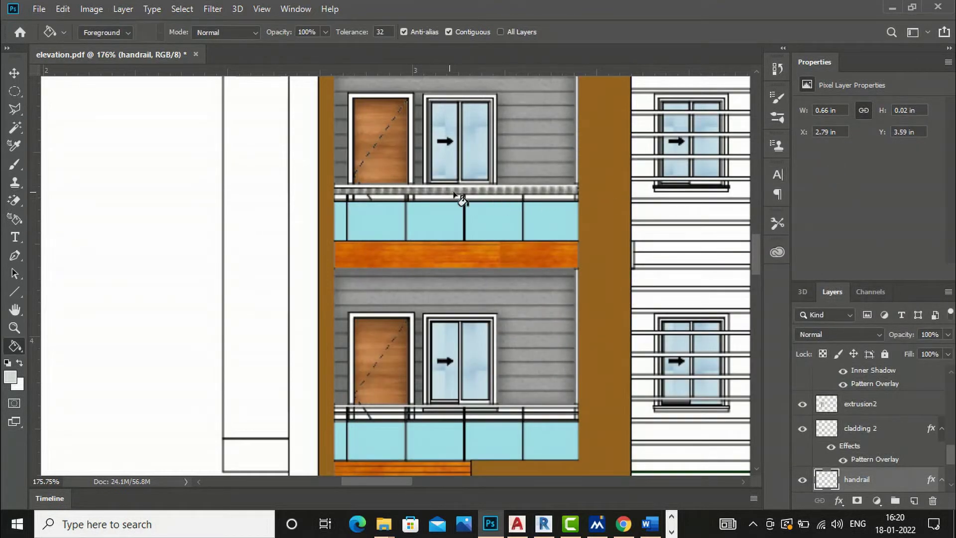
# Enlarge the handrail's metal pattern scale and lower its opacity.
pyautogui.rightClick(822, 481)
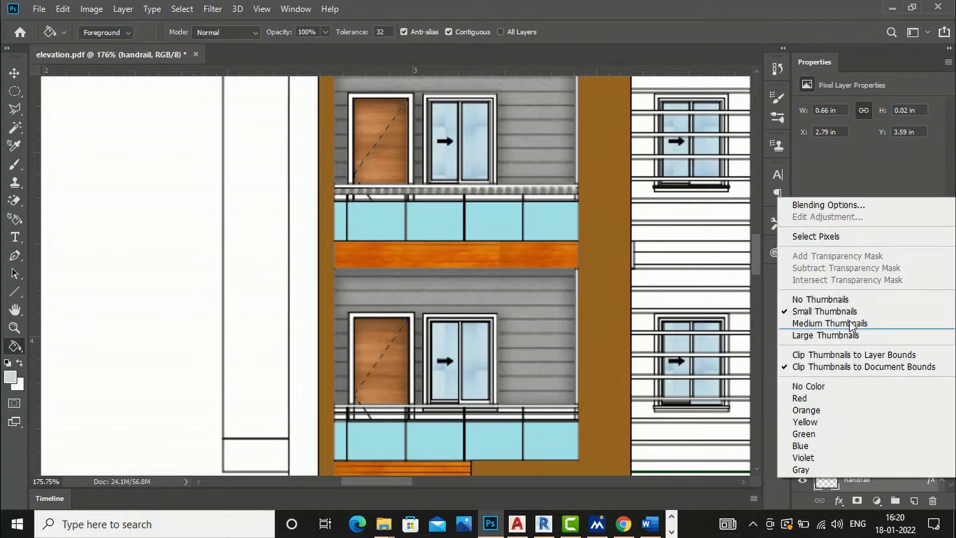
pyautogui.click(832, 204)
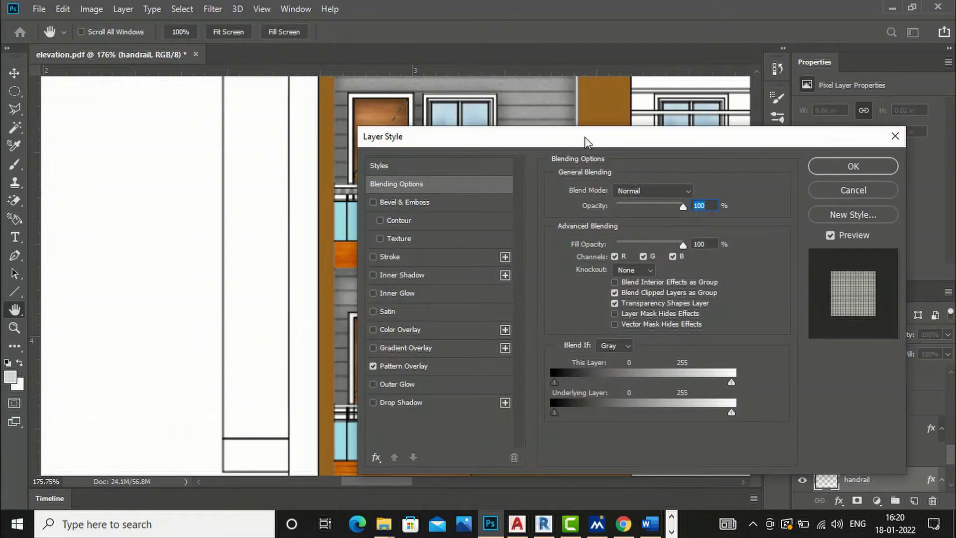
pyautogui.moveTo(587, 137); pyautogui.dragTo(880, 136)
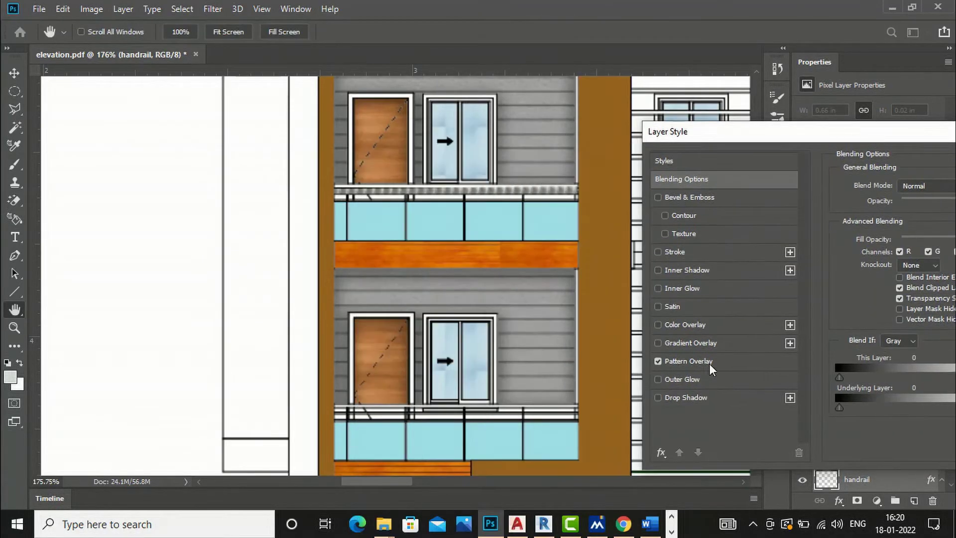
pyautogui.click(705, 361)
pyautogui.moveTo(893, 264); pyautogui.dragTo(897, 263)
pyautogui.moveTo(900, 262); pyautogui.dragTo(901, 263)
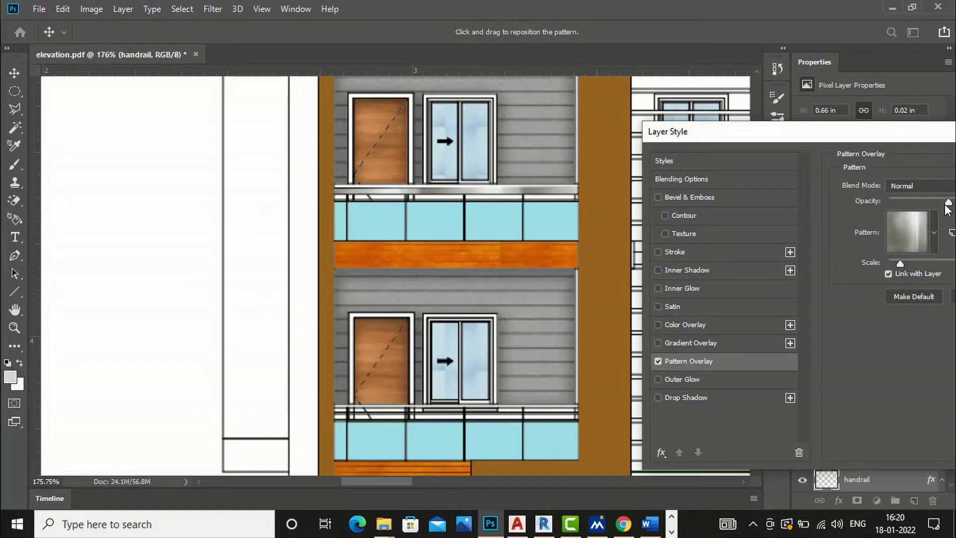
pyautogui.moveTo(948, 202); pyautogui.dragTo(916, 202)
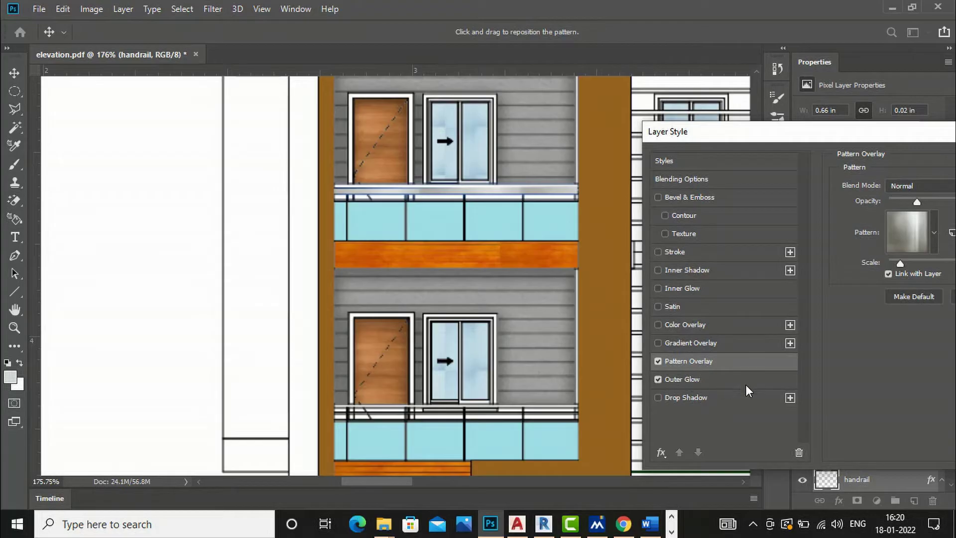
# Add a blue Outer Glow (70% opacity, 5% spread, 27 px) to the handrail.
pyautogui.click(685, 378)
pyautogui.moveTo(891, 309)
pyautogui.mouseDown()
pyautogui.moveTo(926, 308)
pyautogui.moveTo(900, 310)
pyautogui.moveTo(936, 293)
pyautogui.moveTo(913, 293)
pyautogui.moveTo(941, 294)
pyautogui.moveTo(891, 296)
pyautogui.mouseUp()
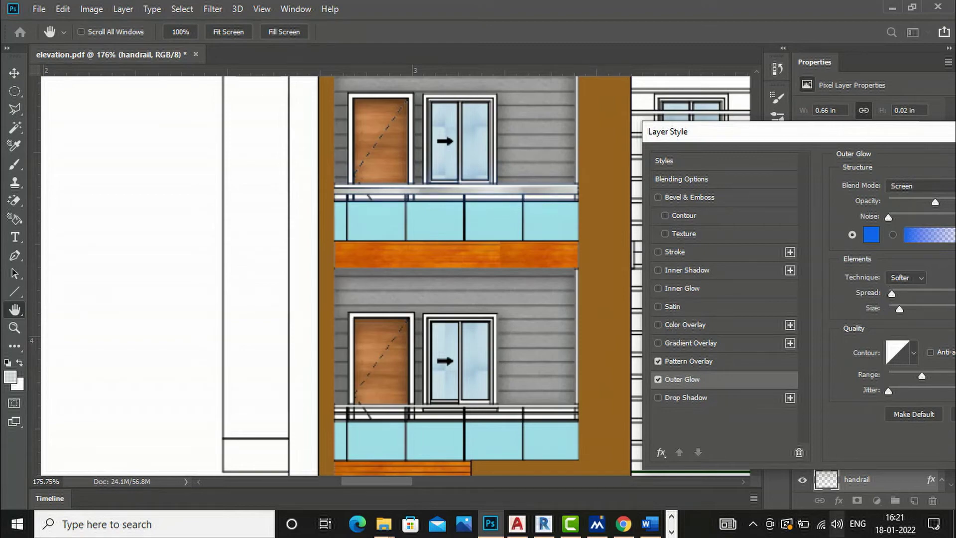
pyautogui.moveTo(719, 138); pyautogui.dragTo(325, 142)
pyautogui.click(709, 171)
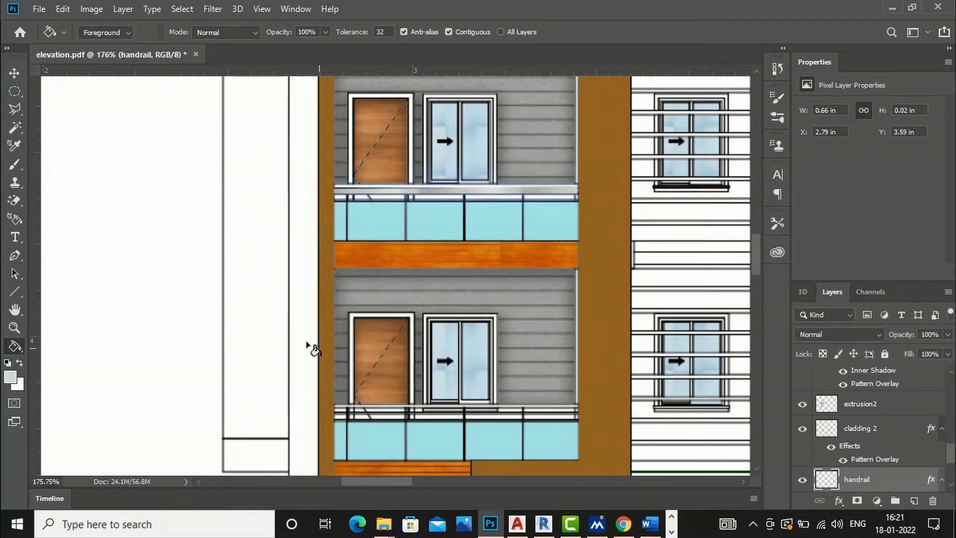
pyautogui.scroll(-6, 307, 343)
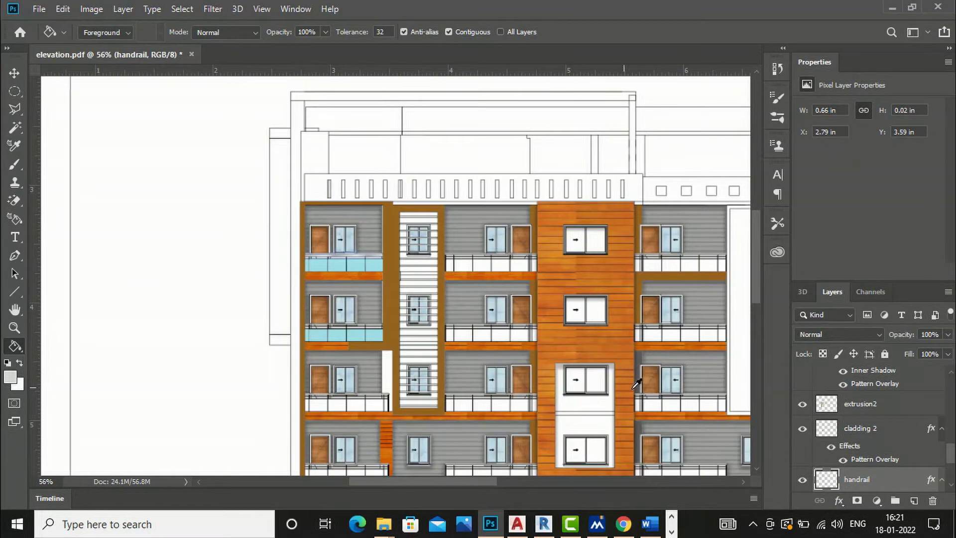
pyautogui.scroll(3, 731, 402)
pyautogui.scroll(-3, 590, 269)
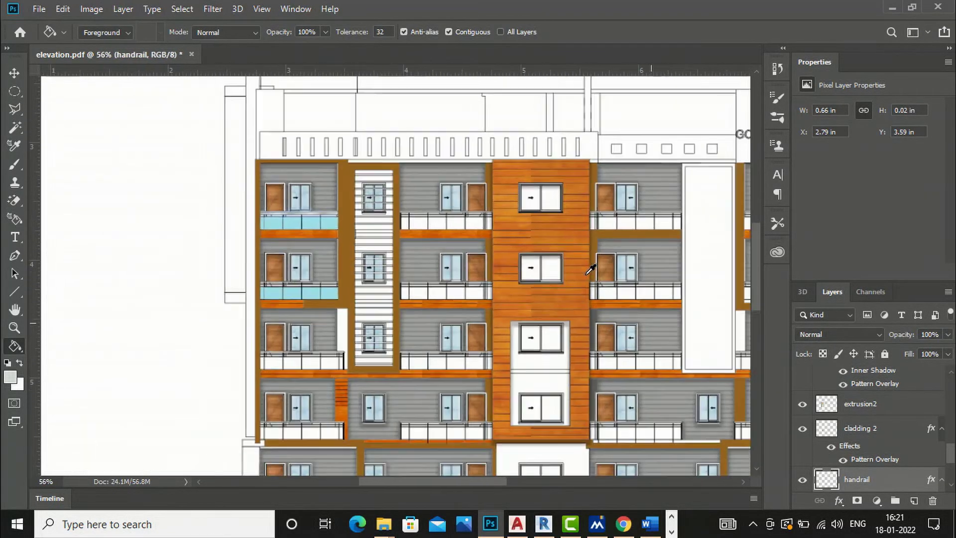
pyautogui.scroll(3, 274, 177)
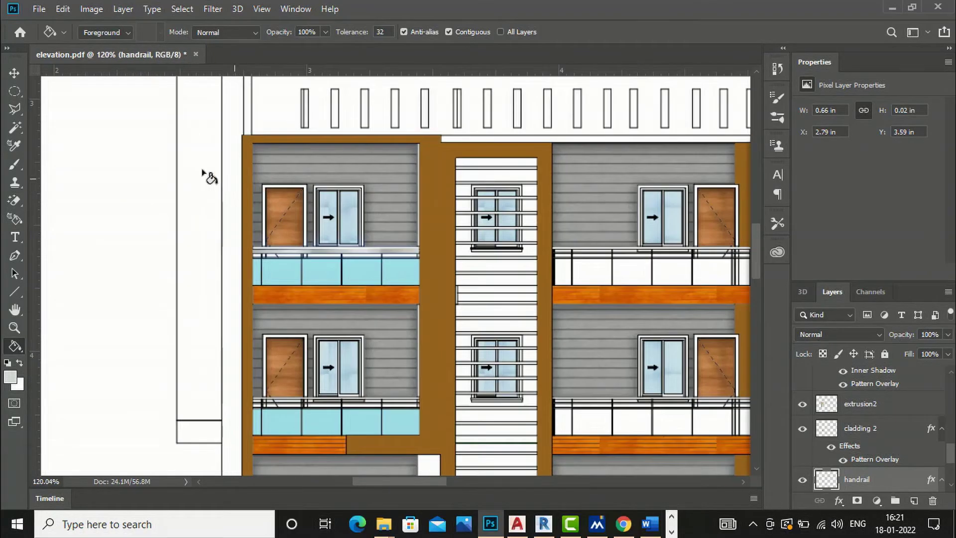
pyautogui.click(16, 128)
pyautogui.scroll(3, 270, 198)
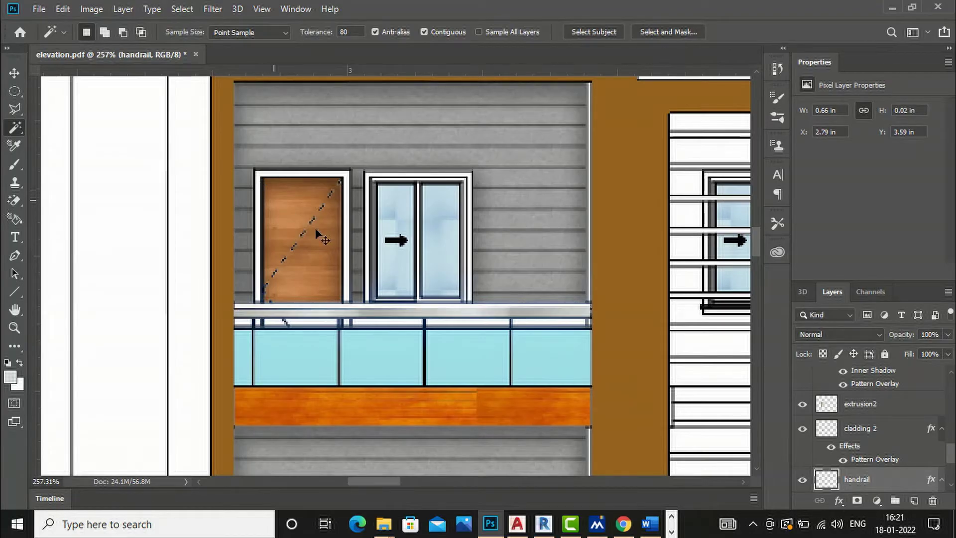
pyautogui.scroll(-3, 876, 423)
pyautogui.scroll(-2, 873, 438)
pyautogui.click(870, 455)
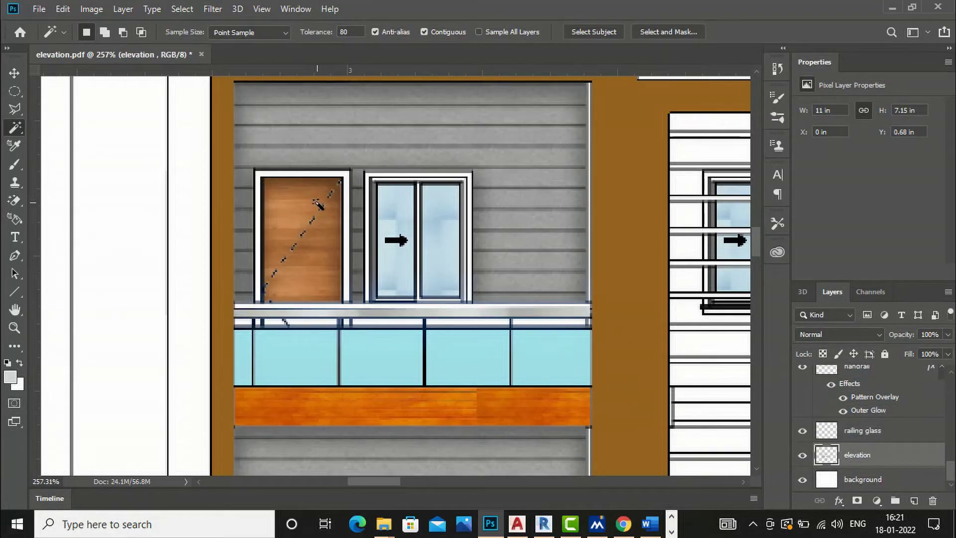
pyautogui.scroll(2, 316, 203)
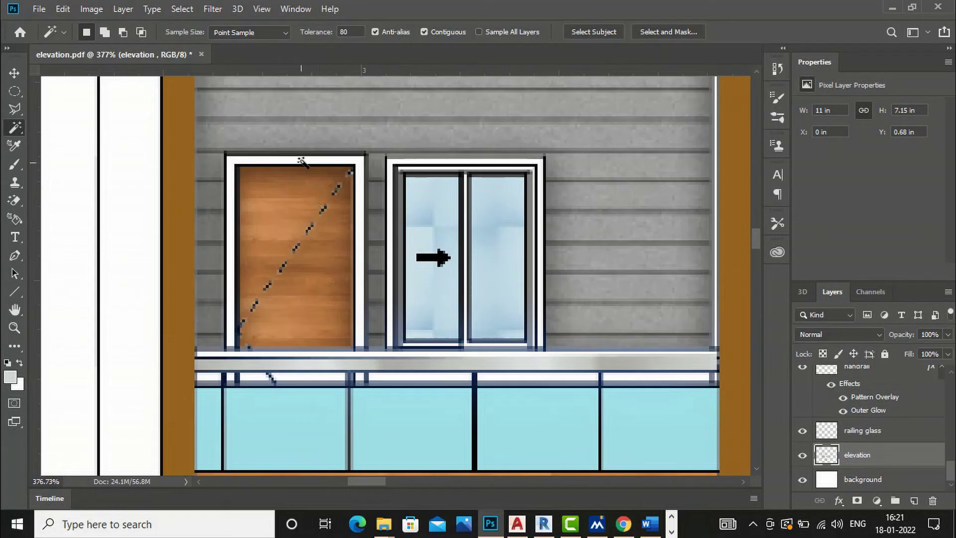
pyautogui.keyDown('shift'); pyautogui.click(390, 161); pyautogui.keyUp('shift')
pyautogui.scroll(-10, 387, 197)
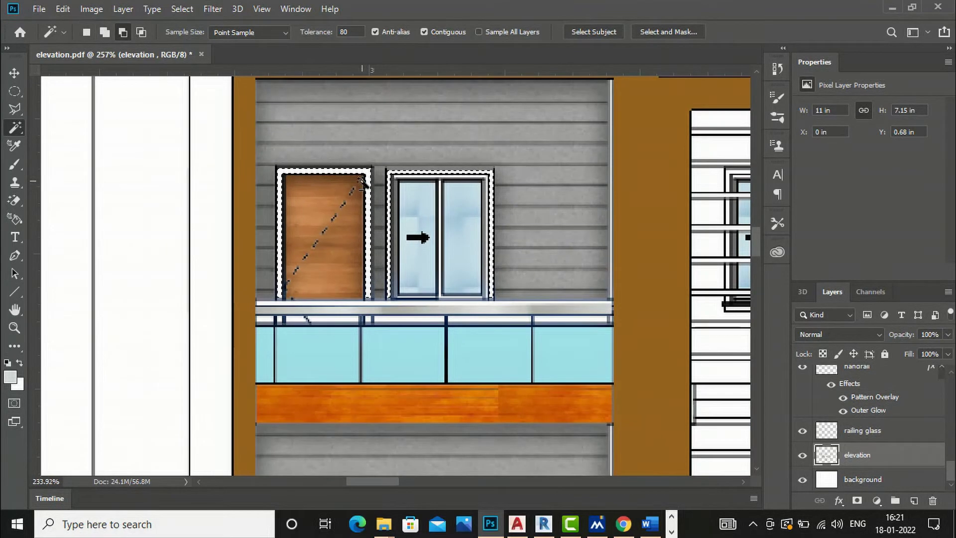
pyautogui.scroll(1, 365, 204)
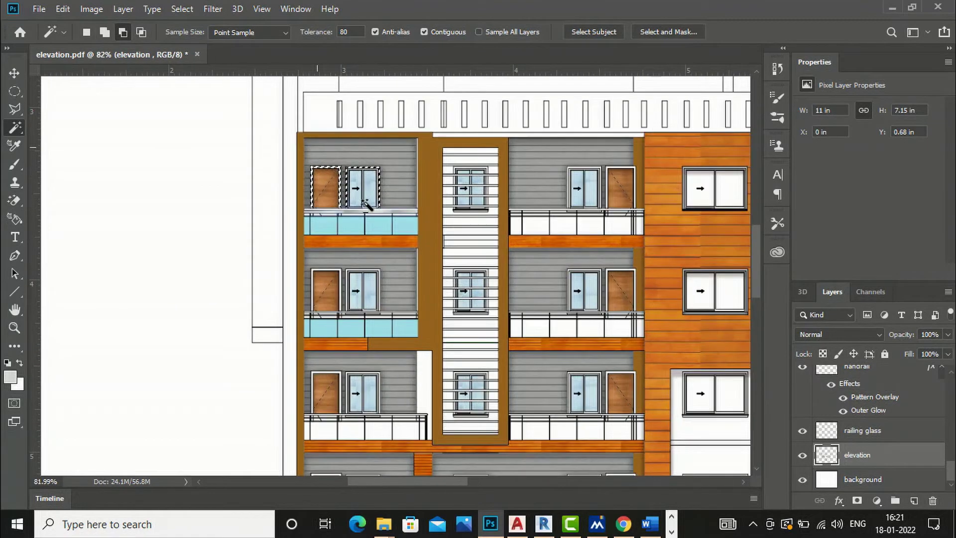
pyautogui.click(913, 500)
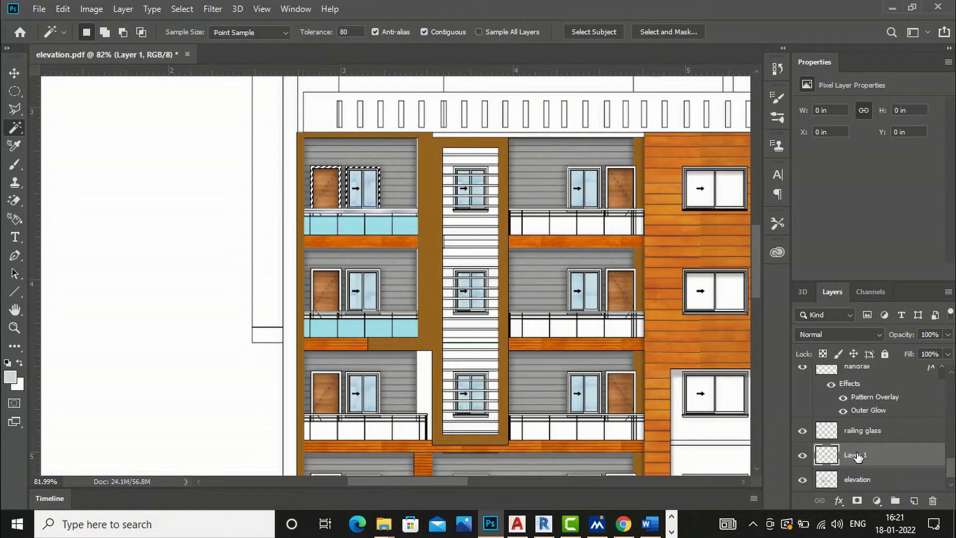
pyautogui.doubleClick(856, 455)
pyautogui.write('frame')
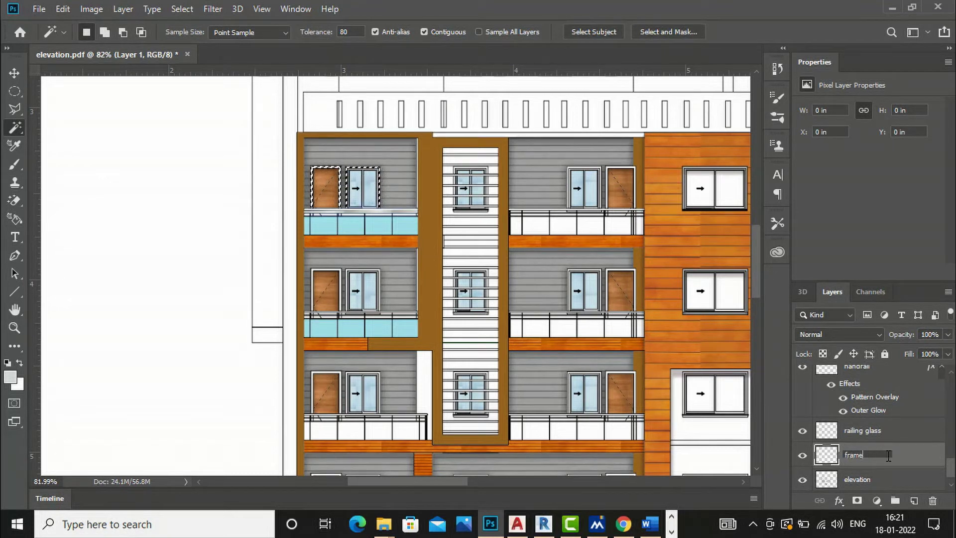
pyautogui.press('Return')
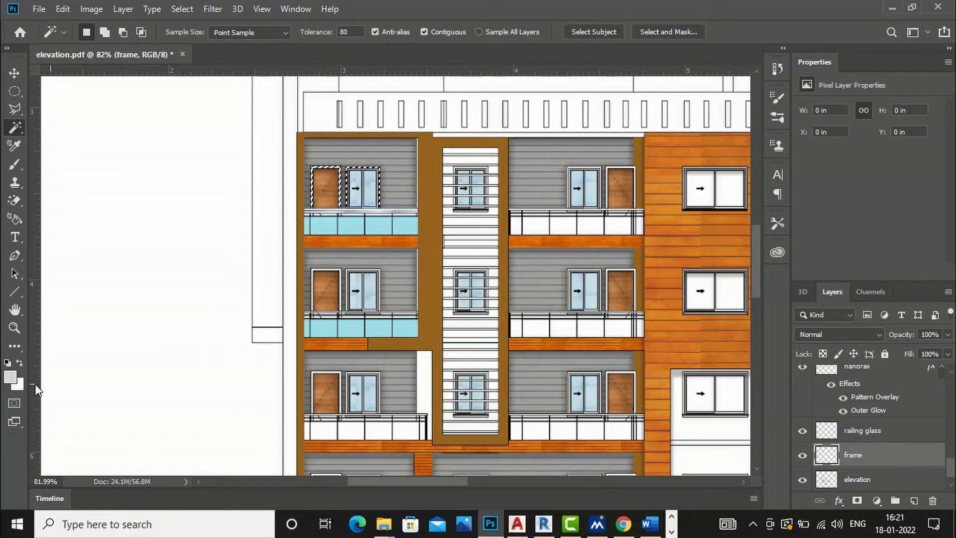
pyautogui.click(11, 377)
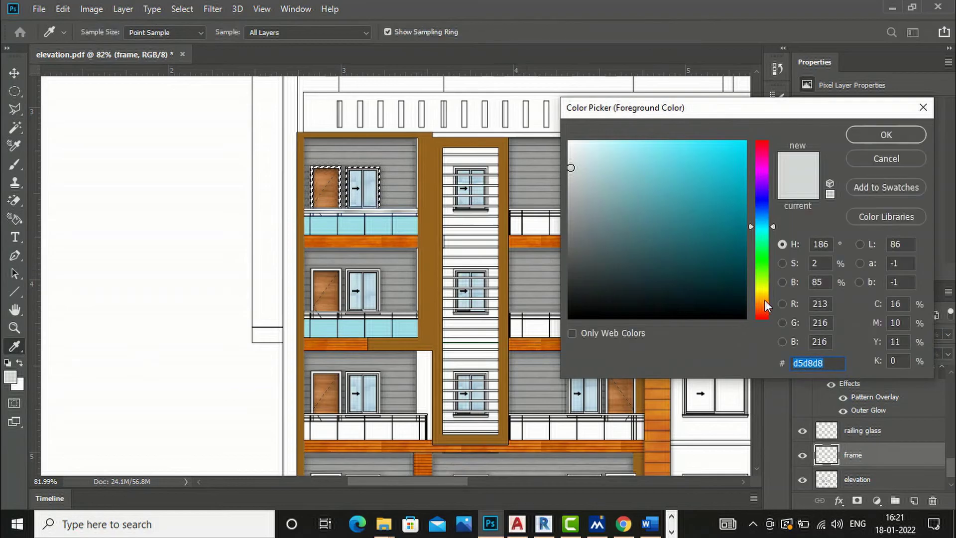
pyautogui.click(425, 209)
pyautogui.click(885, 134)
pyautogui.press('g')
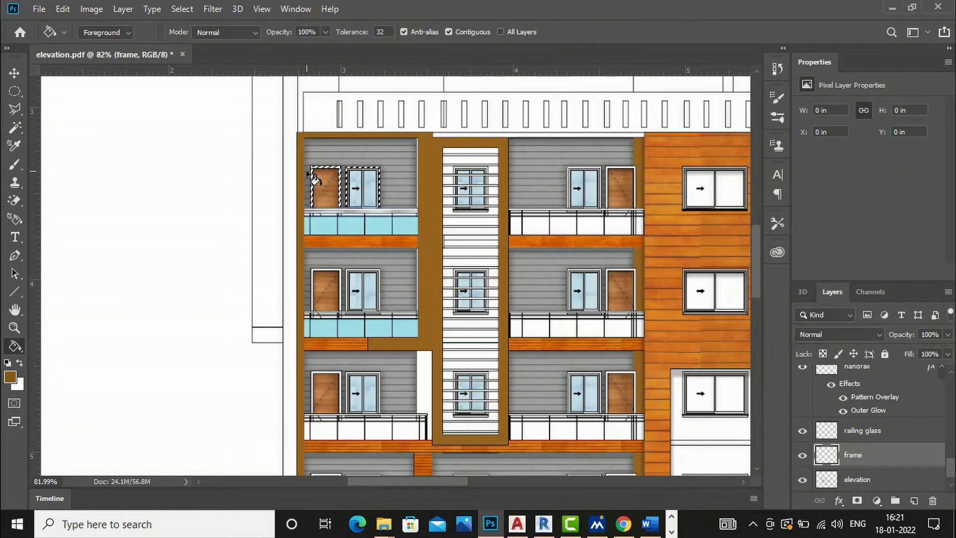
pyautogui.click(322, 177)
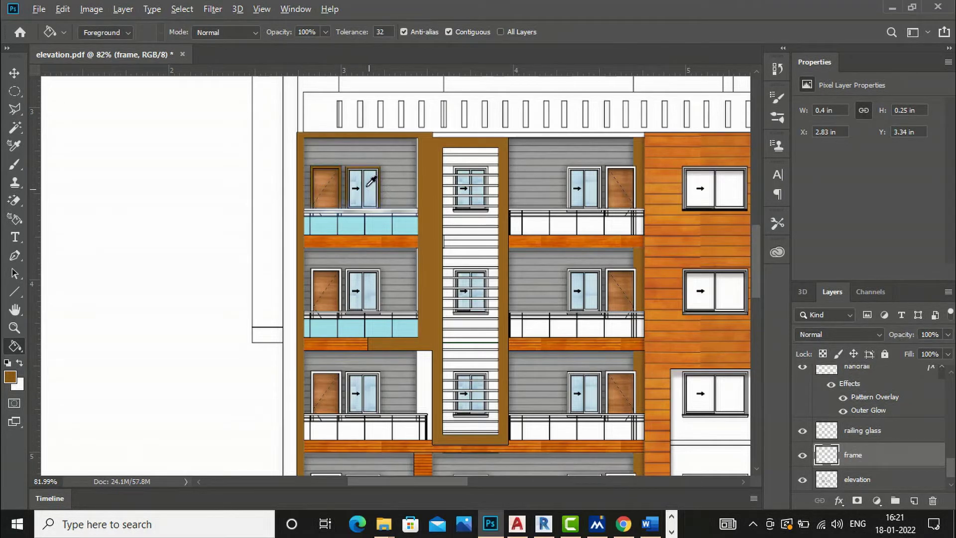
pyautogui.scroll(4, 370, 181)
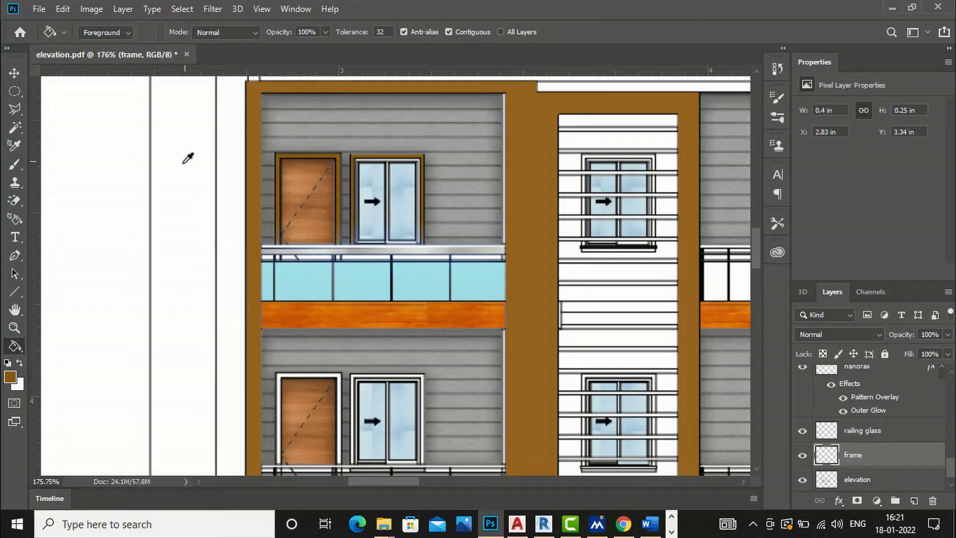
pyautogui.scroll(-5, 230, 222)
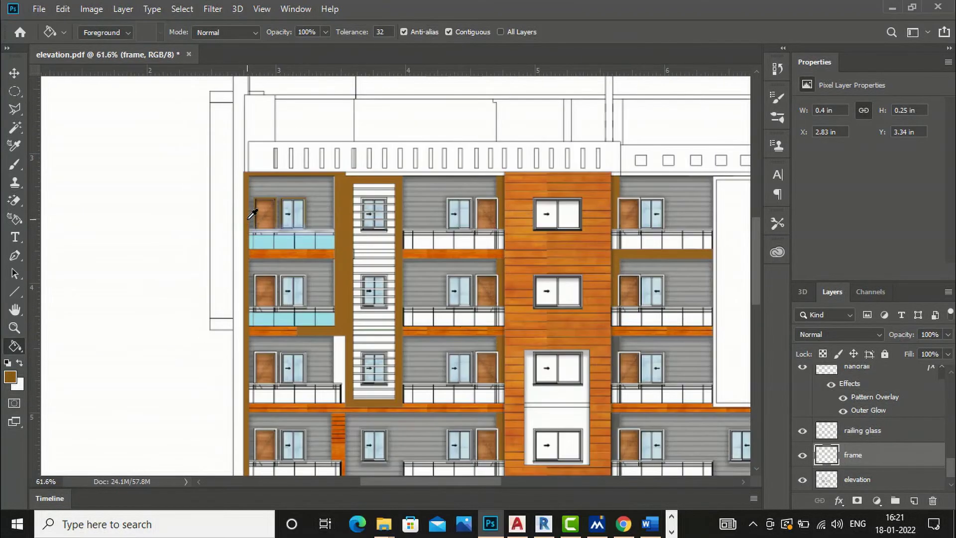
pyautogui.scroll(-2, 252, 214)
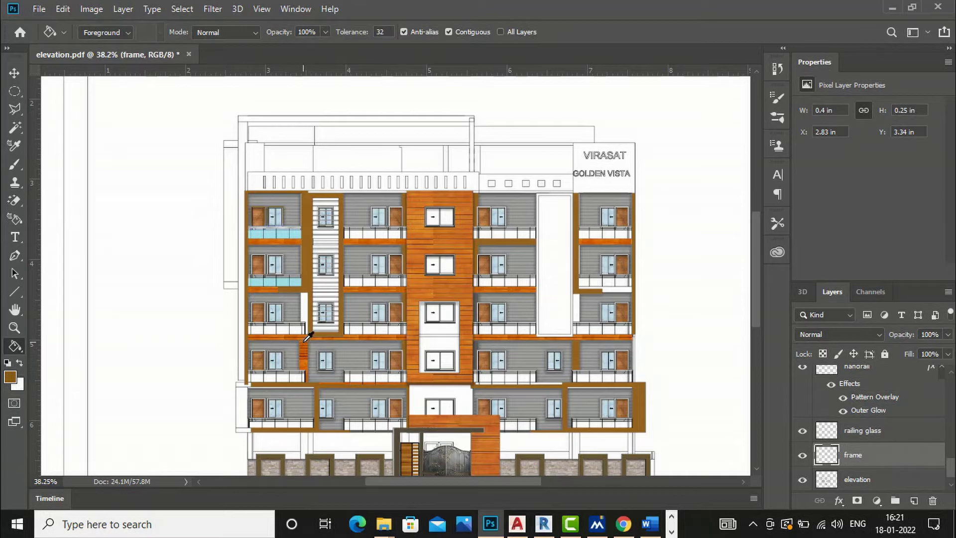
pyautogui.scroll(3, 381, 177)
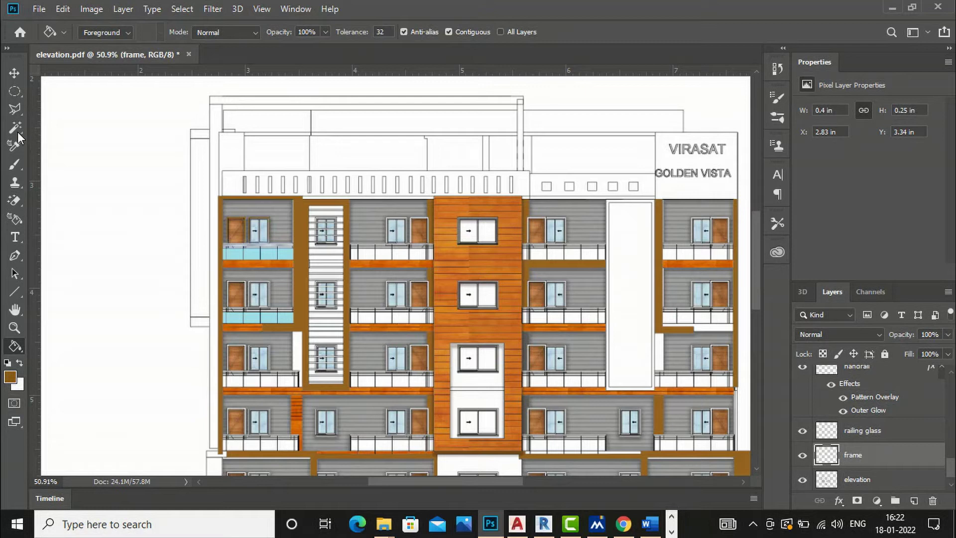
pyautogui.scroll(-1, 880, 460)
pyautogui.click(856, 456)
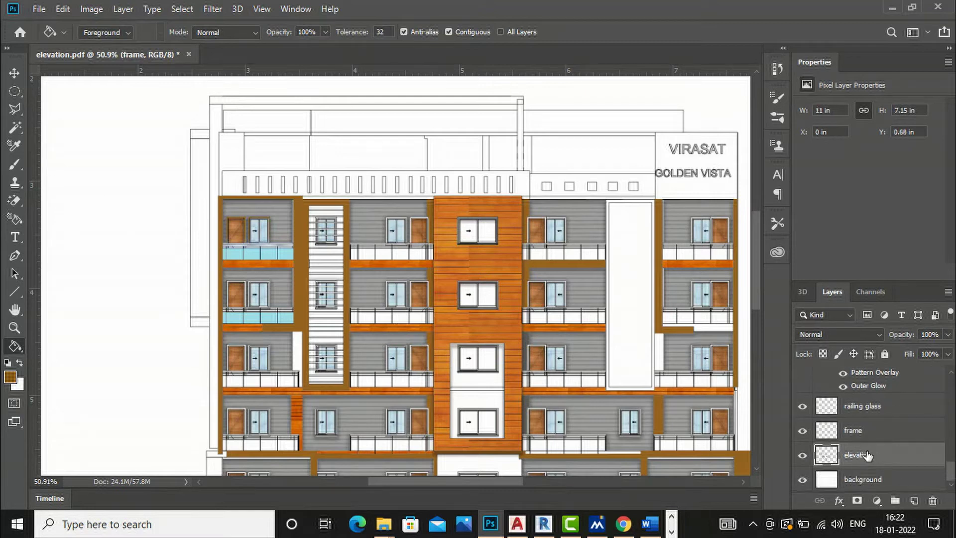
# Magic Wand-select the parapet strip, a small square and the band around the squares.
pyautogui.click(9, 129)
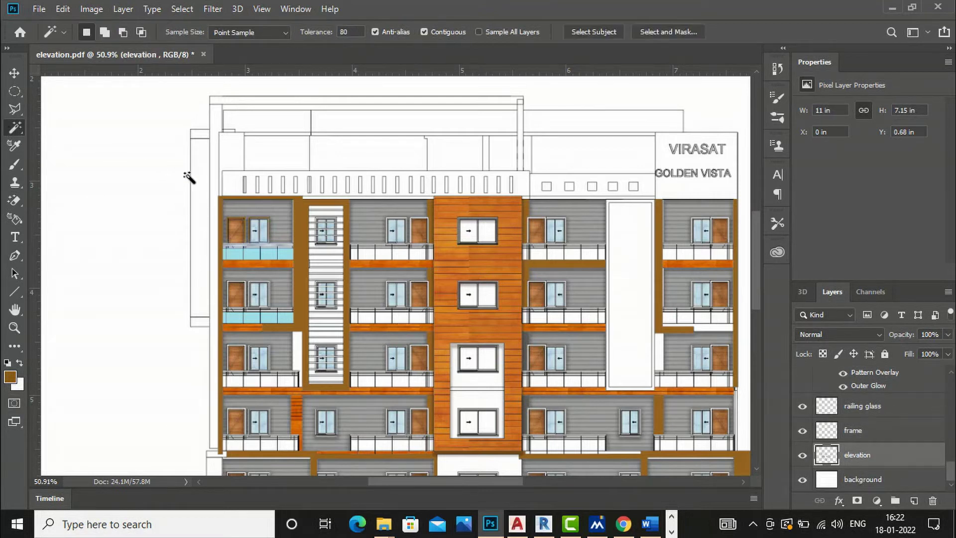
pyautogui.click(232, 181)
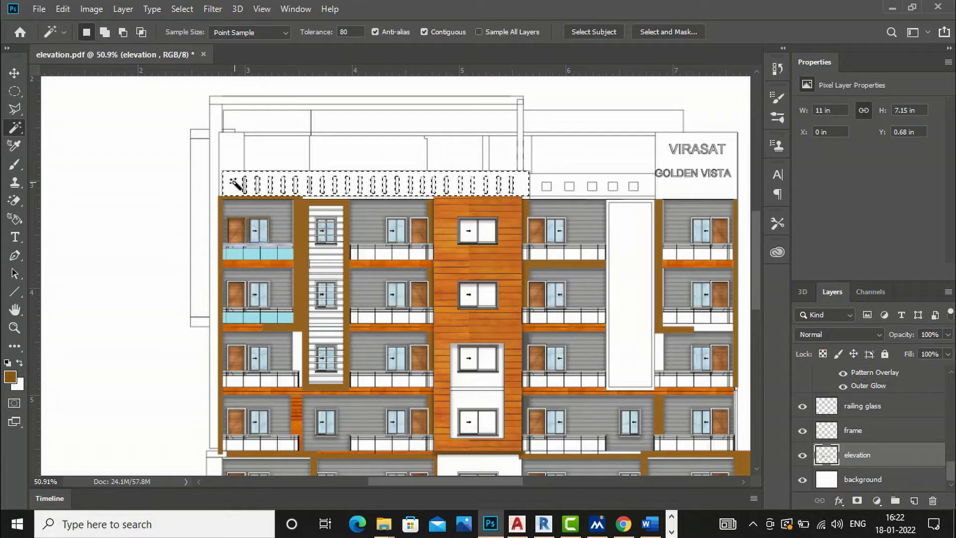
pyautogui.keyDown('shift'); pyautogui.click(569, 188); pyautogui.keyUp('shift')
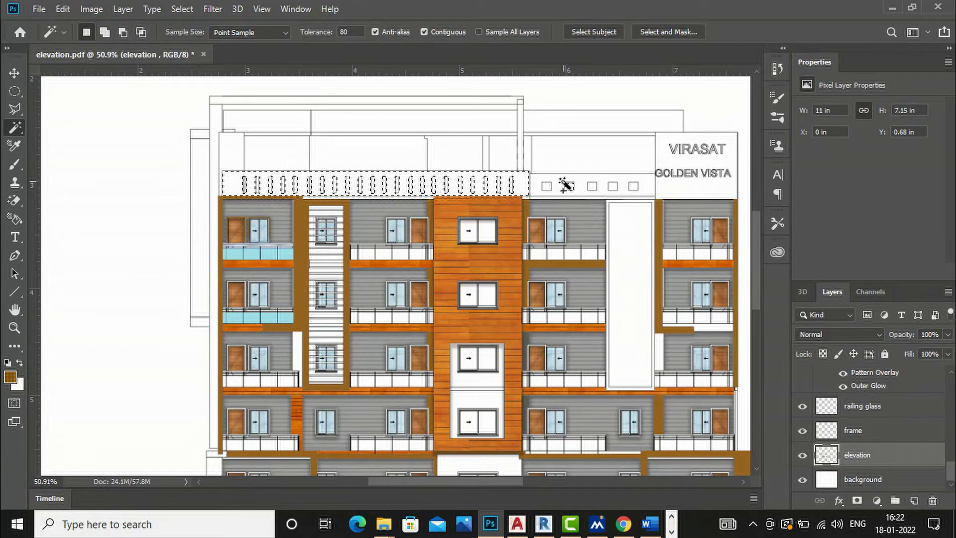
pyautogui.keyDown('shift'); pyautogui.click(559, 182); pyautogui.keyUp('shift')
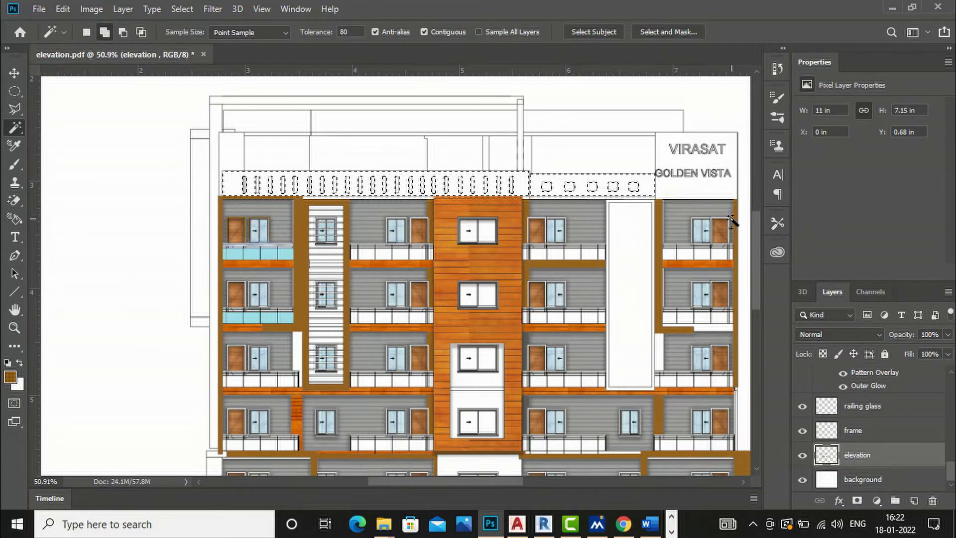
# Create a new layer named 'parapet'.
pyautogui.click(914, 500)
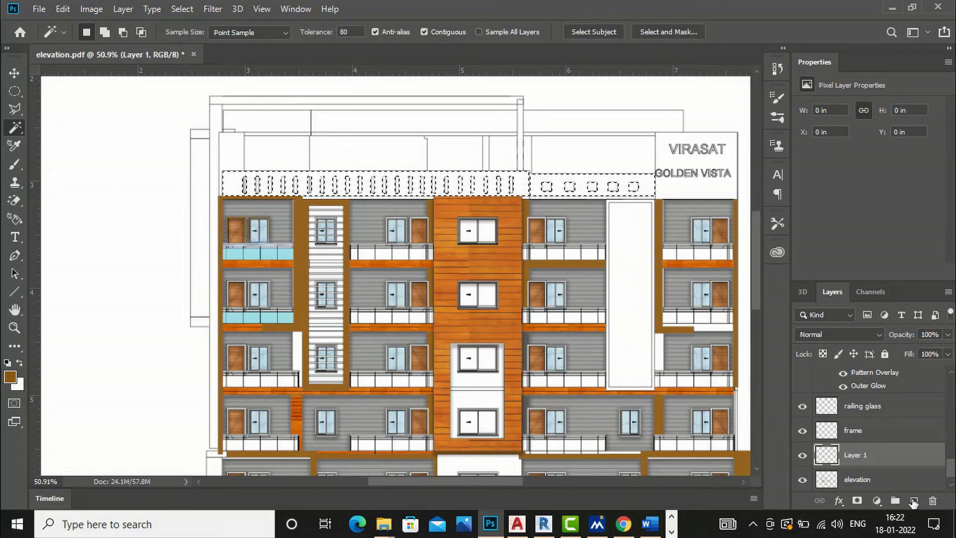
pyautogui.doubleClick(856, 454)
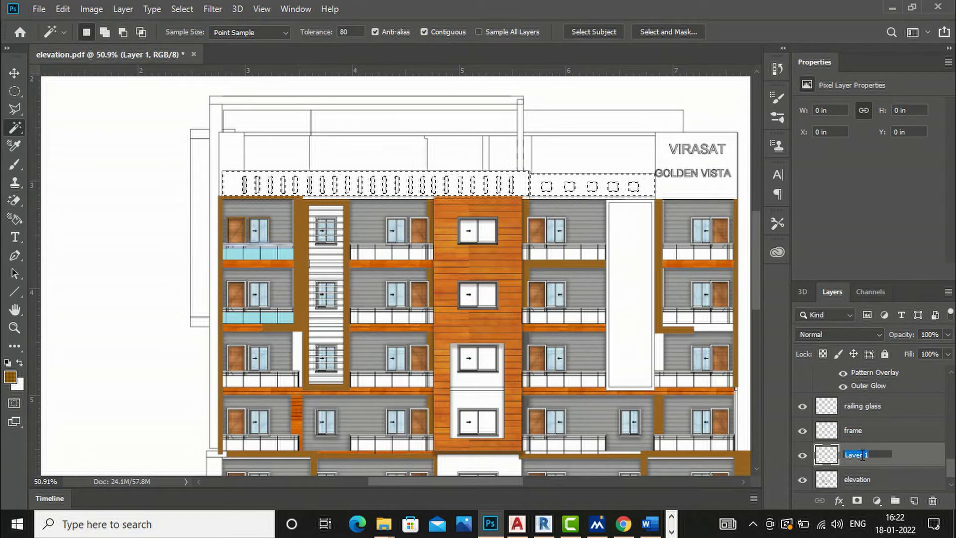
pyautogui.write('parape')
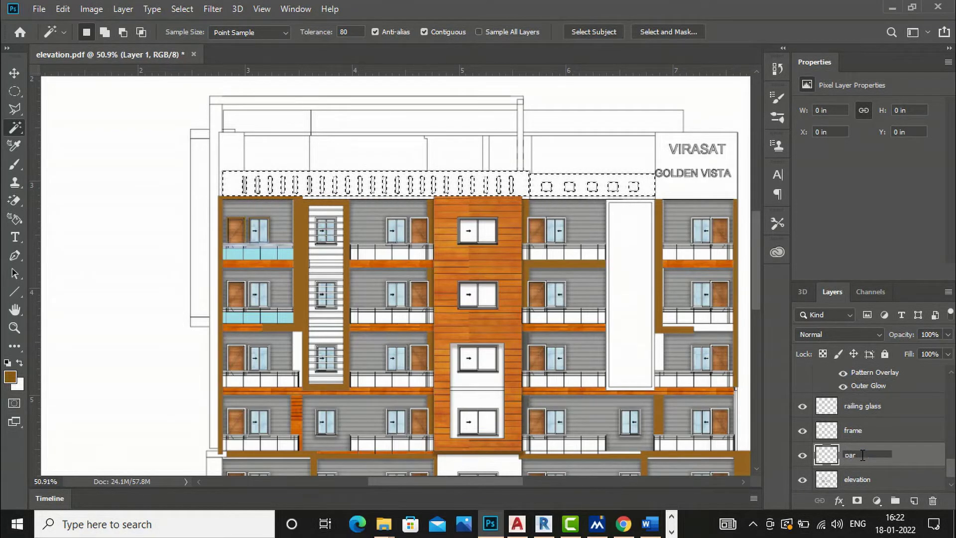
pyautogui.press('BackSpace')
pyautogui.press('BackSpace')
pyautogui.press('BackSpace')
pyautogui.write('apet')
pyautogui.click(901, 454)
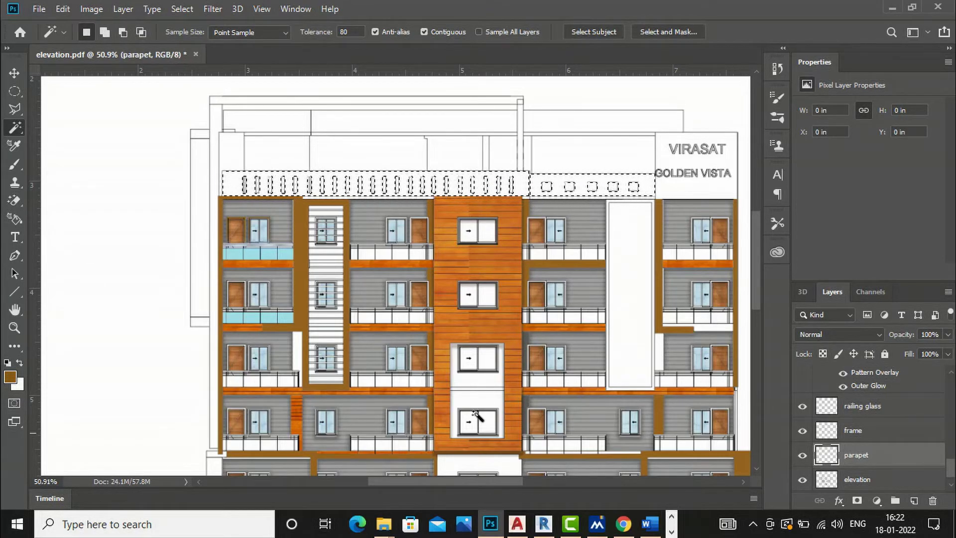
# Fill the parapet selection with a brown foreground colour, then deselect.
pyautogui.click(10, 377)
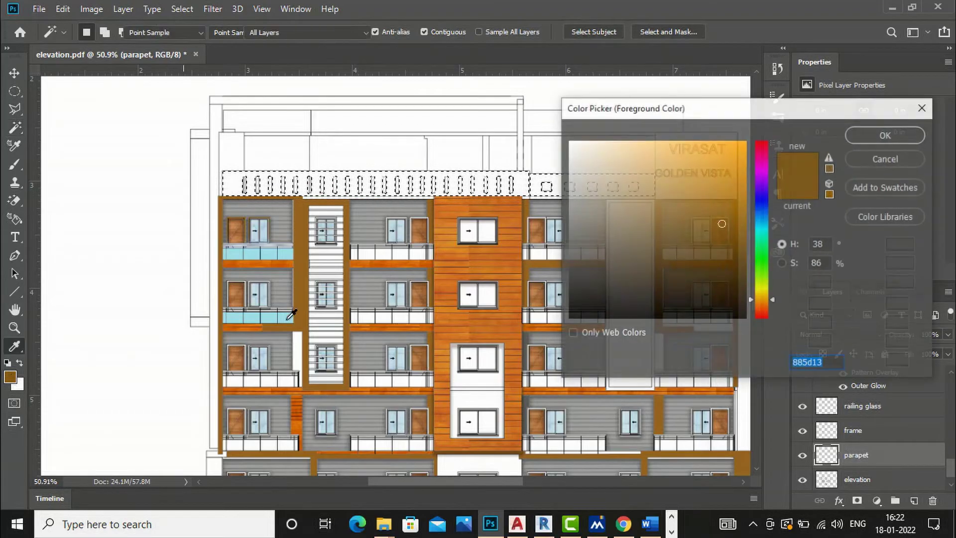
pyautogui.moveTo(646, 241)
pyautogui.mouseDown()
pyautogui.moveTo(583, 277)
pyautogui.moveTo(565, 259)
pyautogui.moveTo(567, 219)
pyautogui.moveTo(612, 224)
pyautogui.moveTo(634, 207)
pyautogui.moveTo(686, 208)
pyautogui.mouseUp()
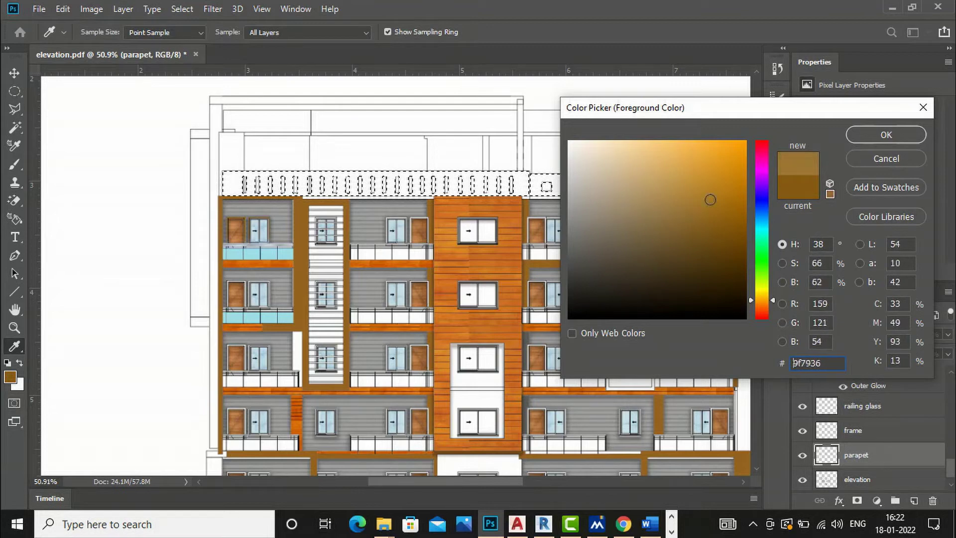
pyautogui.click(856, 140)
pyautogui.press('w')
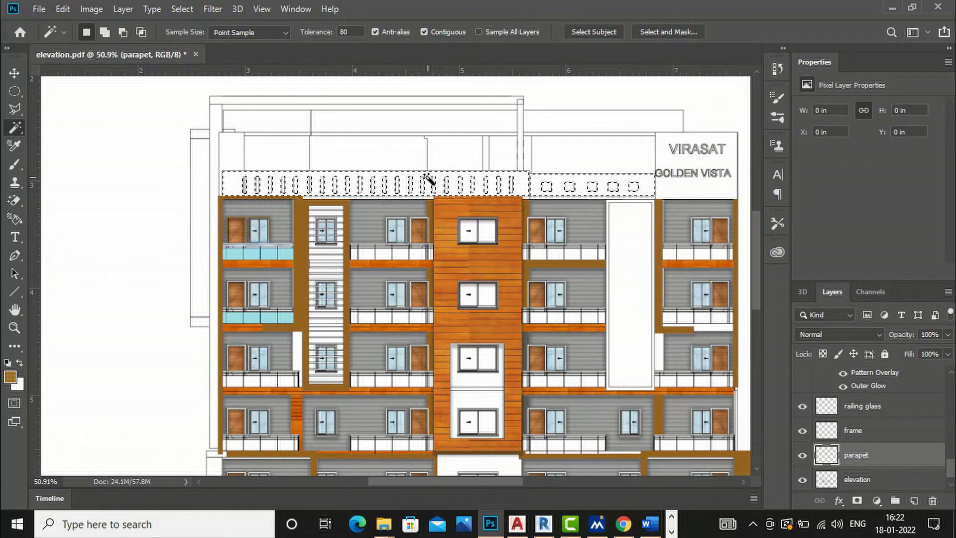
pyautogui.press('g')
pyautogui.click(426, 181)
pyautogui.hotkey('ctrl', 'd')
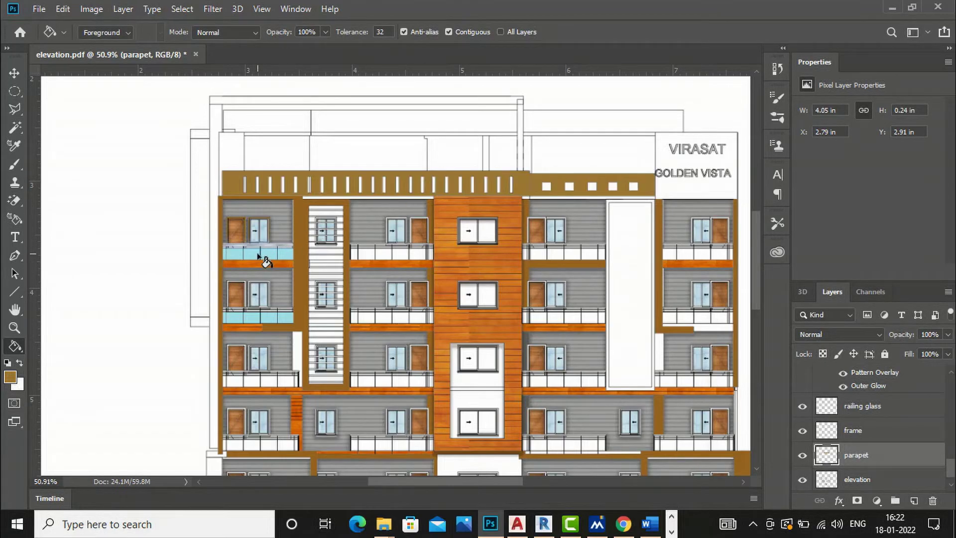
# Scroll the view to inspect the brown parapet band.
pyautogui.scroll(-3, 264, 259)
pyautogui.scroll(2, 558, 203)
pyautogui.scroll(-4, 558, 203)
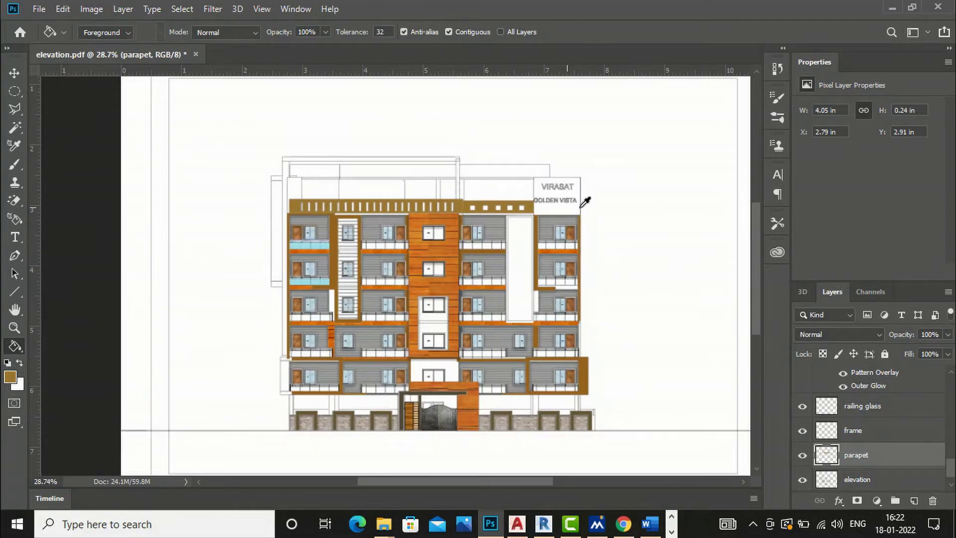
pyautogui.scroll(2, 599, 202)
pyautogui.scroll(1, 543, 194)
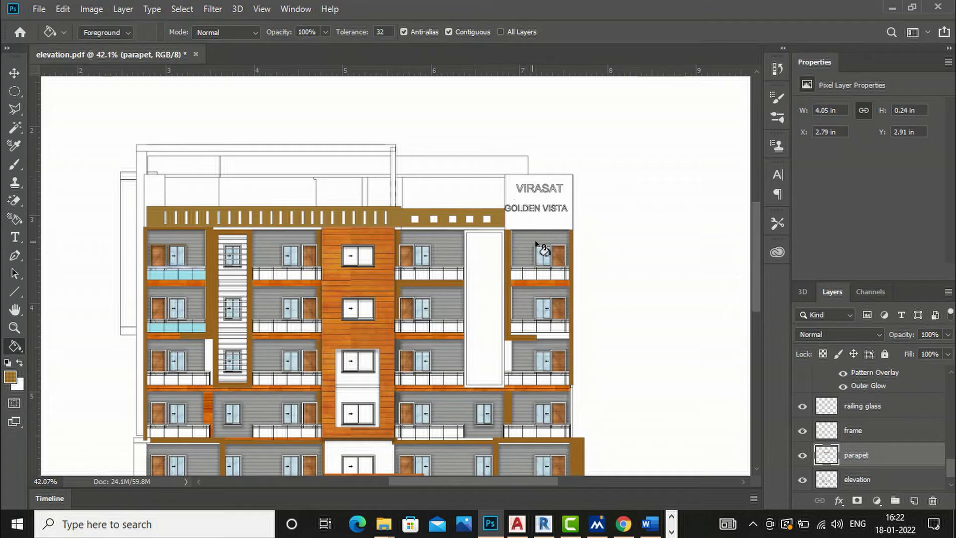
pyautogui.scroll(1, 534, 197)
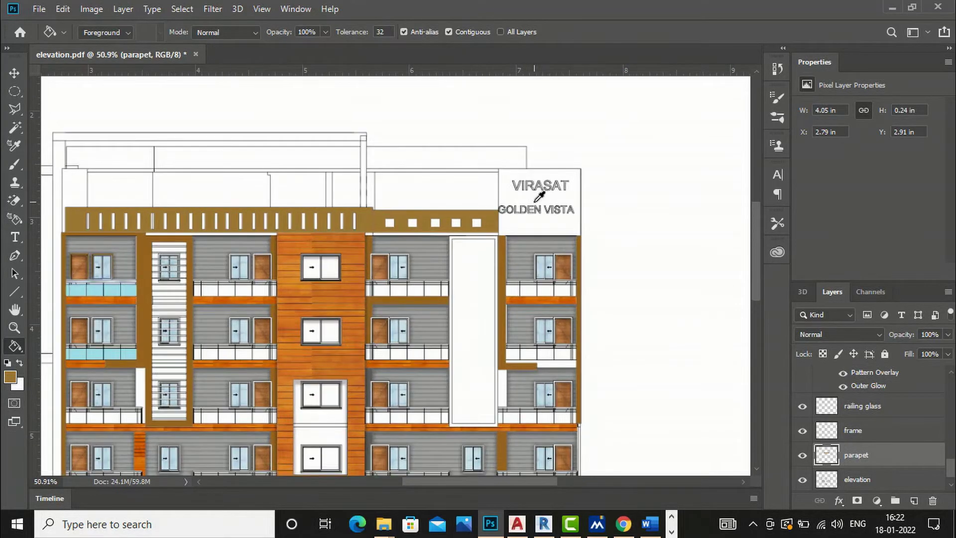
pyautogui.scroll(1, 539, 197)
pyautogui.scroll(-3, 563, 183)
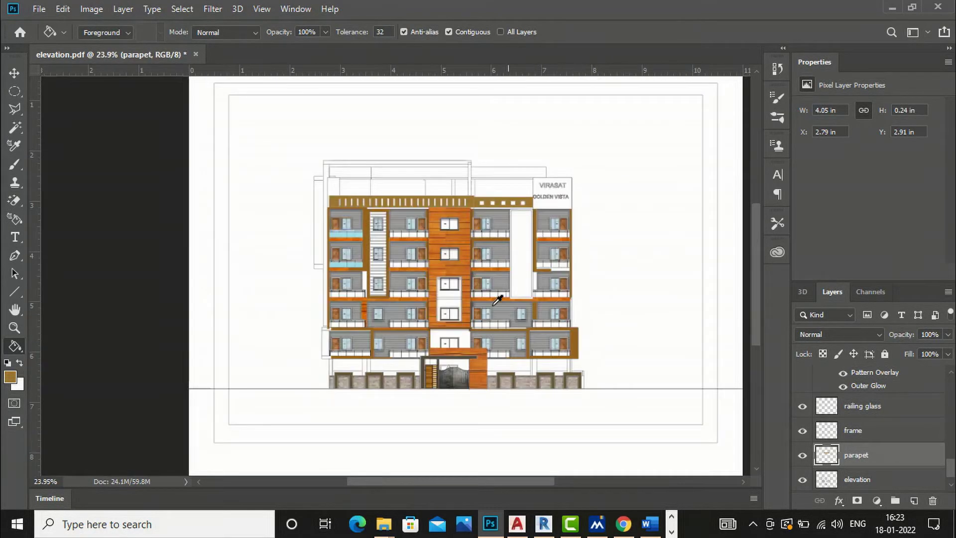
pyautogui.scroll(2, 466, 353)
pyautogui.scroll(-1, 455, 348)
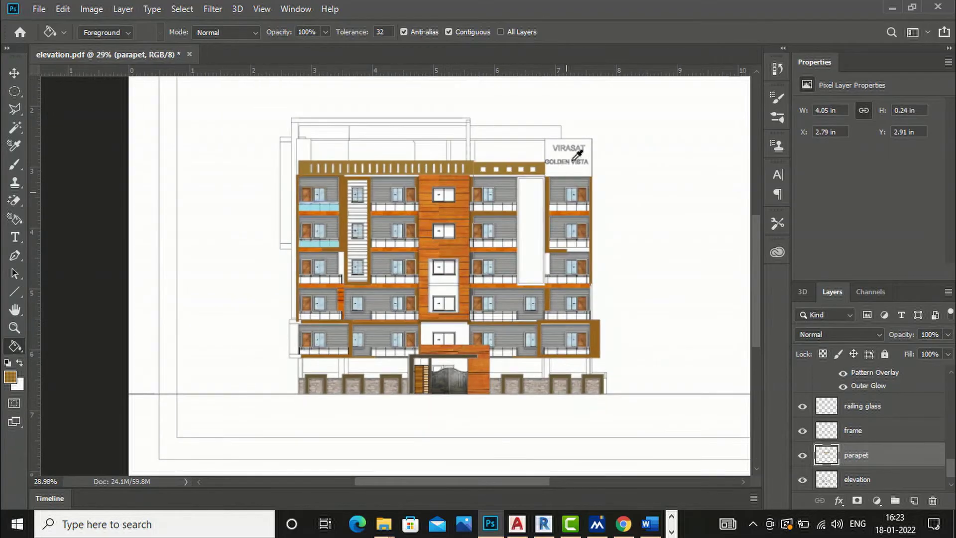
pyautogui.scroll(2, 573, 149)
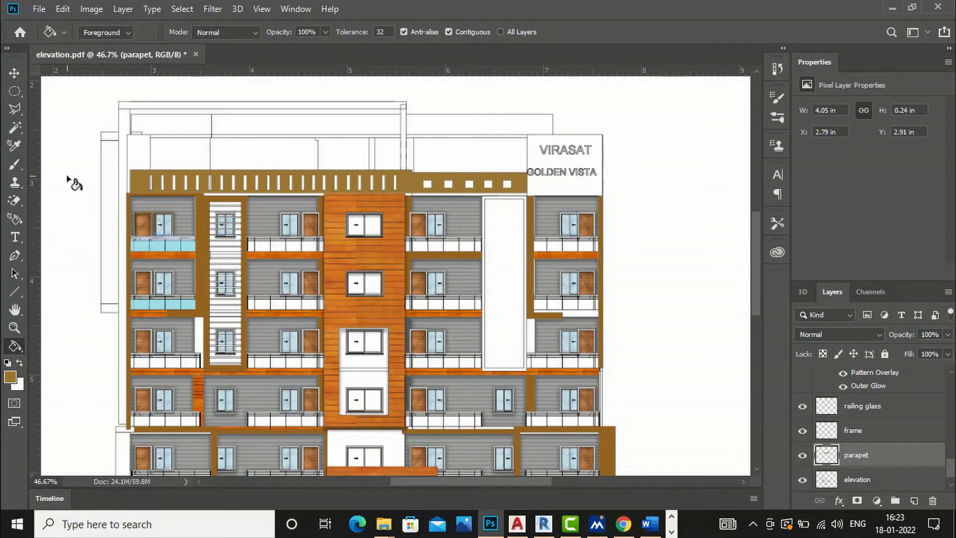
# Outline the VIRASAT sign block with a Polygonal Lasso selection.
pyautogui.click(15, 113)
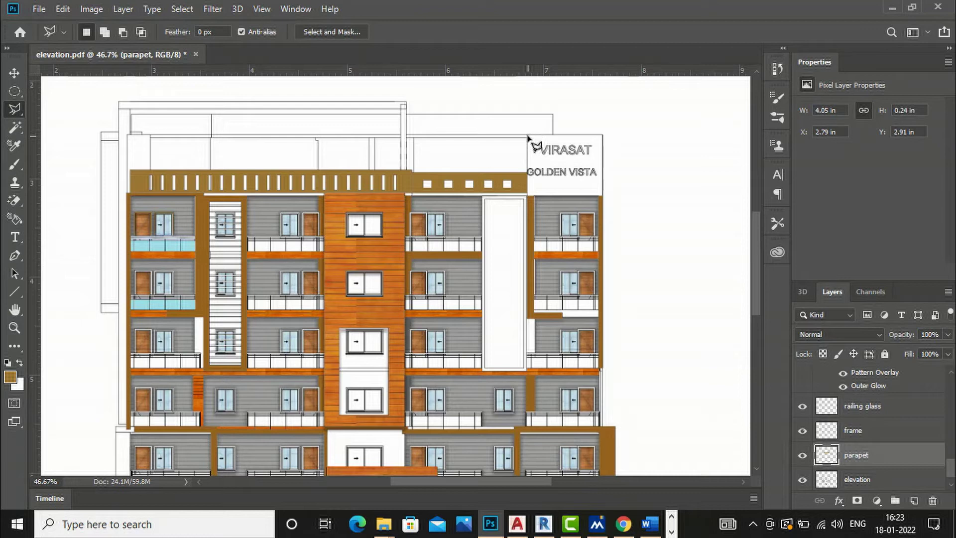
pyautogui.click(527, 135)
pyautogui.click(603, 196)
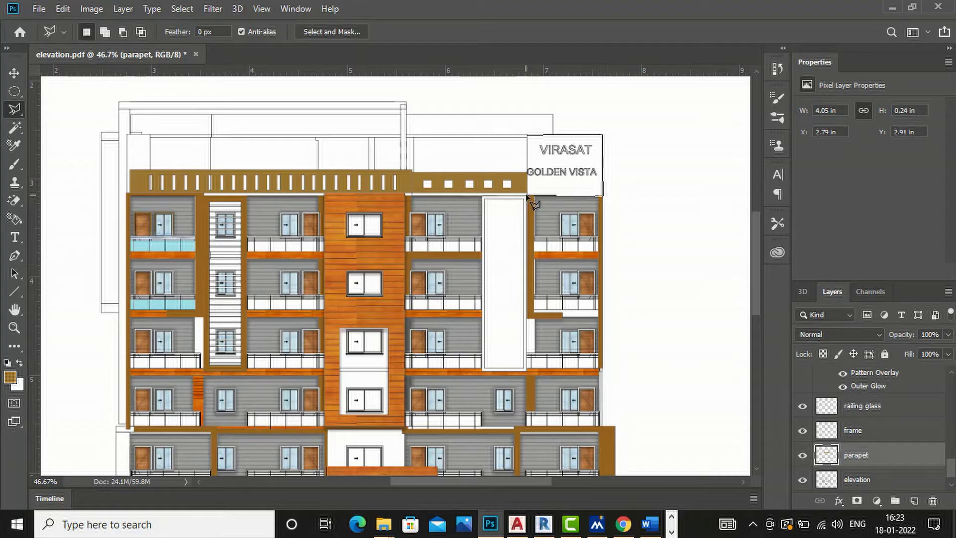
pyautogui.click(528, 197)
pyautogui.click(527, 136)
# Fill the sign selection with brown on a new layer 'extrusion 3', then deselect.
pyautogui.click(915, 501)
pyautogui.doubleClick(853, 454)
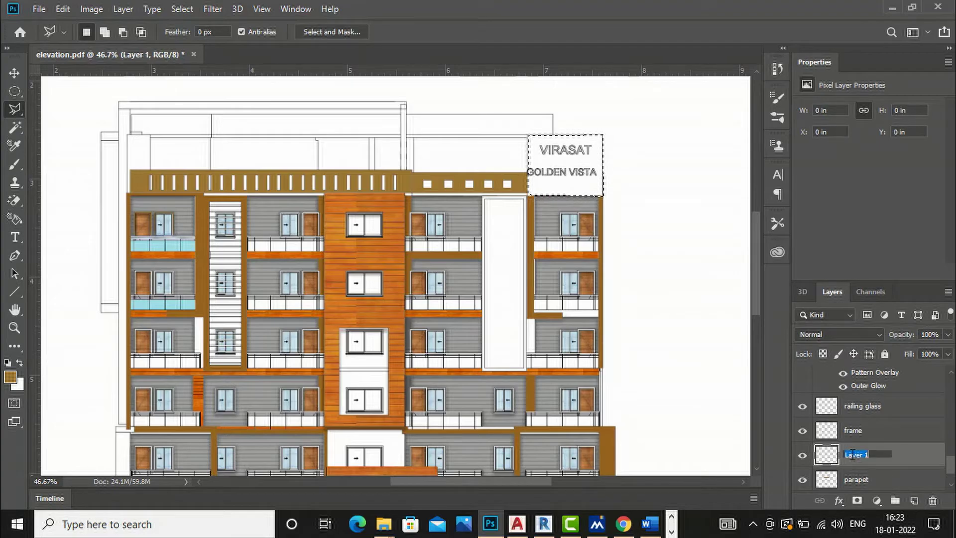
pyautogui.write('ext')
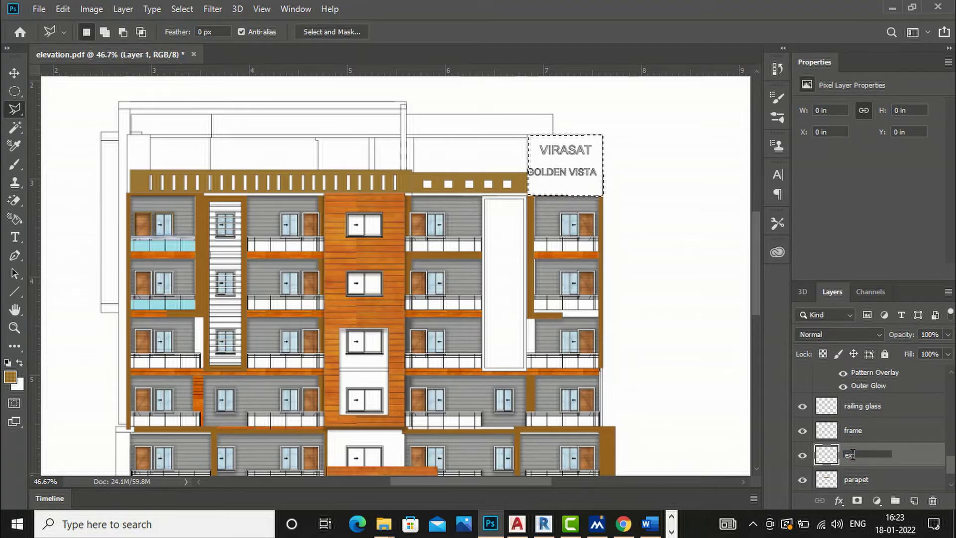
pyautogui.write('rusion 3')
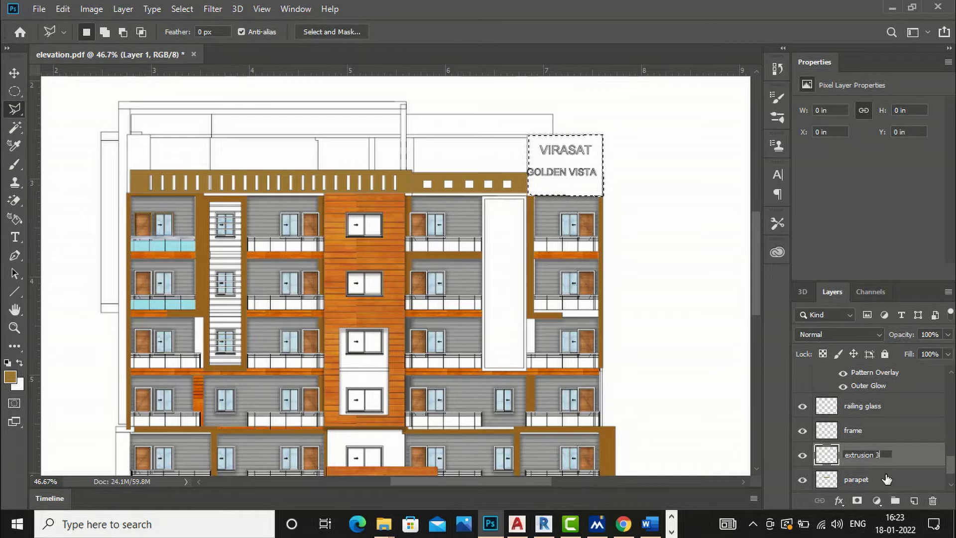
pyautogui.click(906, 455)
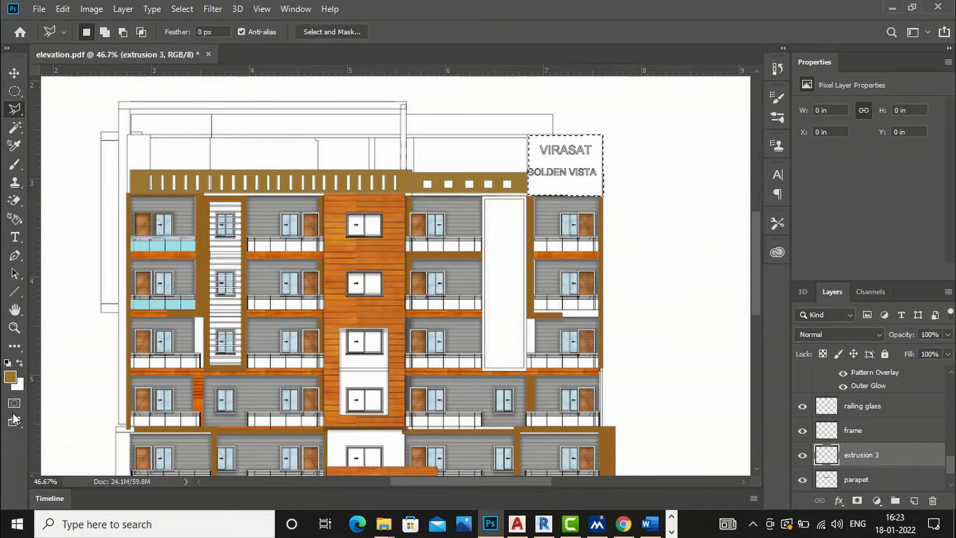
pyautogui.press('g')
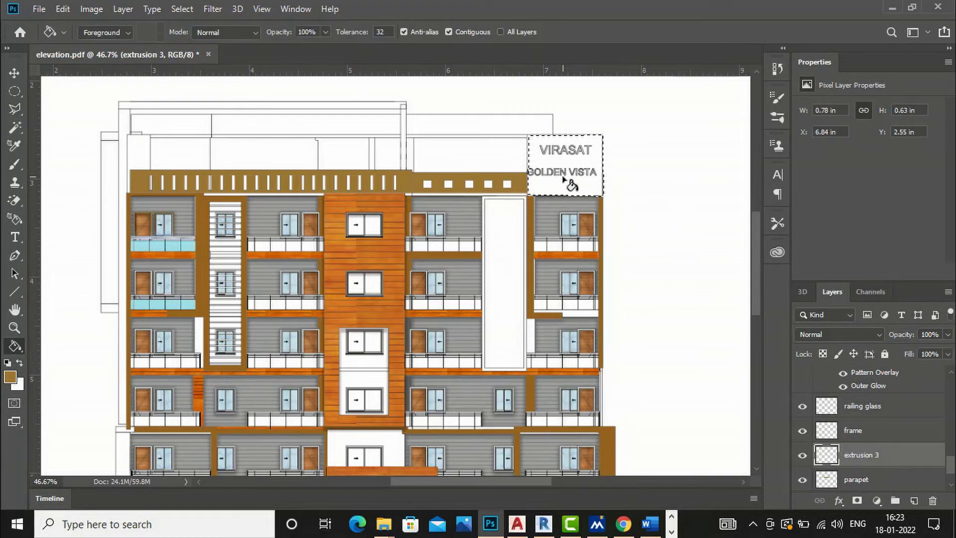
pyautogui.click(562, 175)
pyautogui.hotkey('ctrl', 'd')
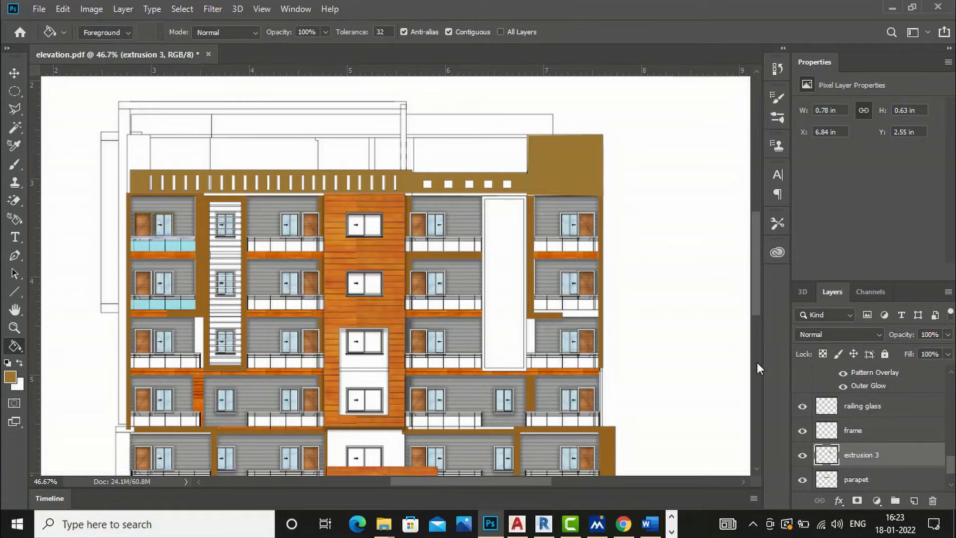
# Apply an orange wood Pattern Overlay at 17% scale and 67% opacity to extrusion 3.
pyautogui.rightClick(826, 454)
pyautogui.click(832, 180)
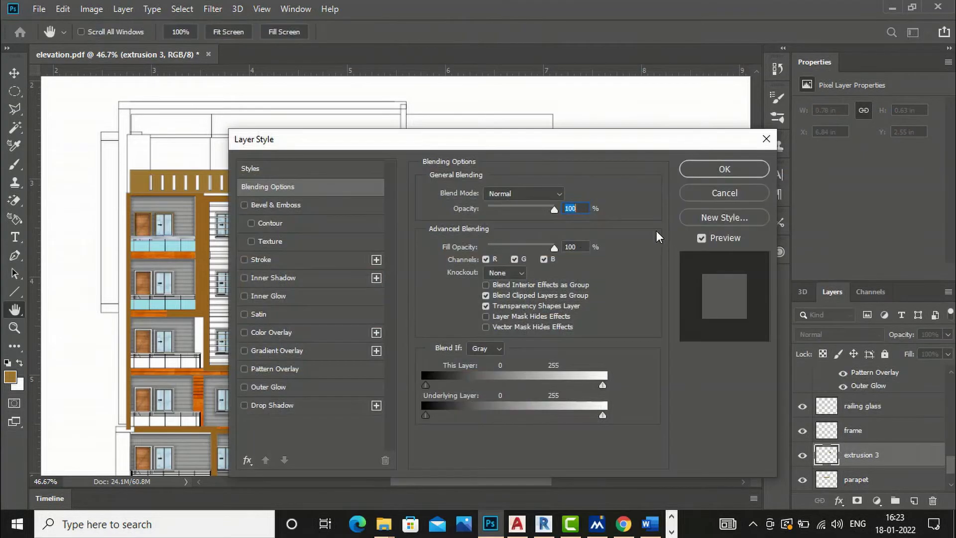
pyautogui.moveTo(470, 143); pyautogui.dragTo(783, 129)
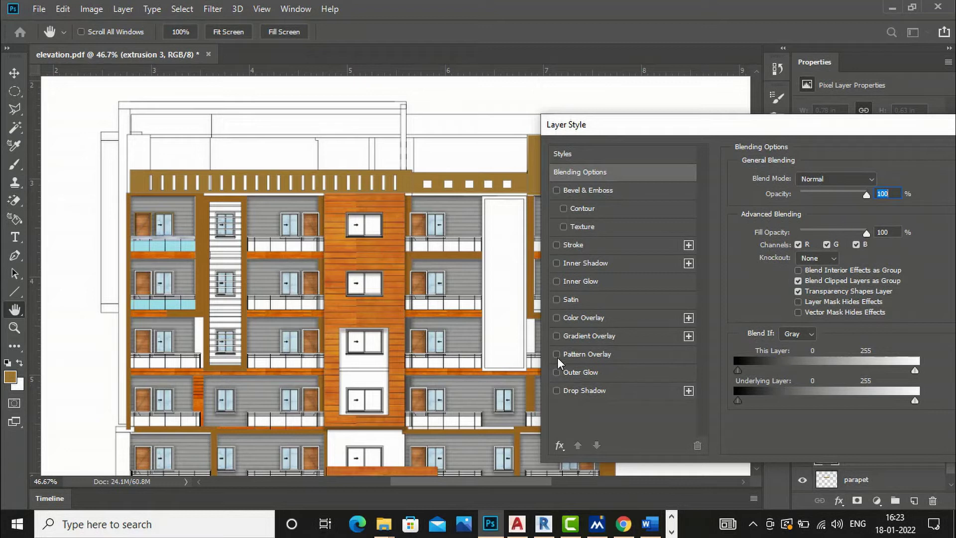
pyautogui.click(590, 357)
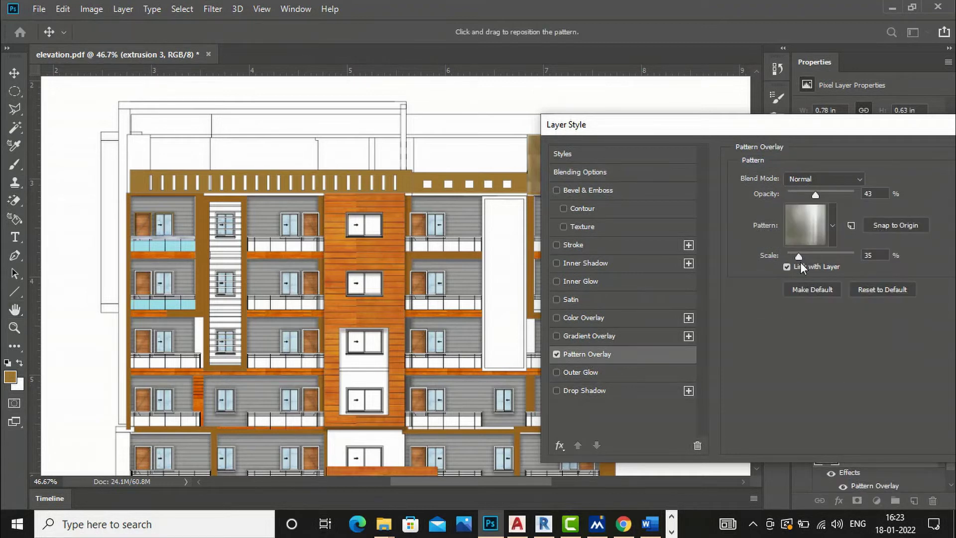
pyautogui.click(831, 232)
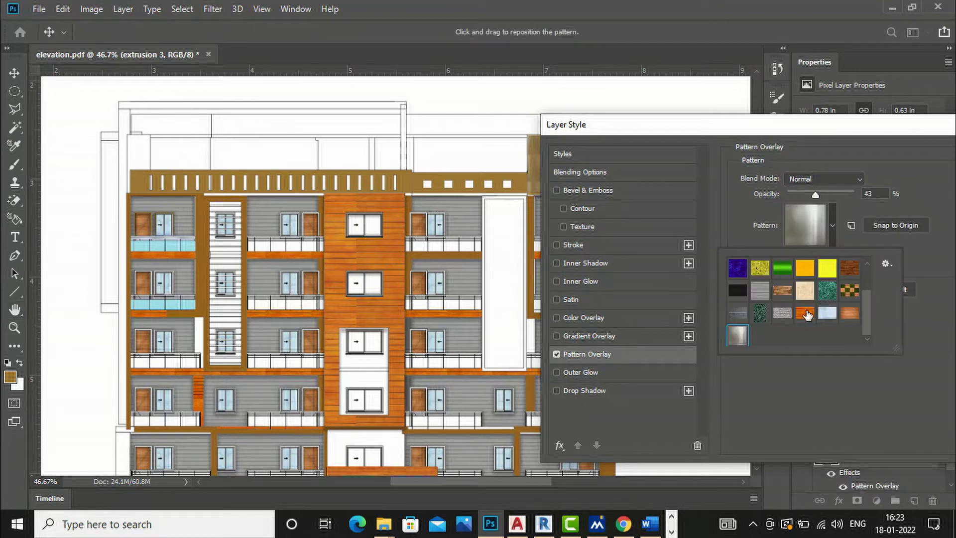
pyautogui.doubleClick(805, 316)
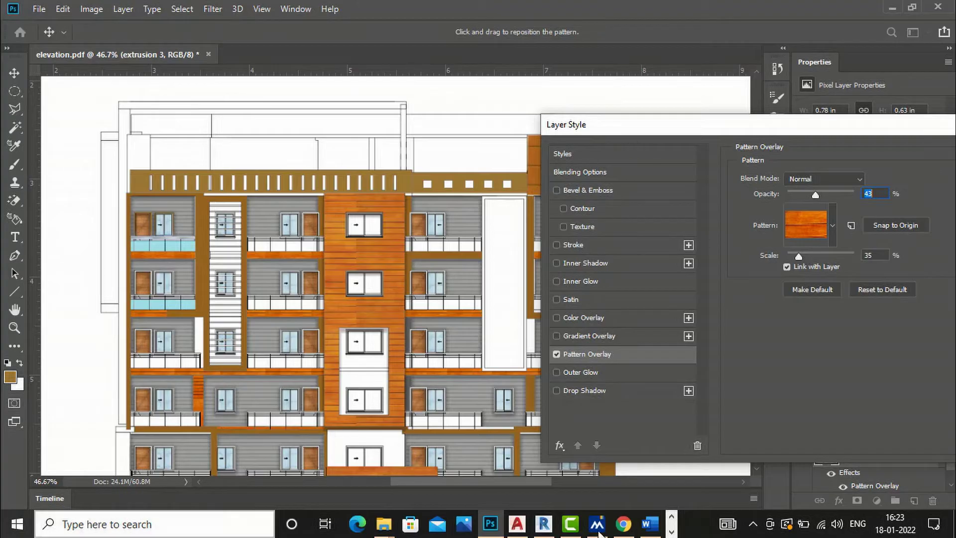
pyautogui.moveTo(602, 126); pyautogui.dragTo(500, 248)
pyautogui.moveTo(695, 375); pyautogui.dragTo(690, 377)
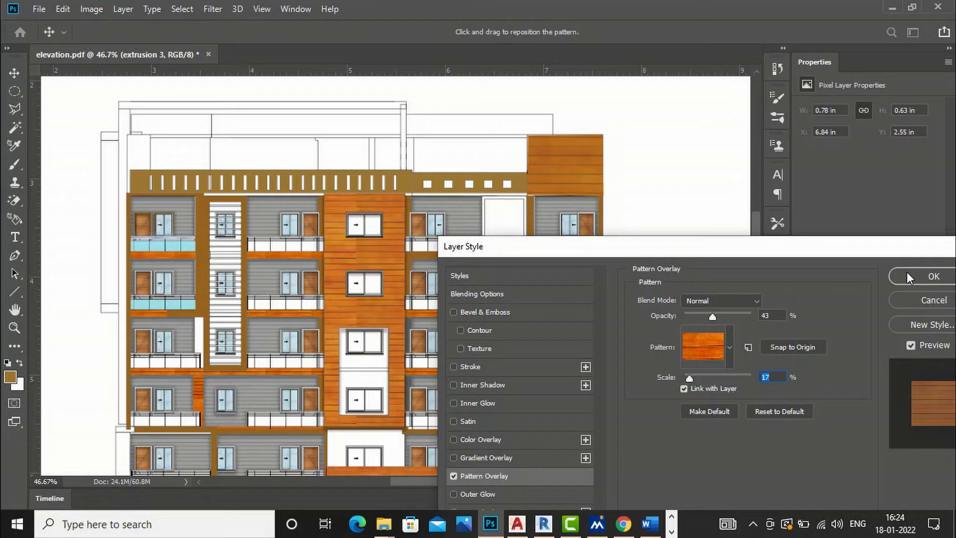
pyautogui.moveTo(712, 314)
pyautogui.mouseDown()
pyautogui.moveTo(688, 314)
pyautogui.moveTo(735, 315)
pyautogui.moveTo(720, 317)
pyautogui.mouseUp()
pyautogui.click(914, 276)
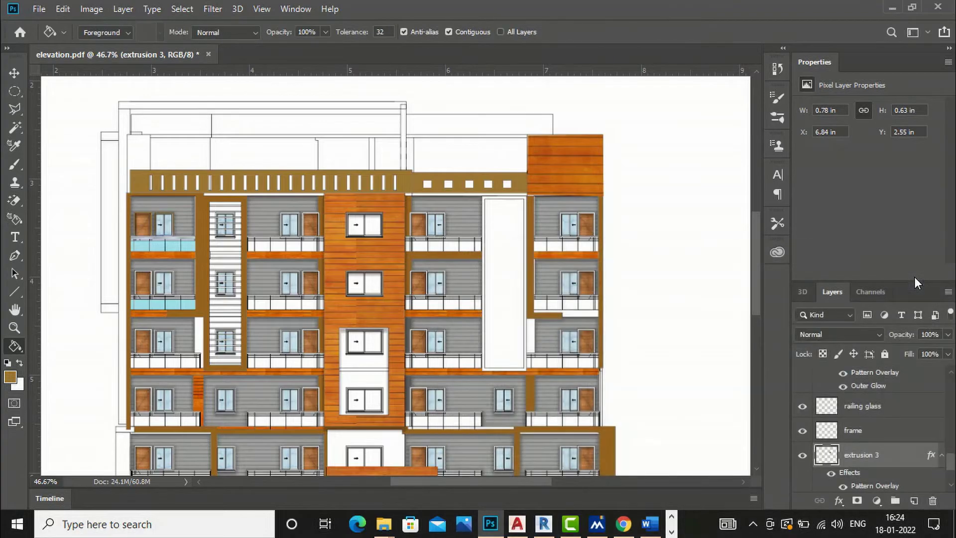
# Start a 9 pt text label on the top-right wood panel.
pyautogui.scroll(-1, 444, 238)
pyautogui.scroll(-1, 444, 234)
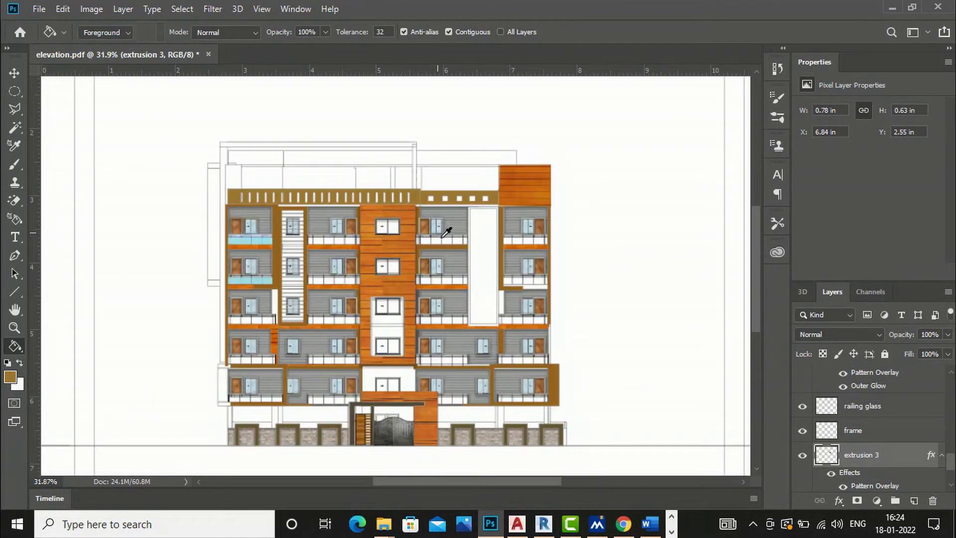
pyautogui.click(14, 73)
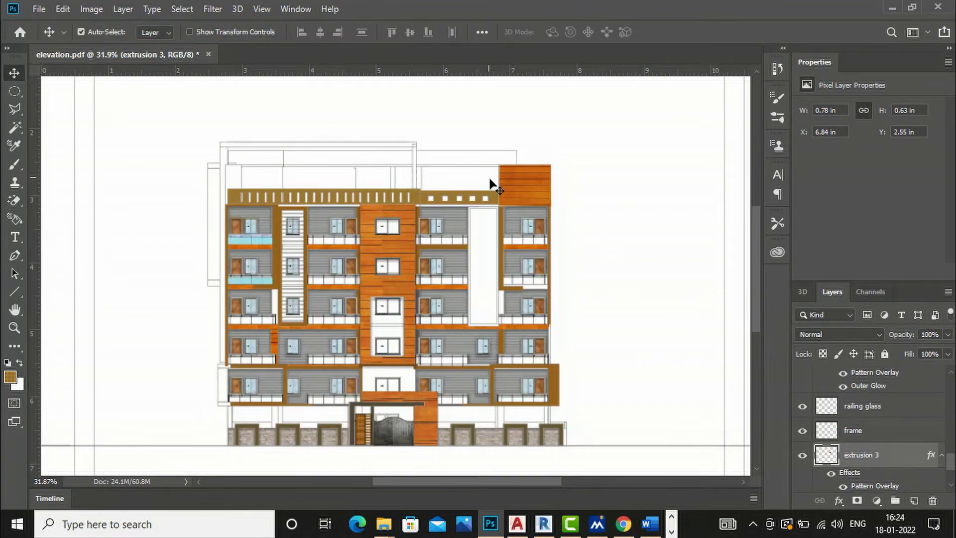
pyautogui.scroll(5, 526, 213)
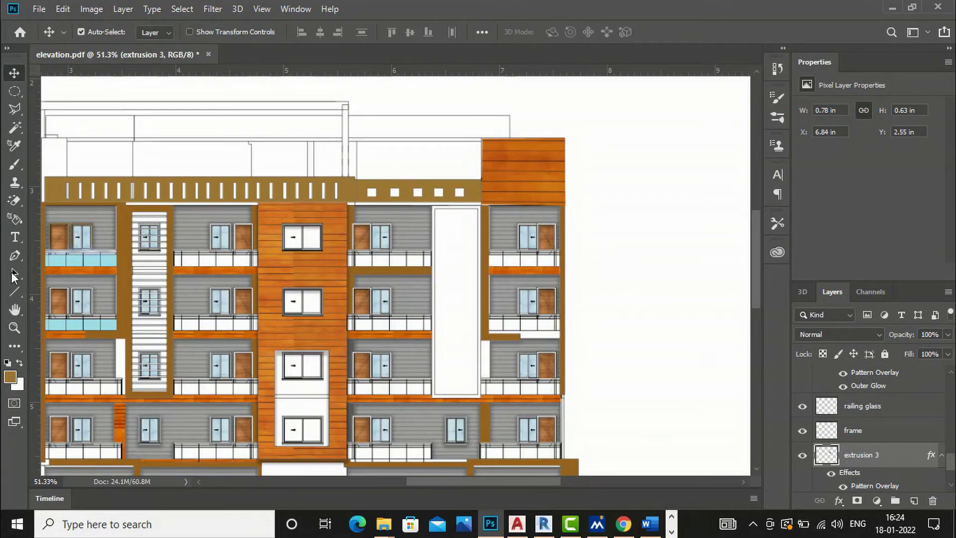
pyautogui.click(15, 240)
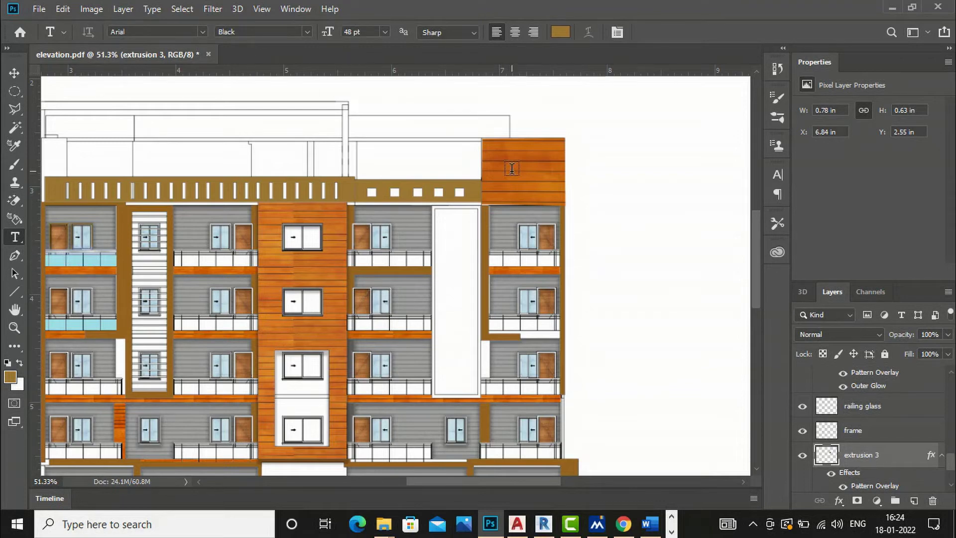
pyautogui.scroll(2, 507, 157)
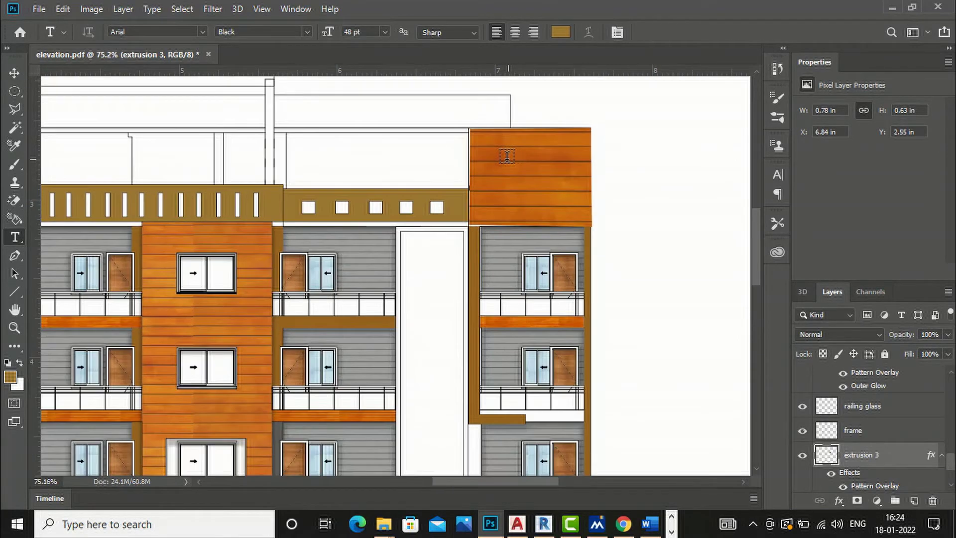
pyautogui.click(484, 180)
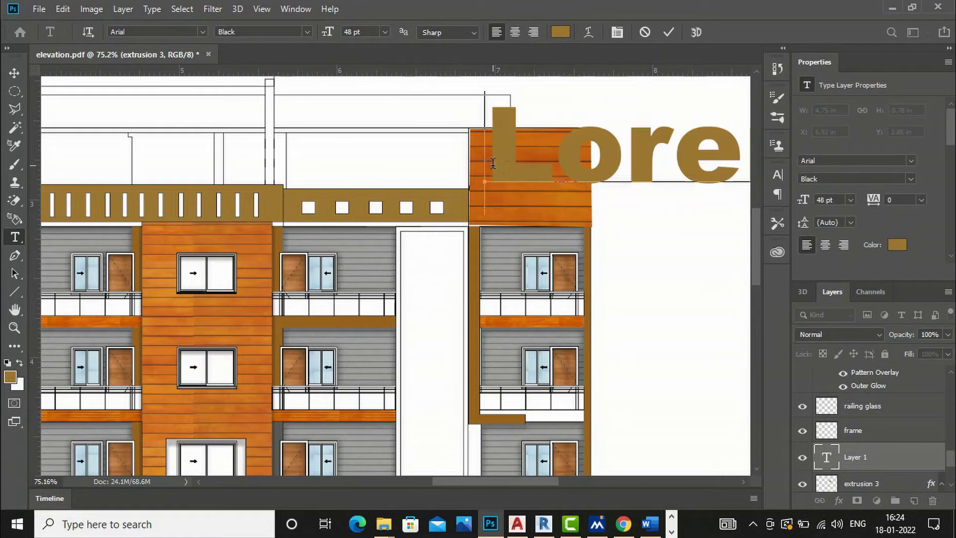
pyautogui.hscroll(5, 493, 163)
pyautogui.hscroll(10, 722, 173)
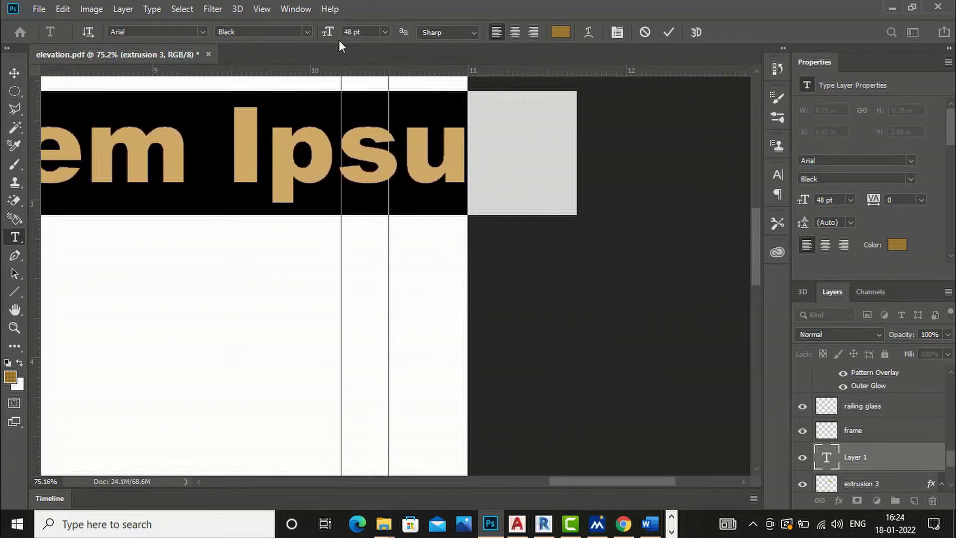
pyautogui.click(384, 31)
pyautogui.click(365, 83)
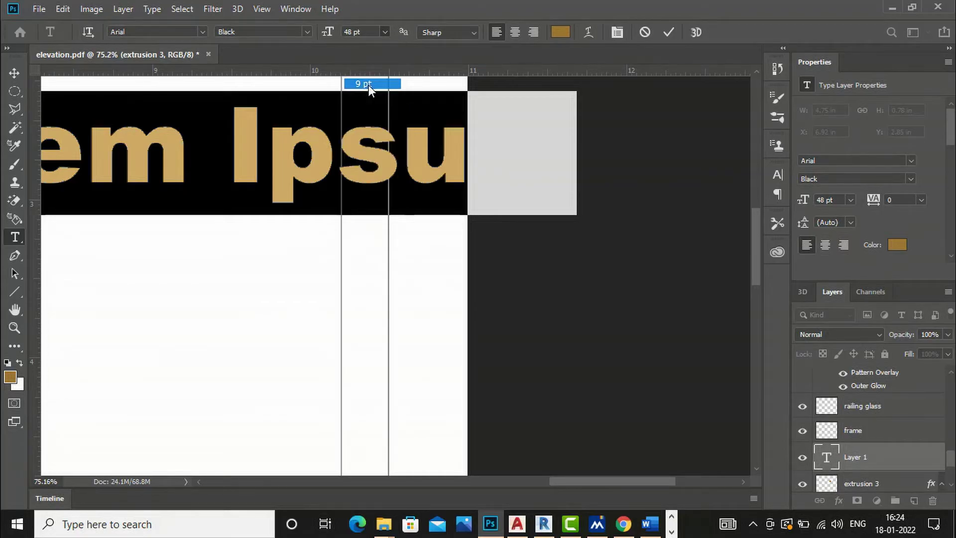
# Set the text colour to white (ffffff).
pyautogui.scroll(-3, 585, 209)
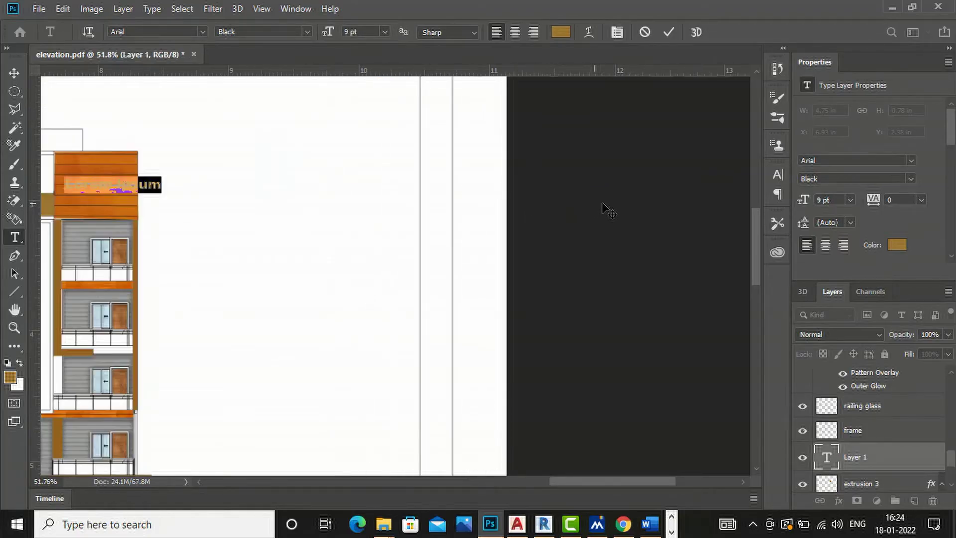
pyautogui.scroll(4, 478, 207)
pyautogui.scroll(2, 228, 191)
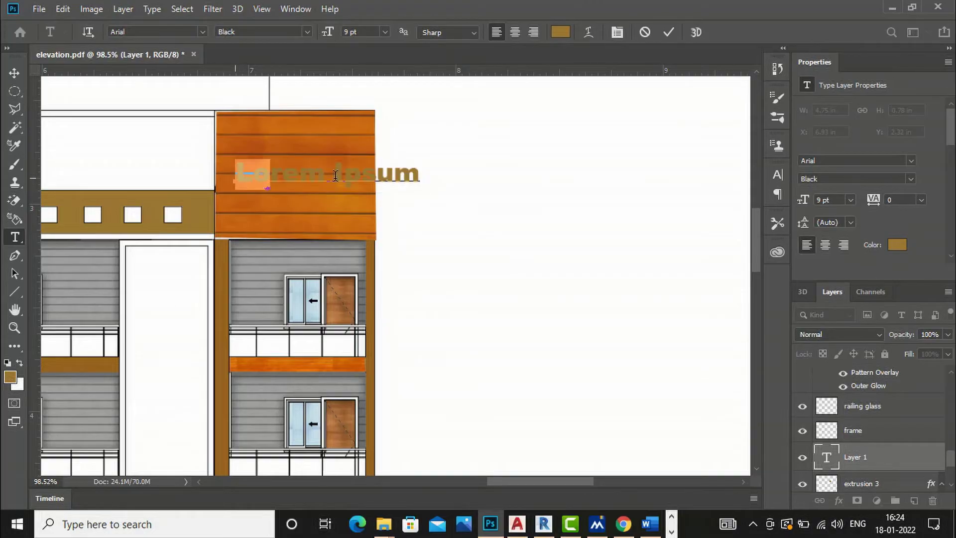
pyautogui.click(12, 377)
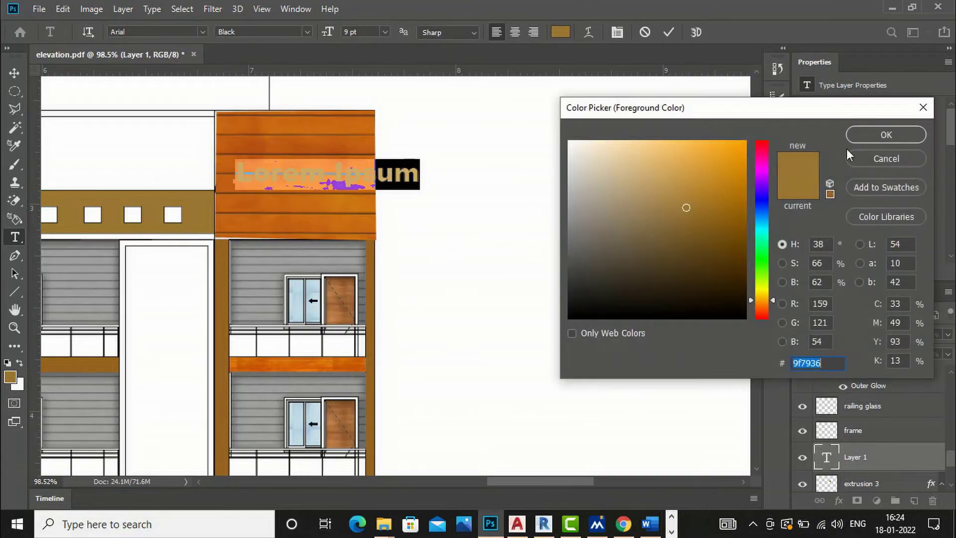
pyautogui.write('ffffff')
pyautogui.click(886, 134)
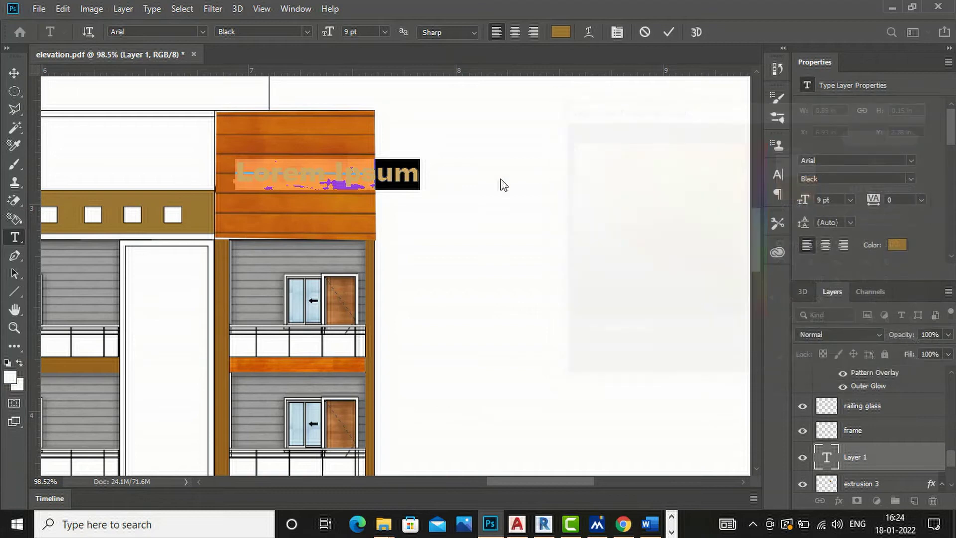
# Type 'VIRASAT' and 'HOUSE' on two lines and shrink the label to 6 pt.
pyautogui.write('VIRASAT')
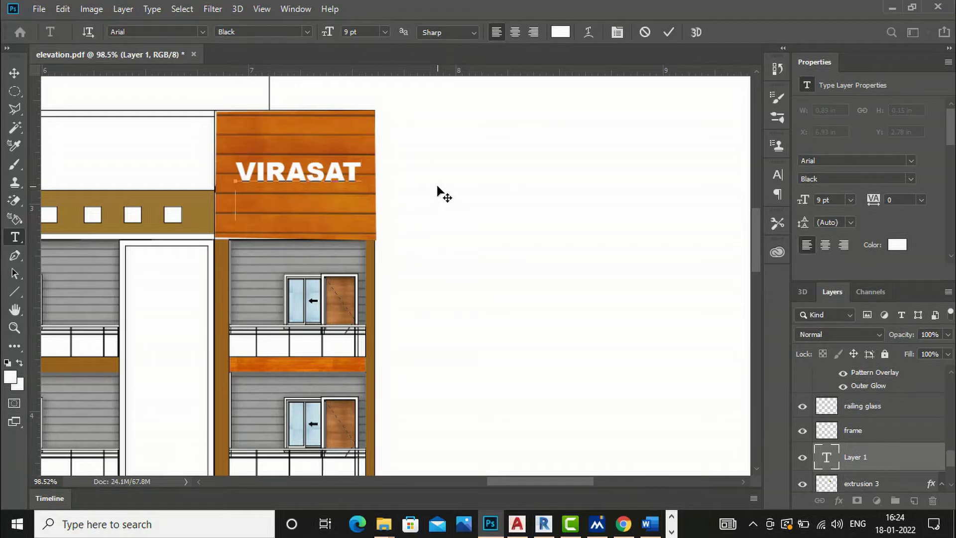
pyautogui.press('Return')
pyautogui.write('HOUSE')
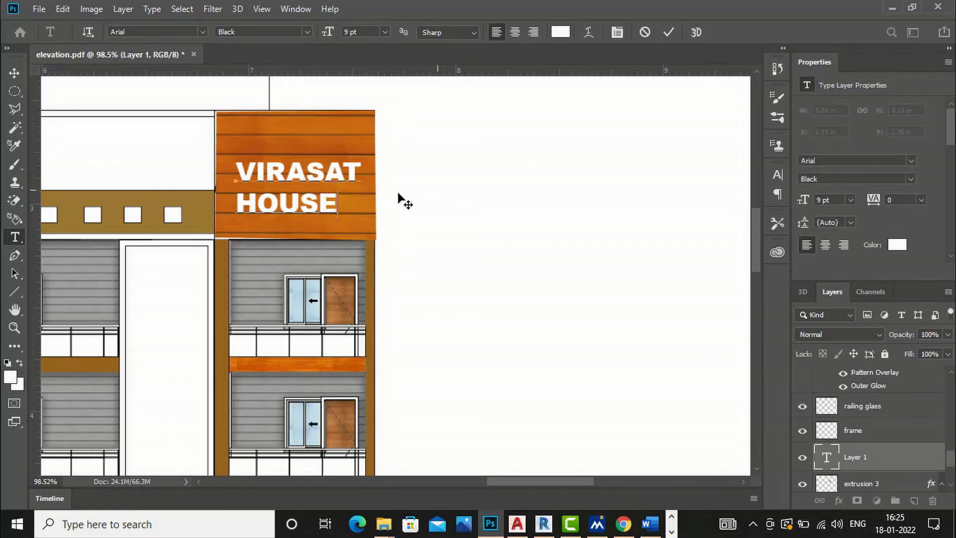
pyautogui.moveTo(340, 204); pyautogui.dragTo(233, 158)
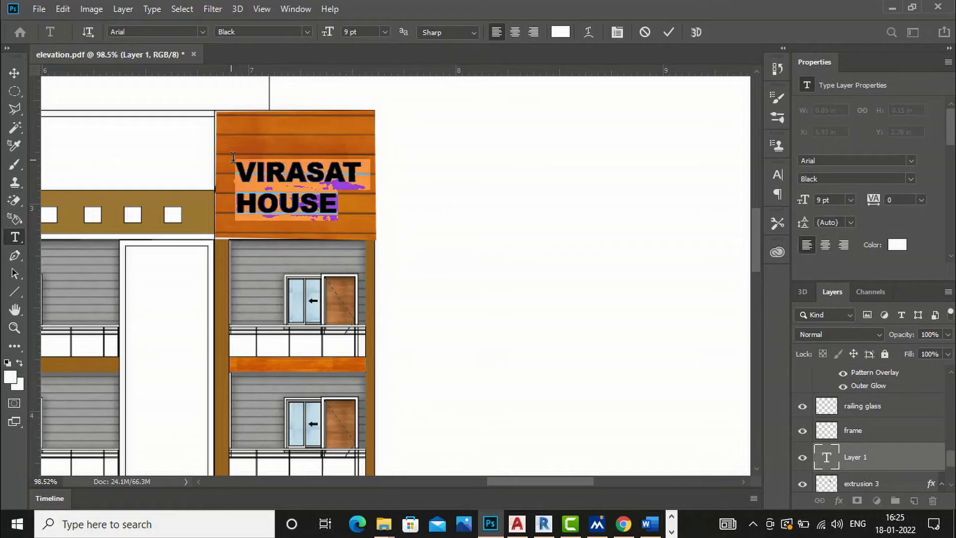
pyautogui.click(384, 32)
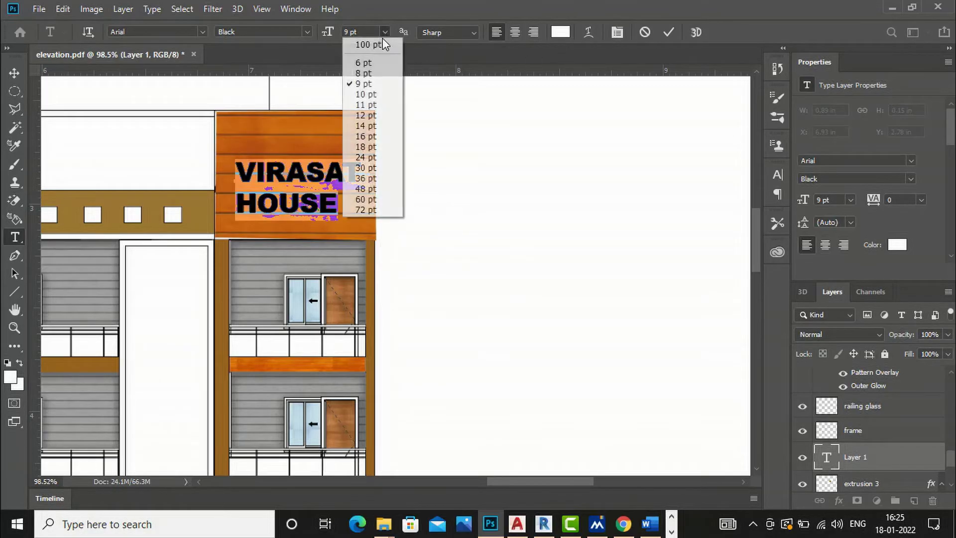
pyautogui.click(373, 63)
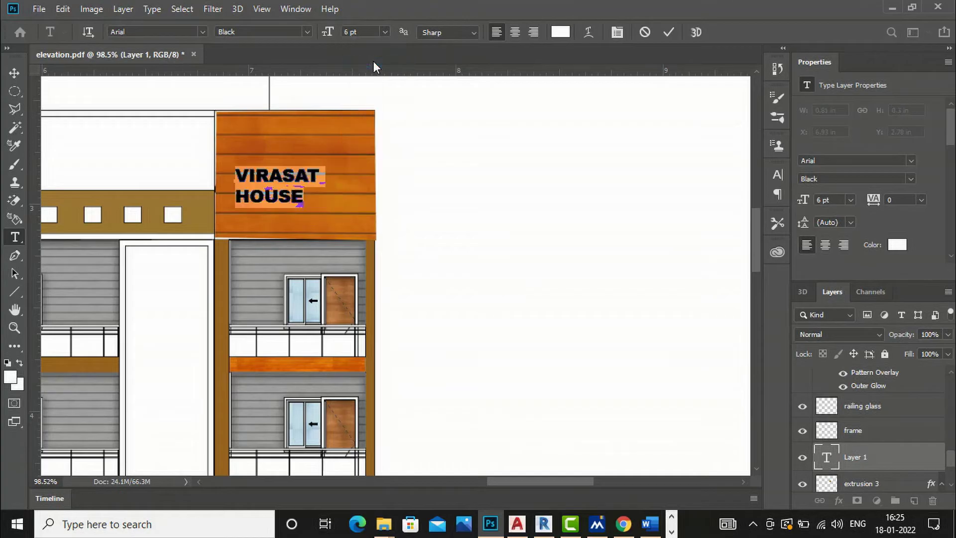
pyautogui.click(15, 73)
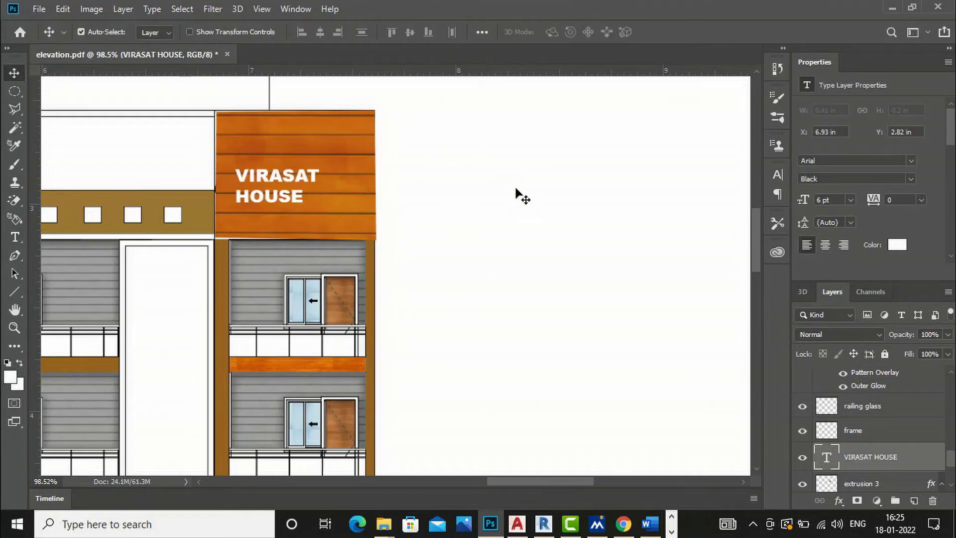
pyautogui.rightClick(826, 456)
pyautogui.click(799, 181)
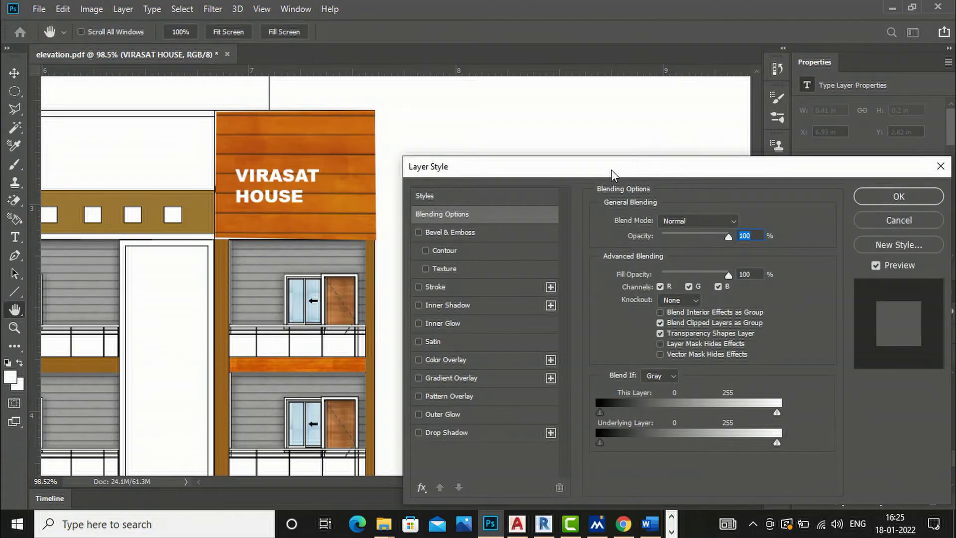
# Add a Multiply drop shadow (35% opacity, 10 px distance, 2 px size) to the label.
pyautogui.moveTo(611, 170); pyautogui.dragTo(697, 73)
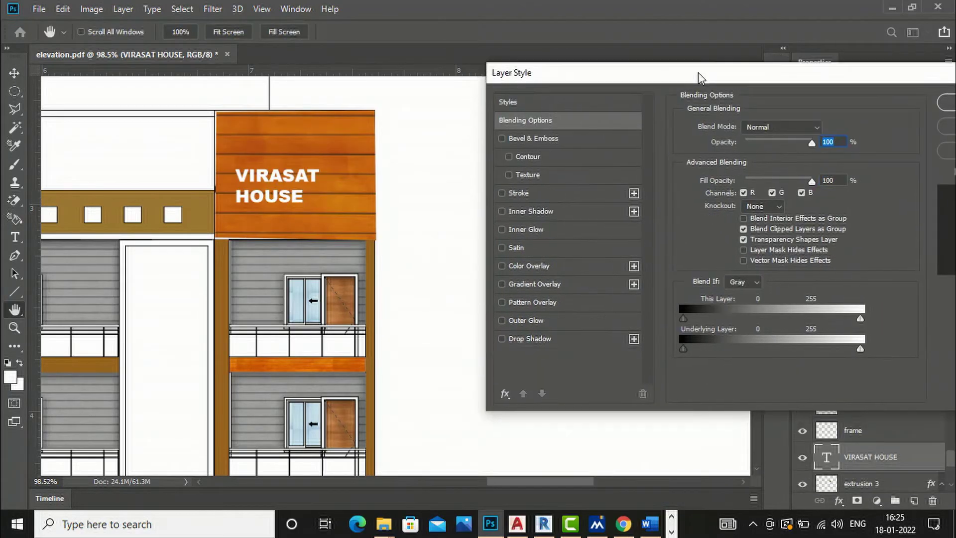
pyautogui.click(505, 336)
pyautogui.click(519, 334)
pyautogui.moveTo(742, 218); pyautogui.dragTo(737, 217)
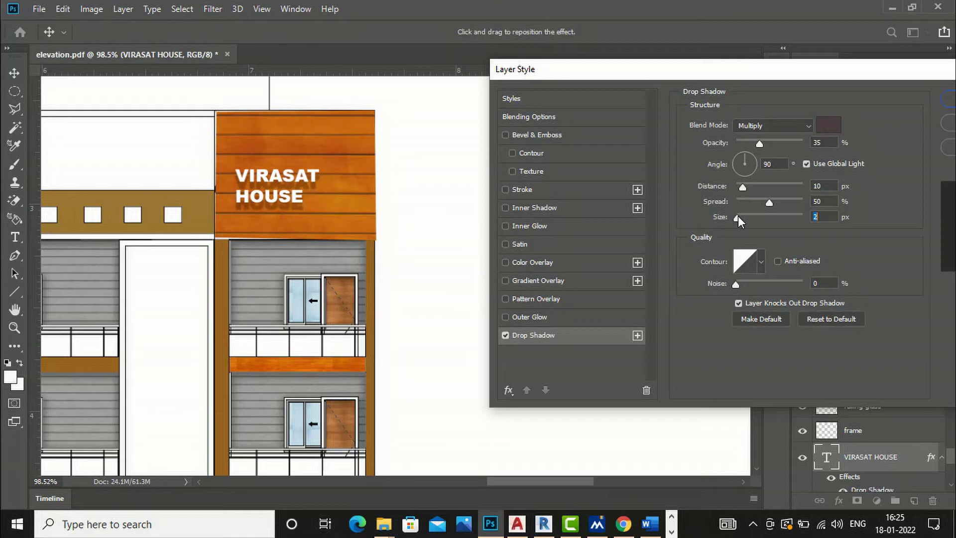
pyautogui.moveTo(711, 68); pyautogui.dragTo(536, 82)
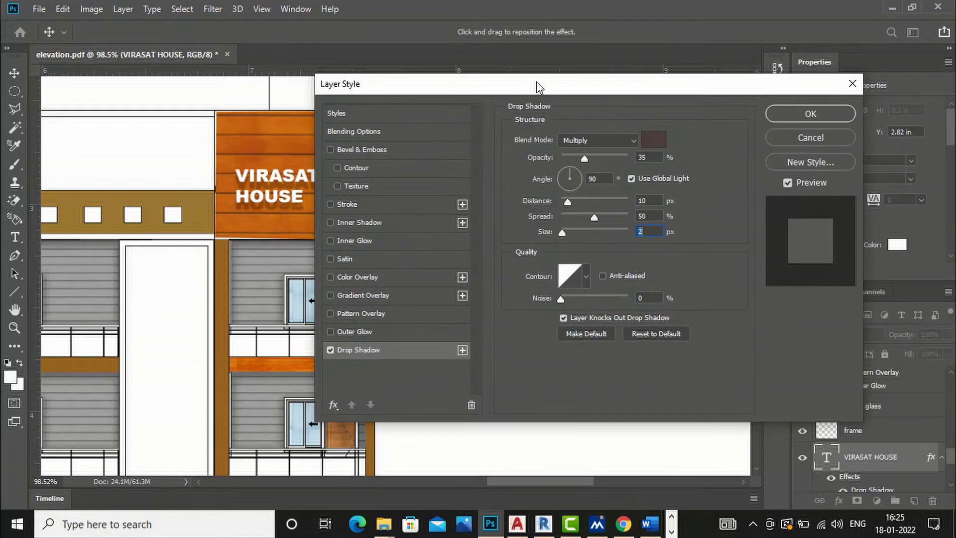
pyautogui.click(801, 114)
pyautogui.scroll(-4, 642, 166)
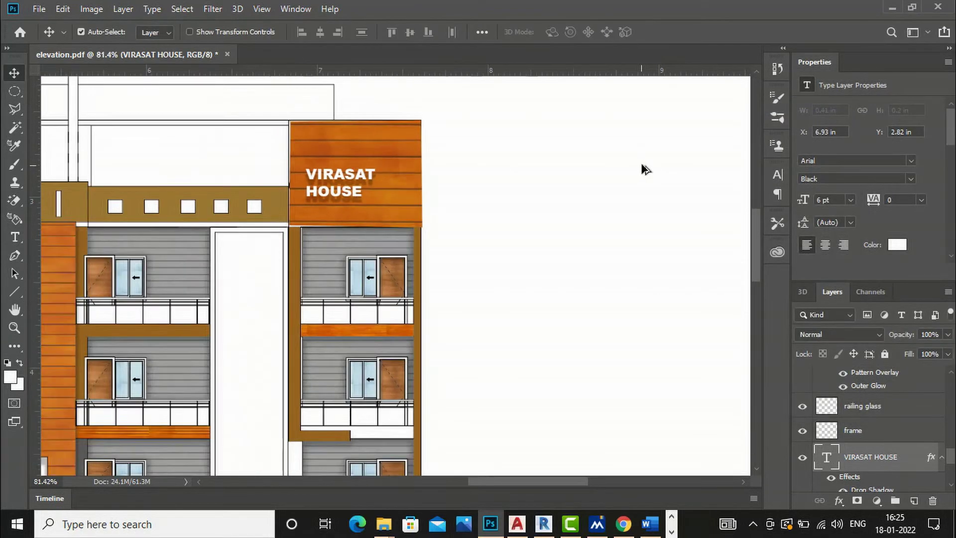
pyautogui.scroll(-2, 601, 130)
pyautogui.scroll(1, 488, 239)
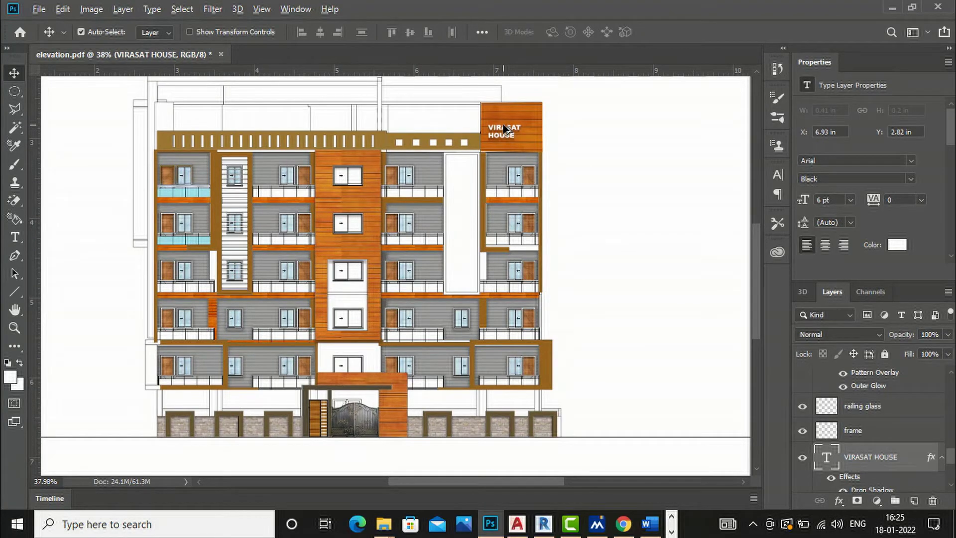
pyautogui.press('ctrl')
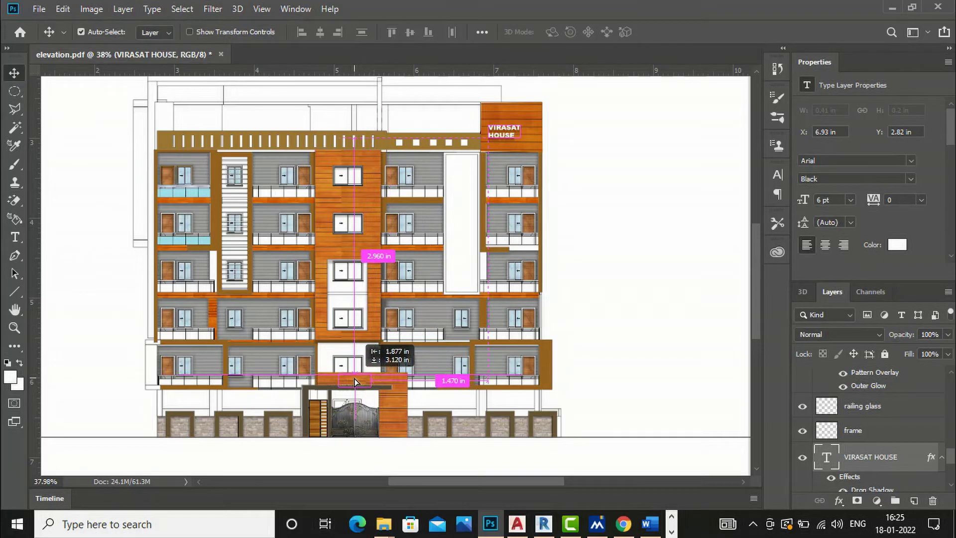
# Place a copy of the label on the canopy above the gate and raise its layer.
pyautogui.moveTo(355, 382); pyautogui.dragTo(356, 379)
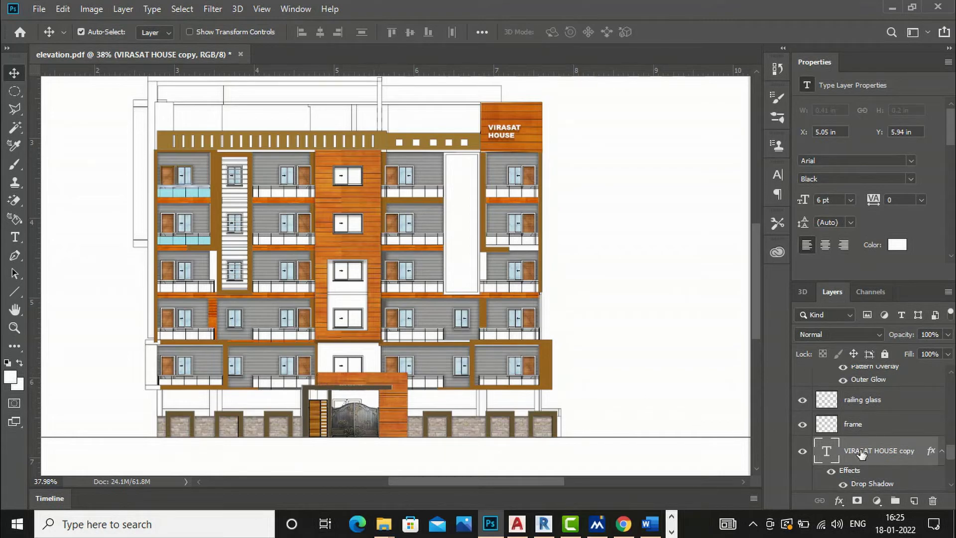
pyautogui.moveTo(861, 454); pyautogui.dragTo(851, 379)
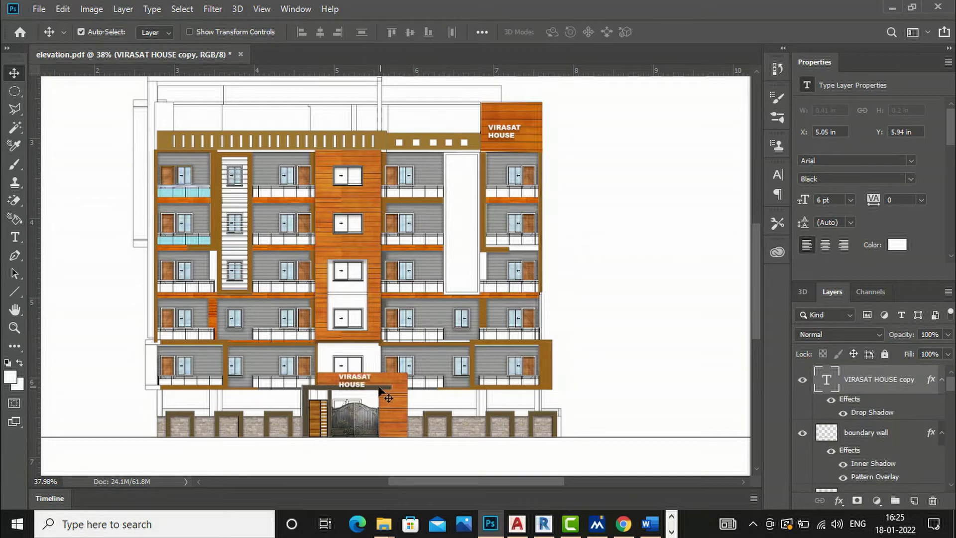
pyautogui.keyDown('alt'); pyautogui.scroll(6, 352, 408); pyautogui.keyUp('alt')
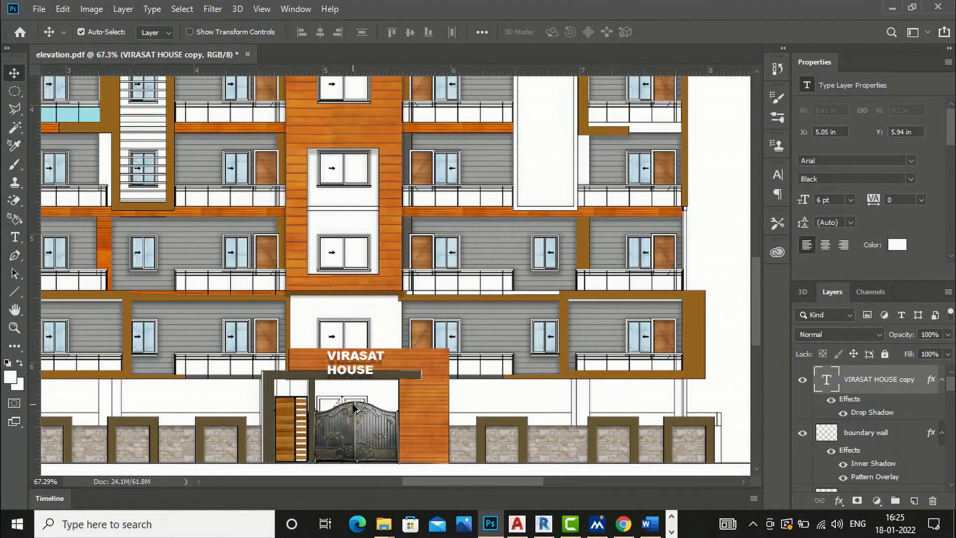
pyautogui.press('Left')
pyautogui.press('Left')
pyautogui.press('Left')
pyautogui.press('Left')
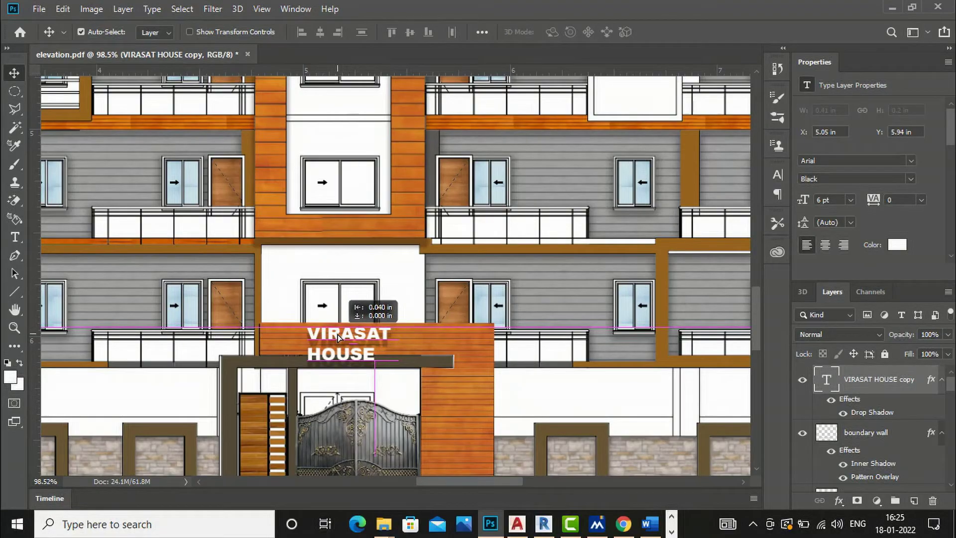
# Join 'VIRASAT HOUSE' onto one line and shift it left along the sign band.
pyautogui.press('t')
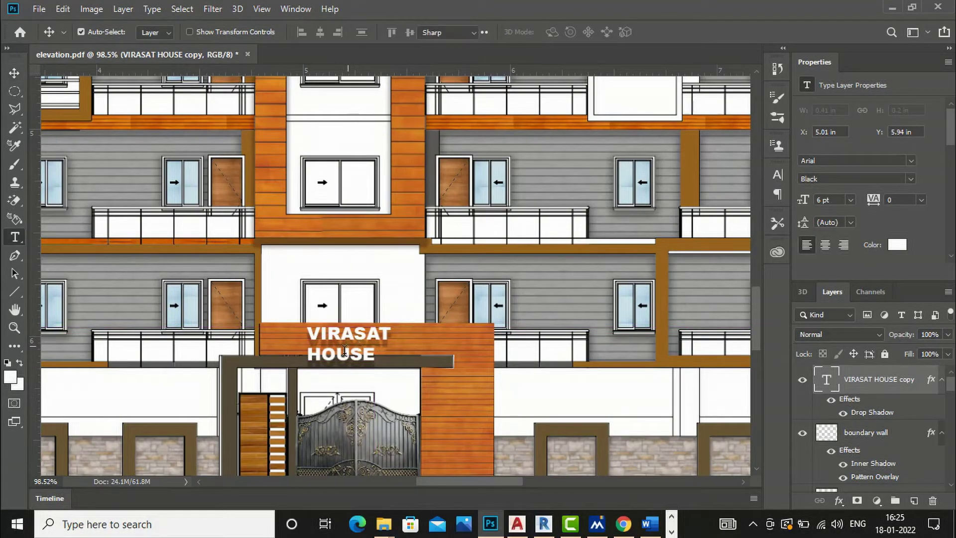
pyautogui.click(306, 354)
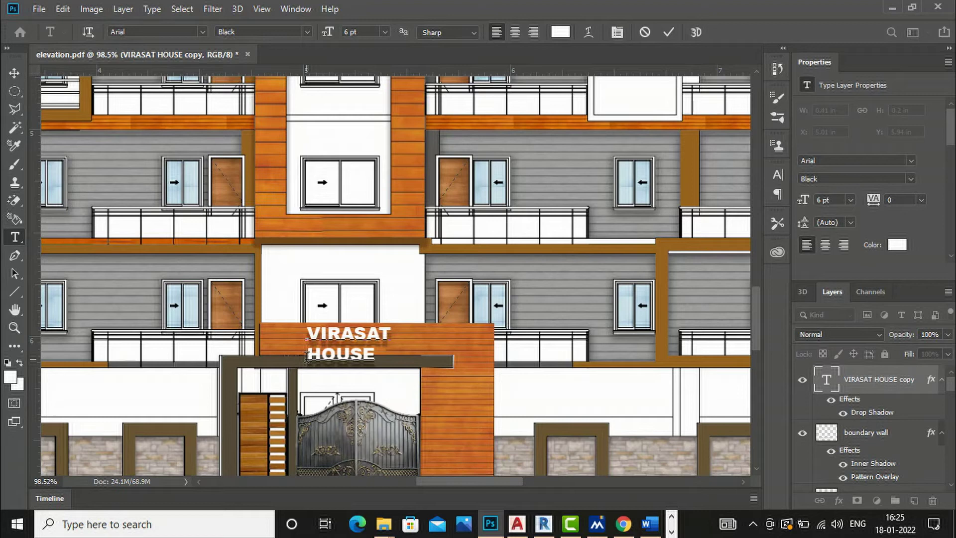
pyautogui.press('BackSpace')
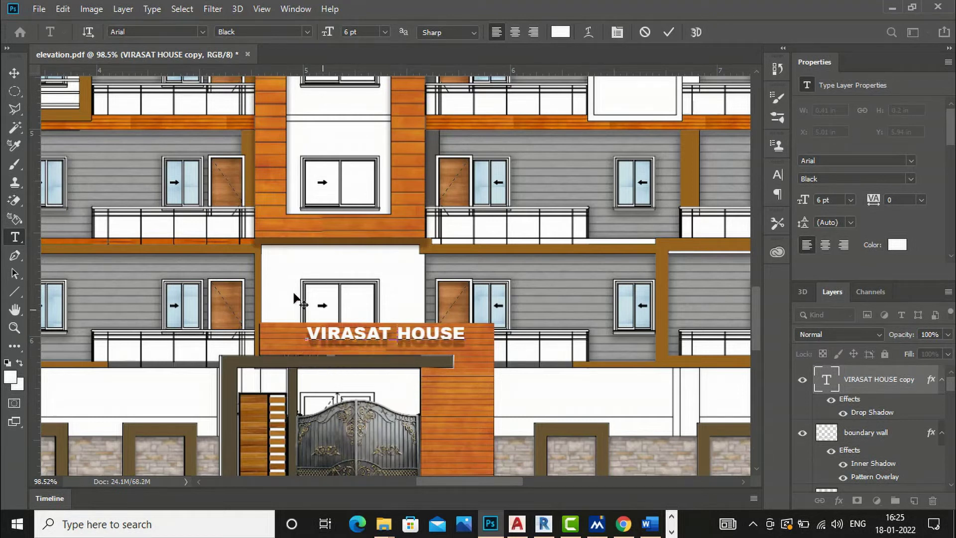
pyautogui.click(11, 74)
pyautogui.moveTo(388, 333); pyautogui.dragTo(358, 334)
pyautogui.scroll(-4, 378, 368)
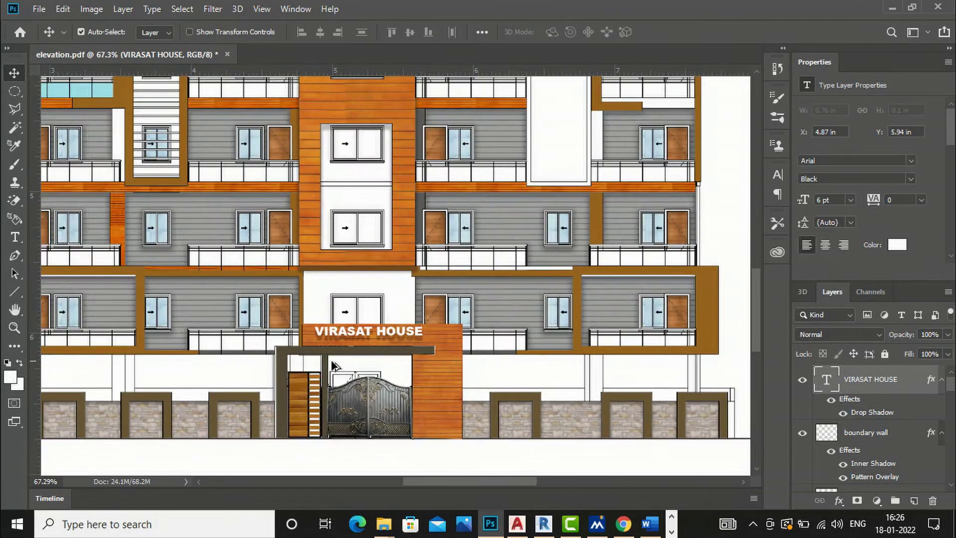
pyautogui.scroll(-2, 428, 393)
pyautogui.scroll(1, 517, 134)
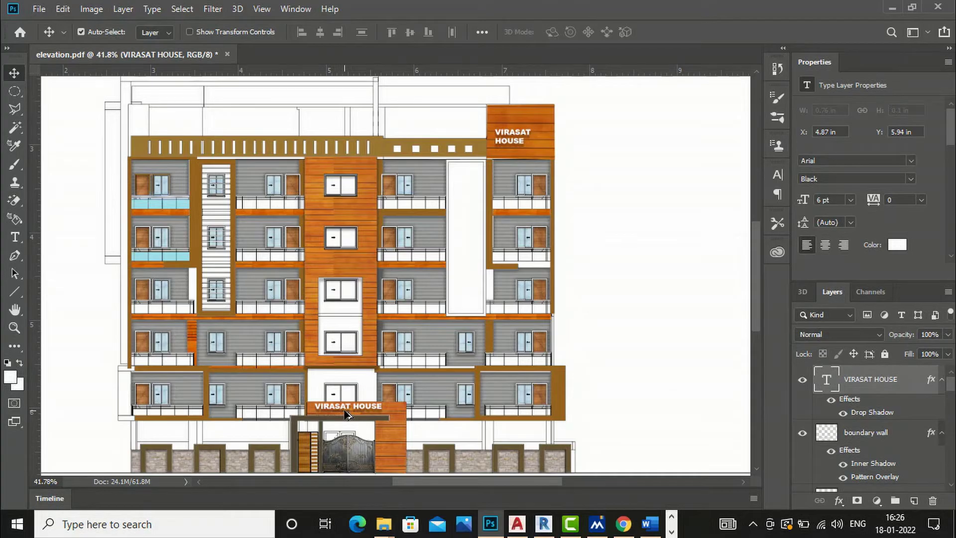
pyautogui.scroll(-1, 531, 248)
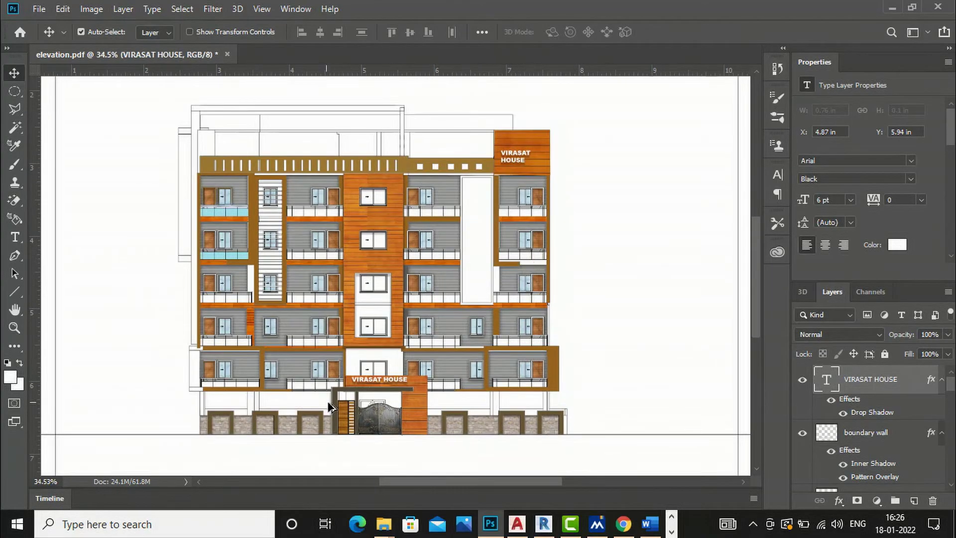
pyautogui.scroll(1, 215, 423)
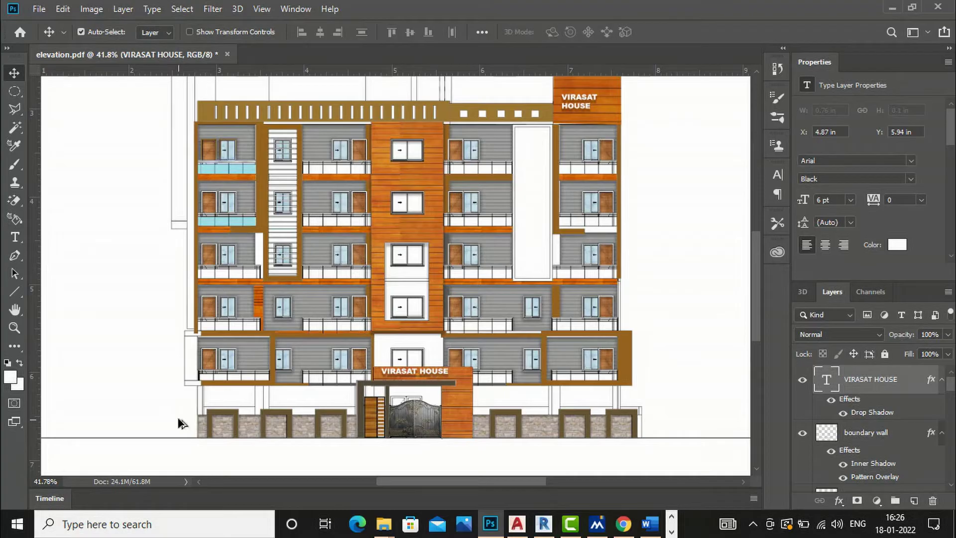
pyautogui.scroll(-1, 391, 428)
pyautogui.scroll(2, 278, 100)
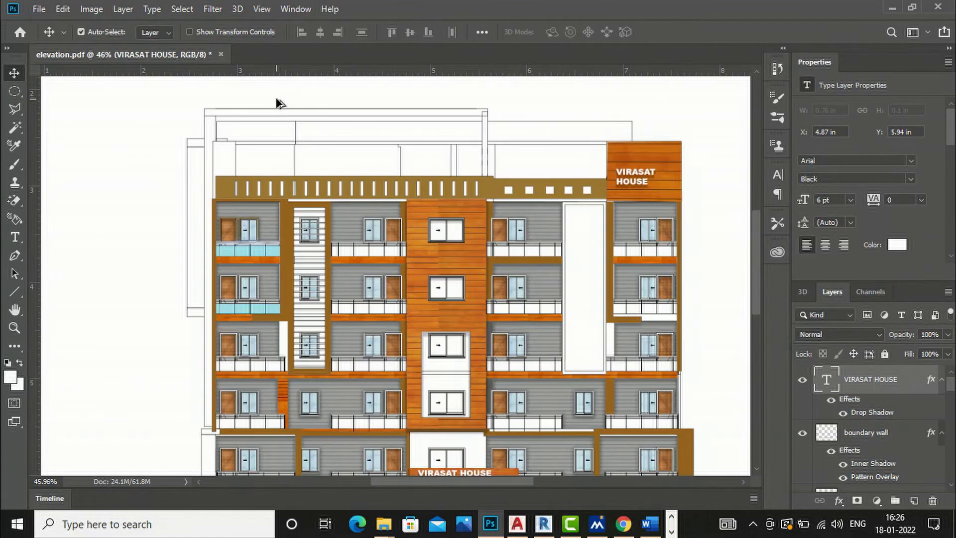
pyautogui.scroll(1, 348, 147)
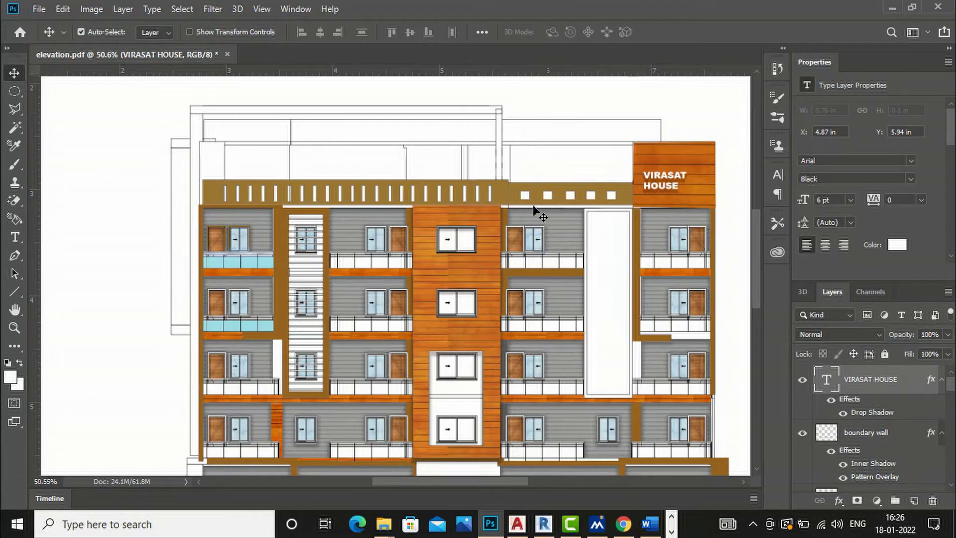
# On the elevation layer, Magic Wand-select the left strip, top band, right parapet strip and left-edge rectangle.
pyautogui.click(15, 127)
pyautogui.scroll(-4, 876, 438)
pyautogui.scroll(-6, 895, 470)
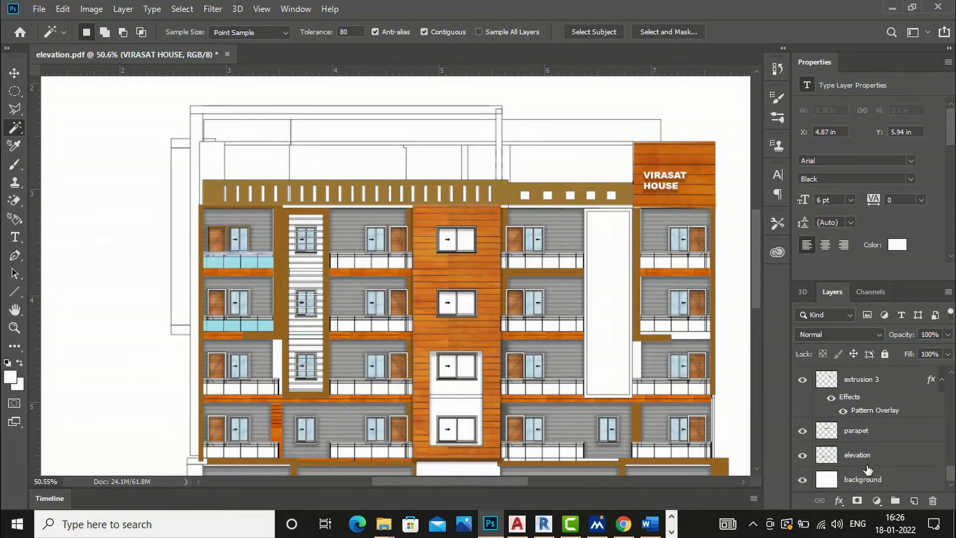
pyautogui.click(857, 455)
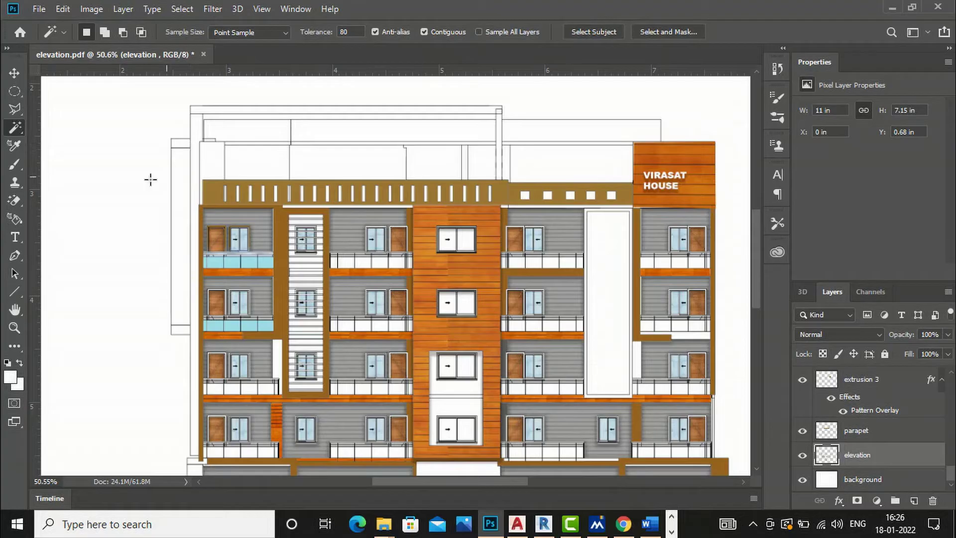
pyautogui.click(195, 135)
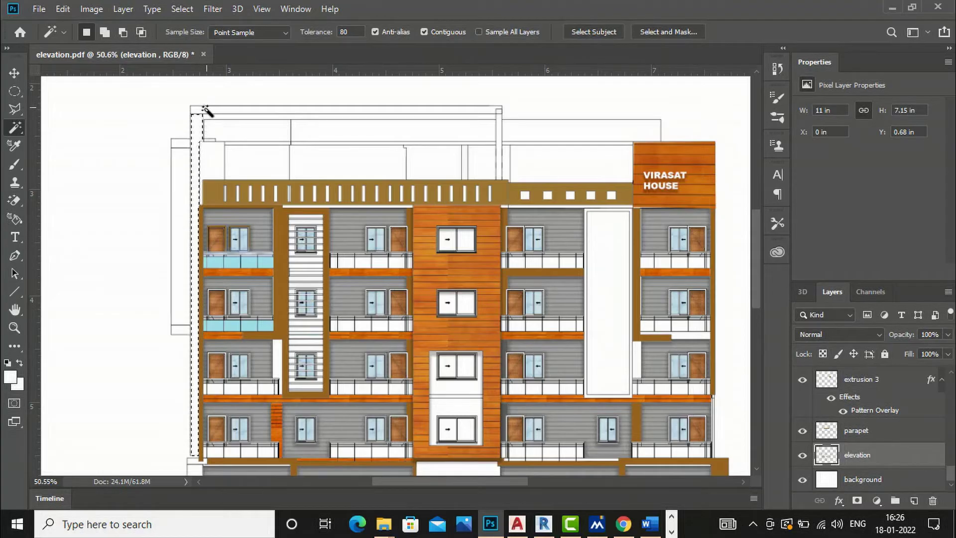
pyautogui.keyDown('shift'); pyautogui.click(208, 110); pyautogui.keyUp('shift')
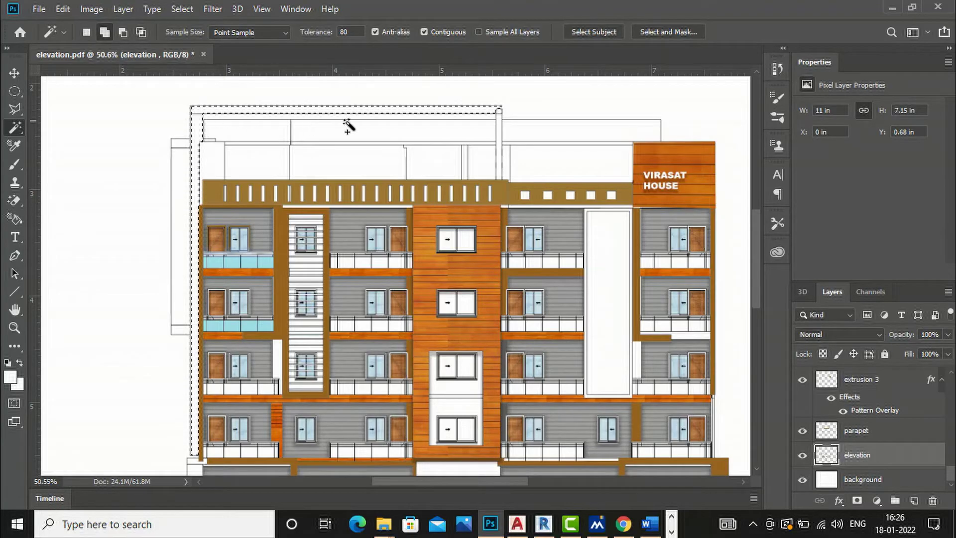
pyautogui.keyDown('shift'); pyautogui.click(499, 130); pyautogui.keyUp('shift')
pyautogui.scroll(2, 408, 149)
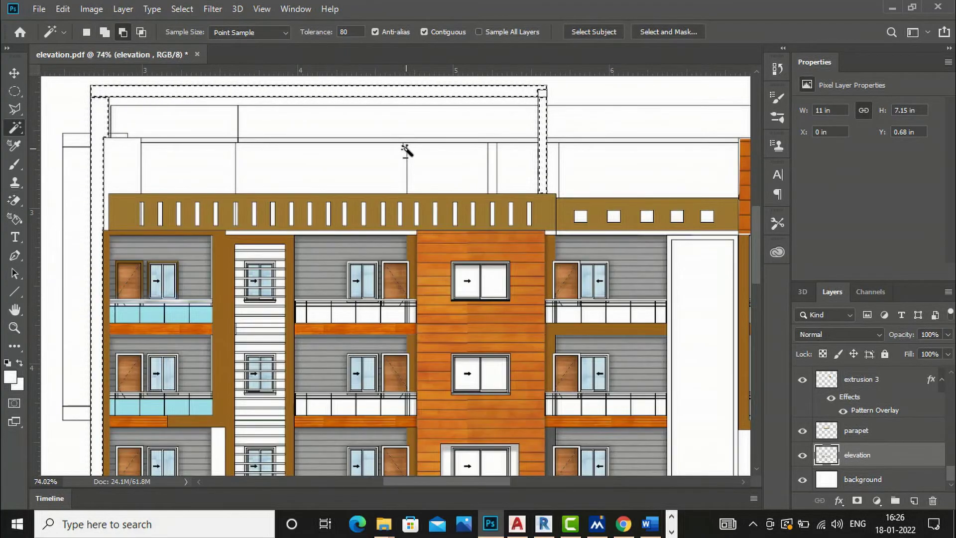
pyautogui.keyDown('shift'); pyautogui.click(123, 166); pyautogui.keyUp('shift')
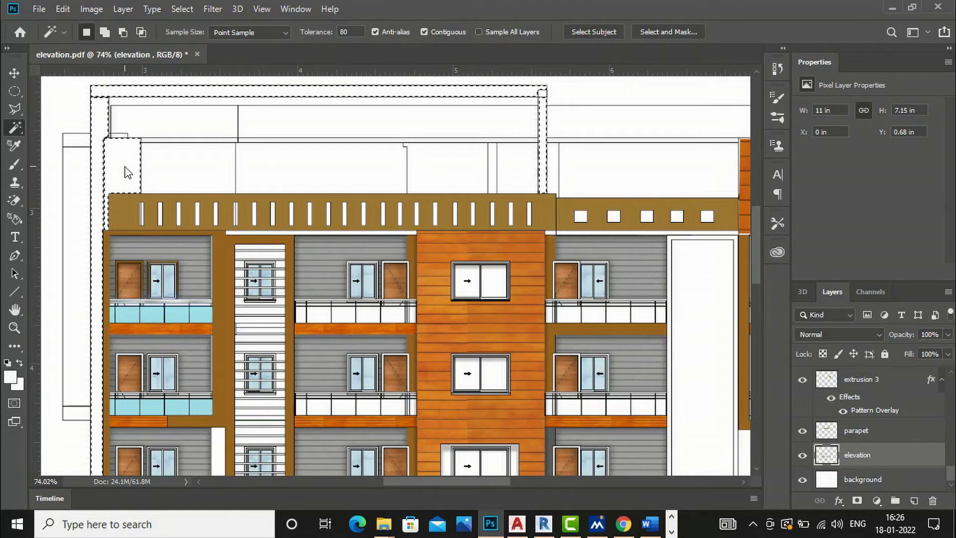
pyautogui.keyDown('shift'); pyautogui.click(195, 140); pyautogui.keyUp('shift')
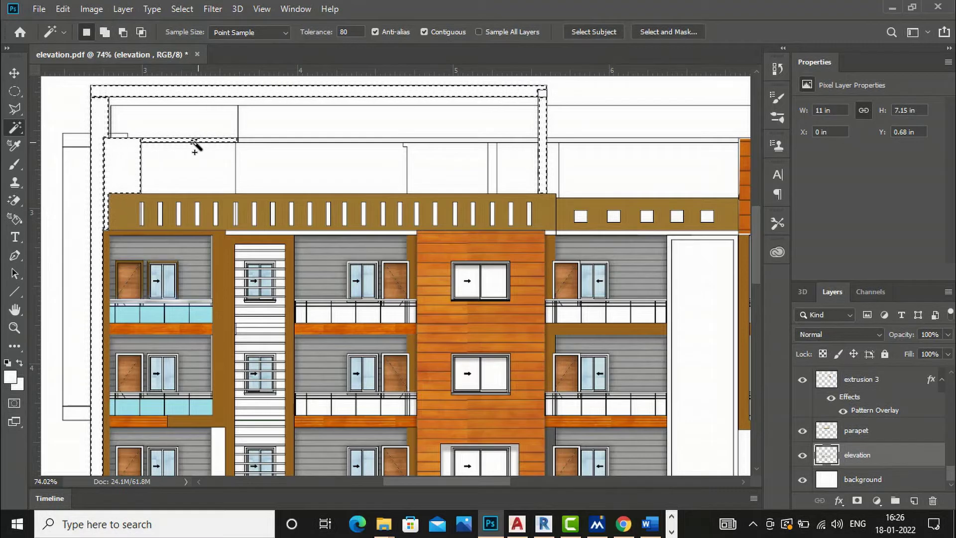
pyautogui.keyDown('shift'); pyautogui.click(77, 166); pyautogui.keyUp('shift')
# Add the bottom-left piece, roof strip, sign-side and lower-floor strips, then create a new empty layer.
pyautogui.keyDown('shift'); pyautogui.click(77, 415); pyautogui.keyUp('shift')
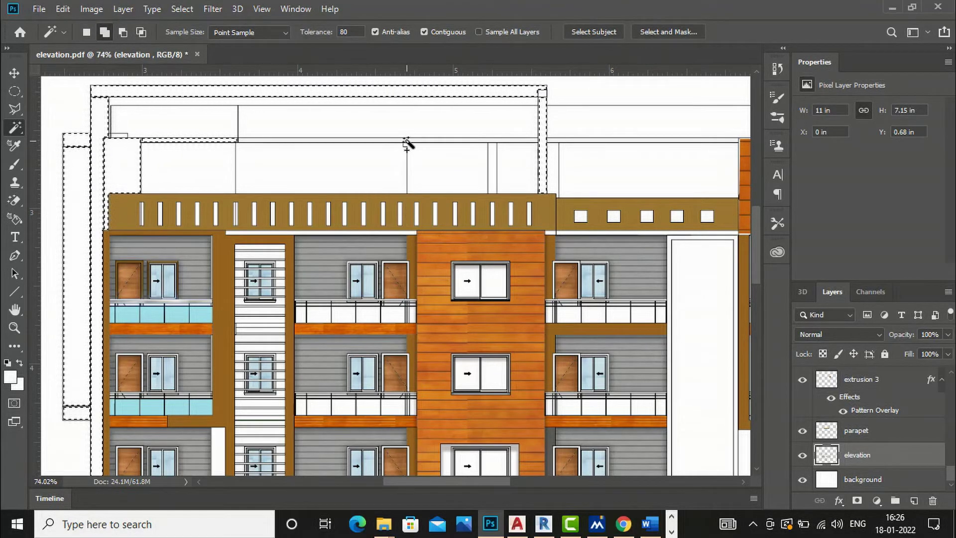
pyautogui.keyDown('shift'); pyautogui.click(493, 167); pyautogui.keyUp('shift')
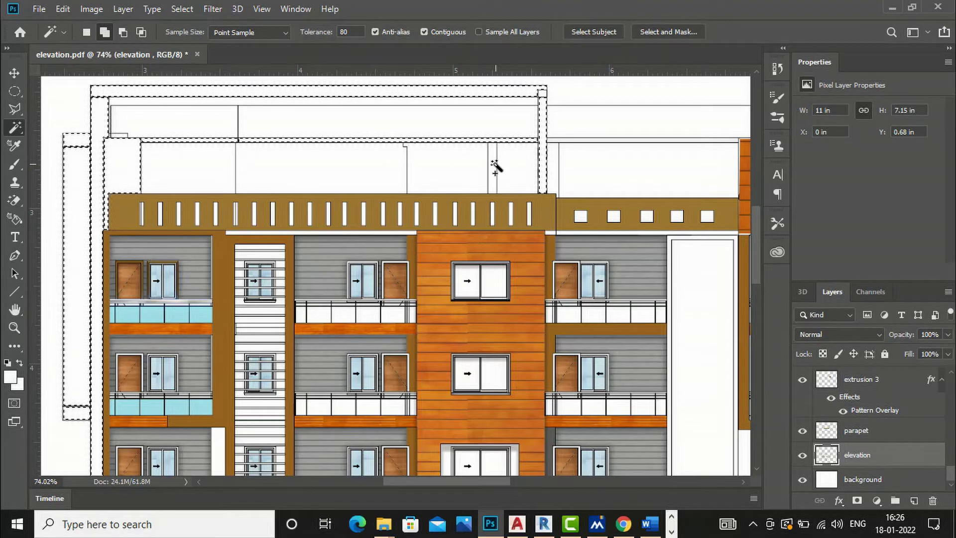
pyautogui.scroll(-4, 377, 229)
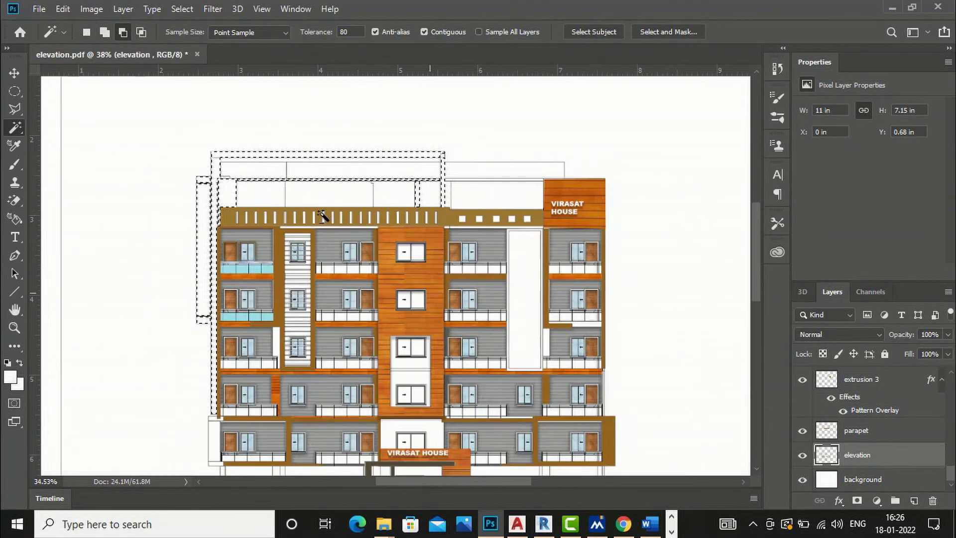
pyautogui.scroll(2, 507, 189)
pyautogui.scroll(2, 508, 189)
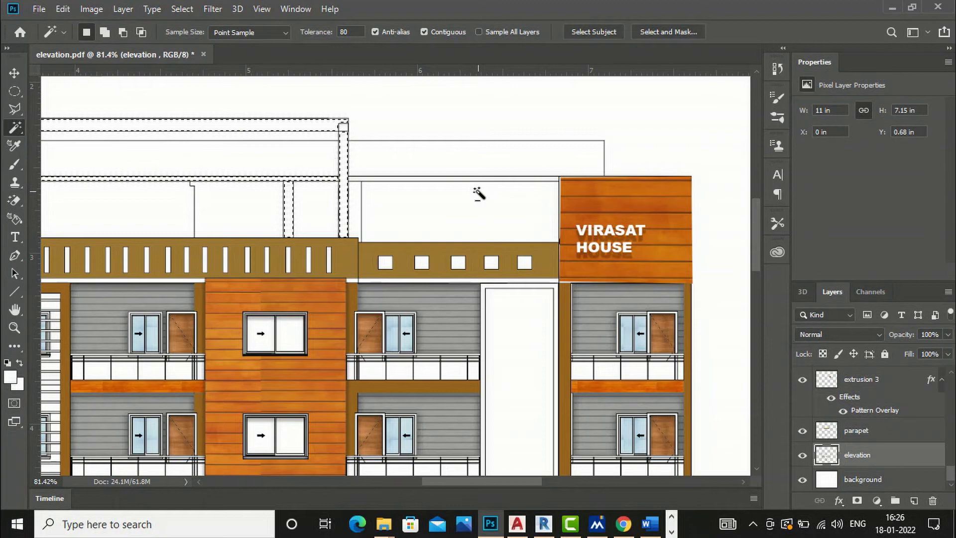
pyautogui.click(354, 207)
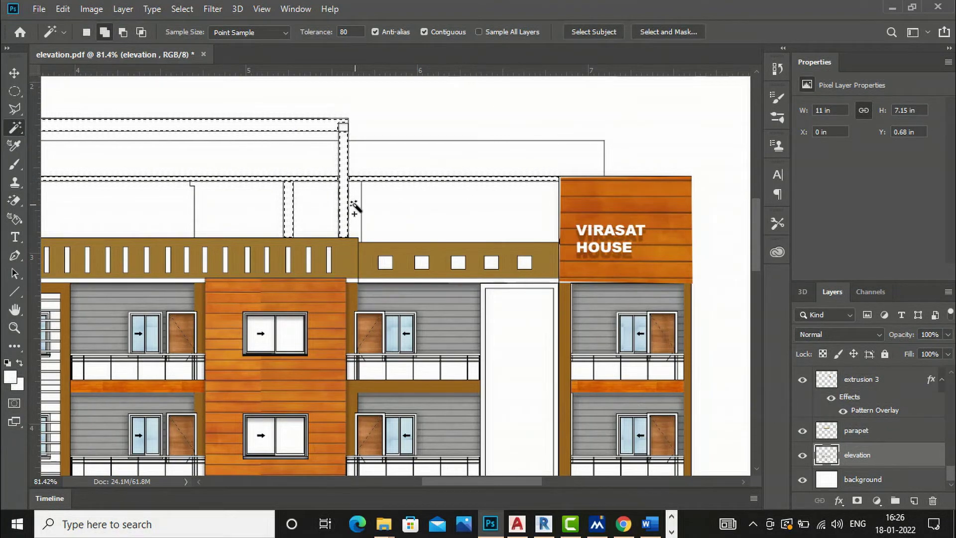
pyautogui.scroll(-4, 567, 162)
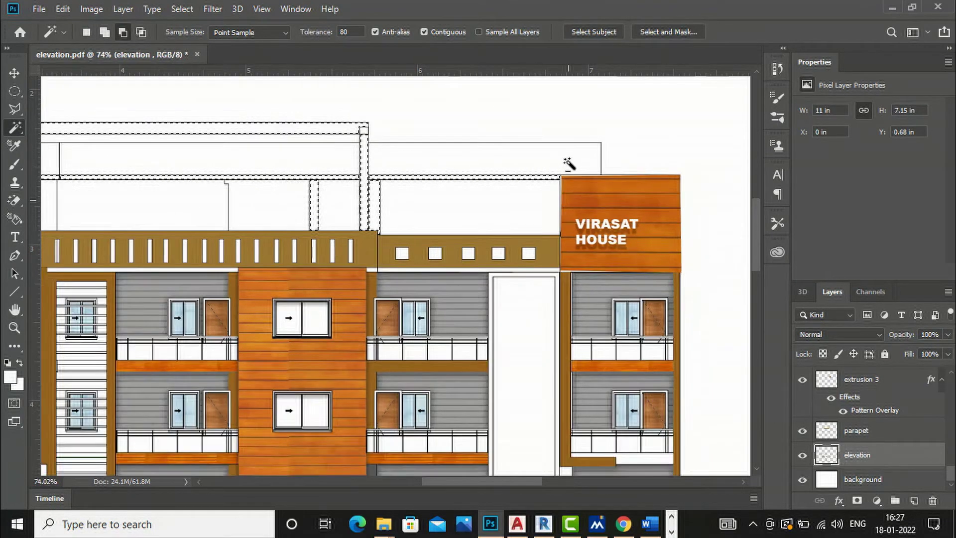
pyautogui.scroll(-1, 566, 145)
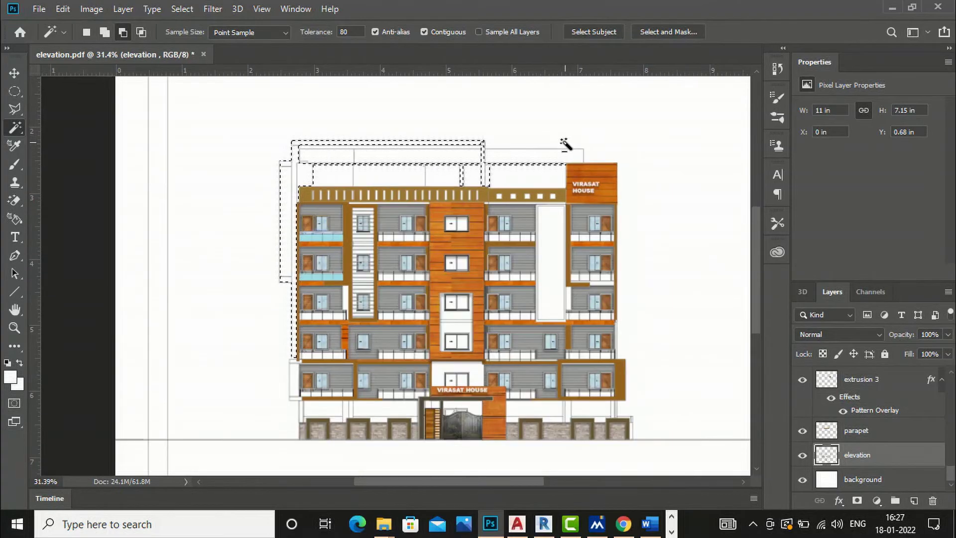
pyautogui.scroll(-1, 297, 416)
pyautogui.scroll(2, 297, 415)
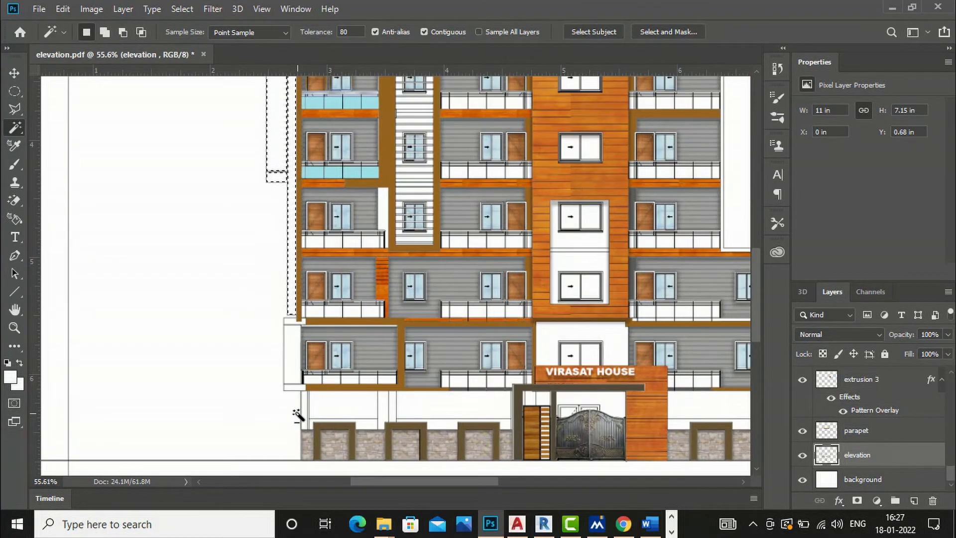
pyautogui.keyDown('shift'); pyautogui.click(294, 373); pyautogui.keyUp('shift')
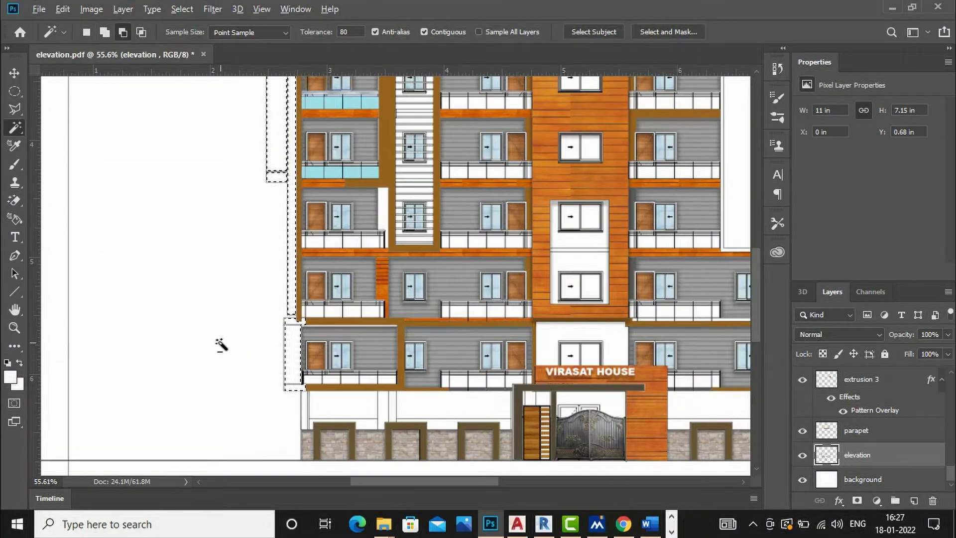
pyautogui.scroll(-3, 216, 329)
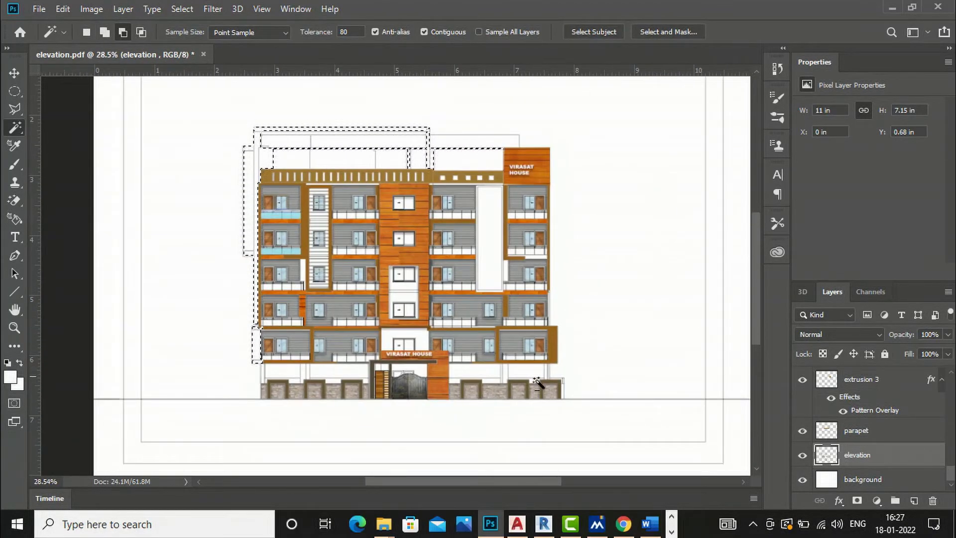
pyautogui.click(914, 501)
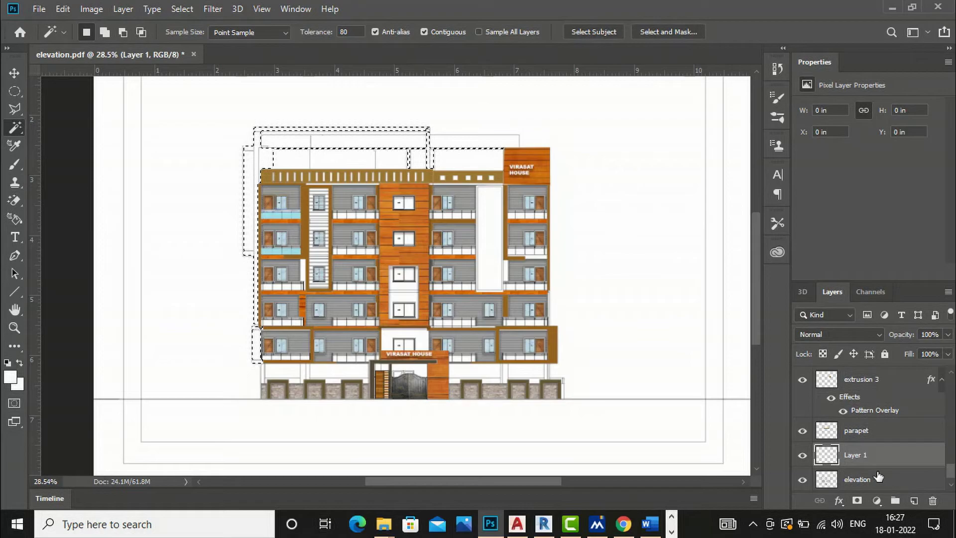
# Rename the new layer 'design parapet' and fill the left parapet strip with a sampled grey.
pyautogui.doubleClick(856, 455)
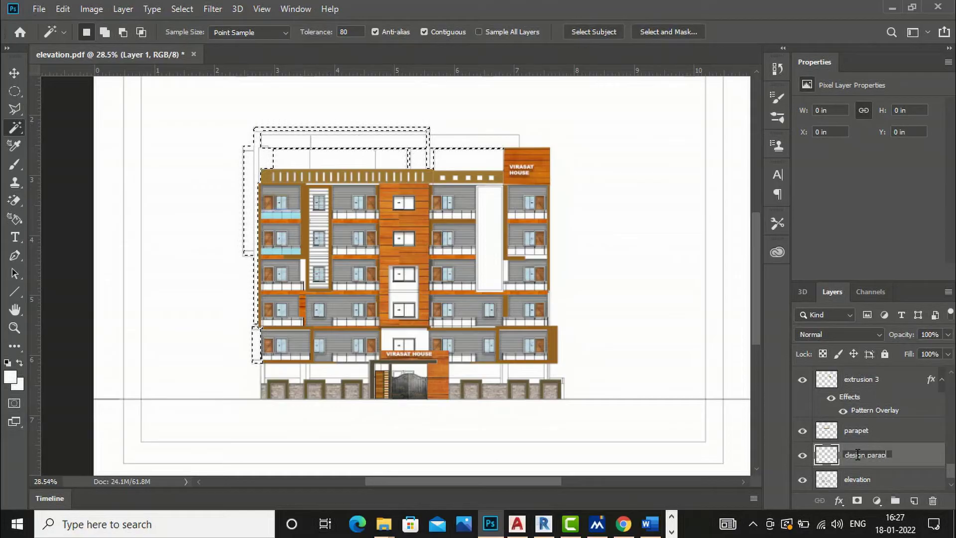
pyautogui.write('design parapet')
pyautogui.press('Return')
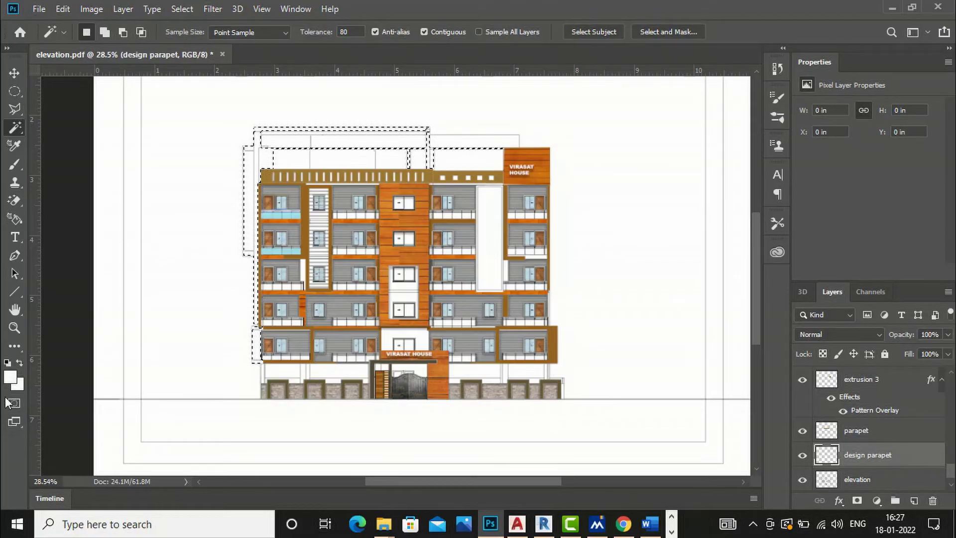
pyautogui.click(17, 378)
pyautogui.moveTo(428, 209); pyautogui.dragTo(348, 204)
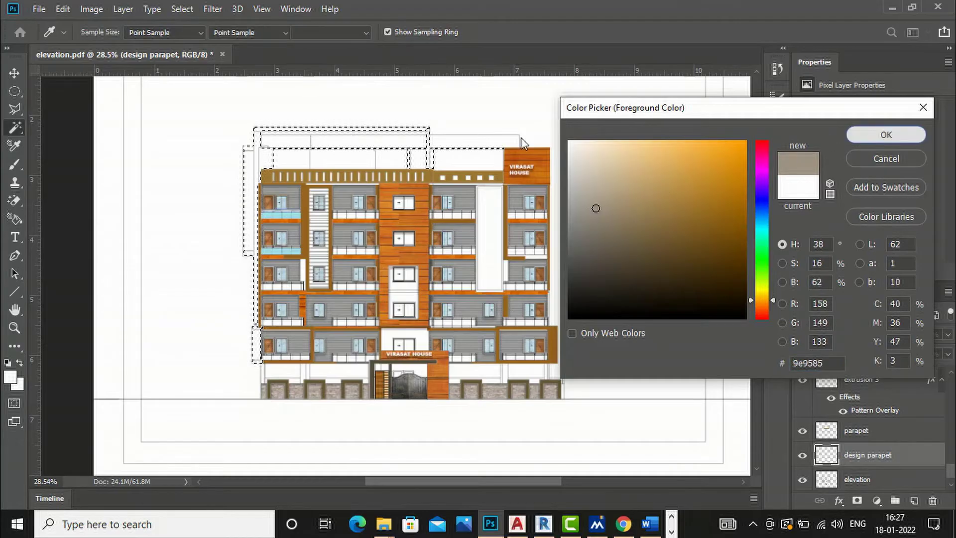
pyautogui.click(852, 136)
pyautogui.click(251, 169)
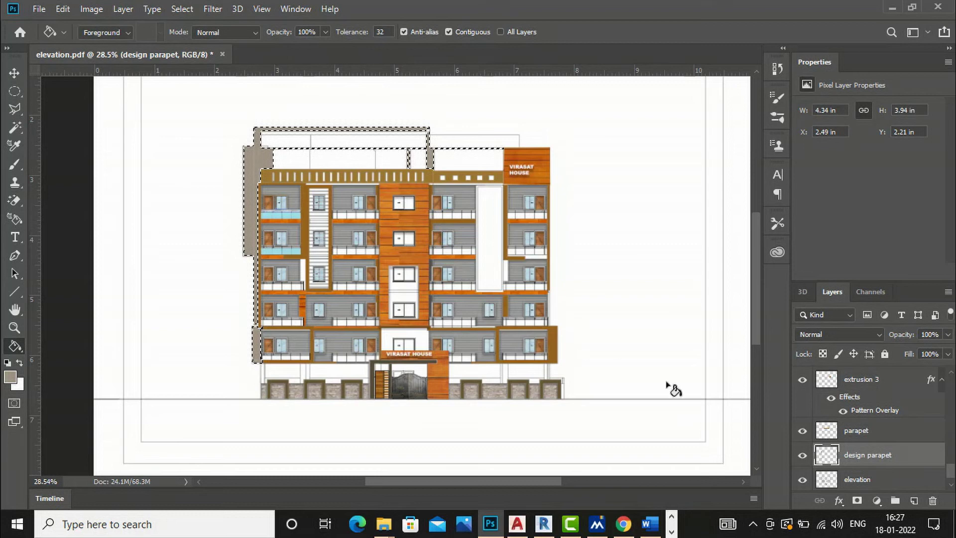
# Change the foreground to beige cfbfa2, repaint the left, upper-left and lower-left parapet areas, and deselect.
pyautogui.click(10, 377)
pyautogui.click(531, 251)
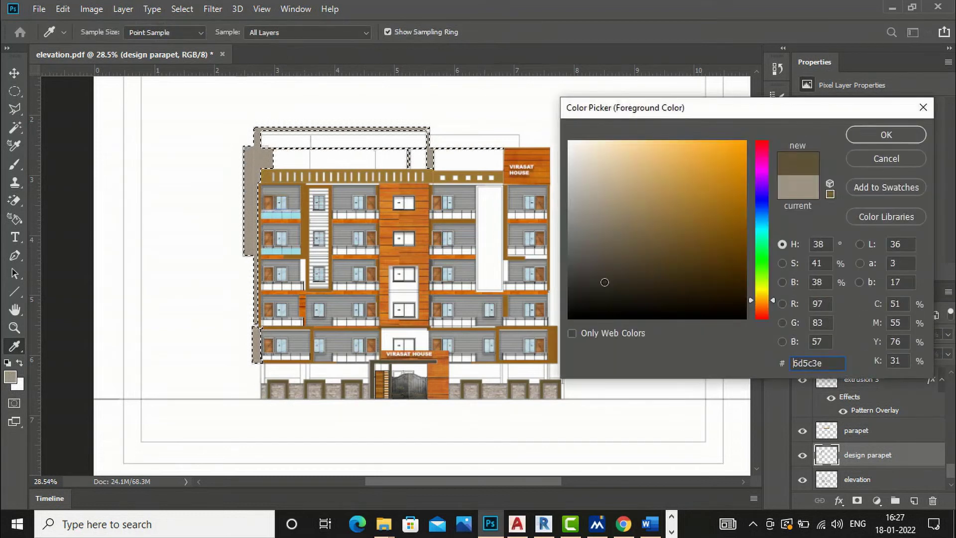
pyautogui.moveTo(573, 248)
pyautogui.mouseDown()
pyautogui.moveTo(708, 202)
pyautogui.moveTo(631, 196)
pyautogui.moveTo(607, 174)
pyautogui.mouseUp()
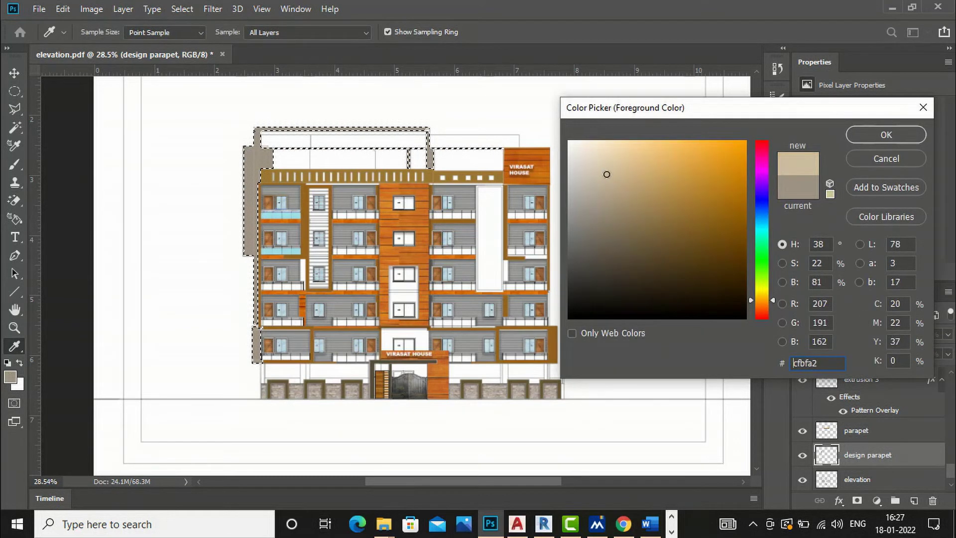
pyautogui.click(884, 135)
pyautogui.click(247, 187)
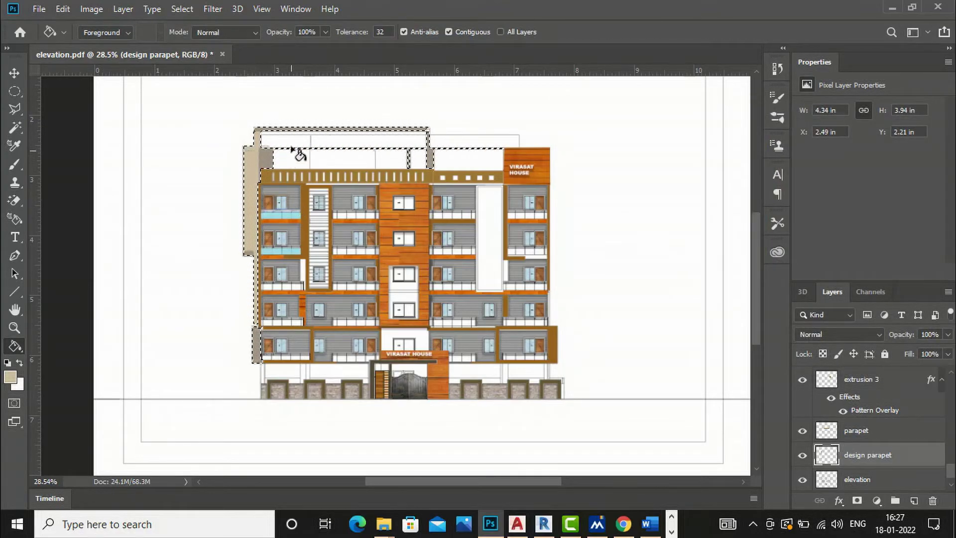
pyautogui.click(427, 156)
pyautogui.click(253, 348)
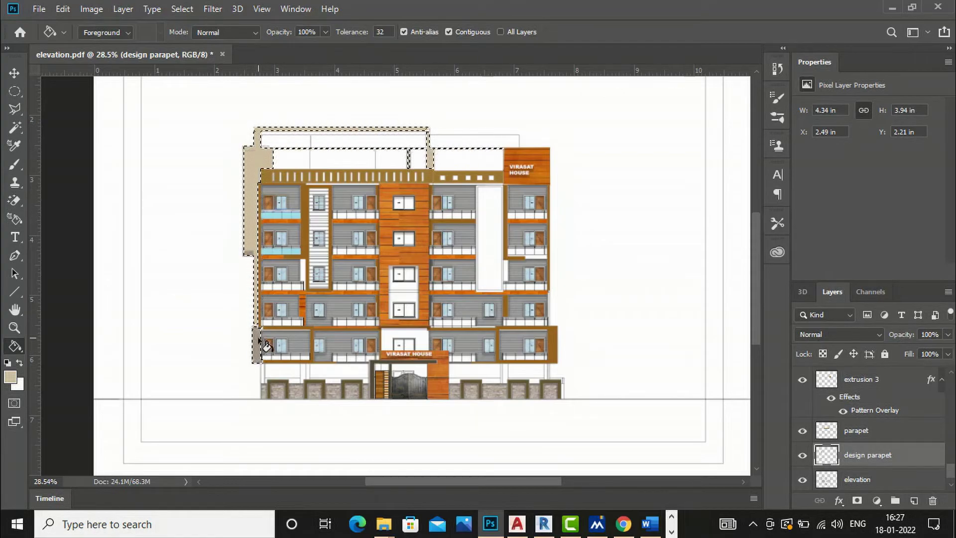
pyautogui.hotkey('ctrl', 'd')
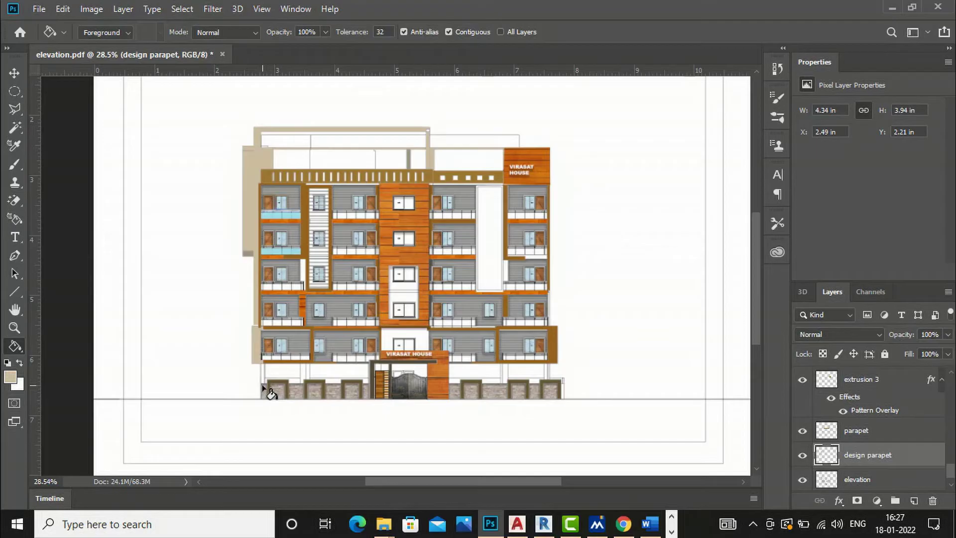
pyautogui.scroll(-3, 294, 210)
pyautogui.scroll(1, 393, 368)
pyautogui.scroll(4, 393, 368)
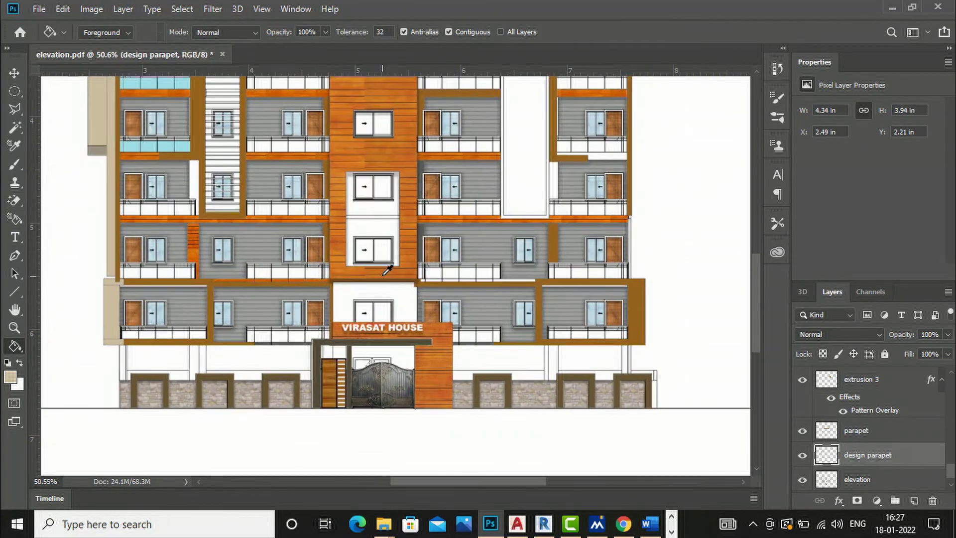
# Magic Wand-select the white panel above the VIRASAT HOUSE sign on the elevation layer.
pyautogui.click(12, 129)
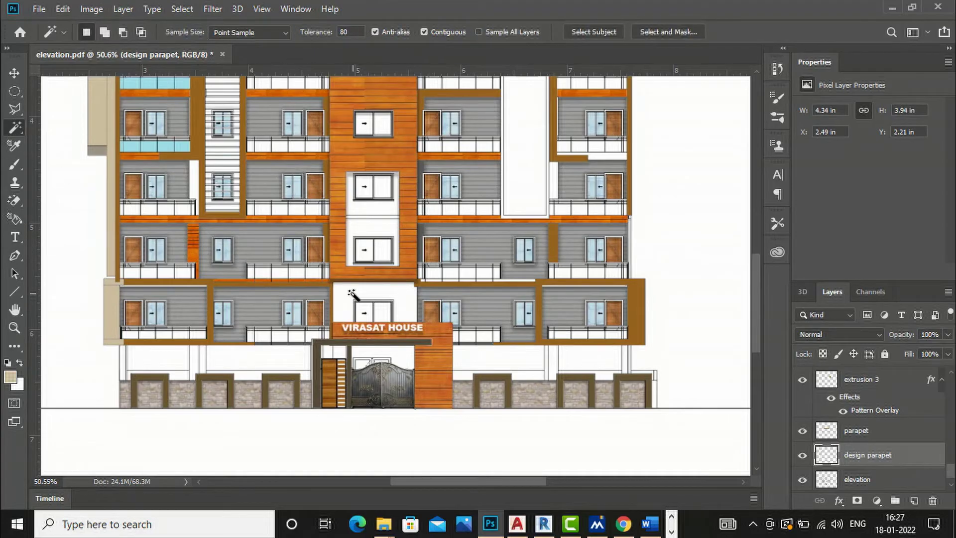
pyautogui.click(352, 294)
pyautogui.hotkey('ctrl', 'd')
pyautogui.scroll(-1, 845, 456)
pyautogui.click(856, 457)
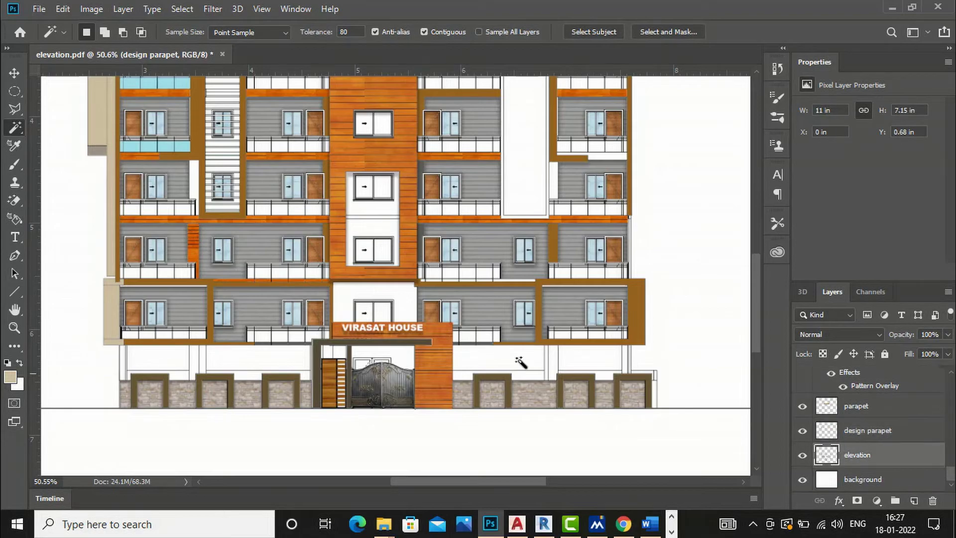
pyautogui.click(356, 297)
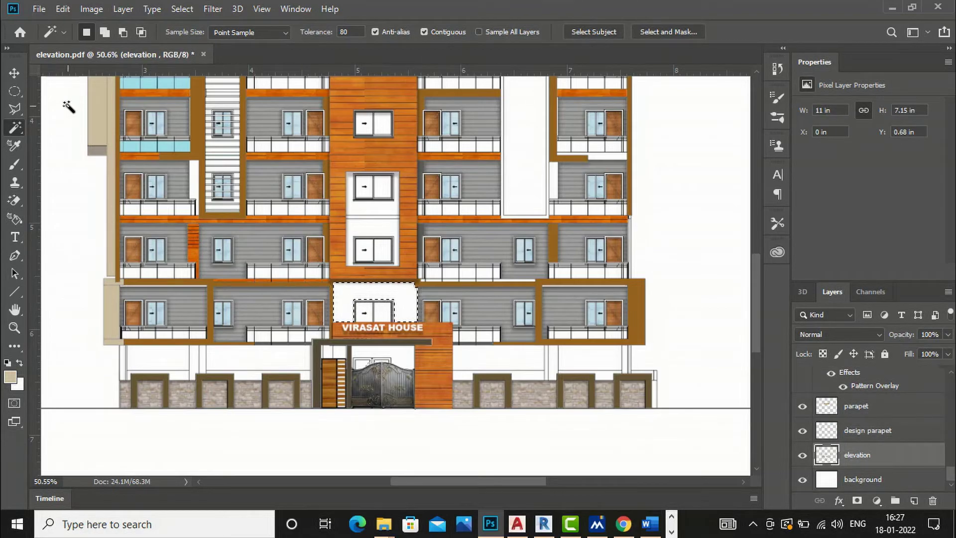
# Make the balcony wall layer active and fill the panel with its grey cladding.
pyautogui.click(13, 73)
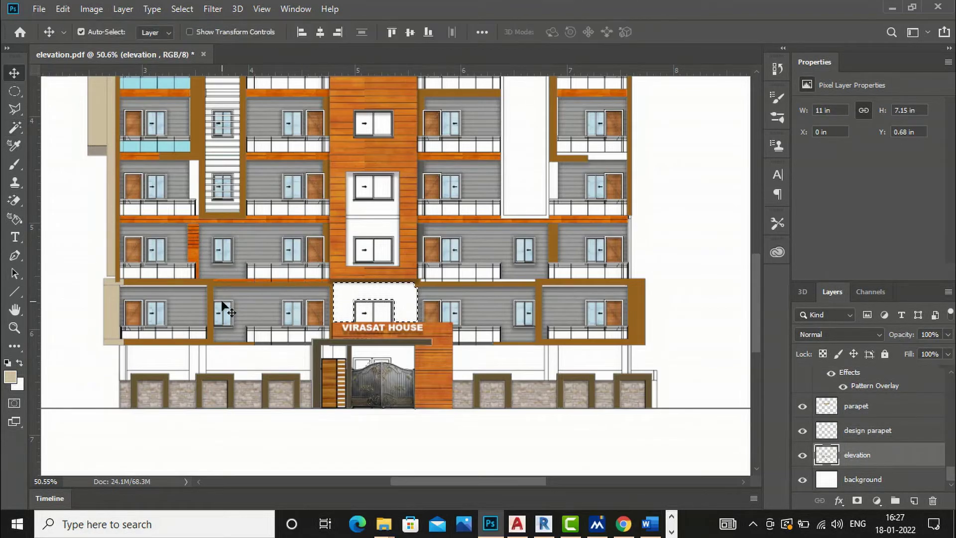
pyautogui.rightClick(258, 305)
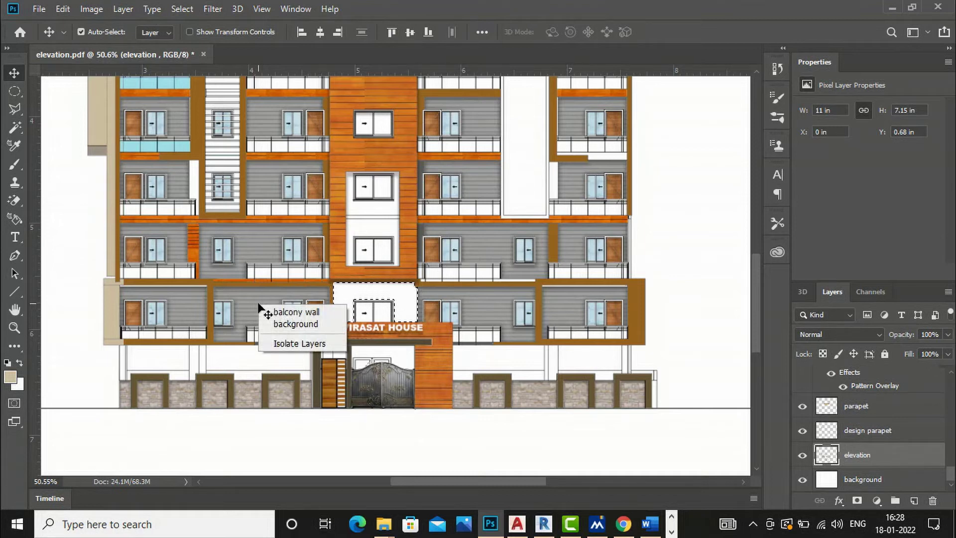
pyautogui.click(267, 311)
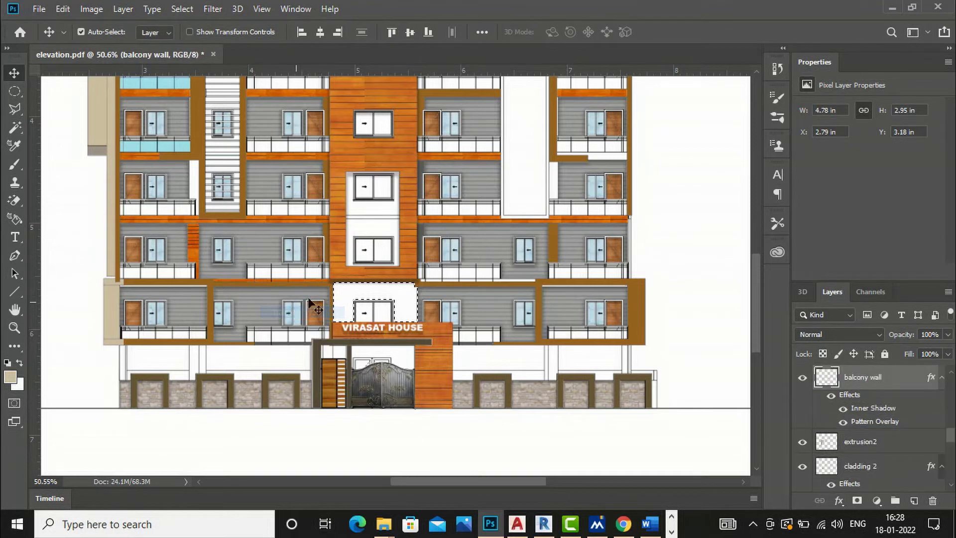
pyautogui.press('g')
pyautogui.click(348, 296)
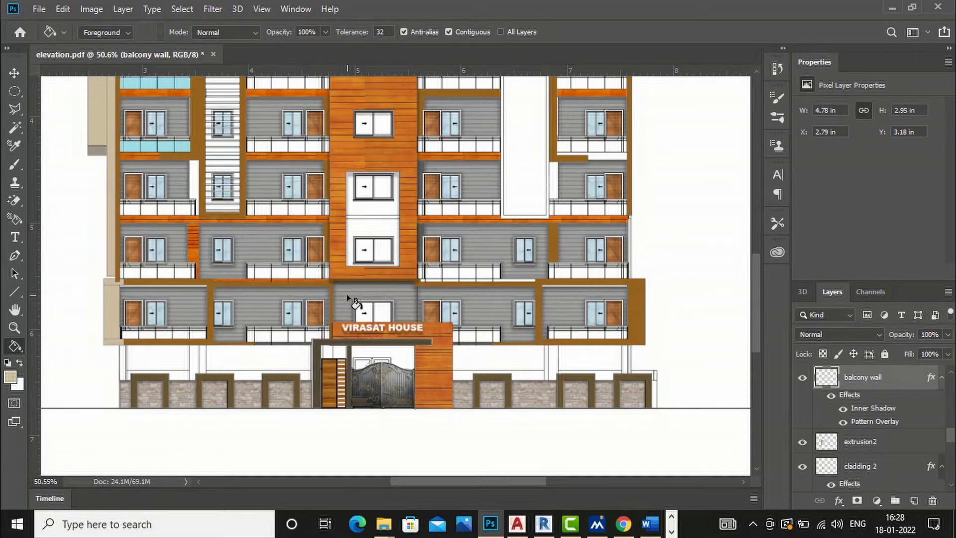
pyautogui.scroll(-5, 427, 350)
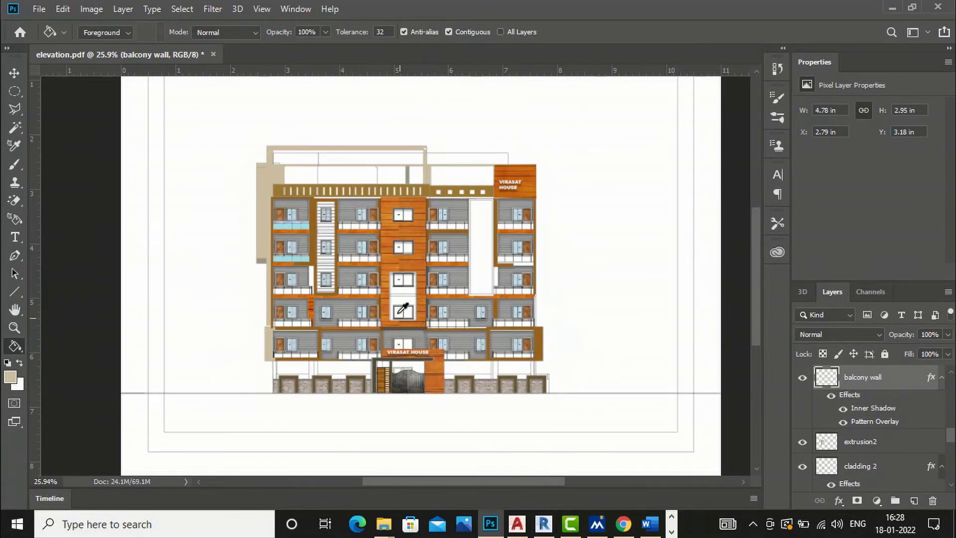
pyautogui.scroll(5, 406, 312)
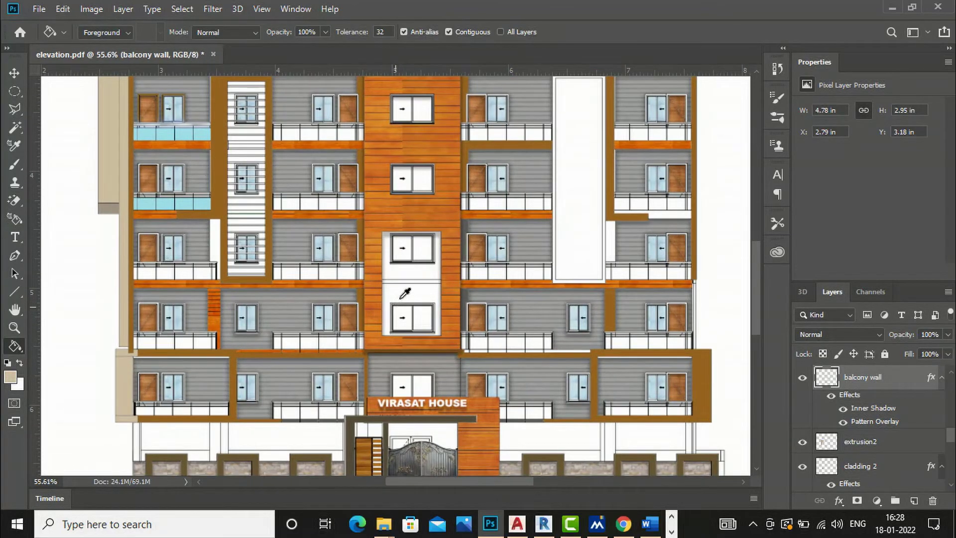
# Select the white panels around the two middle windows of the orange shaft on the elevation layer.
pyautogui.click(15, 129)
pyautogui.scroll(-3, 864, 458)
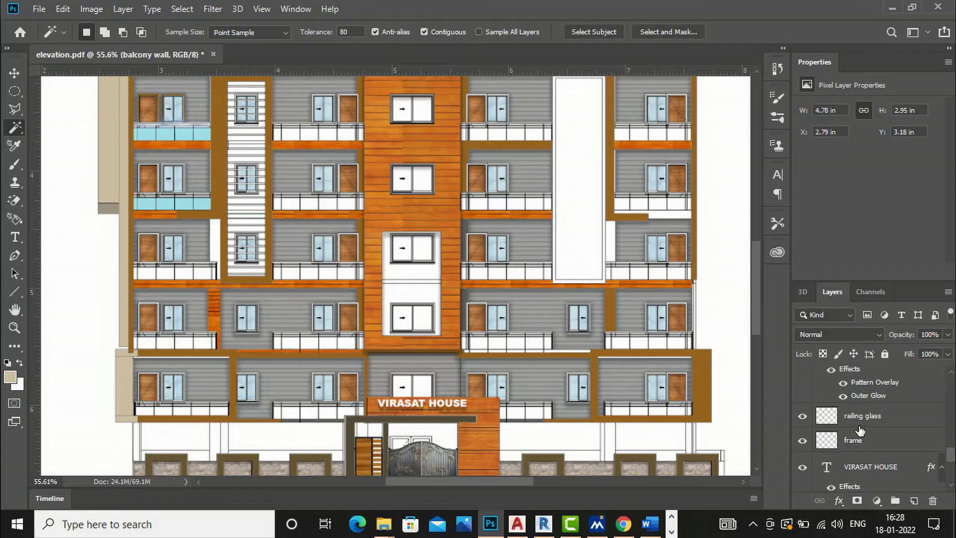
pyautogui.scroll(-3, 860, 429)
pyautogui.scroll(-2, 851, 464)
pyautogui.scroll(5, 851, 462)
pyautogui.scroll(-5, 851, 461)
pyautogui.click(851, 456)
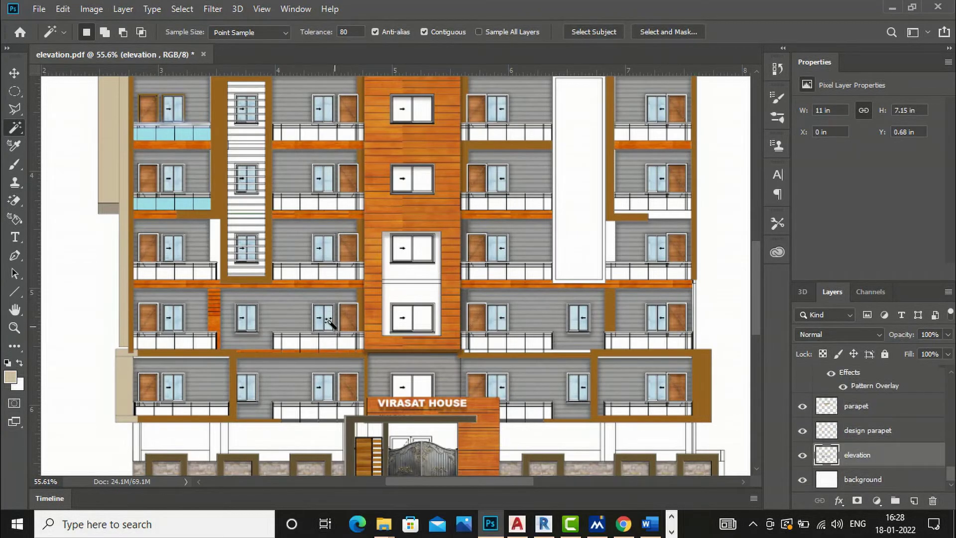
pyautogui.click(398, 299)
pyautogui.click(401, 282)
pyautogui.keyDown('shift'); pyautogui.click(401, 298); pyautogui.keyUp('shift')
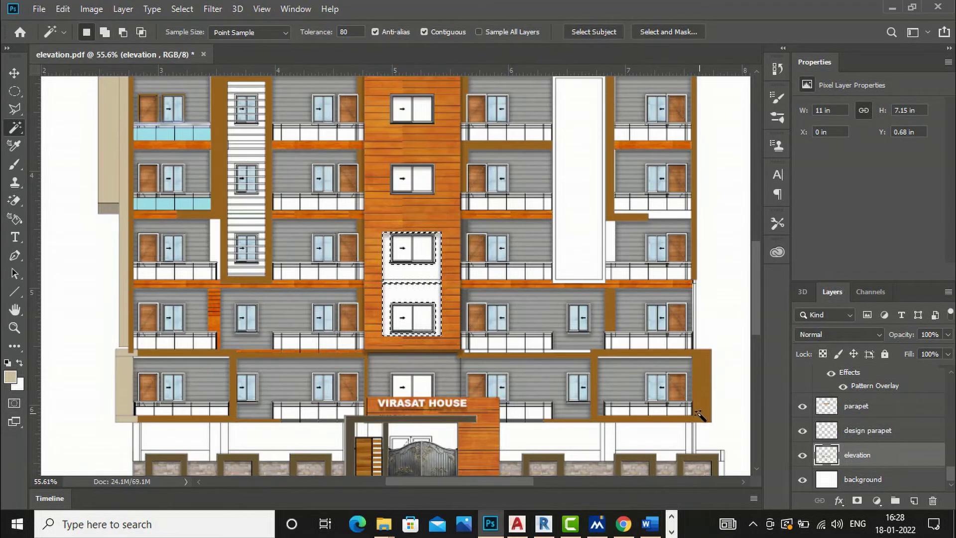
# Add a new layer named 'stone', fill the selected panels with beige, and deselect.
pyautogui.click(914, 500)
pyautogui.doubleClick(854, 455)
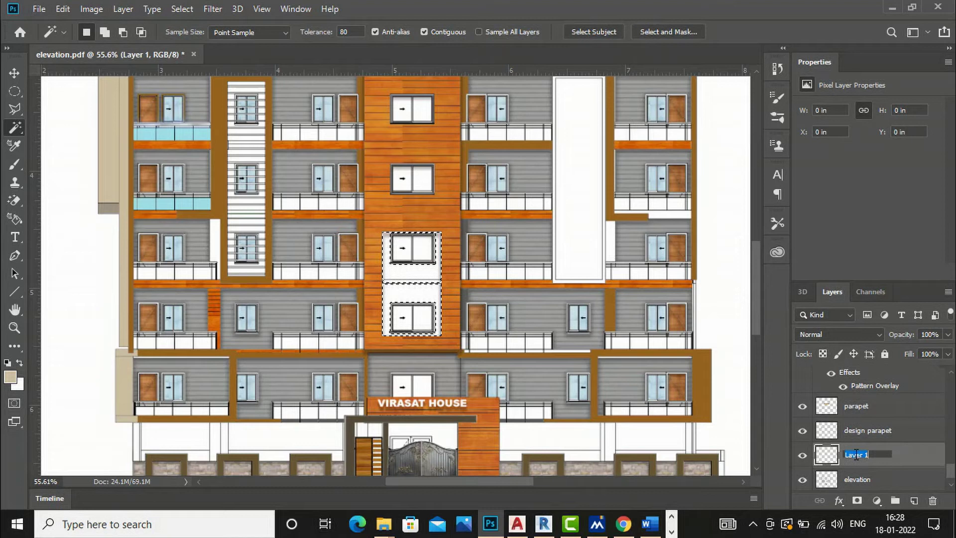
pyautogui.write('s')
pyautogui.press('Return')
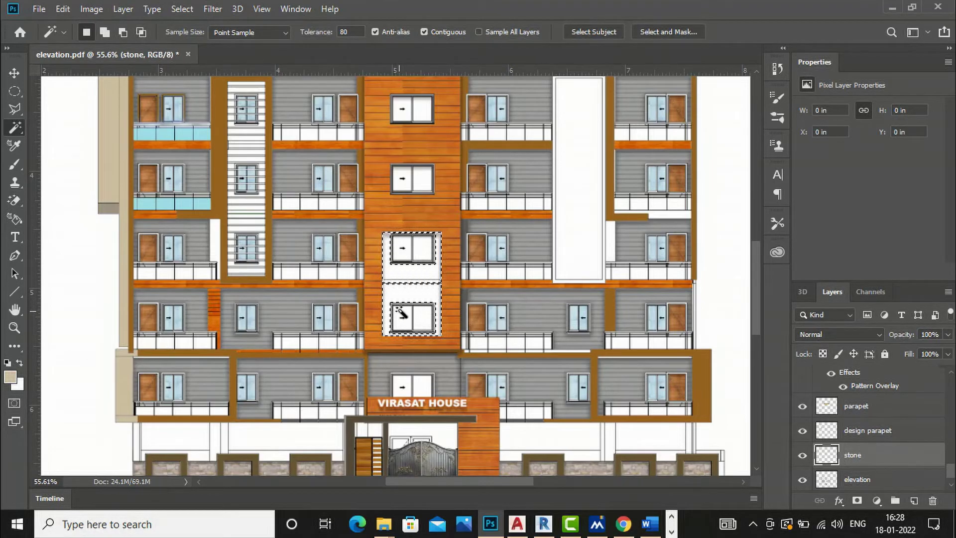
pyautogui.press('g')
pyautogui.click(412, 297)
pyautogui.hotkey('ctrl', 'd')
pyautogui.moveTo(383, 523)
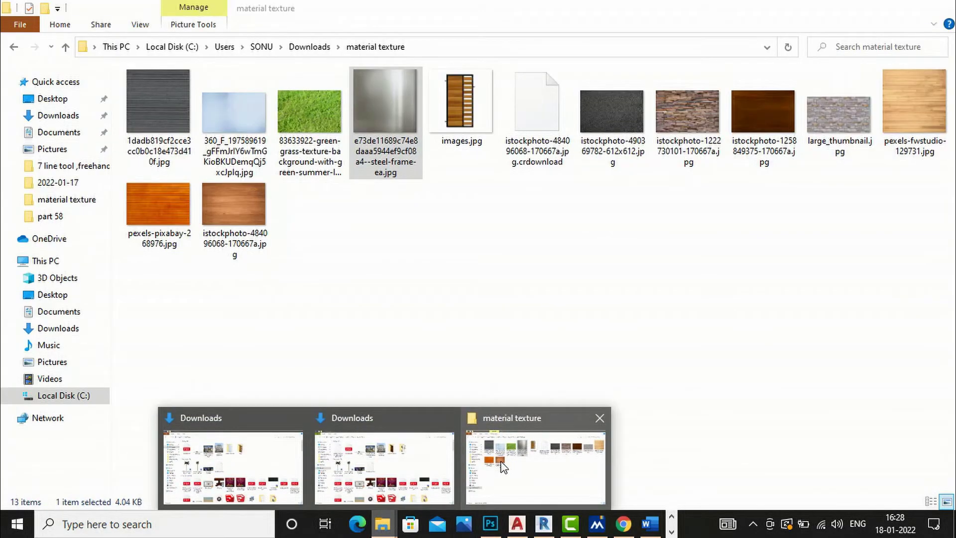
# Open the striped texture jpg from the material texture folder with Adobe Photoshop.
pyautogui.click(503, 467)
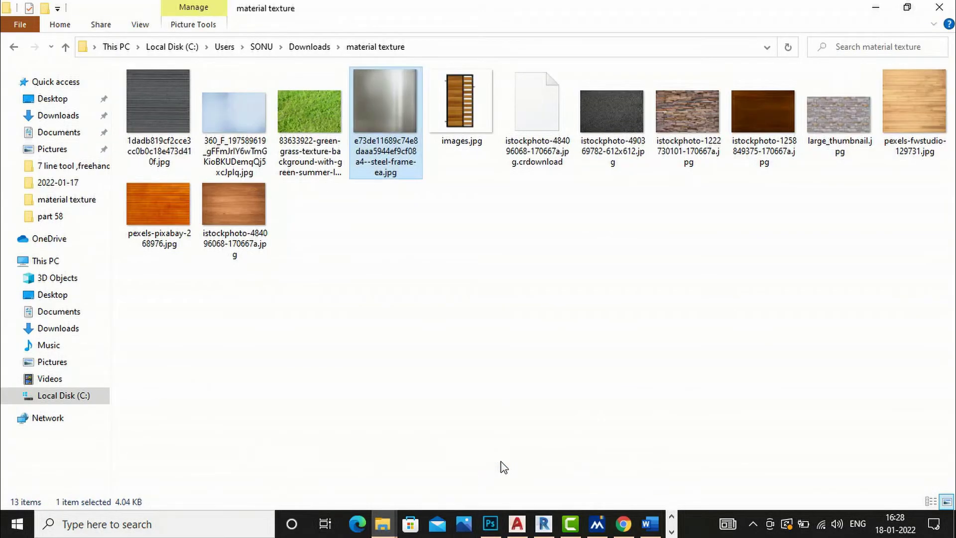
pyautogui.rightClick(150, 103)
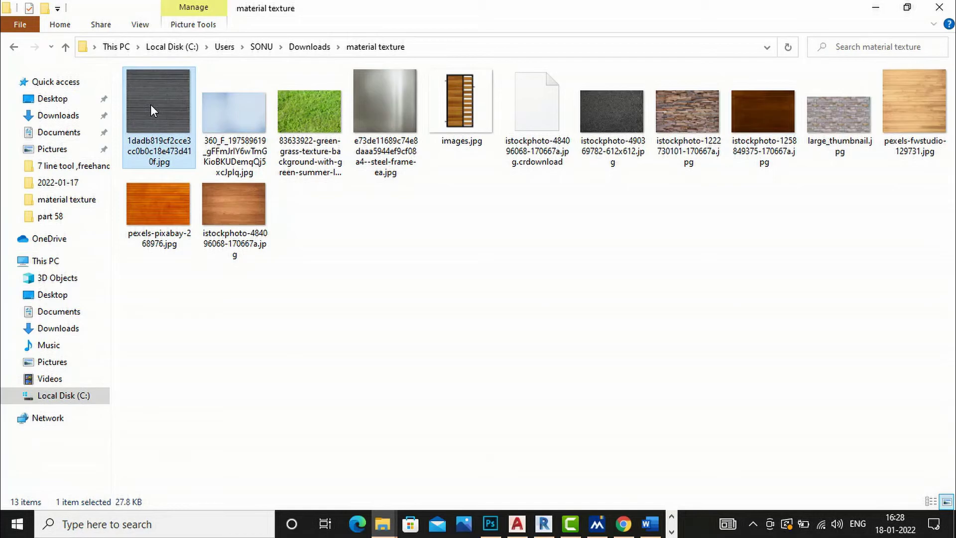
pyautogui.moveTo(448, 277)
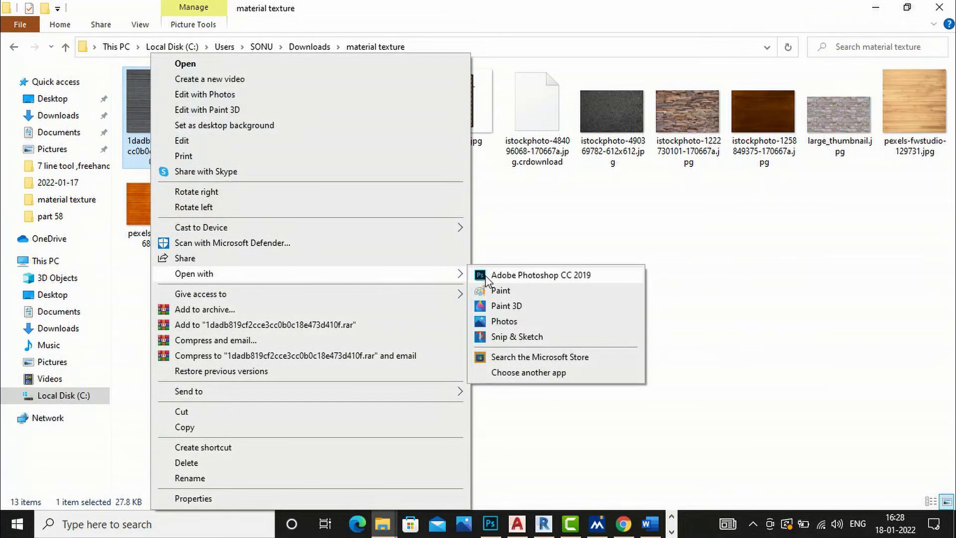
pyautogui.click(486, 277)
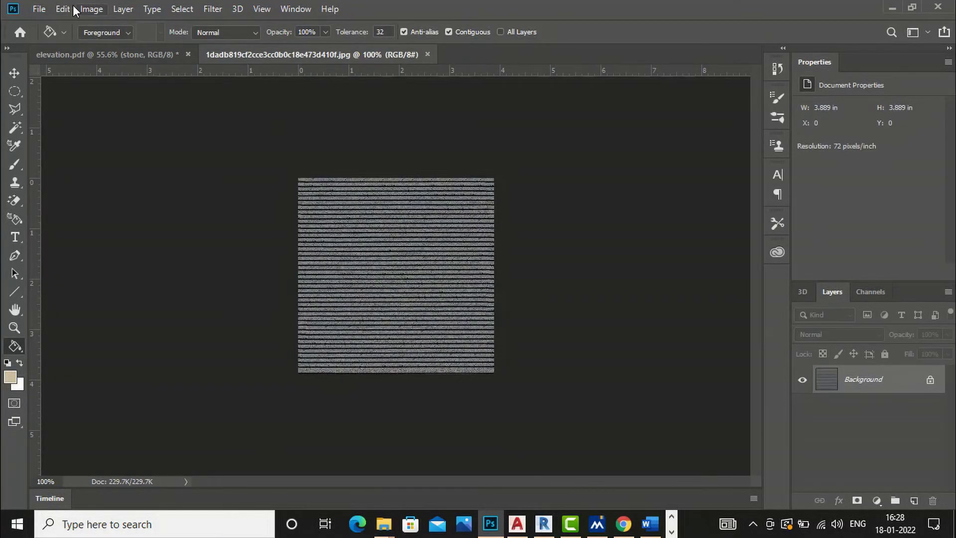
# Define the striped texture as a new pattern and close the texture document.
pyautogui.click(63, 9)
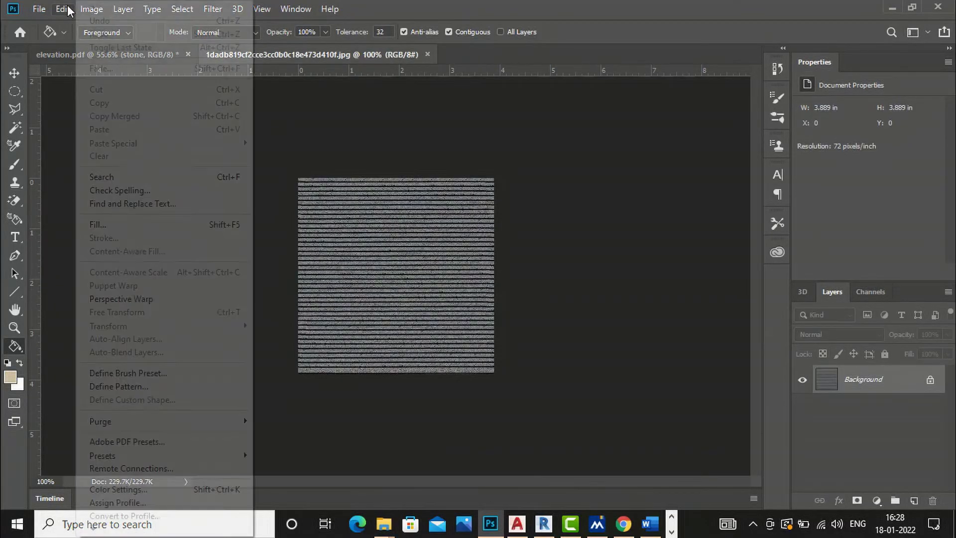
pyautogui.click(127, 386)
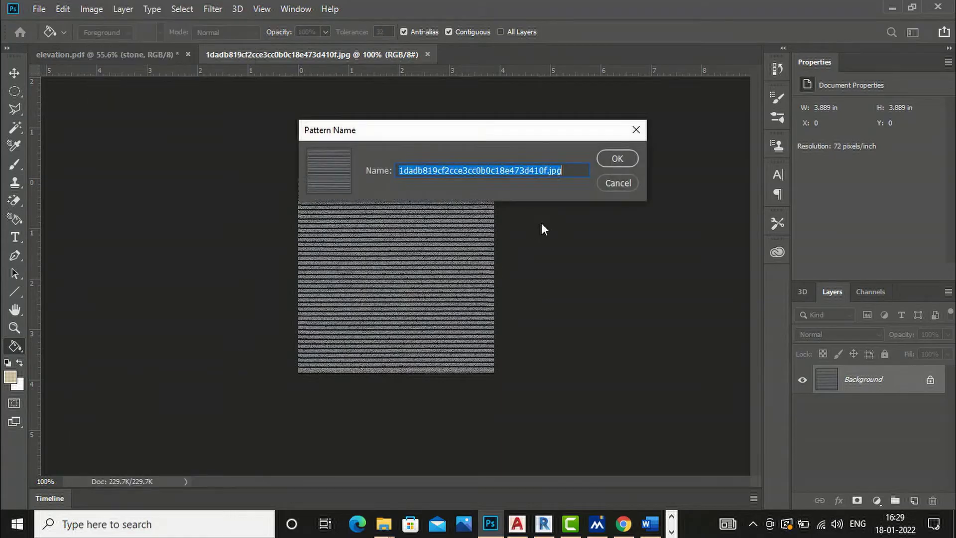
pyautogui.click(615, 158)
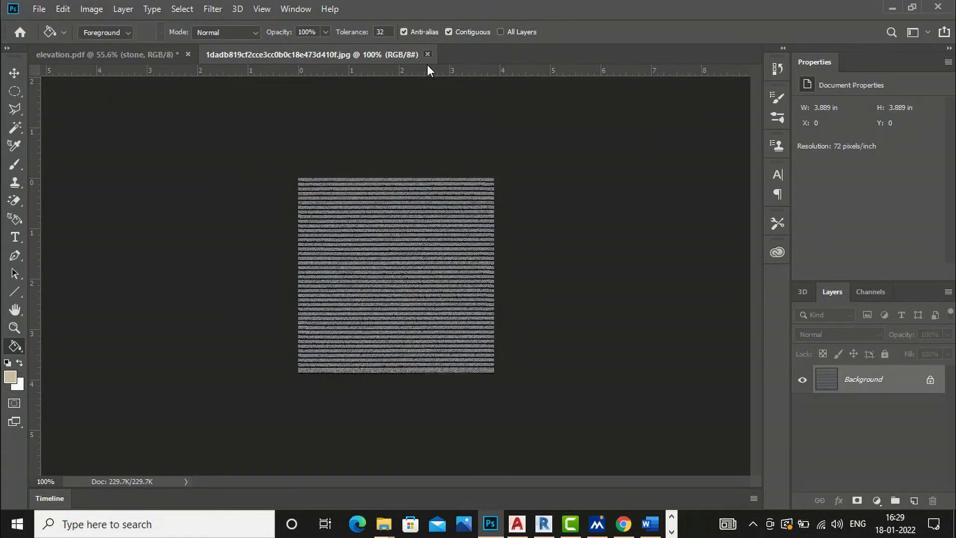
pyautogui.click(427, 54)
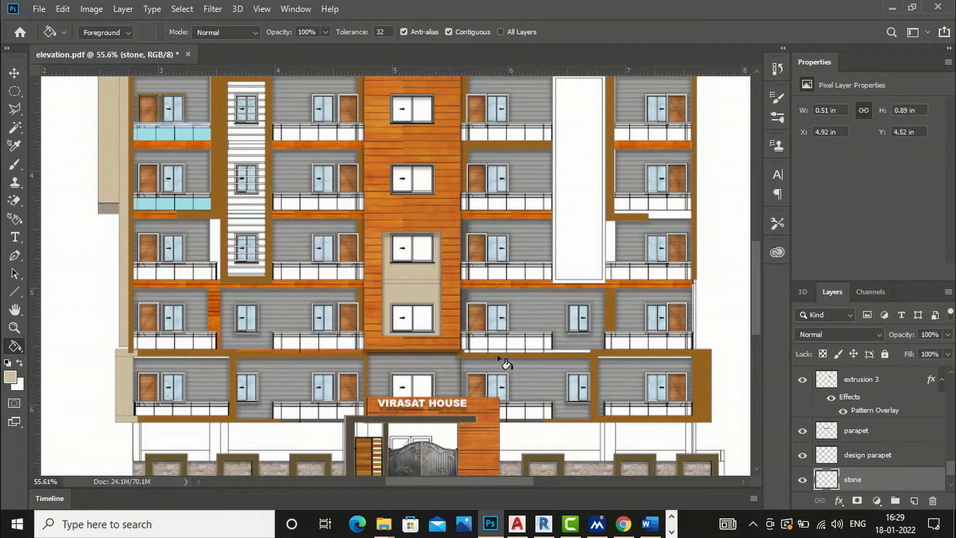
# Give the stone layer a Pattern Overlay using the grey striped pattern at 100% opacity, scale 27.
pyautogui.rightClick(823, 492)
pyautogui.click(814, 208)
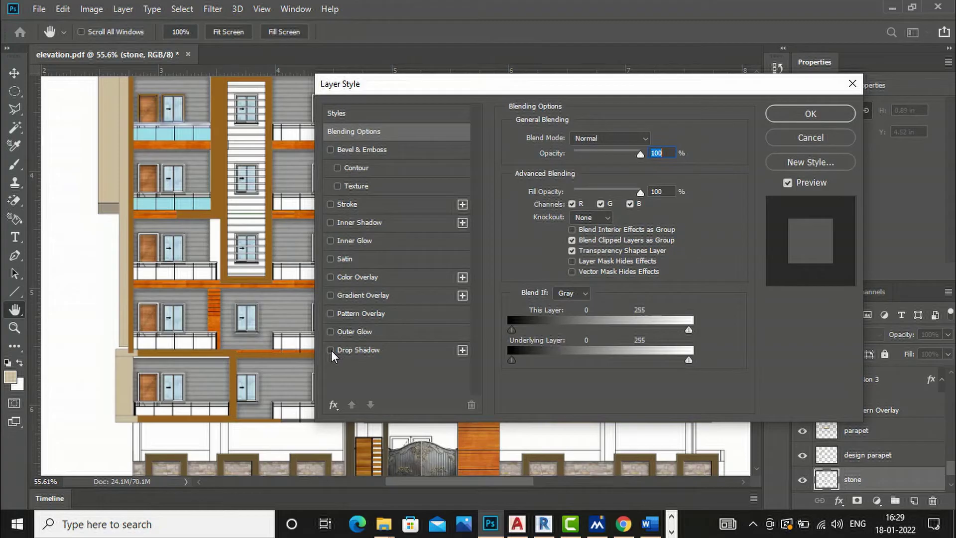
pyautogui.click(330, 314)
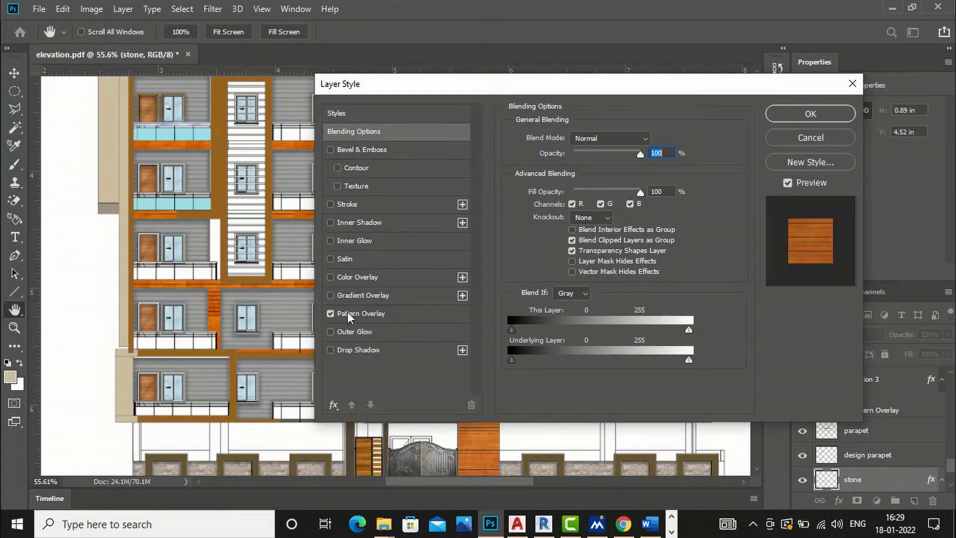
pyautogui.click(362, 311)
pyautogui.moveTo(500, 89); pyautogui.dragTo(752, 92)
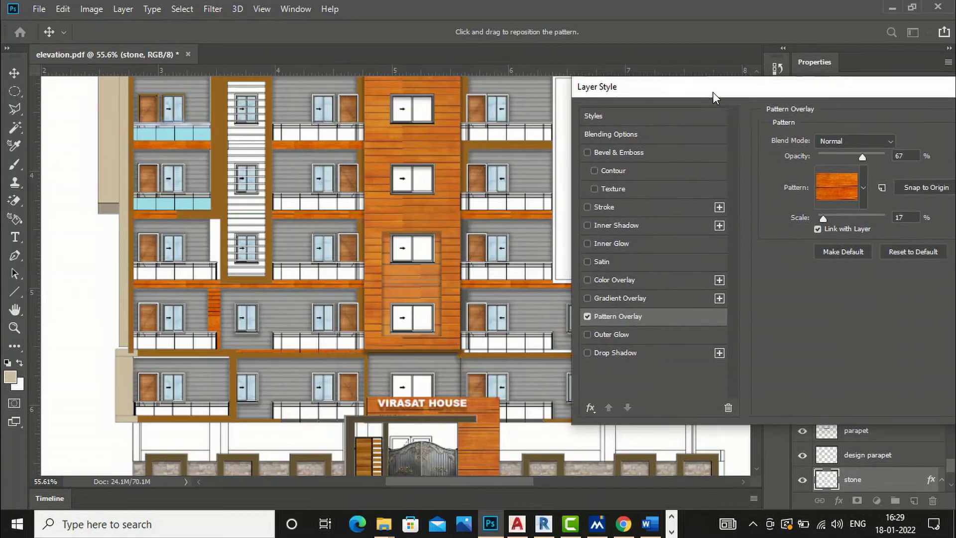
pyautogui.click(857, 187)
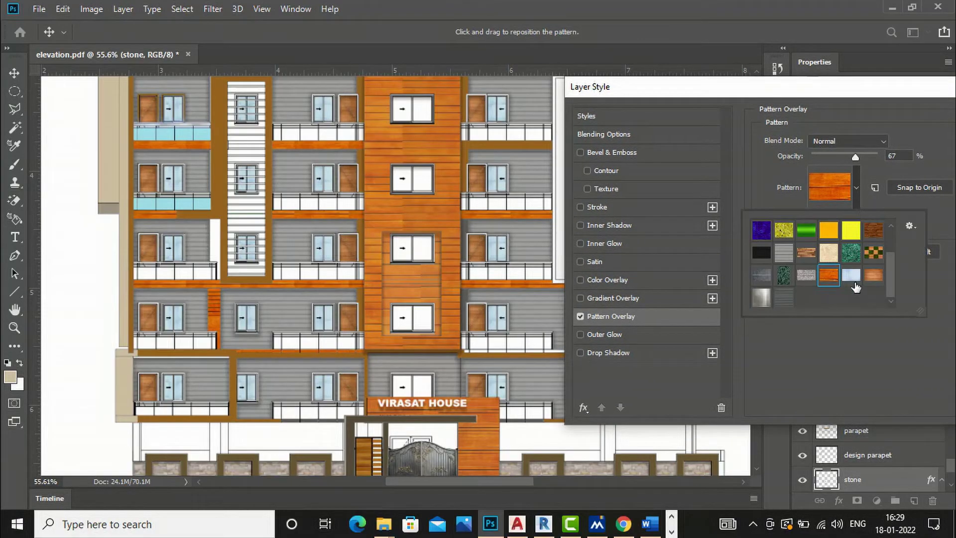
pyautogui.click(784, 298)
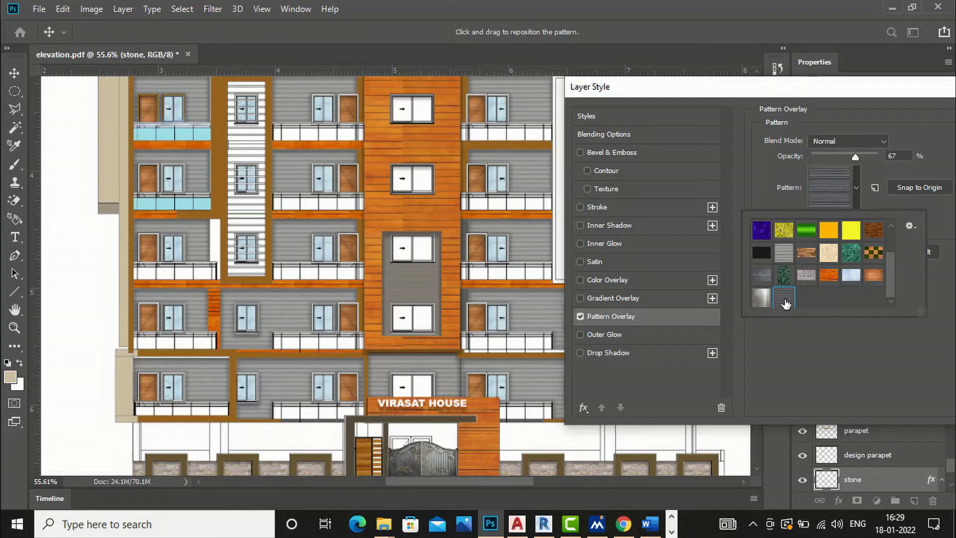
pyautogui.click(785, 301)
pyautogui.moveTo(817, 216); pyautogui.dragTo(826, 215)
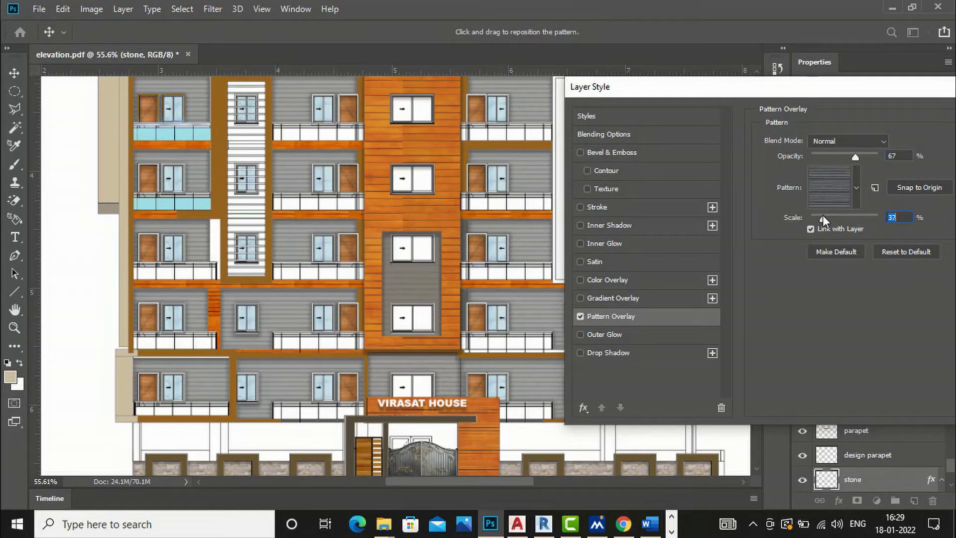
pyautogui.moveTo(852, 155); pyautogui.dragTo(886, 154)
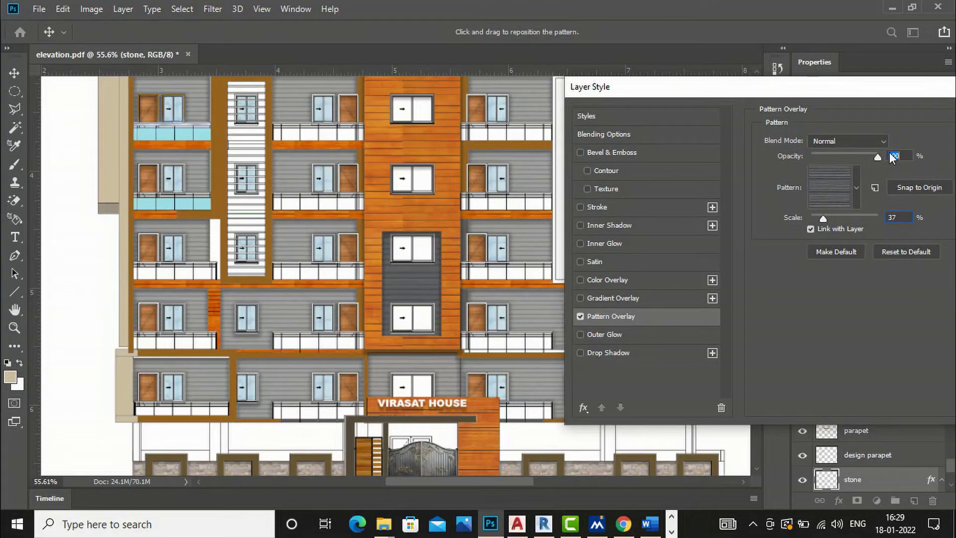
pyautogui.moveTo(823, 217); pyautogui.dragTo(817, 215)
pyautogui.moveTo(636, 91); pyautogui.dragTo(353, 99)
pyautogui.click(769, 124)
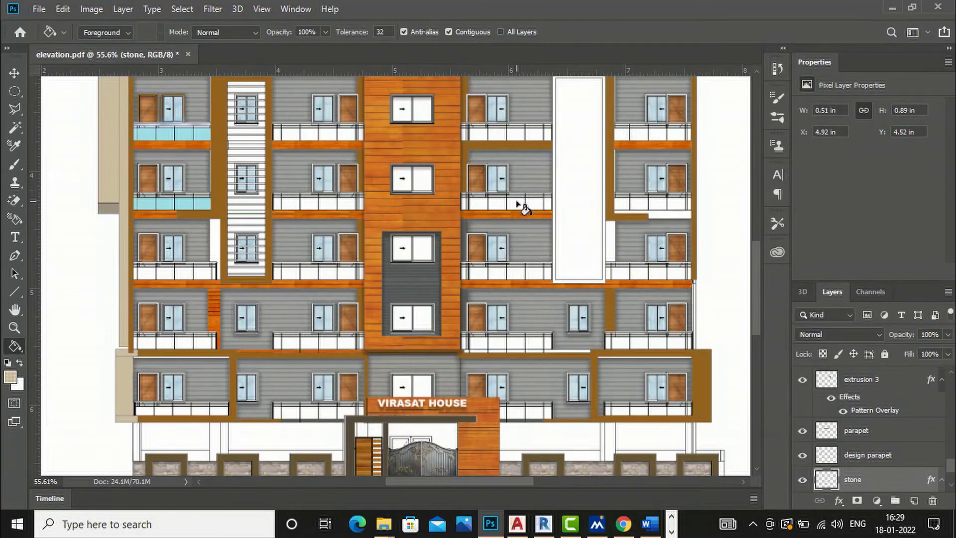
pyautogui.scroll(-3, 476, 328)
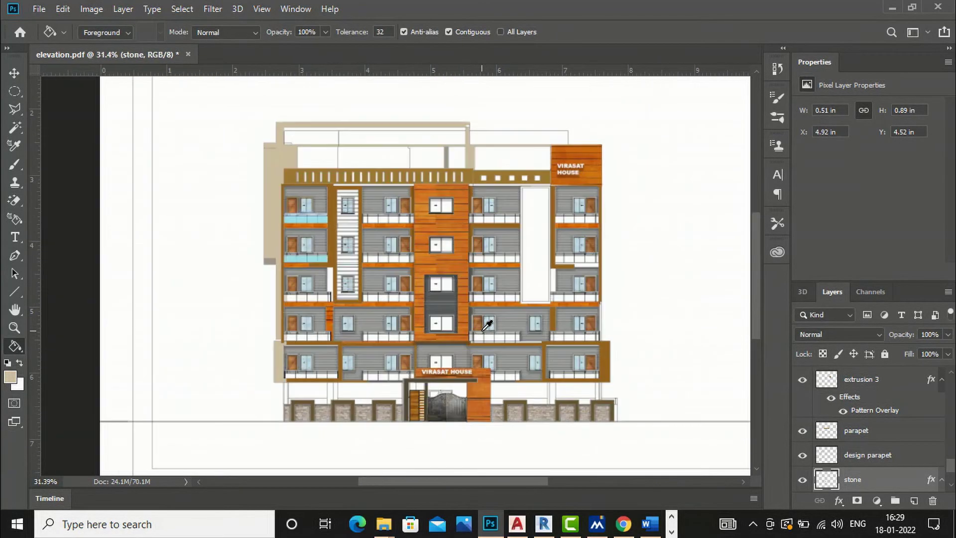
pyautogui.scroll(-1, 382, 148)
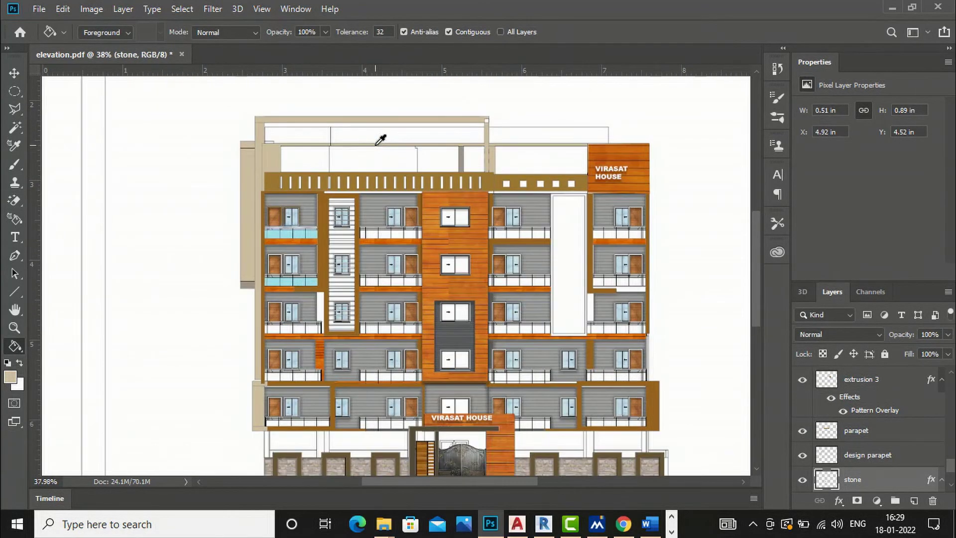
pyautogui.scroll(-1, 455, 96)
pyautogui.scroll(4, 398, 180)
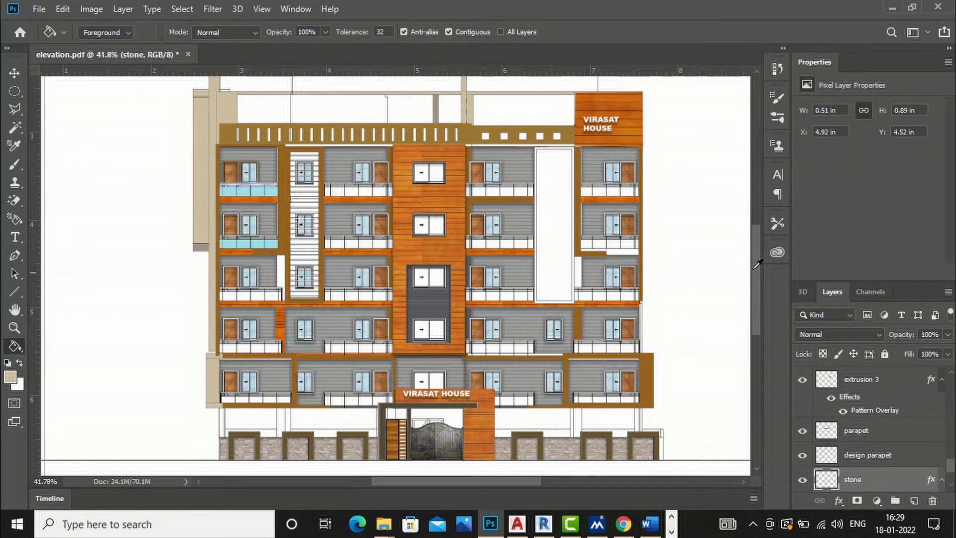
pyautogui.click(15, 109)
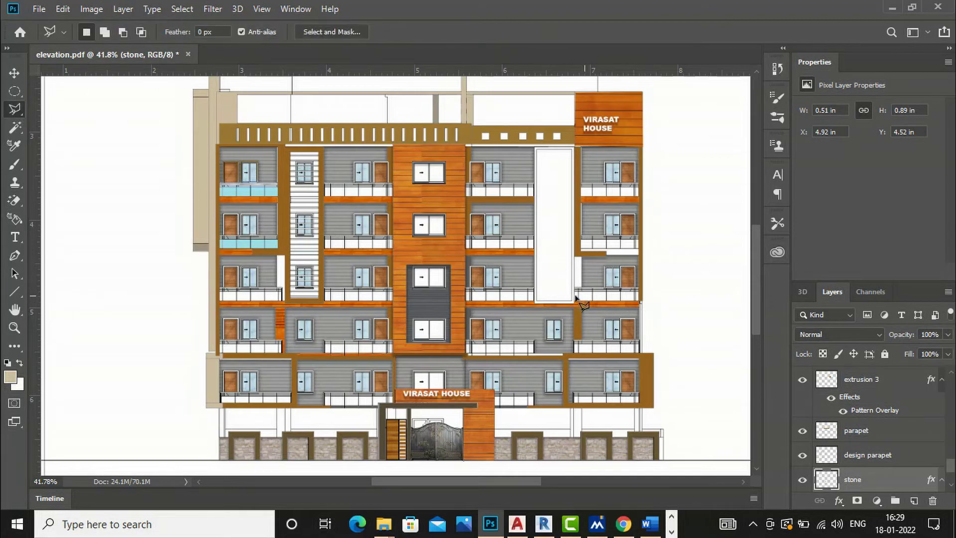
pyautogui.scroll(3, 583, 297)
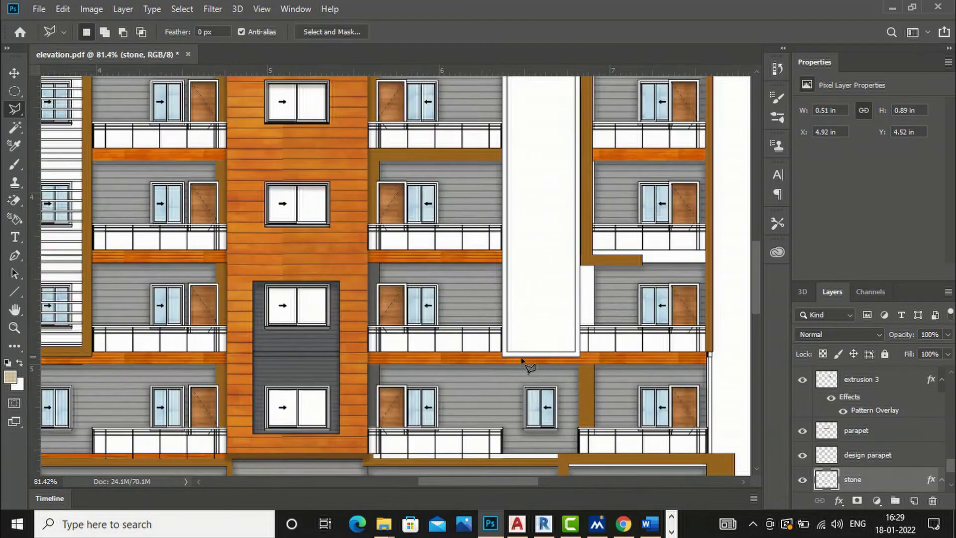
pyautogui.scroll(1, 536, 367)
pyautogui.click(15, 127)
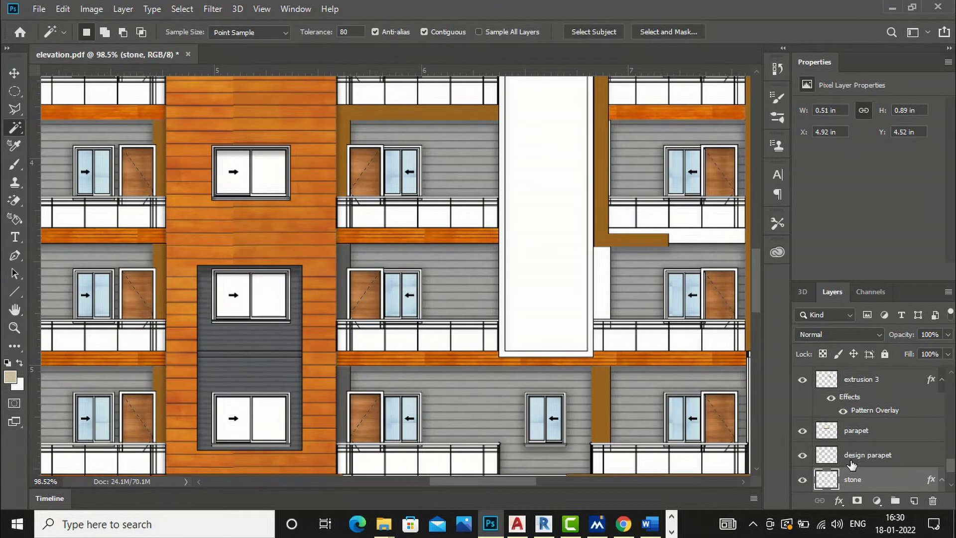
pyautogui.scroll(-1, 852, 464)
pyautogui.scroll(-3, 858, 425)
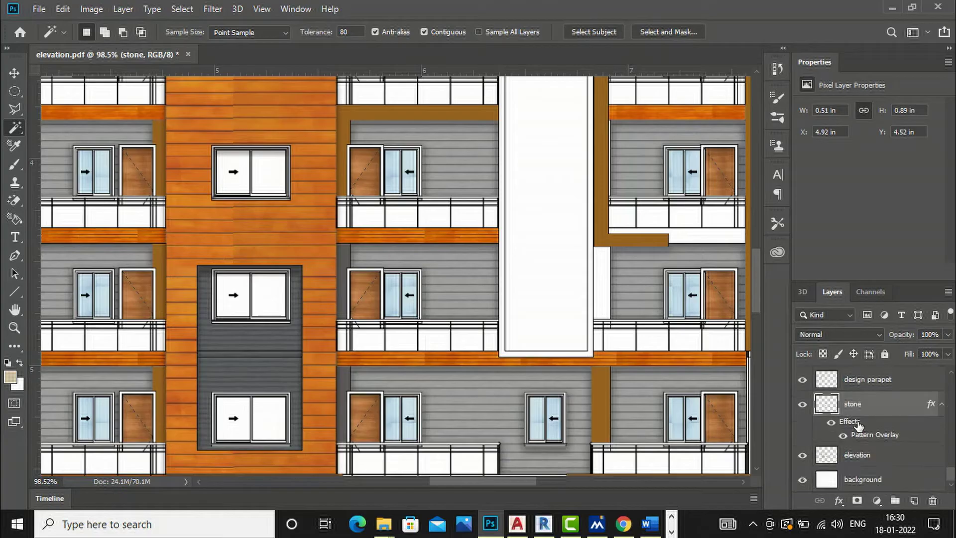
pyautogui.click(852, 458)
# Select the lift shaft's thin frame and fill it with beige on a new layer.
pyautogui.click(503, 296)
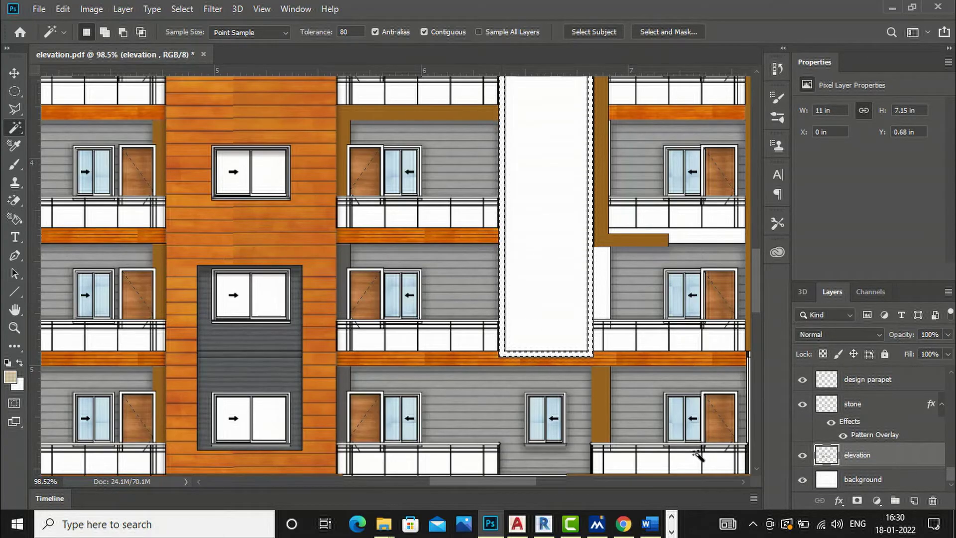
pyautogui.hotkey('ctrl', 'shift', 'alt', 'n')
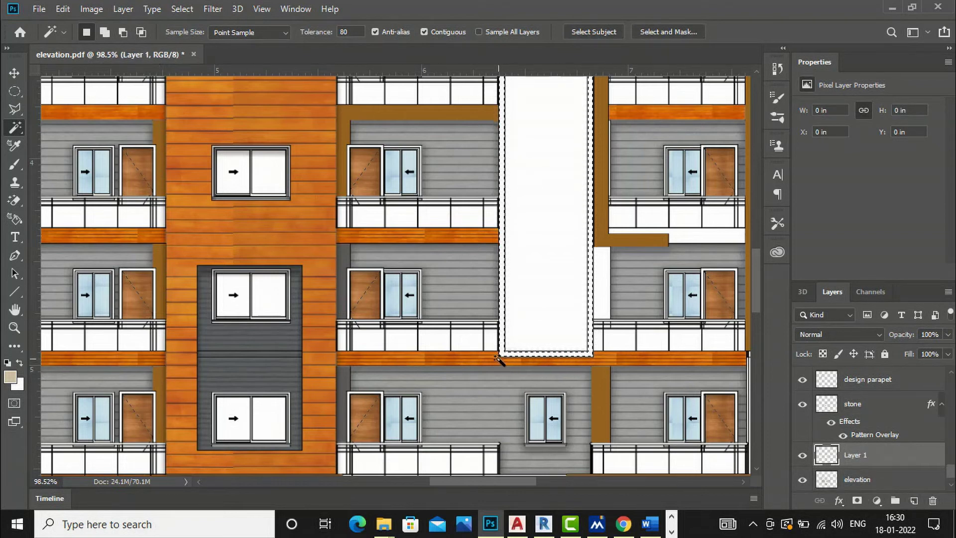
pyautogui.press('g')
pyautogui.click(503, 331)
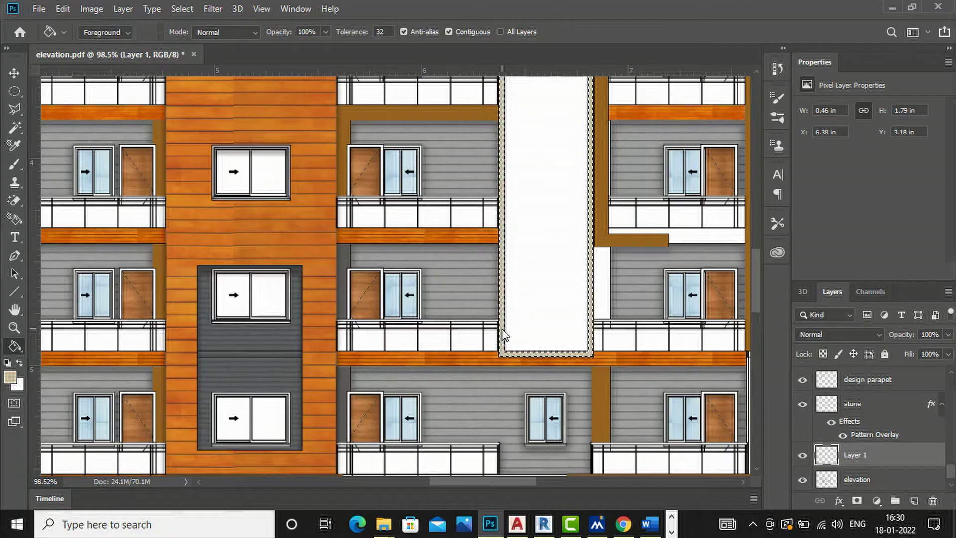
pyautogui.hotkey('ctrl', 'd')
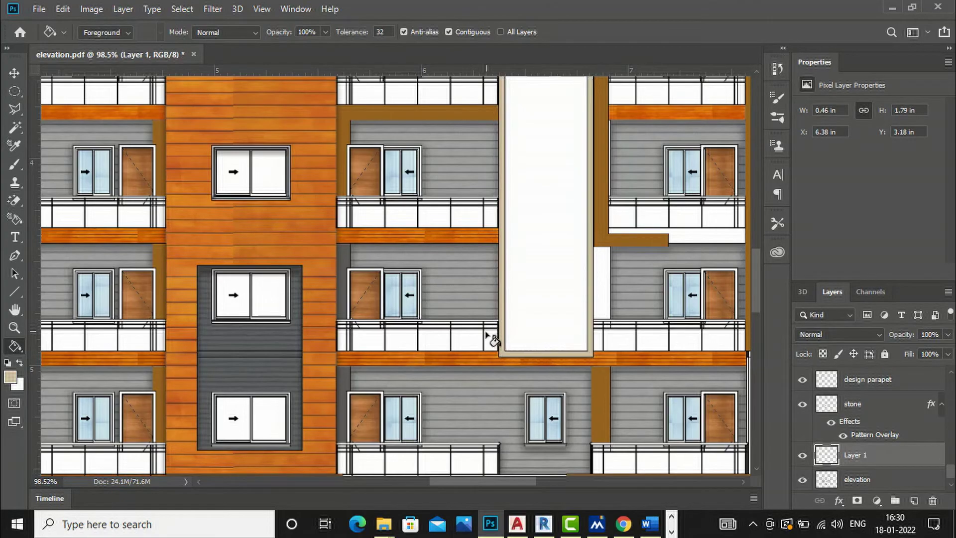
pyautogui.scroll(-4, 490, 338)
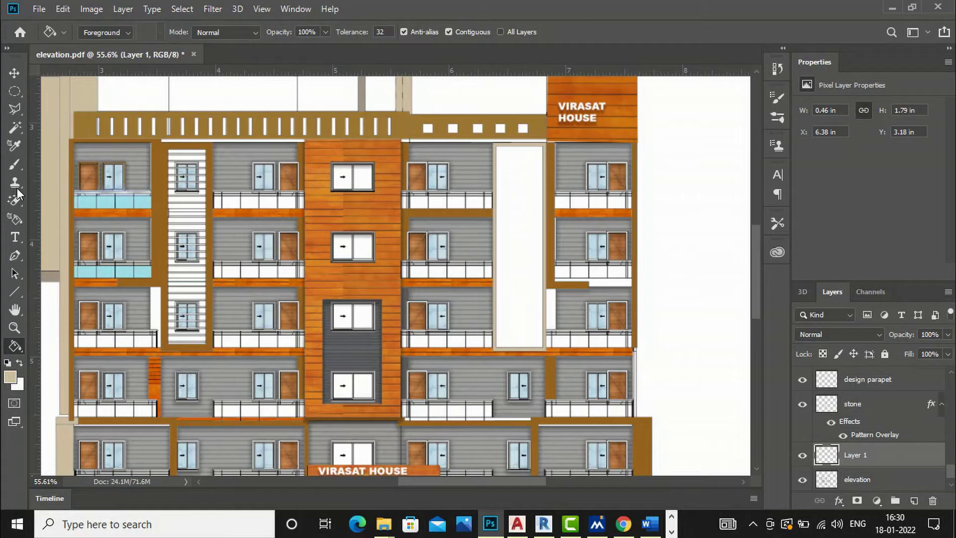
# Switch to the stone layer and fill the lift shaft interior with the grey striped texture.
pyautogui.click(17, 130)
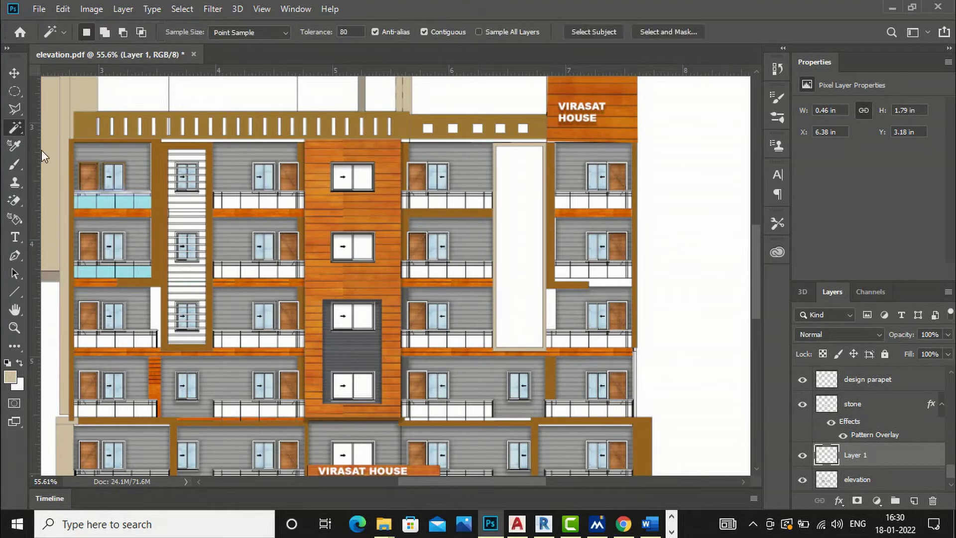
pyautogui.click(855, 472)
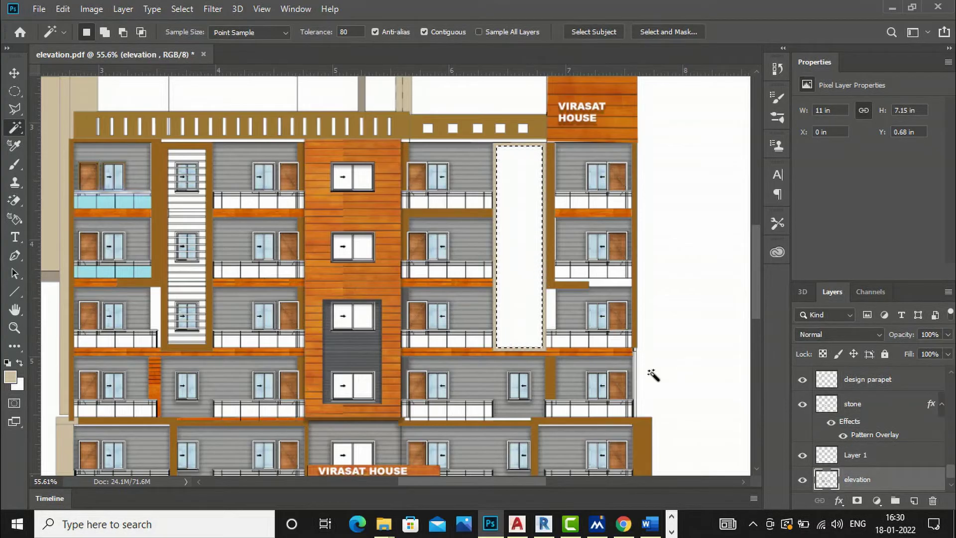
pyautogui.click(915, 502)
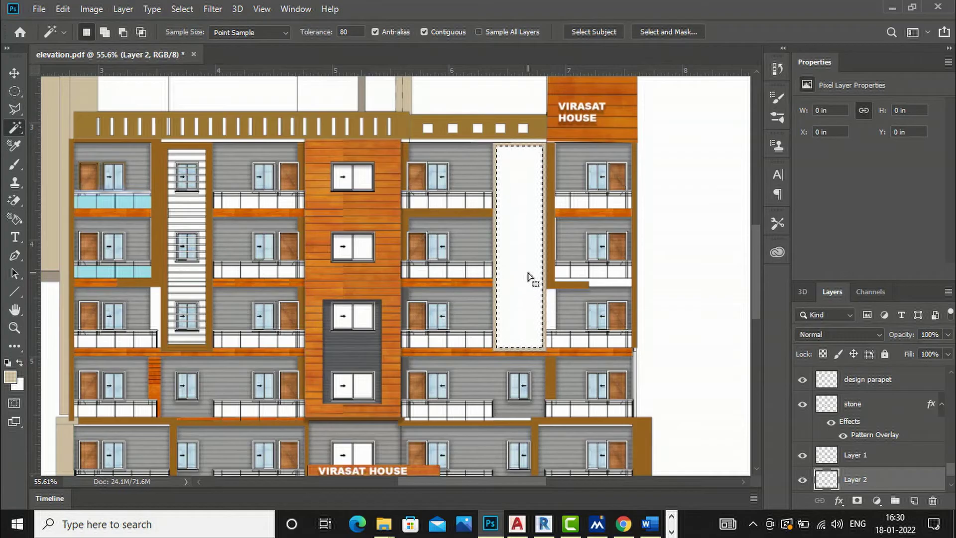
pyautogui.click(14, 73)
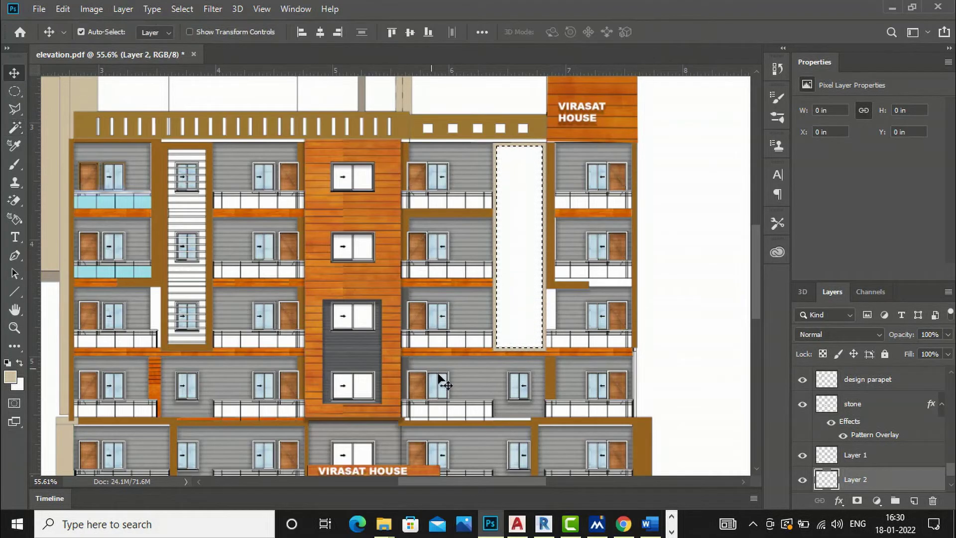
pyautogui.rightClick(358, 355)
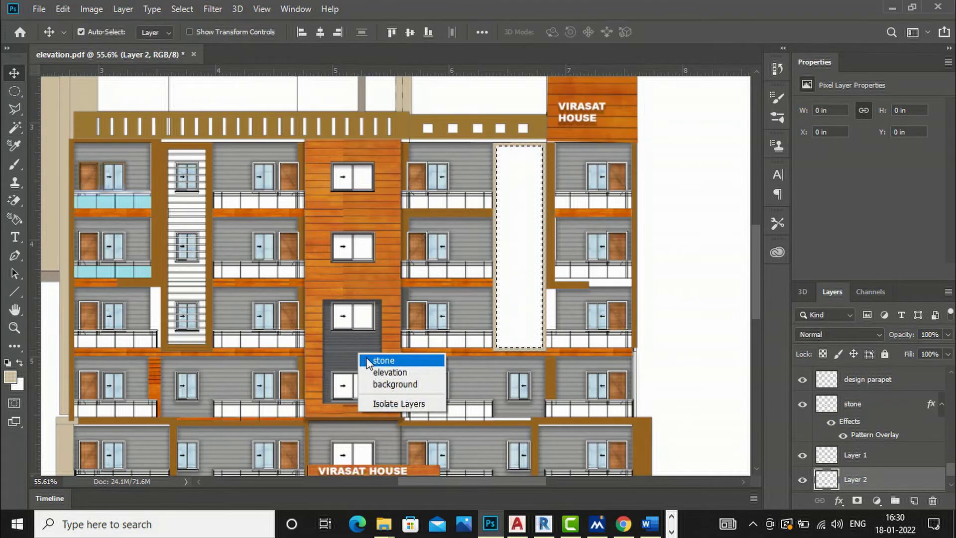
pyautogui.click(381, 360)
pyautogui.press('g')
pyautogui.click(517, 259)
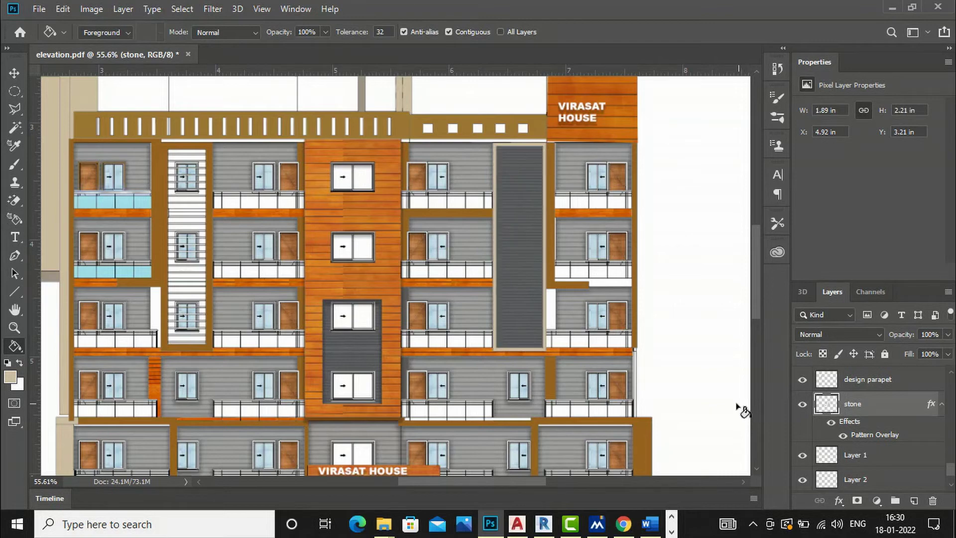
pyautogui.scroll(4, 486, 204)
# Scroll over the elevation to inspect the stone-textured ground-floor wall panels.
pyautogui.scroll(-5, 547, 242)
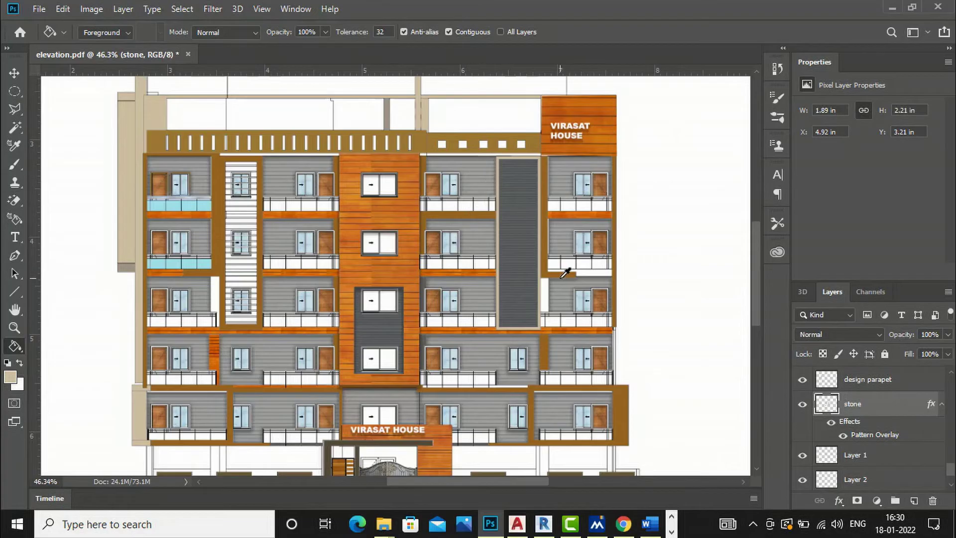
pyautogui.scroll(-3, 566, 272)
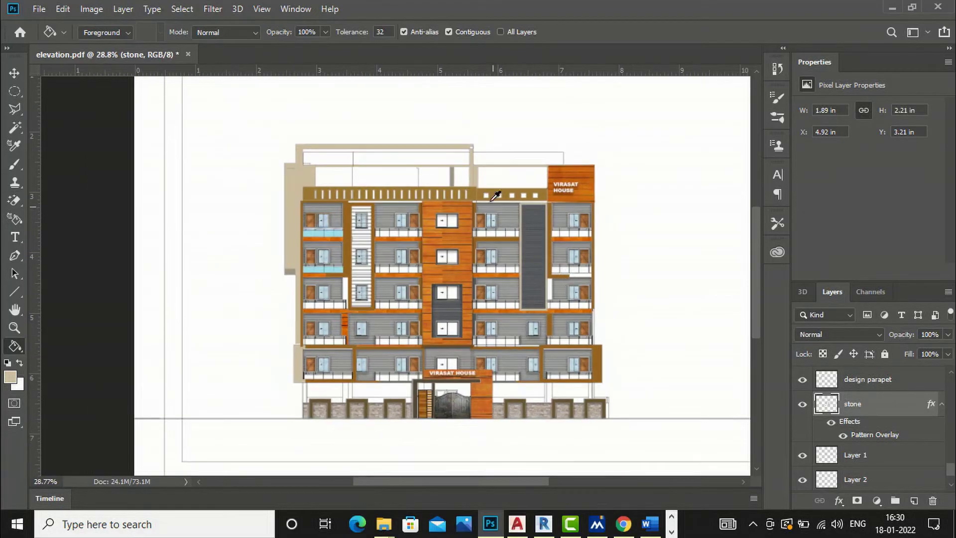
pyautogui.scroll(1, 629, 246)
pyautogui.scroll(1, 353, 404)
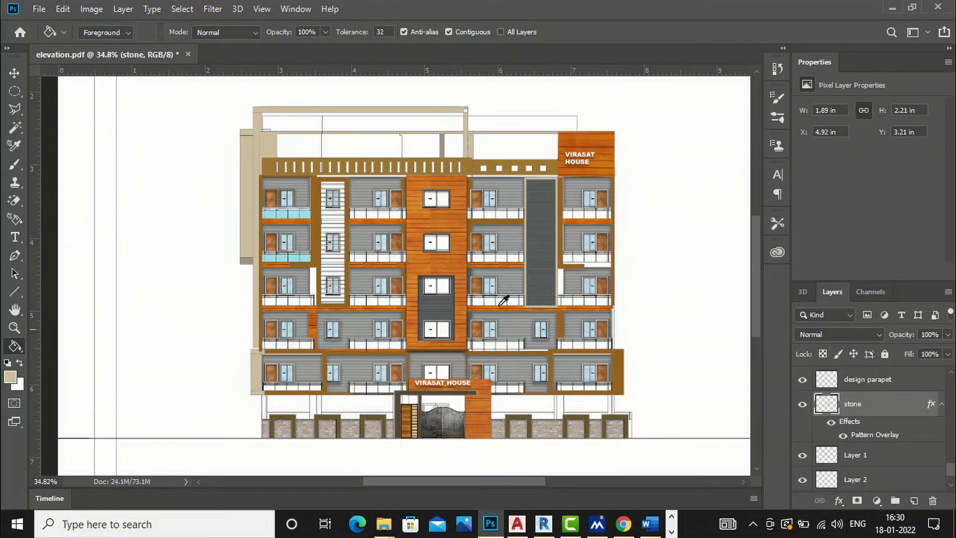
pyautogui.scroll(2, 318, 227)
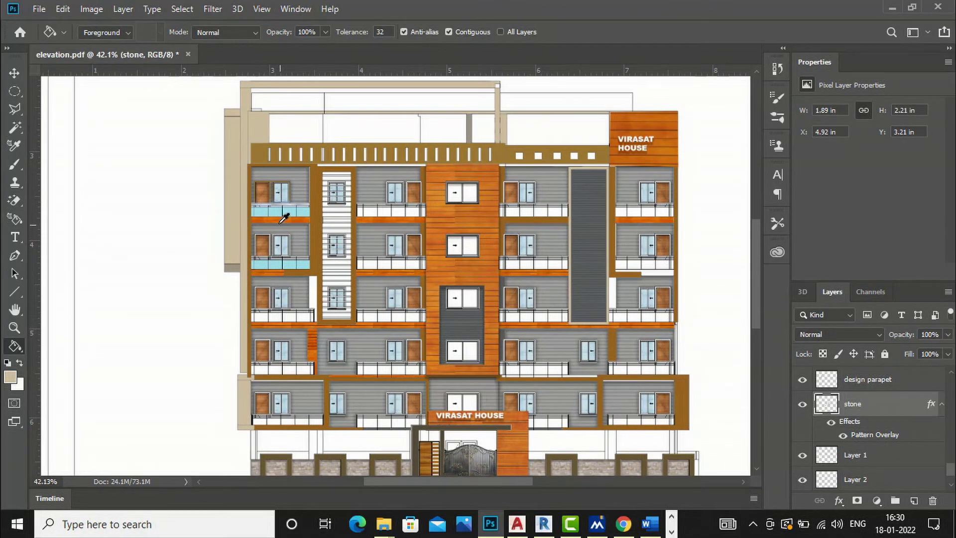
pyautogui.scroll(2, 277, 205)
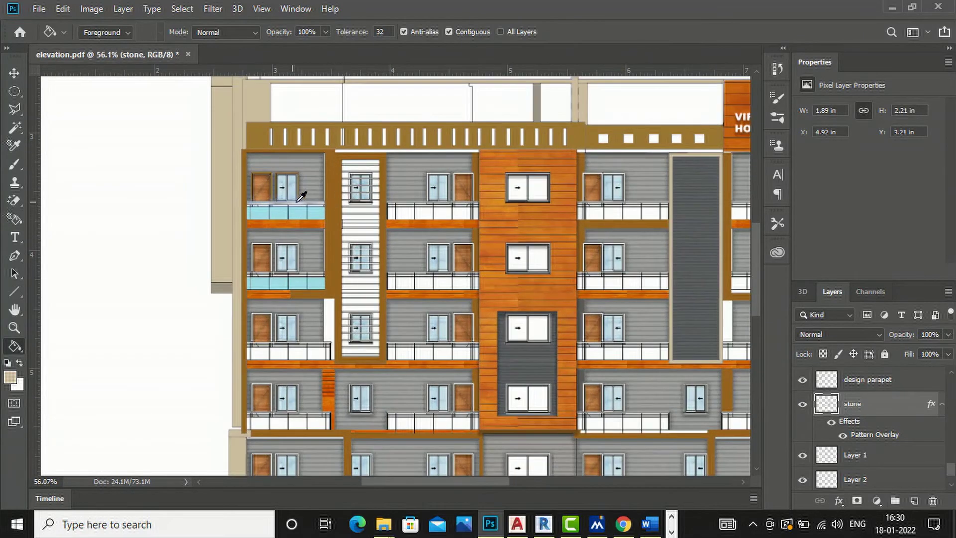
pyautogui.scroll(-5, 381, 151)
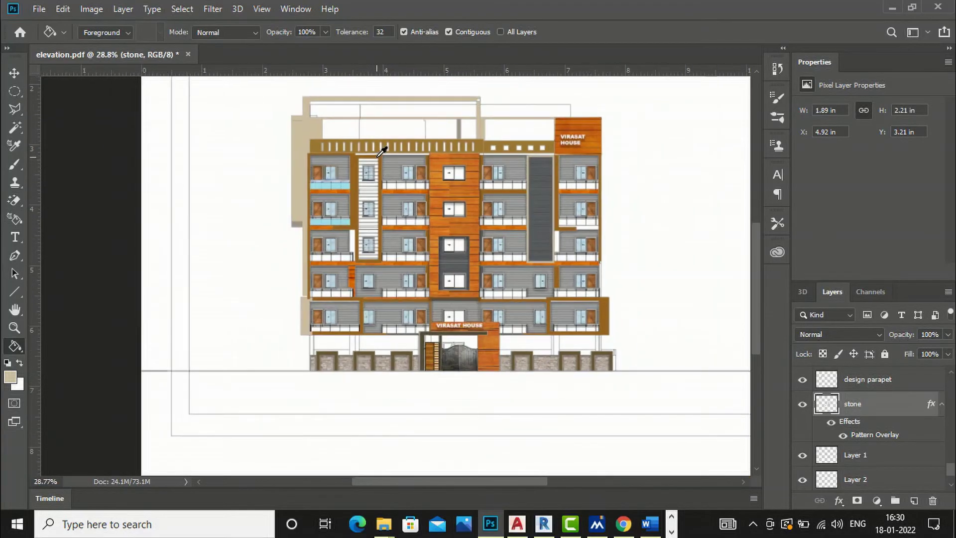
pyautogui.scroll(5, 427, 386)
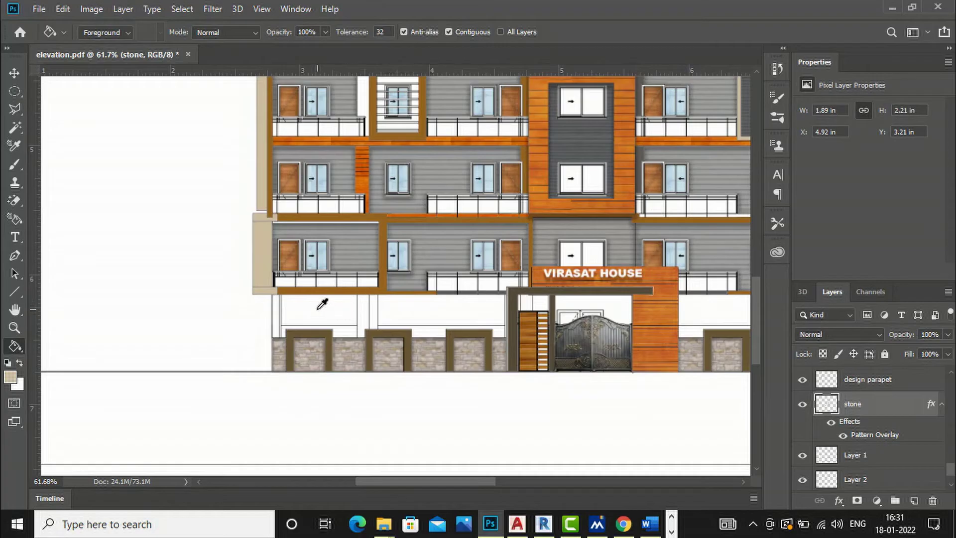
pyautogui.scroll(-3, 322, 304)
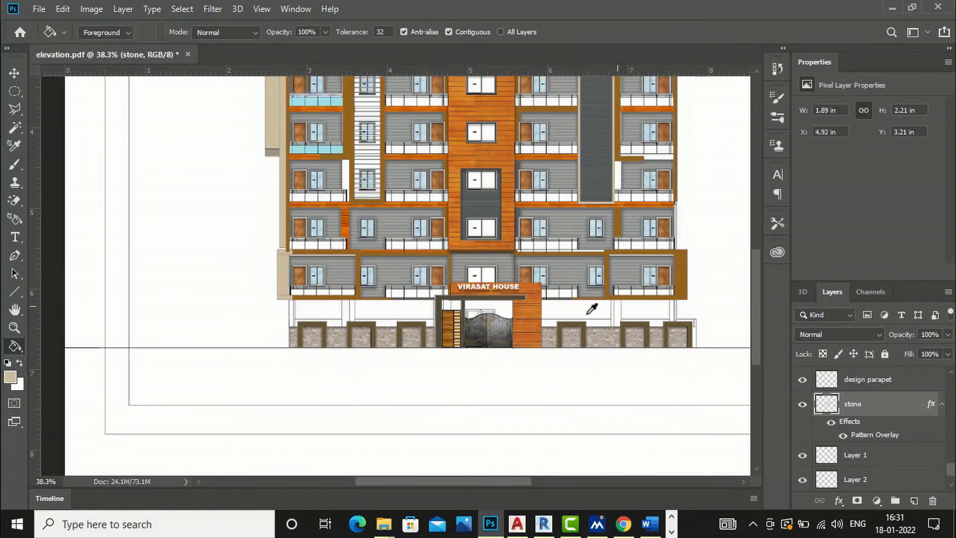
pyautogui.scroll(4, 591, 308)
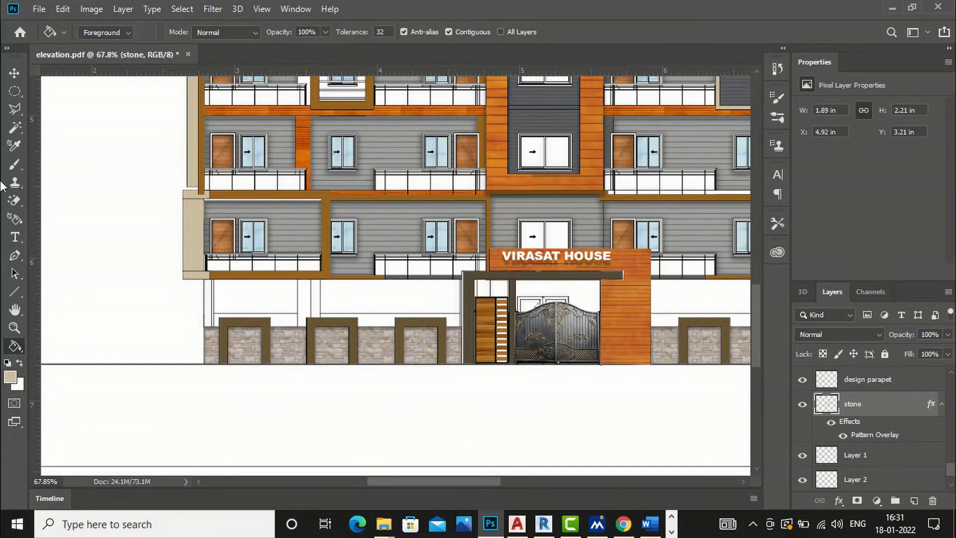
pyautogui.click(15, 127)
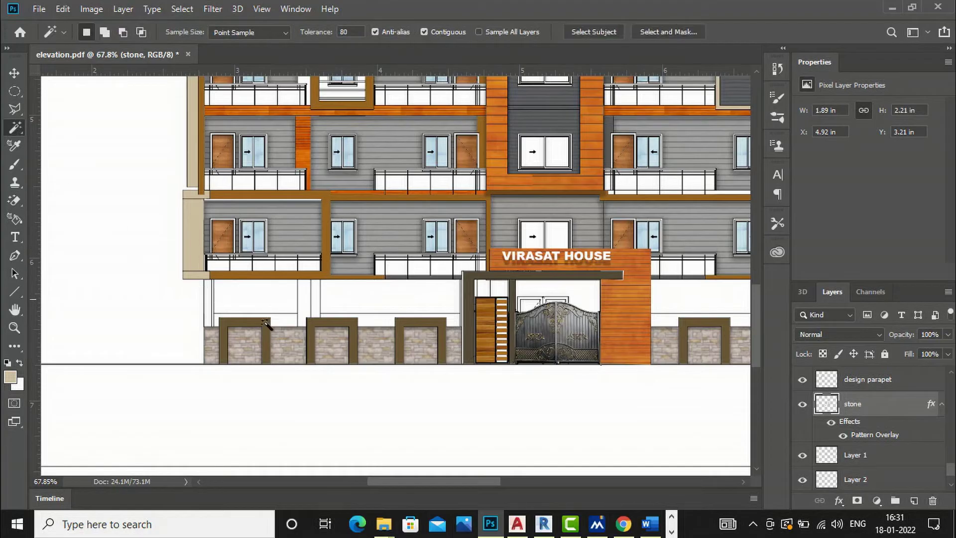
# On the elevation layer, select the three white ground-floor columns with the Magic Wand.
pyautogui.scroll(-2, 856, 462)
pyautogui.click(856, 460)
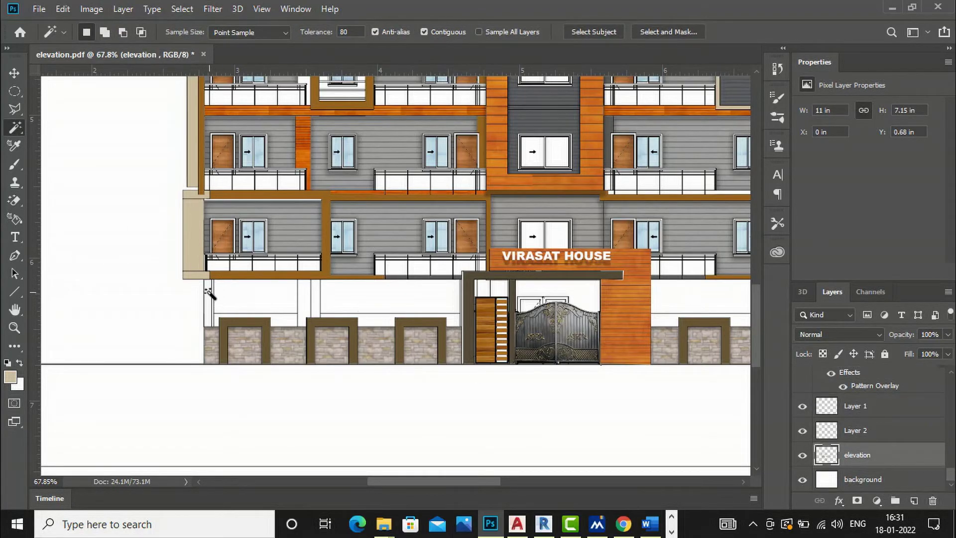
pyautogui.keyDown('shift'); pyautogui.click(307, 299); pyautogui.keyUp('shift')
pyautogui.scroll(-4, 269, 315)
pyautogui.scroll(2, 550, 311)
pyautogui.scroll(1, 550, 311)
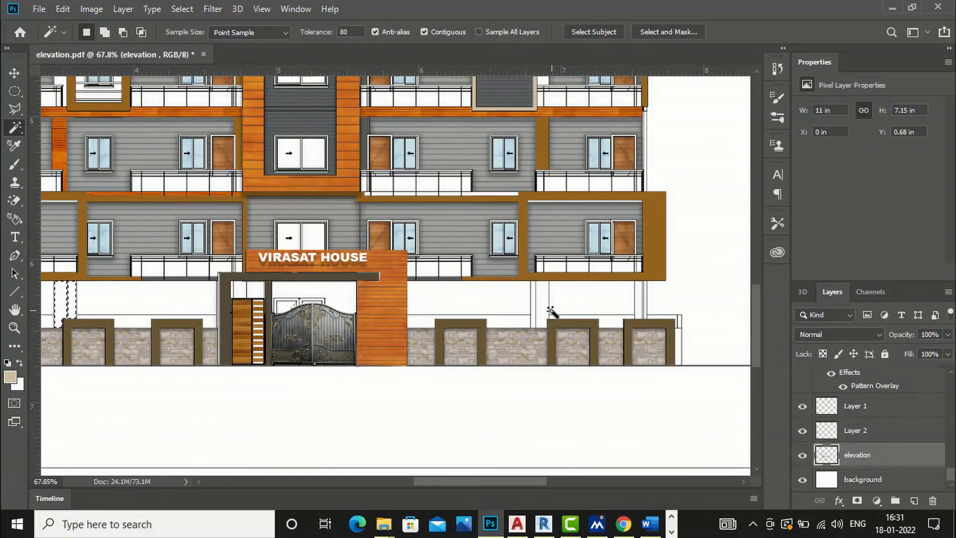
pyautogui.keyDown('shift'); pyautogui.click(537, 301); pyautogui.keyUp('shift')
pyautogui.keyDown('shift'); pyautogui.click(642, 297); pyautogui.keyUp('shift')
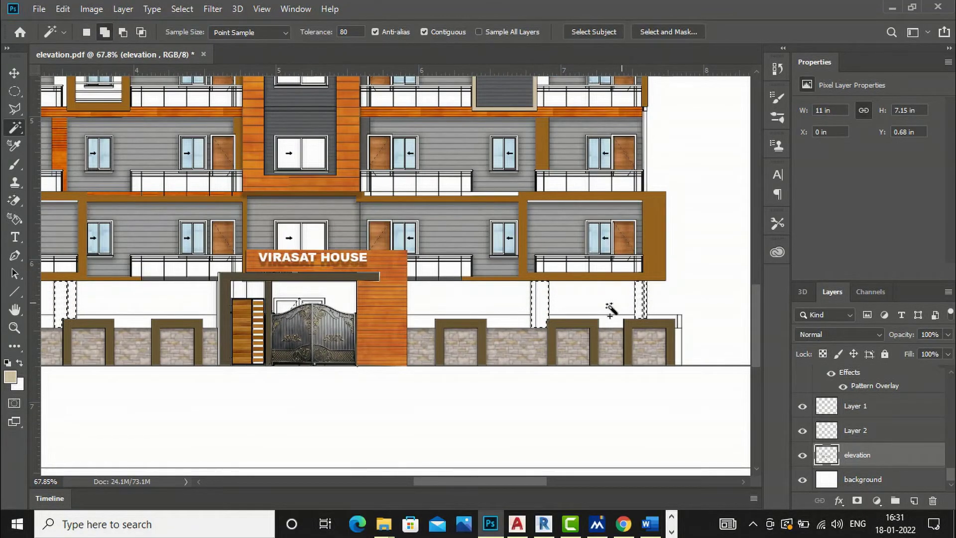
pyautogui.scroll(-3, 642, 299)
pyautogui.scroll(2, 341, 309)
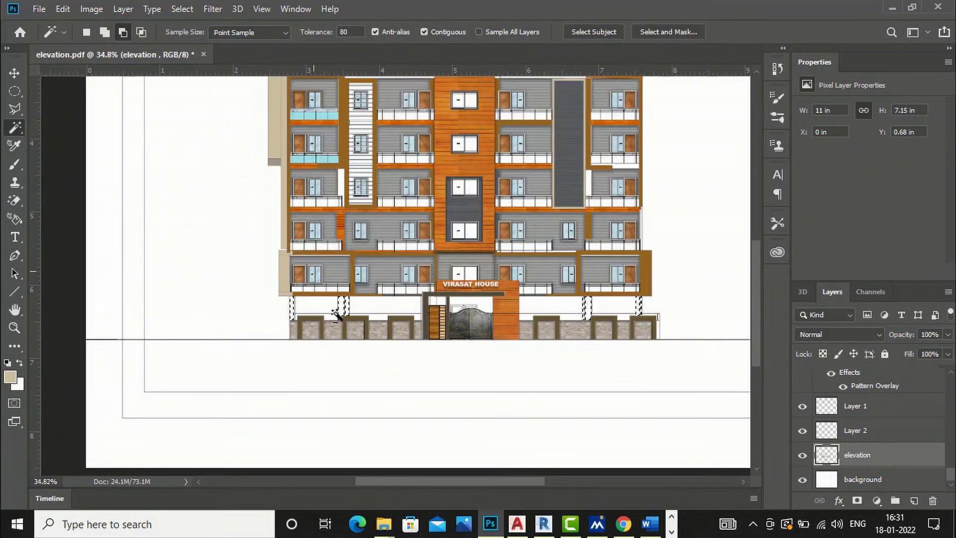
# Fill the selected columns with light beige-grey bebab4 on a new layer.
pyautogui.click(914, 500)
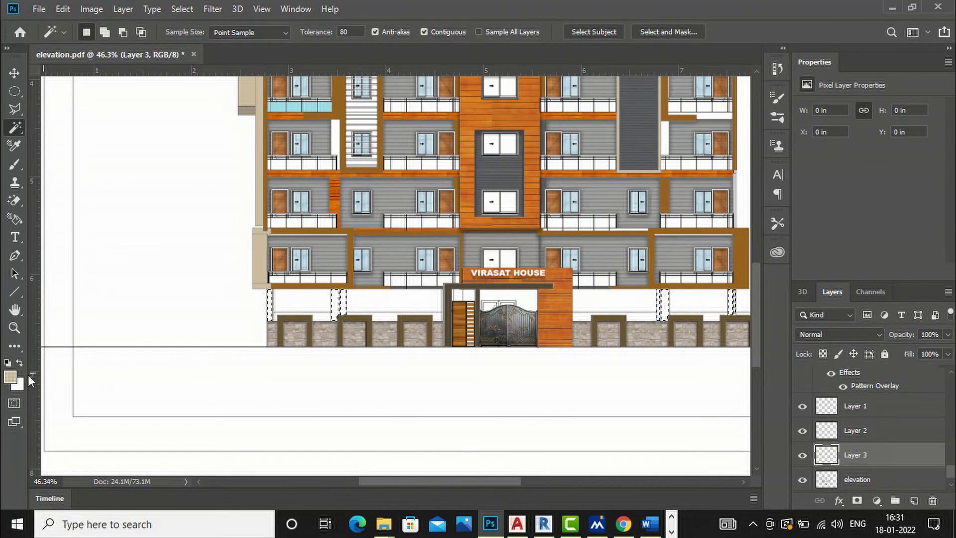
pyautogui.click(10, 376)
pyautogui.write('bebab4')
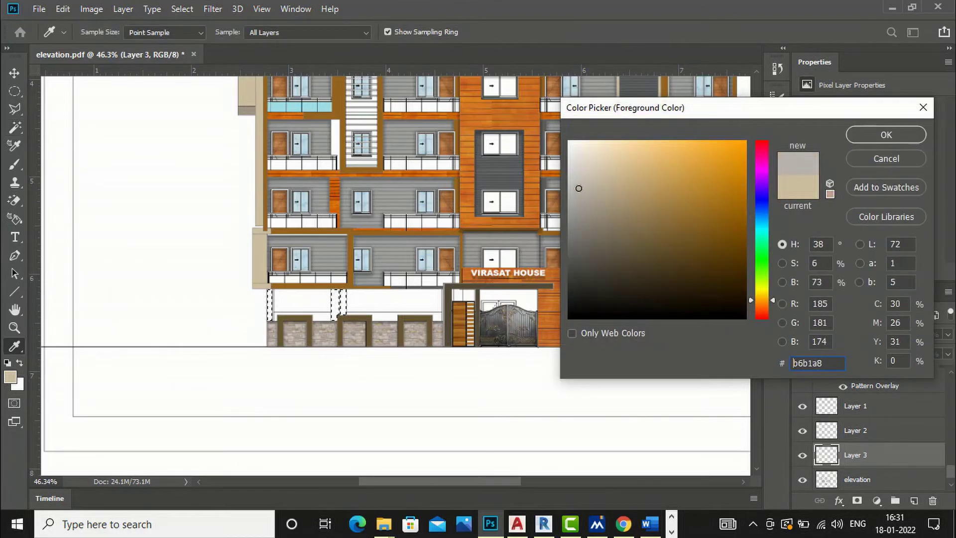
pyautogui.click(886, 135)
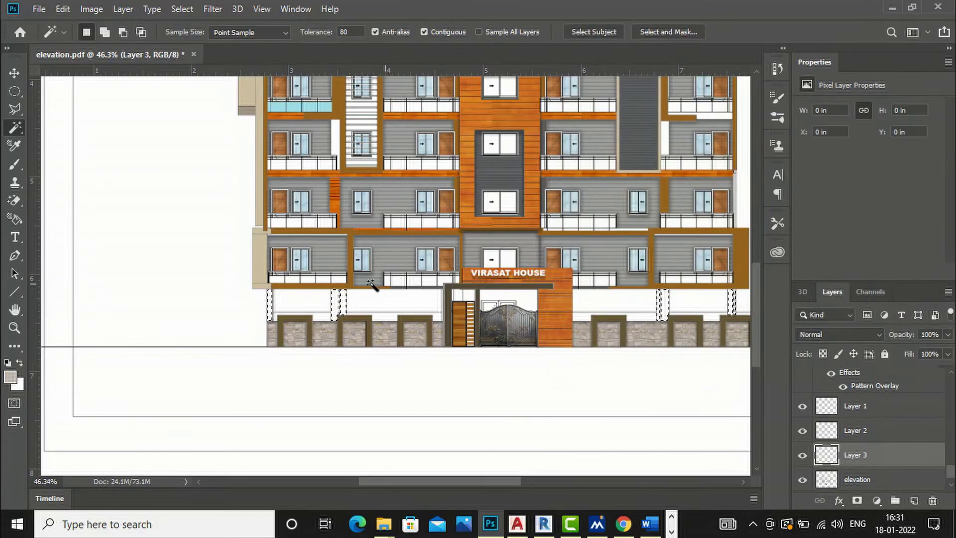
pyautogui.press('g')
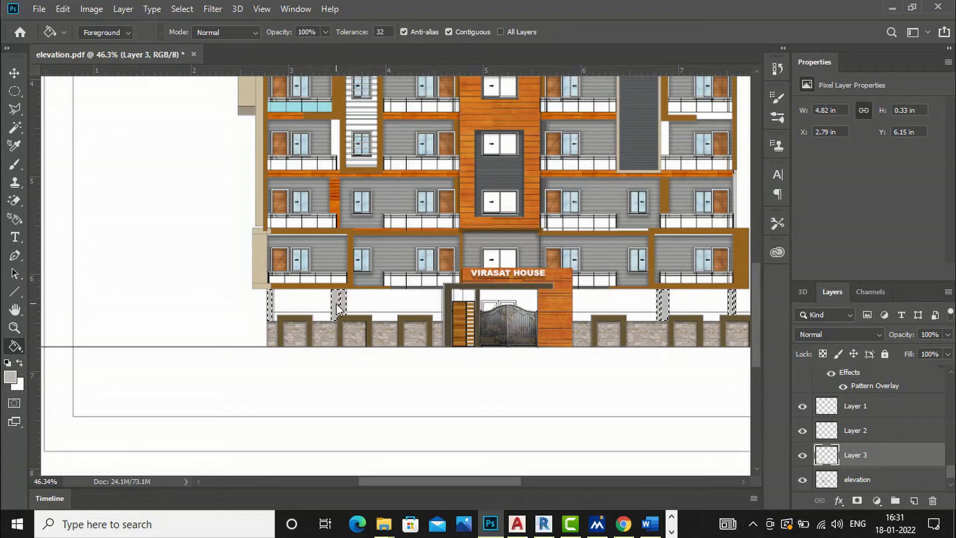
pyautogui.click(337, 307)
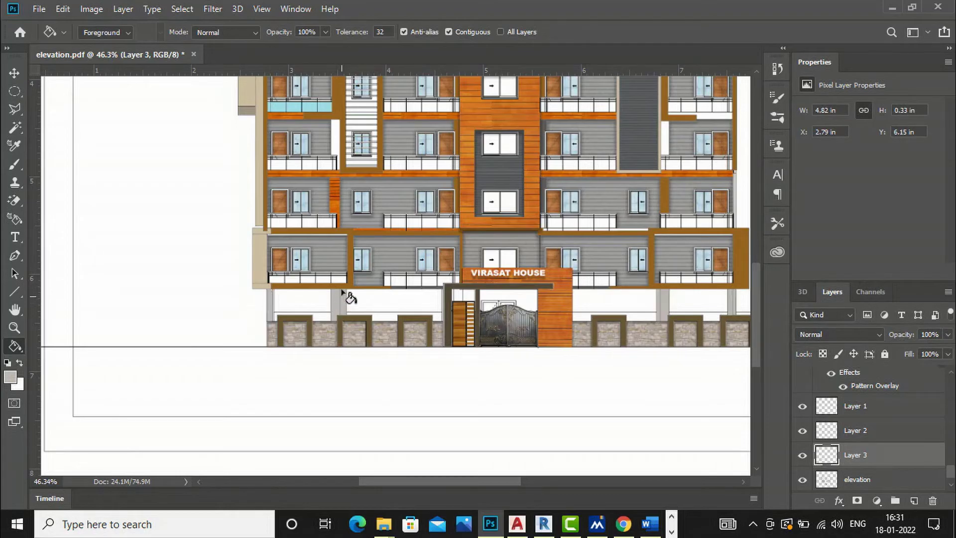
pyautogui.scroll(-5, 340, 299)
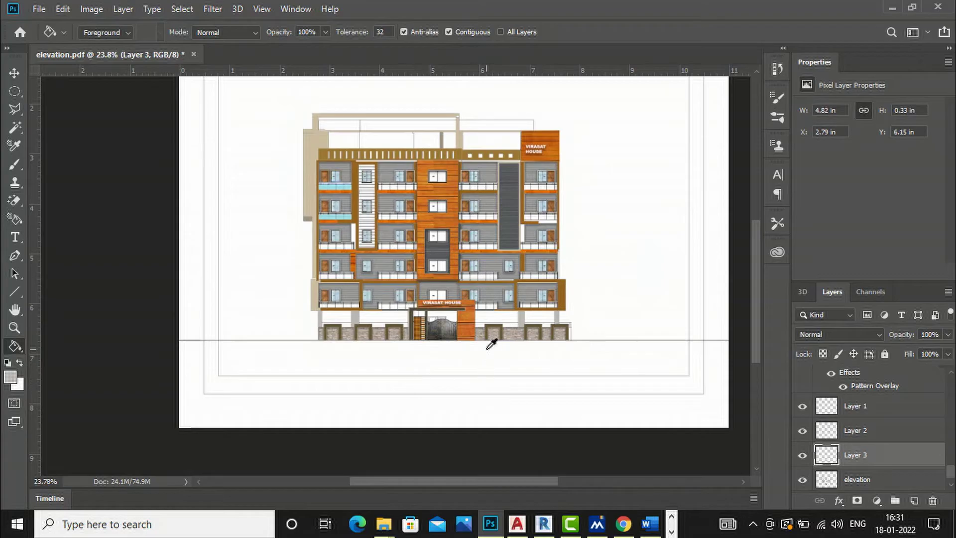
pyautogui.scroll(2, 491, 343)
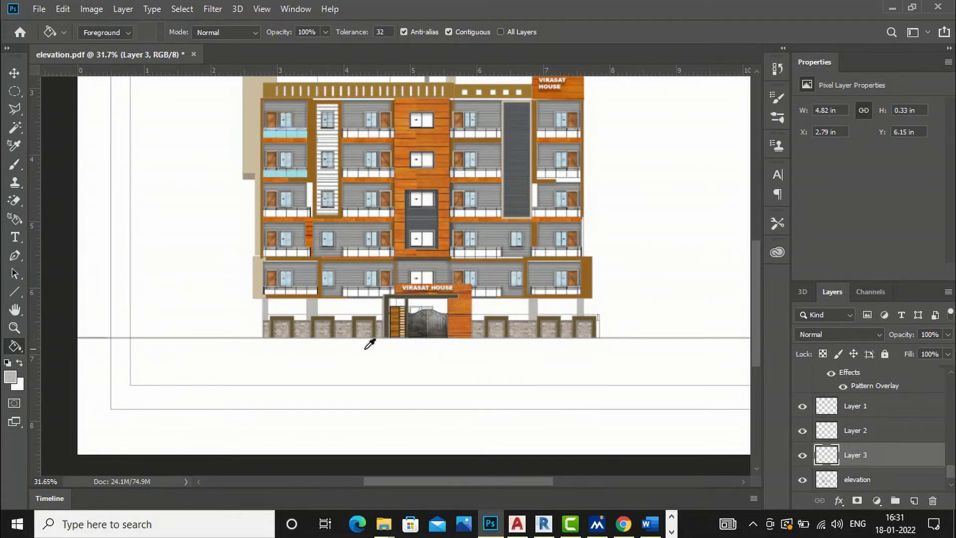
pyautogui.scroll(1, 323, 343)
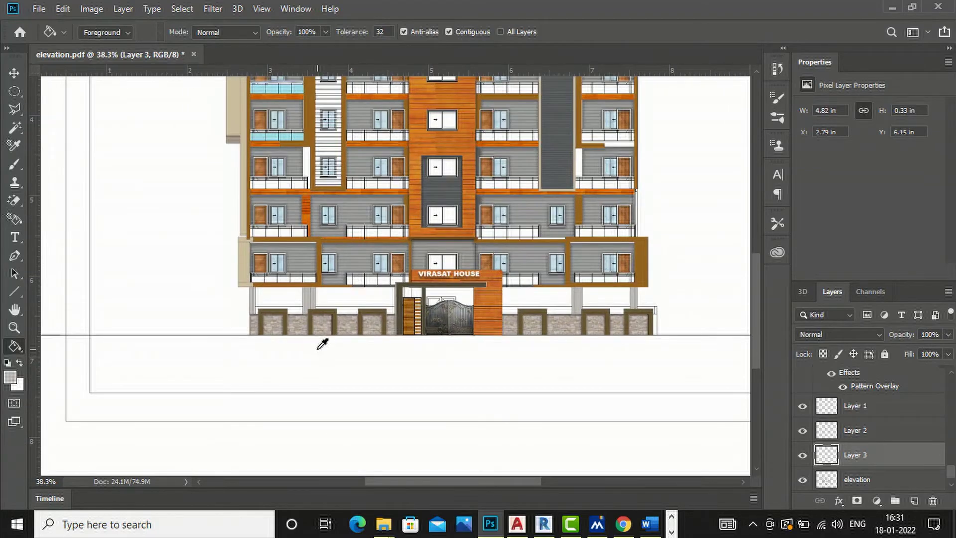
pyautogui.scroll(-3, 323, 343)
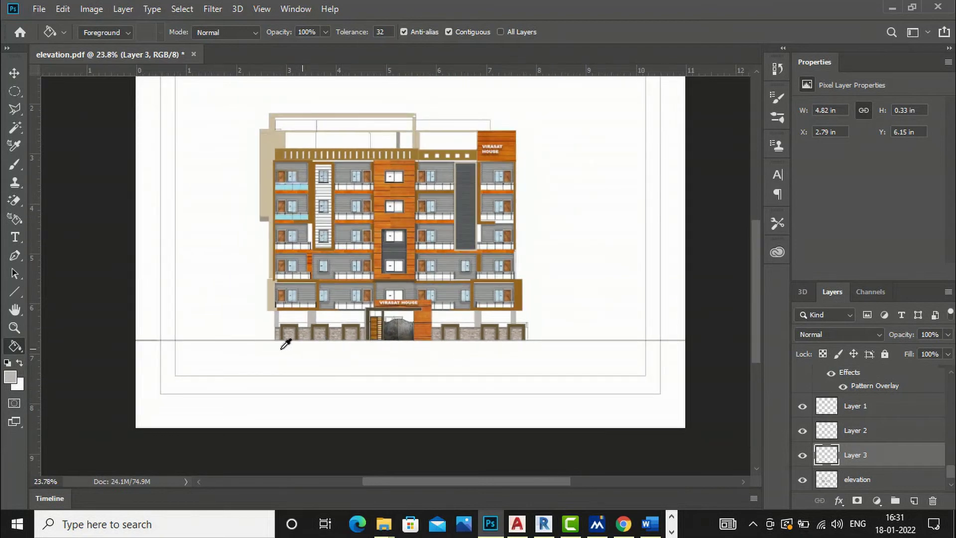
pyautogui.scroll(2, 249, 344)
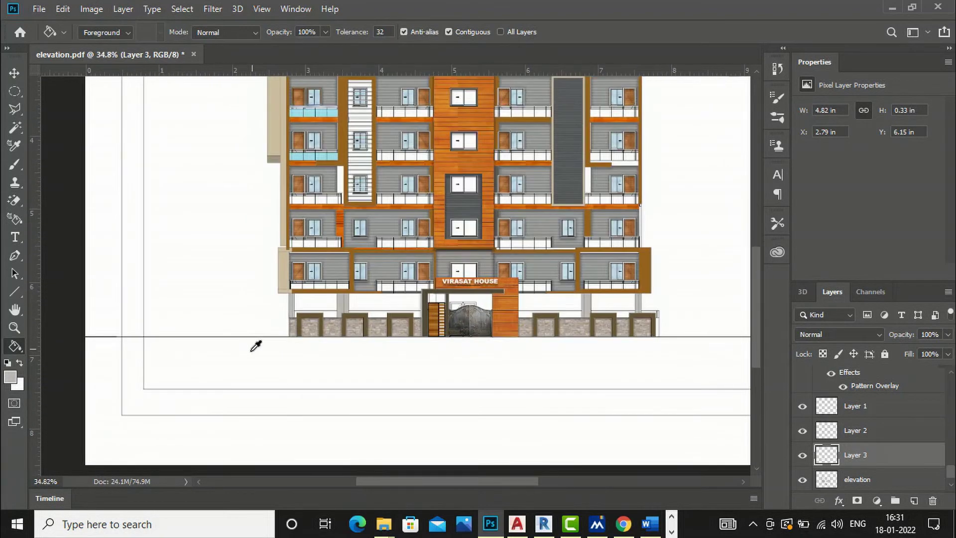
pyautogui.scroll(-2, 391, 366)
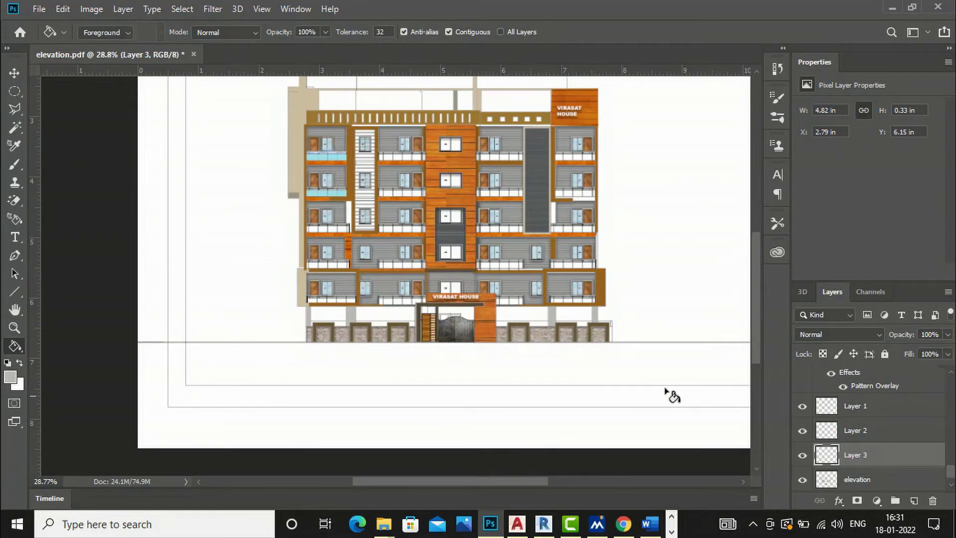
pyautogui.scroll(-1, 403, 350)
# Draw a Polygonal Lasso strip along the ground line beneath the building.
pyautogui.click(16, 108)
pyautogui.click(204, 343)
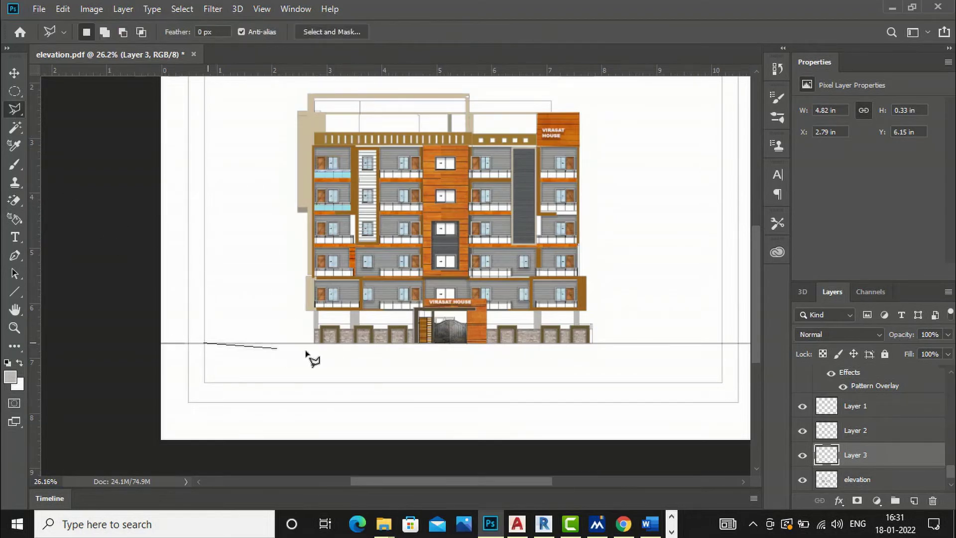
pyautogui.click(722, 343)
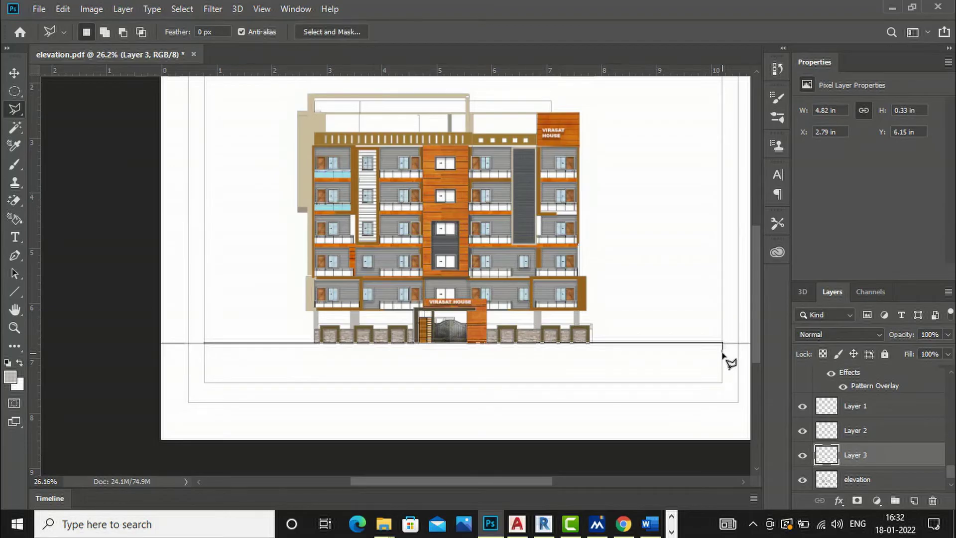
pyautogui.click(722, 355)
pyautogui.click(205, 345)
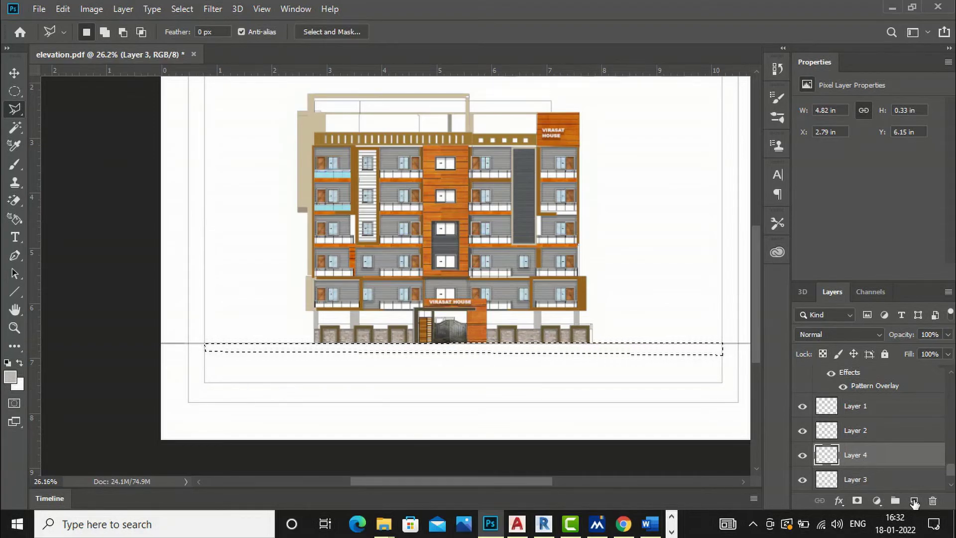
# Rename the new layer to 'road'.
pyautogui.doubleClick(855, 455)
pyautogui.write('roa')
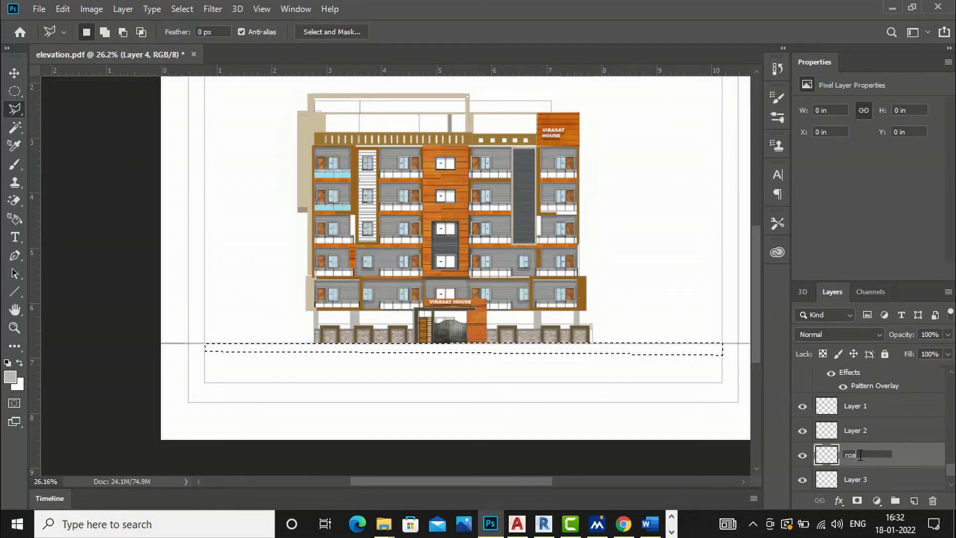
pyautogui.write('d')
pyautogui.press('Return')
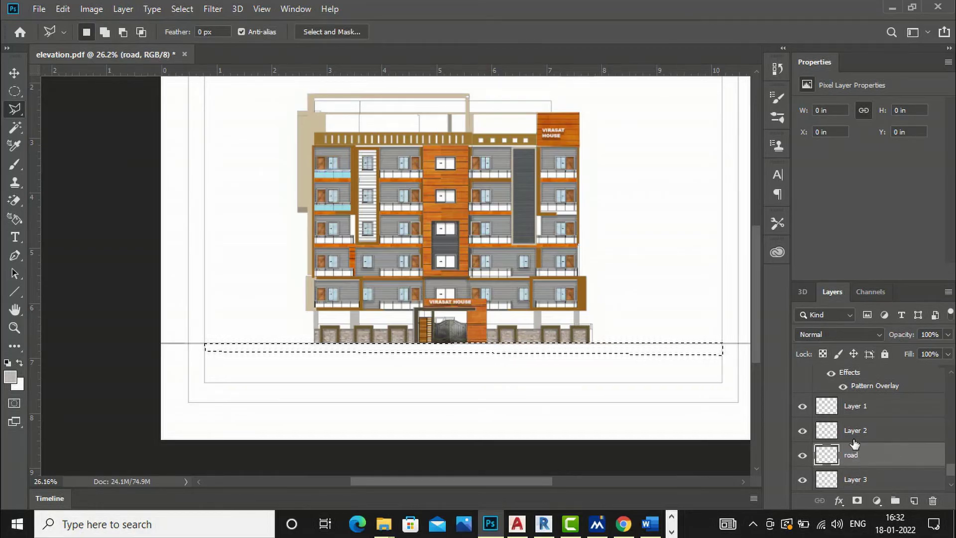
# Fill the road strip with dark grey using the Paint Bucket.
pyautogui.click(10, 377)
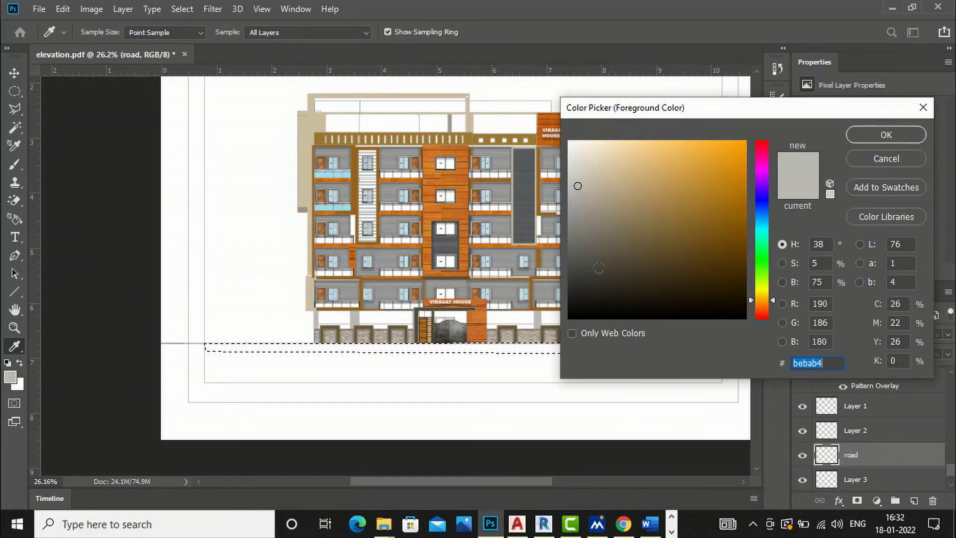
pyautogui.click(879, 136)
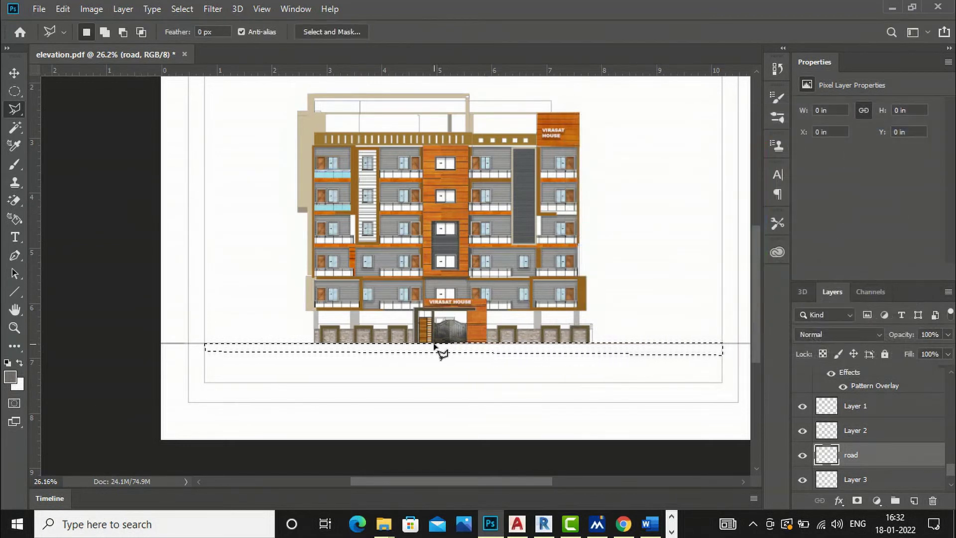
pyautogui.press('g')
pyautogui.click(432, 348)
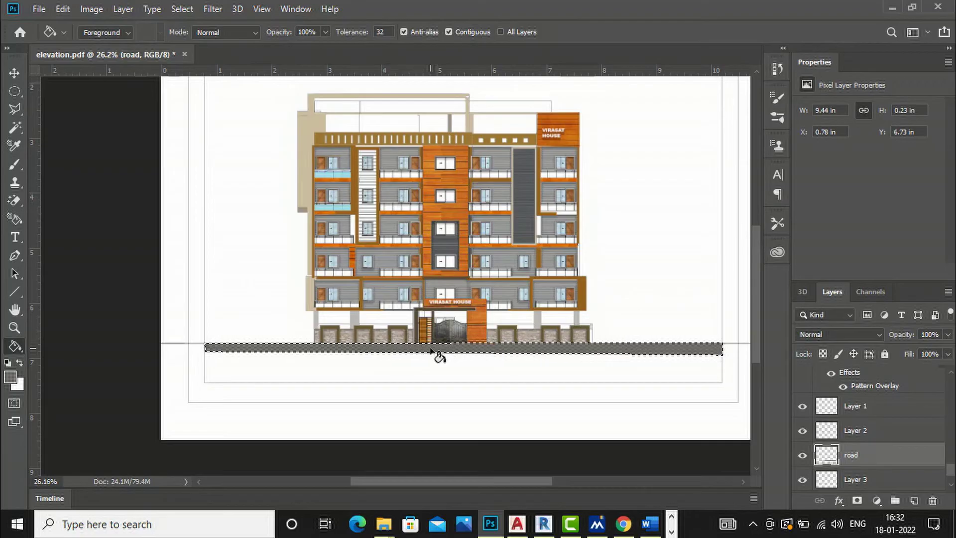
# Open the dark texture JPG from the material texture folder in Adobe Photoshop CC 2019.
pyautogui.moveTo(384, 518)
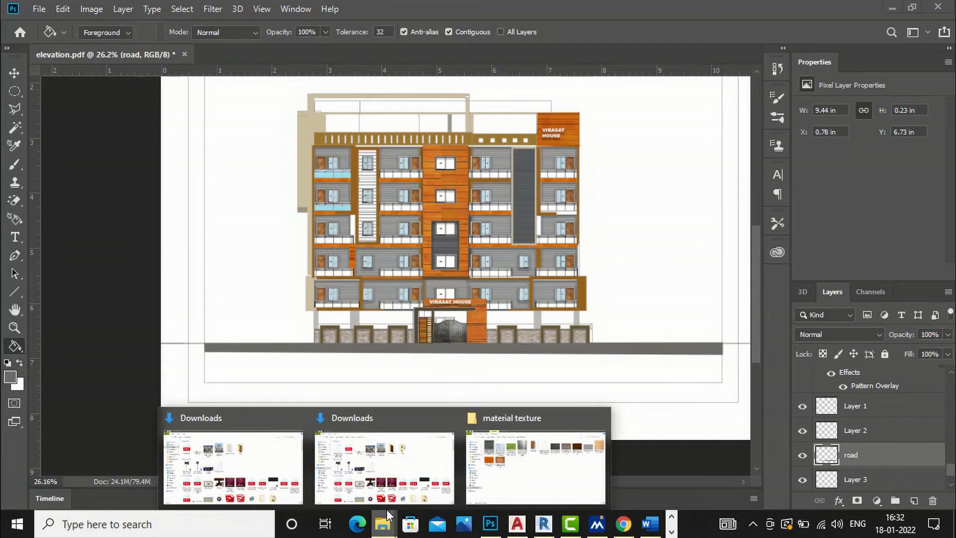
pyautogui.click(541, 459)
pyautogui.rightClick(614, 121)
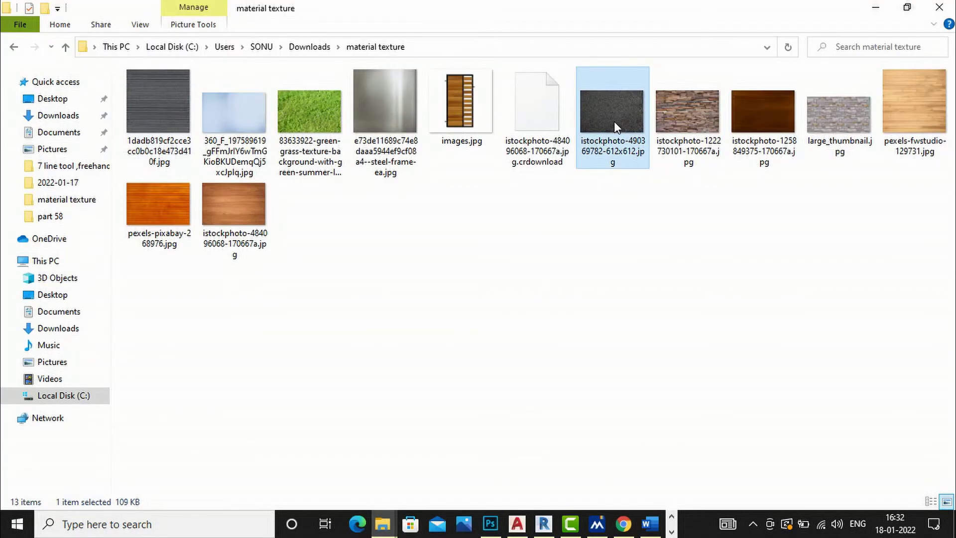
pyautogui.moveTo(644, 274)
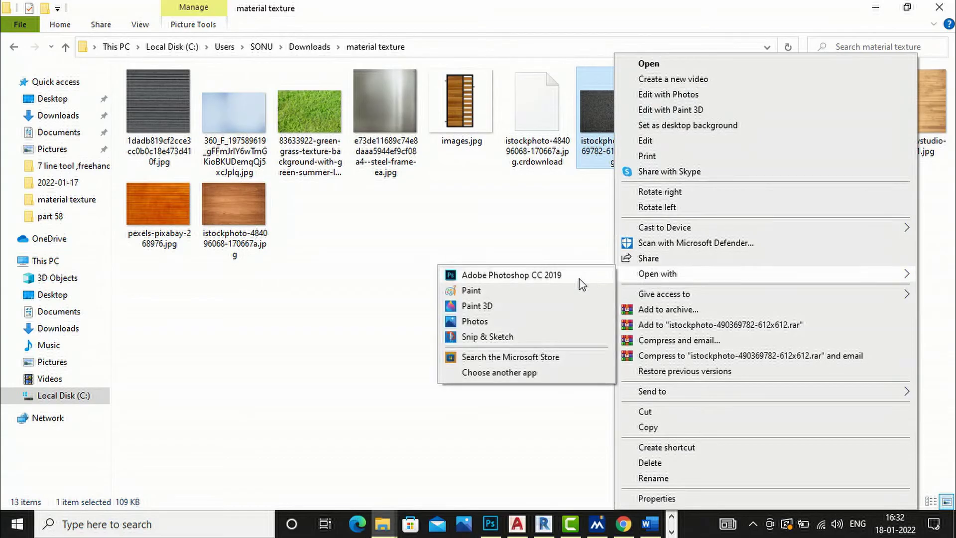
pyautogui.click(511, 275)
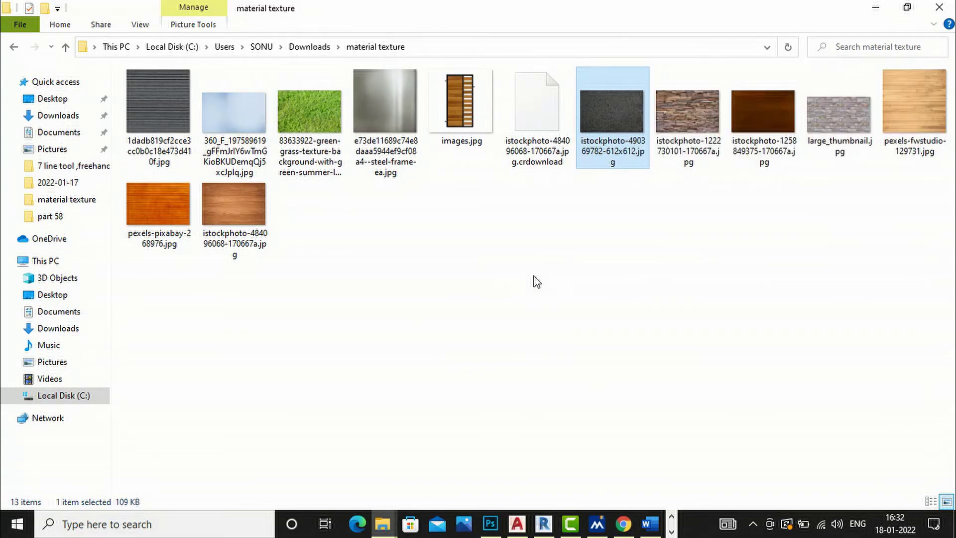
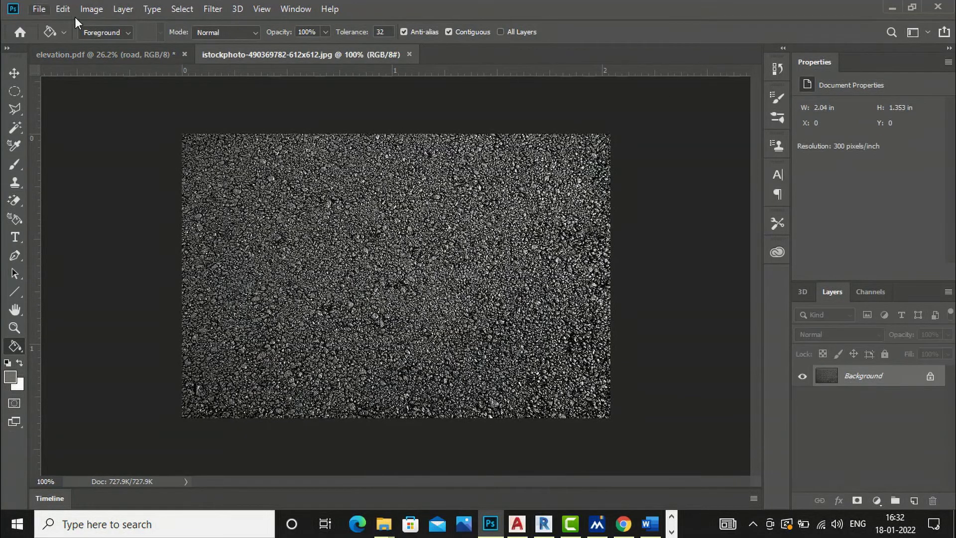
# Define the asphalt photo as a pattern with its default name and close the texture document.
pyautogui.click(66, 8)
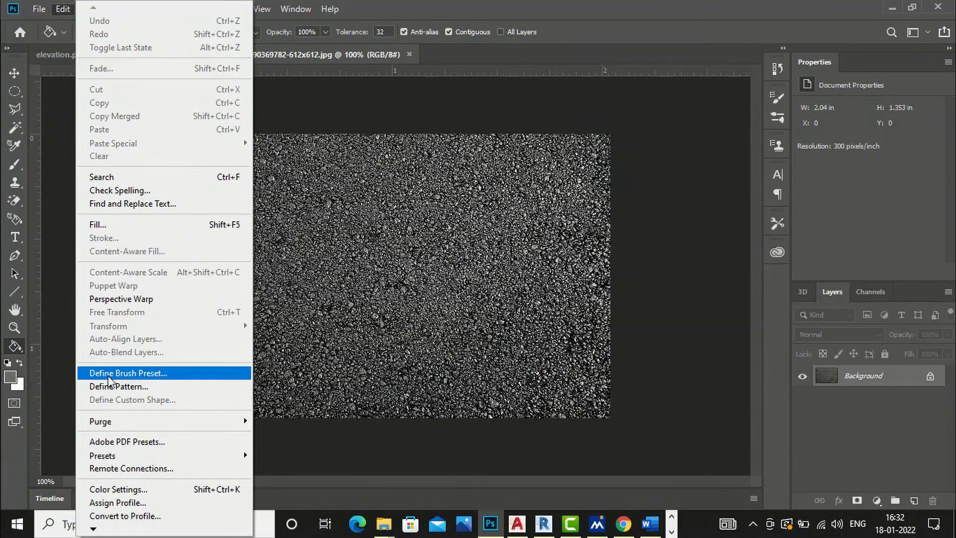
pyautogui.click(113, 386)
pyautogui.click(617, 159)
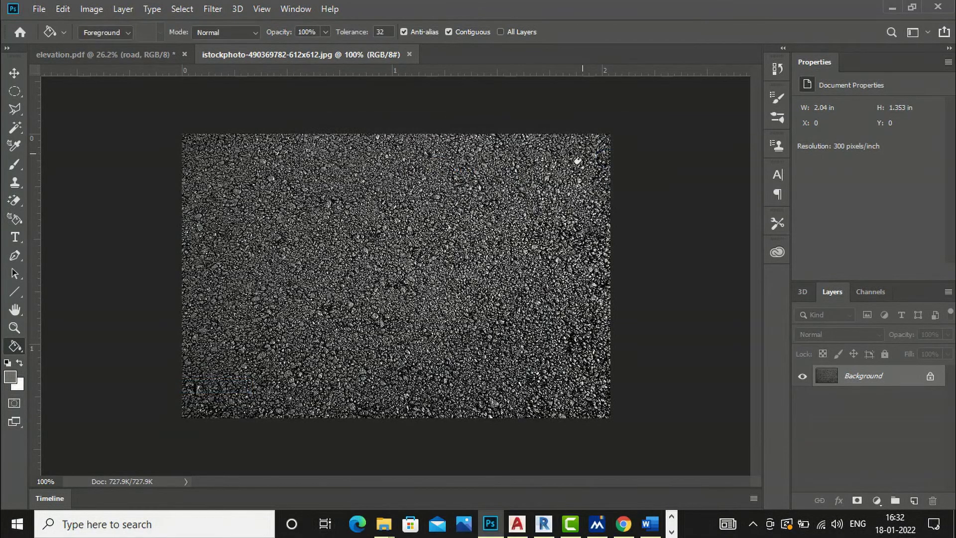
pyautogui.click(410, 55)
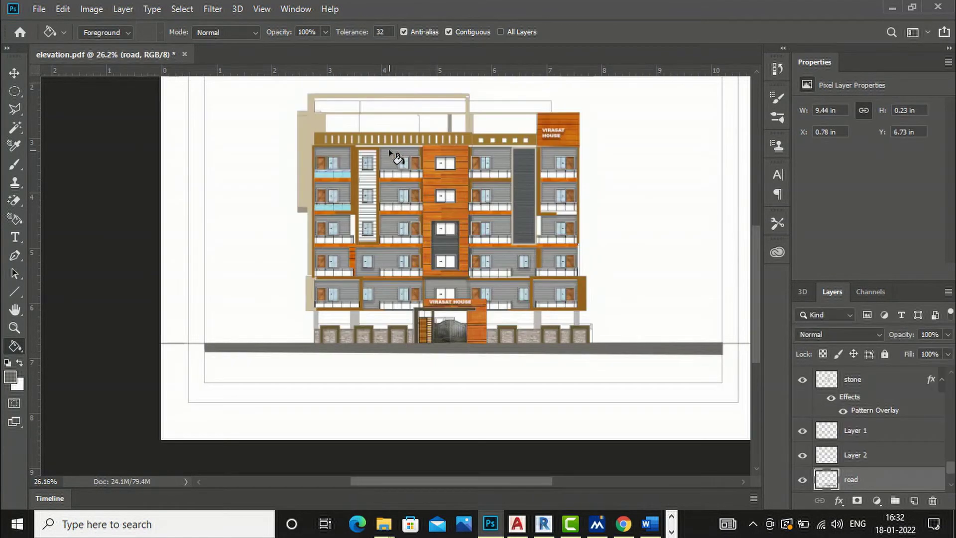
# Give the road layer a Pattern Overlay using the asphalt pattern at 61% scale.
pyautogui.rightClick(826, 480)
pyautogui.click(826, 205)
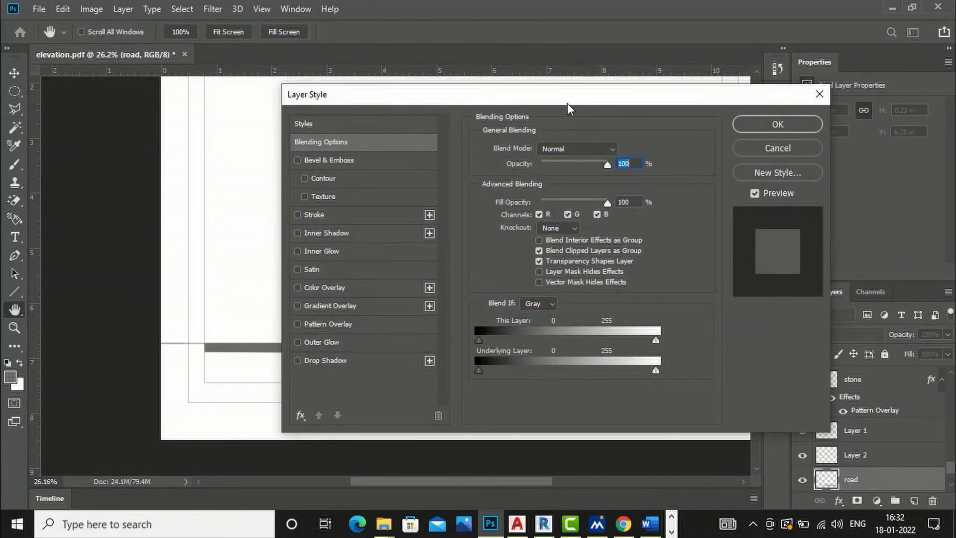
pyautogui.moveTo(566, 104); pyautogui.dragTo(852, 110)
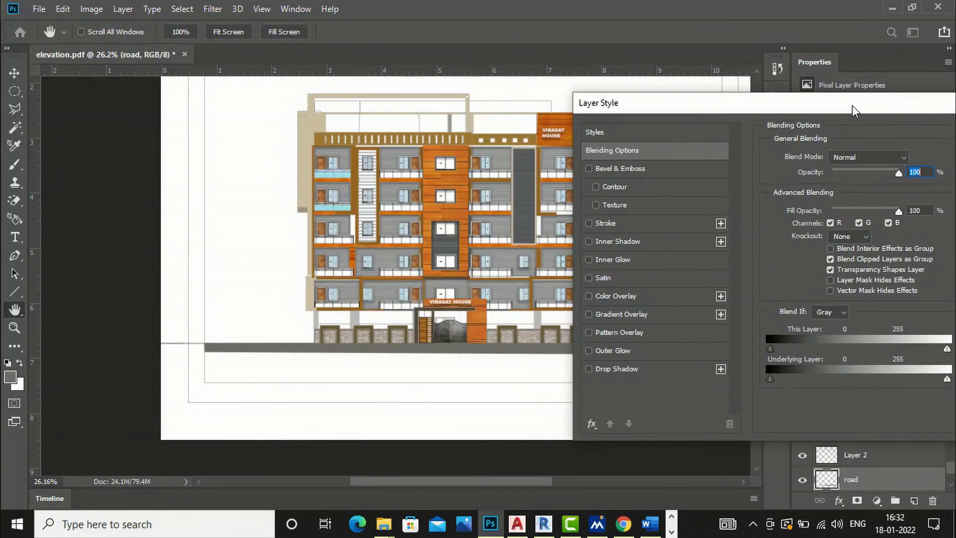
pyautogui.click(589, 332)
pyautogui.click(614, 332)
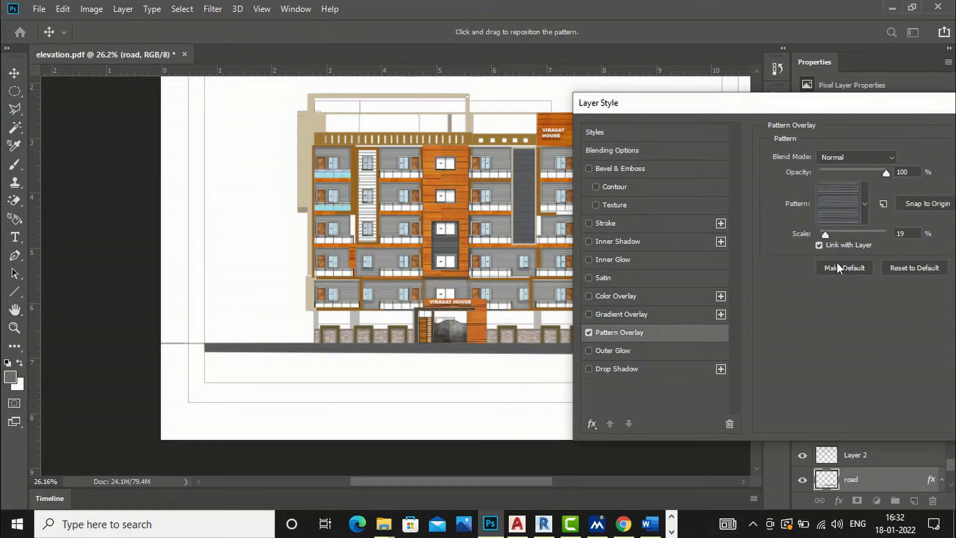
pyautogui.click(864, 204)
pyautogui.click(815, 313)
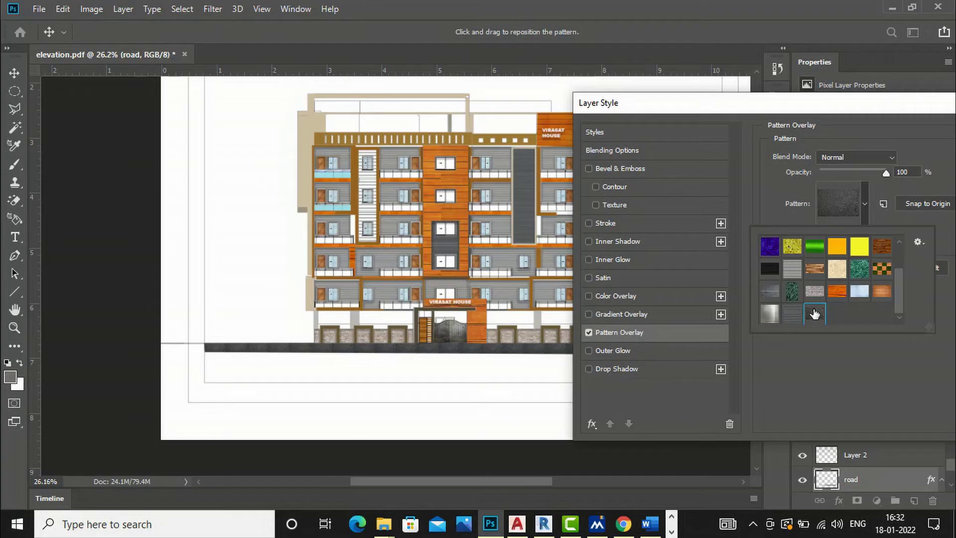
pyautogui.click(814, 312)
pyautogui.moveTo(827, 232); pyautogui.dragTo(840, 231)
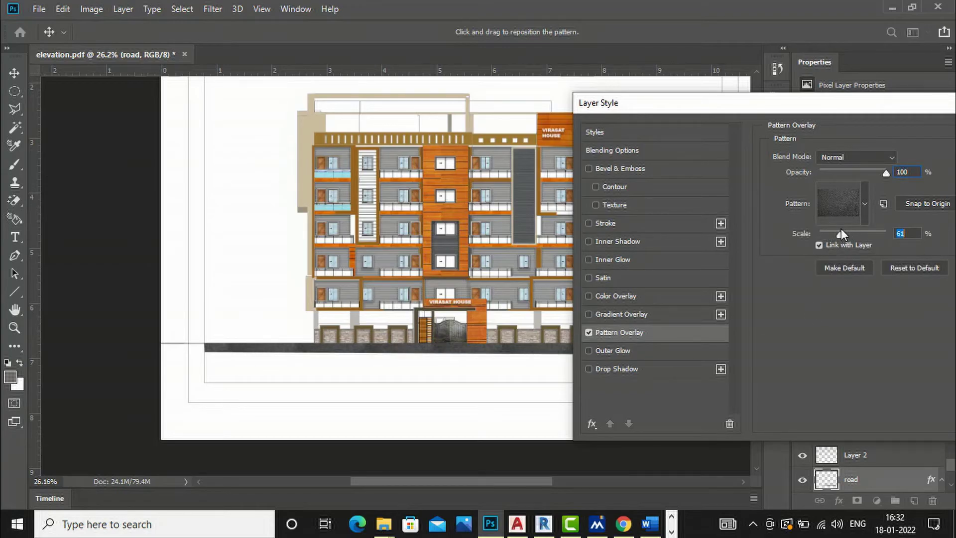
pyautogui.moveTo(689, 106); pyautogui.dragTo(410, 107)
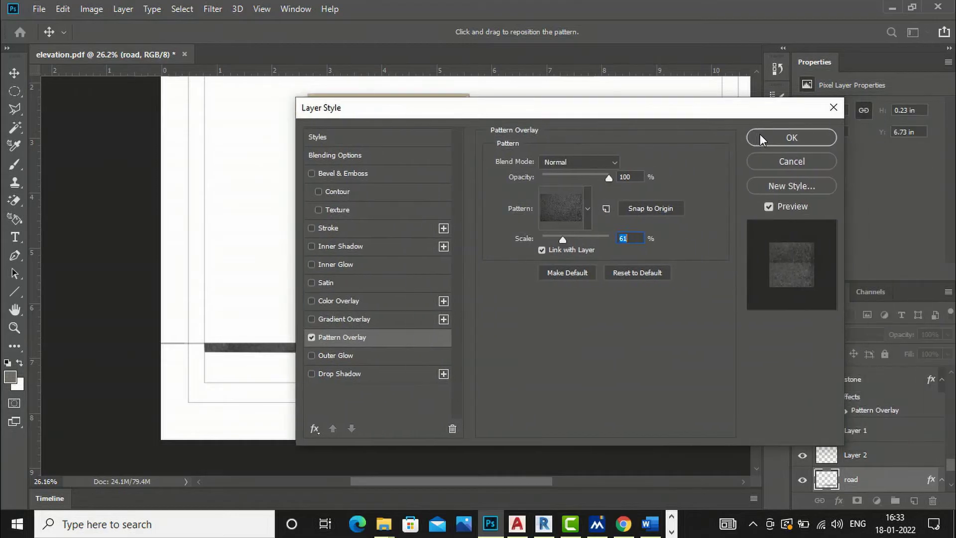
pyautogui.click(772, 136)
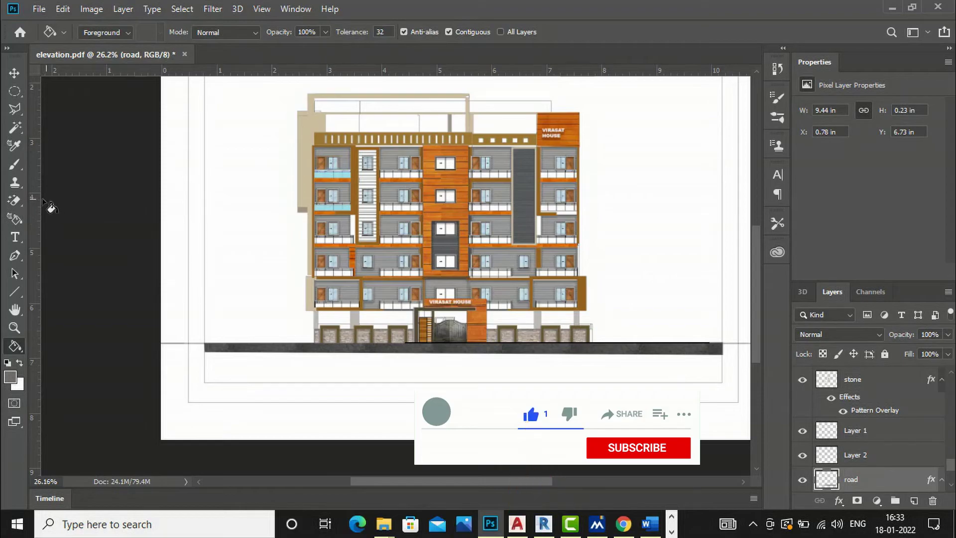
# Outline the strip beneath the road with a polygonal lasso selection.
pyautogui.press('w')
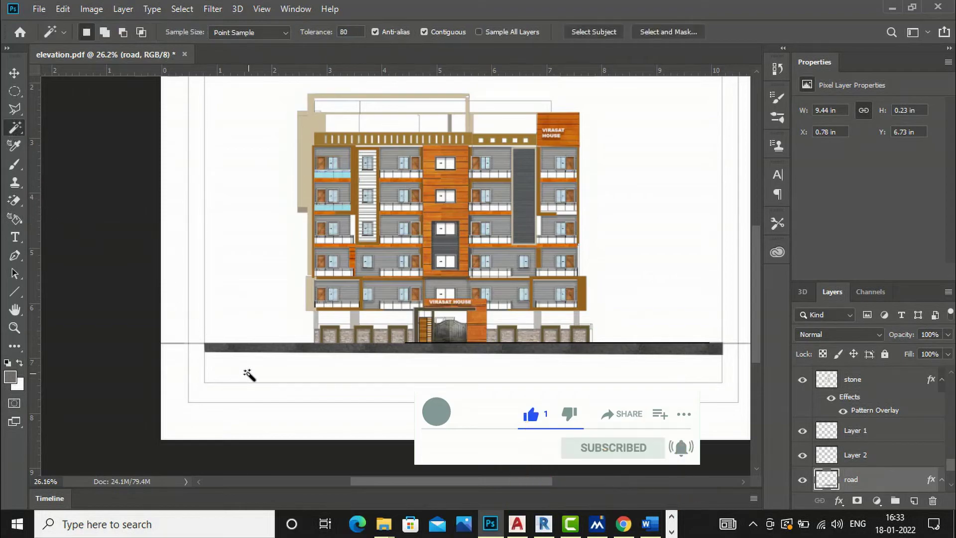
pyautogui.click(248, 374)
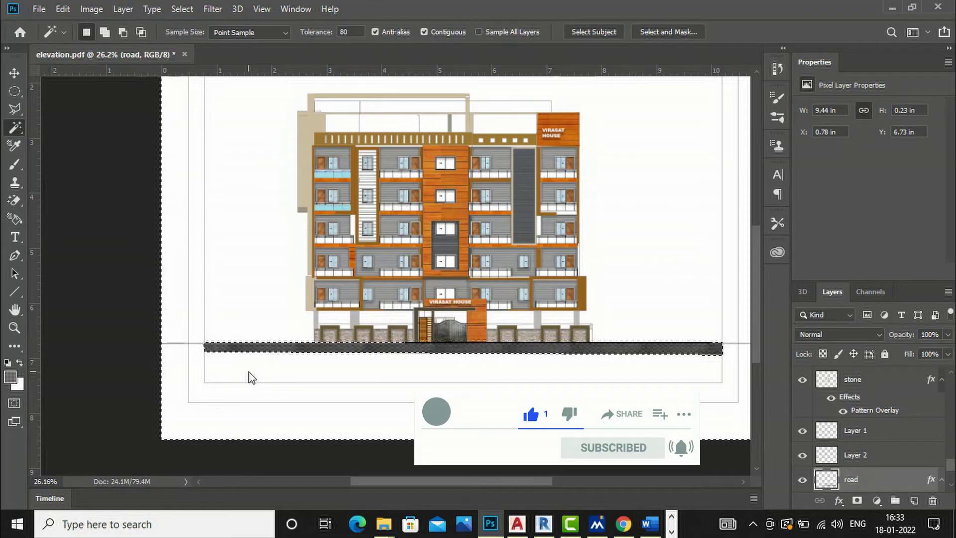
pyautogui.scroll(-3, 856, 466)
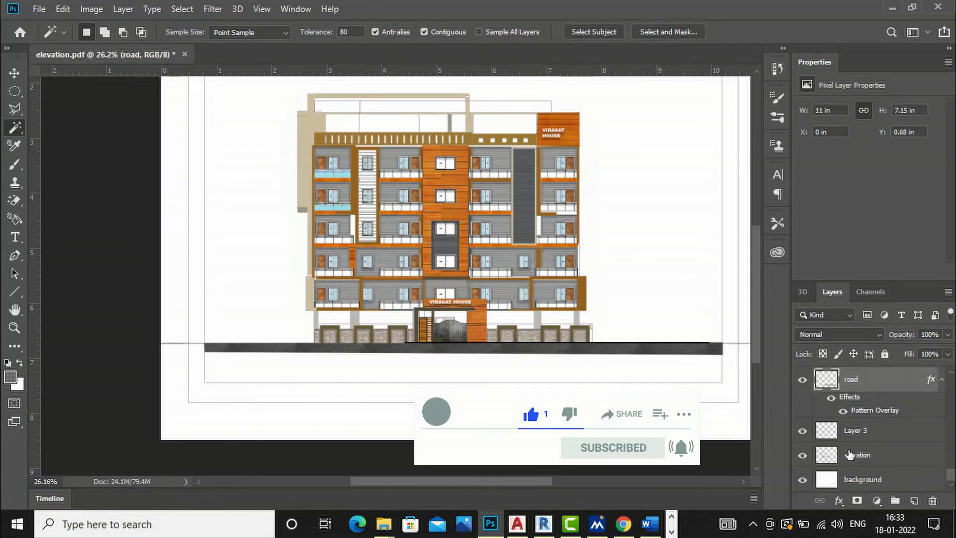
pyautogui.click(855, 454)
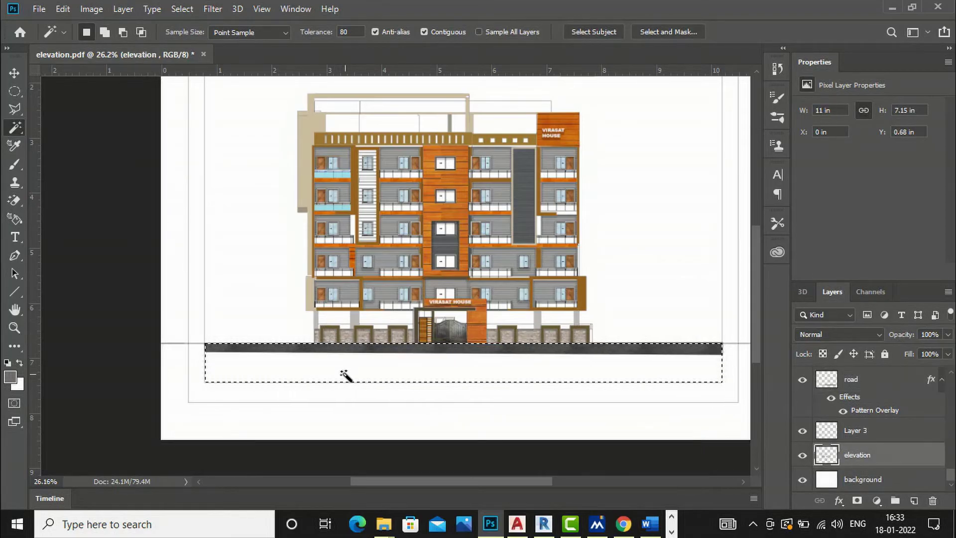
pyautogui.hotkey('ctrl', 'd')
pyautogui.click(14, 110)
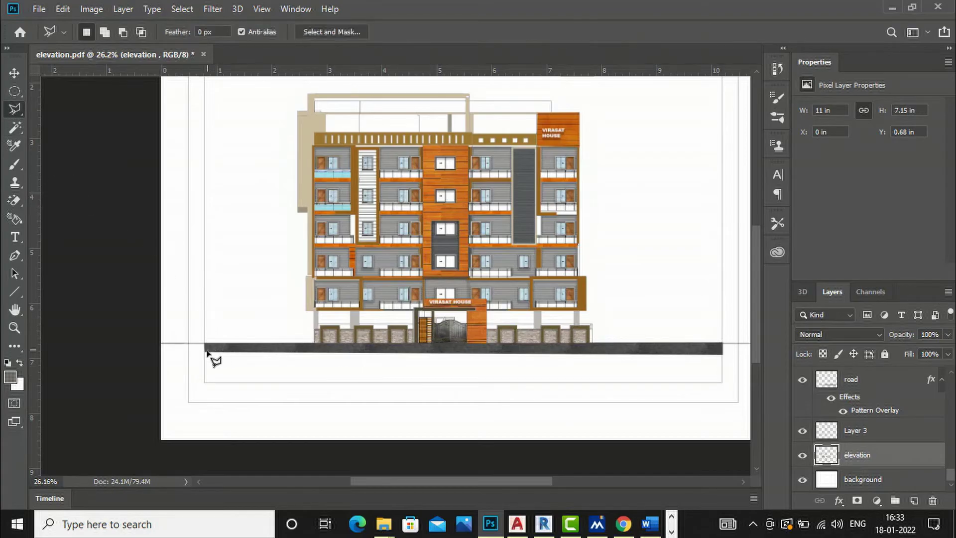
pyautogui.click(204, 351)
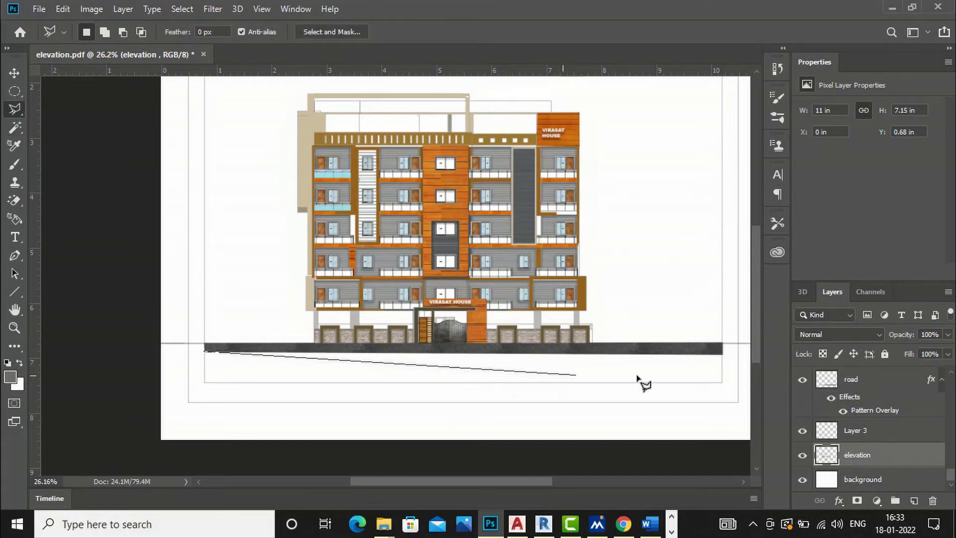
pyautogui.click(722, 355)
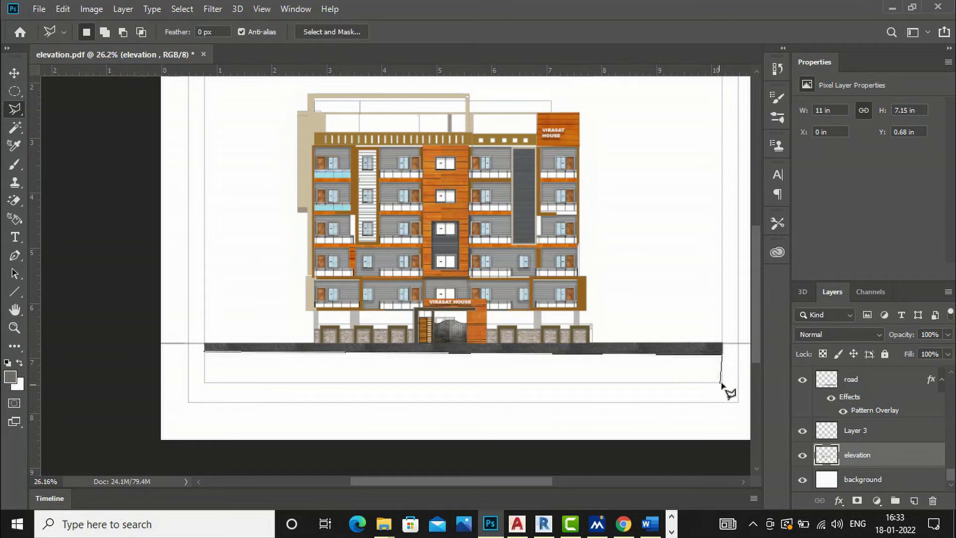
pyautogui.click(722, 381)
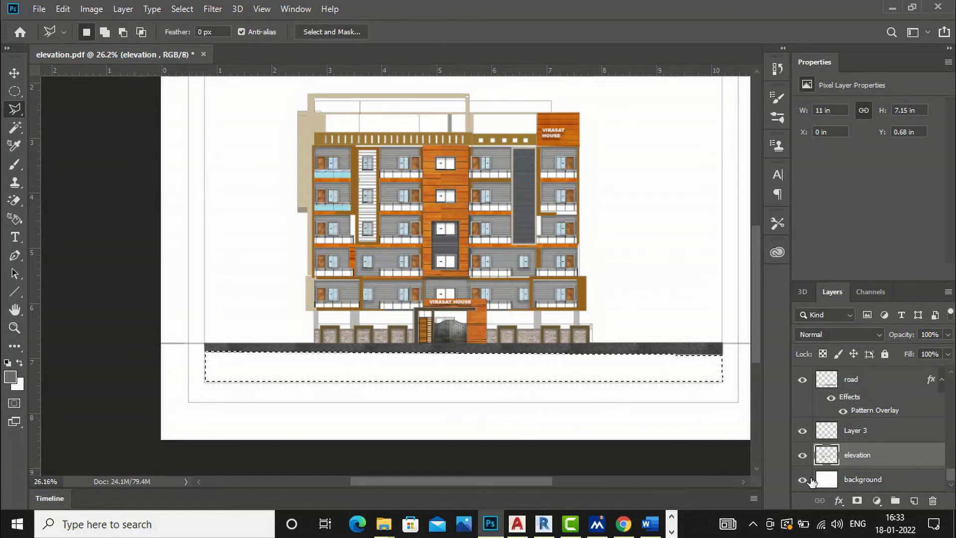
# Add a new empty layer named grass.
pyautogui.click(914, 501)
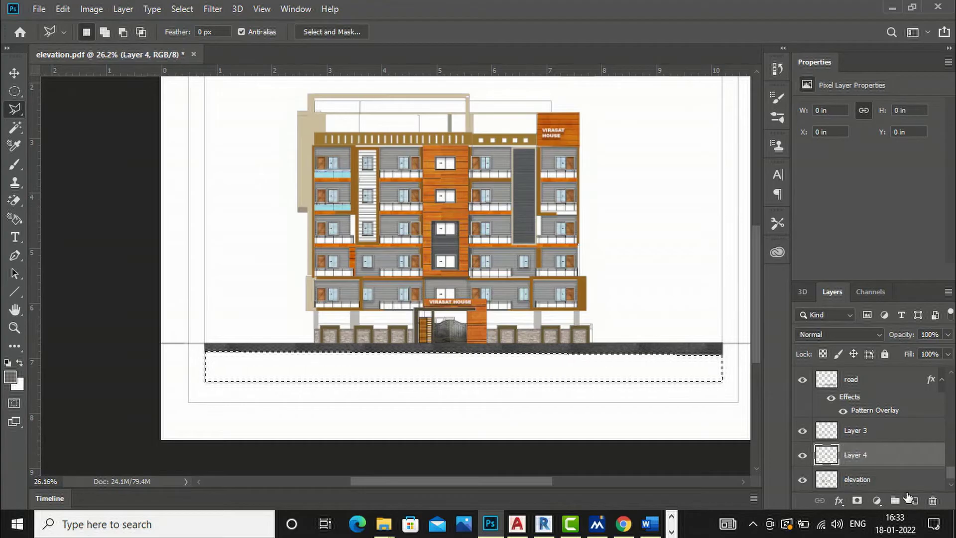
pyautogui.doubleClick(856, 455)
pyautogui.write('grass')
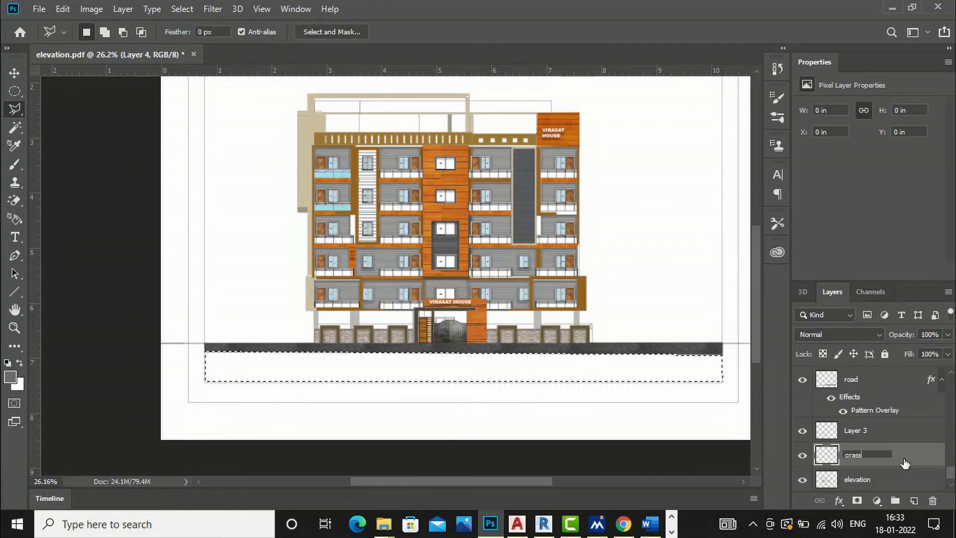
pyautogui.press('Return')
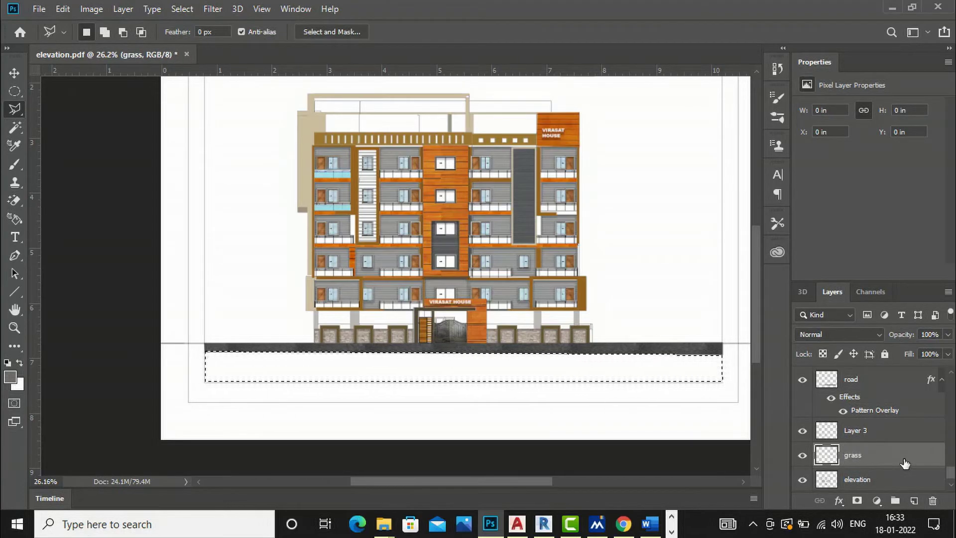
# Fill the selected strip with dark green #46583c using the Paint Bucket, then deselect.
pyautogui.click(11, 377)
pyautogui.click(717, 269)
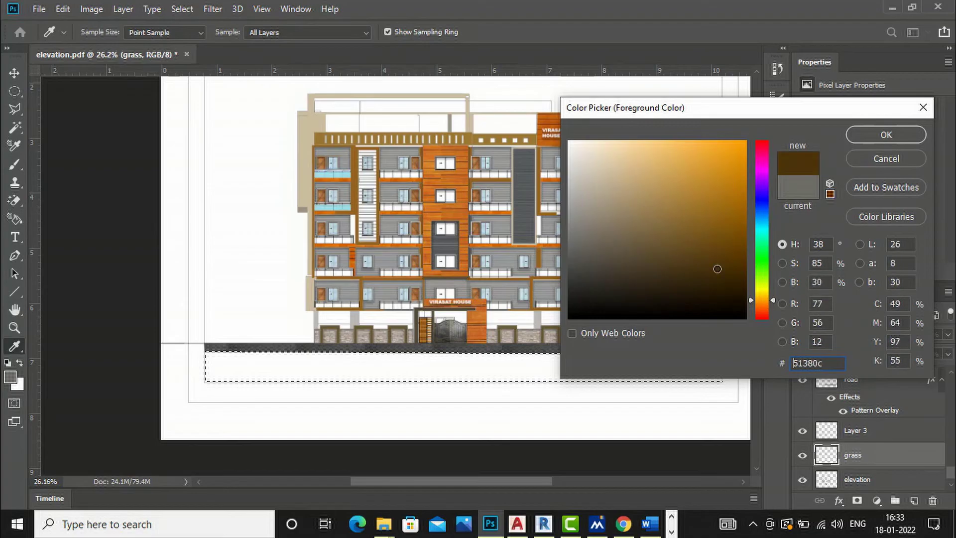
pyautogui.click(762, 269)
pyautogui.moveTo(652, 275)
pyautogui.mouseDown()
pyautogui.moveTo(642, 285)
pyautogui.moveTo(624, 257)
pyautogui.mouseUp()
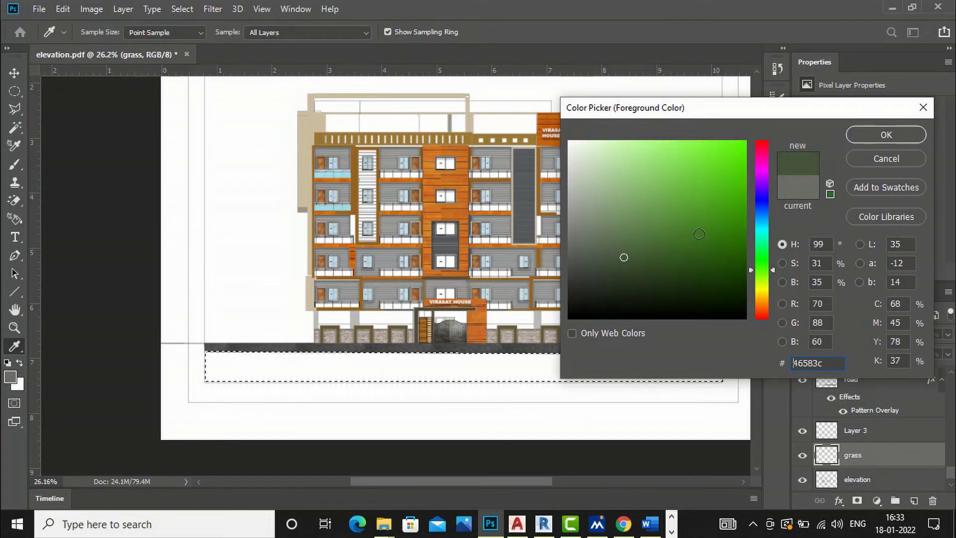
pyautogui.click(886, 134)
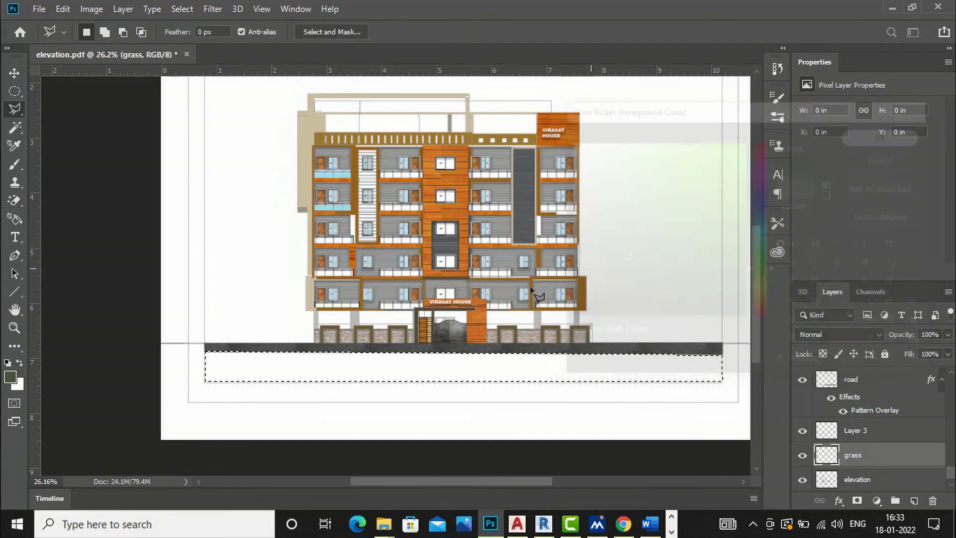
pyautogui.press('g')
pyautogui.click(426, 372)
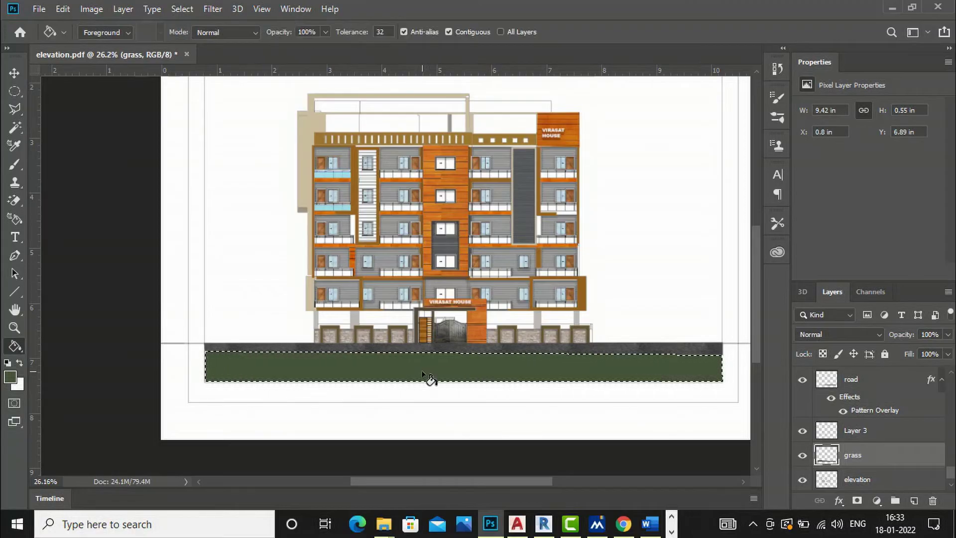
pyautogui.hotkey('ctrl', 'd')
# Open the green grass texture image from the material texture folder in Photoshop and return to the elevation.
pyautogui.moveTo(383, 522)
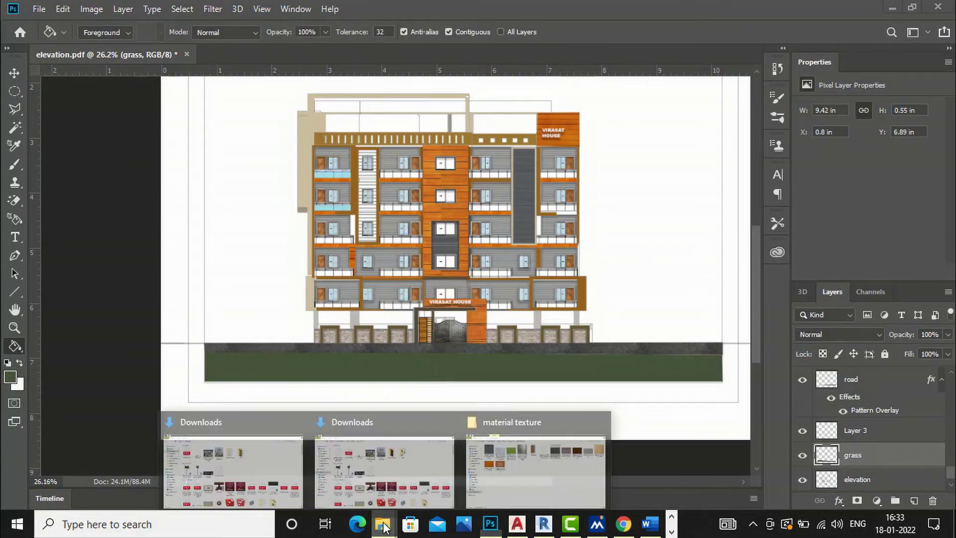
pyautogui.click(516, 471)
pyautogui.click(297, 111)
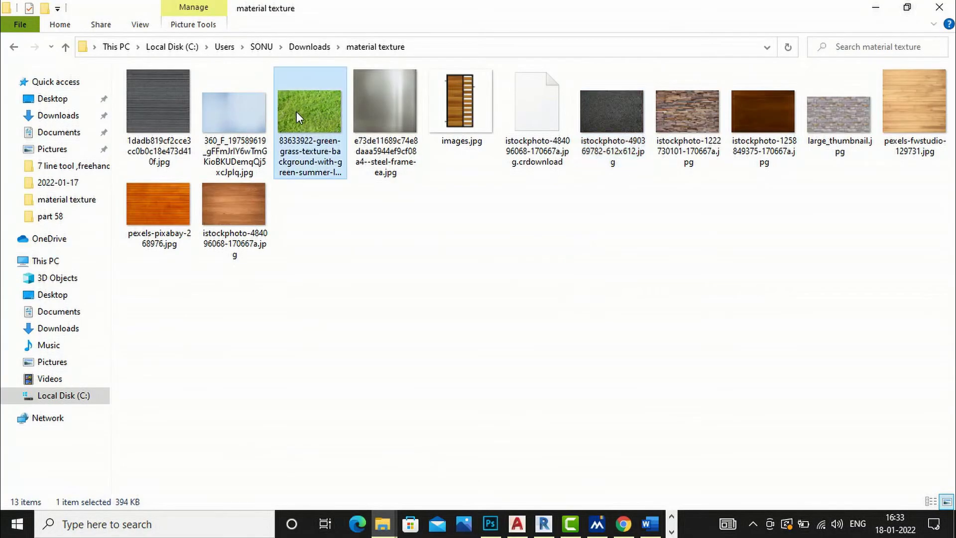
pyautogui.rightClick(297, 111)
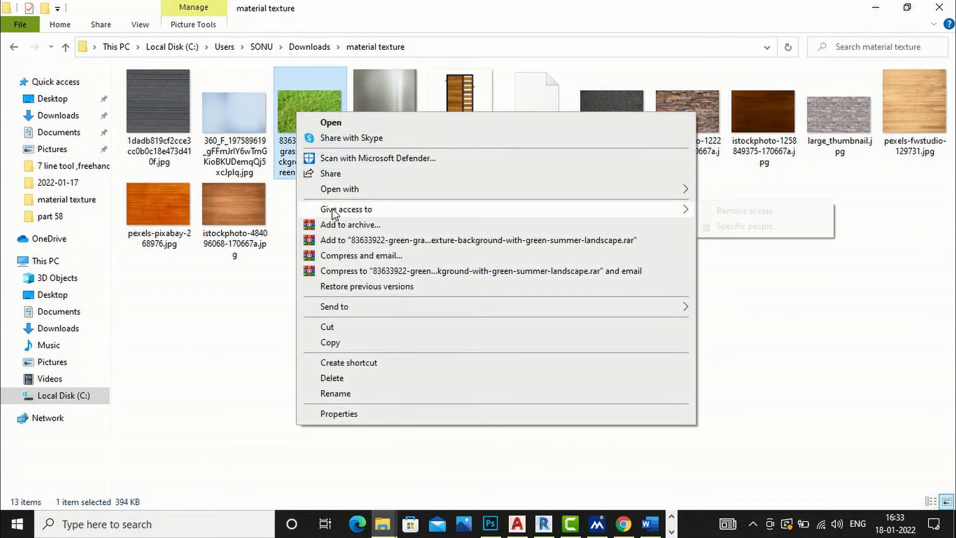
pyautogui.moveTo(667, 189)
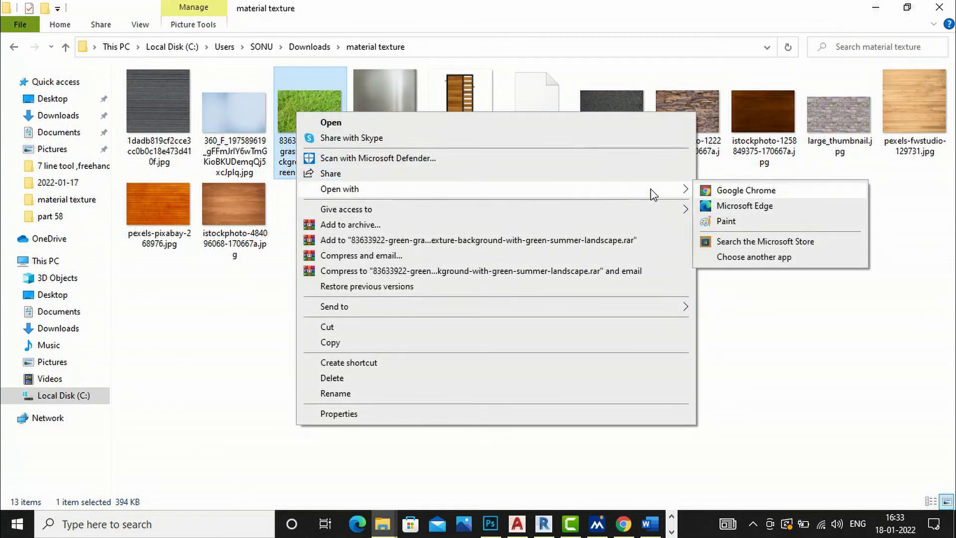
pyautogui.click(737, 258)
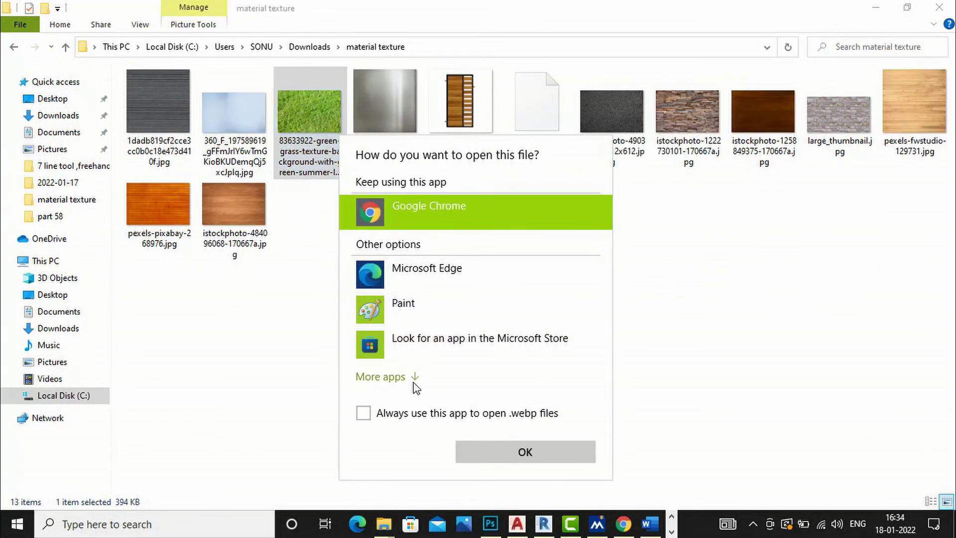
pyautogui.click(415, 384)
pyautogui.scroll(-2, 413, 348)
pyautogui.click(456, 306)
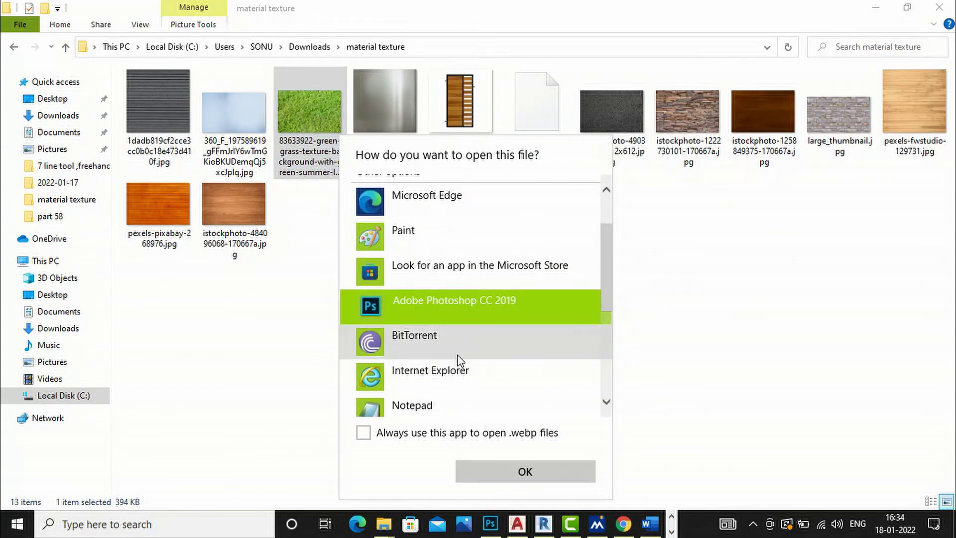
pyautogui.click(525, 472)
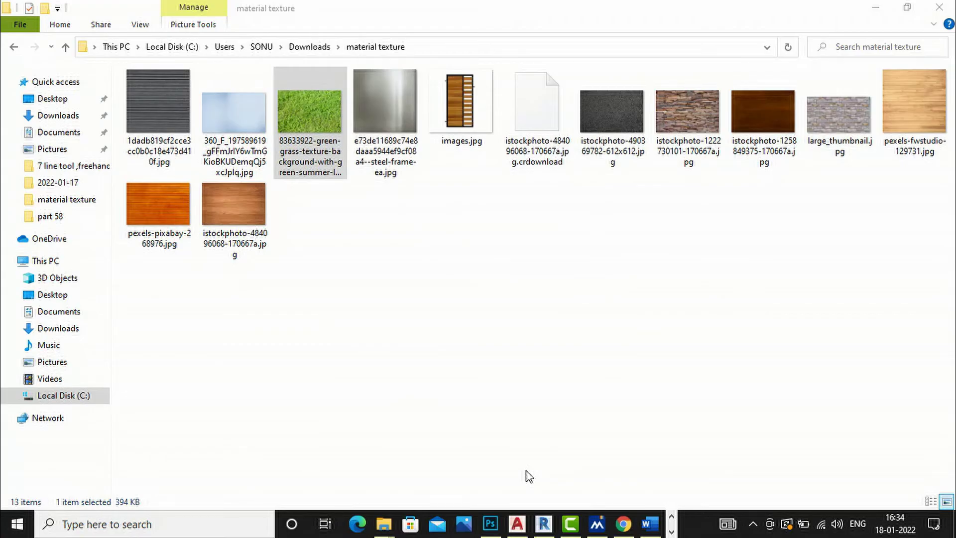
pyautogui.hotkey('alt', 'Tab')
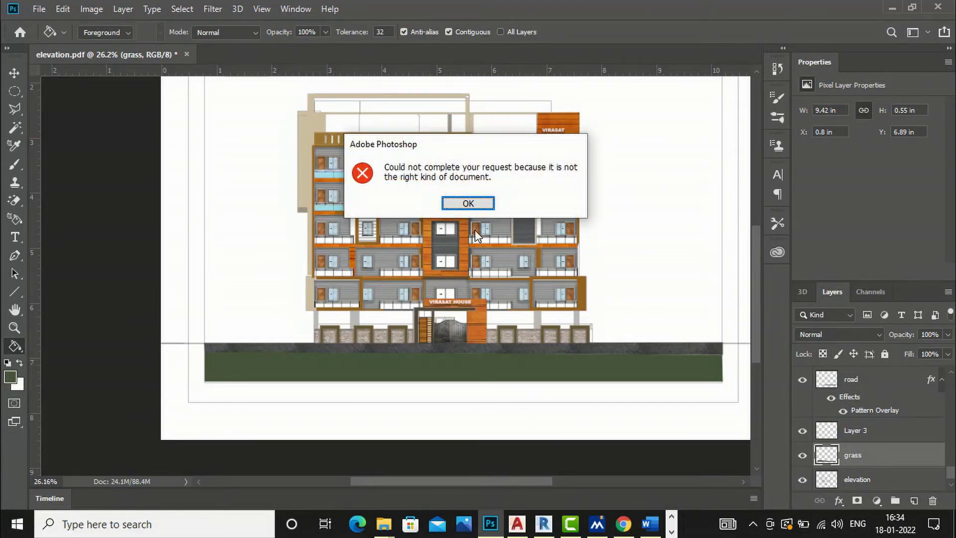
# Dismiss the Photoshop error and search Google Images for 'grass texture' in a new Chrome tab.
pyautogui.click(467, 203)
pyautogui.click(623, 523)
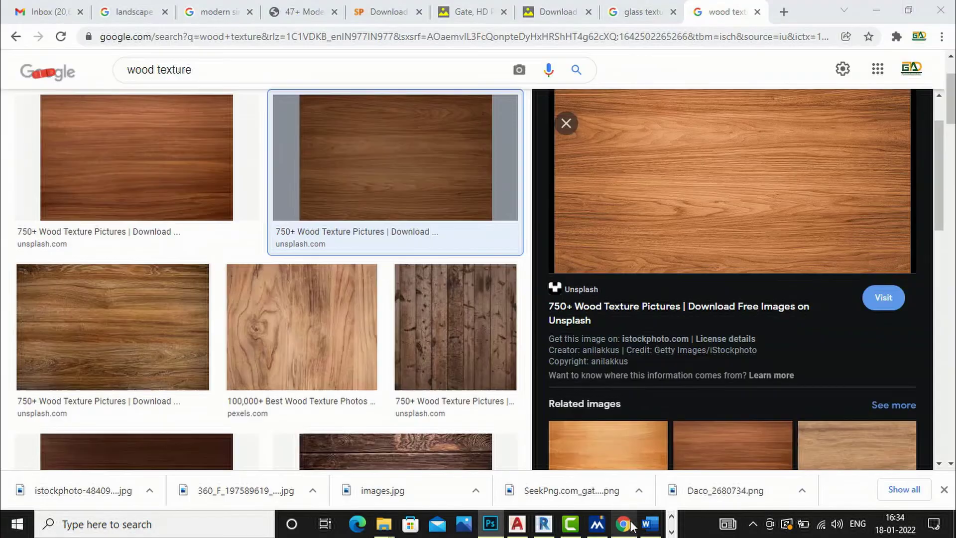
pyautogui.click(784, 19)
pyautogui.write('grass texture')
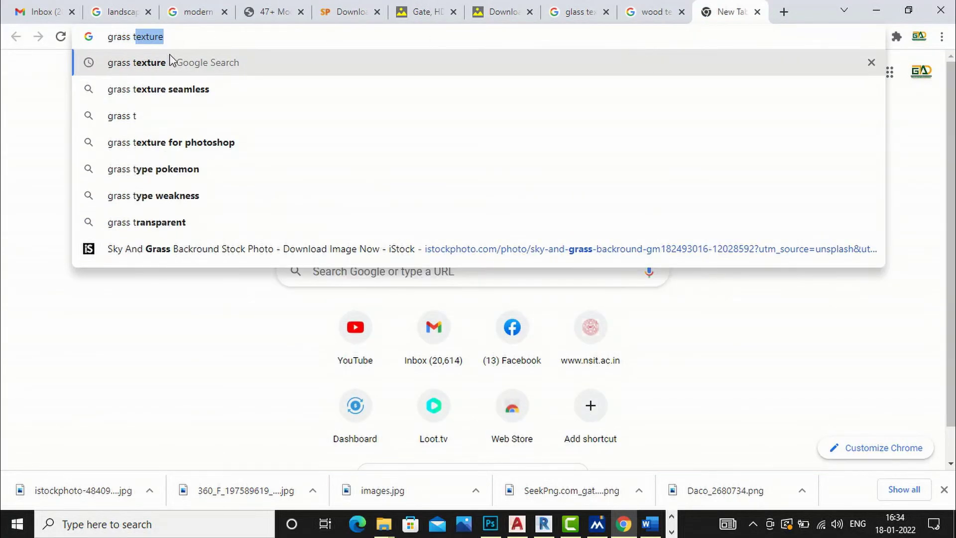
pyautogui.click(170, 72)
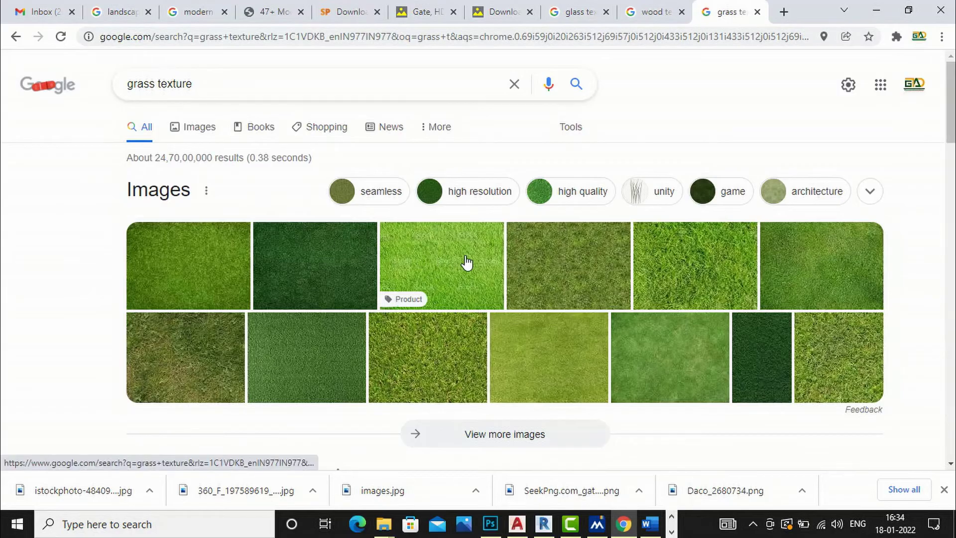
pyautogui.scroll(-1, 463, 274)
pyautogui.click(462, 285)
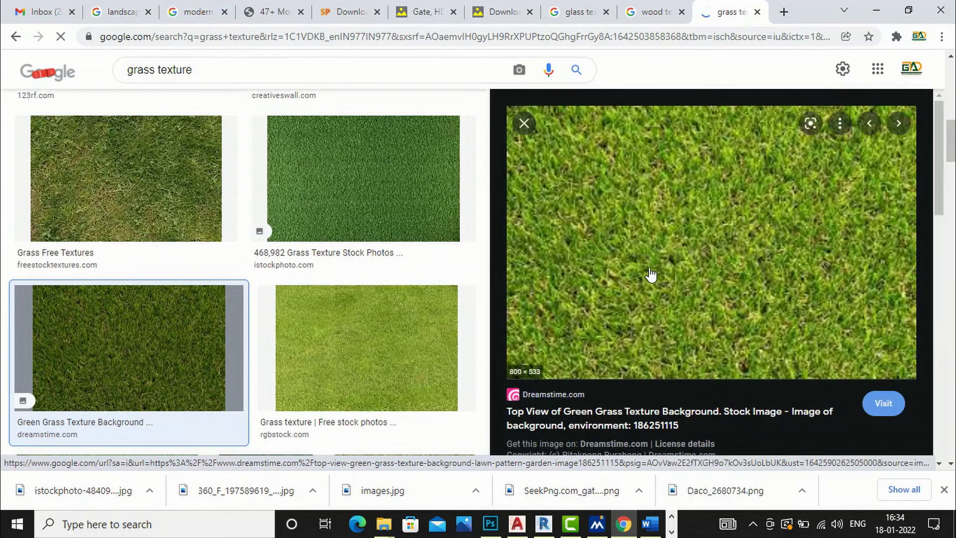
# Save the top-view green grass texture image and show the download in its folder.
pyautogui.rightClick(657, 229)
pyautogui.click(712, 375)
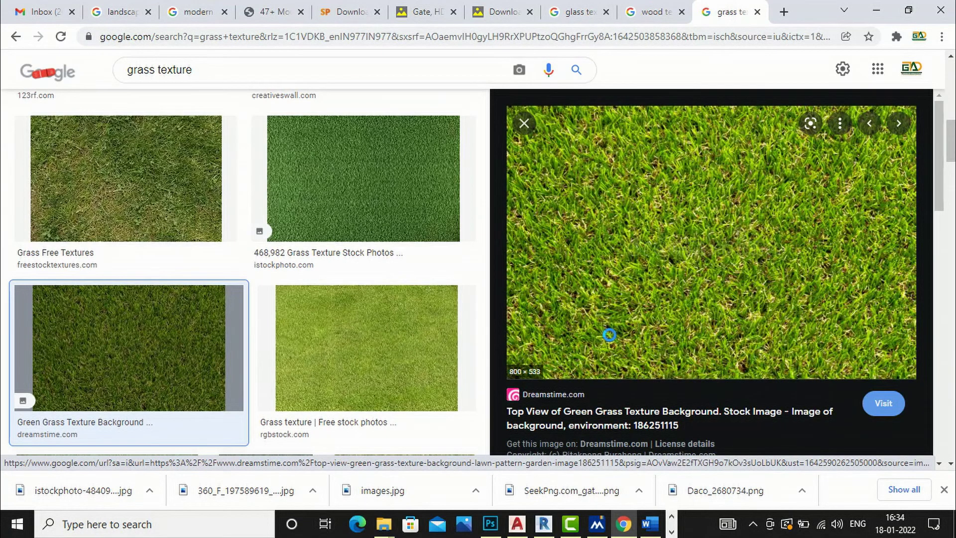
pyautogui.click(360, 313)
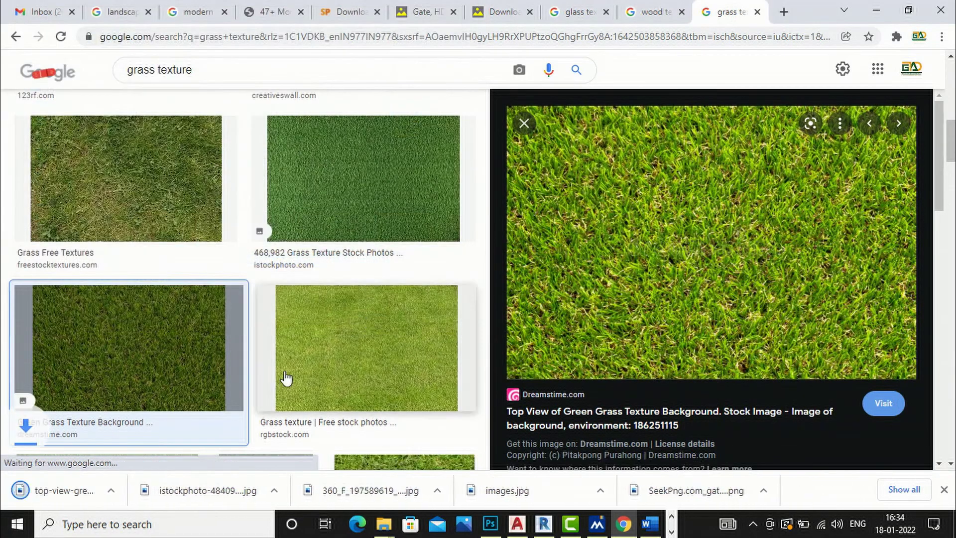
pyautogui.click(150, 490)
pyautogui.click(177, 442)
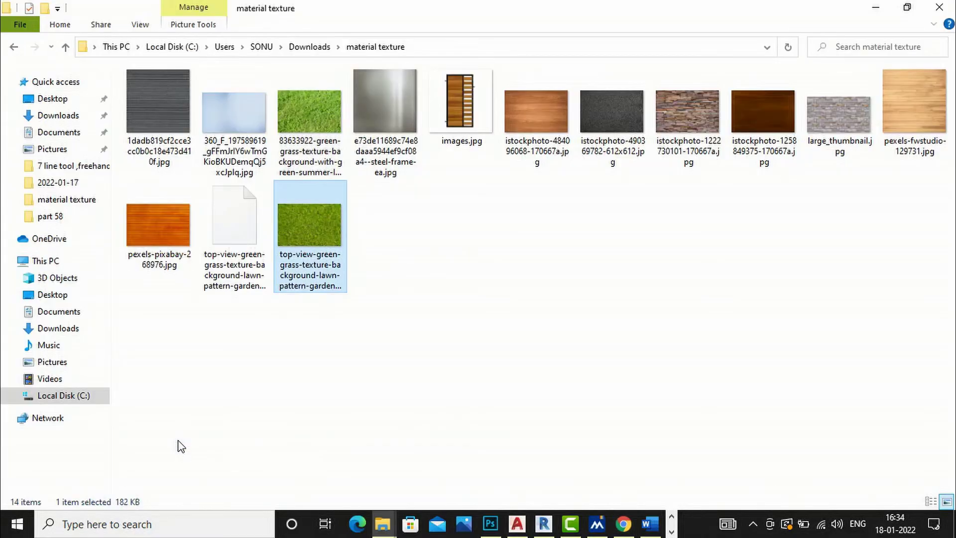
# Open the downloaded grass jpg with Adobe Photoshop CC 2019.
pyautogui.rightClick(317, 232)
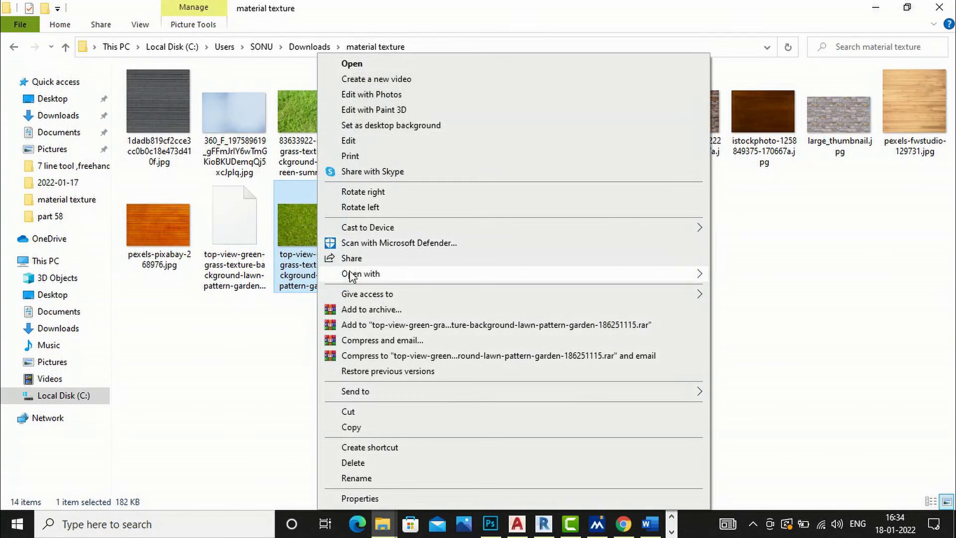
pyautogui.moveTo(352, 274)
pyautogui.click(784, 275)
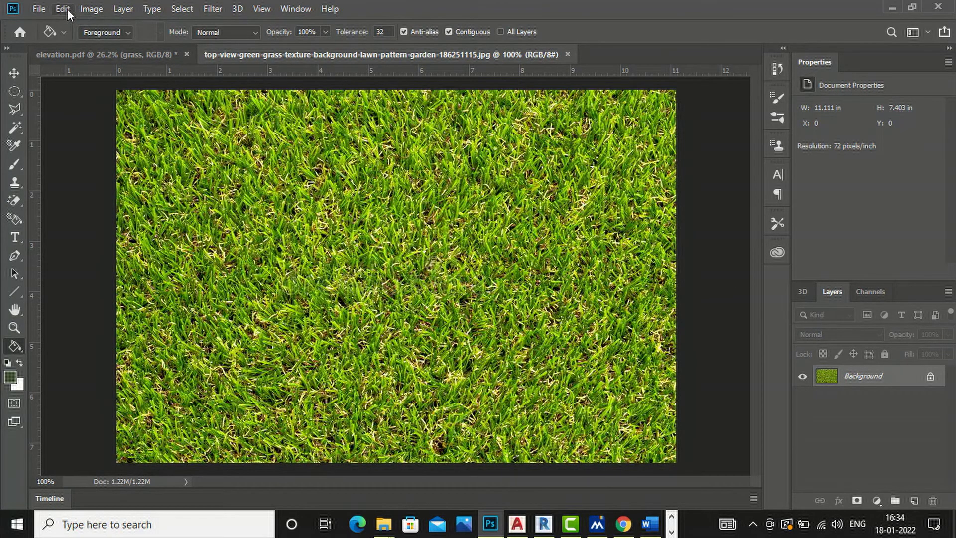
# Define the grass image as a pattern with its default name and close the grass document.
pyautogui.click(66, 9)
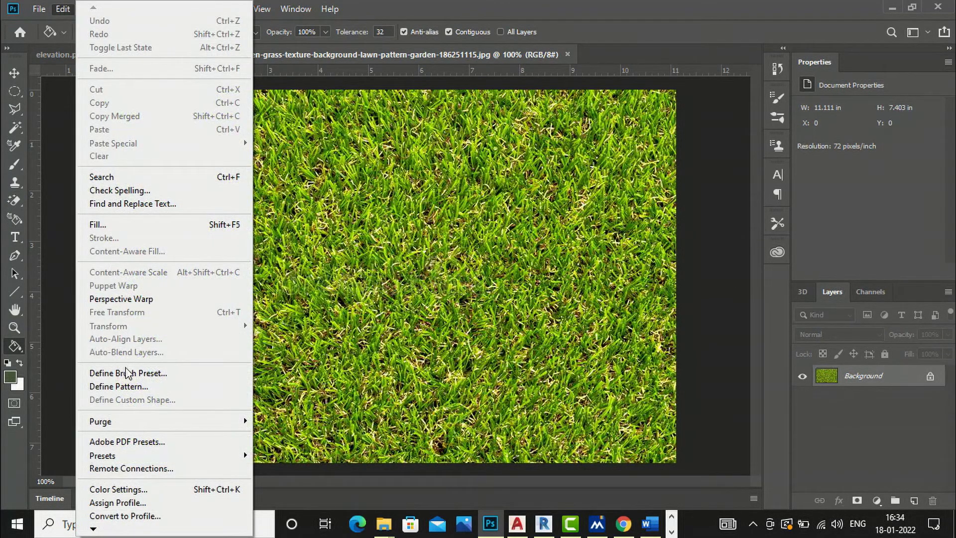
pyautogui.click(125, 386)
pyautogui.click(612, 159)
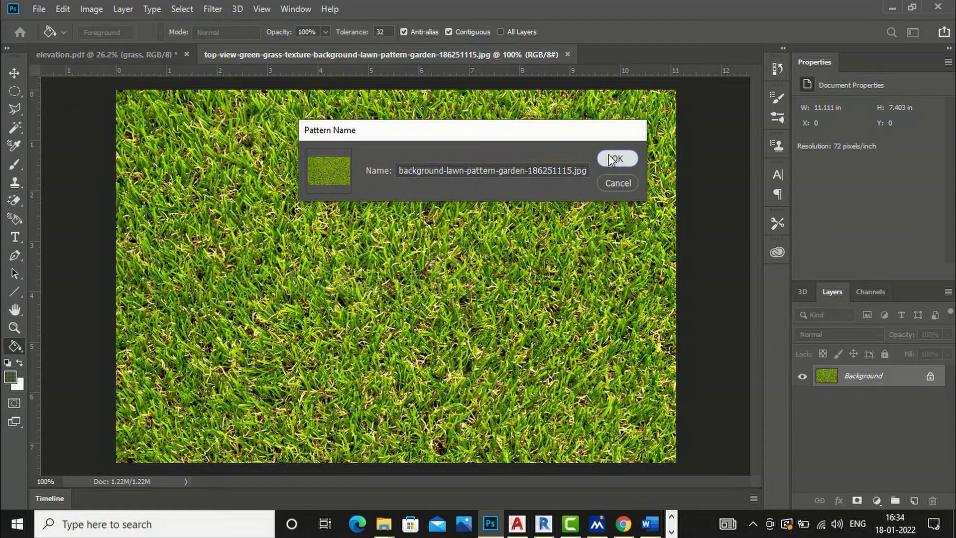
pyautogui.click(568, 54)
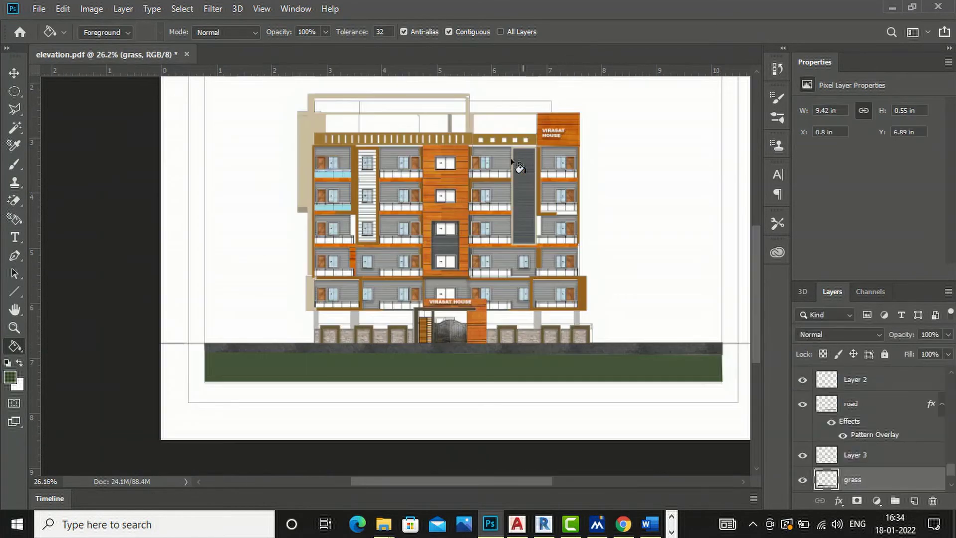
# Give the grass layer a Pattern Overlay using the new green grass pattern at 61% scale.
pyautogui.rightClick(824, 484)
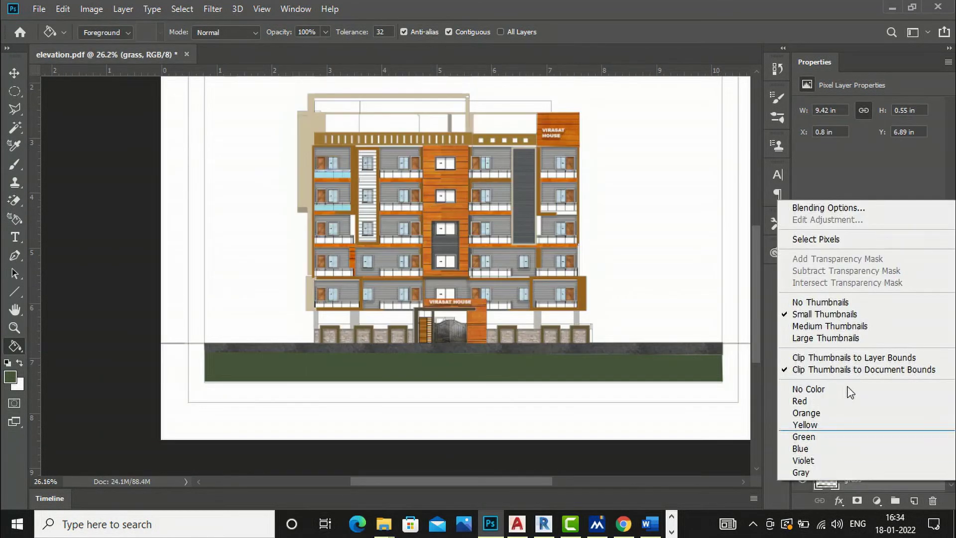
pyautogui.click(827, 209)
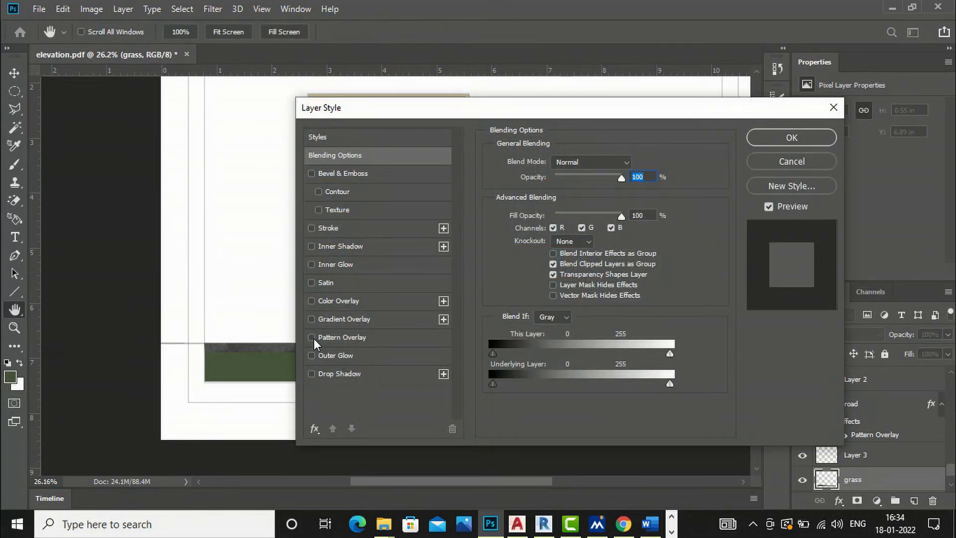
pyautogui.click(311, 338)
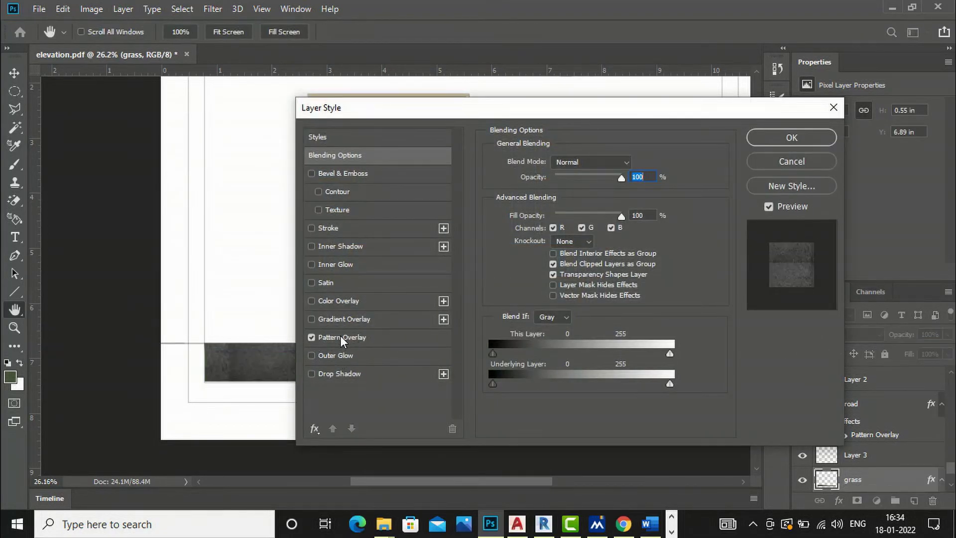
pyautogui.click(339, 335)
pyautogui.moveTo(554, 110); pyautogui.dragTo(766, 98)
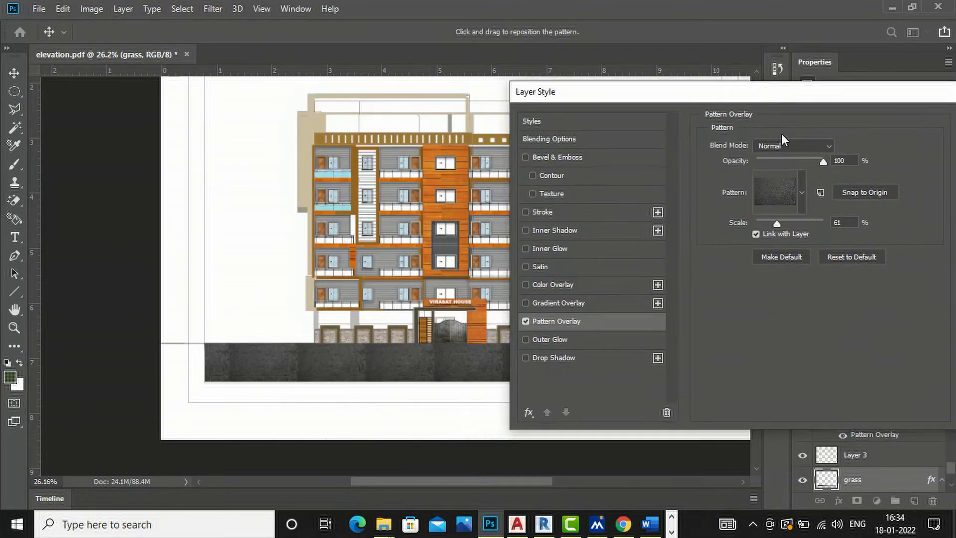
pyautogui.click(801, 194)
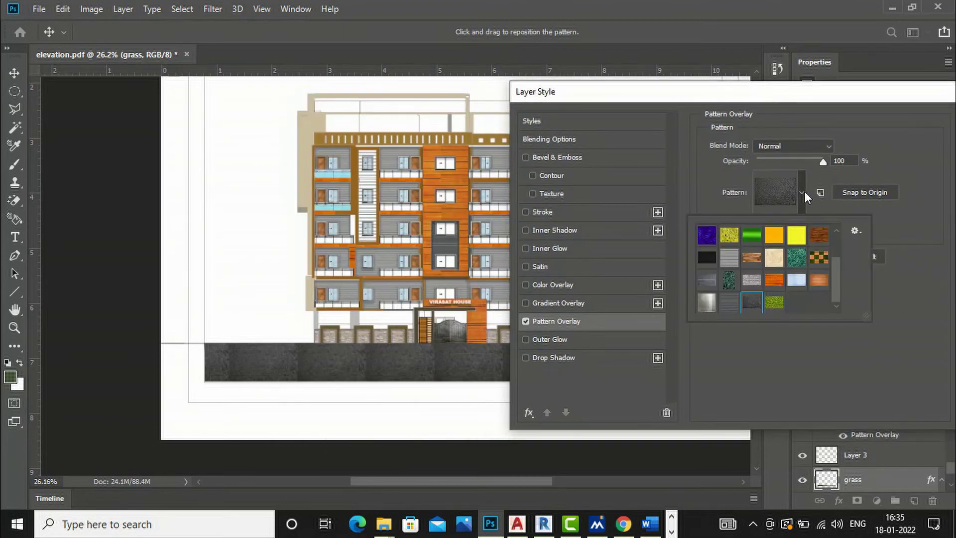
pyautogui.click(775, 304)
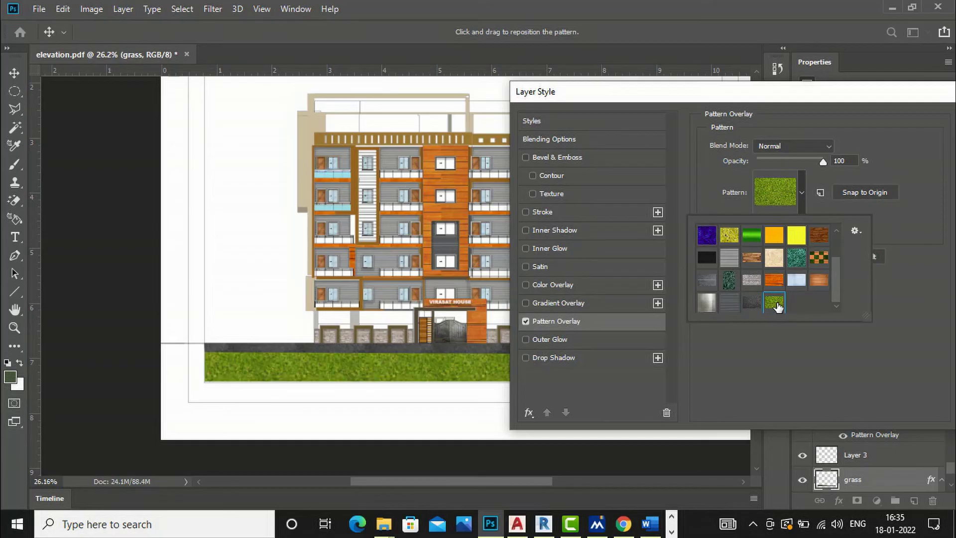
pyautogui.click(627, 92)
pyautogui.moveTo(627, 92); pyautogui.dragTo(664, 116)
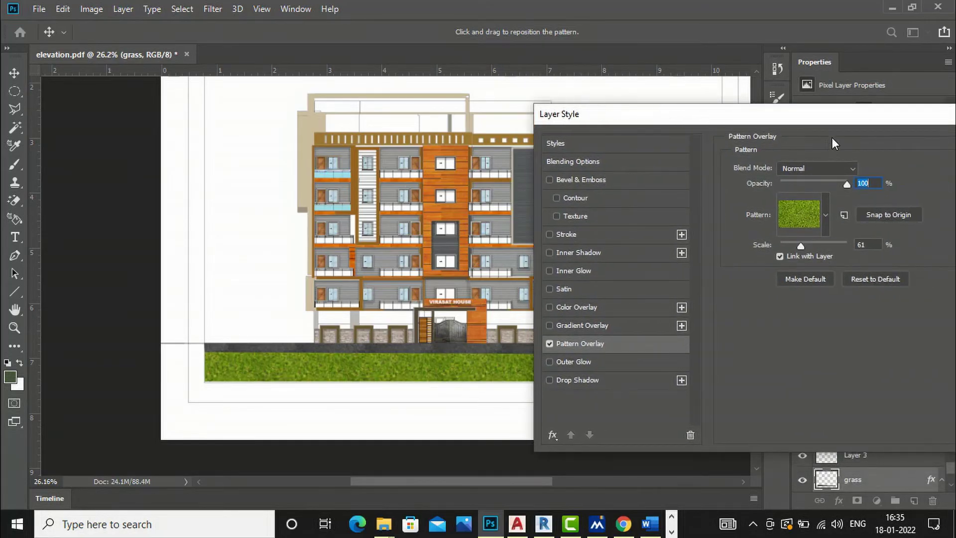
pyautogui.moveTo(826, 118); pyautogui.dragTo(605, 118)
pyautogui.click(818, 148)
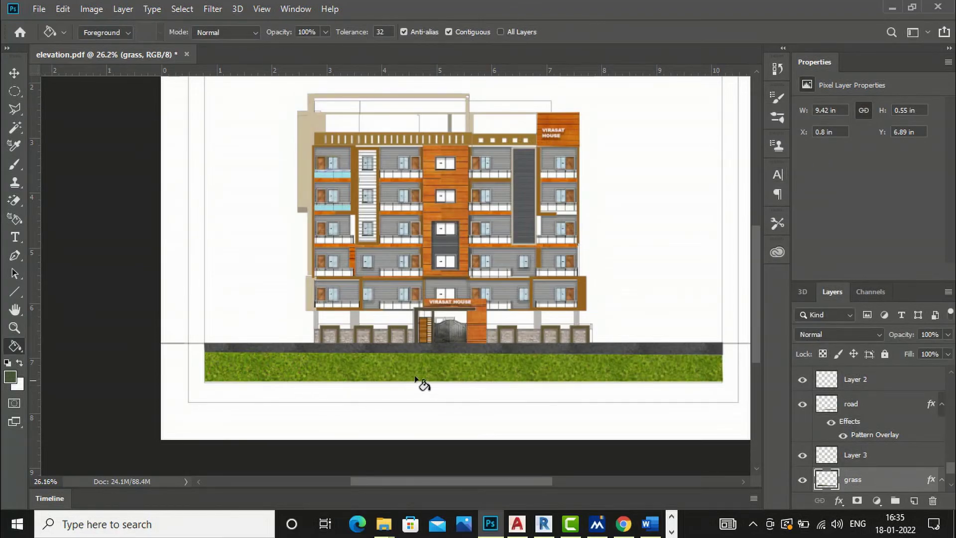
pyautogui.scroll(-2, 529, 371)
pyautogui.scroll(2, 207, 422)
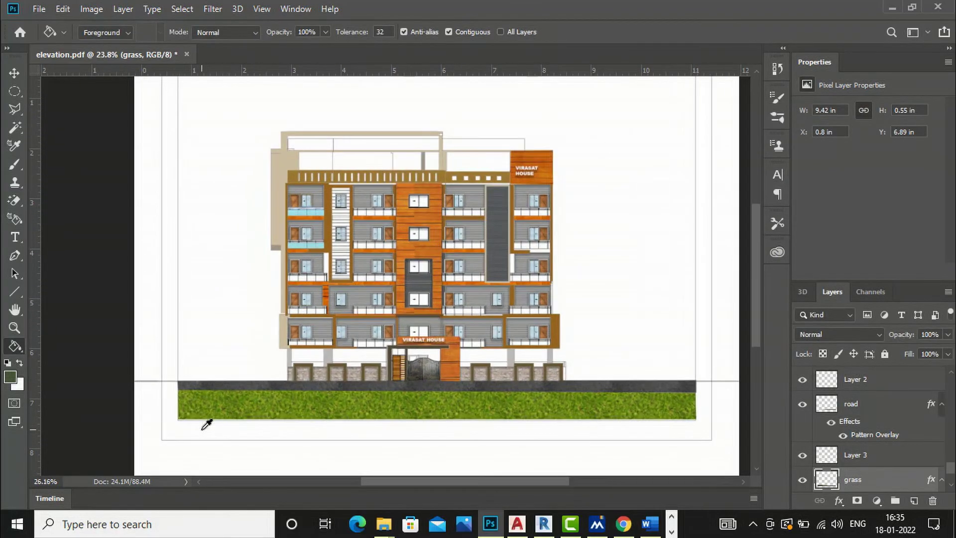
pyautogui.scroll(1, 207, 423)
pyautogui.scroll(-1, 567, 338)
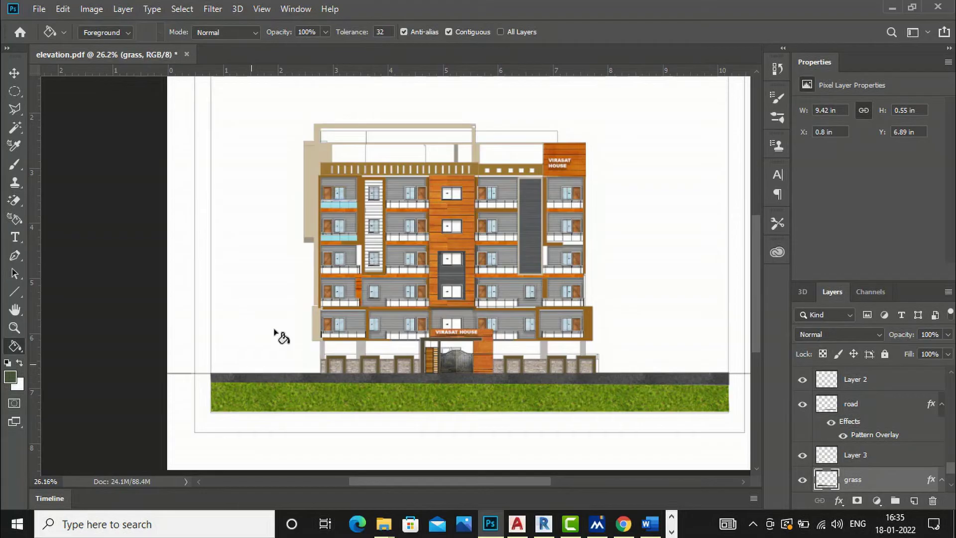
pyautogui.scroll(-2, 478, 324)
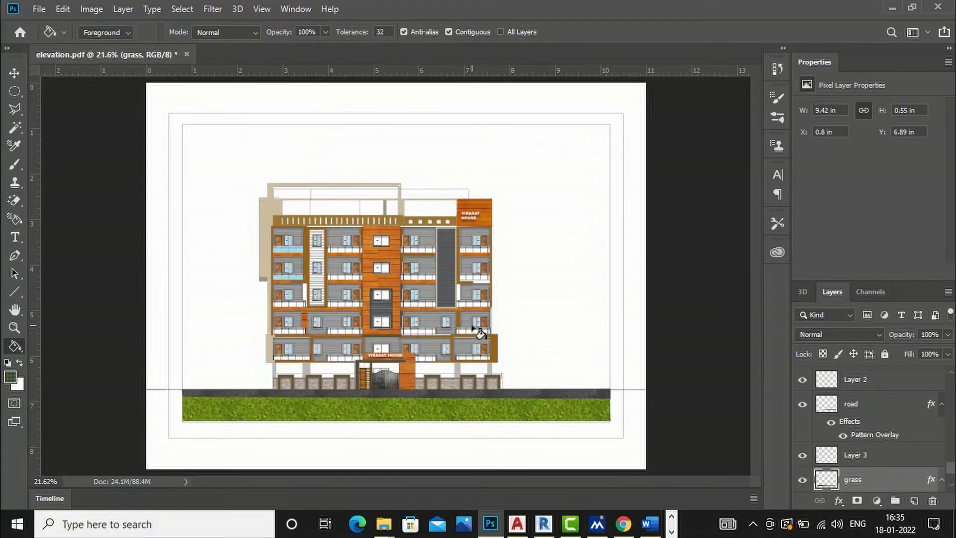
pyautogui.scroll(-1, 647, 232)
pyautogui.scroll(-1, 650, 232)
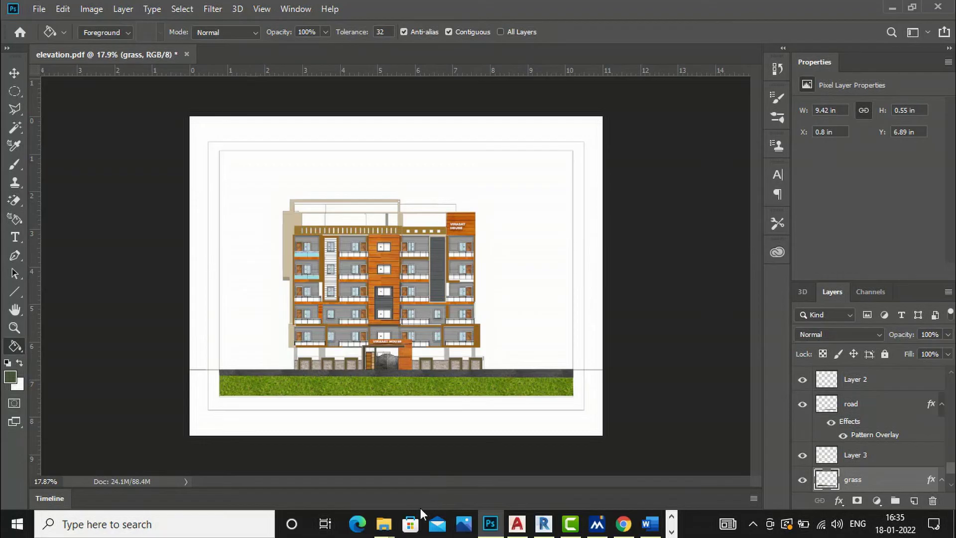
pyautogui.moveTo(383, 523)
pyautogui.moveTo(530, 480)
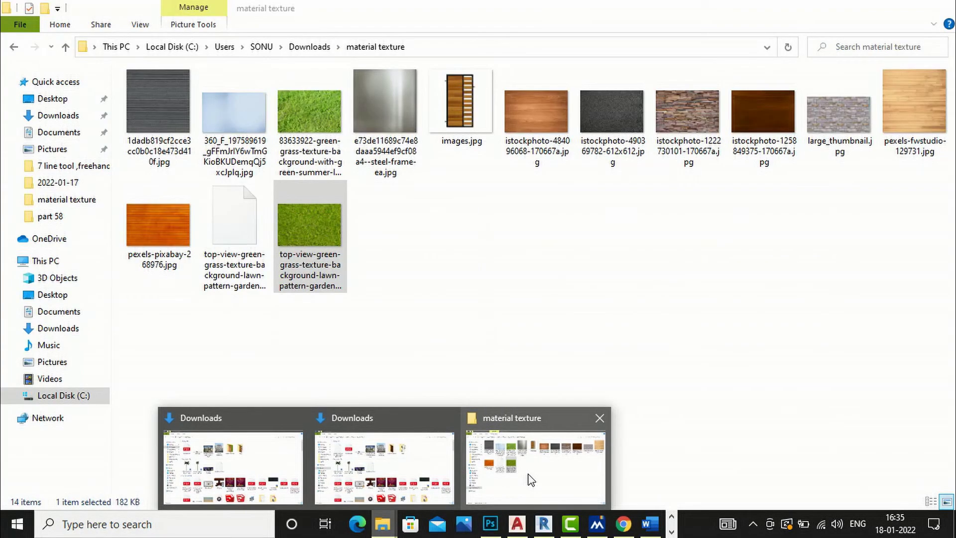
# Browse to Downloads > pngs and open the mountain-and-cloud panorama in Photoshop.
pyautogui.click(530, 479)
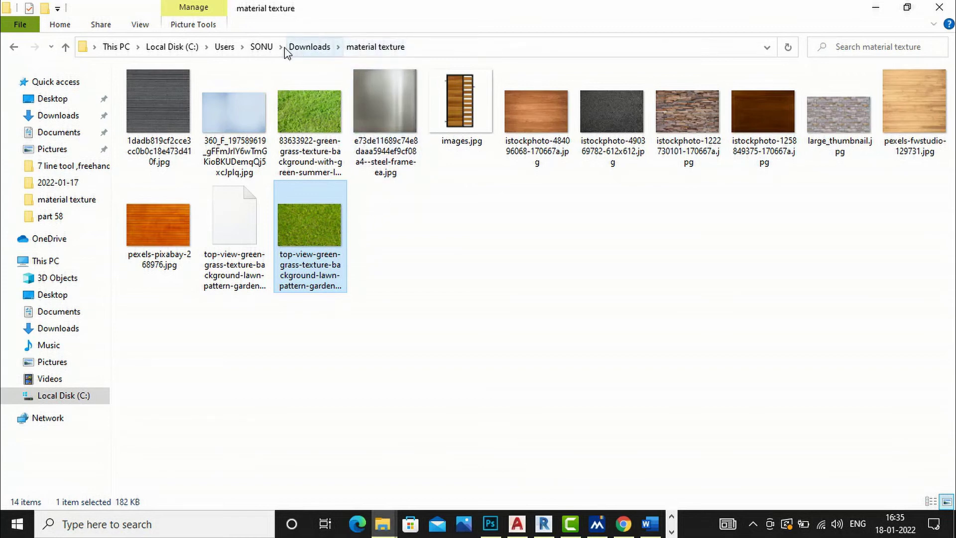
pyautogui.click(301, 48)
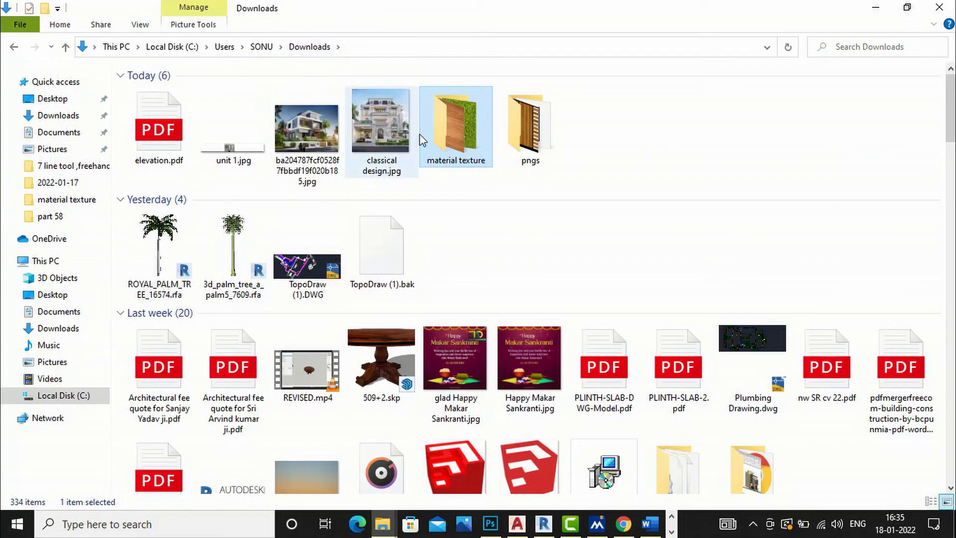
pyautogui.doubleClick(521, 141)
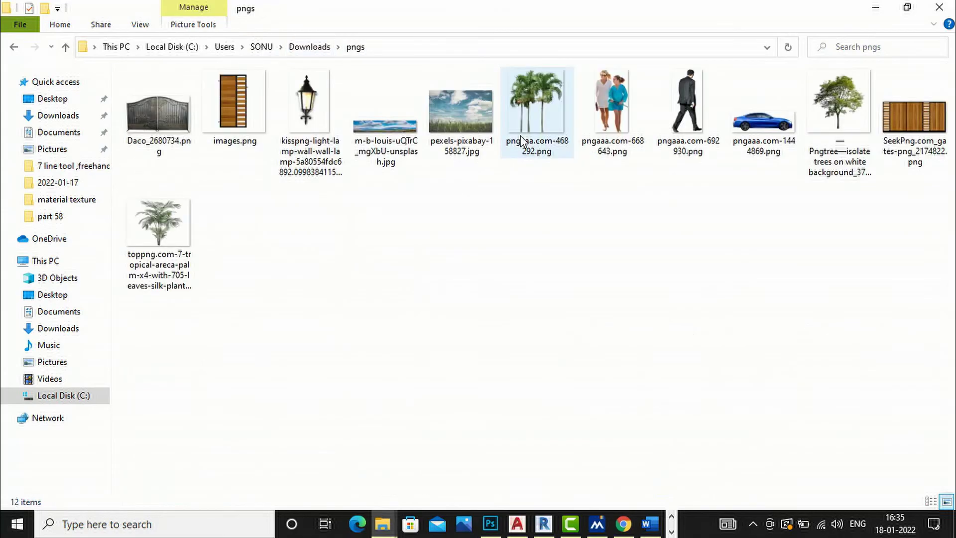
pyautogui.rightClick(376, 131)
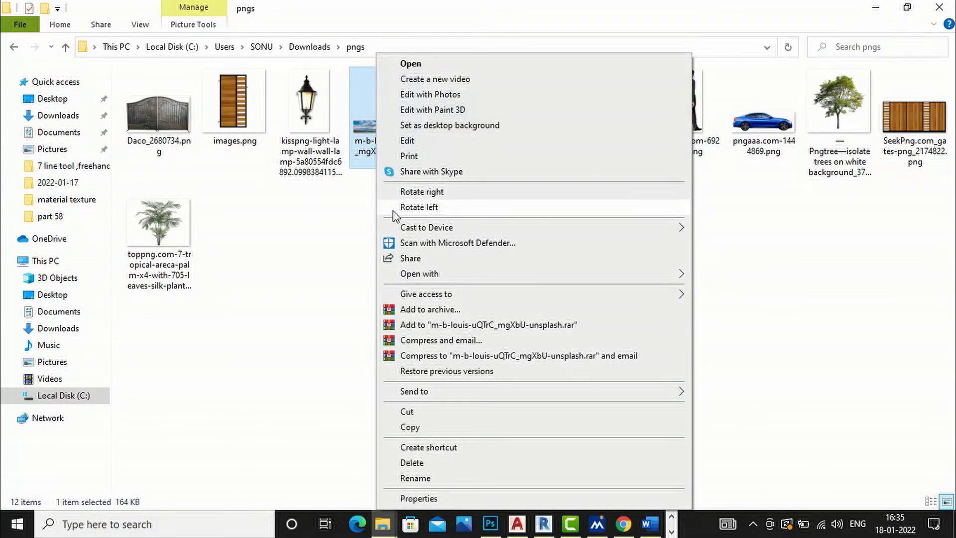
pyautogui.moveTo(420, 277)
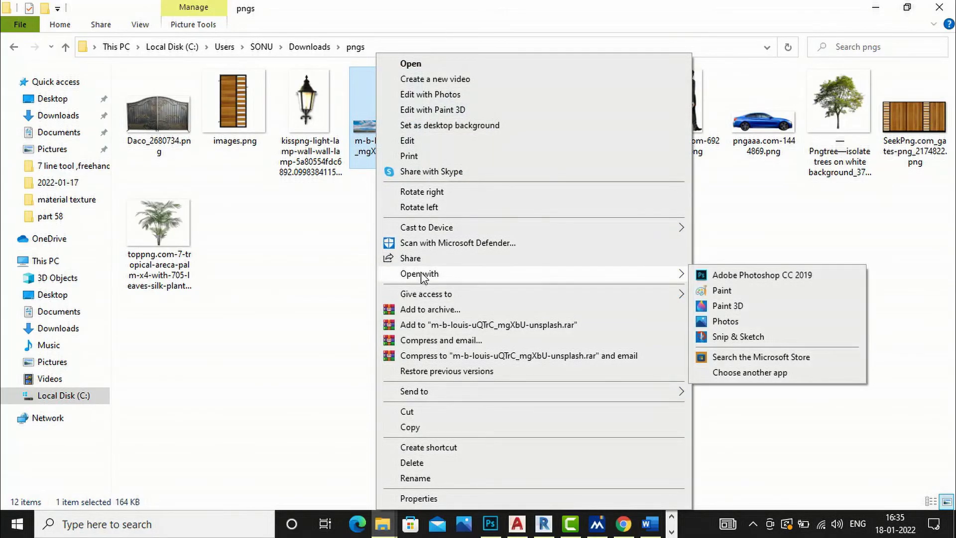
pyautogui.click(697, 274)
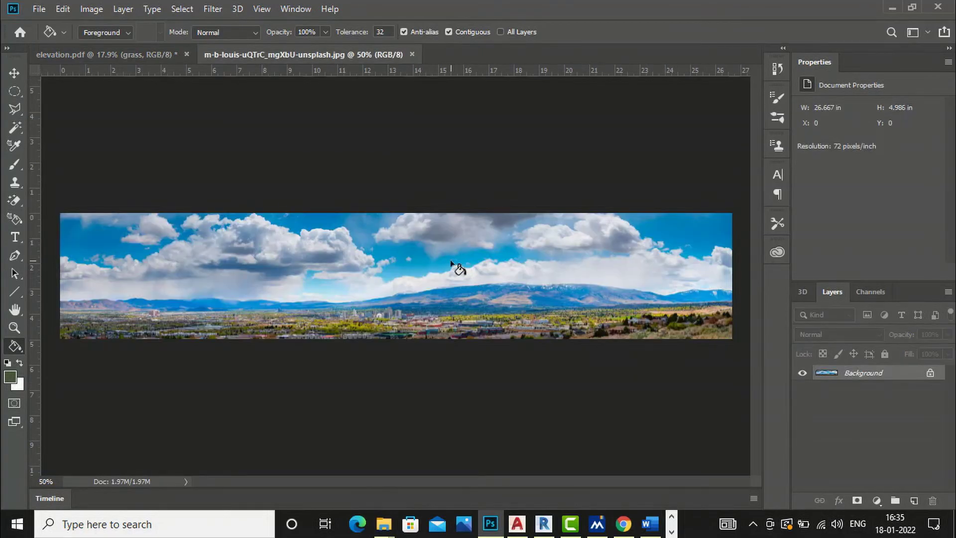
# Convert the panorama background to a normal layer and drag it into the elevation document.
pyautogui.click(15, 73)
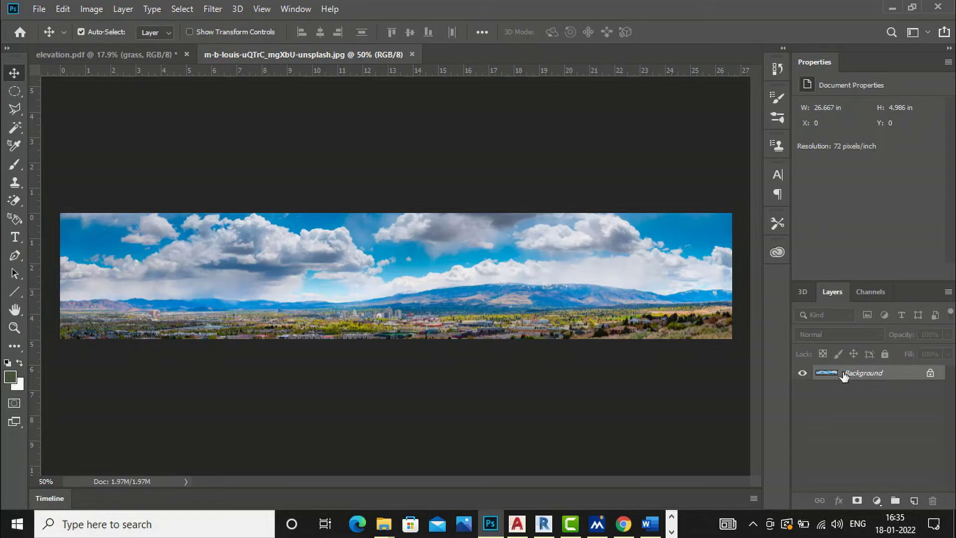
pyautogui.moveTo(593, 303); pyautogui.dragTo(535, 254)
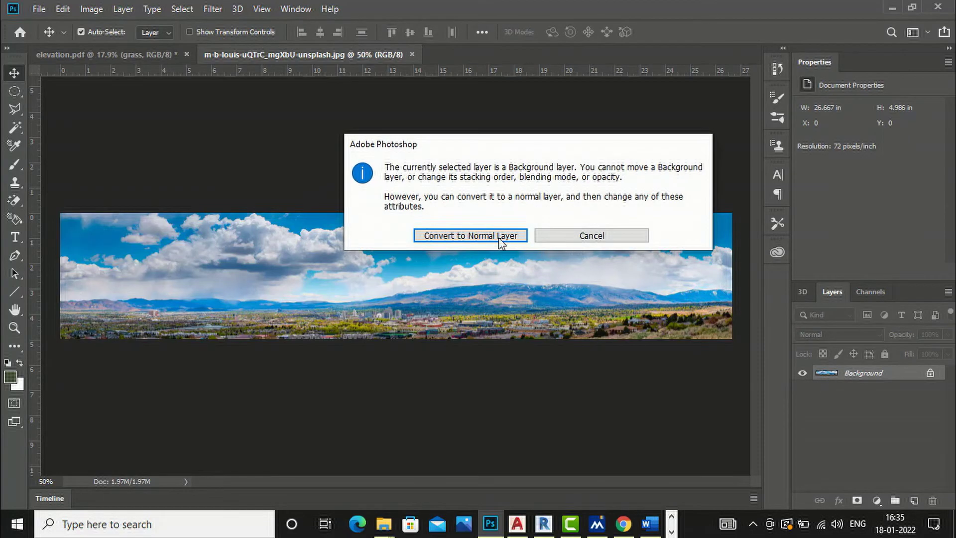
pyautogui.click(457, 236)
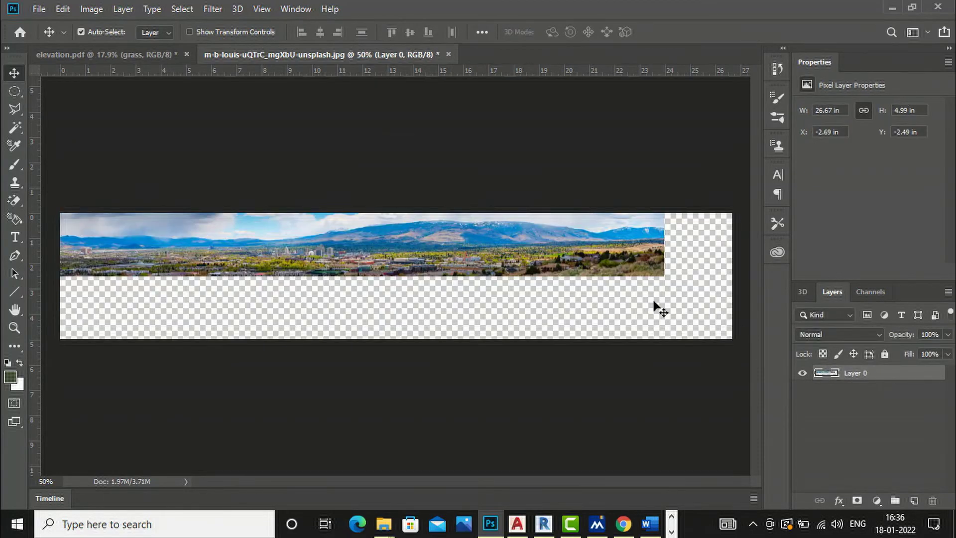
pyautogui.moveTo(440, 255)
pyautogui.mouseDown()
pyautogui.moveTo(315, 132)
pyautogui.moveTo(141, 55)
pyautogui.moveTo(222, 162)
pyautogui.moveTo(427, 267)
pyautogui.mouseUp()
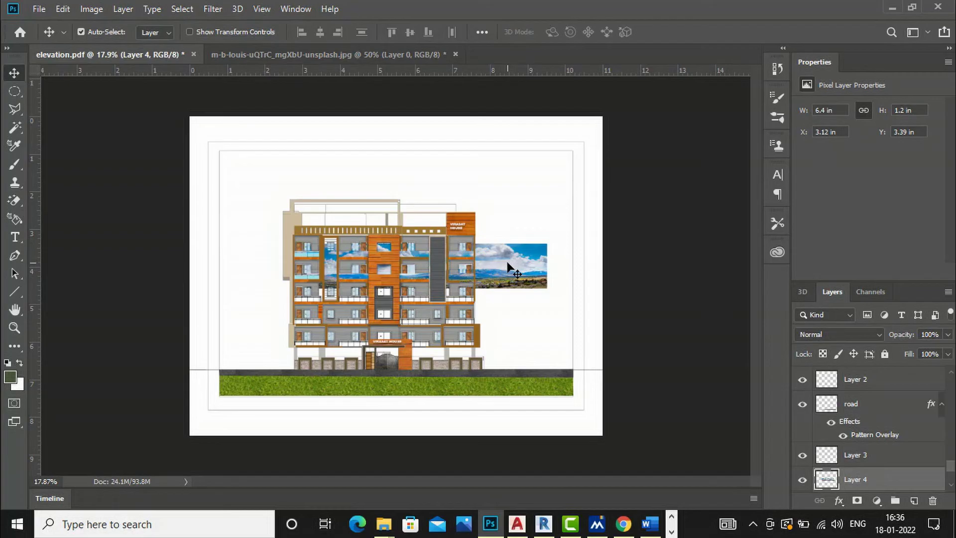
# Scale the sky panorama to about 32.53 × 6.08 in and move it below the elevation layer.
pyautogui.hotkey('ctrl', 't')
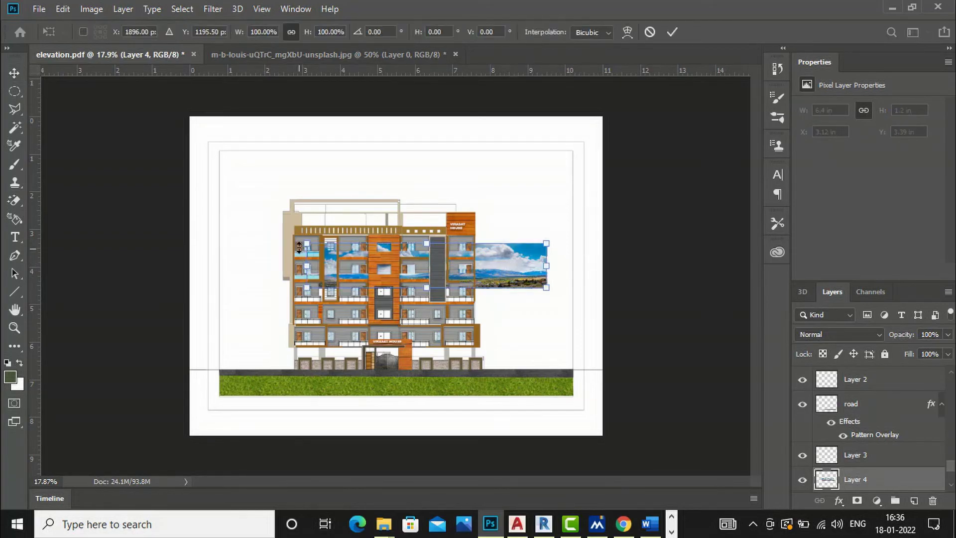
pyautogui.moveTo(307, 242); pyautogui.dragTo(232, 162)
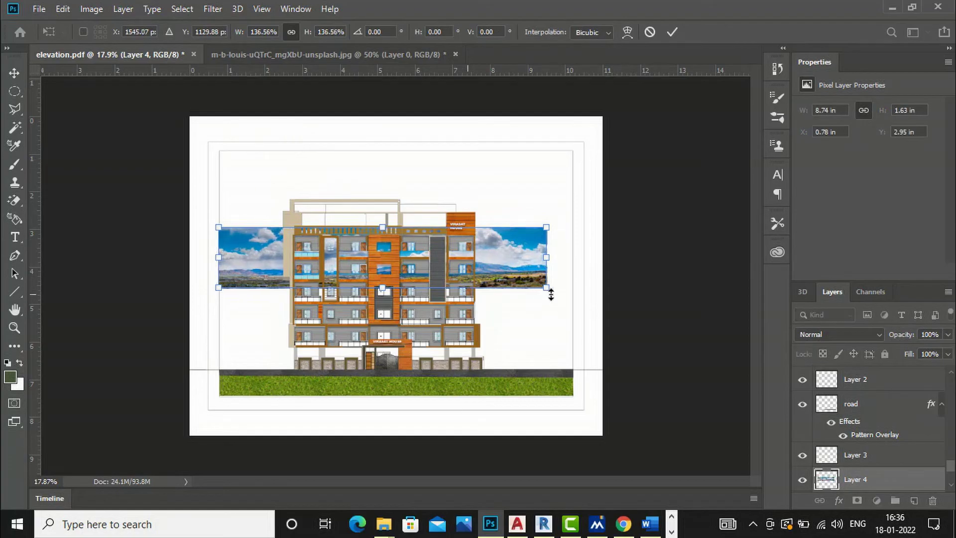
pyautogui.moveTo(549, 291); pyautogui.dragTo(890, 488)
pyautogui.moveTo(209, 211); pyautogui.dragTo(5, 4)
pyautogui.moveTo(476, 179); pyautogui.dragTo(468, 140)
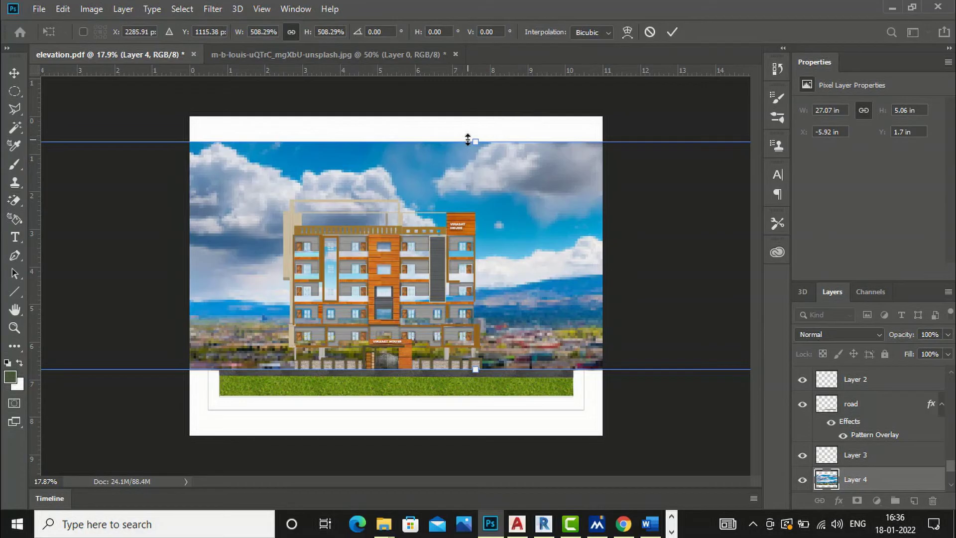
pyautogui.click(12, 72)
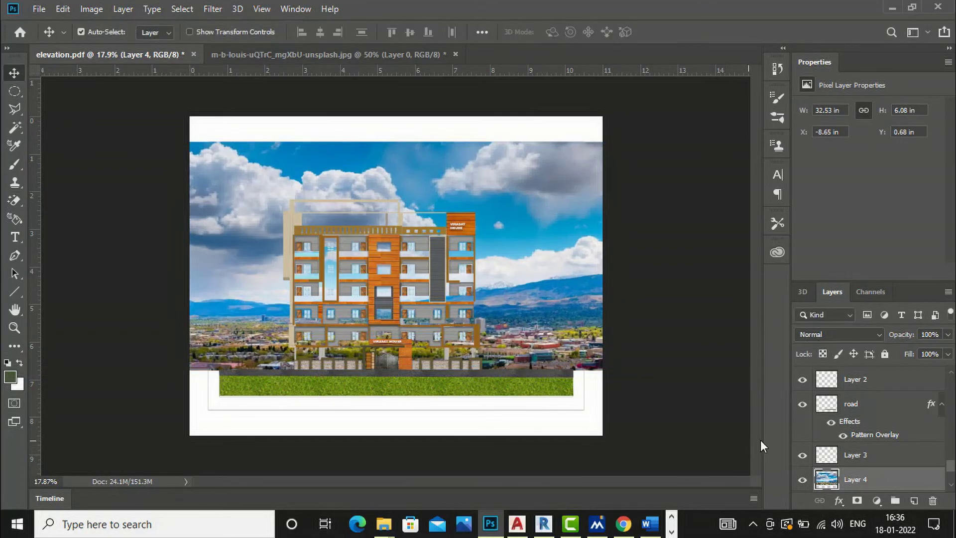
pyautogui.moveTo(852, 483)
pyautogui.mouseDown()
pyautogui.moveTo(852, 515)
pyautogui.moveTo(847, 469)
pyautogui.mouseUp()
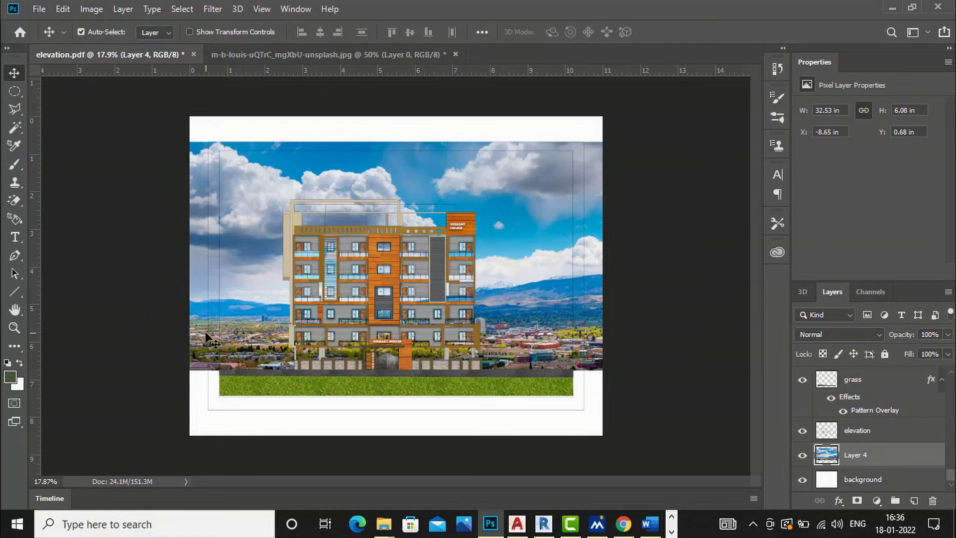
# Fade the sky layer (Layer 4) to 33% opacity.
pyautogui.scroll(4, 275, 362)
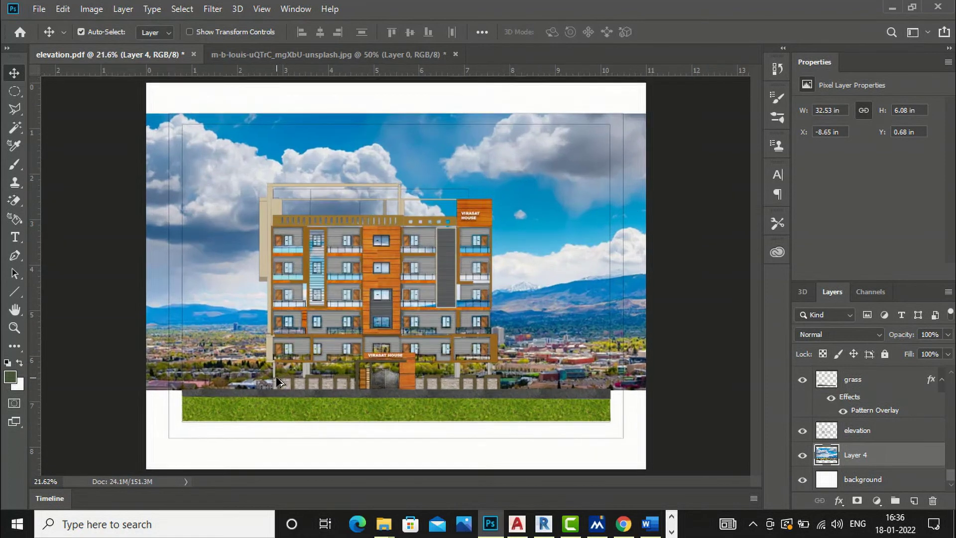
pyautogui.scroll(-4, 271, 304)
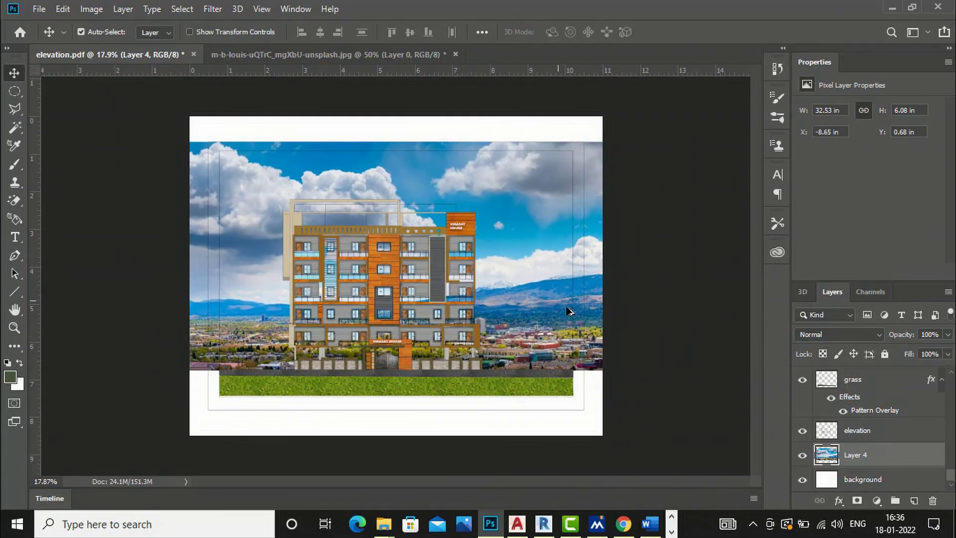
pyautogui.rightClick(855, 461)
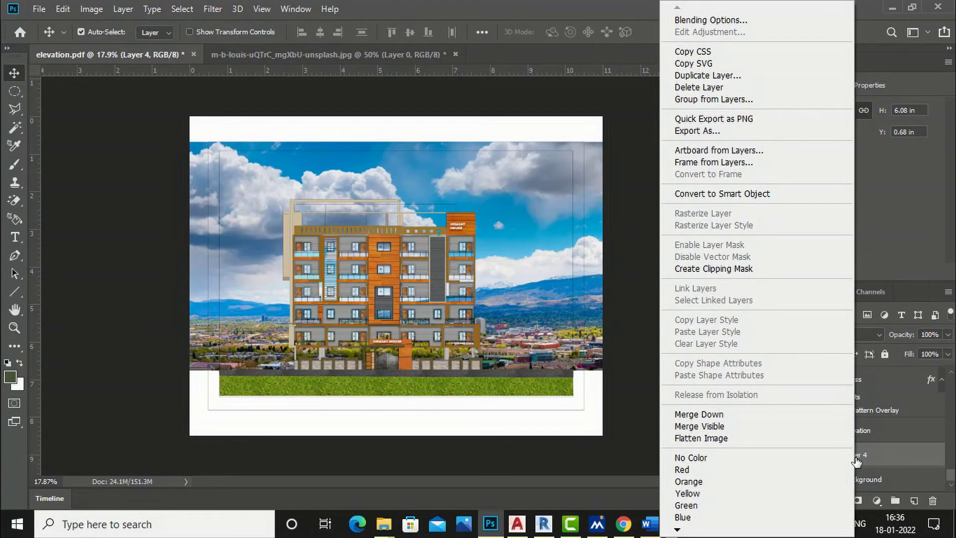
pyautogui.click(908, 447)
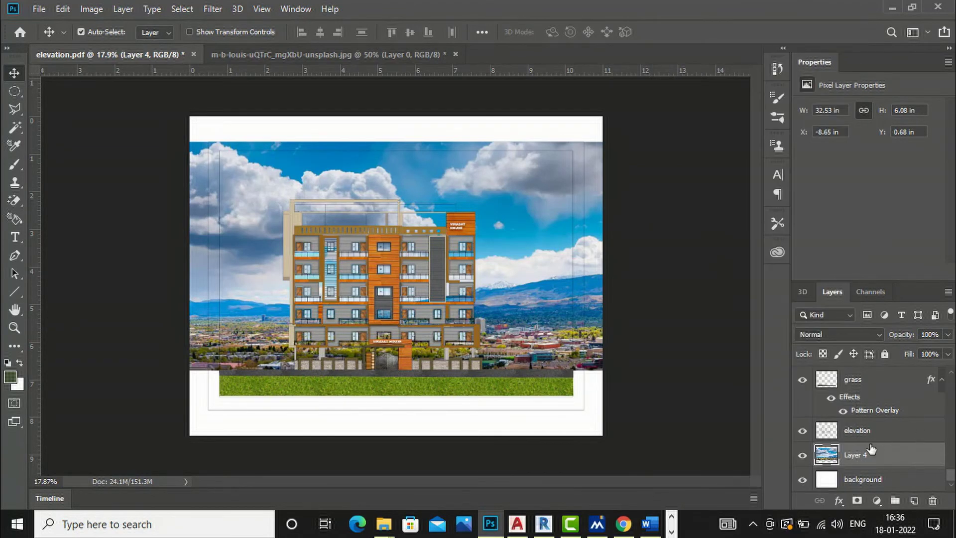
pyautogui.click(948, 334)
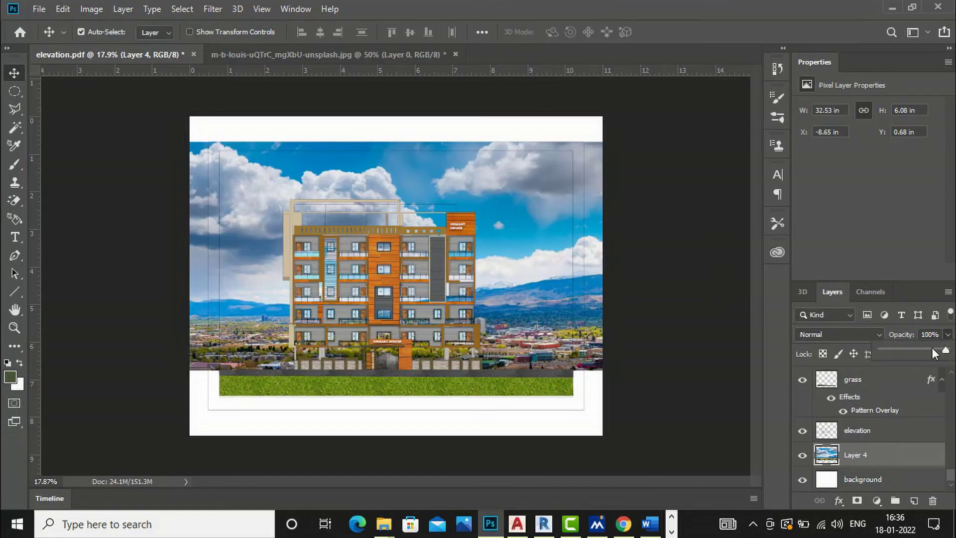
pyautogui.moveTo(922, 348); pyautogui.dragTo(901, 354)
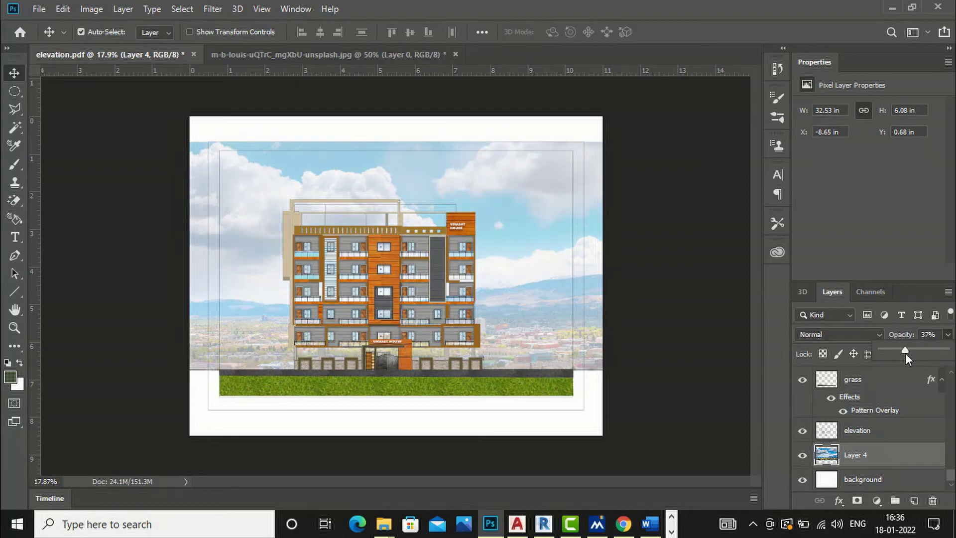
pyautogui.moveTo(901, 351)
pyautogui.mouseDown()
pyautogui.moveTo(893, 353)
pyautogui.moveTo(902, 352)
pyautogui.mouseUp()
# From the pngs folder, drag the palm-tree cutout pngaaa.com-468292 into the elevation.
pyautogui.click(586, 429)
pyautogui.scroll(-3, 399, 245)
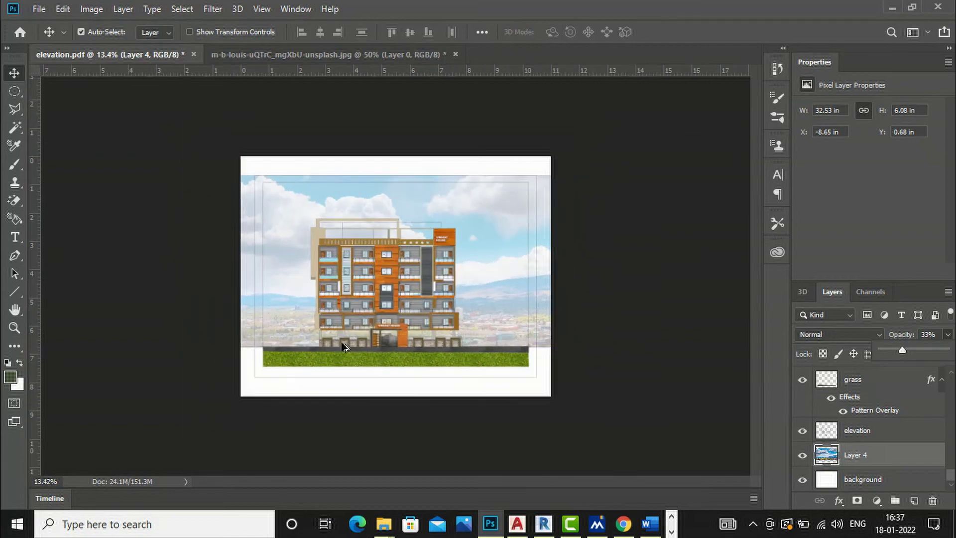
pyautogui.scroll(4, 342, 348)
pyautogui.scroll(1, 288, 354)
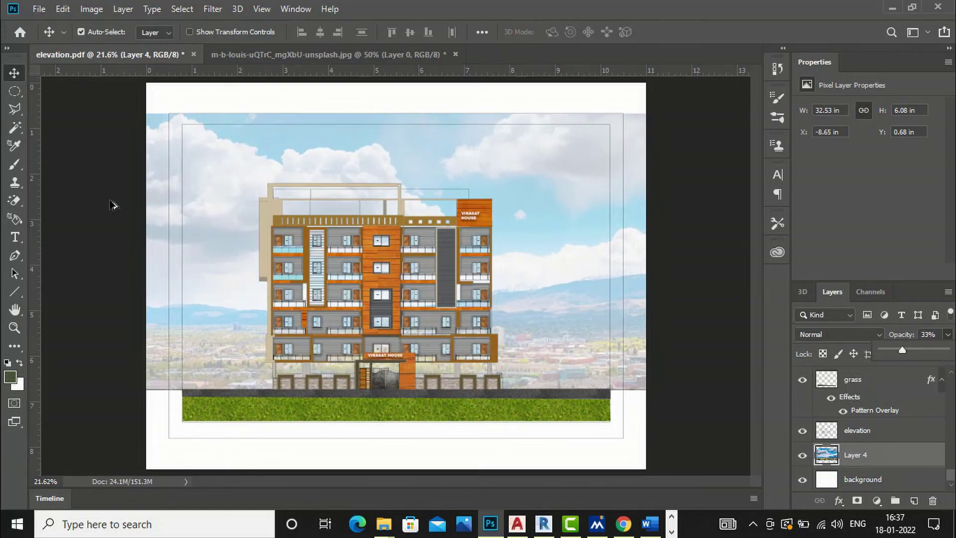
pyautogui.scroll(-2, 617, 203)
pyautogui.scroll(2, 214, 401)
pyautogui.scroll(-2, 246, 405)
pyautogui.scroll(2, 603, 312)
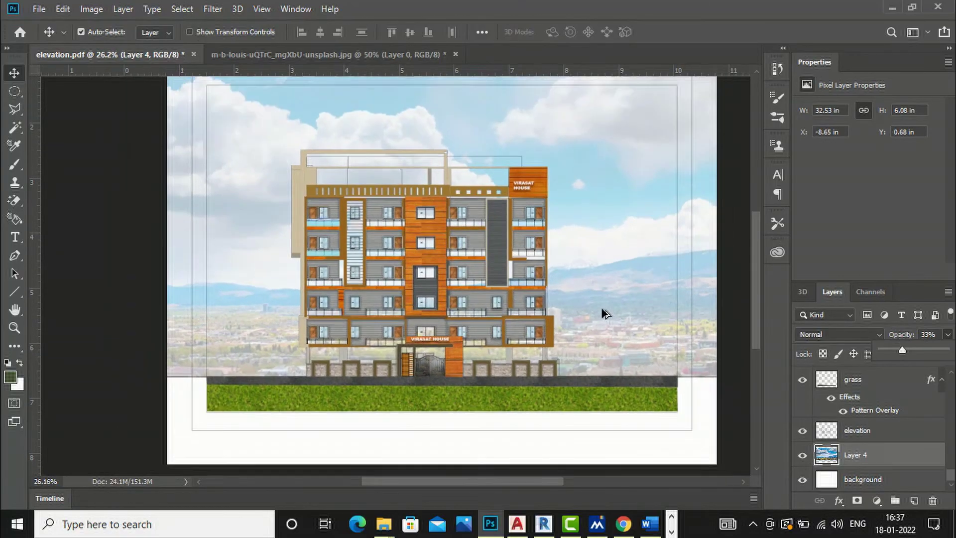
pyautogui.scroll(-2, 605, 313)
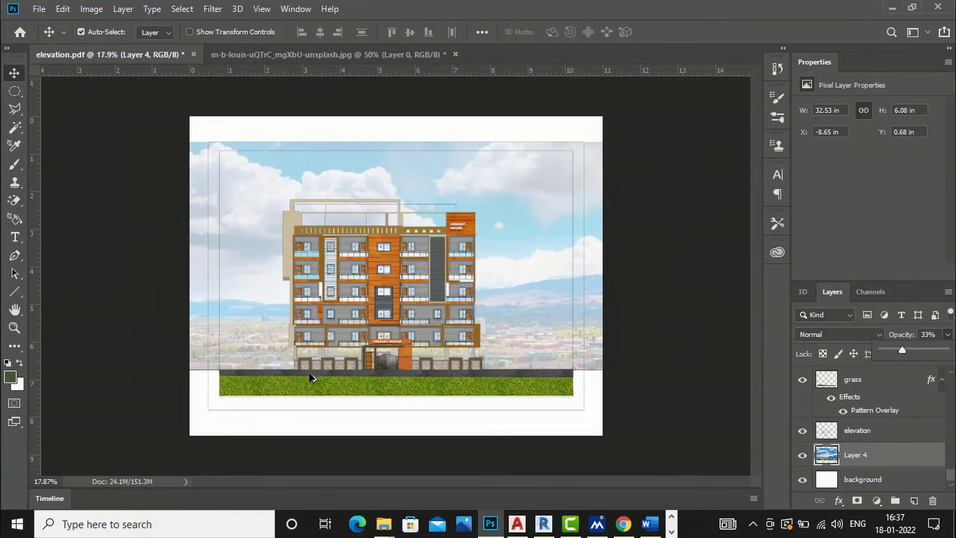
pyautogui.scroll(1, 249, 383)
pyautogui.scroll(2, 248, 384)
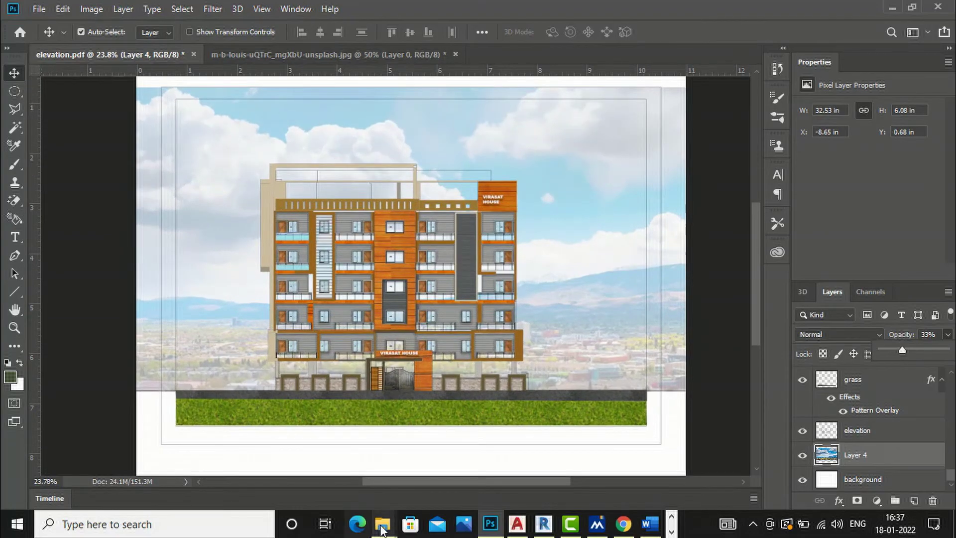
pyautogui.moveTo(382, 529)
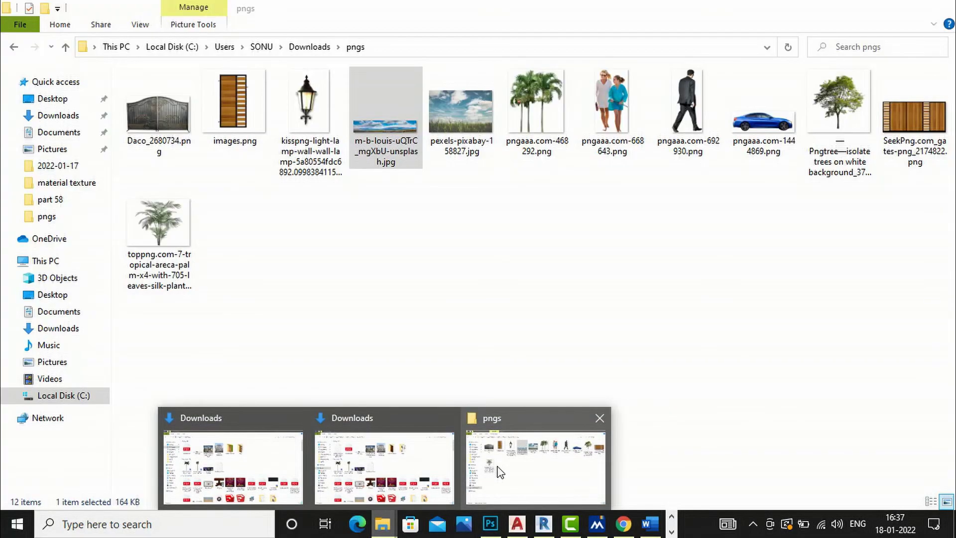
pyautogui.click(498, 471)
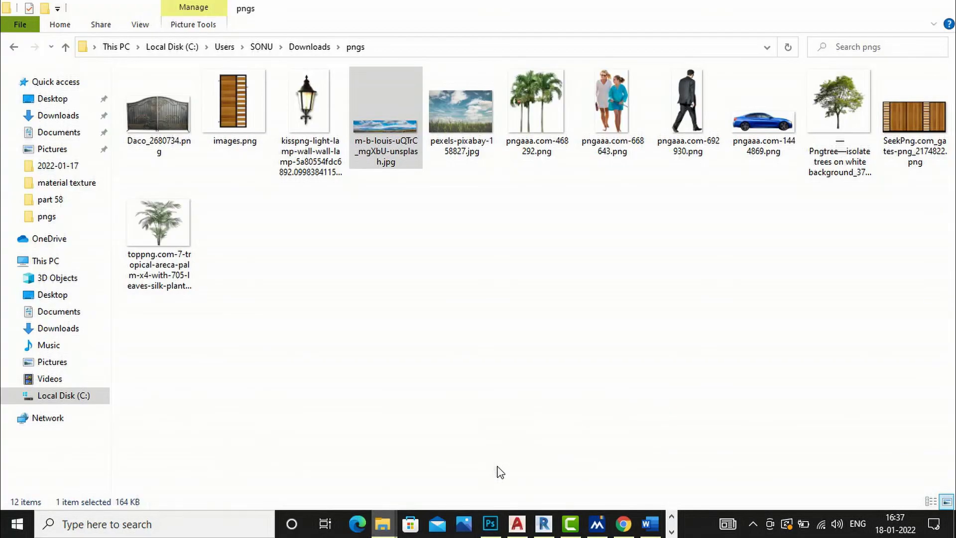
pyautogui.moveTo(532, 131); pyautogui.dragTo(319, 416)
pyautogui.moveTo(241, 384); pyautogui.dragTo(241, 384)
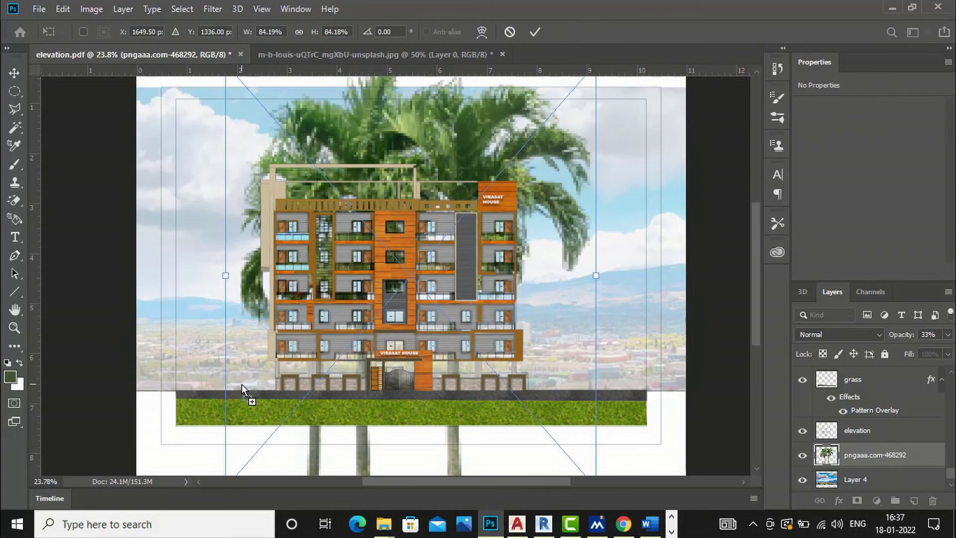
pyautogui.scroll(-2, 377, 263)
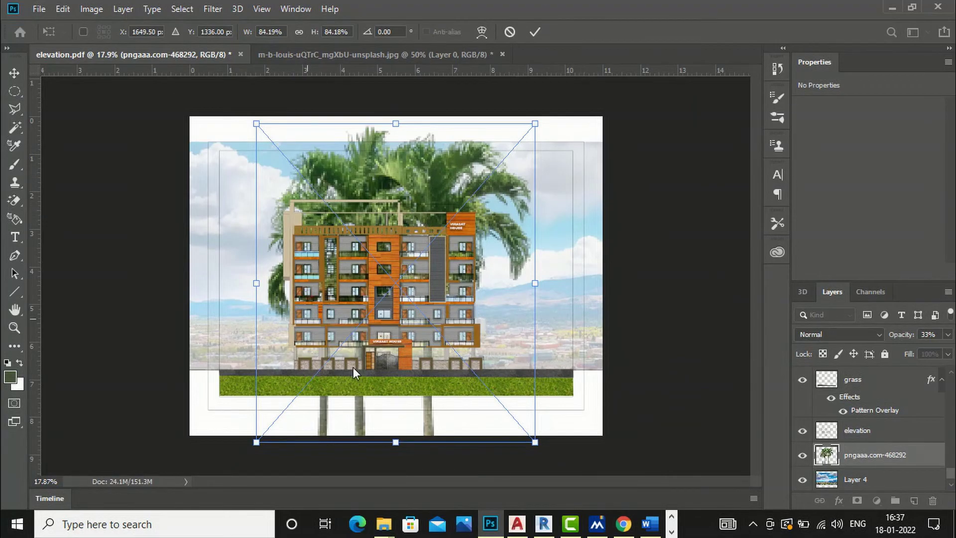
pyautogui.moveTo(536, 441); pyautogui.dragTo(295, 191)
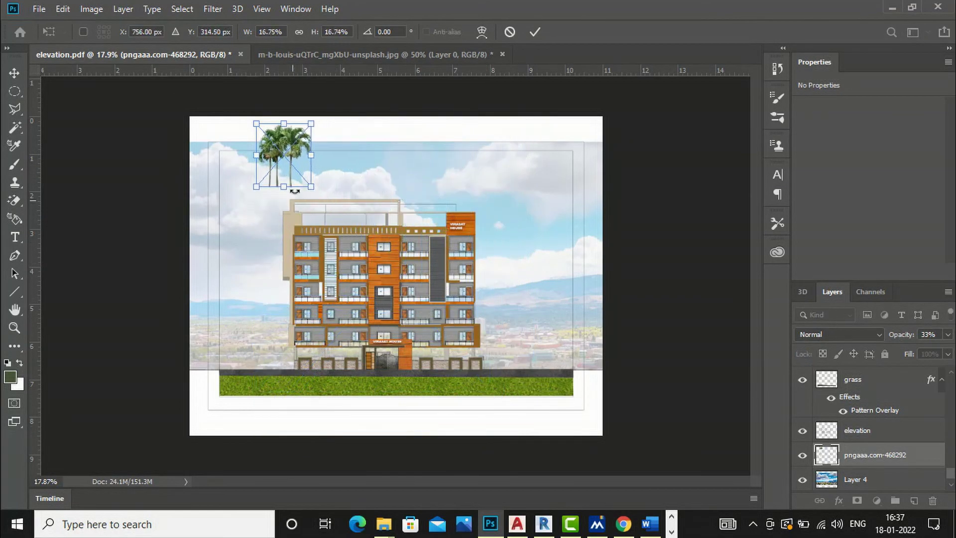
pyautogui.click(14, 73)
pyautogui.moveTo(266, 192); pyautogui.dragTo(274, 154)
pyautogui.rightClick(289, 148)
pyautogui.click(295, 155)
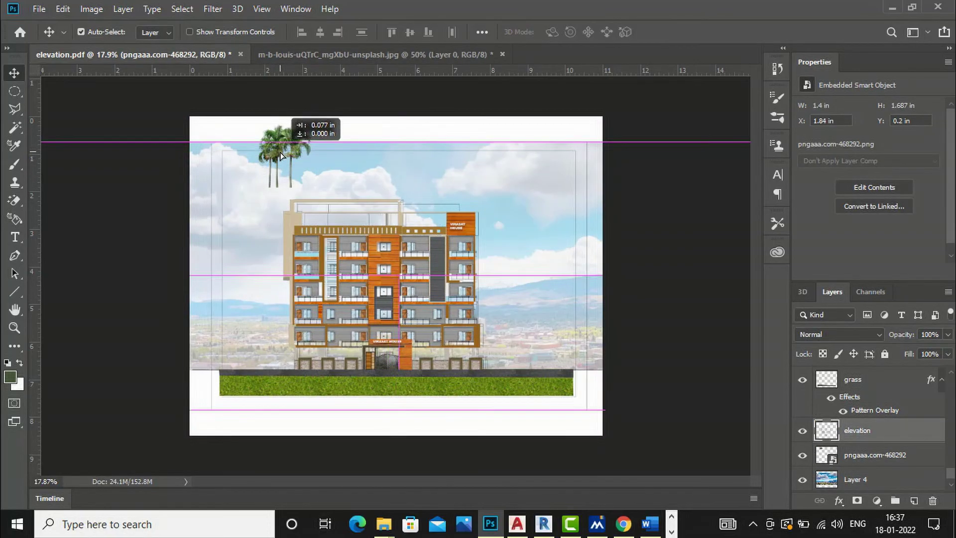
pyautogui.press('ctrl')
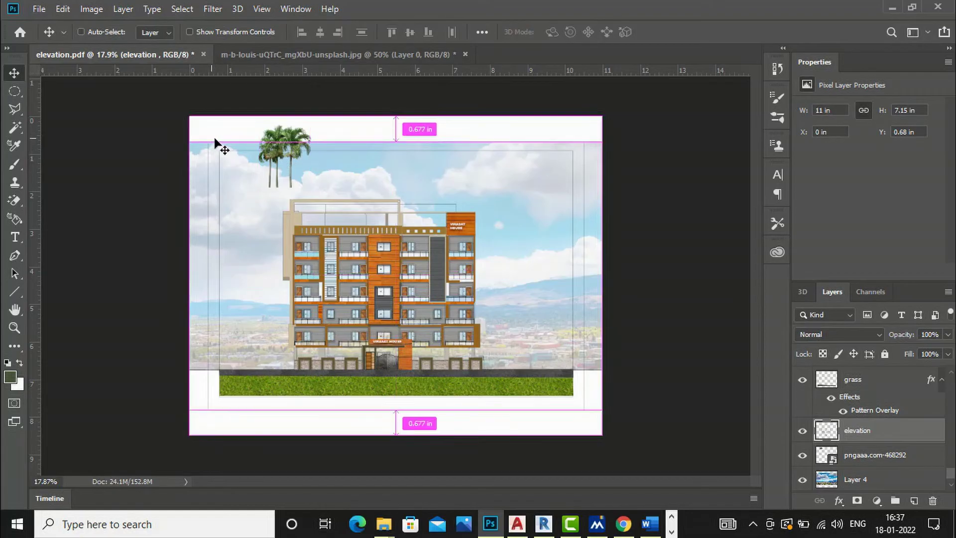
pyautogui.keyDown('ctrl'); pyautogui.click(284, 150); pyautogui.keyUp('ctrl')
pyautogui.press('Delete')
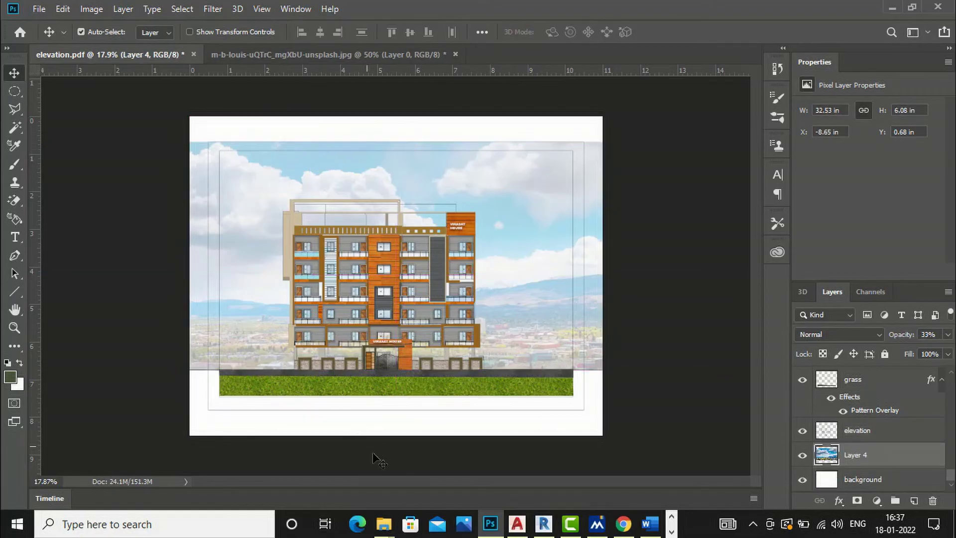
pyautogui.moveTo(384, 523)
pyautogui.click(529, 472)
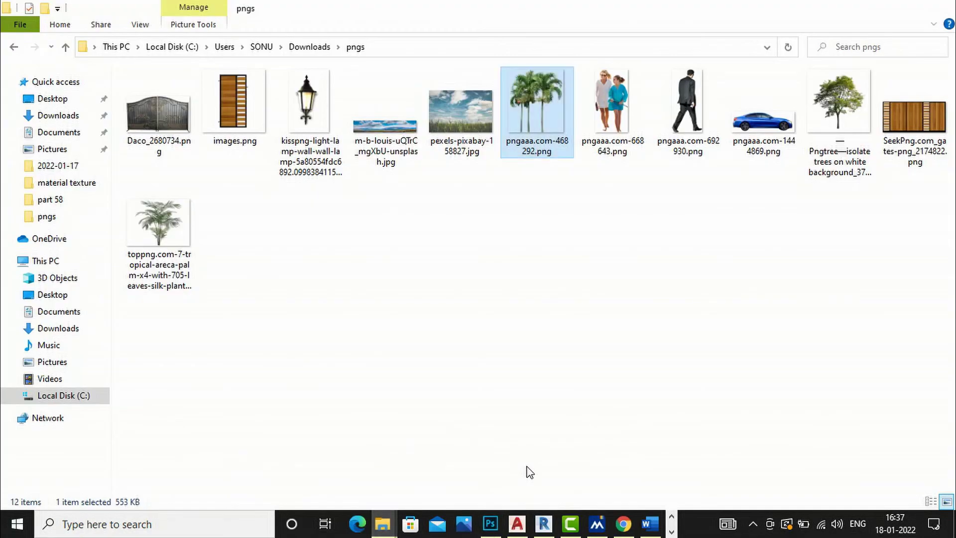
# Place another palm-tree cutout, shrink it and position it at the building's left side.
pyautogui.moveTo(533, 120); pyautogui.dragTo(512, 401)
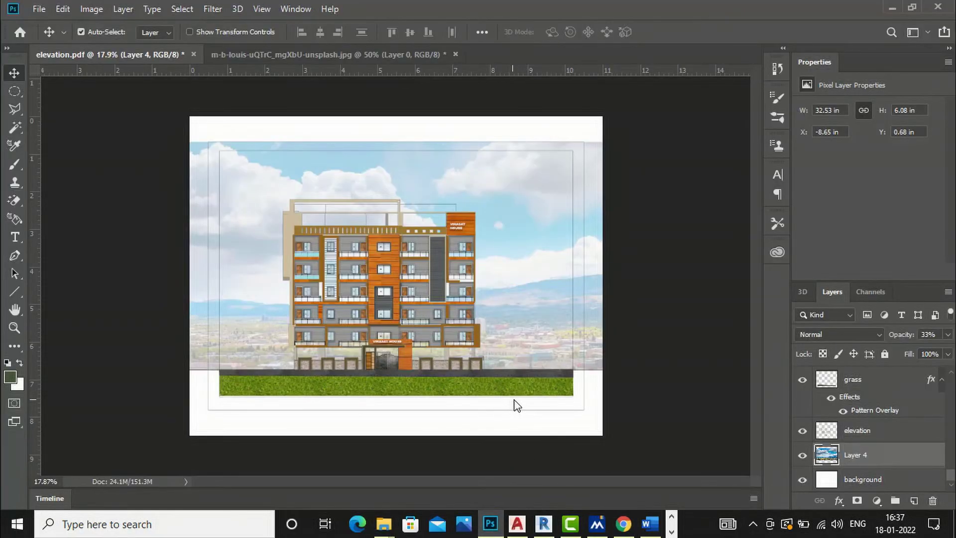
pyautogui.moveTo(257, 117); pyautogui.dragTo(481, 344)
pyautogui.moveTo(501, 416); pyautogui.dragTo(262, 352)
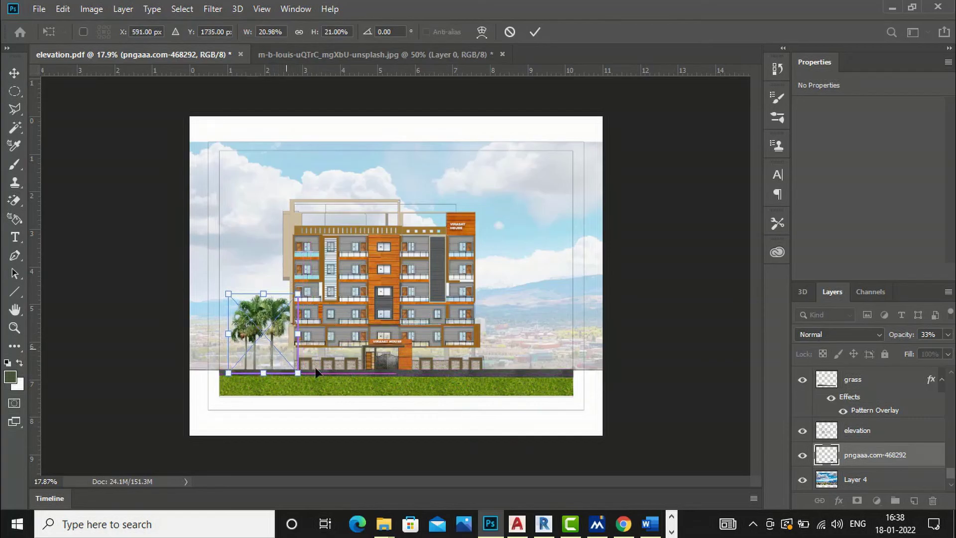
pyautogui.click(13, 72)
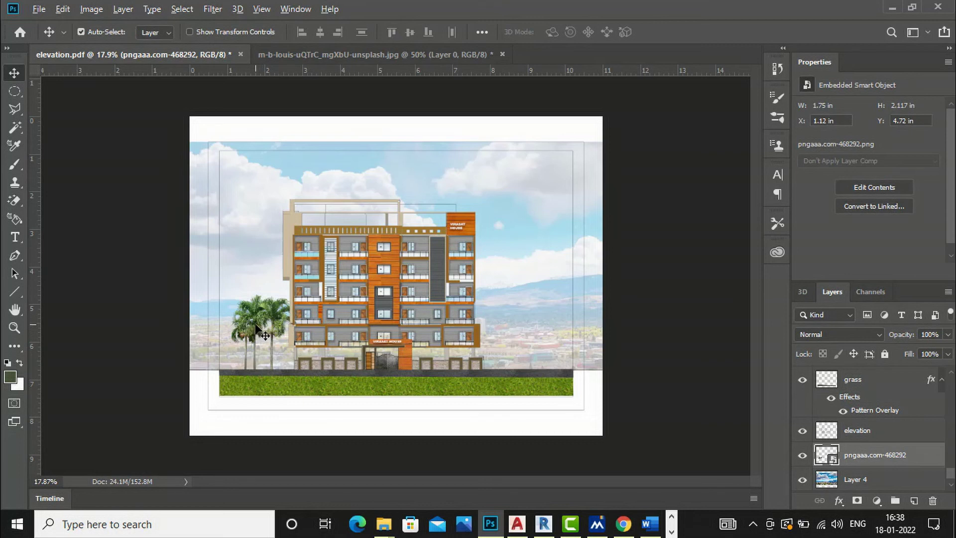
# Alt-drag a copy of the palm trees across to the building's right side.
pyautogui.moveTo(264, 333); pyautogui.dragTo(510, 332)
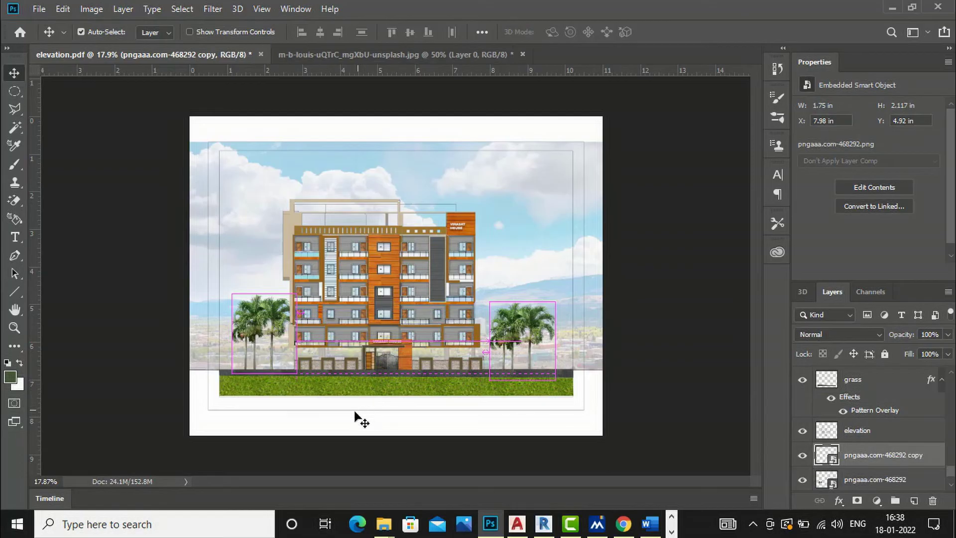
pyautogui.hotkey('ctrl', '0')
pyautogui.scroll(3, 304, 409)
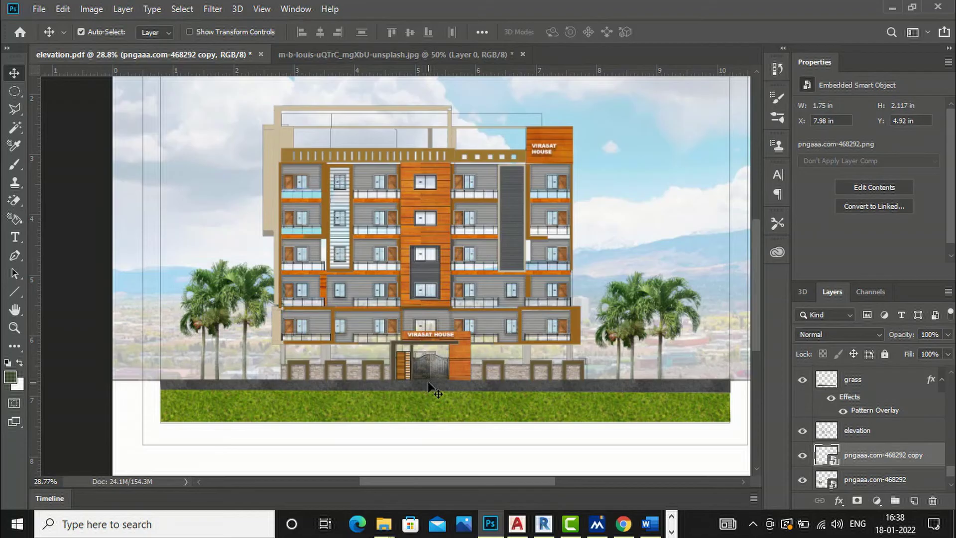
pyautogui.scroll(4, 268, 403)
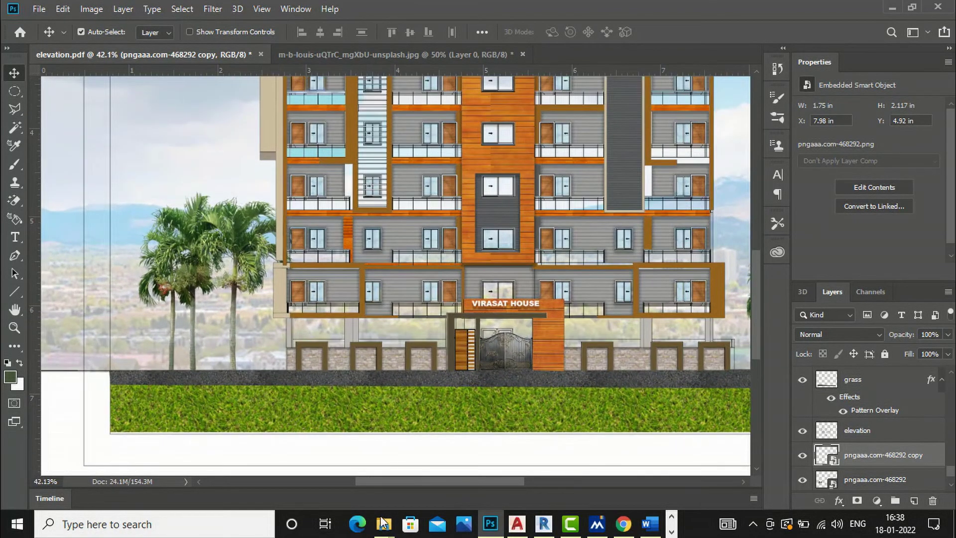
pyautogui.moveTo(383, 524)
pyautogui.click(532, 475)
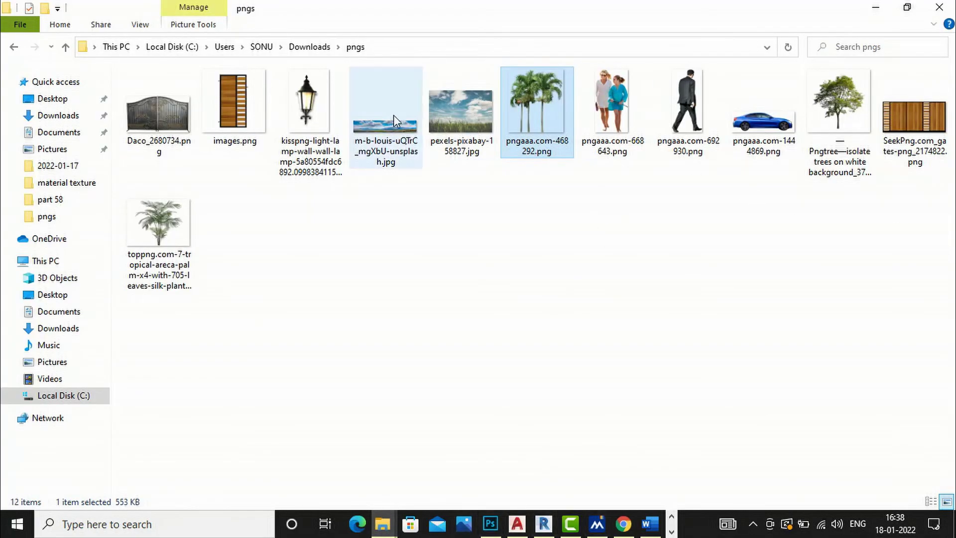
# Place the two-people cutout pngaaa.com-668643 and scale it to human size beside the left palms.
pyautogui.moveTo(599, 119); pyautogui.dragTo(168, 446)
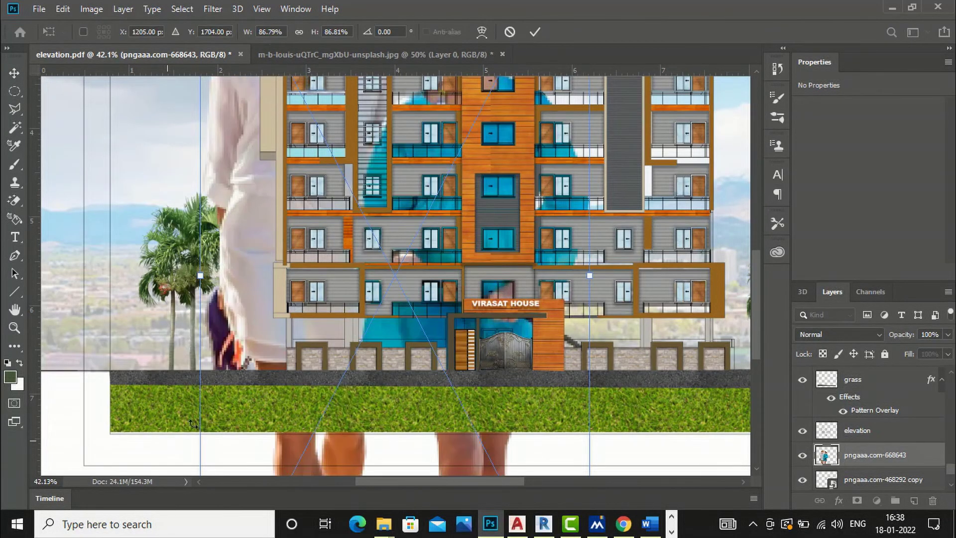
pyautogui.scroll(-6, 254, 294)
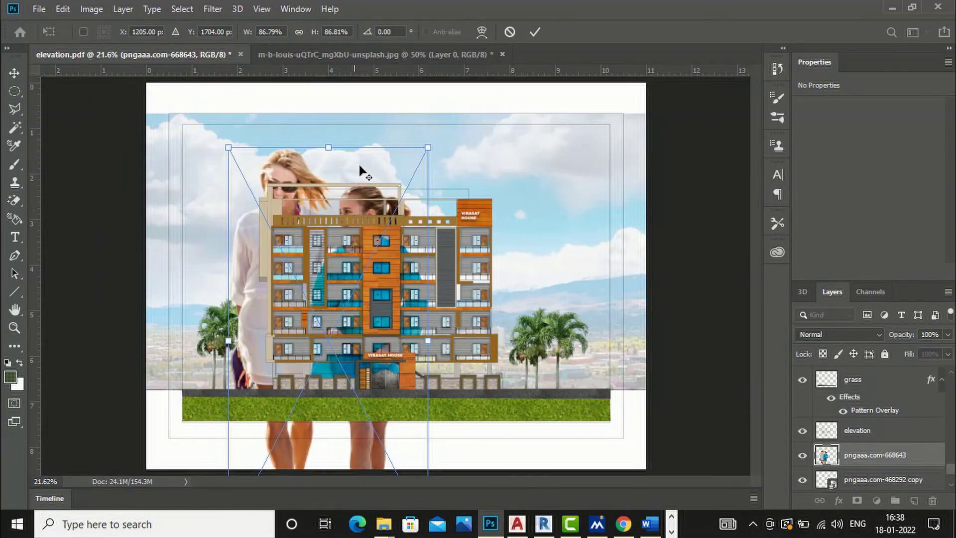
pyautogui.moveTo(413, 452); pyautogui.dragTo(301, 360)
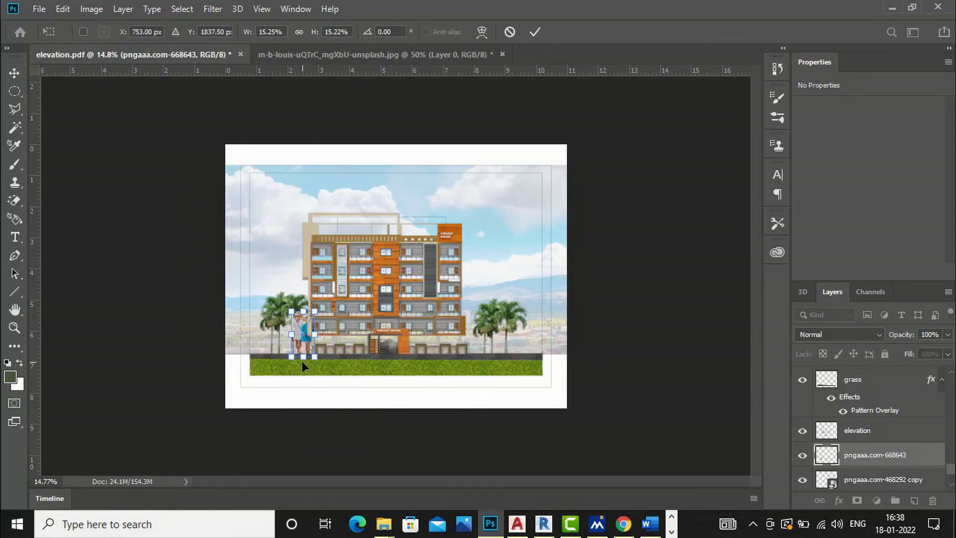
pyautogui.scroll(5, 302, 360)
pyautogui.scroll(2, 272, 382)
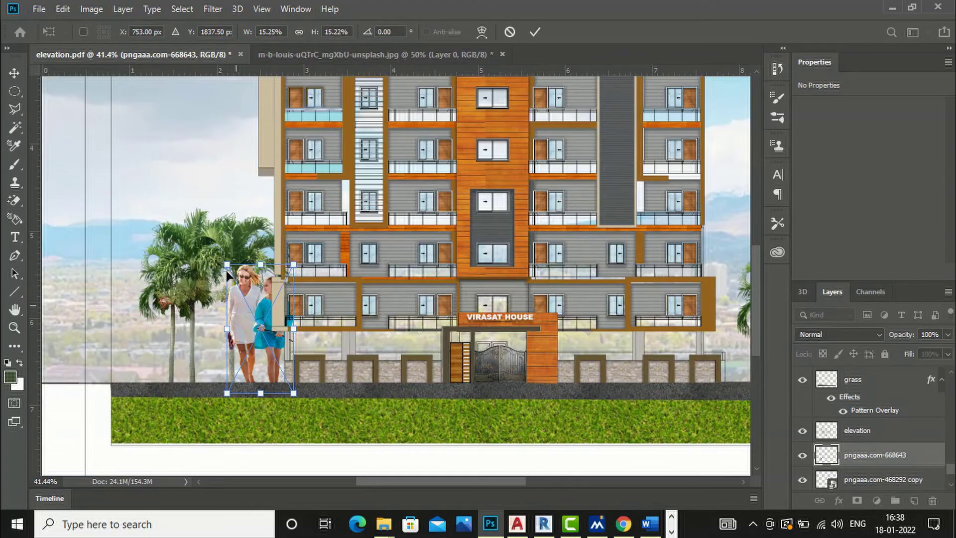
pyautogui.moveTo(228, 269); pyautogui.dragTo(252, 357)
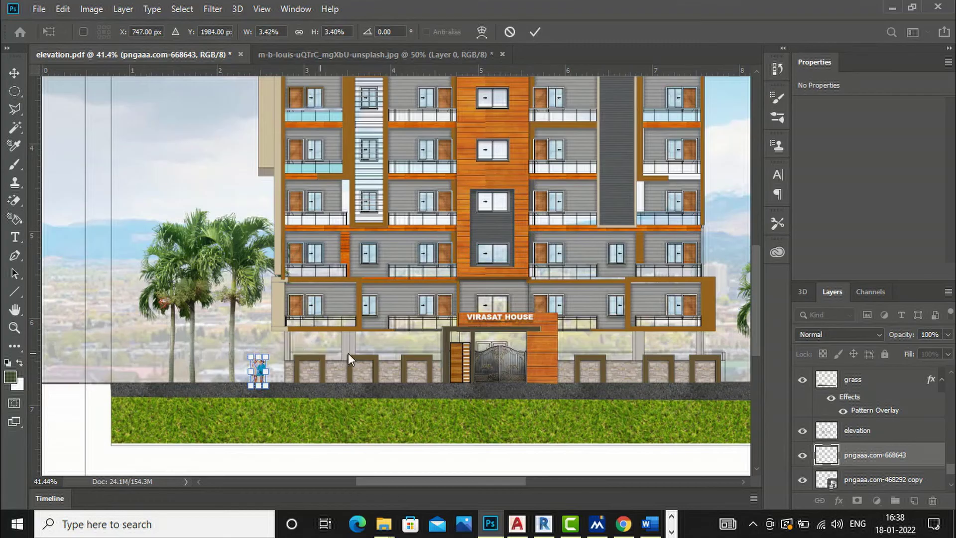
pyautogui.click(12, 73)
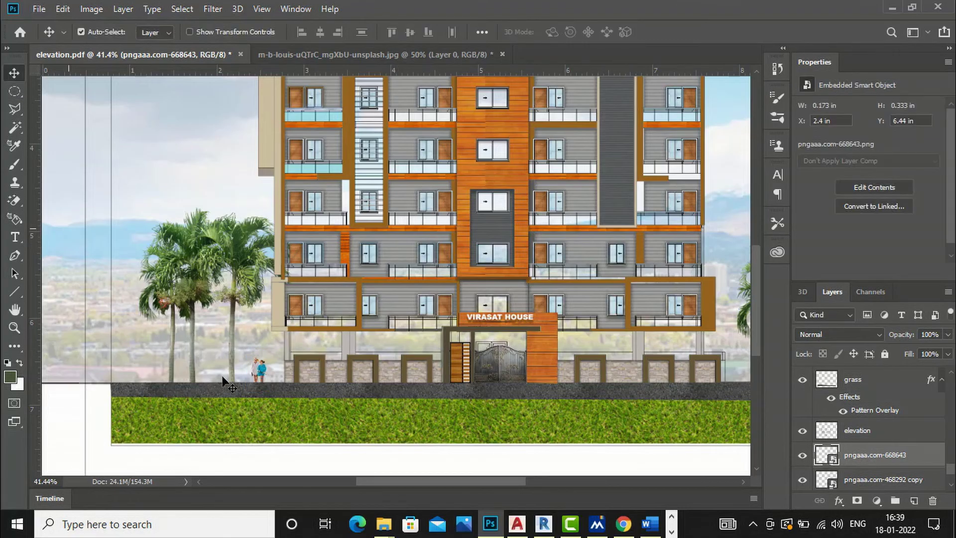
pyautogui.scroll(1, 263, 396)
pyautogui.scroll(1, 263, 395)
pyautogui.scroll(-4, 379, 346)
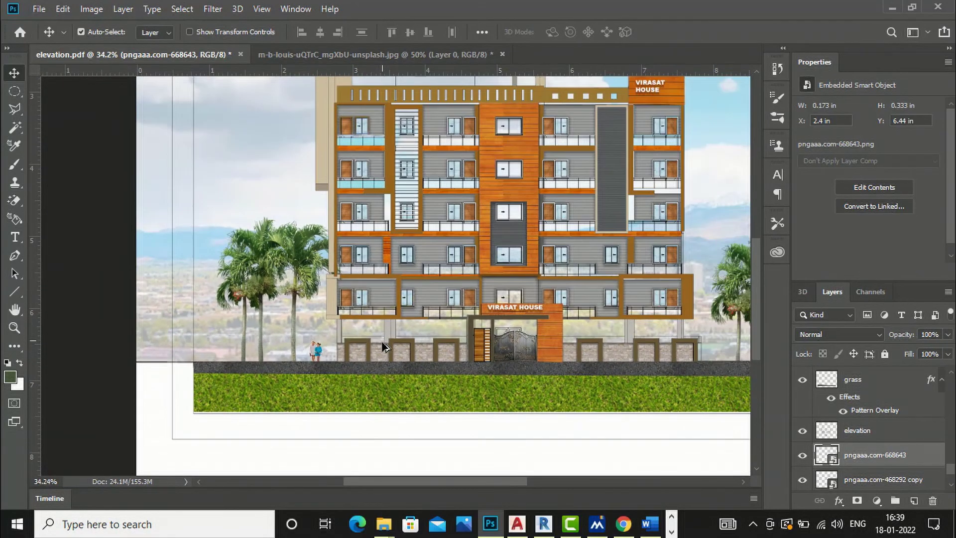
pyautogui.moveTo(383, 524)
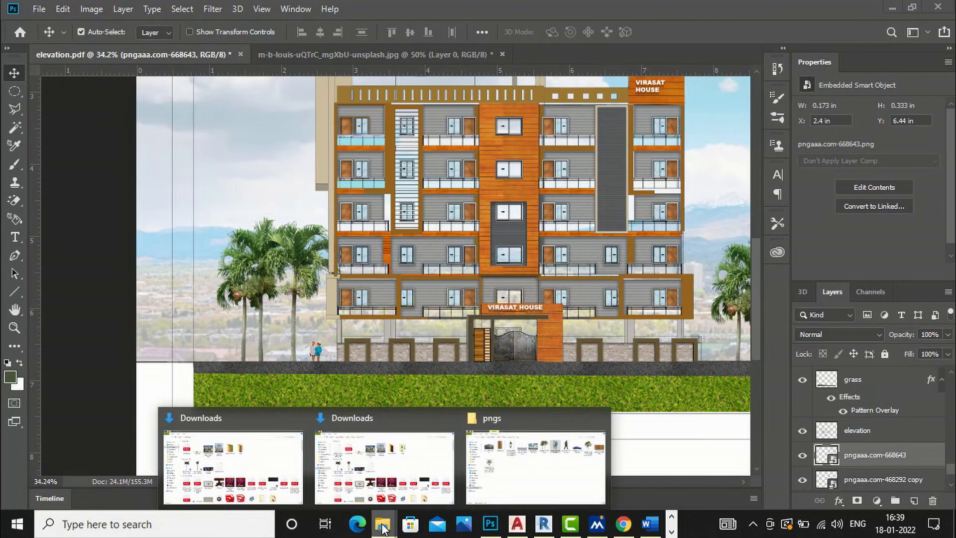
pyautogui.click(523, 473)
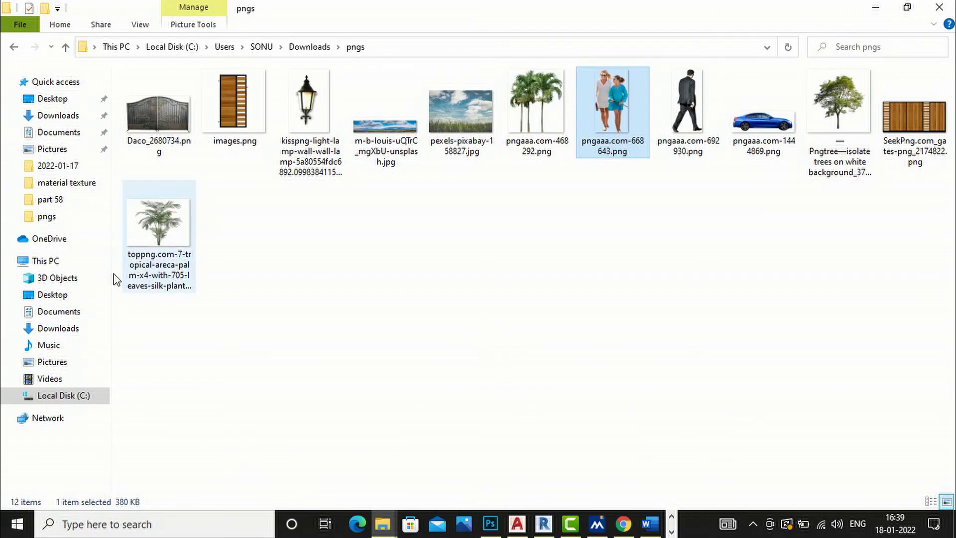
# Place the blue car pngaaa.com-1444869, scaled to about 1.2 × 0.38 in, beside the right palms.
pyautogui.moveTo(750, 138); pyautogui.dragTo(443, 384)
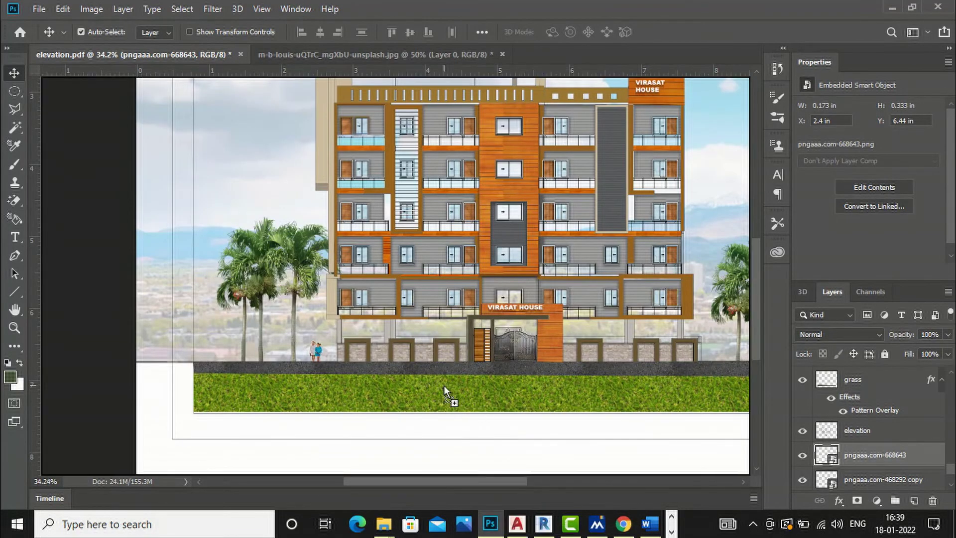
pyautogui.hotkey('ctrl', '0')
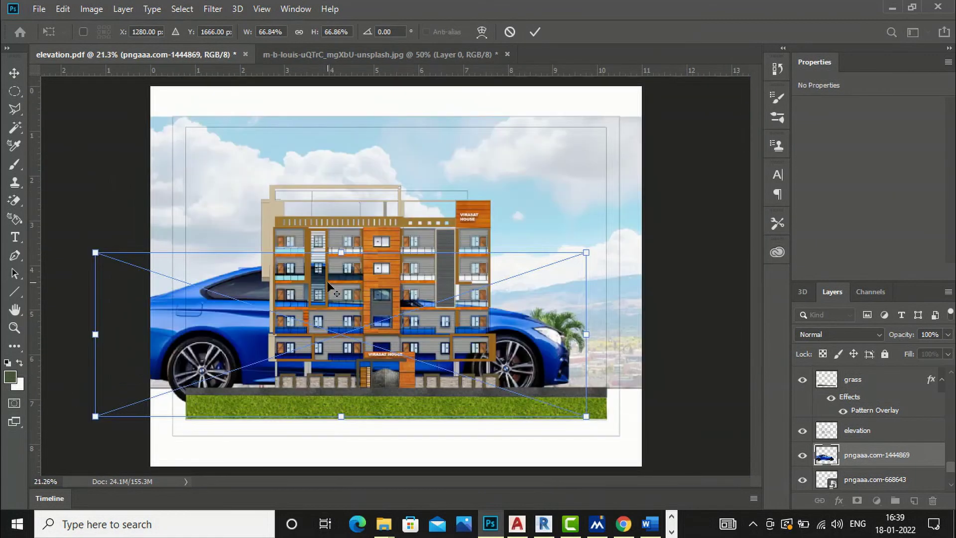
pyautogui.moveTo(87, 247); pyautogui.dragTo(528, 373)
pyautogui.press('Return')
pyautogui.scroll(2, 530, 399)
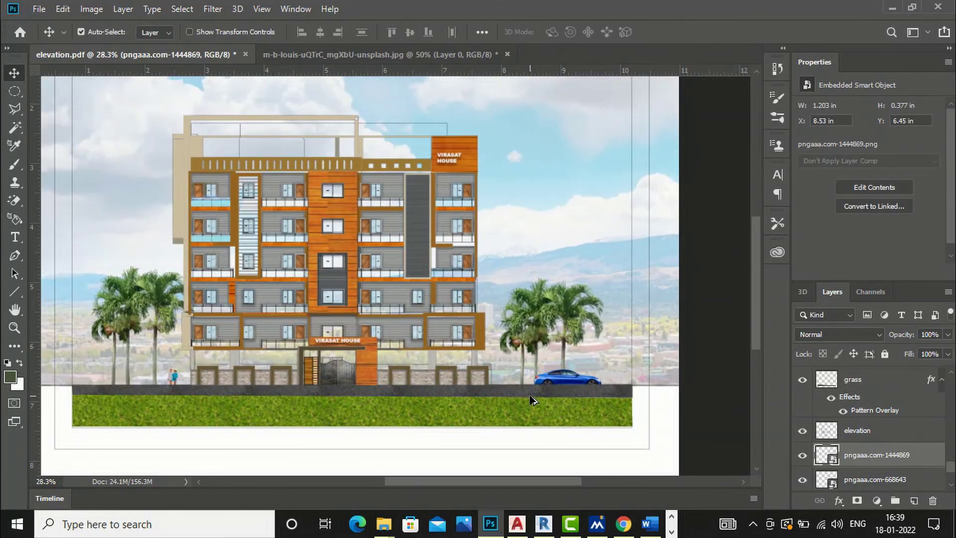
pyautogui.scroll(-2, 668, 331)
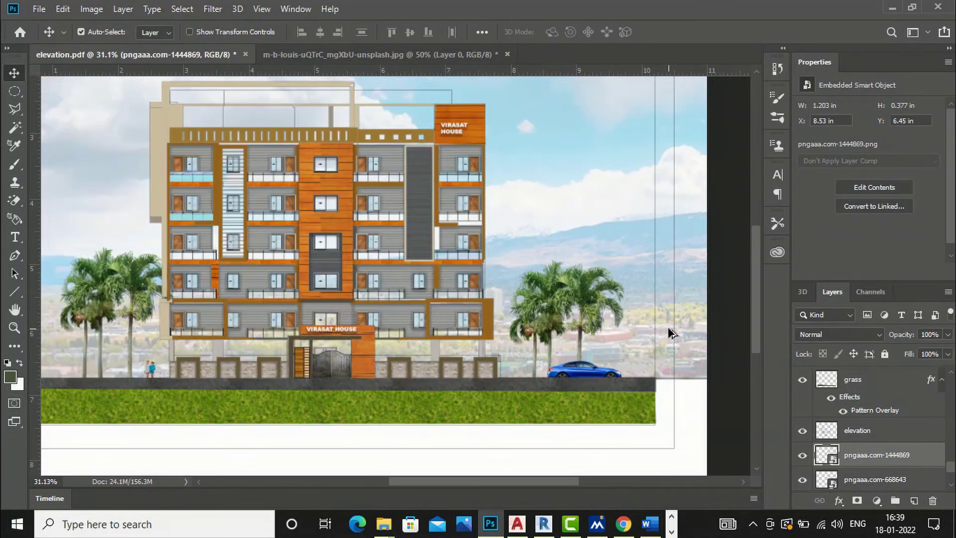
pyautogui.scroll(3, 225, 350)
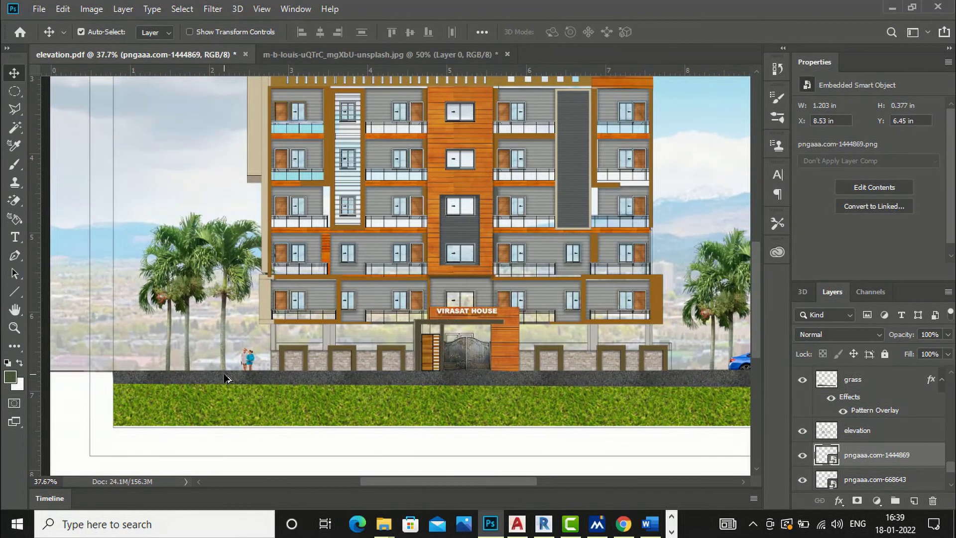
pyautogui.scroll(-3, 280, 329)
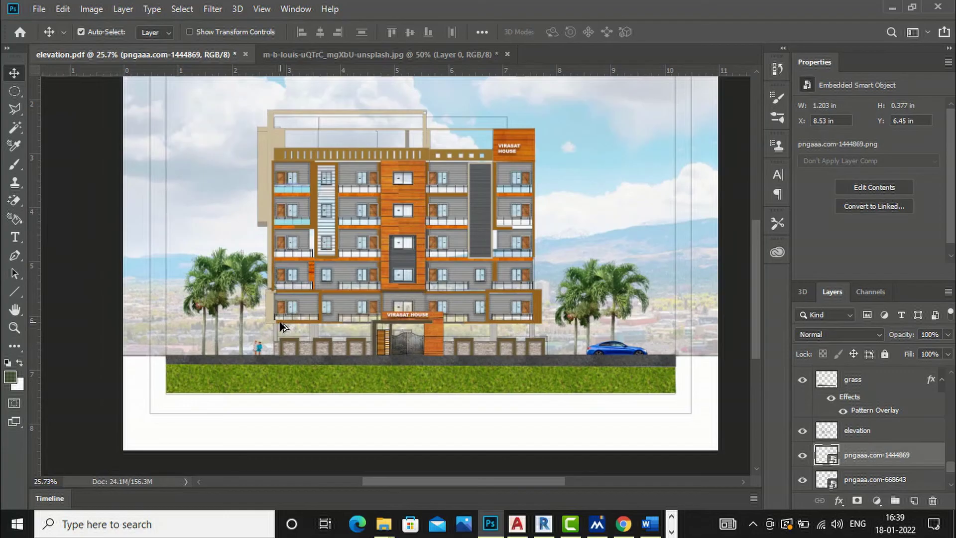
pyautogui.scroll(1, 253, 400)
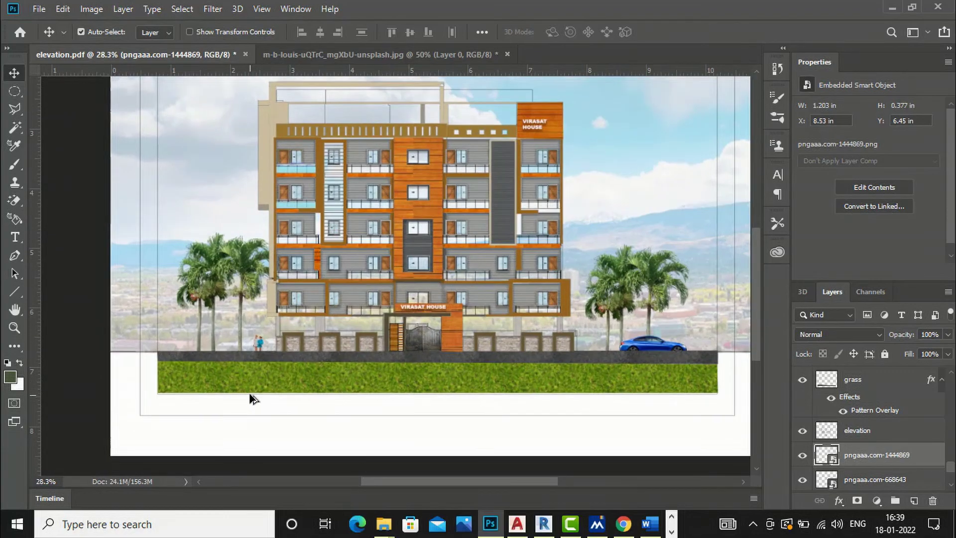
pyautogui.scroll(1, 254, 400)
pyautogui.scroll(-4, 331, 412)
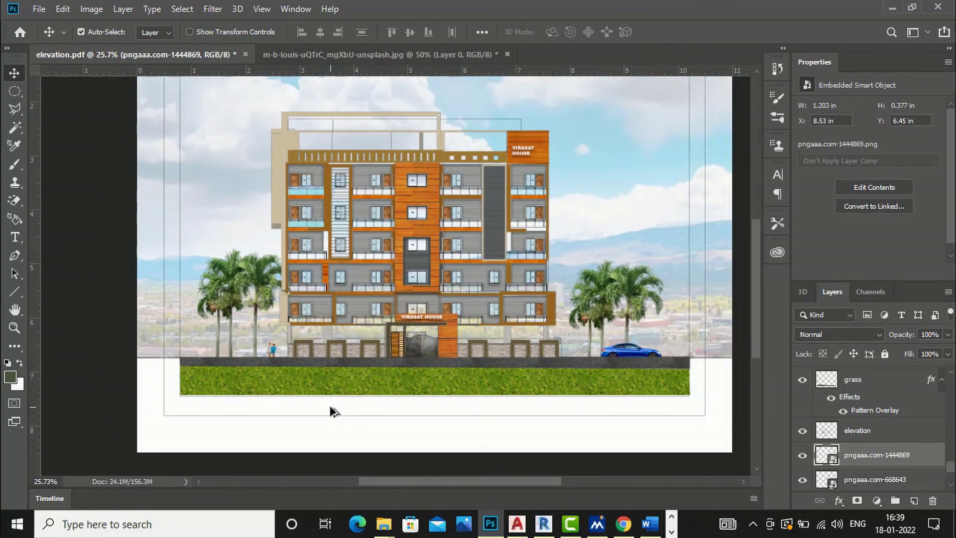
pyautogui.scroll(-1, 519, 408)
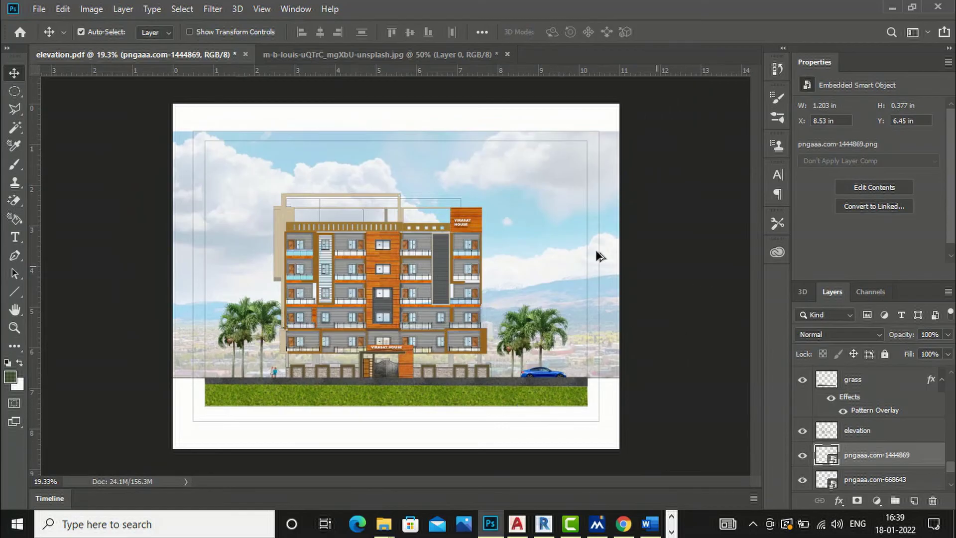
pyautogui.scroll(3, 407, 263)
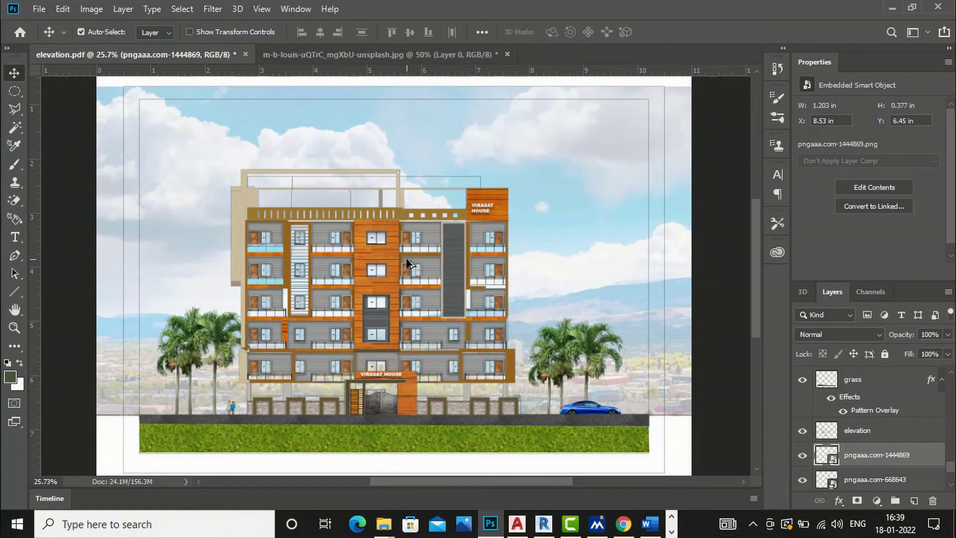
pyautogui.hscroll(-1, 250, 199)
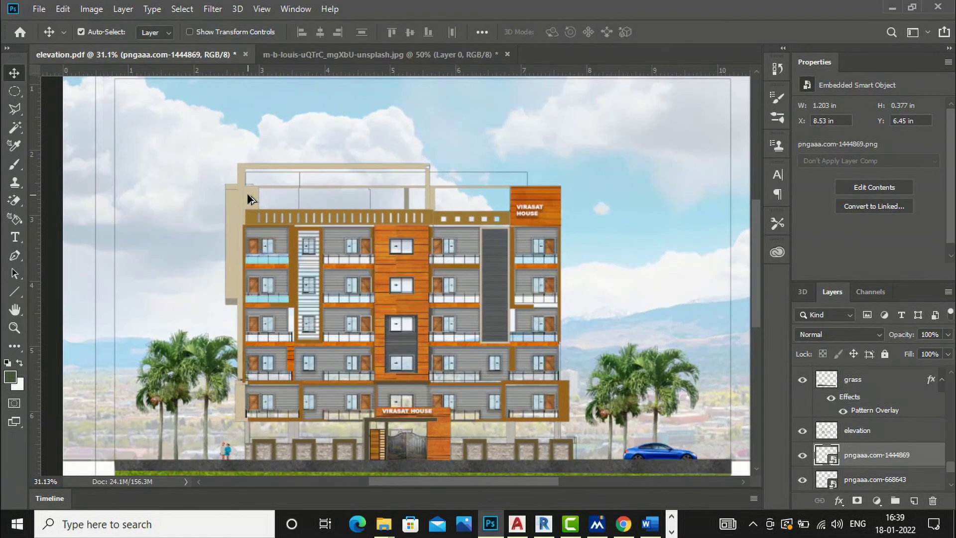
pyautogui.hscroll(-1, 484, 229)
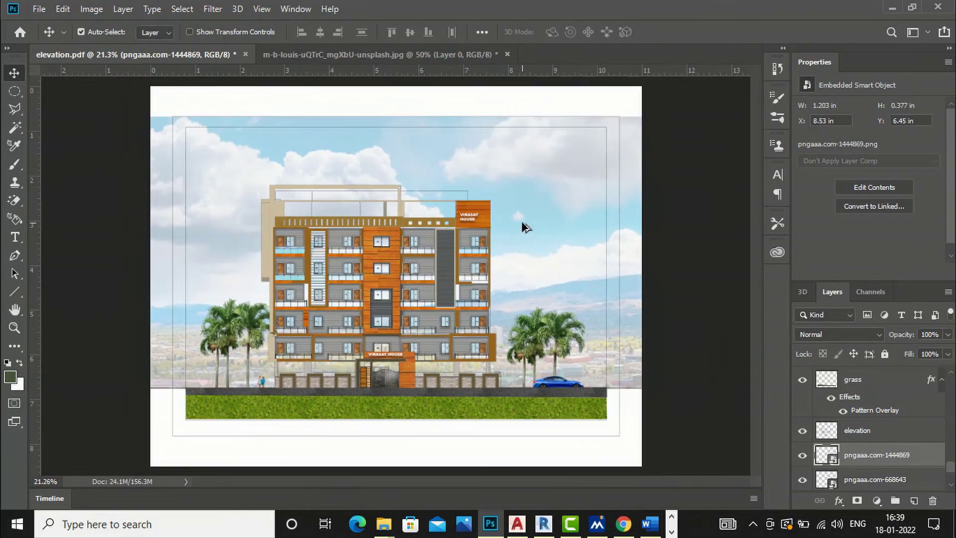
pyautogui.scroll(-1, 220, 382)
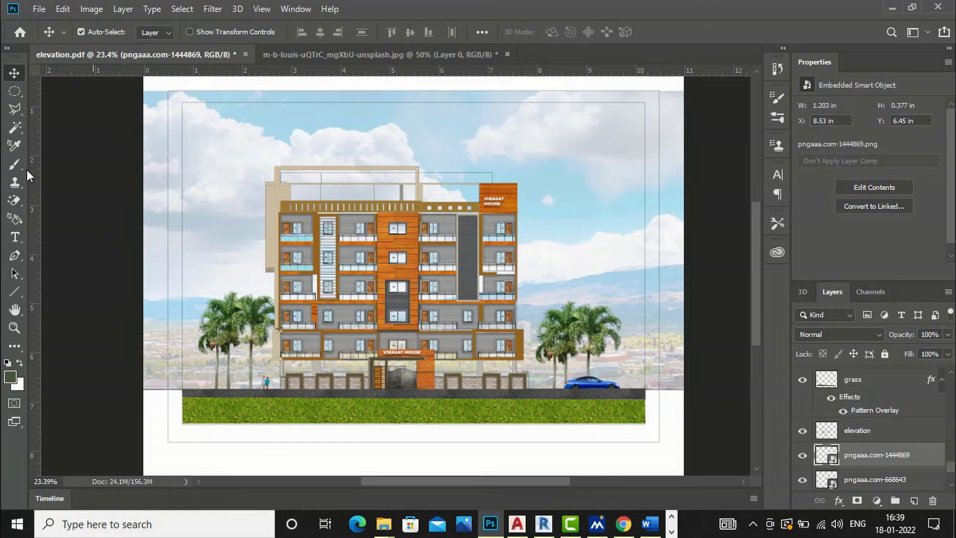
pyautogui.click(14, 291)
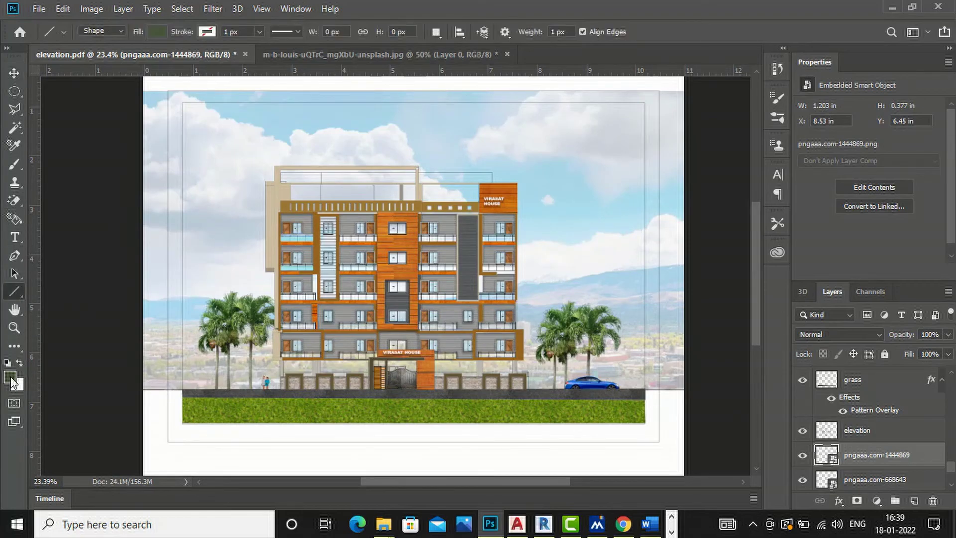
# Set black as the foreground and line path colour, targeting the layer above the elevation.
pyautogui.click(14, 383)
pyautogui.moveTo(470, 339); pyautogui.dragTo(453, 326)
pyautogui.click(864, 136)
pyautogui.click(63, 33)
pyautogui.click(64, 33)
pyautogui.click(506, 33)
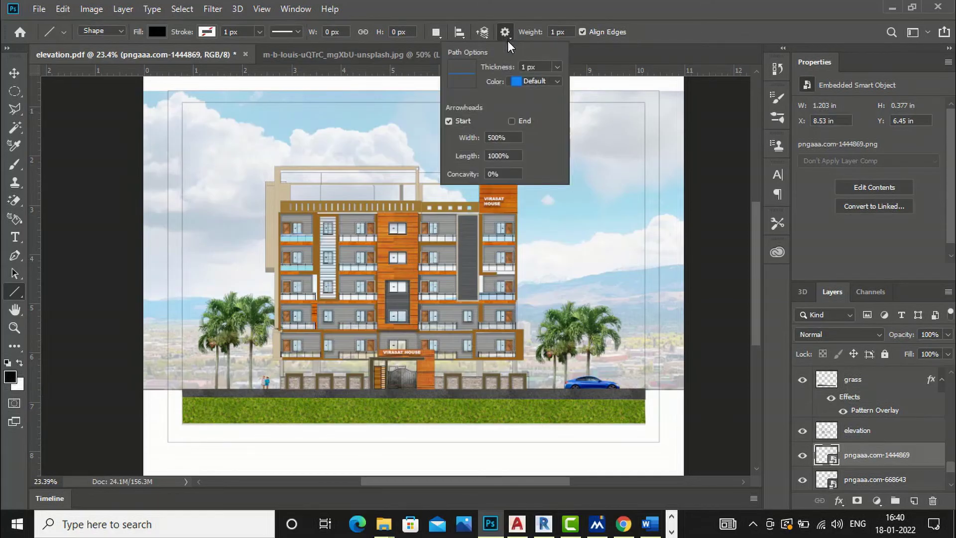
pyautogui.click(542, 81)
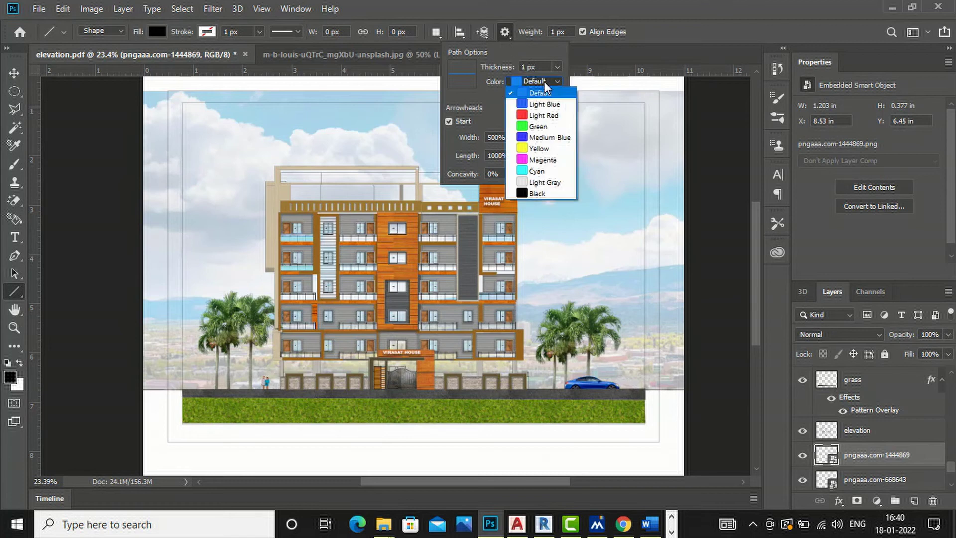
pyautogui.click(530, 193)
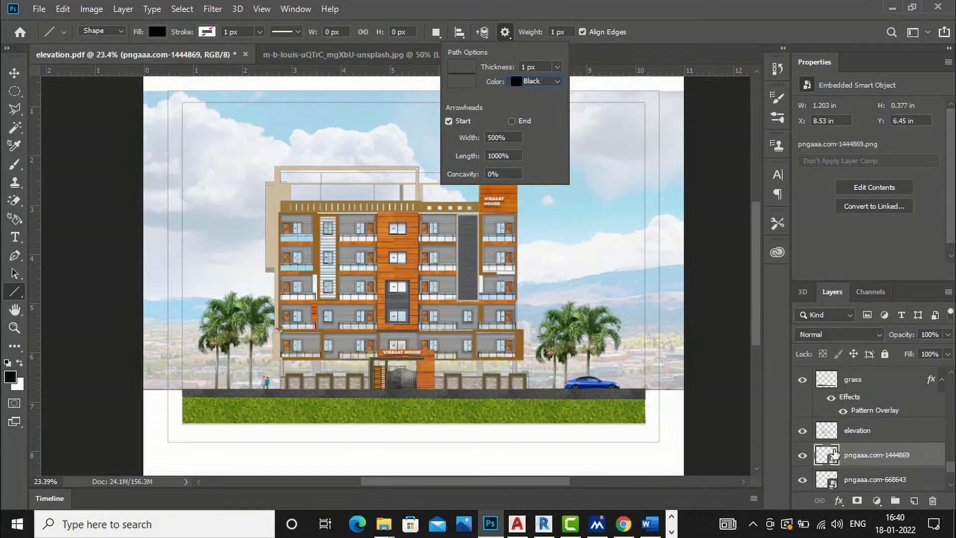
pyautogui.scroll(-4, 882, 444)
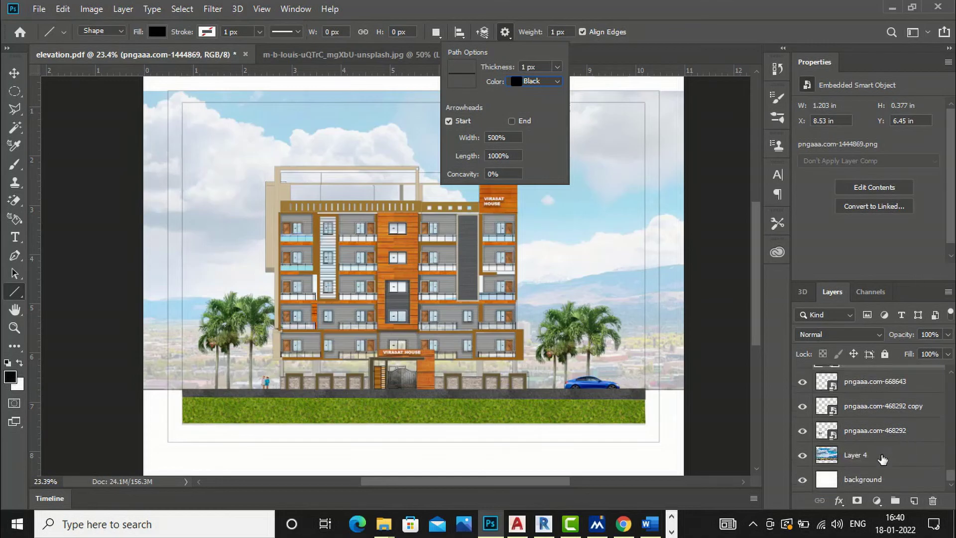
pyautogui.scroll(4, 882, 458)
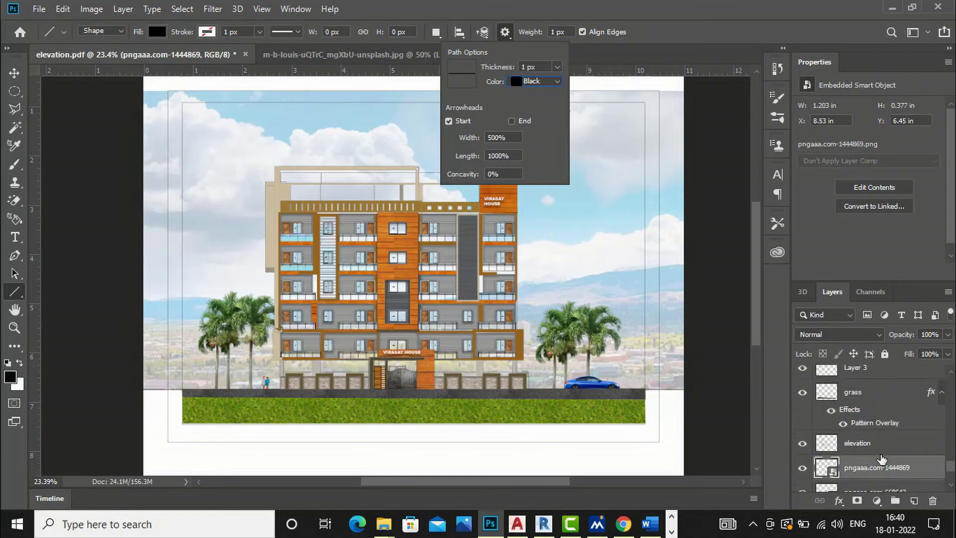
pyautogui.click(856, 448)
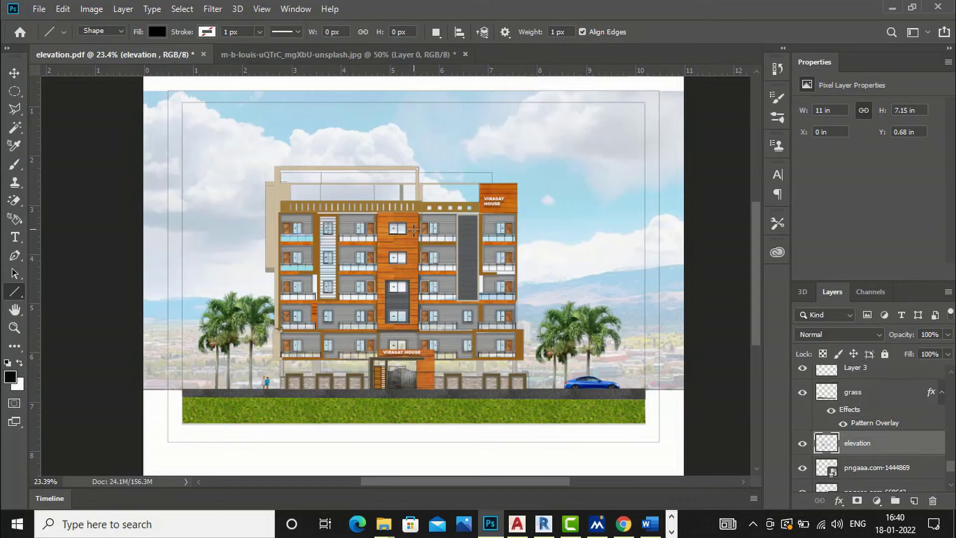
# Draw a horizontal leader line from the orange cladding and move Shape 1 to the top of the layers.
pyautogui.moveTo(415, 237); pyautogui.dragTo(550, 238)
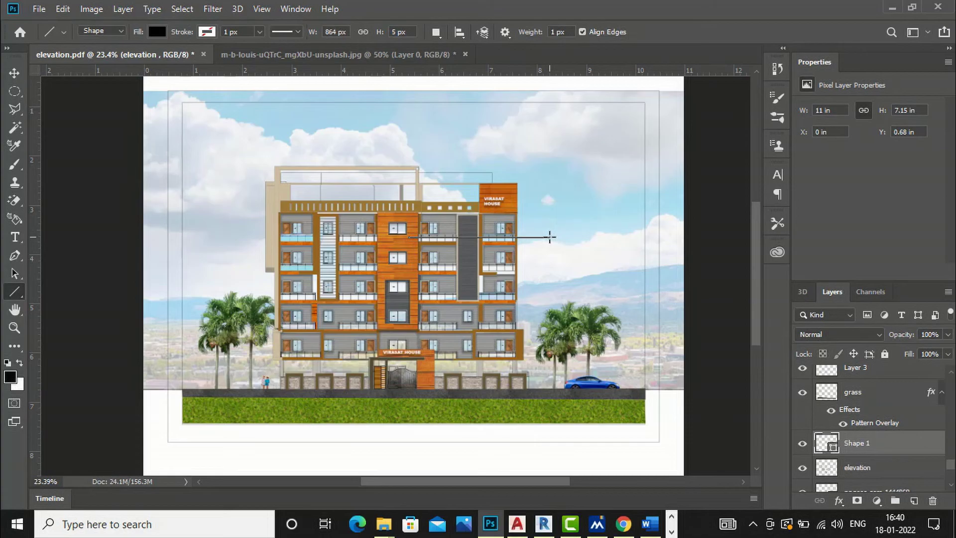
pyautogui.click(14, 73)
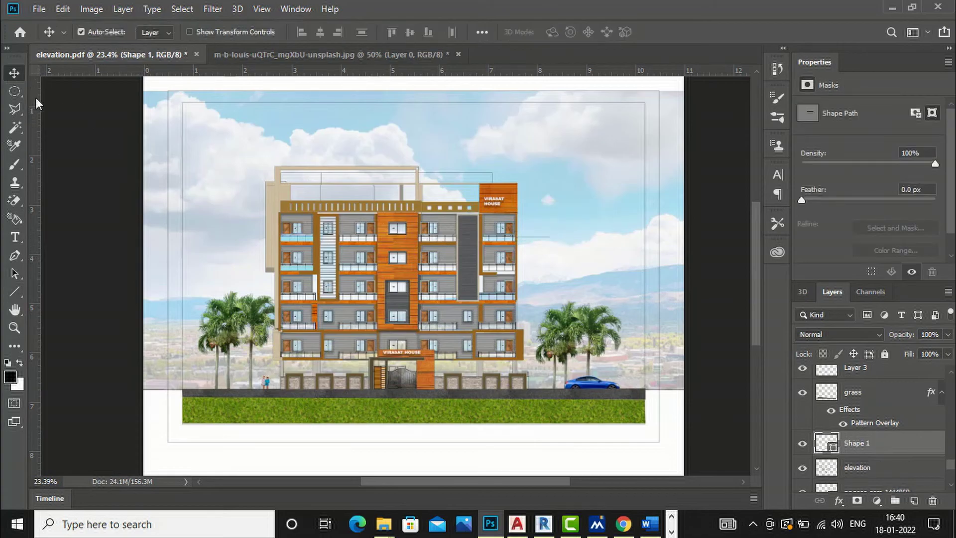
pyautogui.scroll(6, 417, 249)
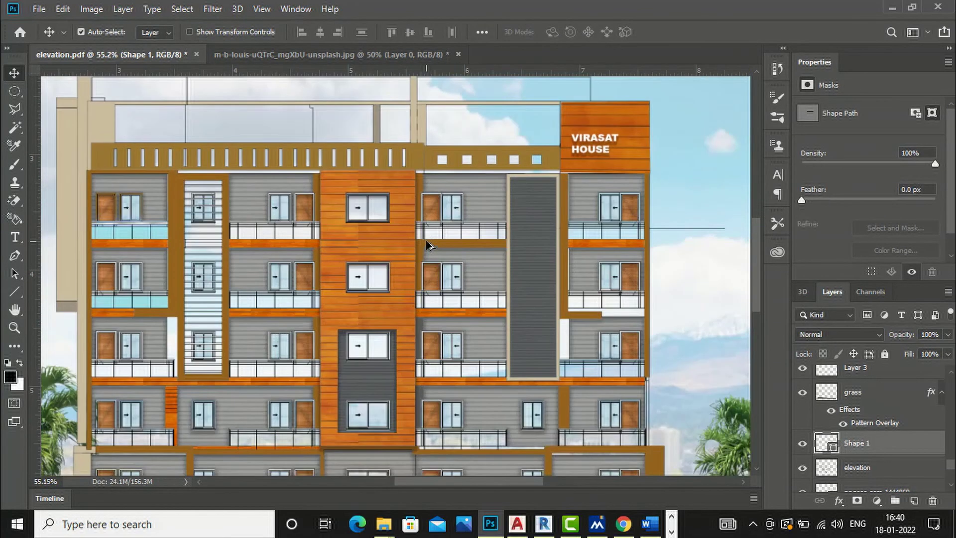
pyautogui.scroll(-3, 393, 232)
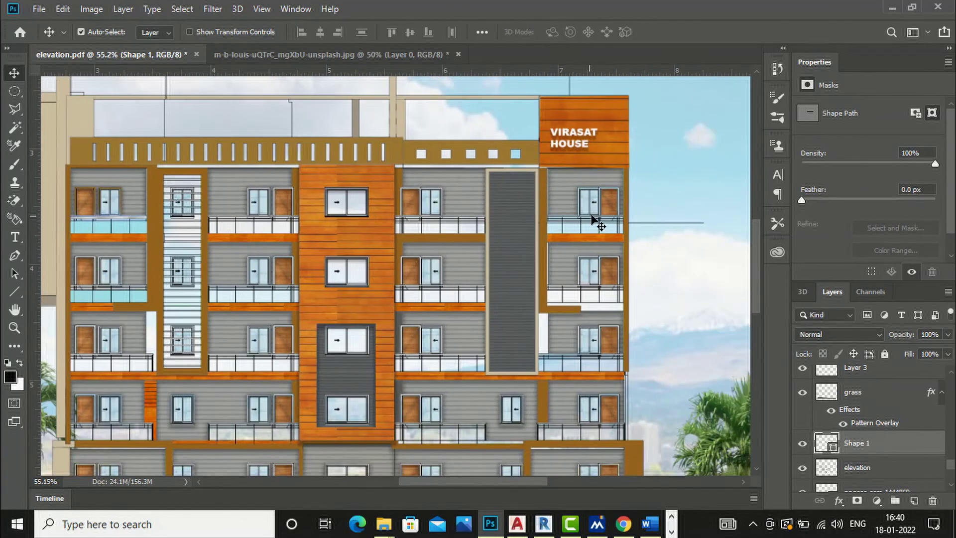
pyautogui.moveTo(848, 448); pyautogui.dragTo(847, 381)
pyautogui.scroll(5, 375, 223)
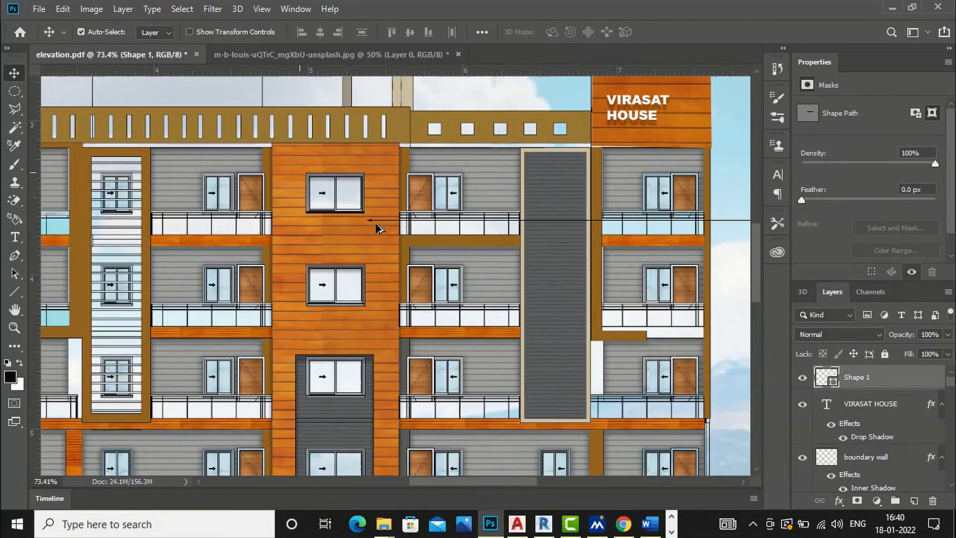
pyautogui.scroll(-4, 302, 209)
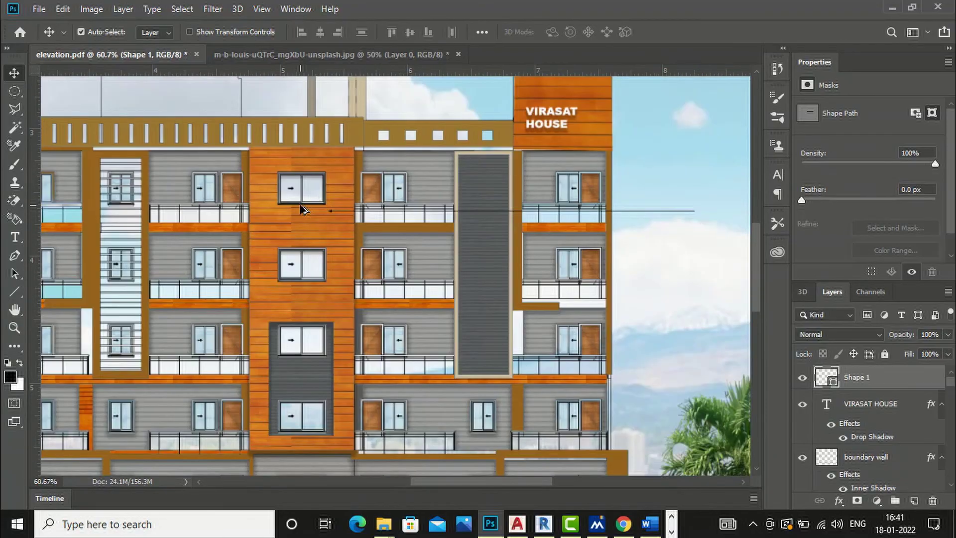
pyautogui.scroll(-3, 328, 218)
pyautogui.scroll(3, 326, 216)
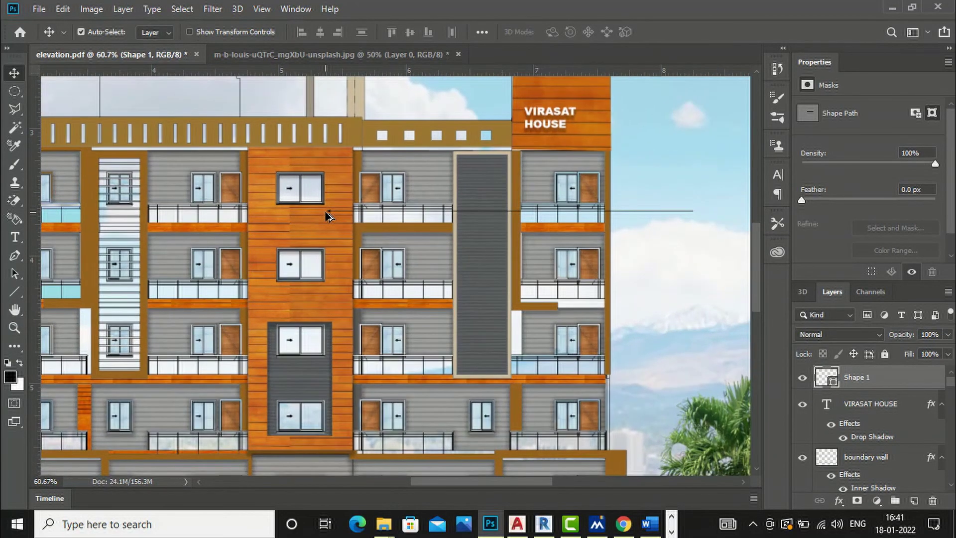
# Select Shape 1 and enlarge its arrowhead end, accepting conversion to a regular path.
pyautogui.click(676, 217)
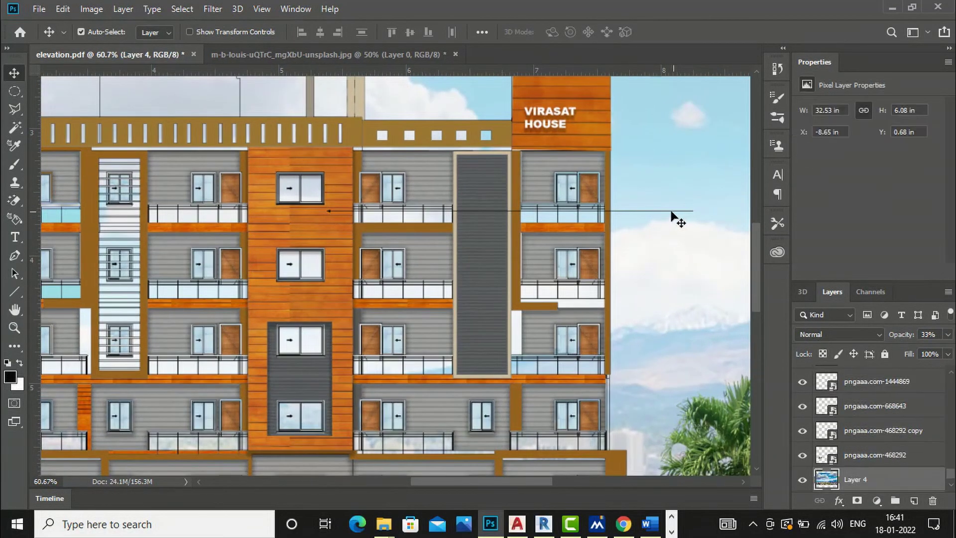
pyautogui.rightClick(667, 212)
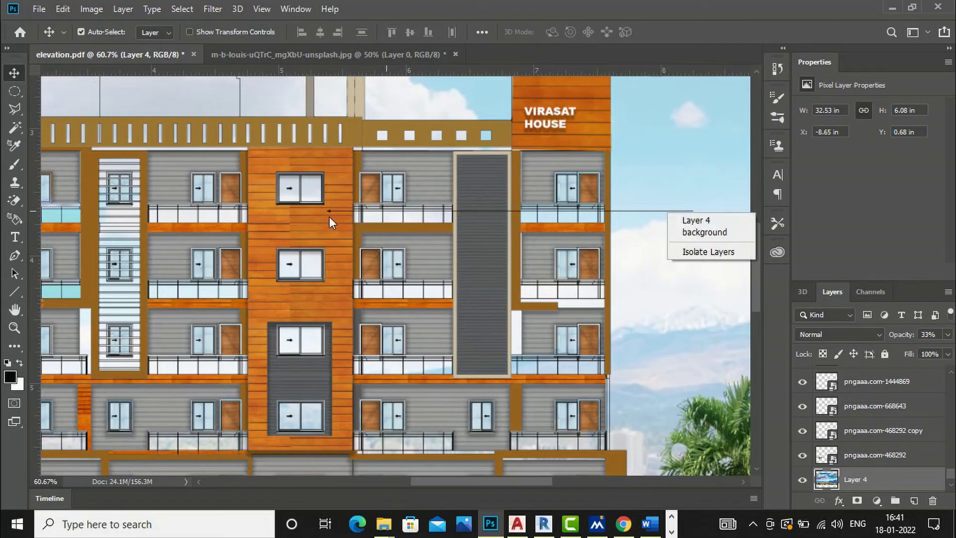
pyautogui.press('Escape')
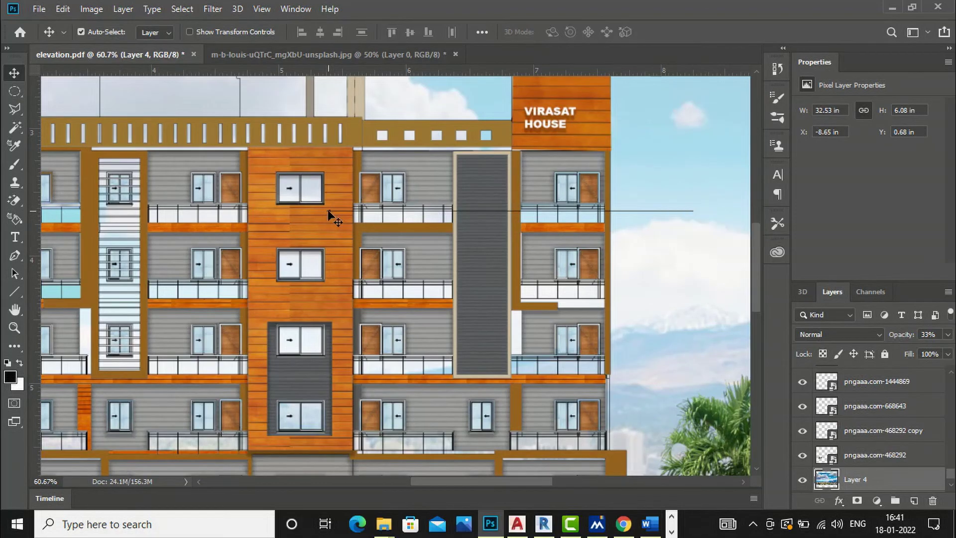
pyautogui.scroll(5, 329, 214)
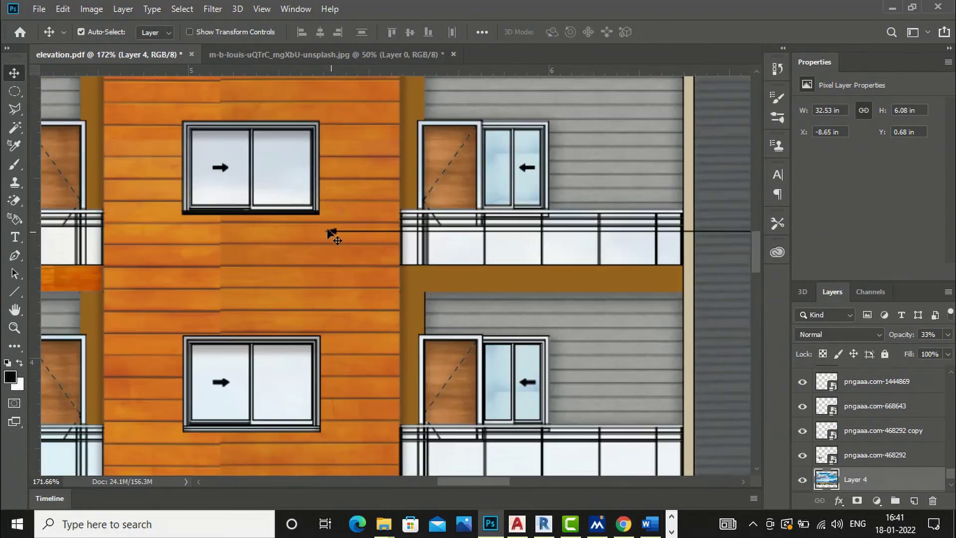
pyautogui.rightClick(334, 234)
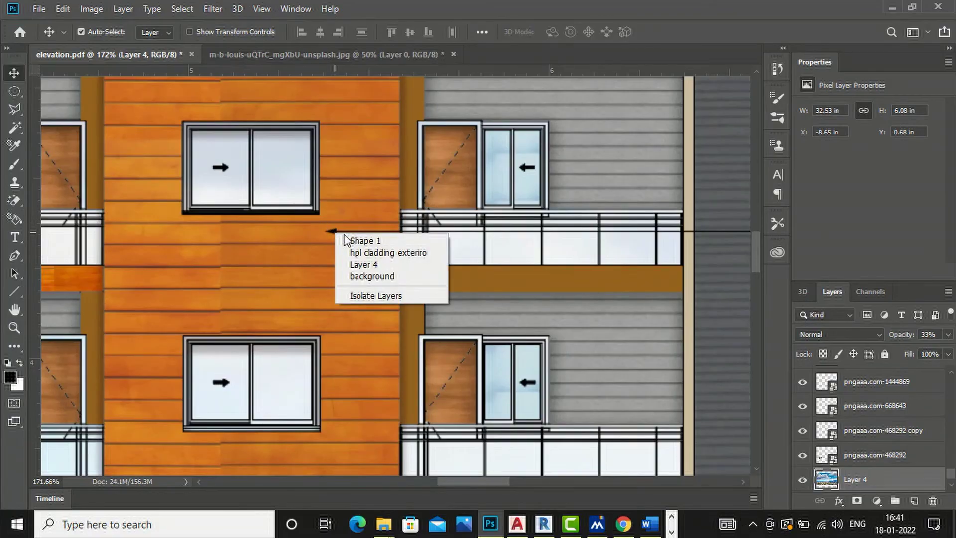
pyautogui.click(353, 241)
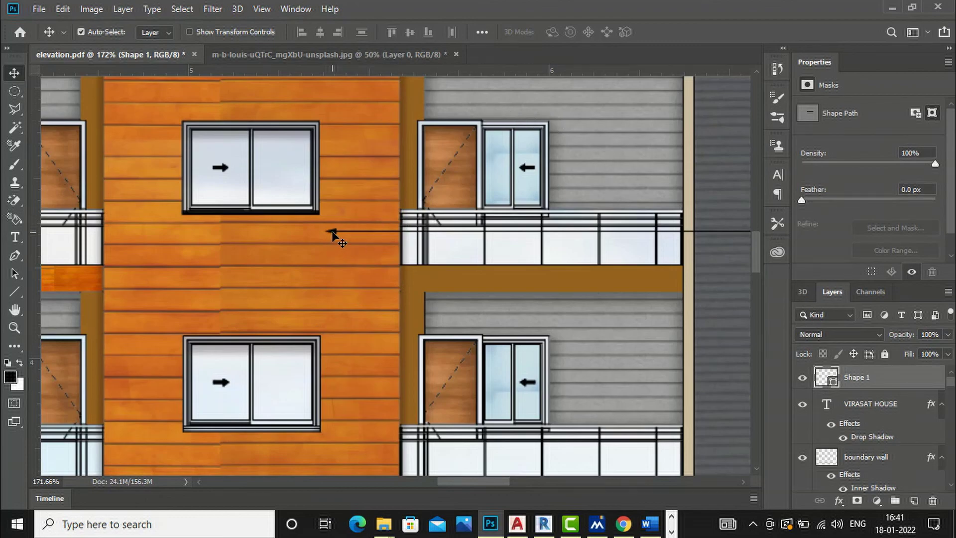
pyautogui.press('ctrl')
pyautogui.hotkey('ctrl', 't')
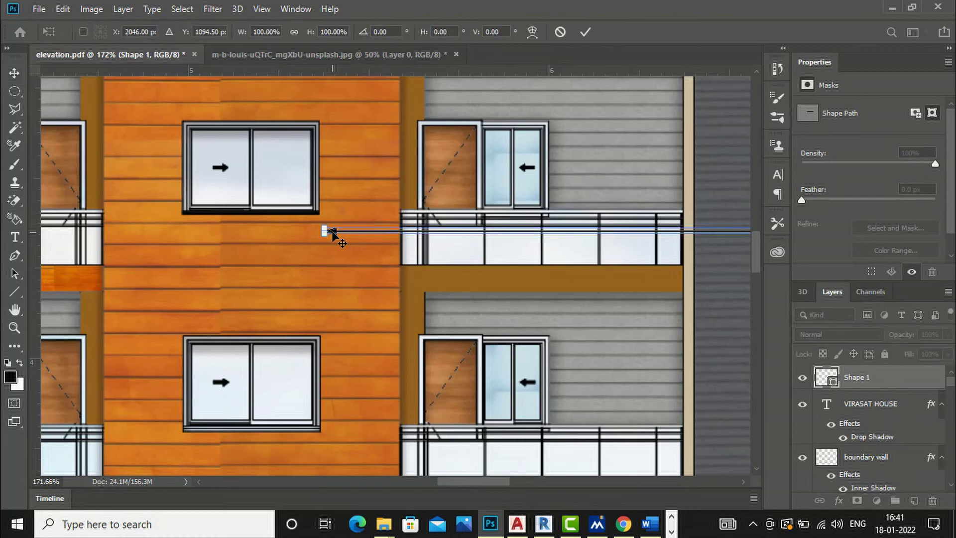
pyautogui.moveTo(323, 229); pyautogui.dragTo(313, 219)
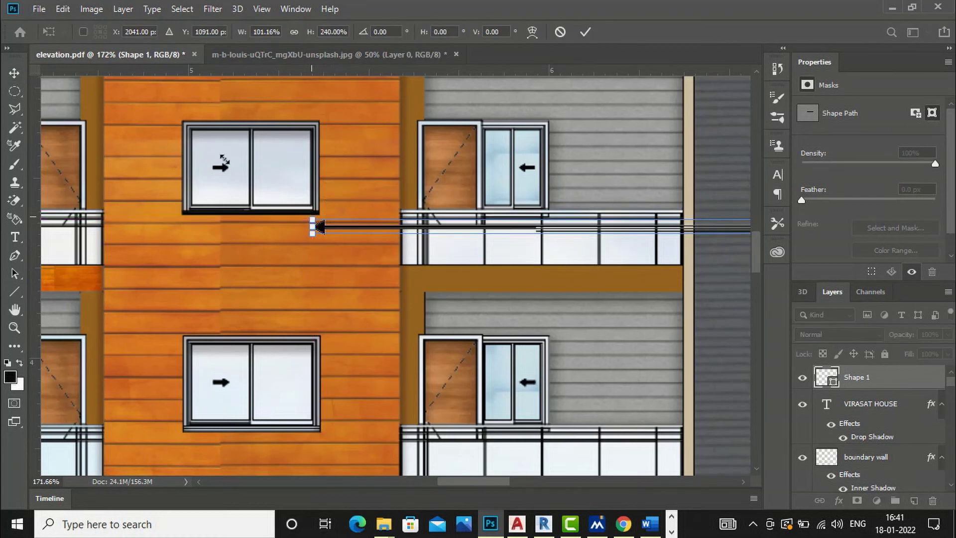
pyautogui.click(14, 72)
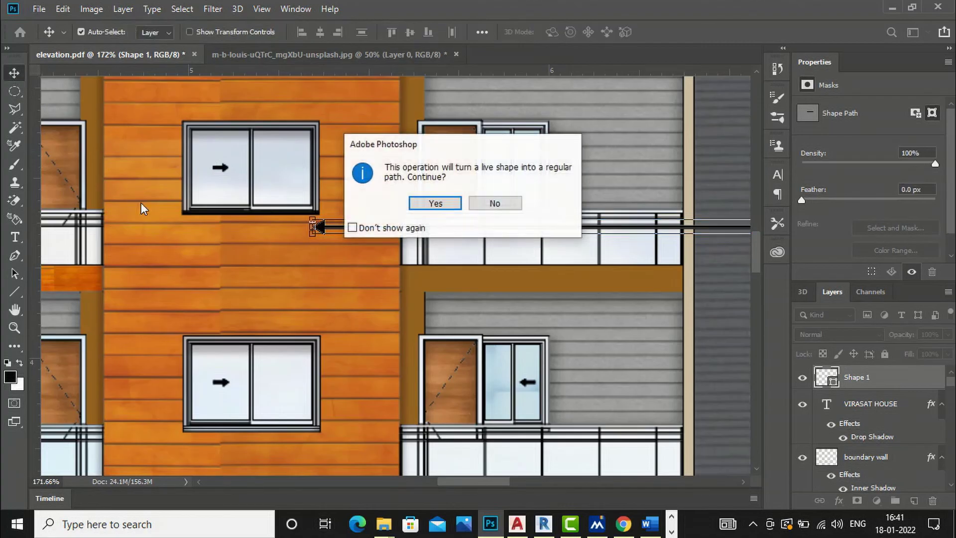
pyautogui.click(435, 203)
pyautogui.scroll(-1, 280, 270)
pyautogui.scroll(-5, 280, 271)
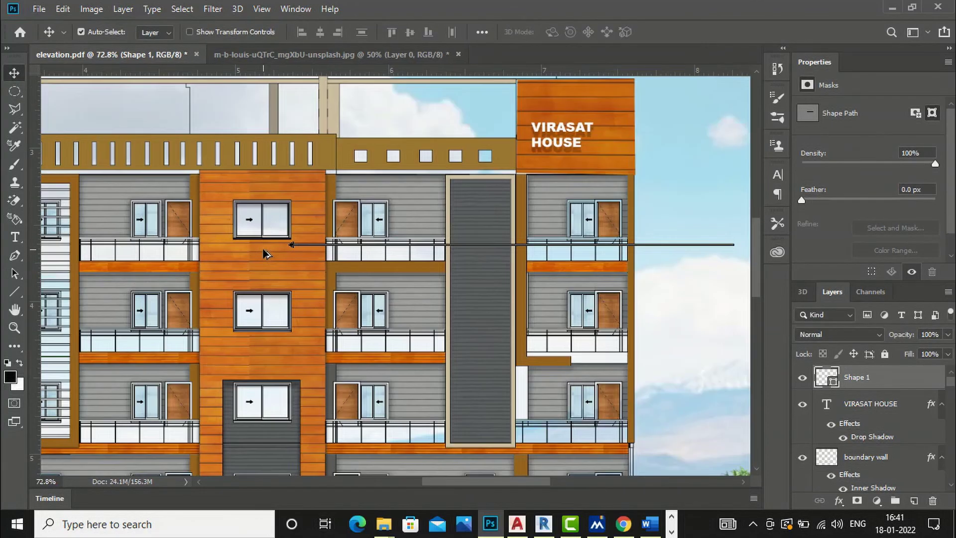
pyautogui.scroll(-2, 274, 274)
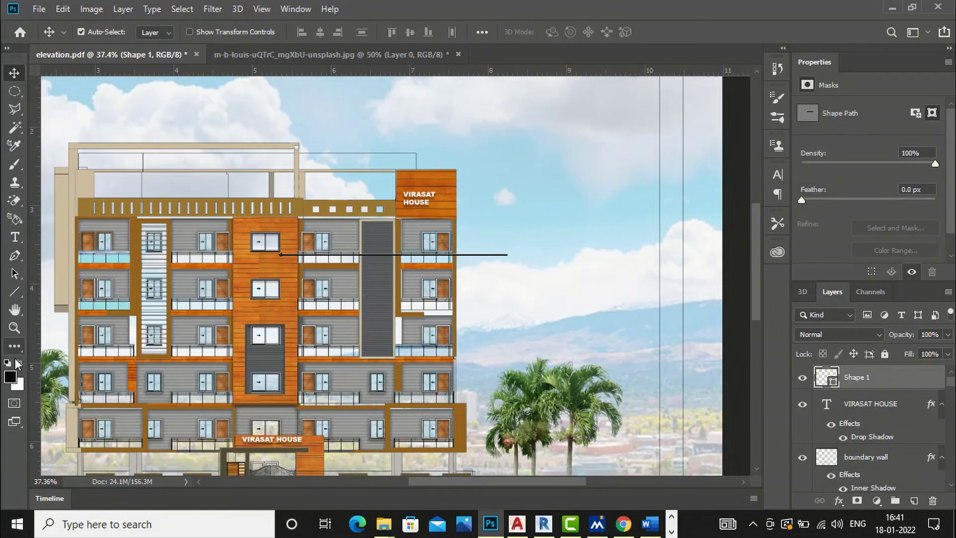
# Add a black 6 pt Arial 'HPL WOOD CLADDING' label at the leader line's right end.
pyautogui.click(19, 237)
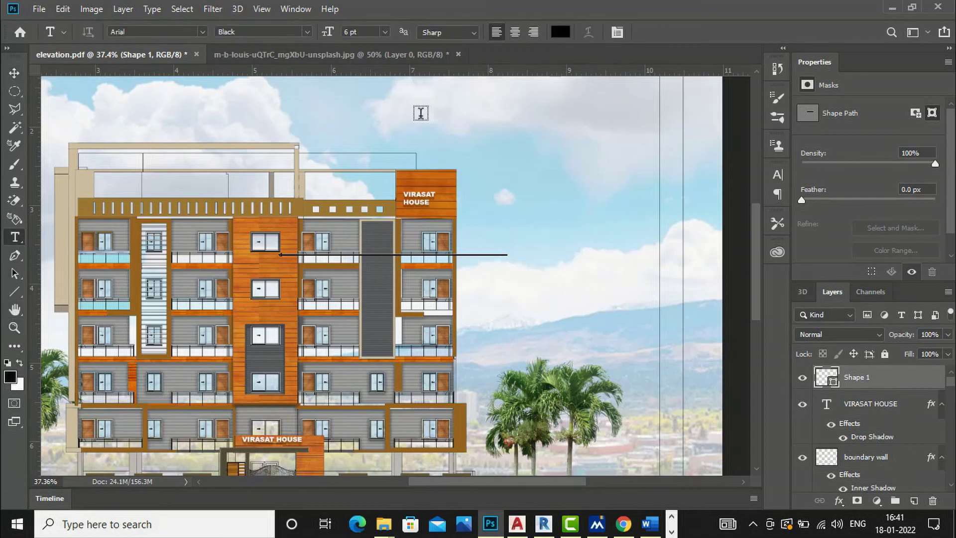
pyautogui.click(513, 254)
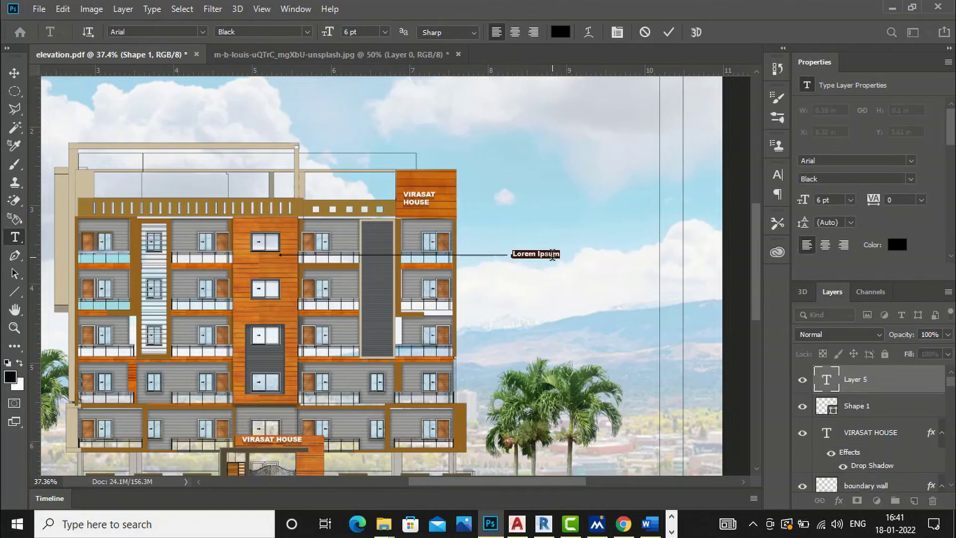
pyautogui.press('BackSpace')
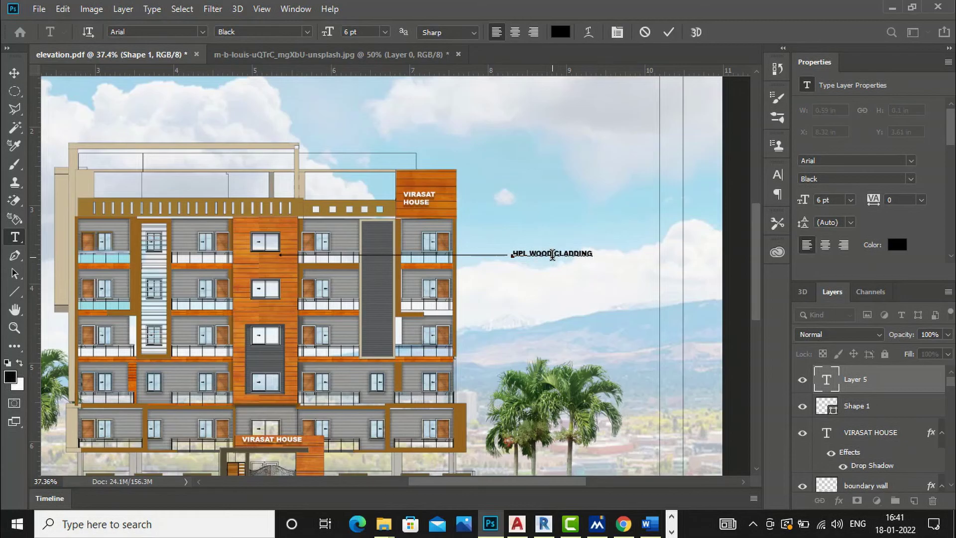
pyautogui.click(14, 73)
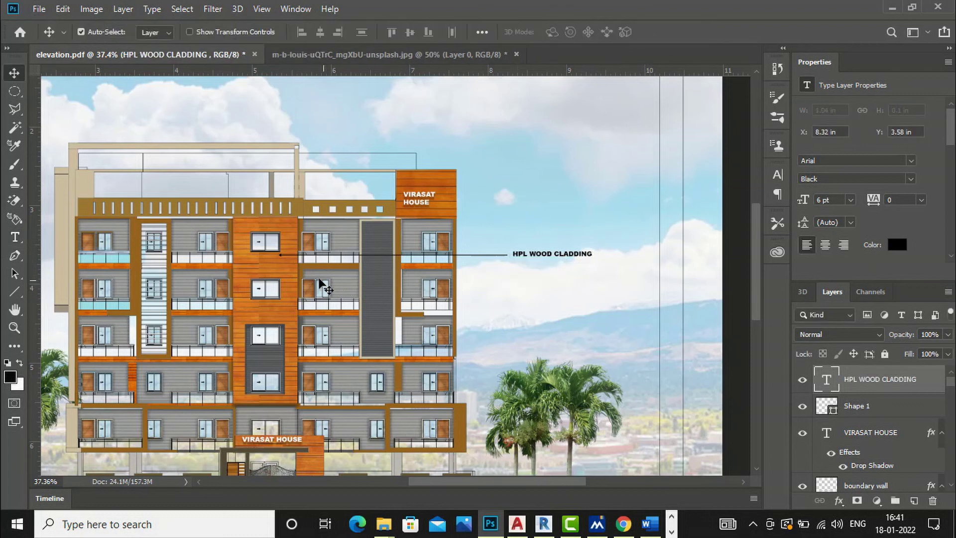
pyautogui.rightClick(281, 256)
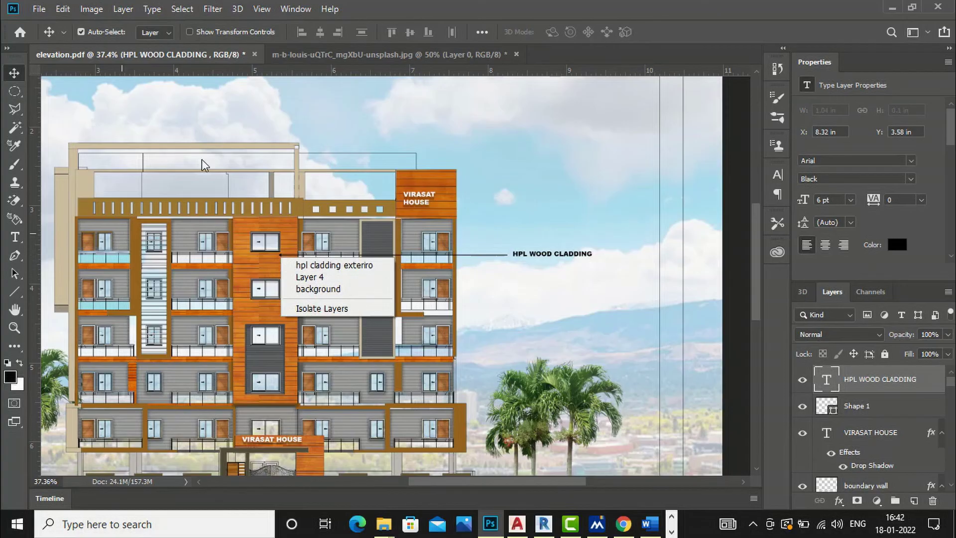
# Copy the Shape 1 arrow line down one floor to point at the balcony railings.
pyautogui.click(305, 116)
pyautogui.scroll(5, 325, 273)
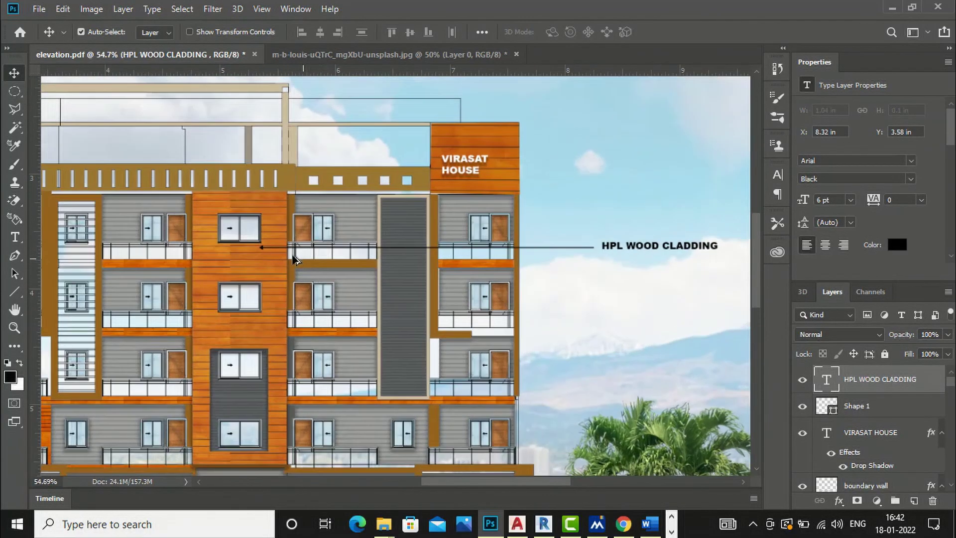
pyautogui.rightClick(251, 245)
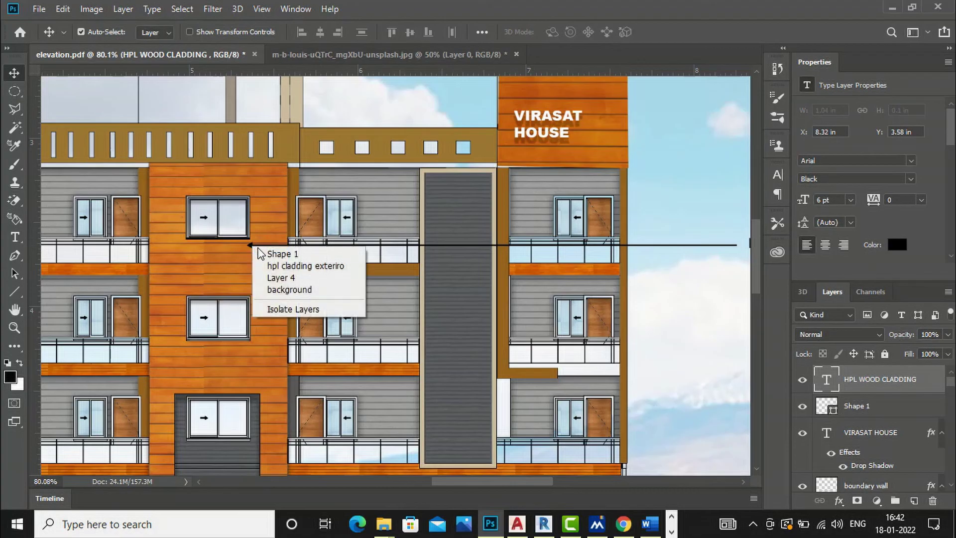
pyautogui.click(258, 249)
pyautogui.moveTo(254, 249); pyautogui.dragTo(300, 352)
# Copy the HPL WOOD CLADDING label down to the new arrow and retype it 'SS GLASS RAILING'.
pyautogui.scroll(-4, 240, 326)
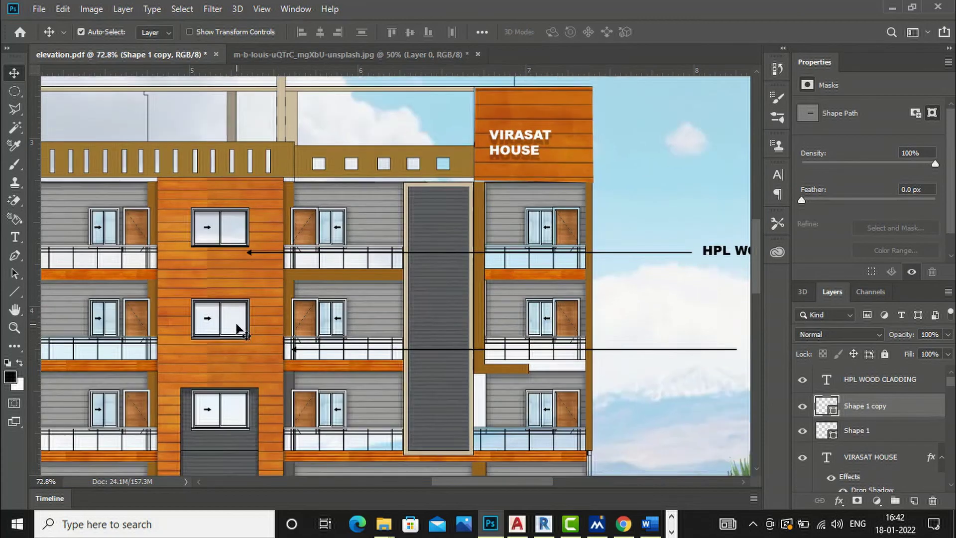
pyautogui.rightClick(627, 275)
pyautogui.click(634, 283)
pyautogui.moveTo(586, 278); pyautogui.dragTo(608, 344)
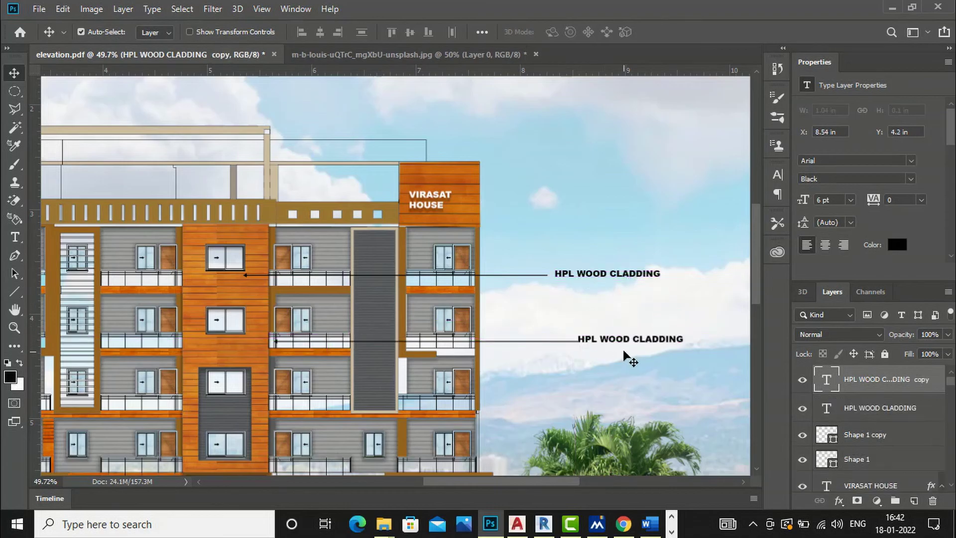
pyautogui.press('t')
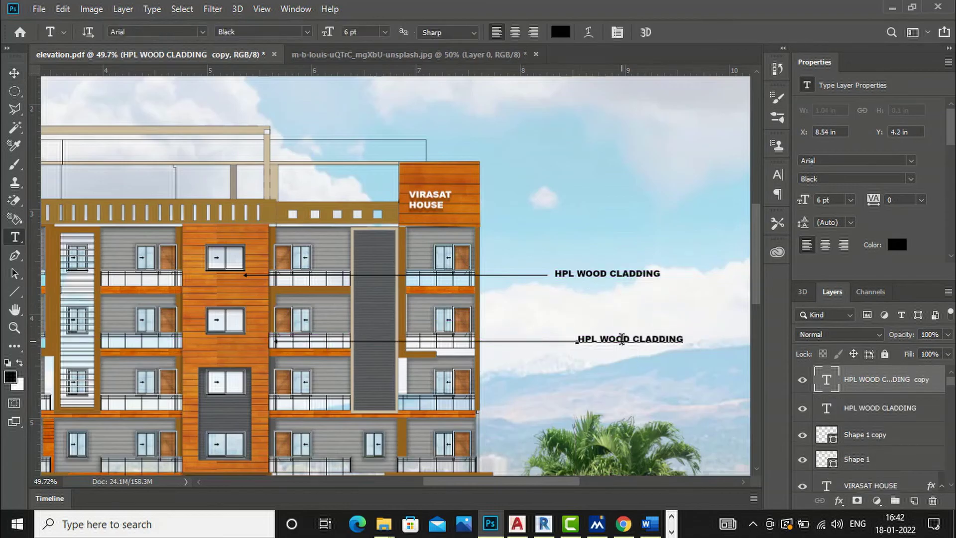
pyautogui.click(577, 338)
pyautogui.moveTo(588, 337); pyautogui.dragTo(729, 336)
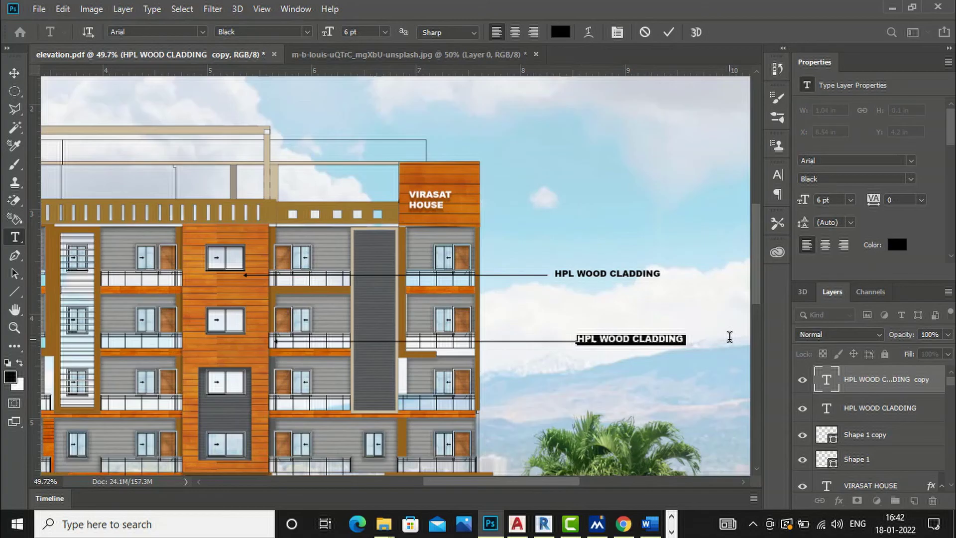
pyautogui.write('SS GLASS RA')
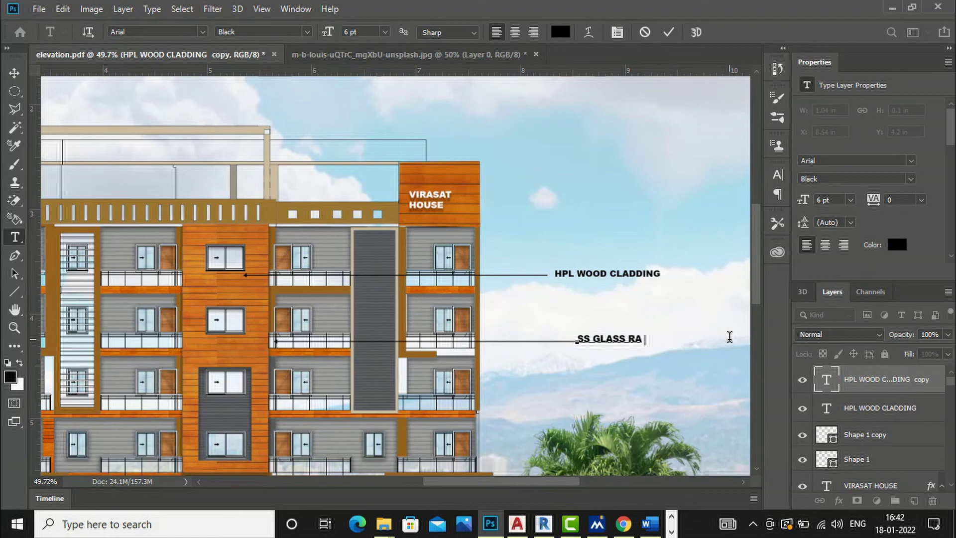
pyautogui.write('ILING')
pyautogui.click(14, 74)
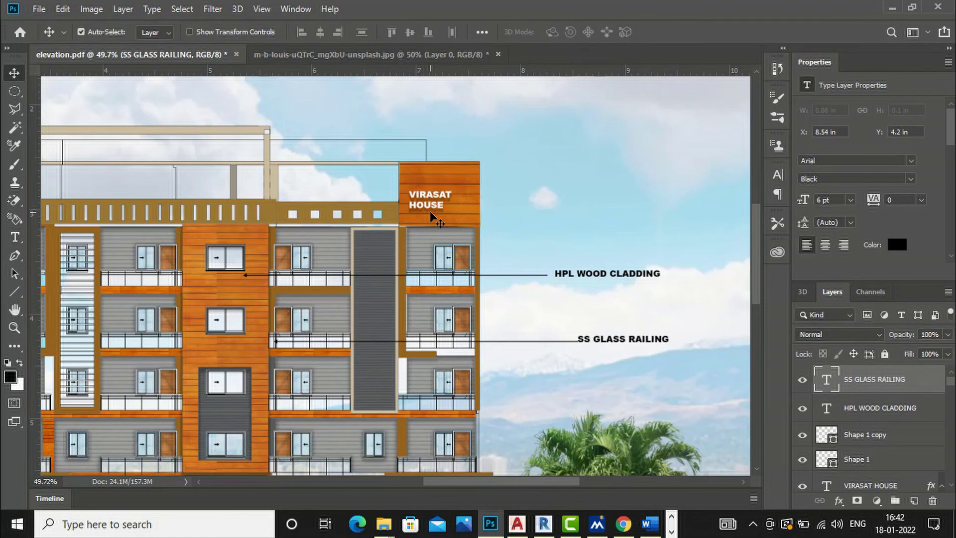
pyautogui.scroll(-2, 492, 223)
pyautogui.scroll(-2, 539, 220)
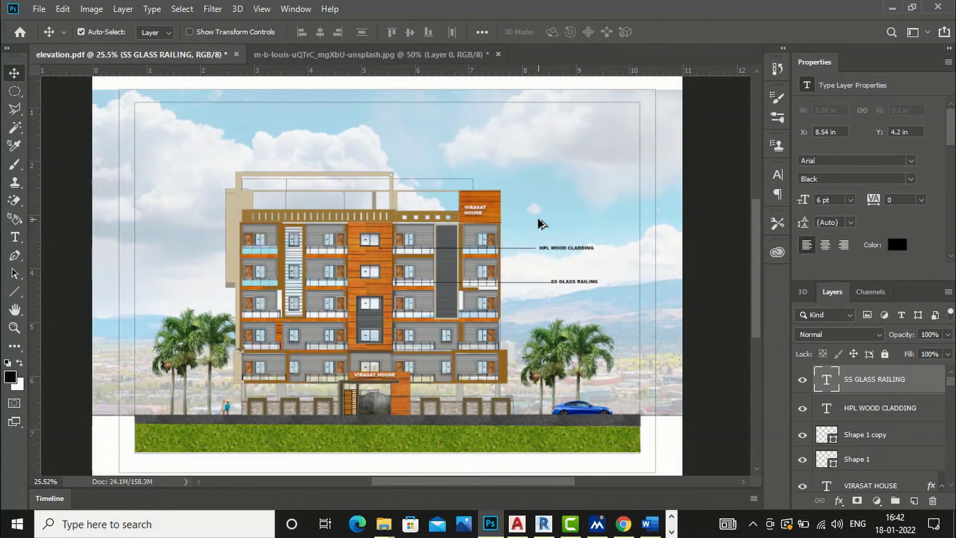
# Draw a 5 px weight leader line at the boundary wall beside the blue car.
pyautogui.scroll(1, 538, 220)
pyautogui.scroll(1, 401, 415)
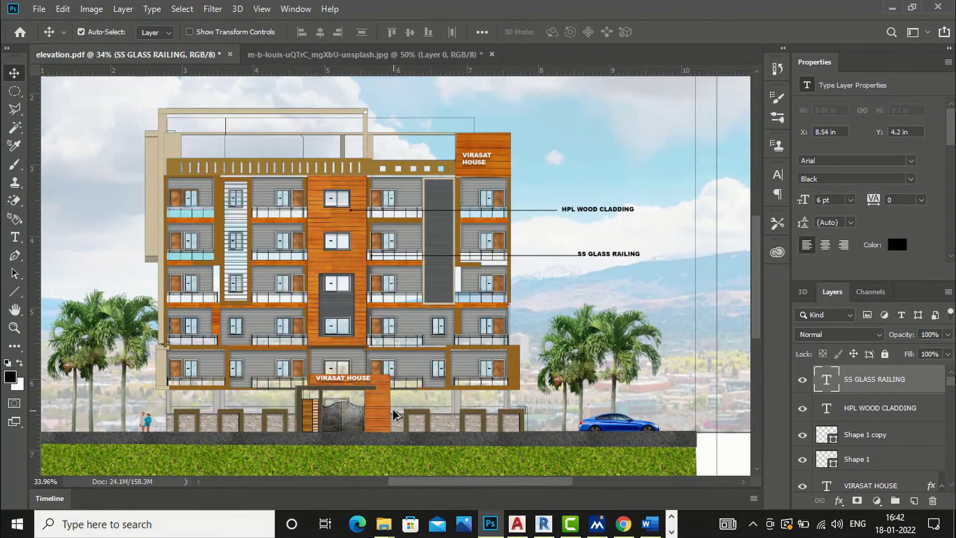
pyautogui.click(14, 291)
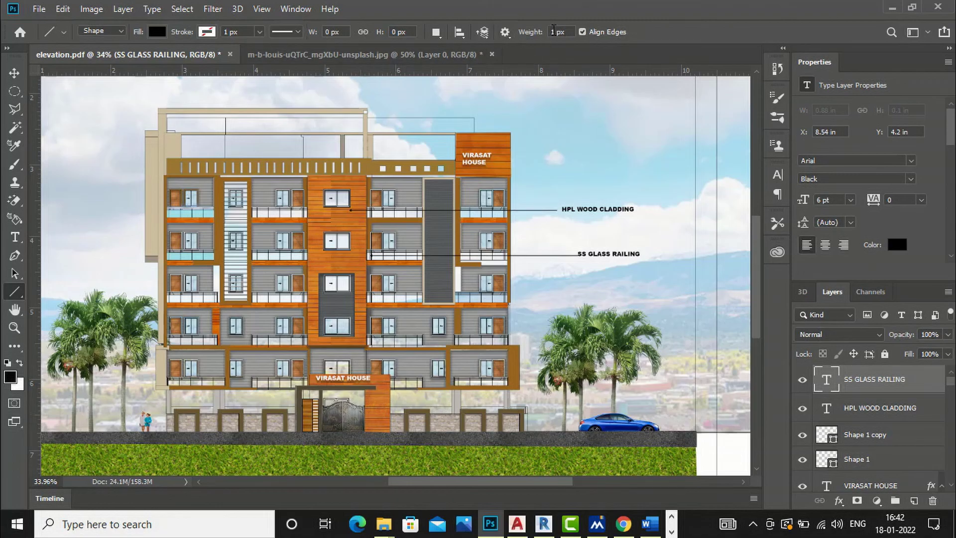
pyautogui.moveTo(551, 31); pyautogui.dragTo(573, 32)
pyautogui.write('5')
pyautogui.press('Return')
pyautogui.moveTo(507, 415)
pyautogui.mouseDown()
pyautogui.moveTo(625, 410)
pyautogui.moveTo(612, 412)
pyautogui.mouseUp()
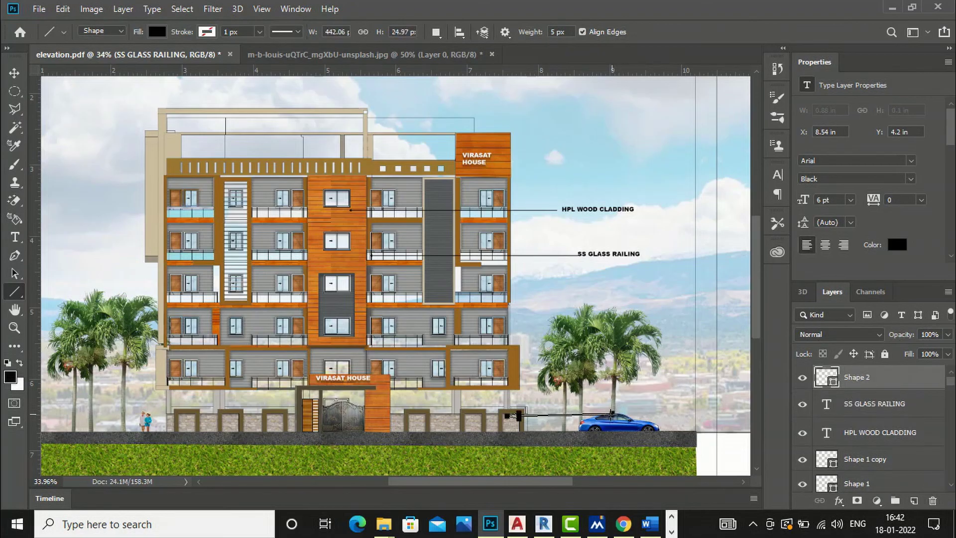
pyautogui.click(15, 73)
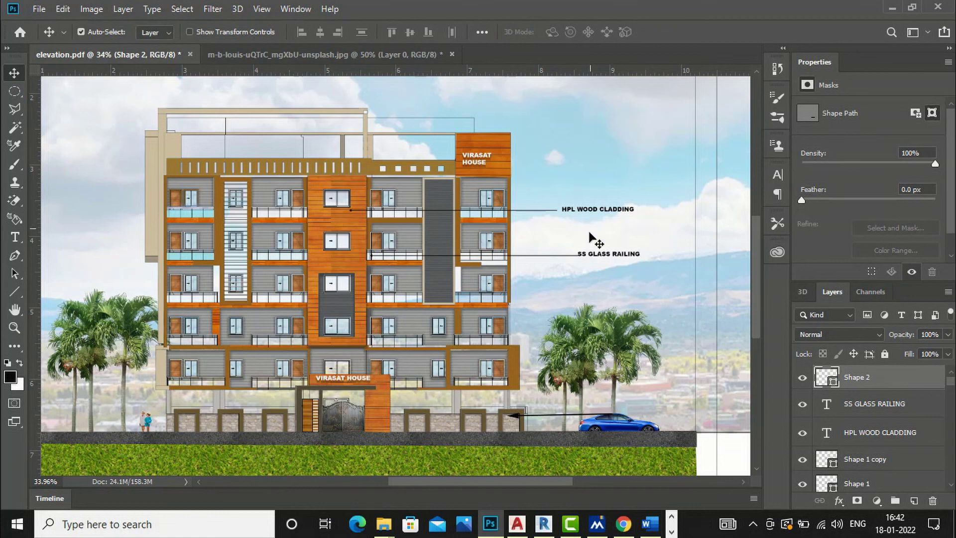
# Copy the SS GLASS RAILING label above the car and retype it as '6 FT BOUNDARY WALL'.
pyautogui.rightClick(599, 256)
pyautogui.click(624, 263)
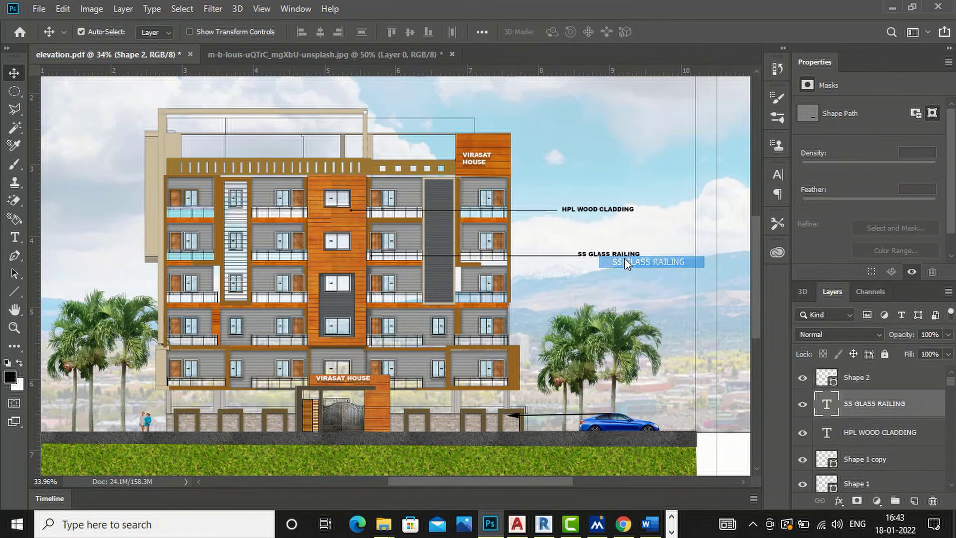
pyautogui.moveTo(610, 258); pyautogui.dragTo(646, 414)
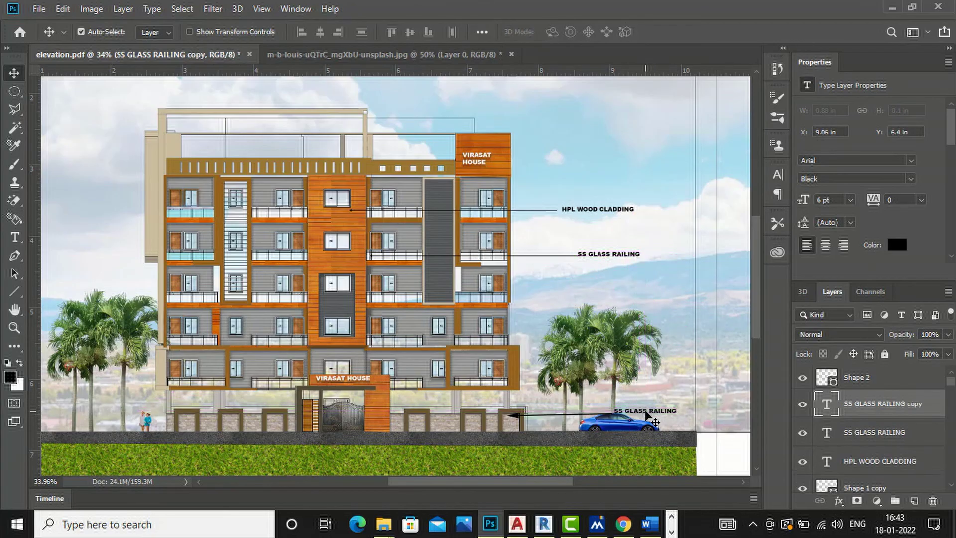
pyautogui.press('t')
pyautogui.moveTo(678, 410); pyautogui.dragTo(595, 408)
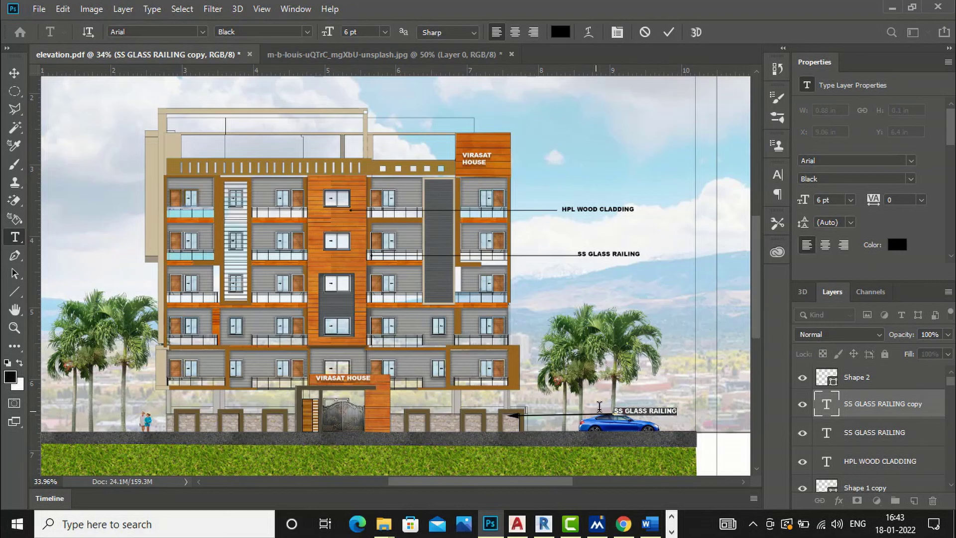
pyautogui.press('BackSpace')
pyautogui.write('5')
pyautogui.doubleClick(616, 411)
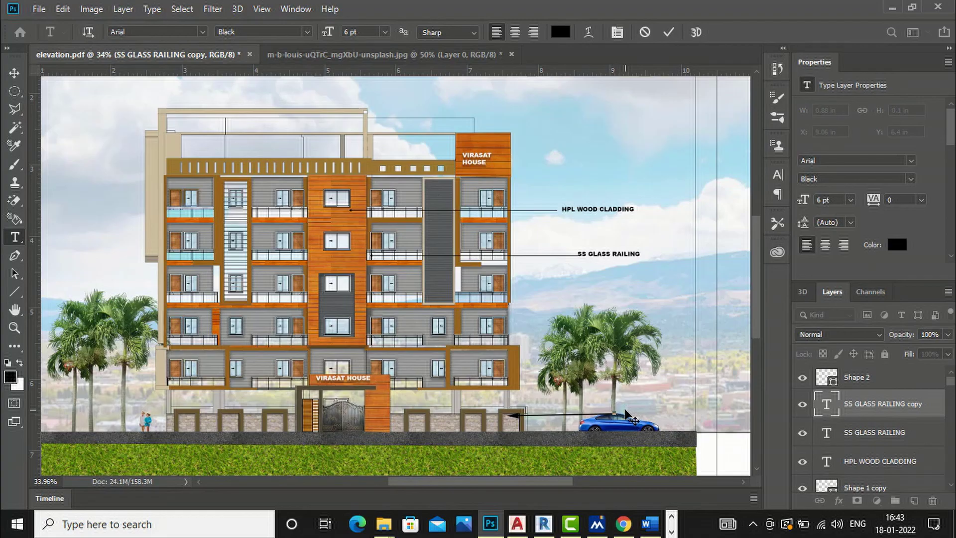
pyautogui.write('5 FT BOUNDARY WA')
pyautogui.write('LL')
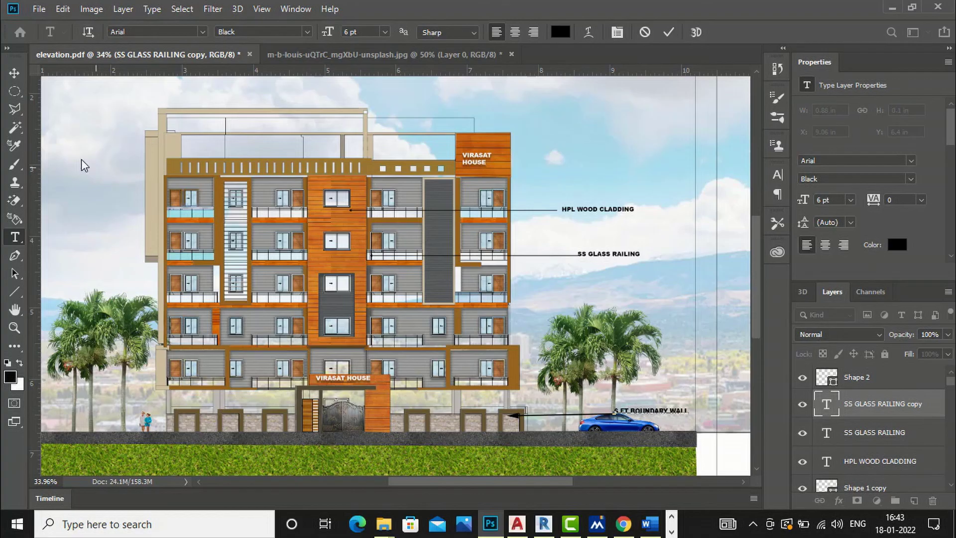
pyautogui.click(14, 74)
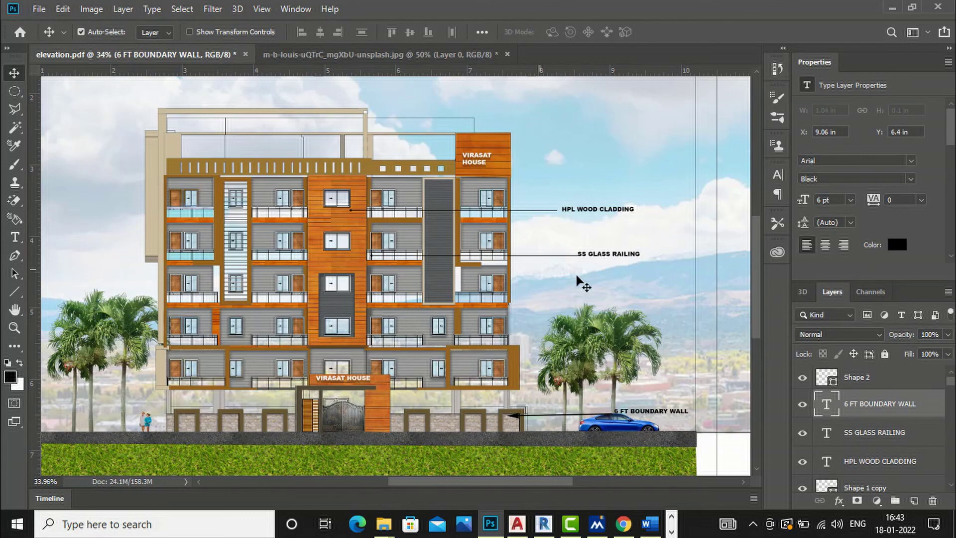
# Draw an arrow line from the rooftop parapet leftward into the sky on a new Shape 4 layer.
pyautogui.scroll(-2, 620, 246)
pyautogui.scroll(2, 213, 220)
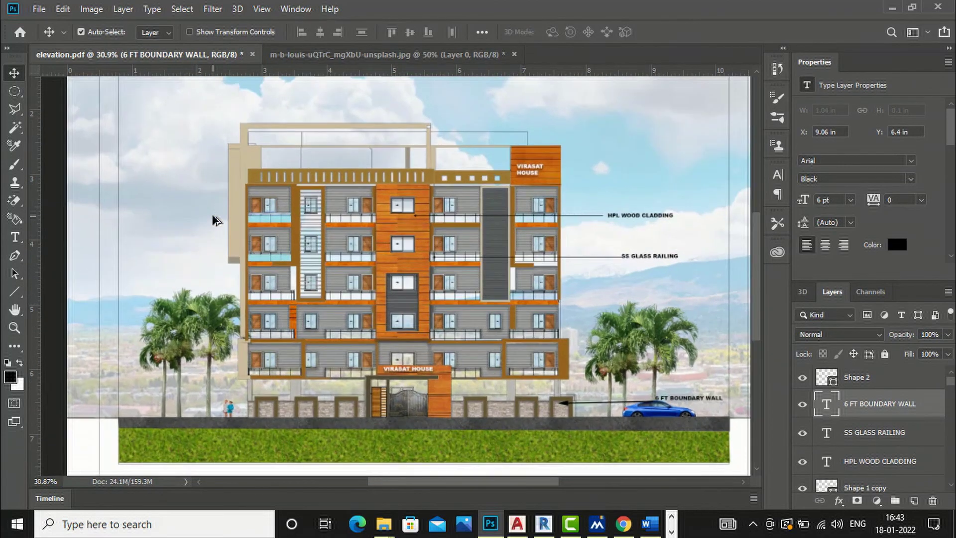
pyautogui.scroll(1, 209, 215)
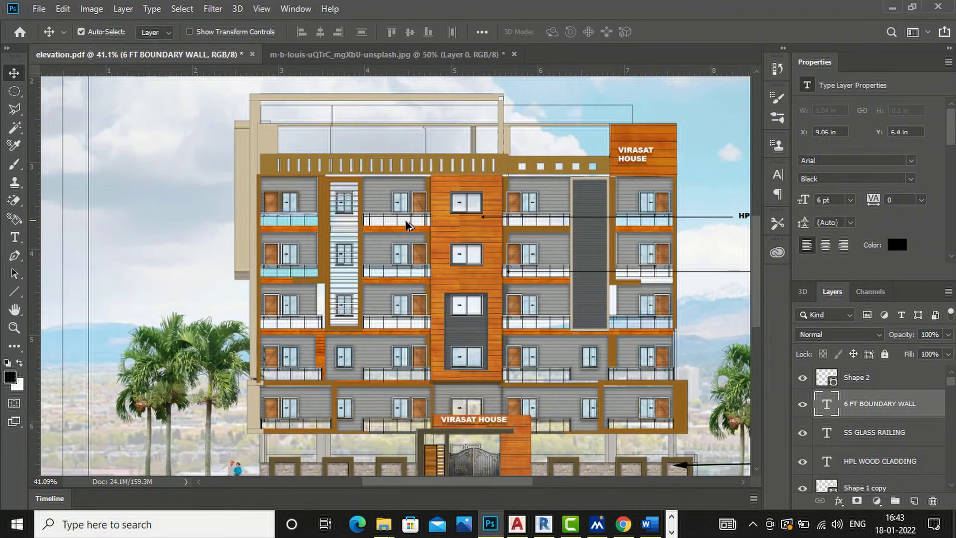
pyautogui.scroll(-2, 405, 220)
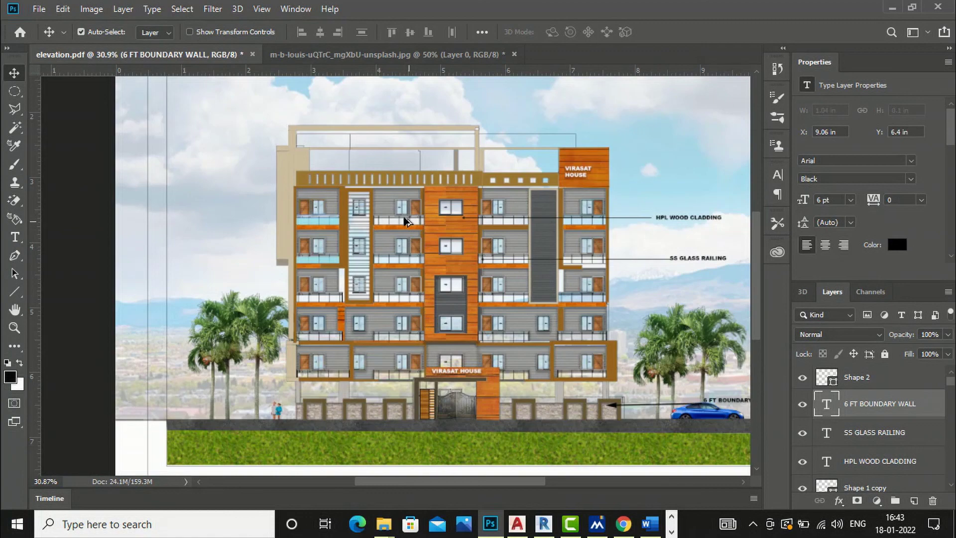
pyautogui.click(15, 292)
pyautogui.scroll(4, 279, 219)
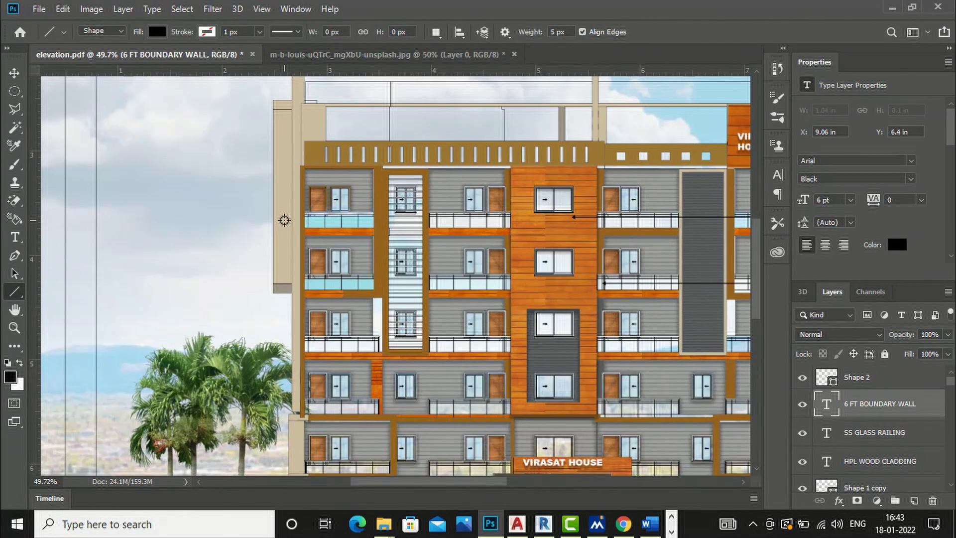
pyautogui.scroll(-2, 284, 219)
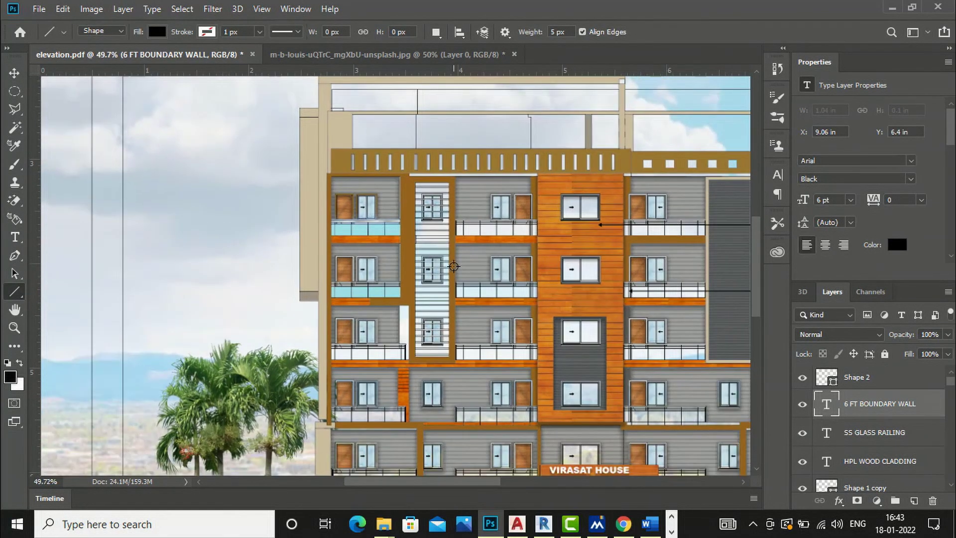
pyautogui.click(375, 167)
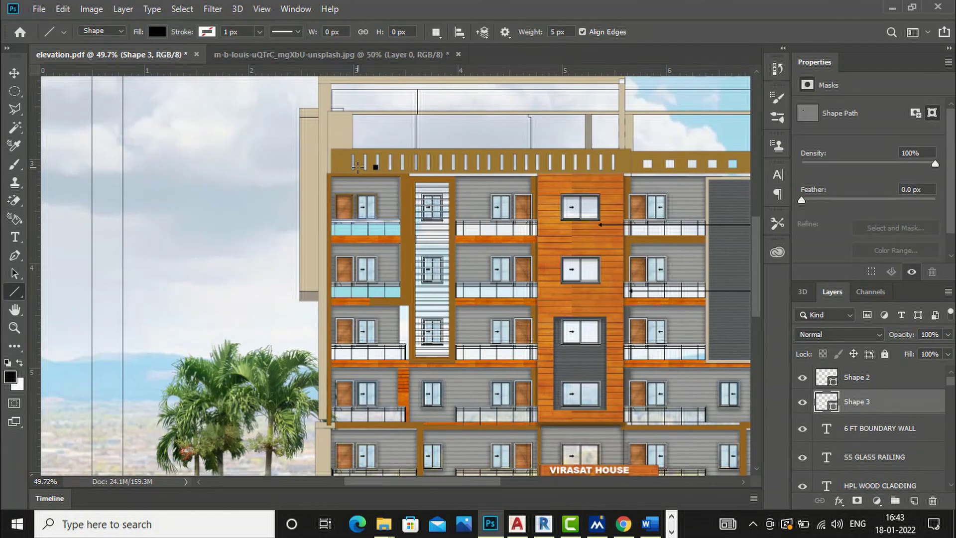
pyautogui.click(14, 73)
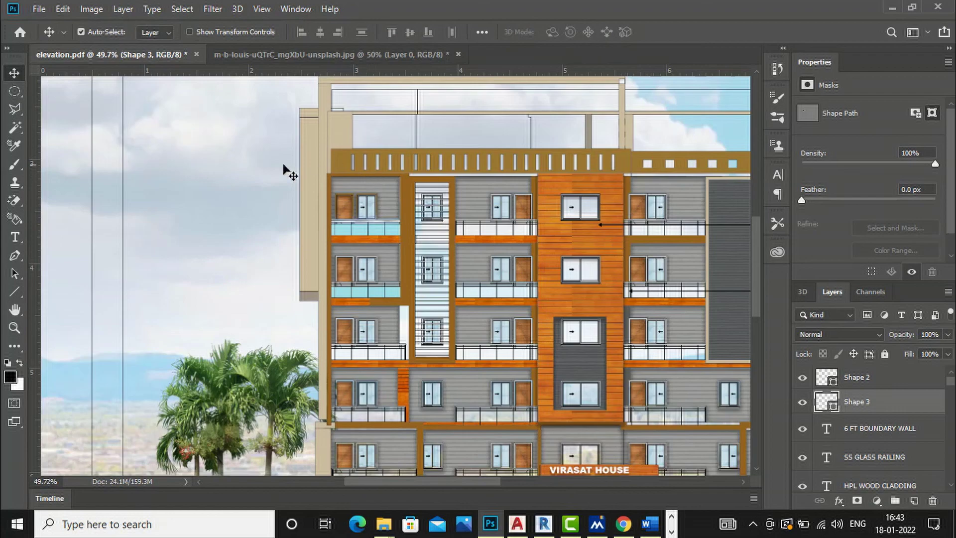
pyautogui.click(14, 291)
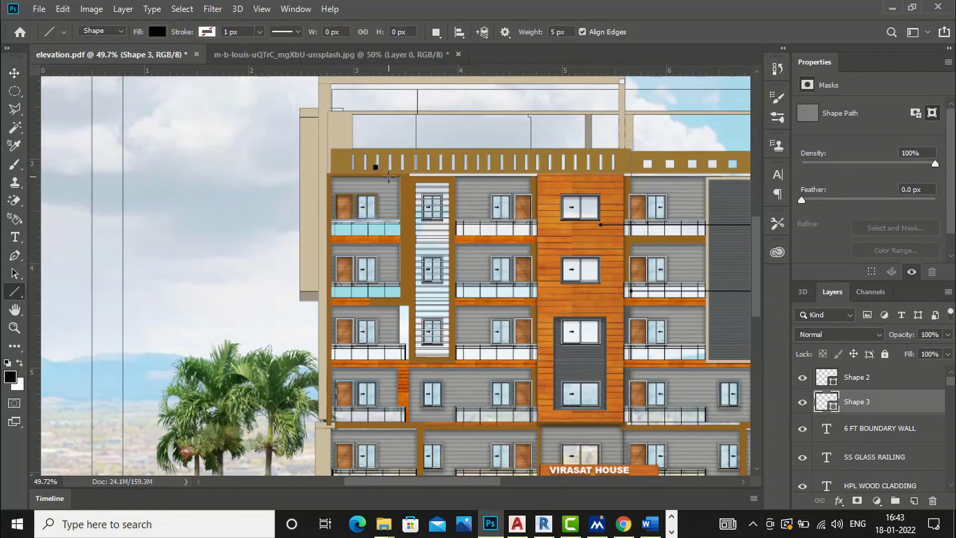
pyautogui.moveTo(389, 165); pyautogui.dragTo(247, 165)
pyautogui.click(15, 74)
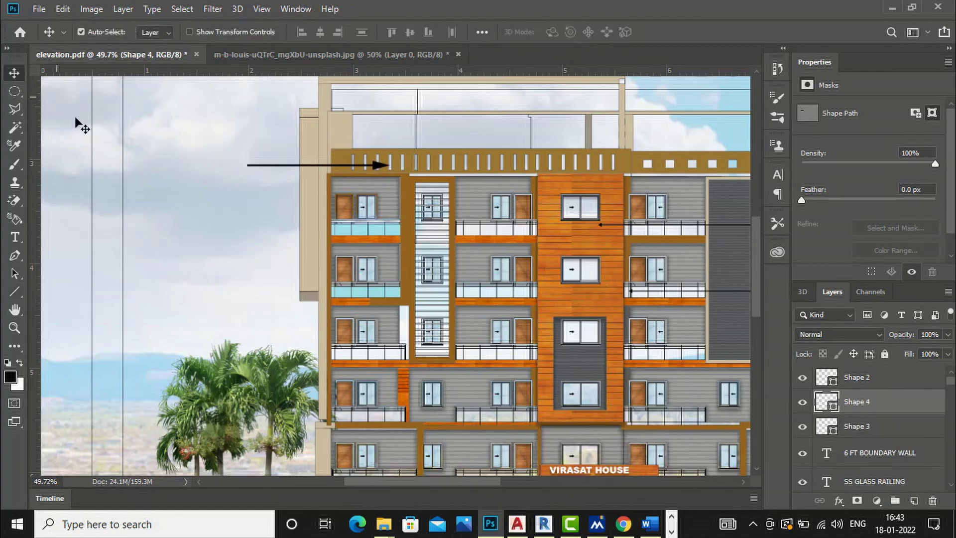
pyautogui.scroll(-5, 407, 225)
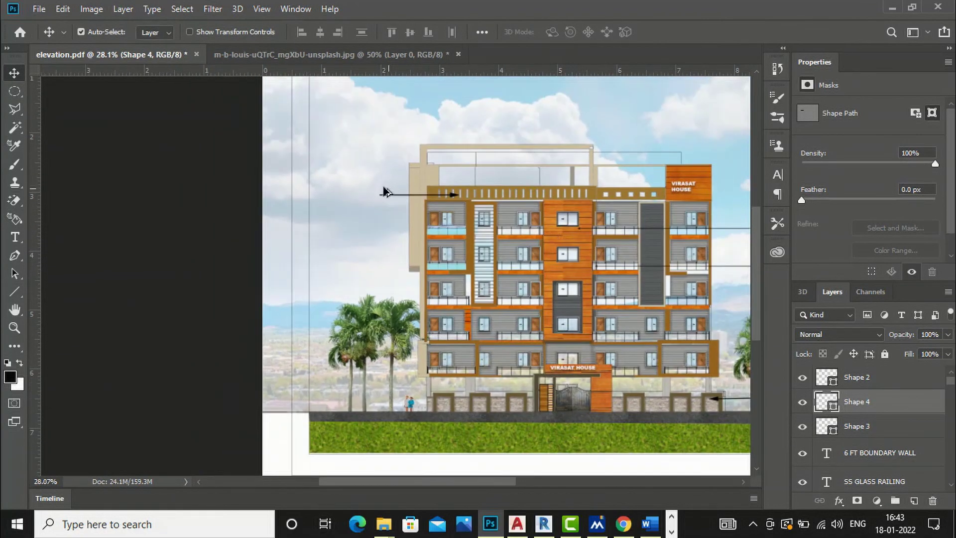
pyautogui.click(15, 237)
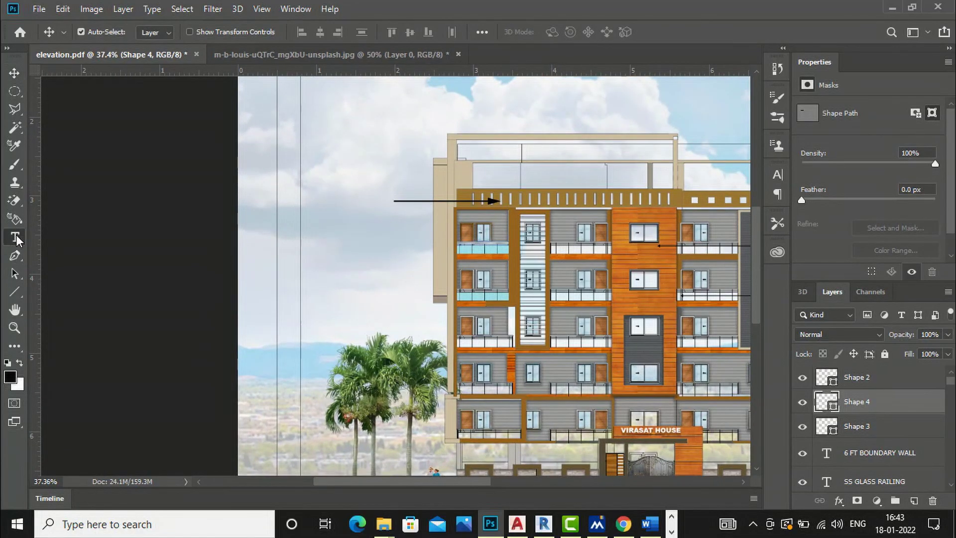
# Type the two-line label PAINT FINISH FOR PARAPET WALL left of the parapet arrow and commit it.
pyautogui.click(339, 202)
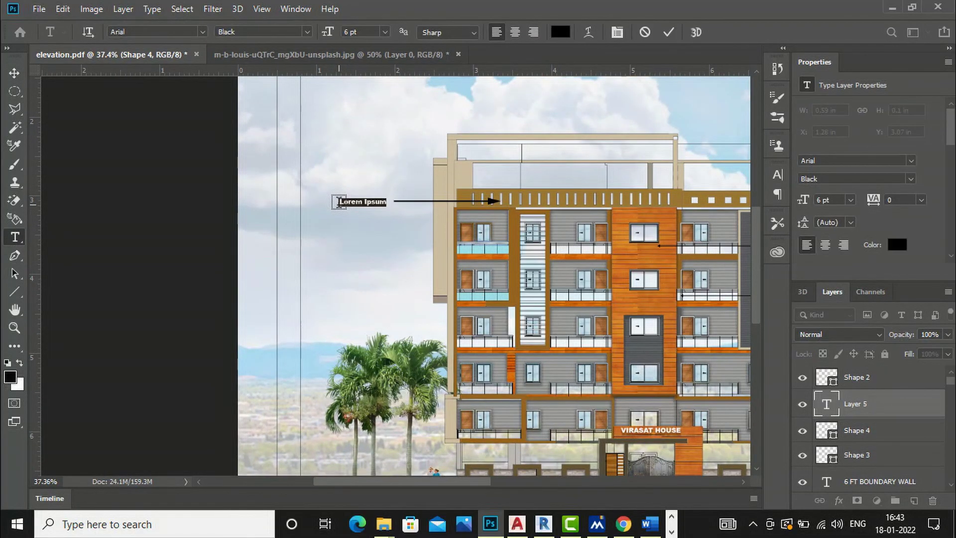
pyautogui.write('PAINT FINISH')
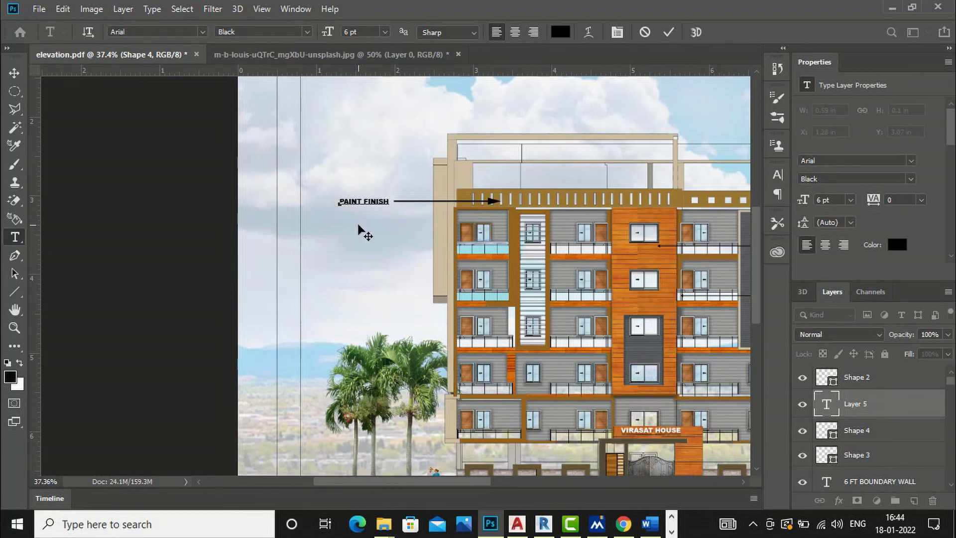
pyautogui.write(' FOR ')
pyautogui.write('PA')
pyautogui.write('RAPET WALL')
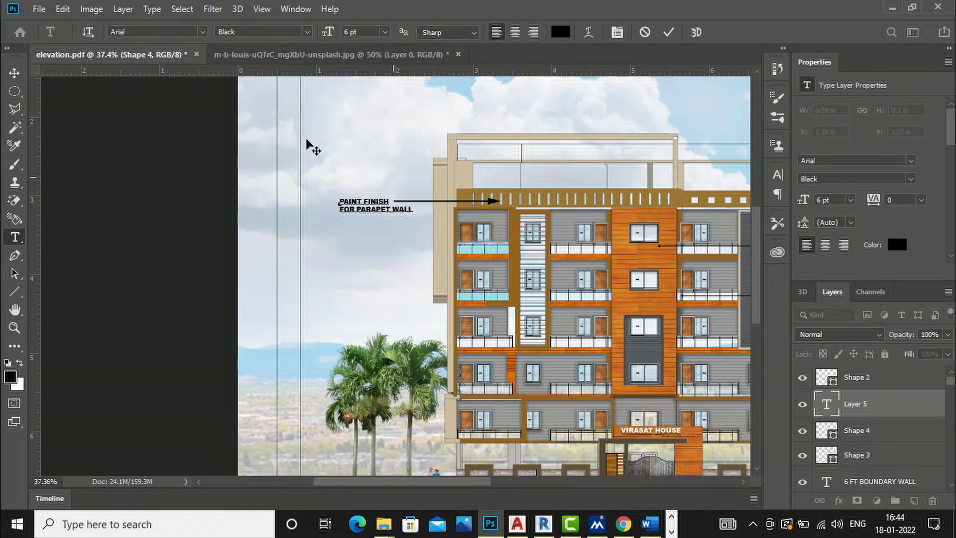
pyautogui.click(15, 72)
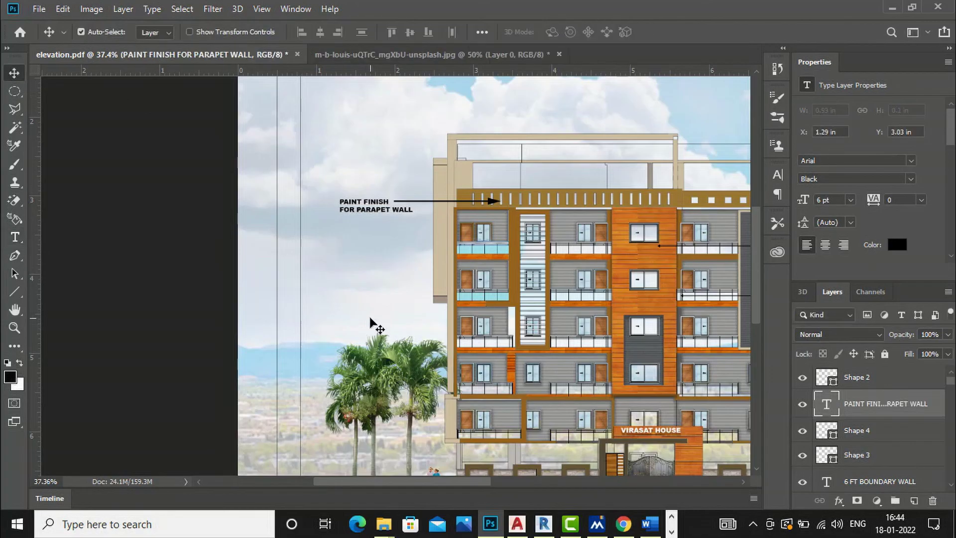
pyautogui.scroll(-2, 373, 326)
pyautogui.scroll(3, 424, 229)
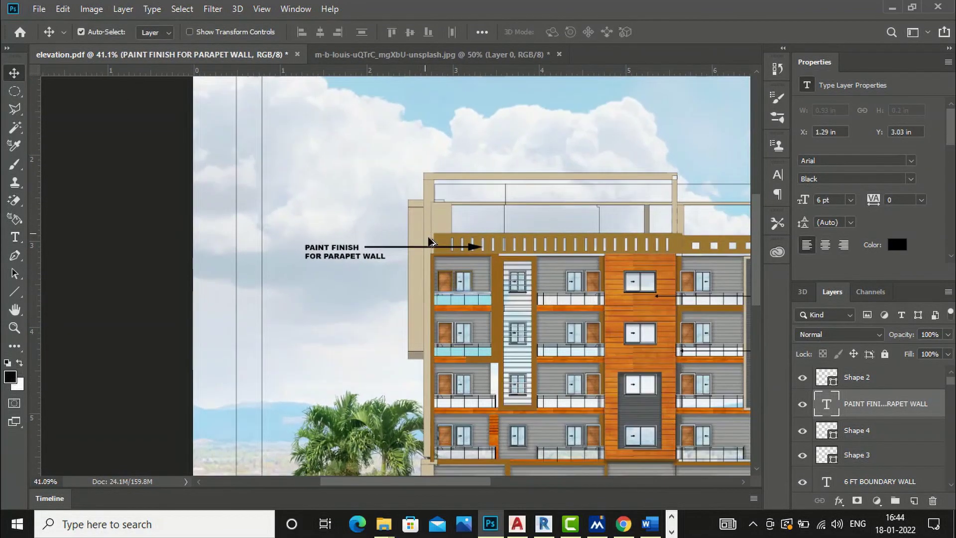
pyautogui.rightClick(473, 247)
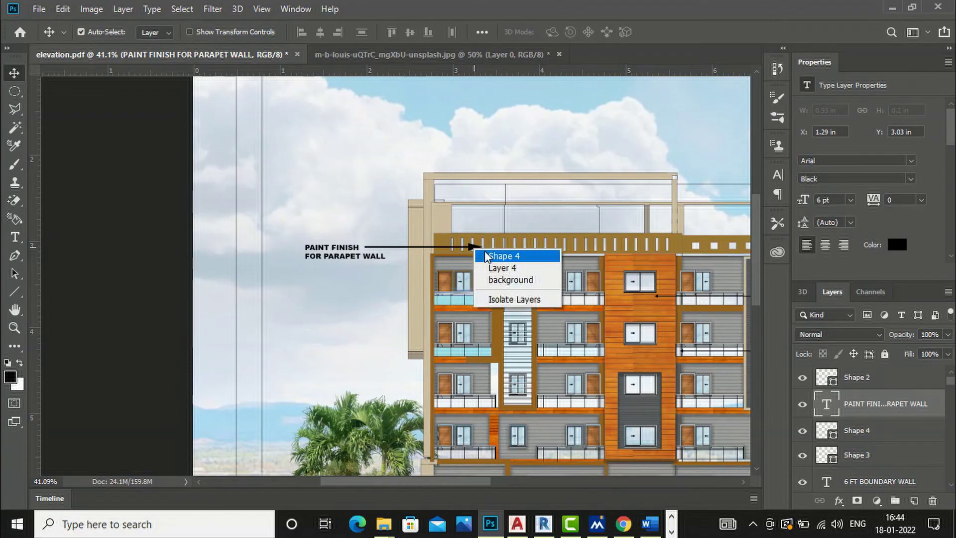
# Duplicate the Shape 4 arrow up to the rooftop pergola frame, undoing an accidental sky change.
pyautogui.click(495, 255)
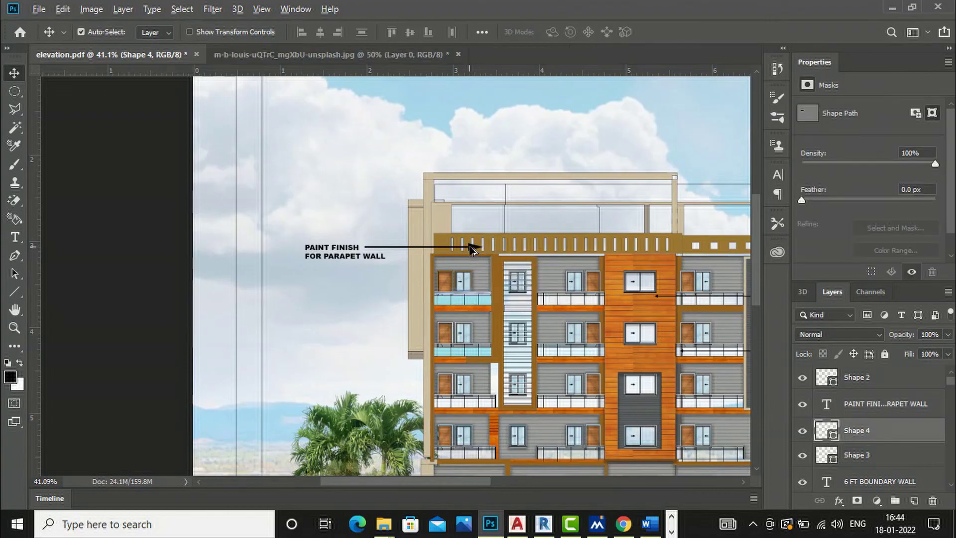
pyautogui.moveTo(474, 249); pyautogui.dragTo(442, 178)
pyautogui.rightClick(324, 254)
pyautogui.click(334, 259)
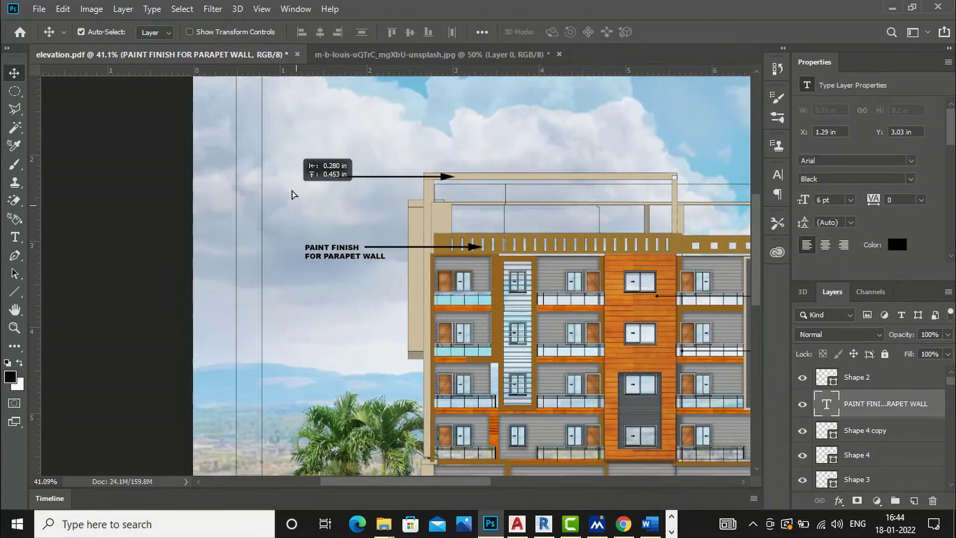
pyautogui.click(293, 196)
pyautogui.hotkey('ctrl', 'z')
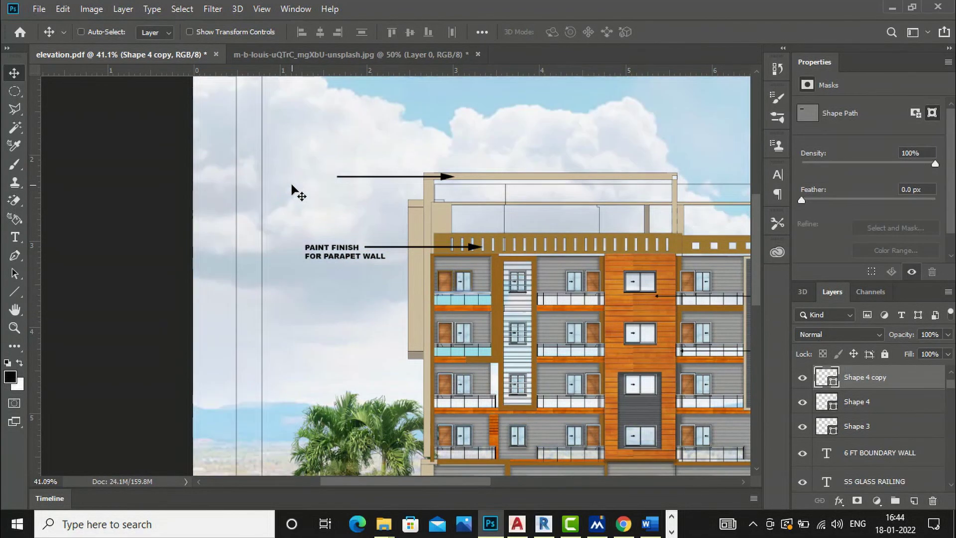
# Copy the PAINT FINISH FOR PARAPET WALL label up beside the new pergola arrow.
pyautogui.scroll(1, 332, 277)
pyautogui.scroll(1, 332, 277)
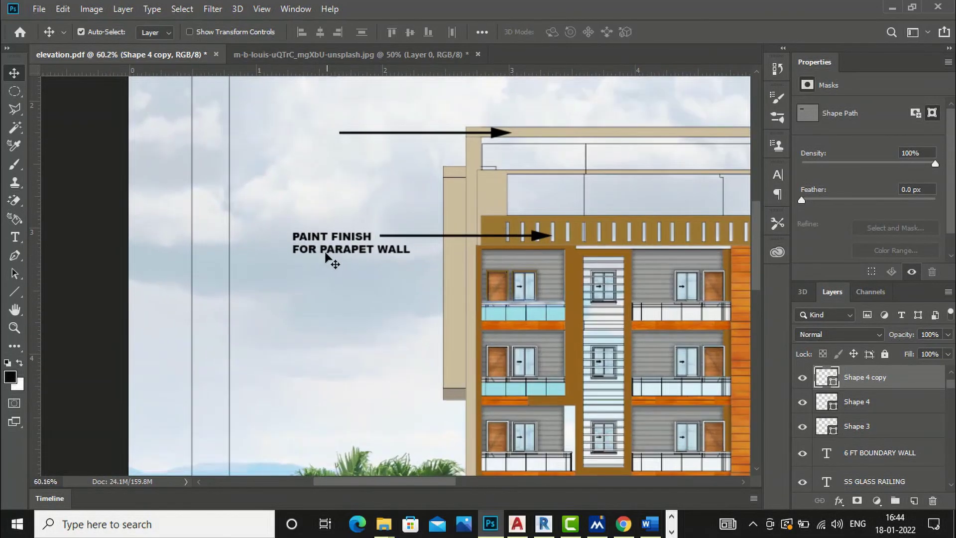
pyautogui.rightClick(321, 249)
pyautogui.click(333, 253)
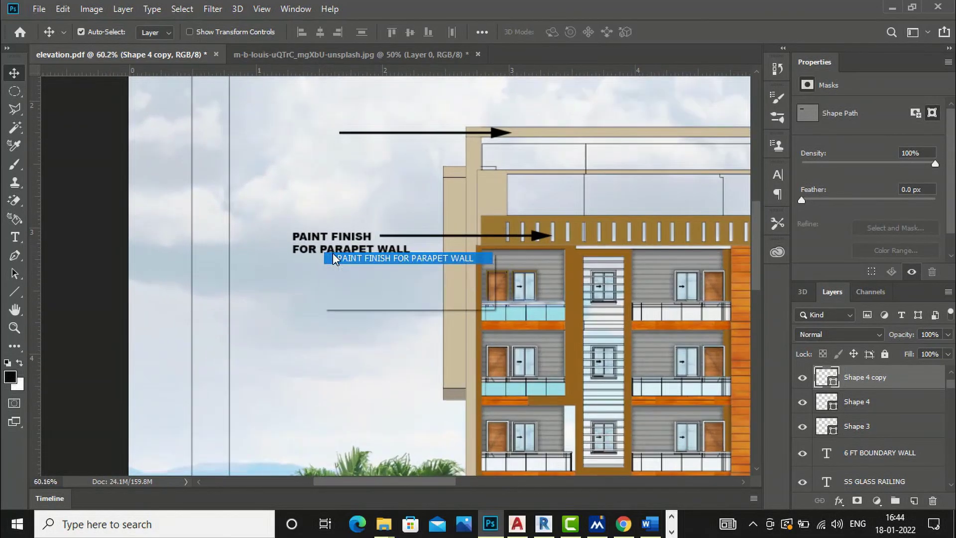
pyautogui.moveTo(326, 253)
pyautogui.mouseDown()
pyautogui.moveTo(326, 213)
pyautogui.moveTo(302, 145)
pyautogui.mouseUp()
pyautogui.scroll(-6, 373, 274)
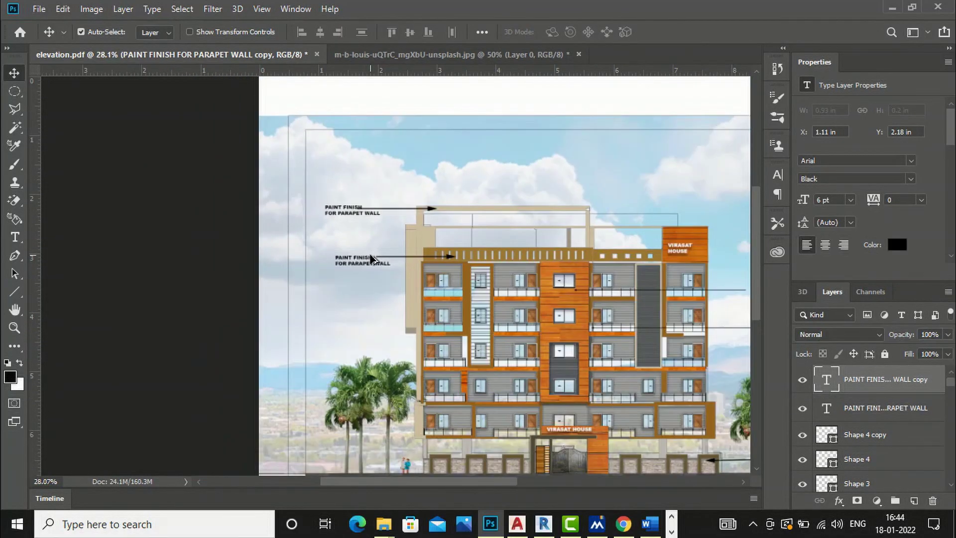
pyautogui.scroll(-2, 371, 258)
pyautogui.scroll(4, 214, 192)
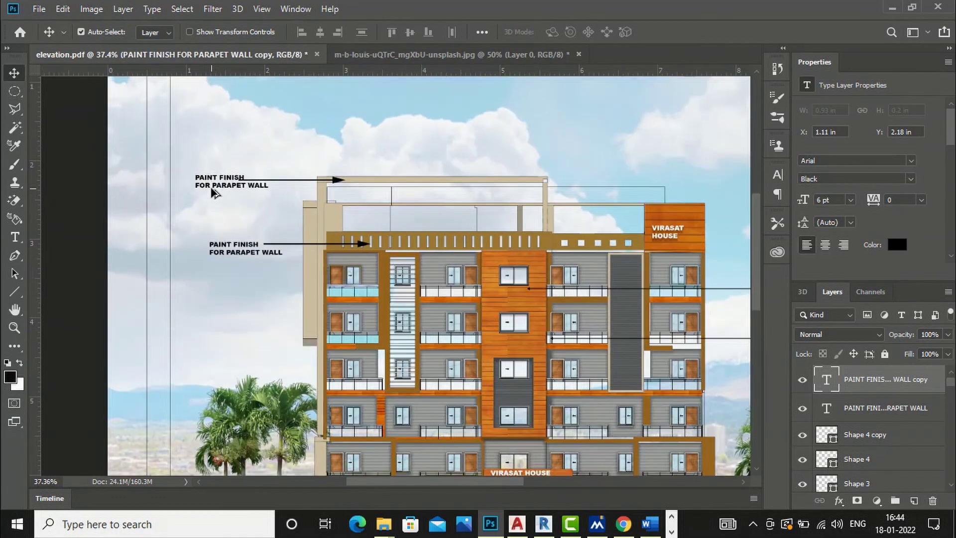
# Replace the copied label's text with PERGOLA on one line and DESIGN on the next.
pyautogui.press('t')
pyautogui.click(270, 185)
pyautogui.moveTo(269, 184); pyautogui.dragTo(193, 172)
pyautogui.write('PERGOL')
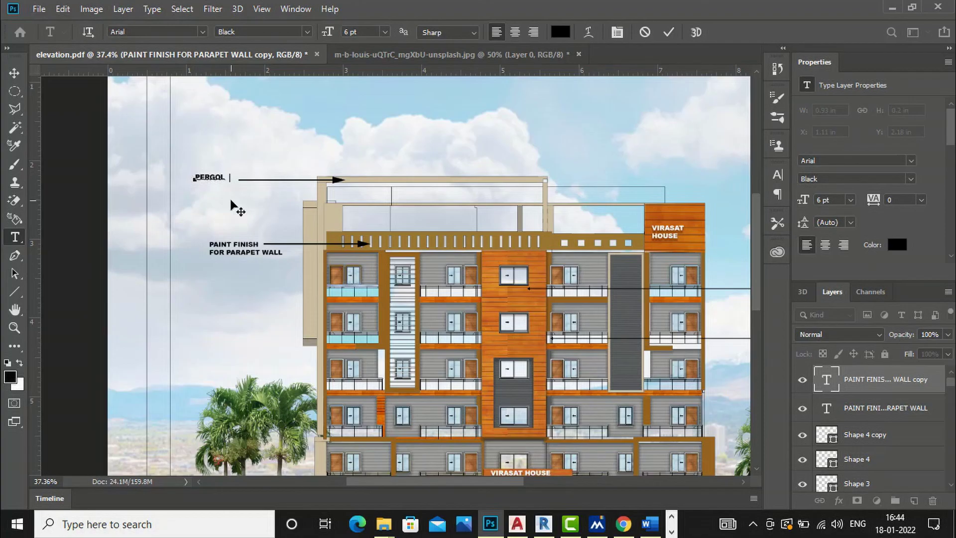
pyautogui.press('Return')
pyautogui.write('DESIGN')
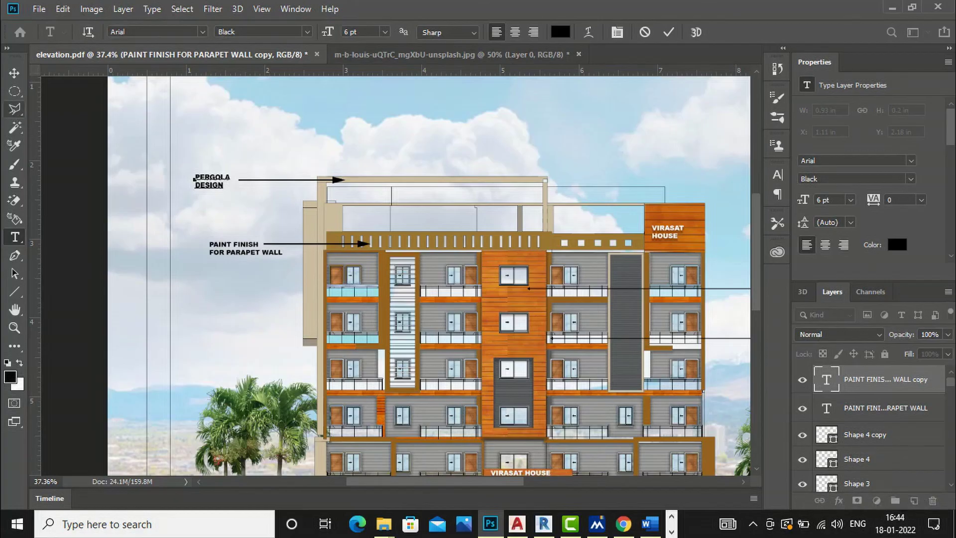
pyautogui.click(14, 72)
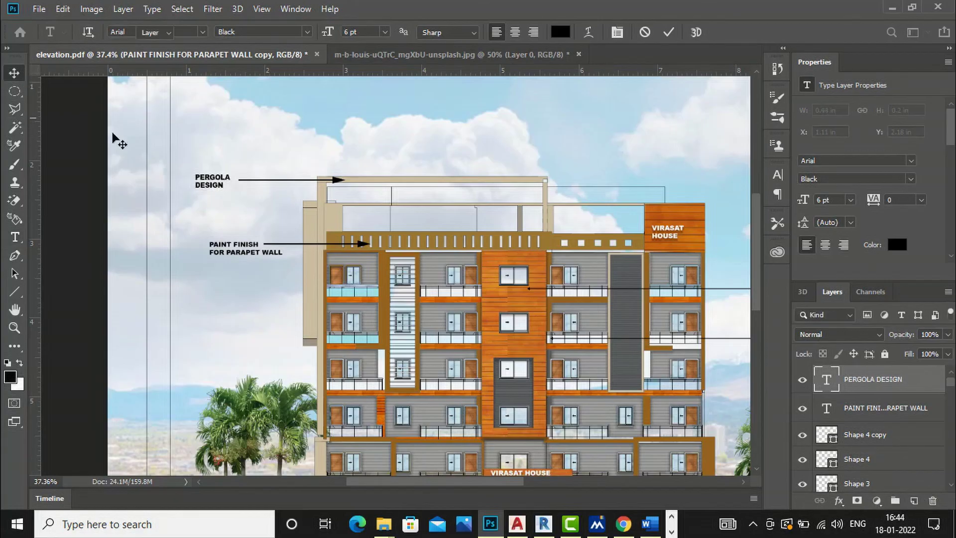
pyautogui.scroll(-4, 480, 169)
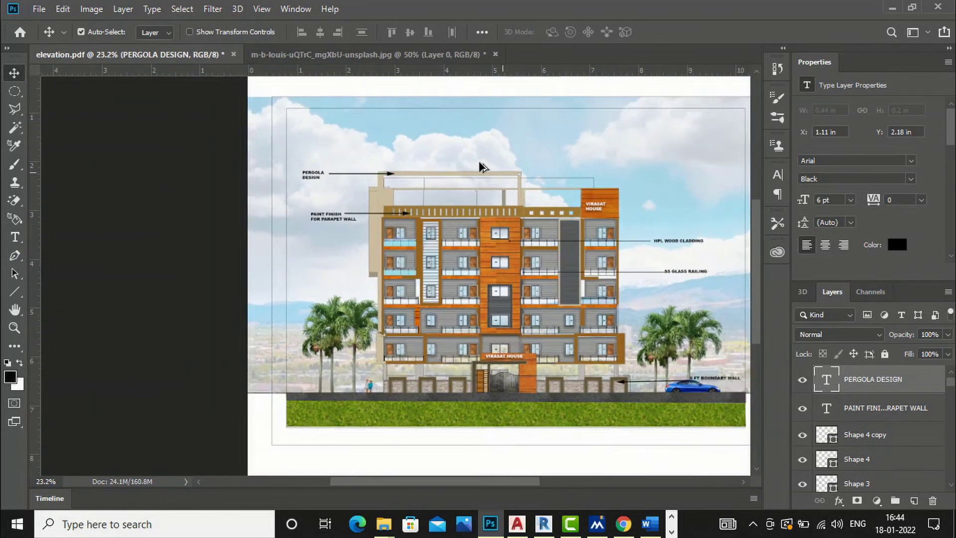
pyautogui.scroll(1, 313, 451)
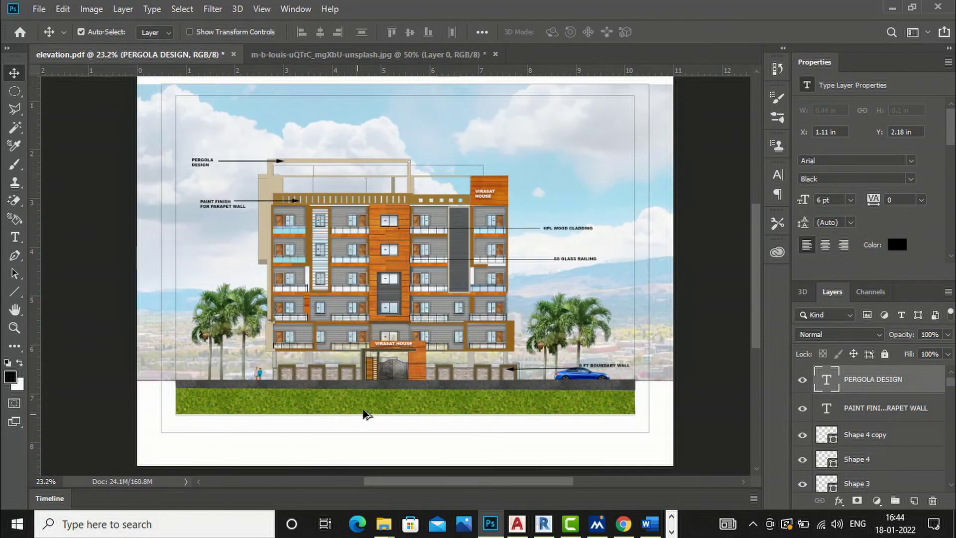
pyautogui.scroll(1, 362, 418)
pyautogui.scroll(-3, 520, 263)
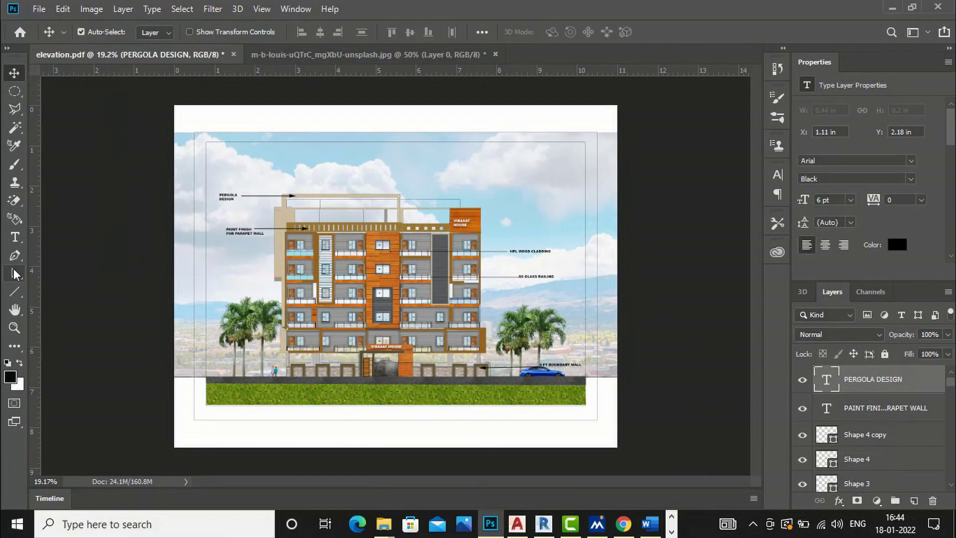
pyautogui.click(15, 238)
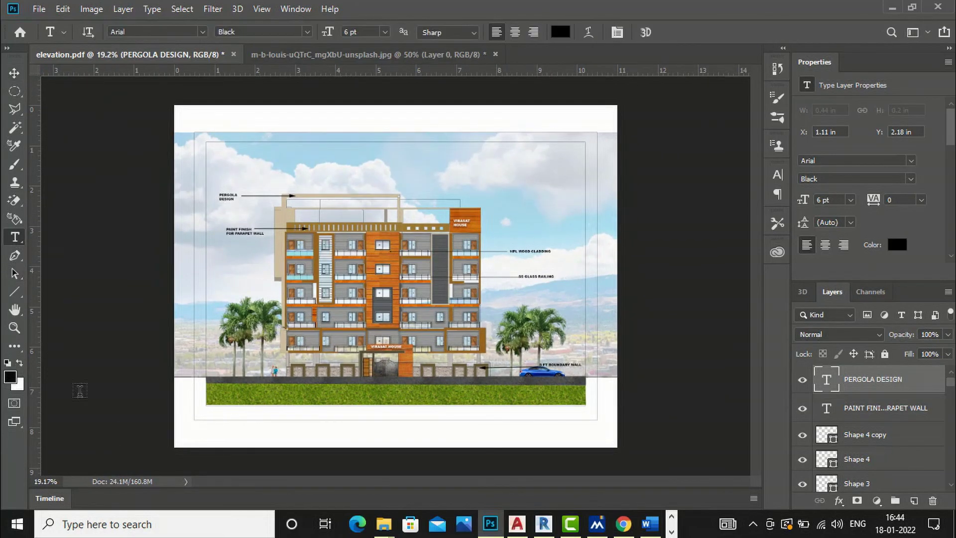
# Type the title ELEVATION DESIGN in the sky above the building.
pyautogui.click(298, 155)
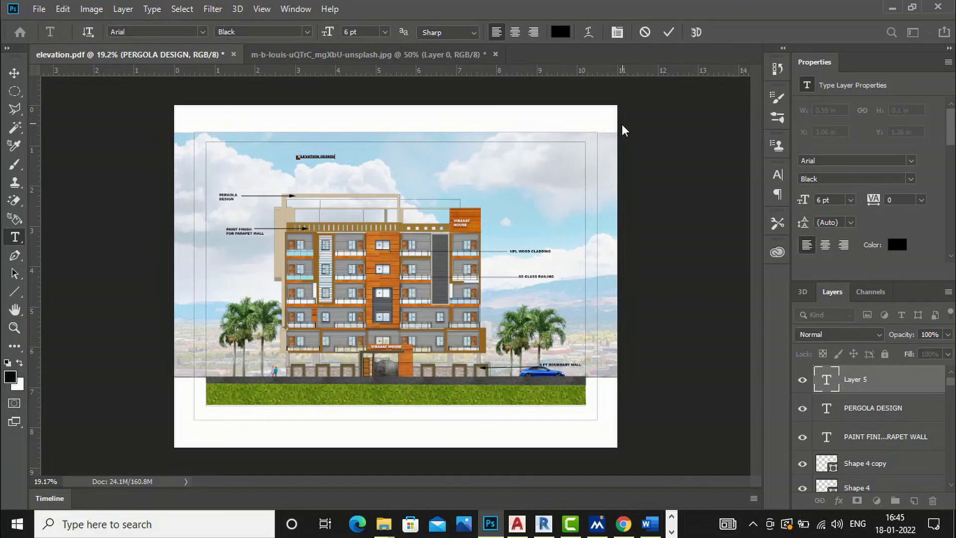
pyautogui.scroll(5, 335, 166)
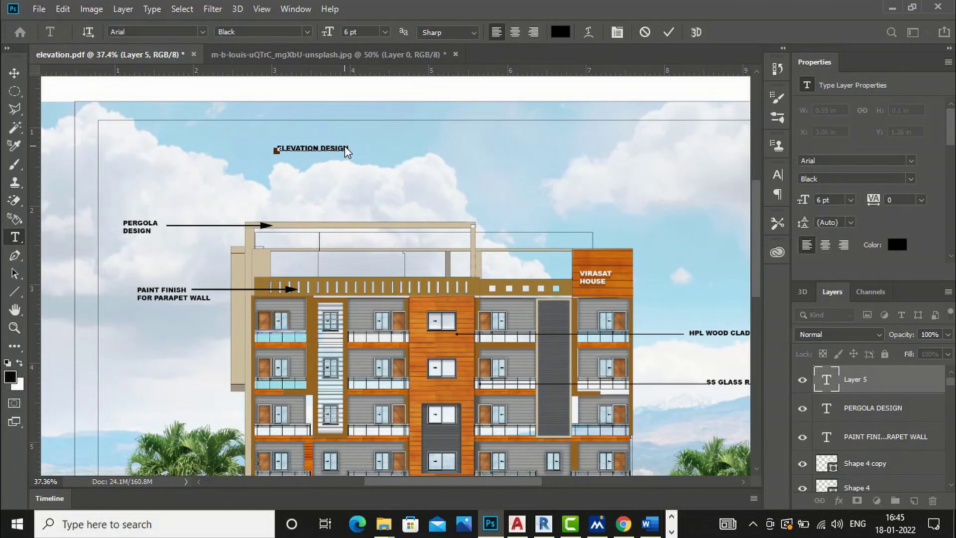
pyautogui.click(14, 73)
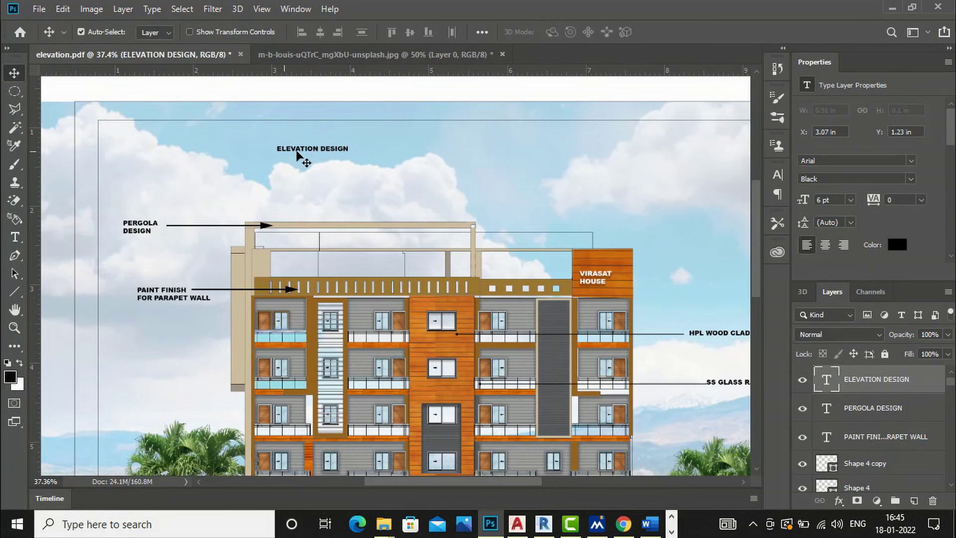
# Set the ELEVATION DESIGN title's font size to 24 pt, after trying 48 and 30 pt.
pyautogui.press('t')
pyautogui.click(277, 148)
pyautogui.moveTo(277, 148); pyautogui.dragTo(354, 152)
pyautogui.click(389, 32)
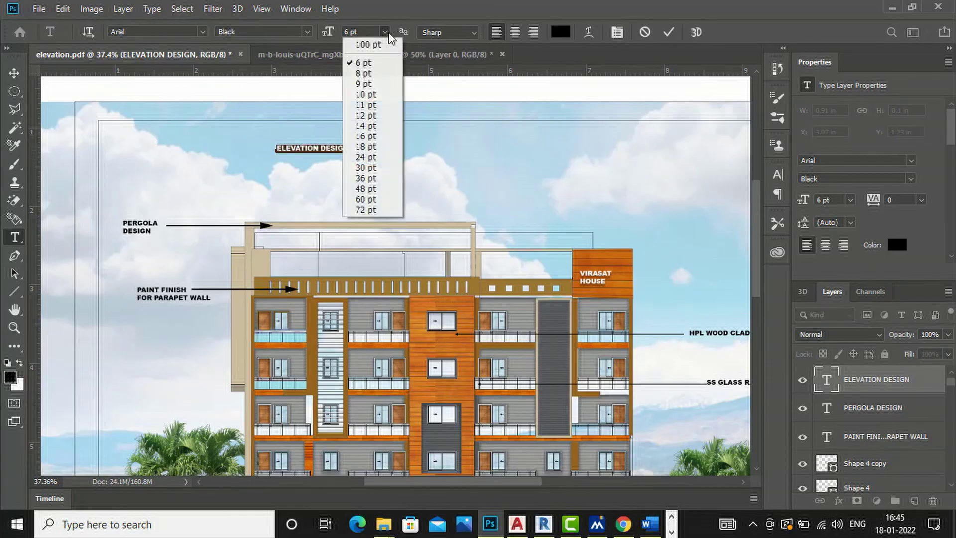
pyautogui.click(364, 188)
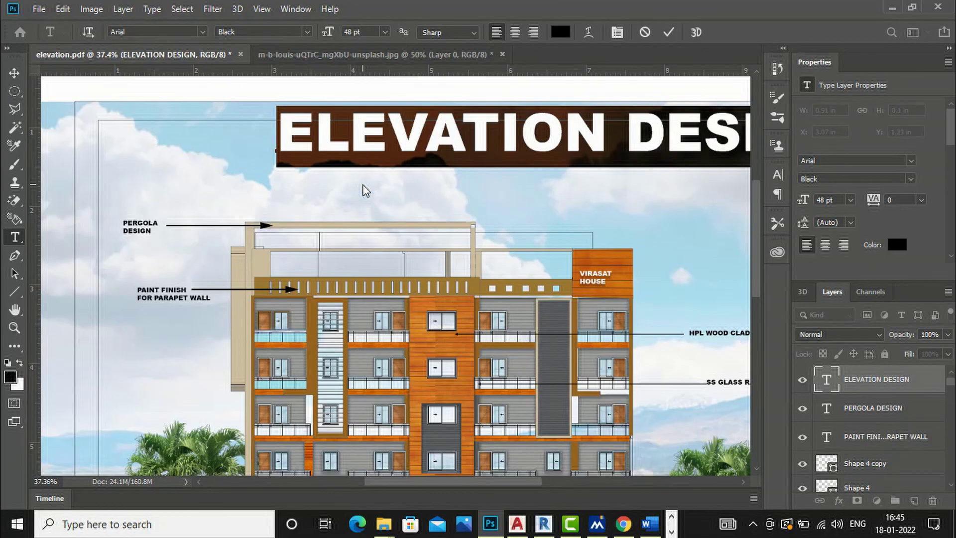
pyautogui.click(384, 32)
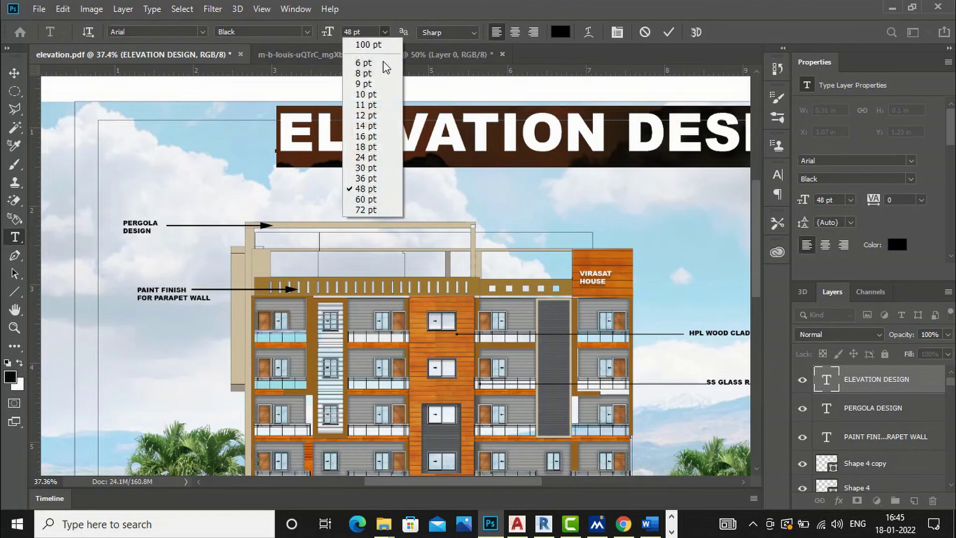
pyautogui.click(363, 169)
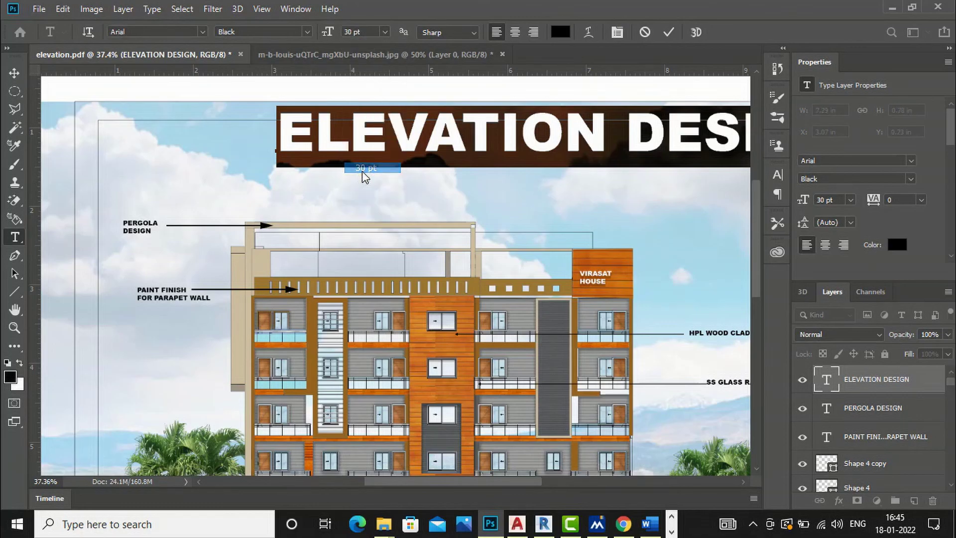
pyautogui.click(386, 32)
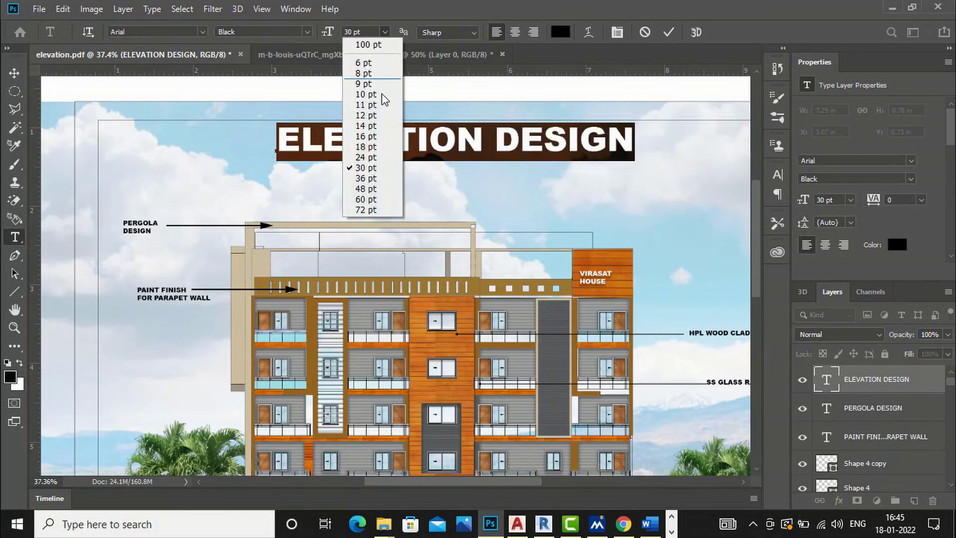
pyautogui.click(371, 157)
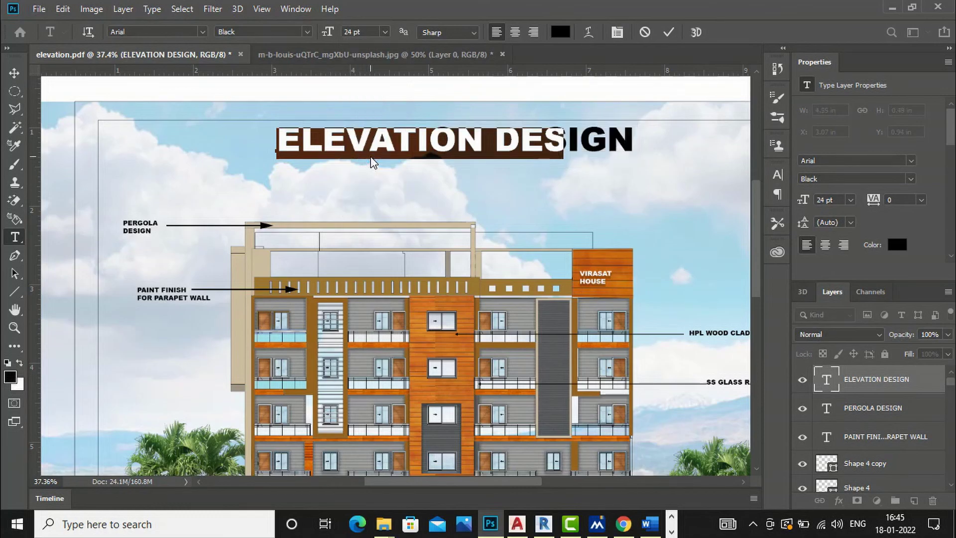
pyautogui.click(21, 74)
pyautogui.scroll(-4, 410, 160)
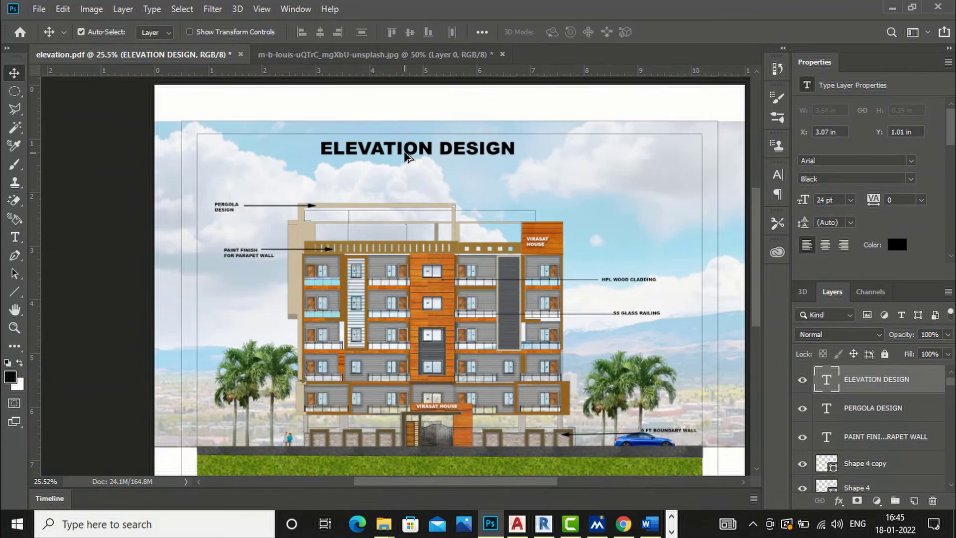
pyautogui.scroll(1, 360, 423)
pyautogui.scroll(1, 361, 423)
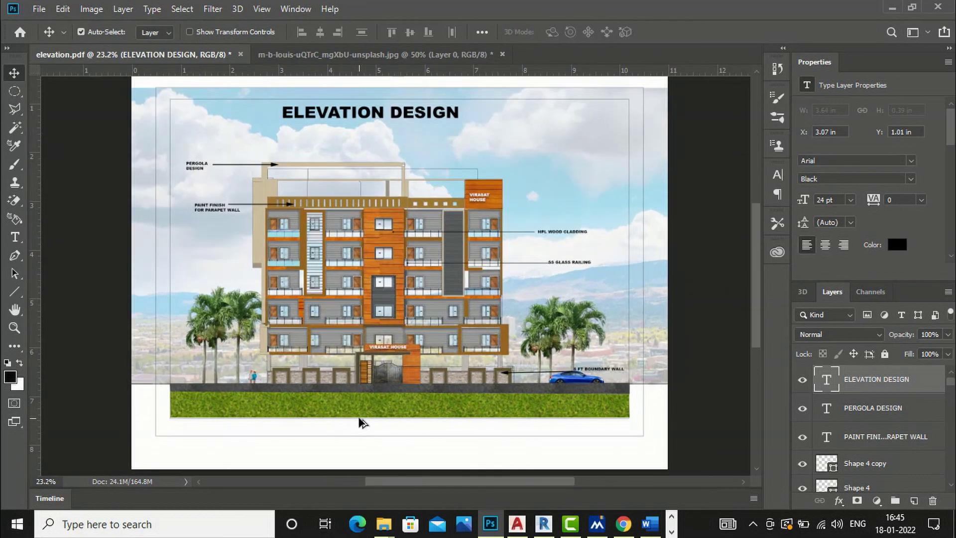
pyautogui.scroll(1, 361, 423)
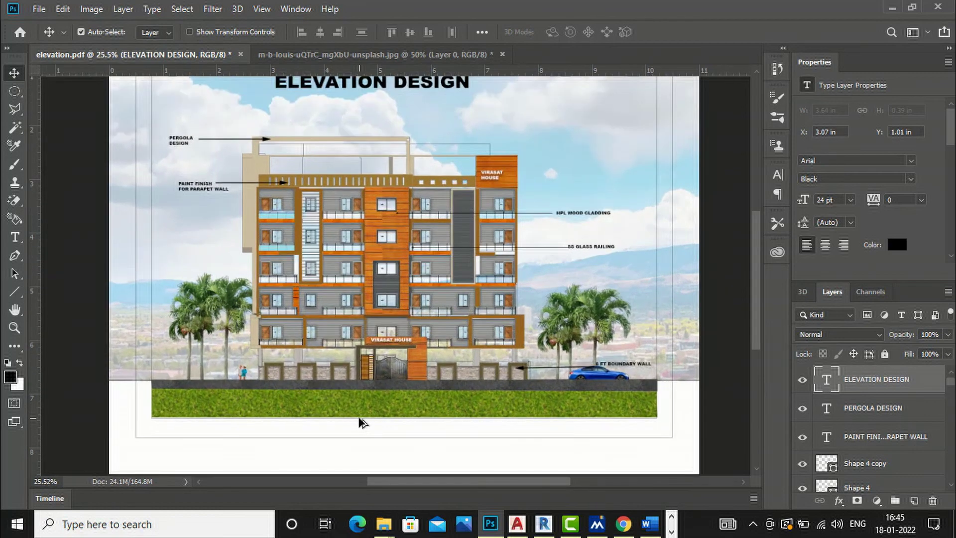
pyautogui.scroll(1, 360, 423)
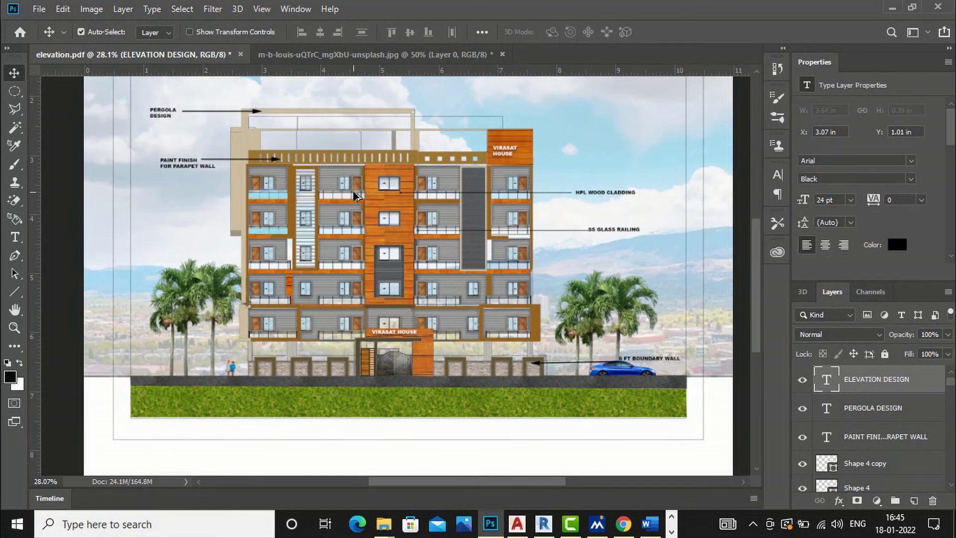
pyautogui.scroll(-2, 356, 195)
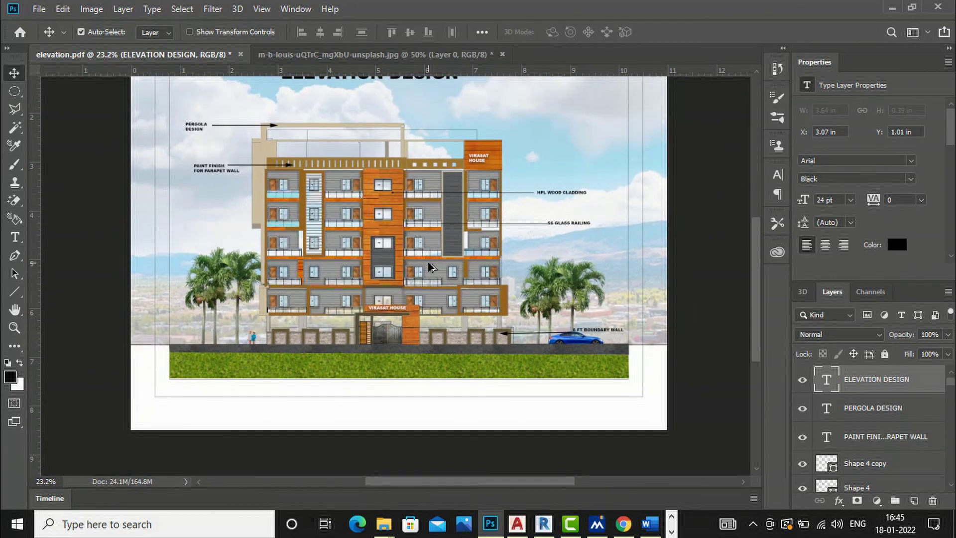
pyautogui.scroll(-1, 428, 268)
pyautogui.scroll(1, 360, 372)
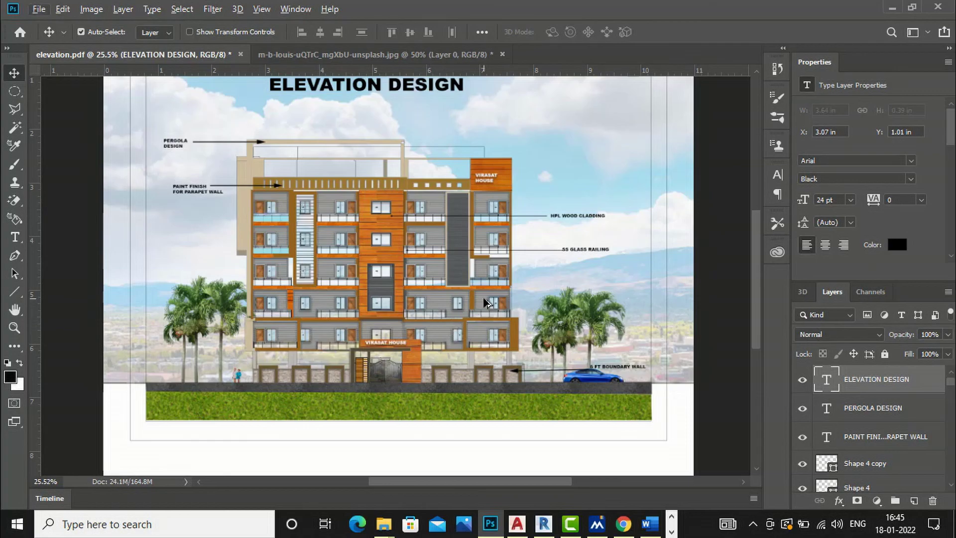
pyautogui.scroll(-2, 485, 302)
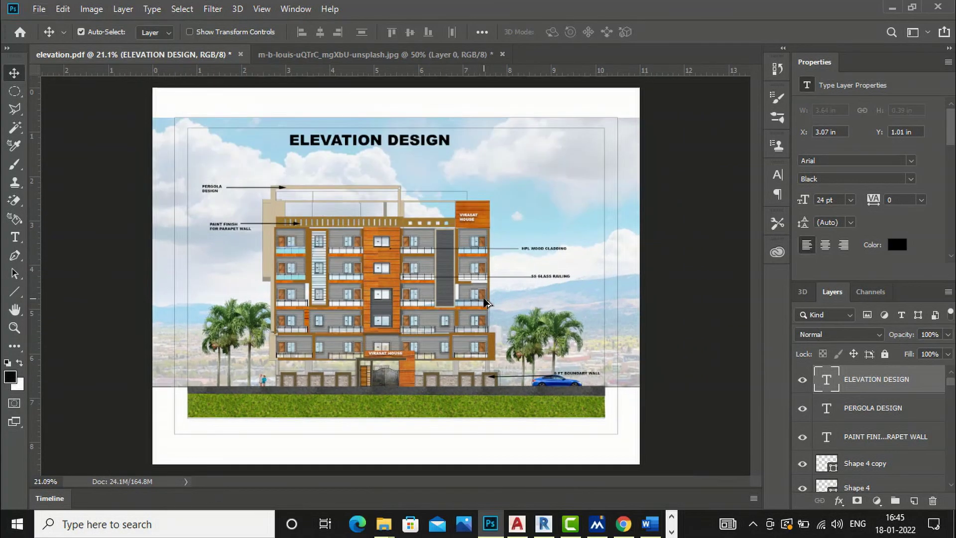